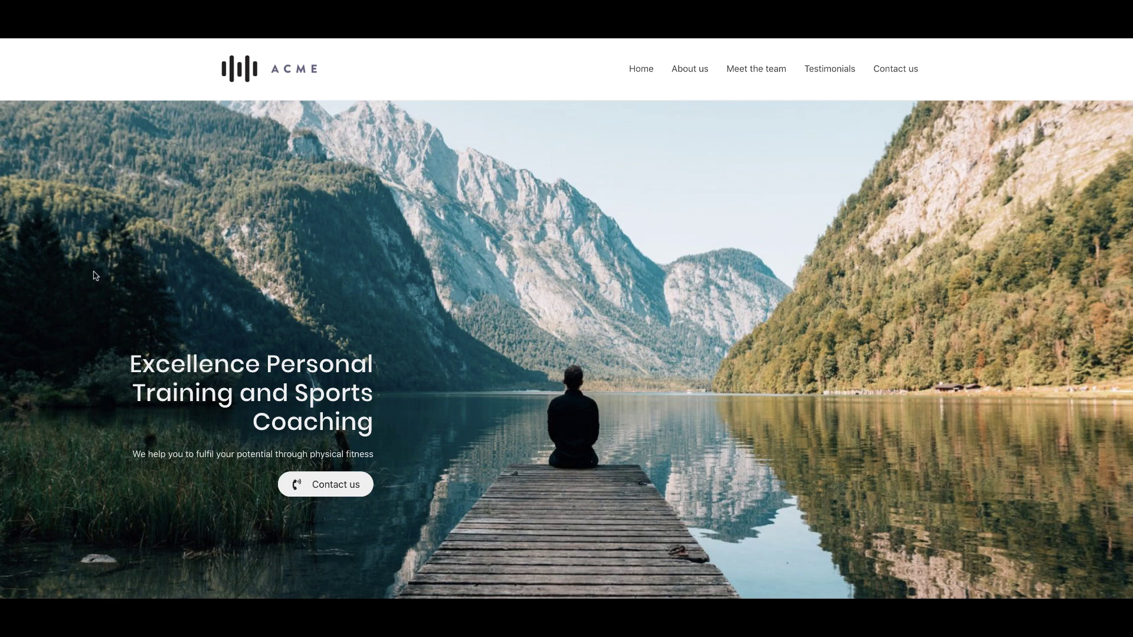
- Browse the ACME home page, jumping to the Meet the team, testimonials and Get in touch sections
scroll(95, 276, down, 3)
scroll(94, 276, down, 3)
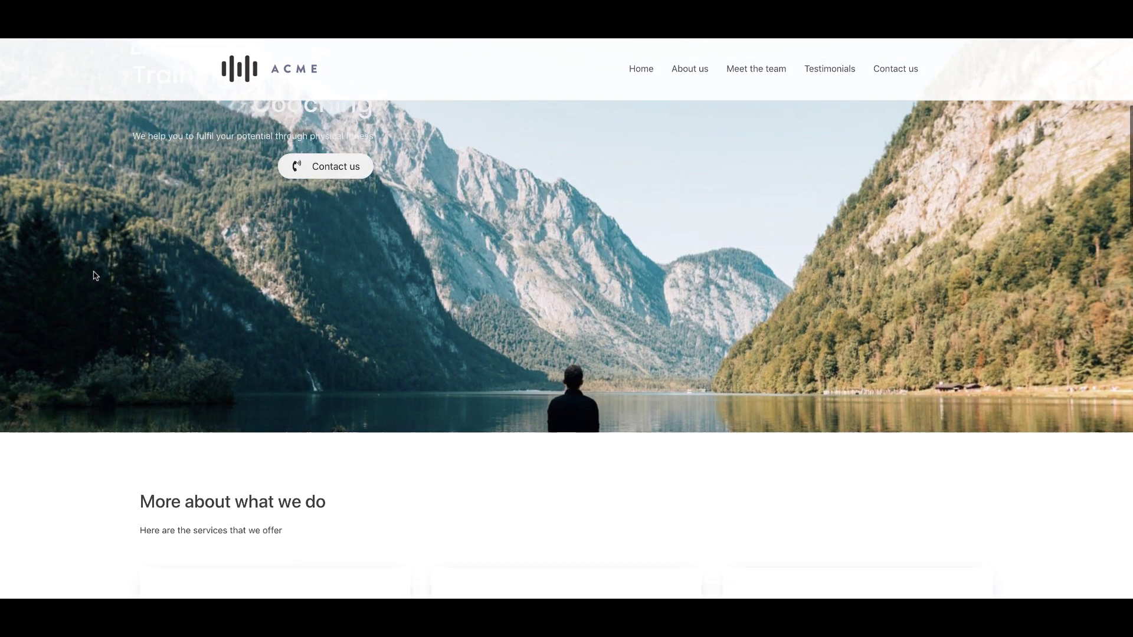
scroll(95, 276, down, 3)
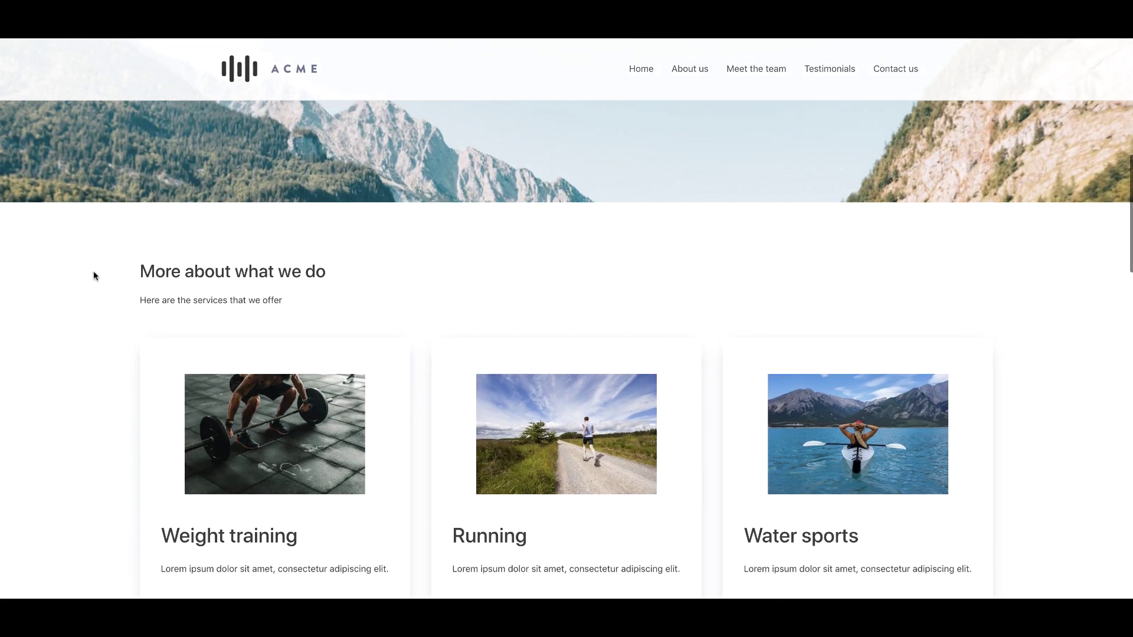
scroll(94, 276, down, 3)
scroll(95, 276, up, 1)
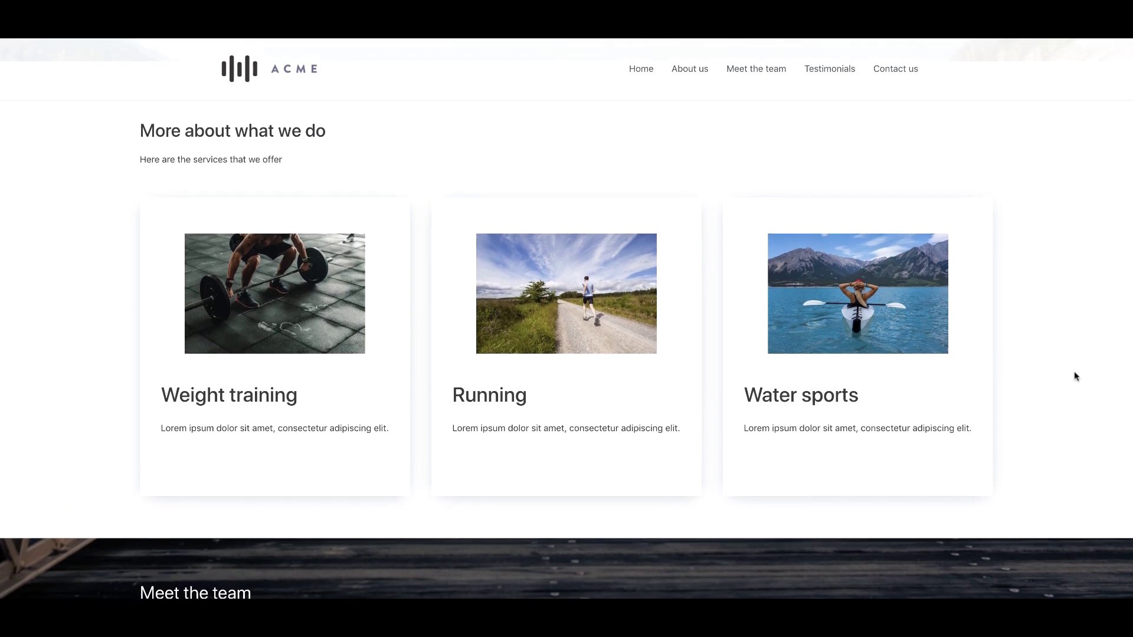
scroll(108, 300, down, 1)
scroll(108, 300, down, 7)
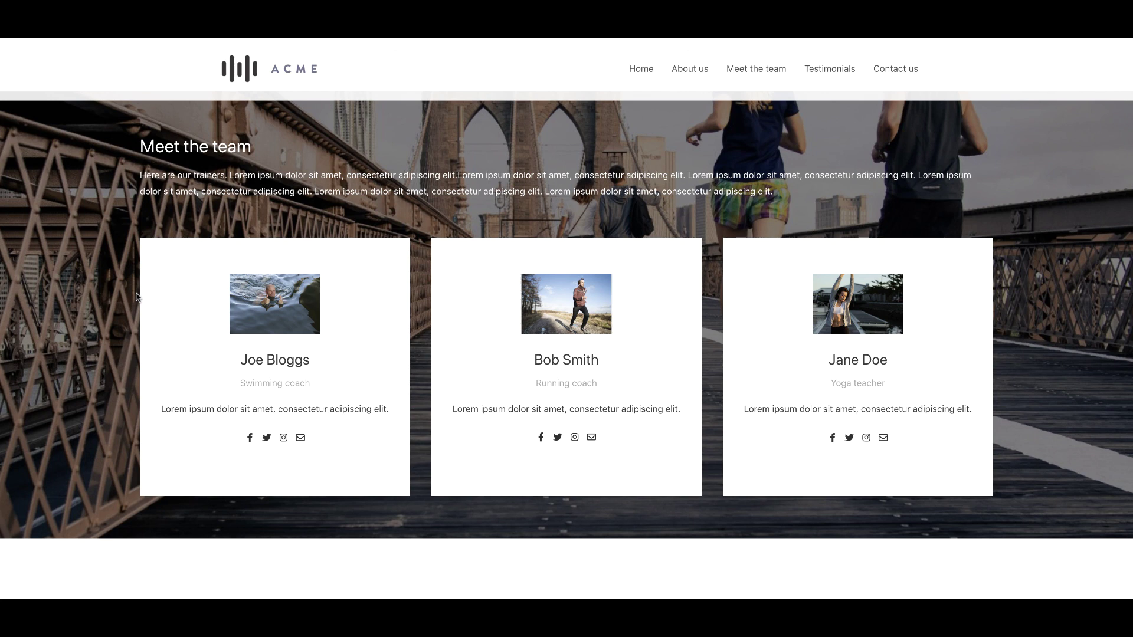
scroll(123, 304, down, 7)
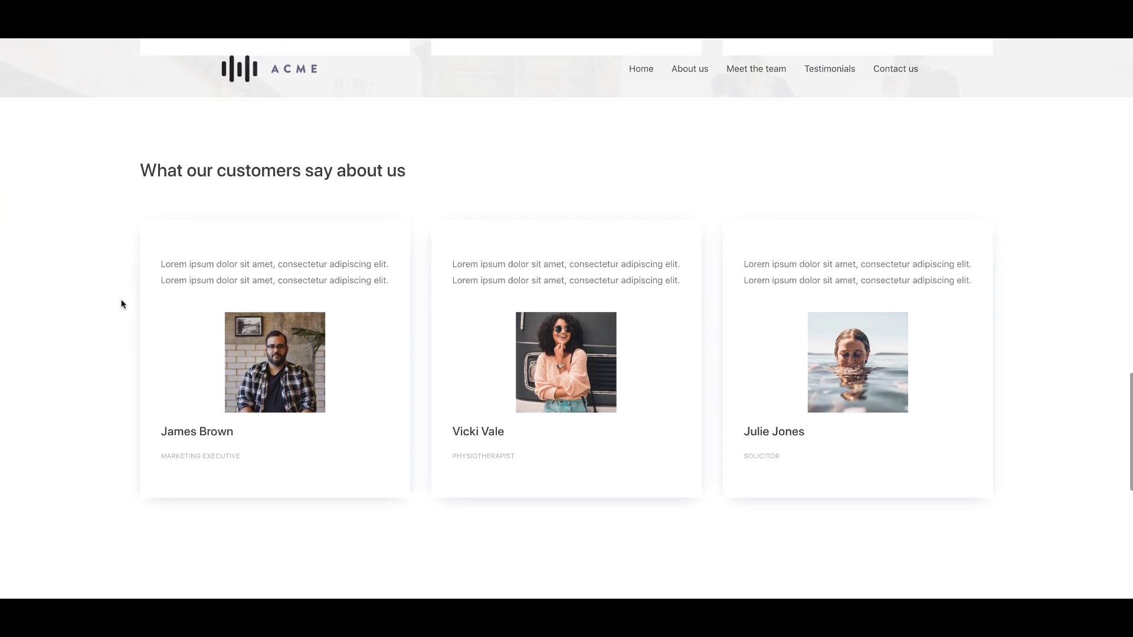
scroll(122, 304, down, 2)
scroll(122, 303, down, 6)
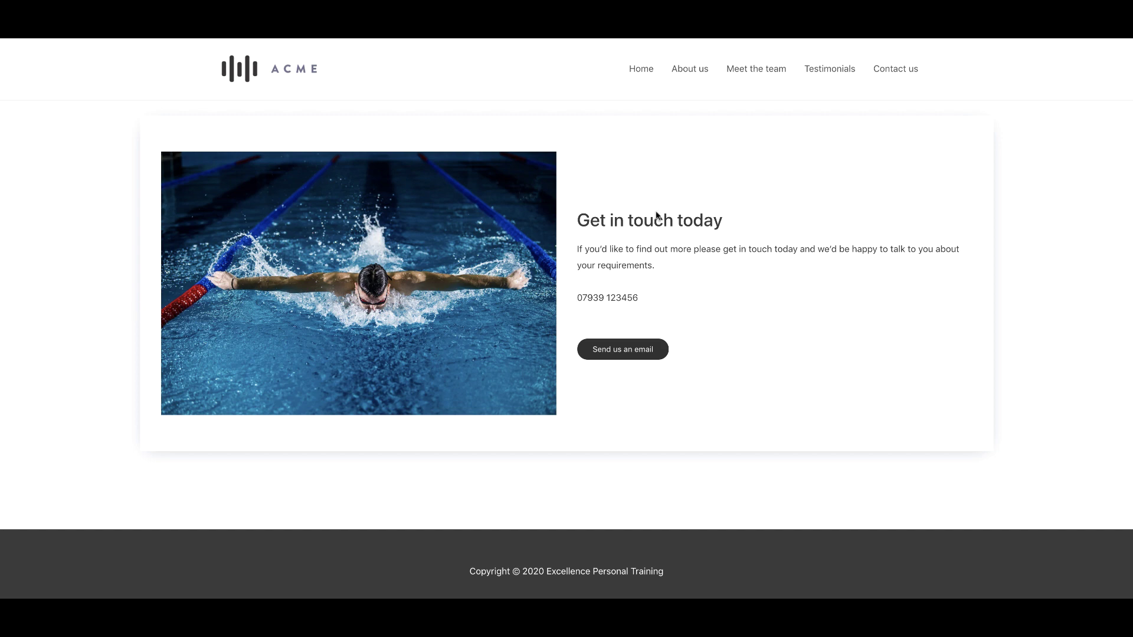
click(235, 73)
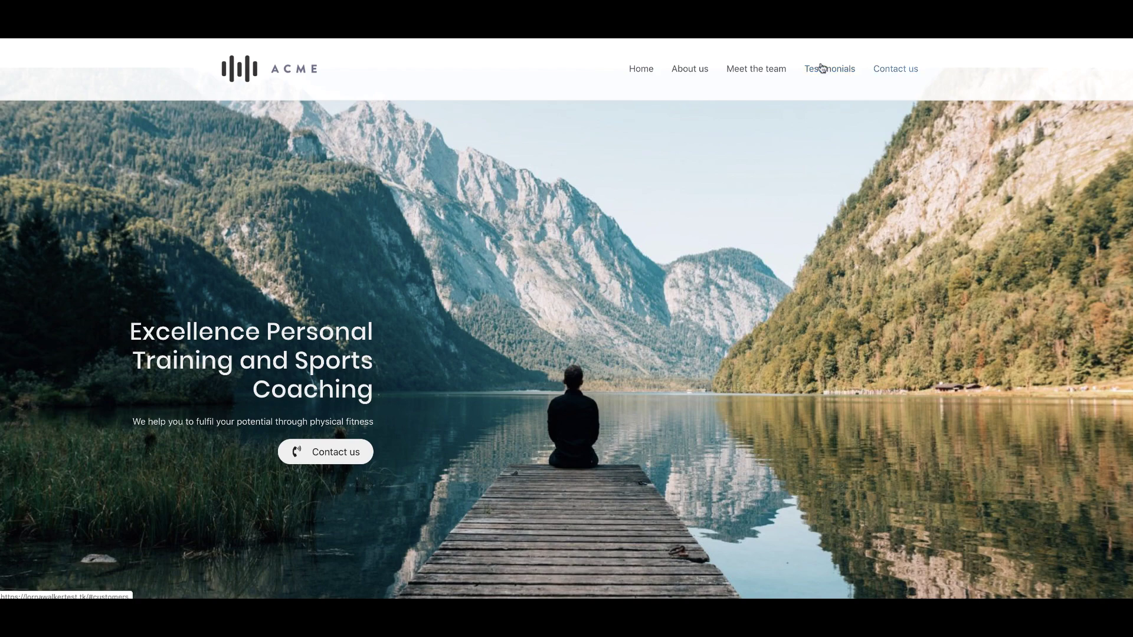
click(745, 72)
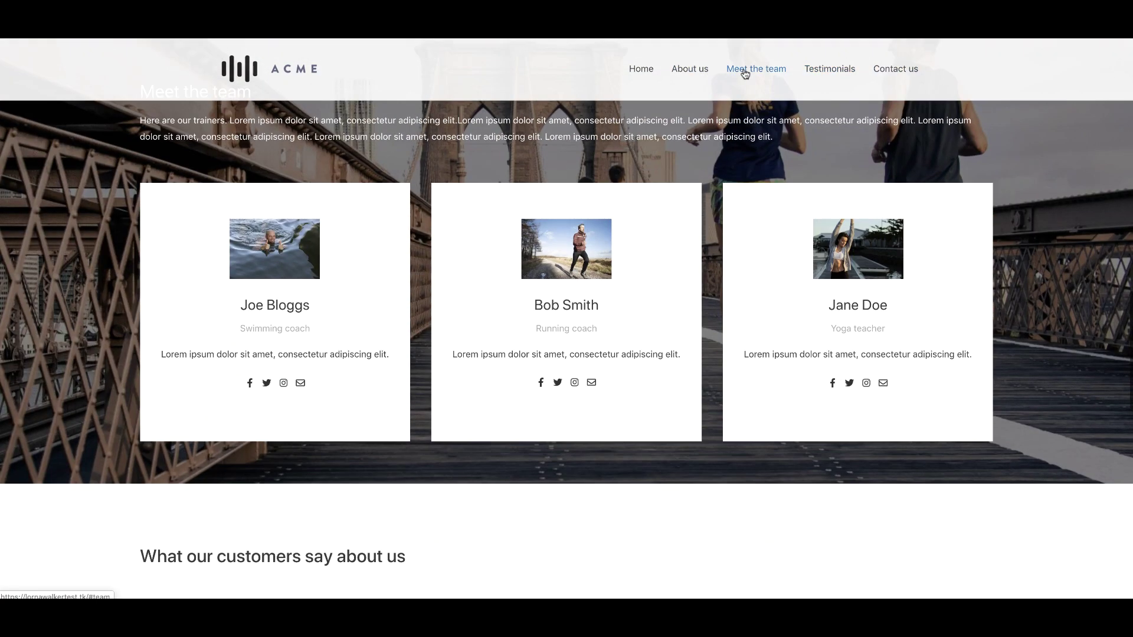
click(852, 71)
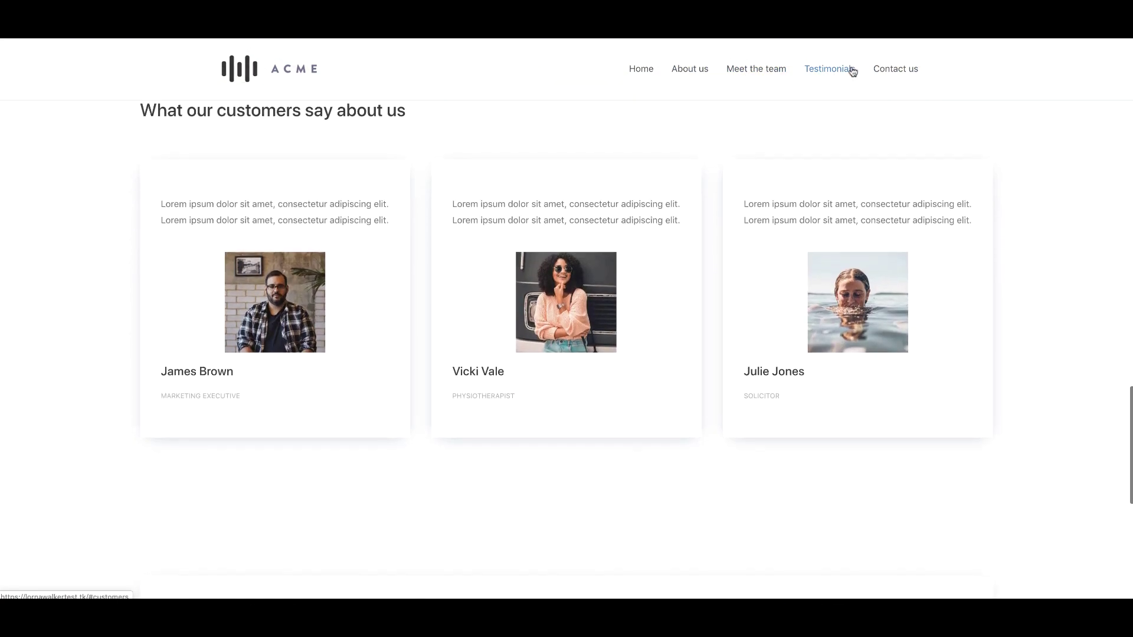
click(906, 70)
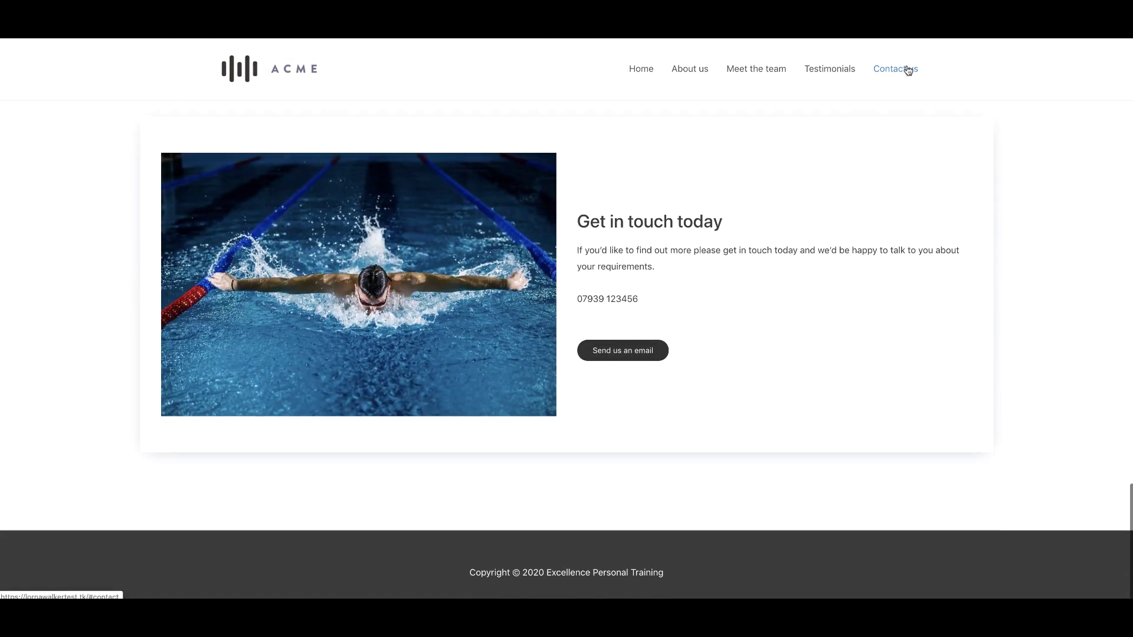
click(641, 71)
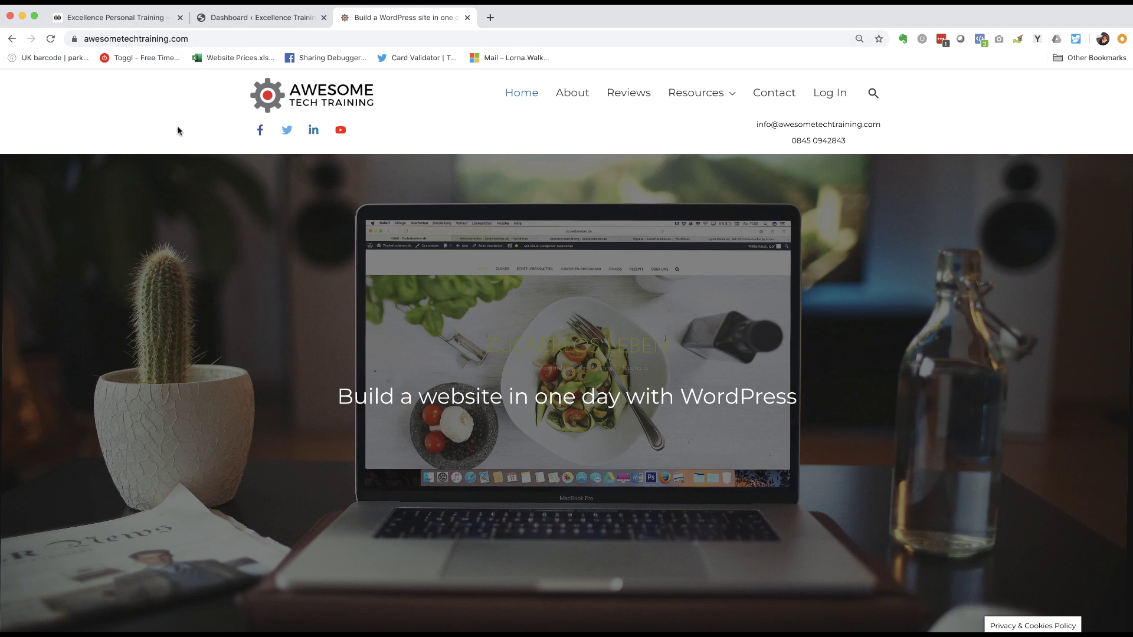
- Open the online self-paced WordPress training course page from the Awesome Tech Training home page
scroll(182, 126, down, 5)
scroll(183, 129, down, 4)
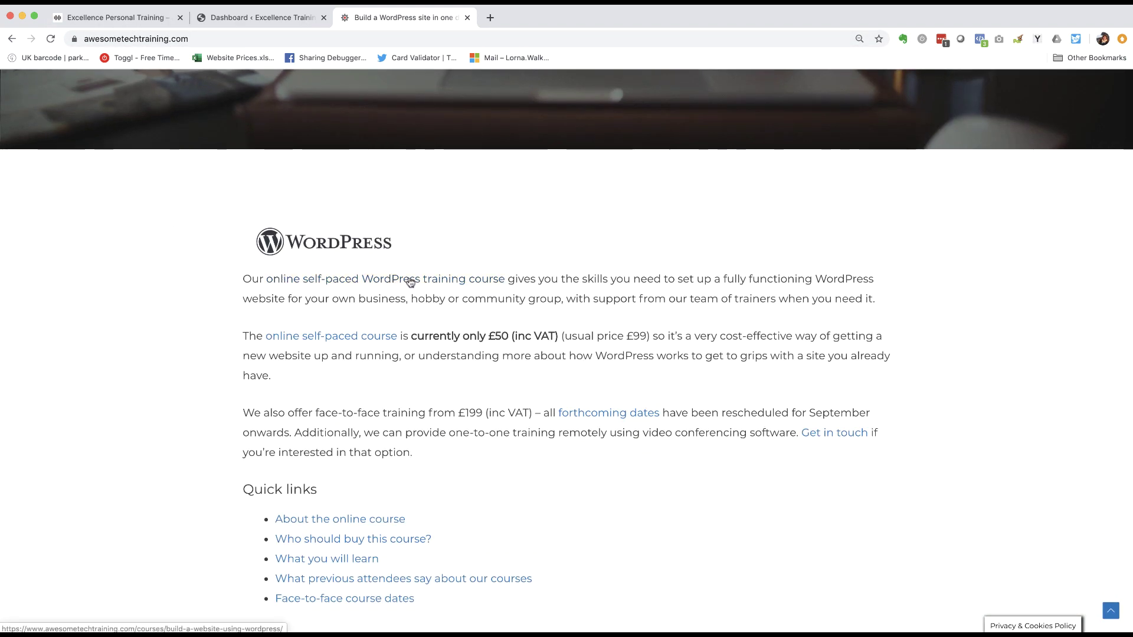
click(501, 281)
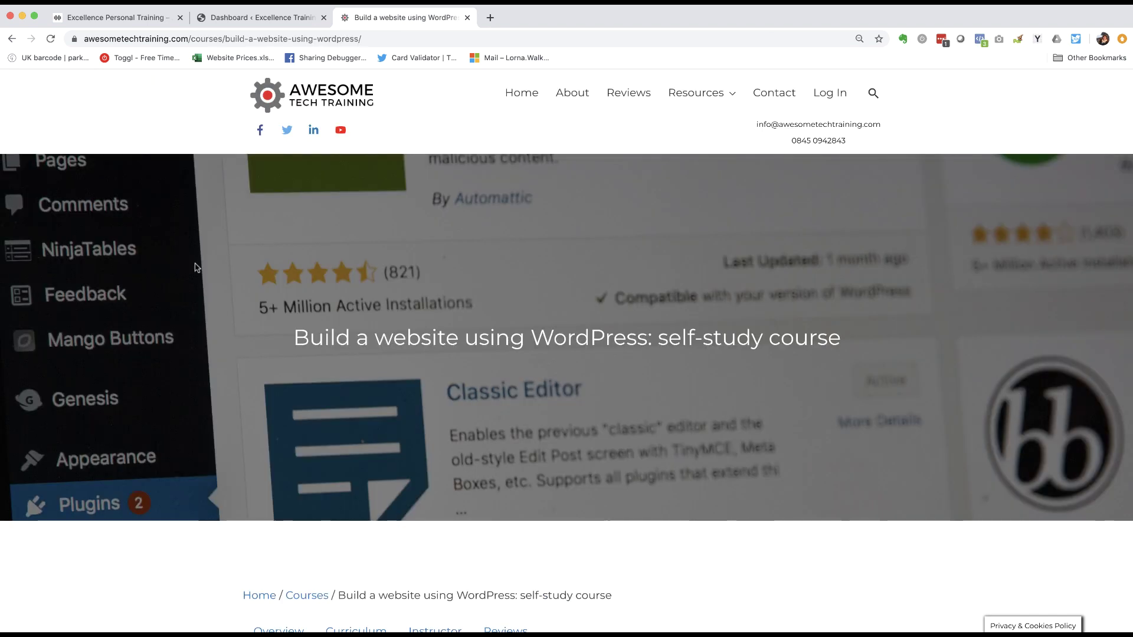
- Show the course's Curriculum tab and scroll through its lessons and free previews
scroll(173, 282, down, 3)
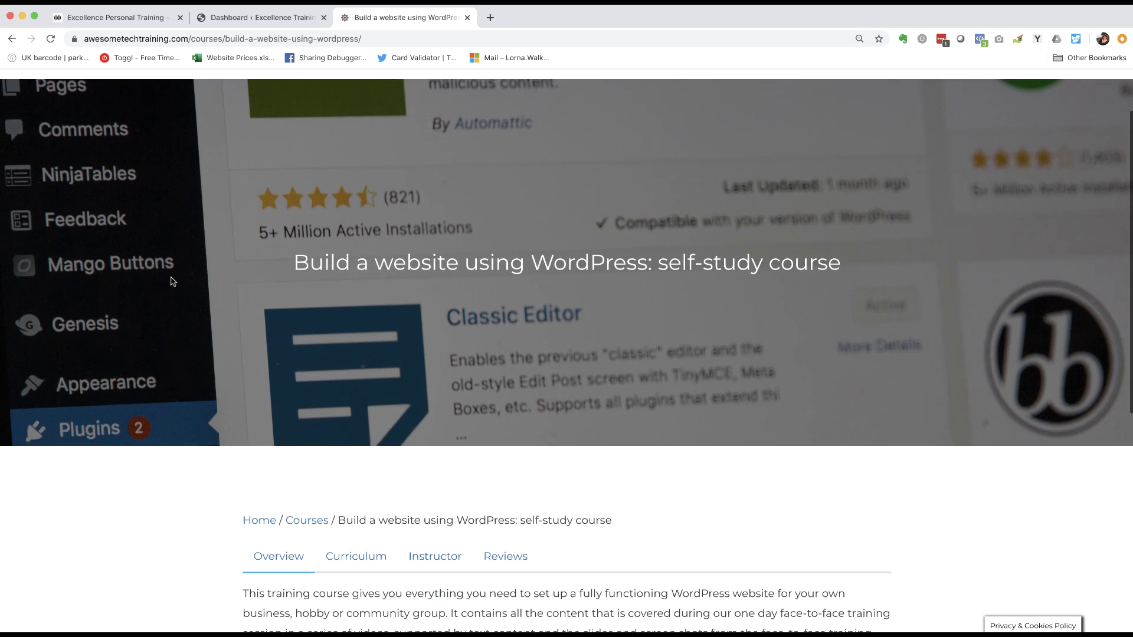
scroll(173, 281, down, 5)
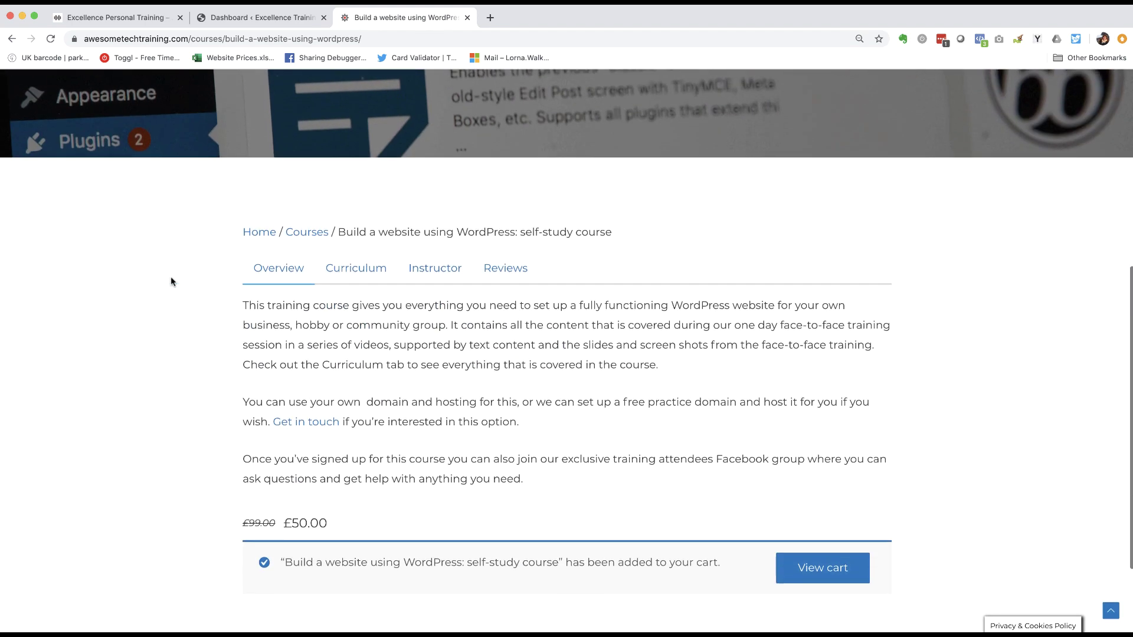
click(372, 265)
scroll(205, 270, down, 15)
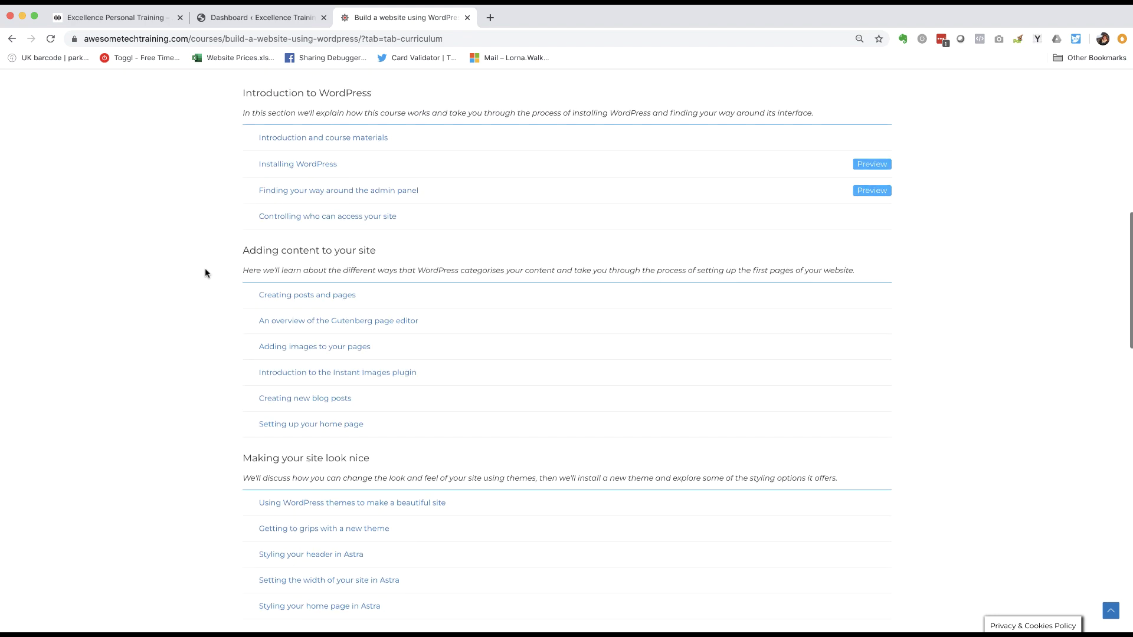
scroll(205, 273, down, 12)
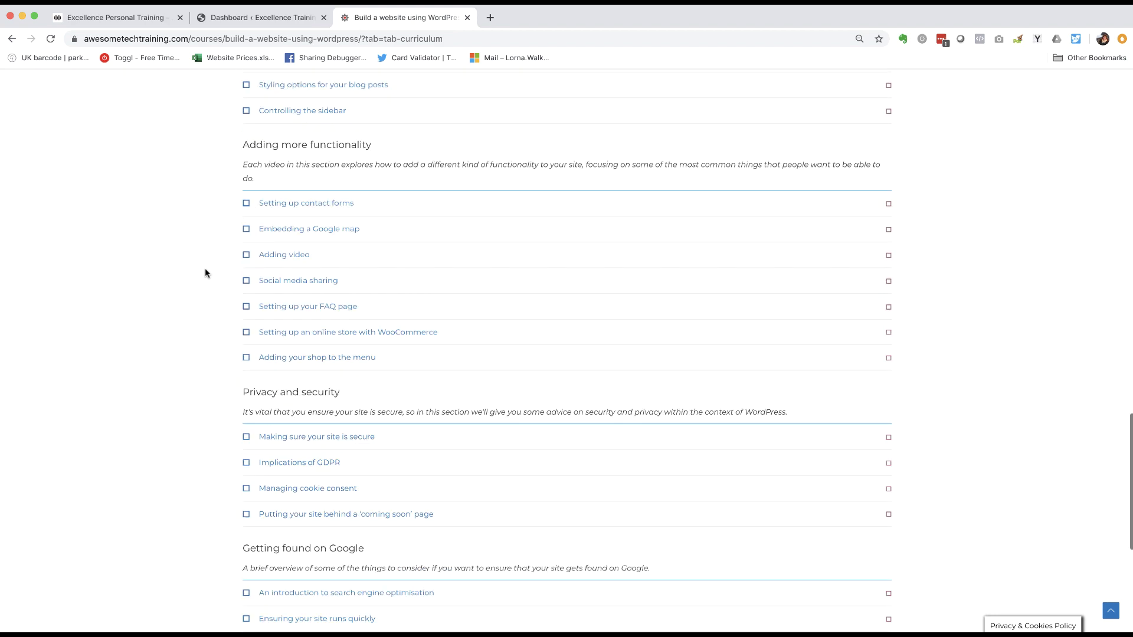
scroll(205, 272, up, 2)
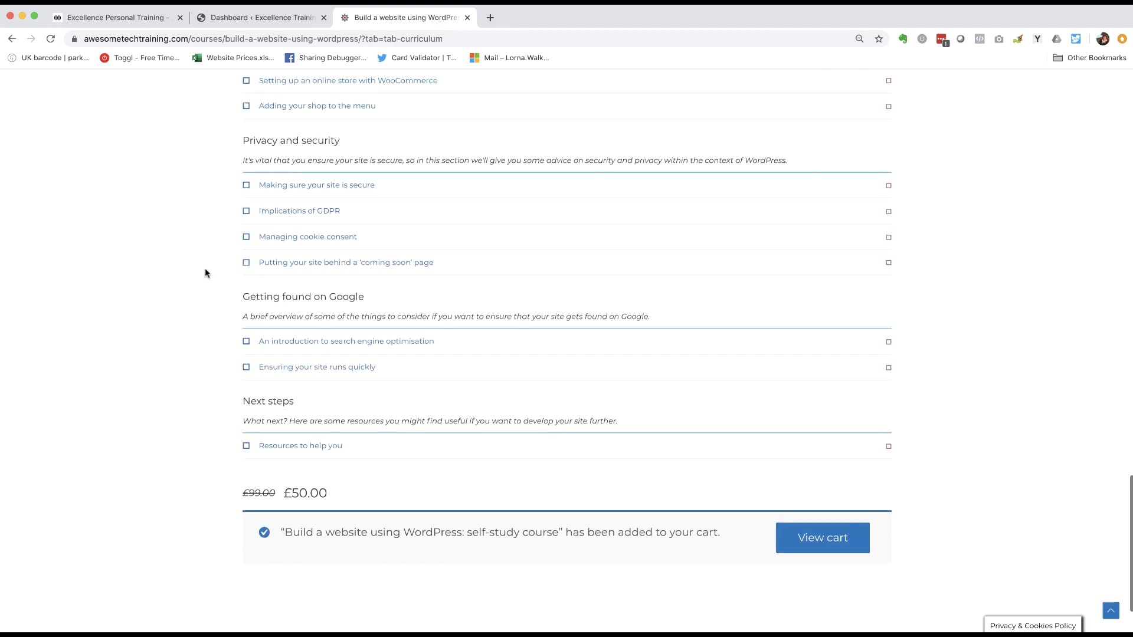
scroll(180, 203, up, 20)
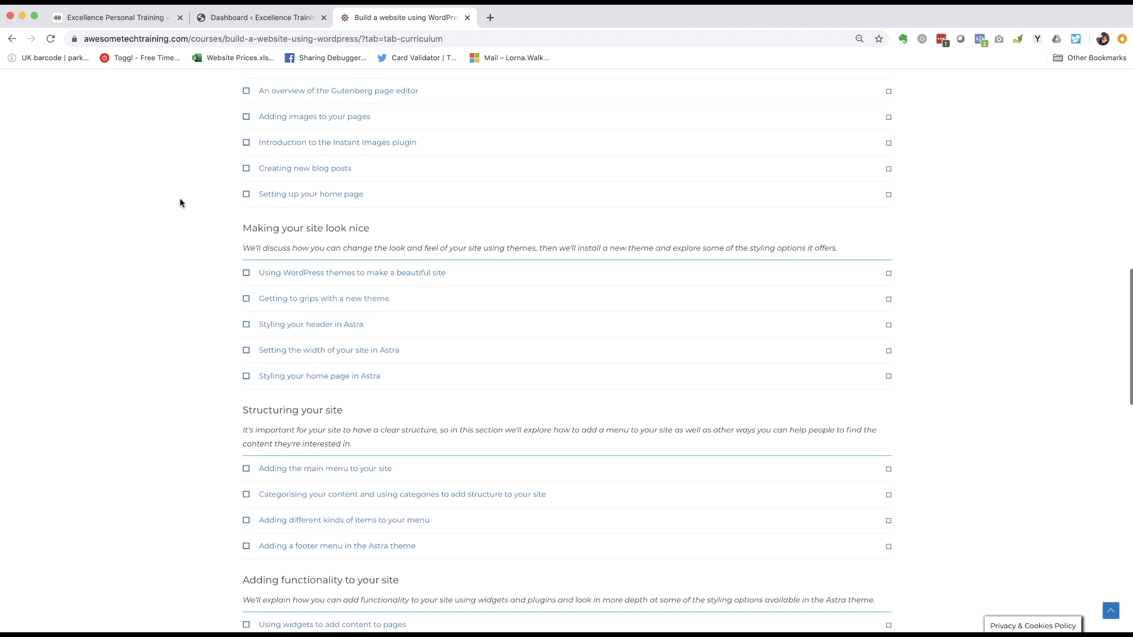
scroll(180, 203, up, 3)
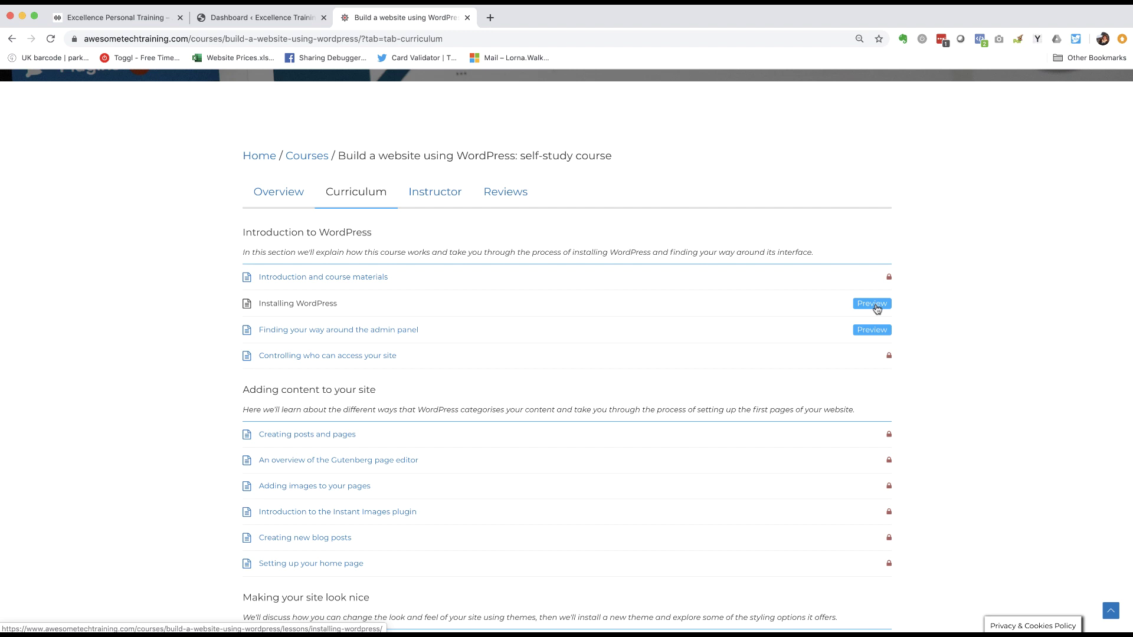
- Read through the Installing WordPress lesson, then open 'Finding your way around the admin panel'
click(315, 306)
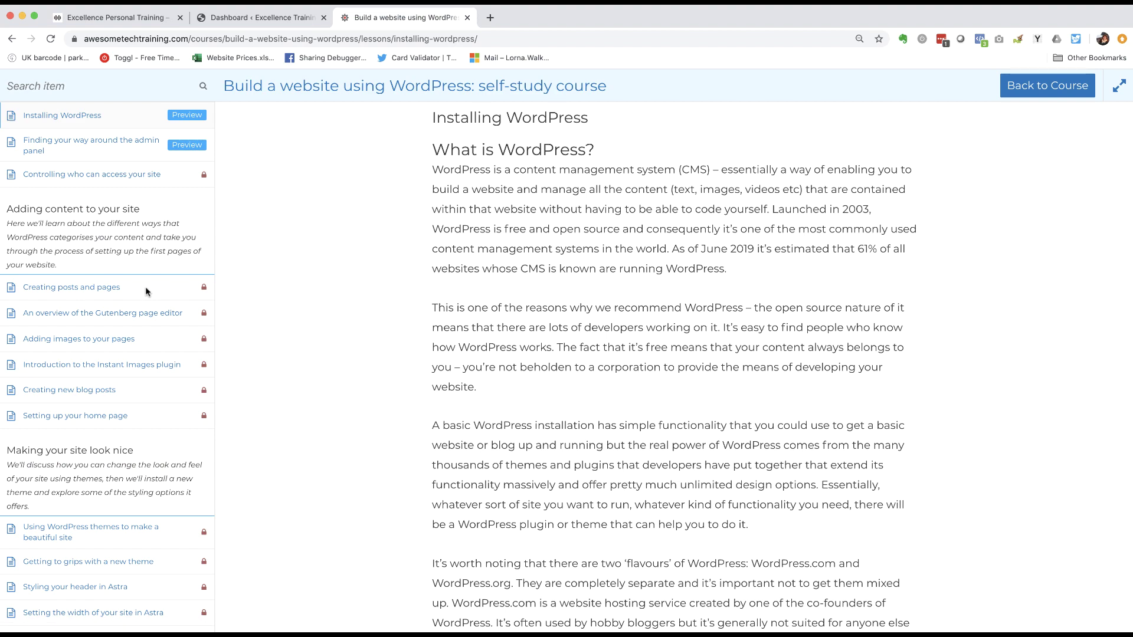
scroll(312, 267, down, 4)
scroll(312, 267, down, 9)
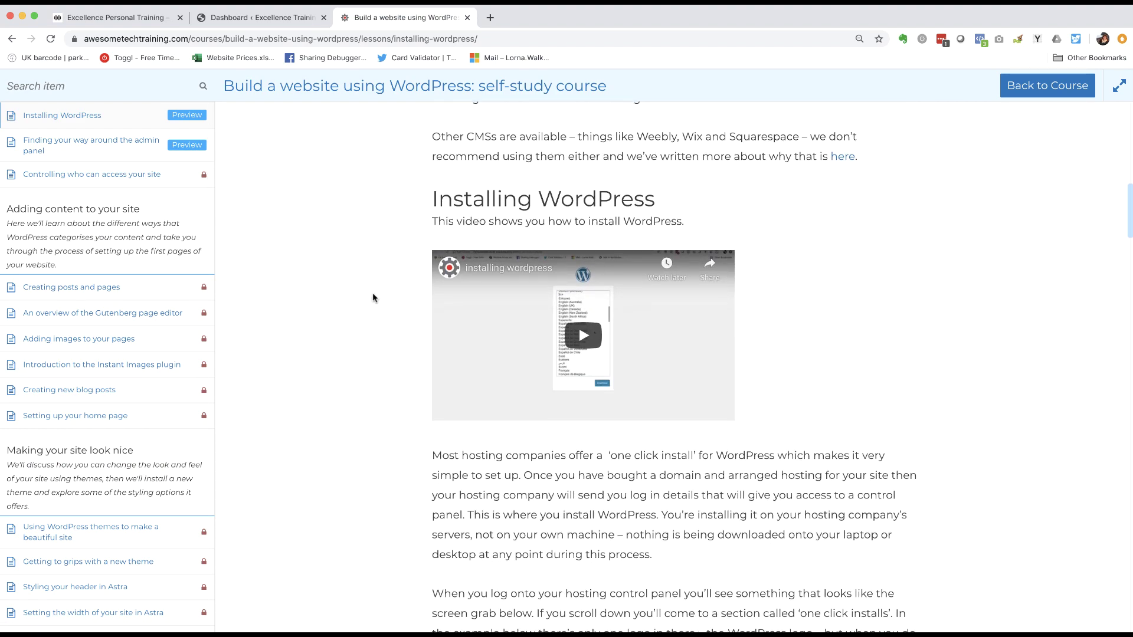
scroll(328, 382, down, 9)
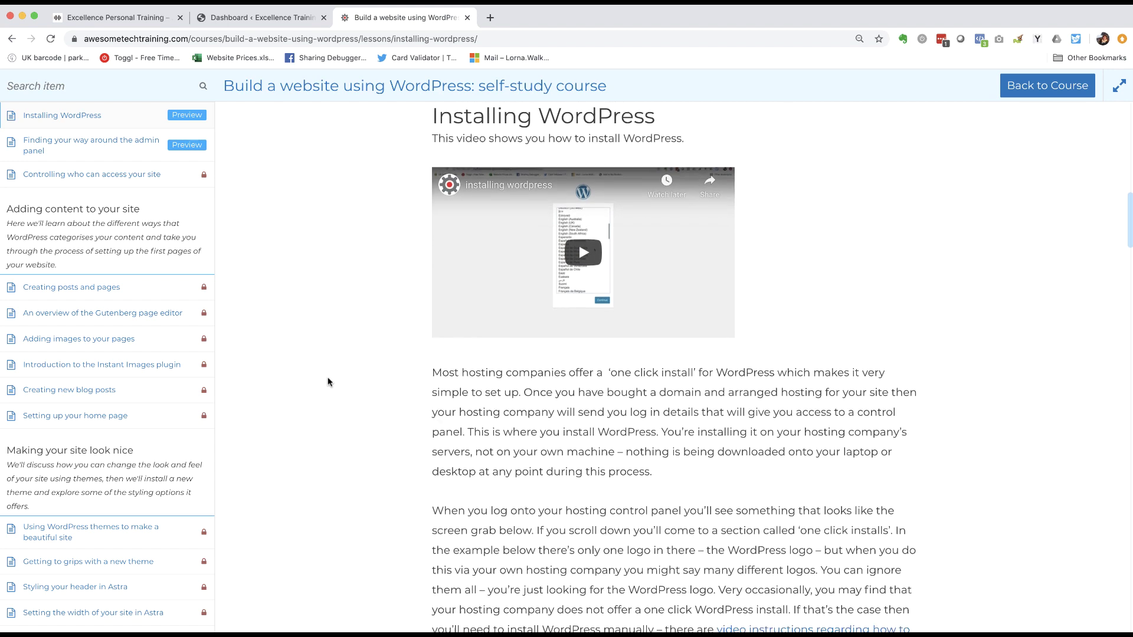
scroll(328, 382, down, 4)
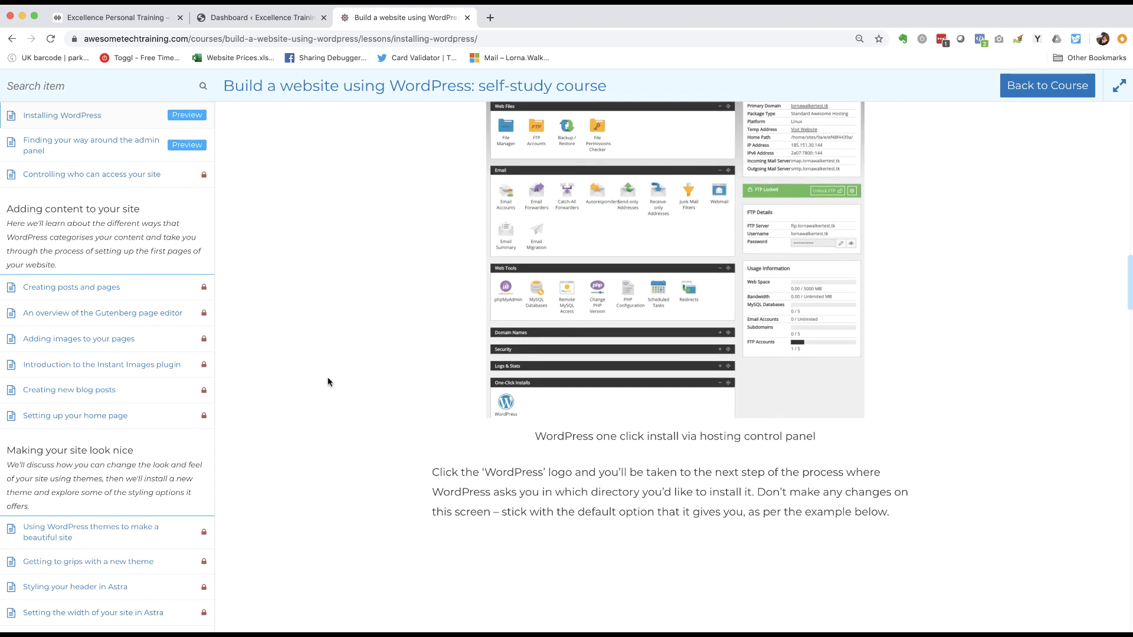
scroll(380, 214, up, 12)
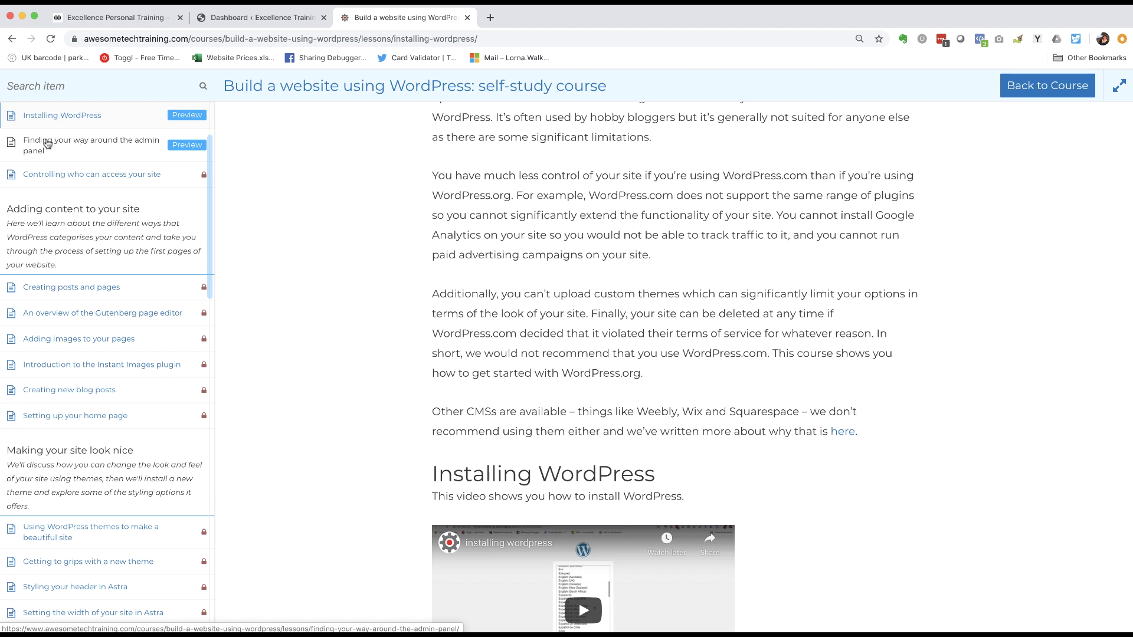
click(82, 144)
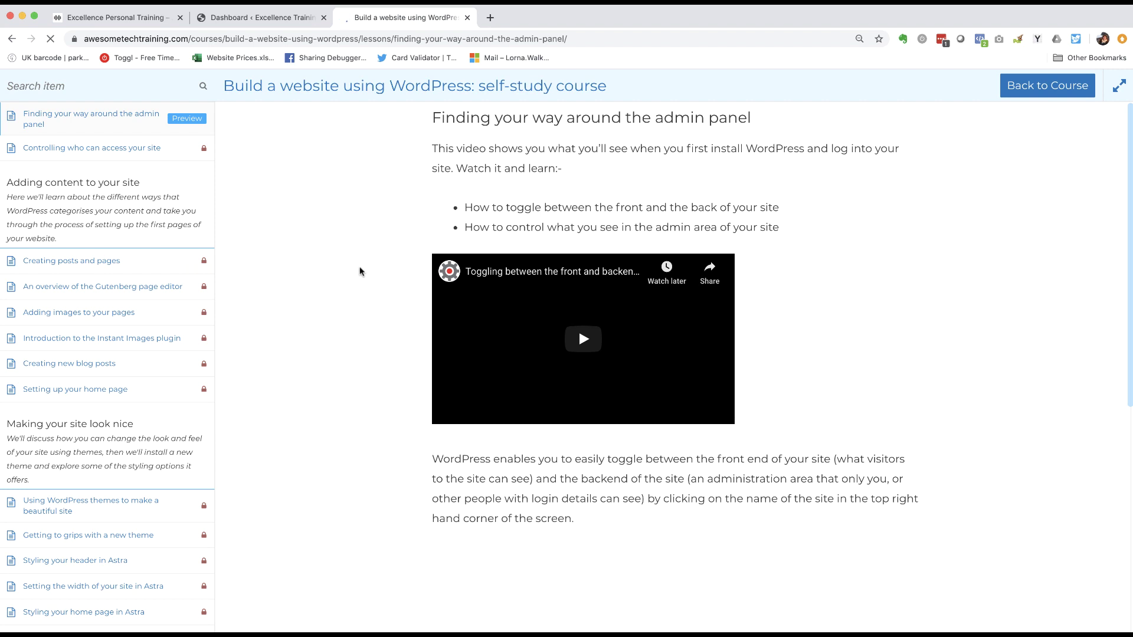
click(270, 22)
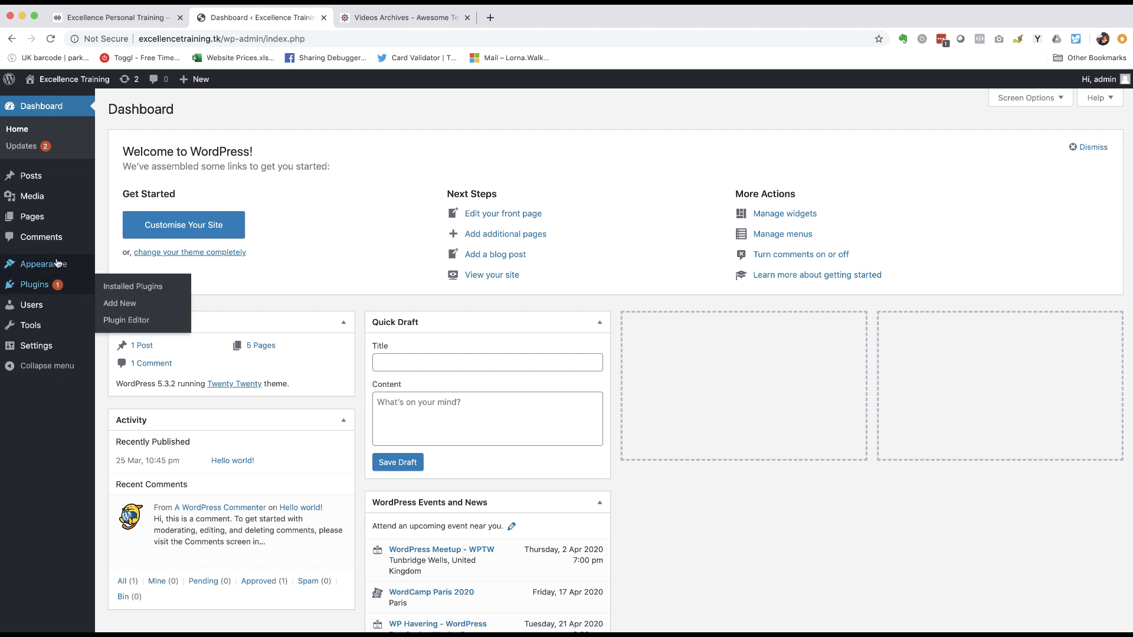
mouse_move(76, 80)
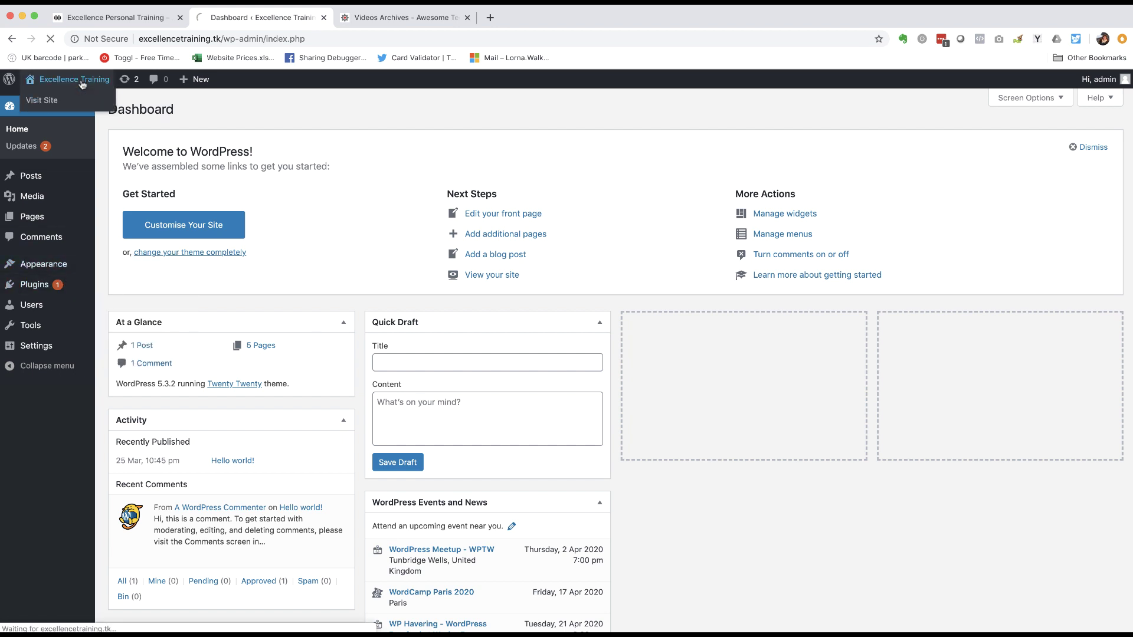
click(41, 99)
scroll(137, 253, down, 15)
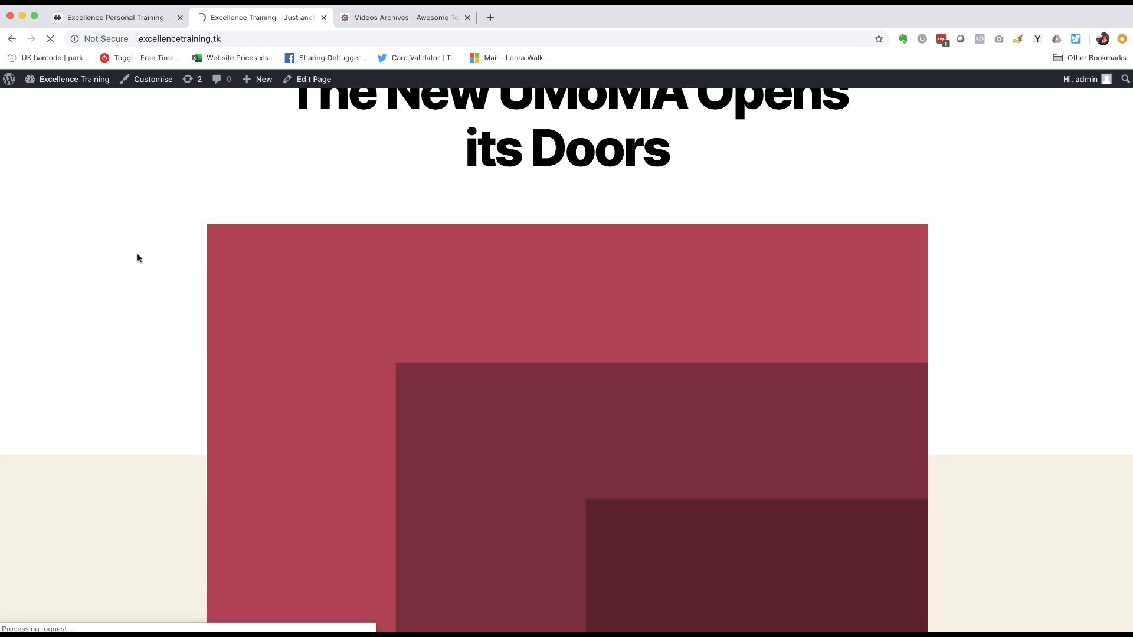
scroll(137, 255, down, 8)
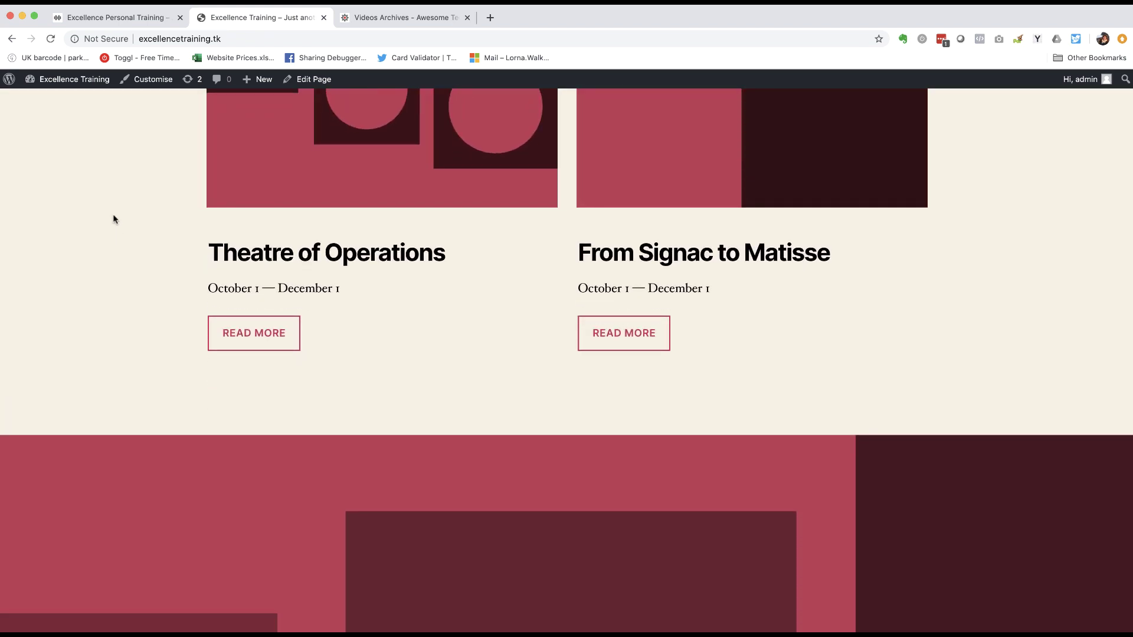
scroll(112, 217, up, 12)
scroll(114, 219, up, 10)
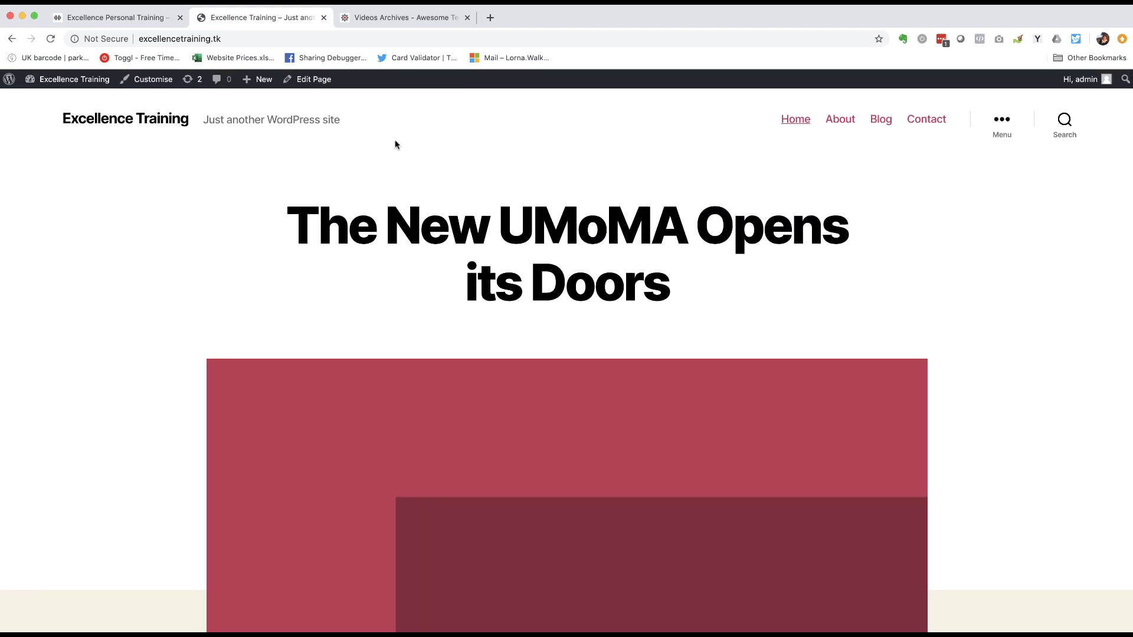
- From the Dashboard, go to Themes > Add New and search the theme directory for Astra
mouse_move(83, 86)
click(60, 102)
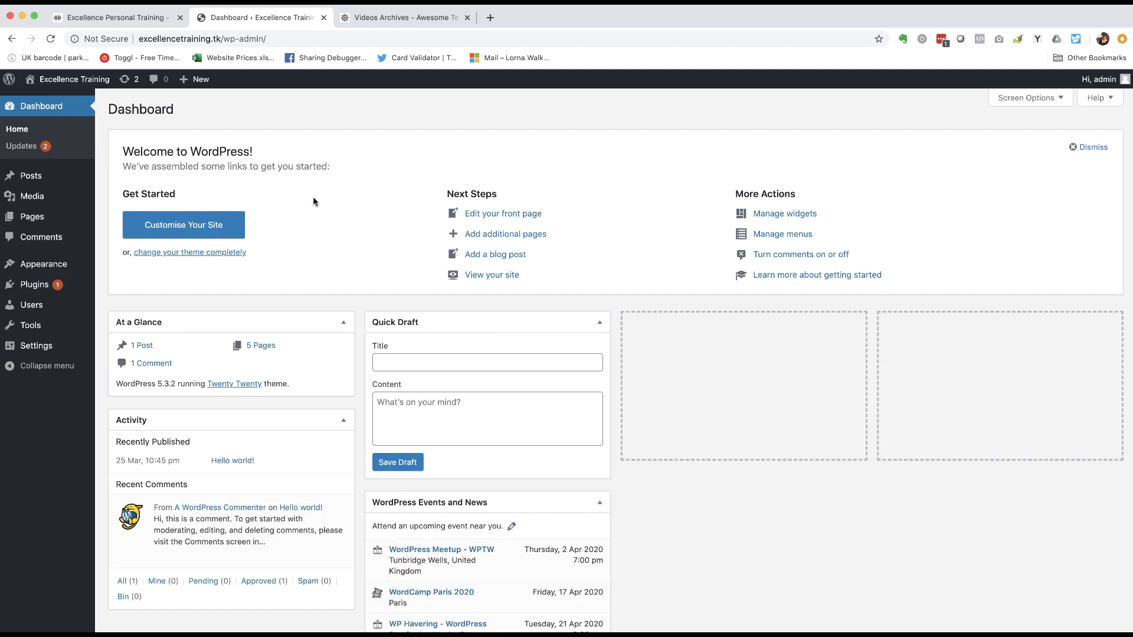
mouse_move(40, 263)
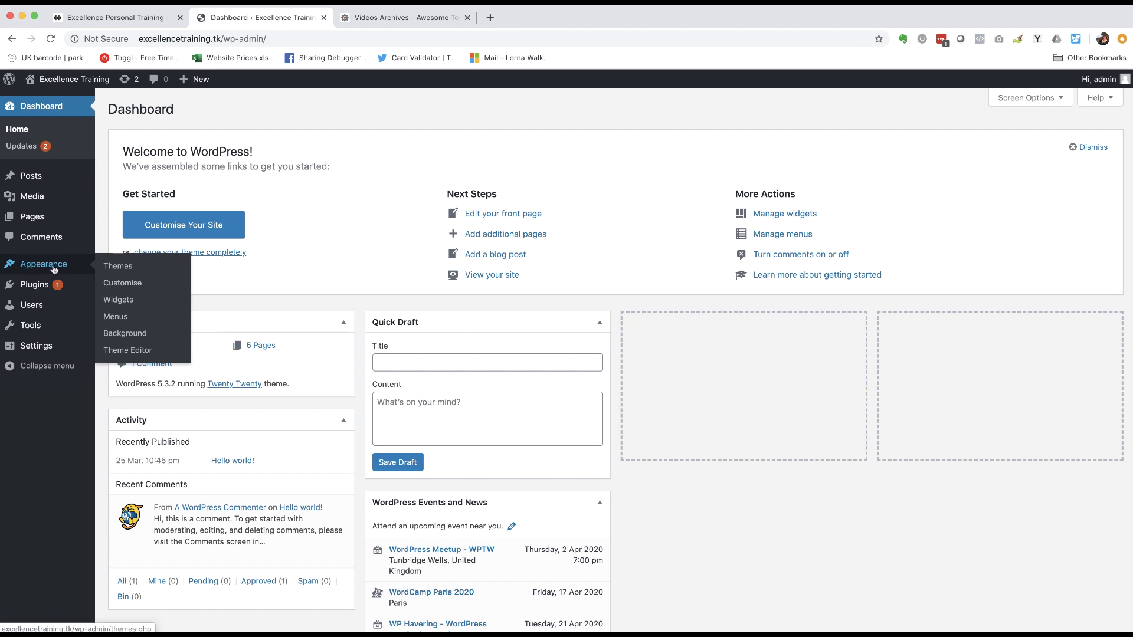
click(120, 271)
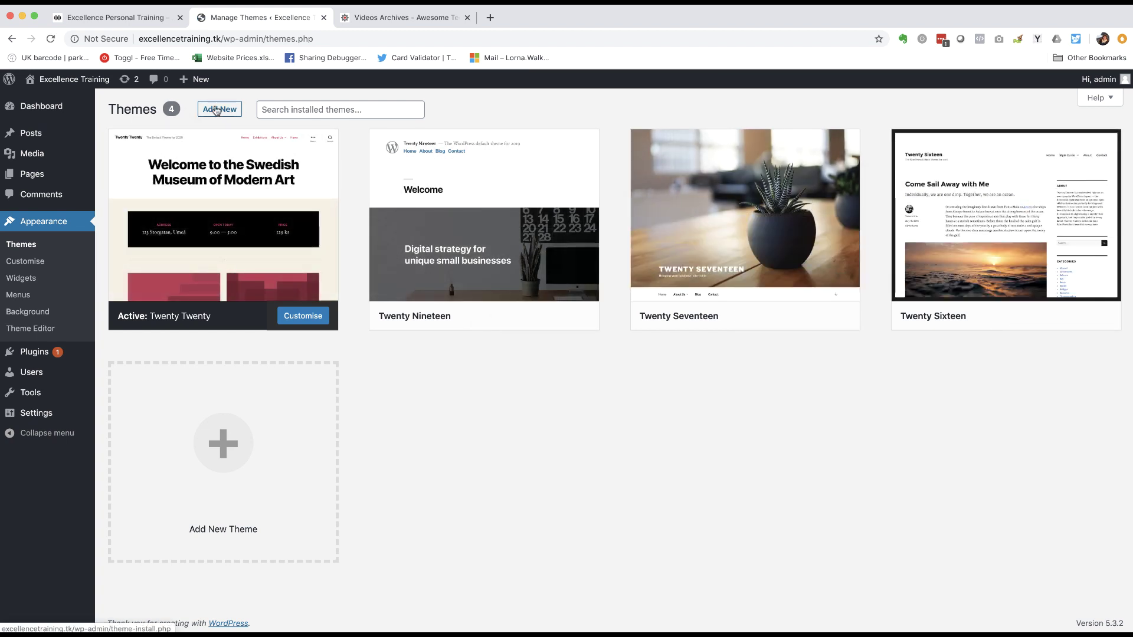
click(218, 109)
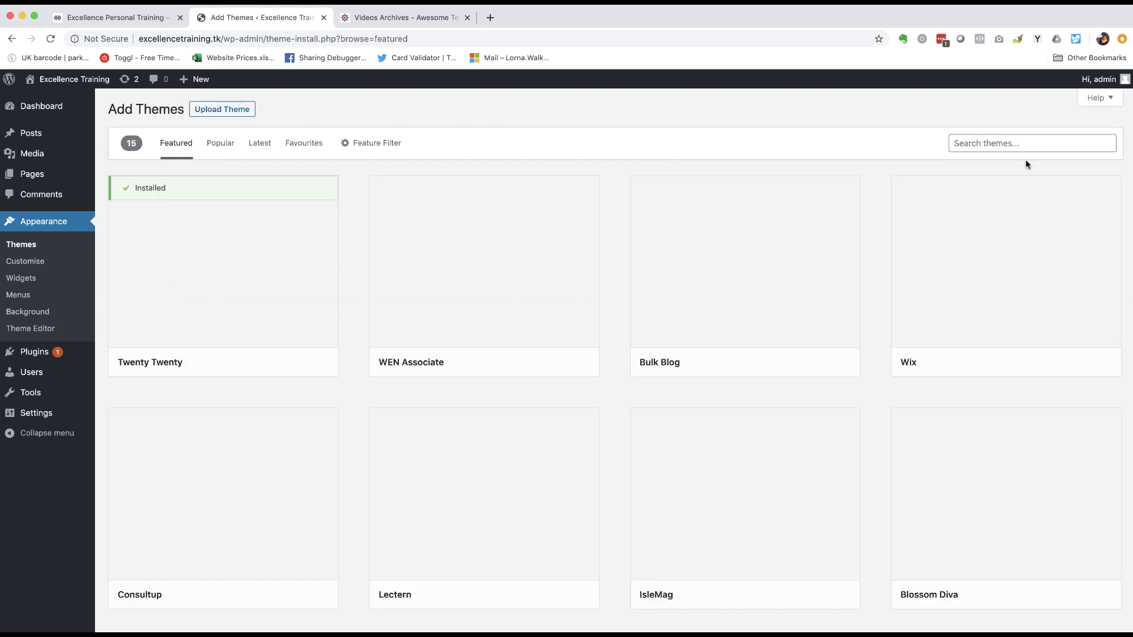
click(1013, 142)
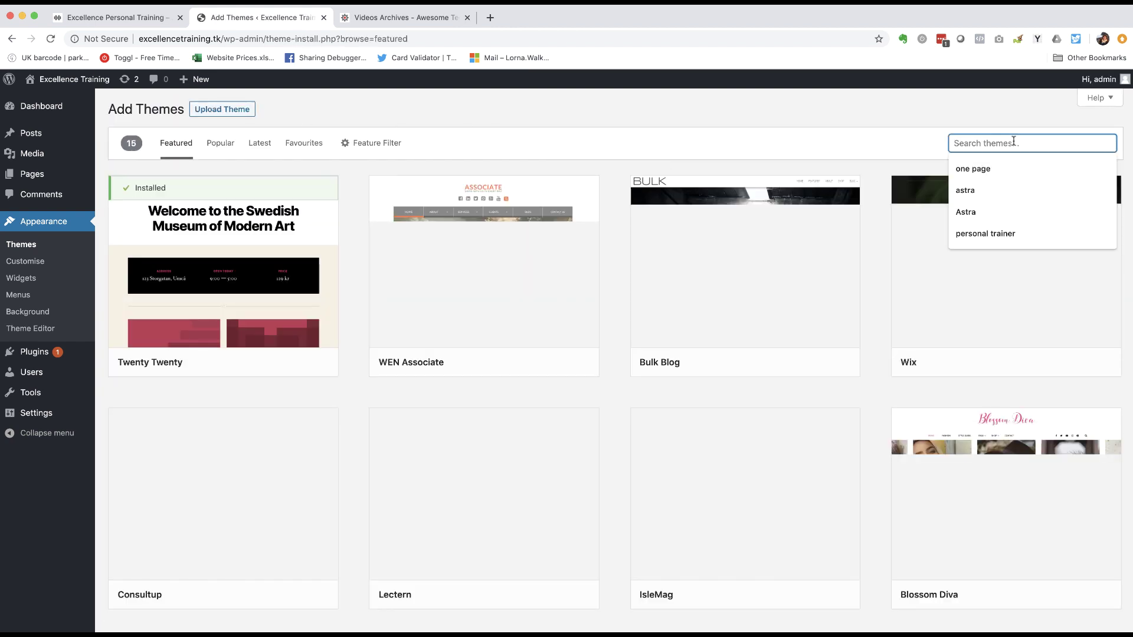
text(astra)
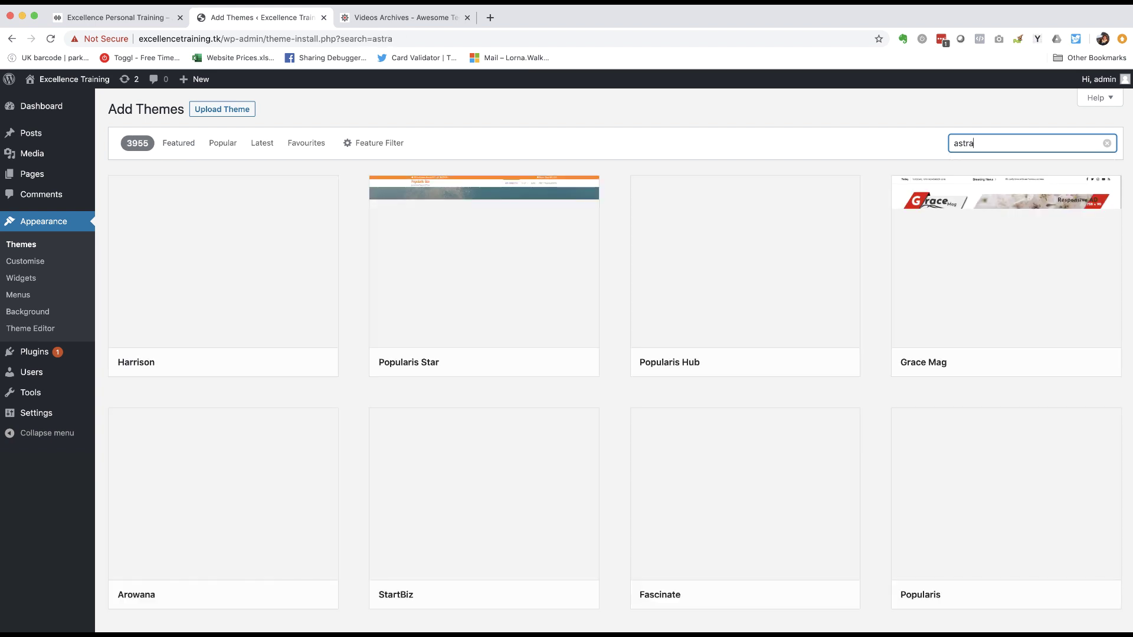
mouse_move(247, 187)
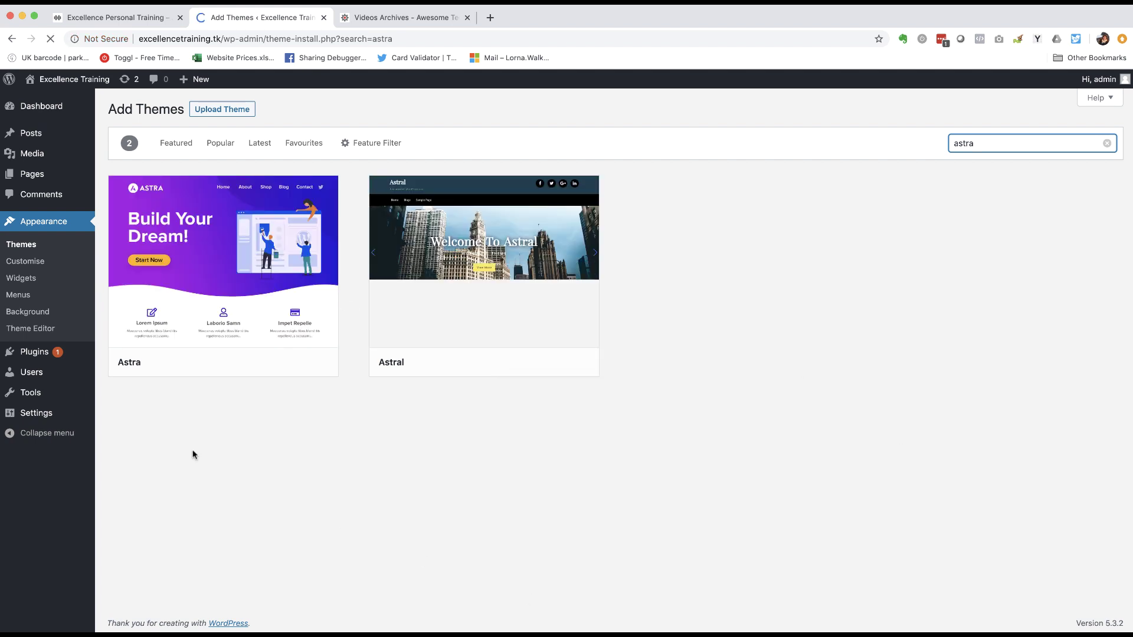
mouse_move(235, 262)
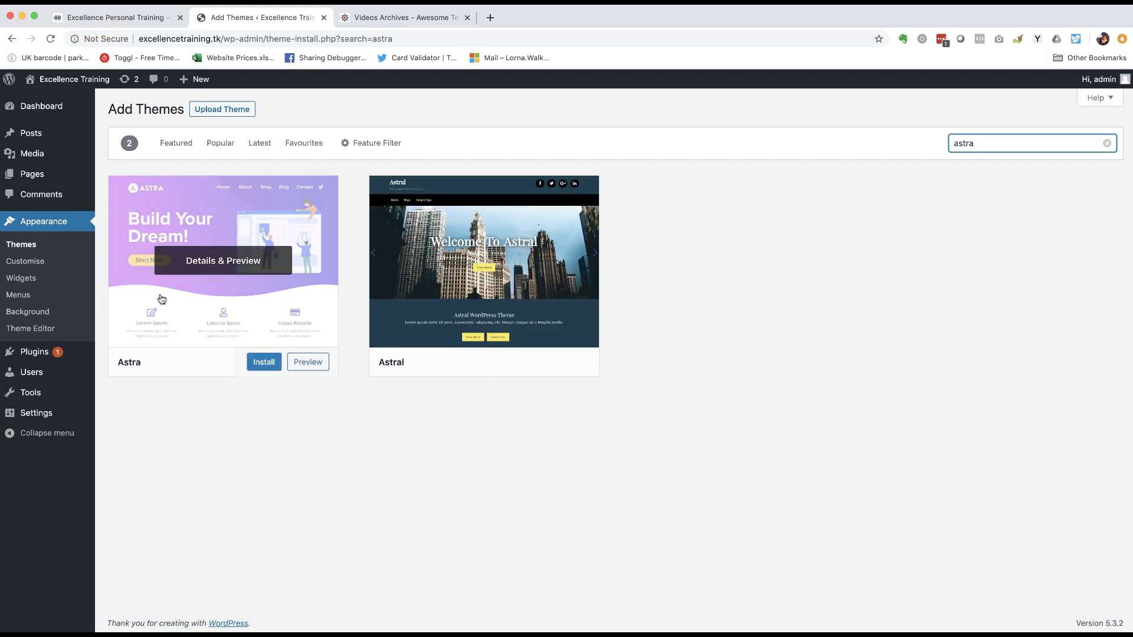
- Install and activate the Astra theme, then view the live site
click(271, 366)
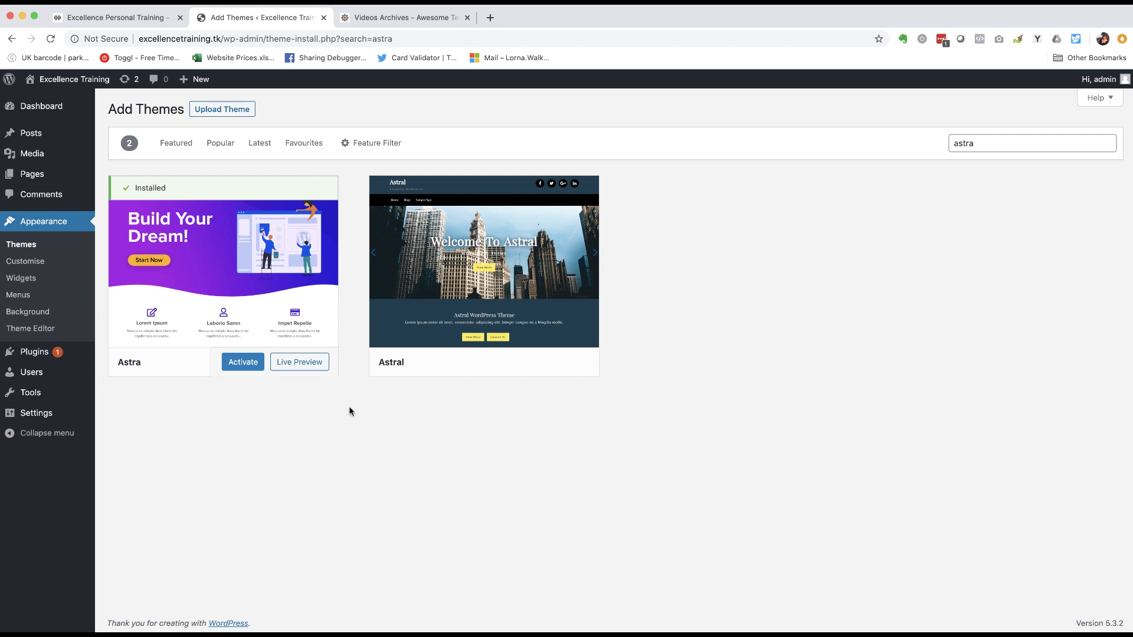
click(241, 363)
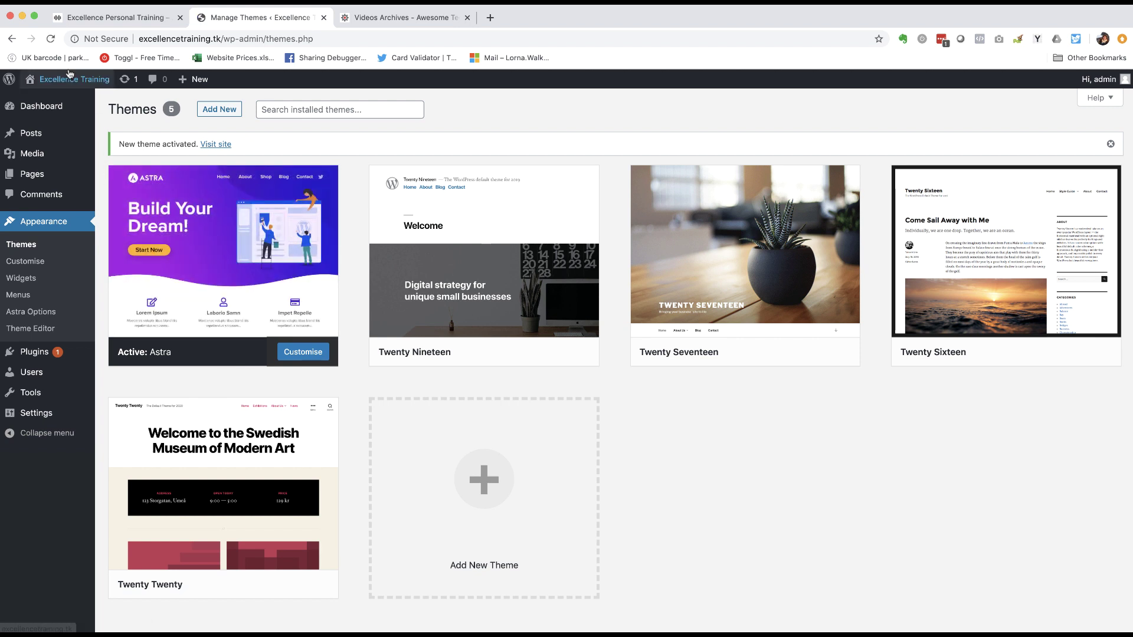
mouse_move(67, 82)
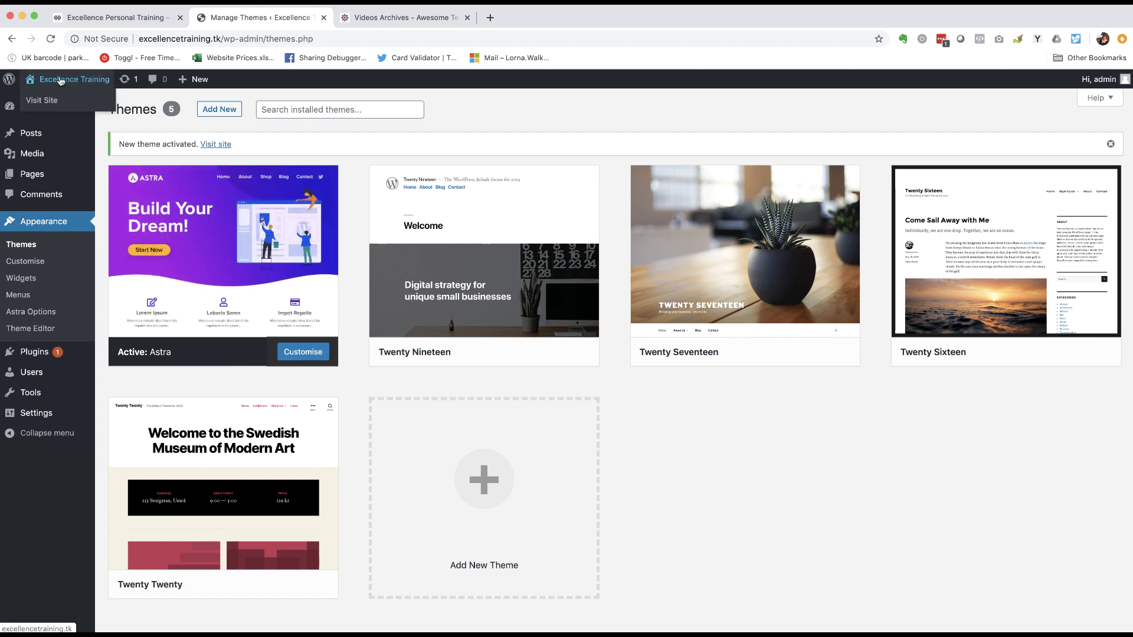
click(61, 81)
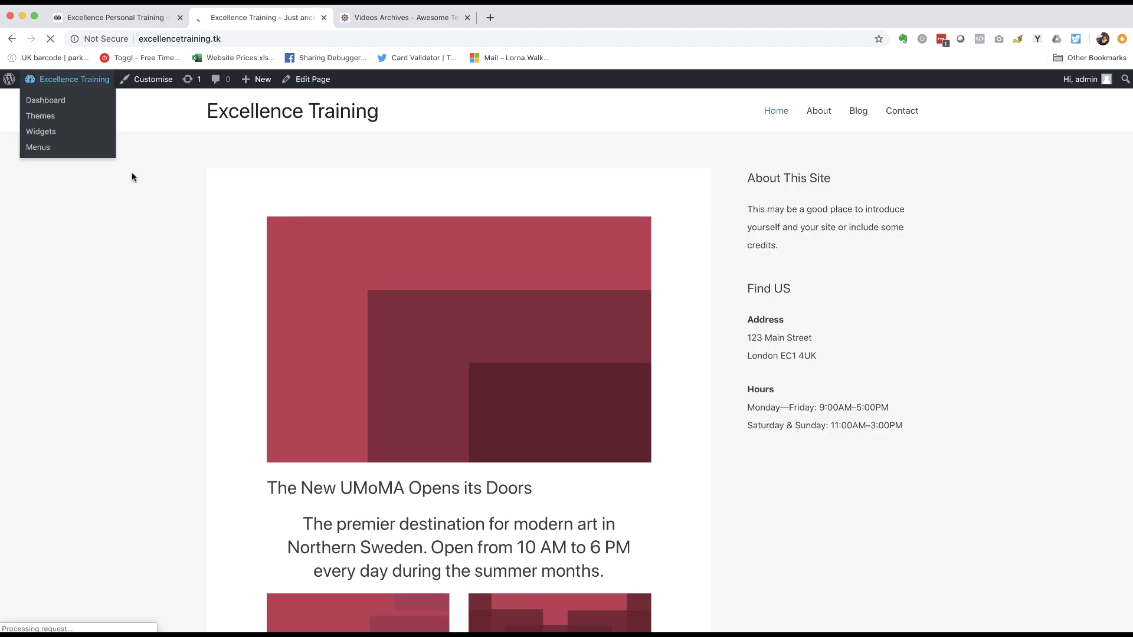
- Look over the Astra-styled front page and return to the Dashboard
scroll(174, 208, down, 1)
scroll(175, 214, down, 10)
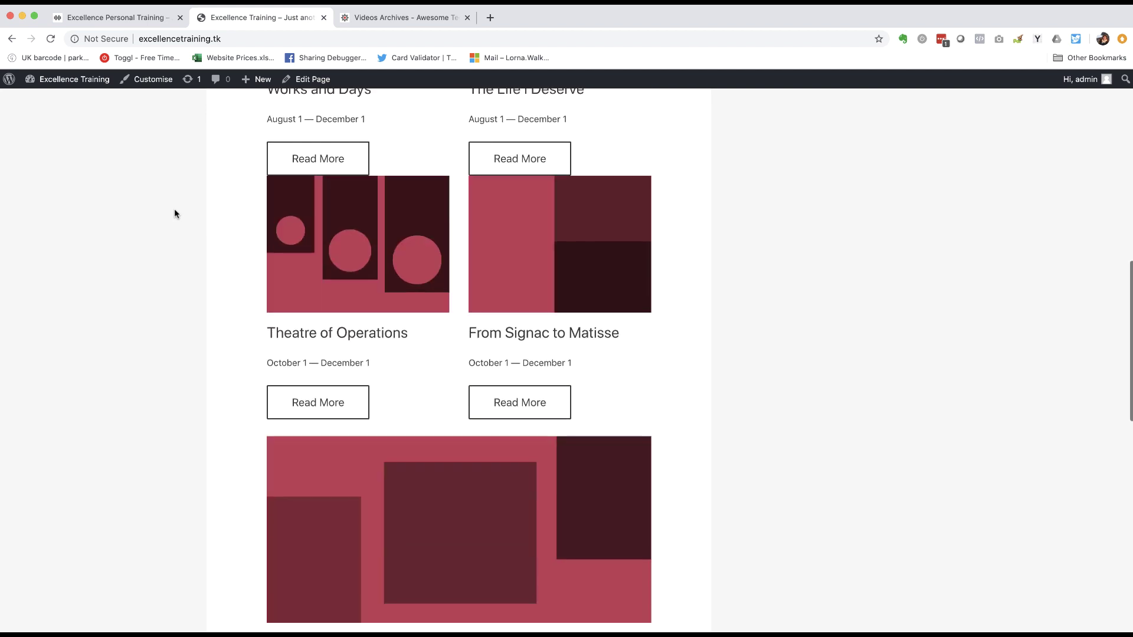
scroll(175, 214, up, 11)
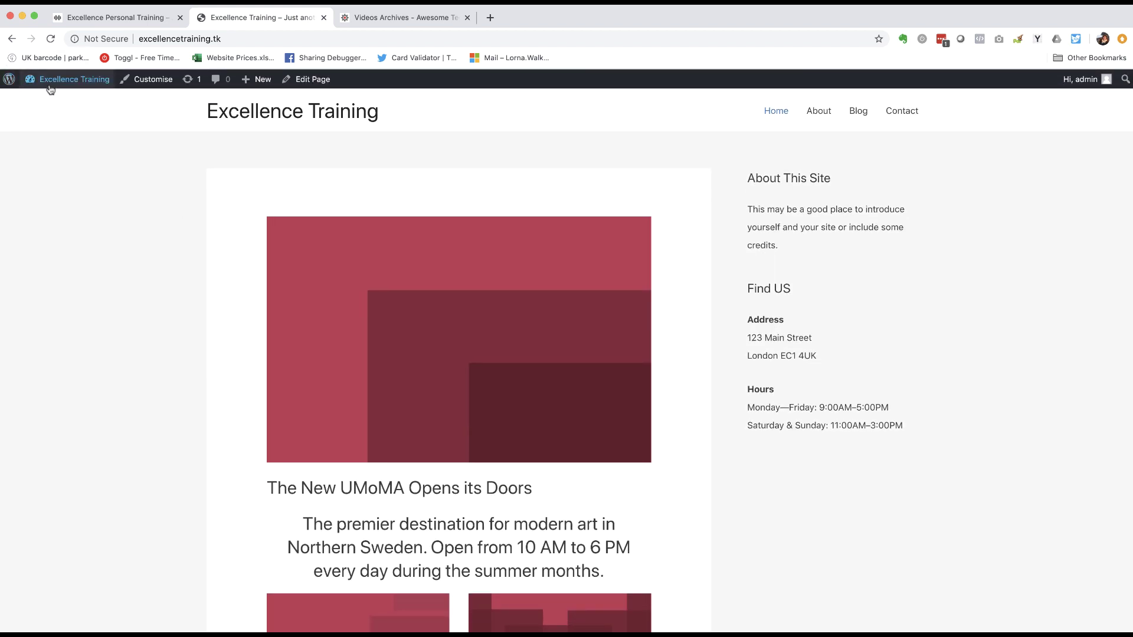
mouse_move(59, 79)
click(42, 102)
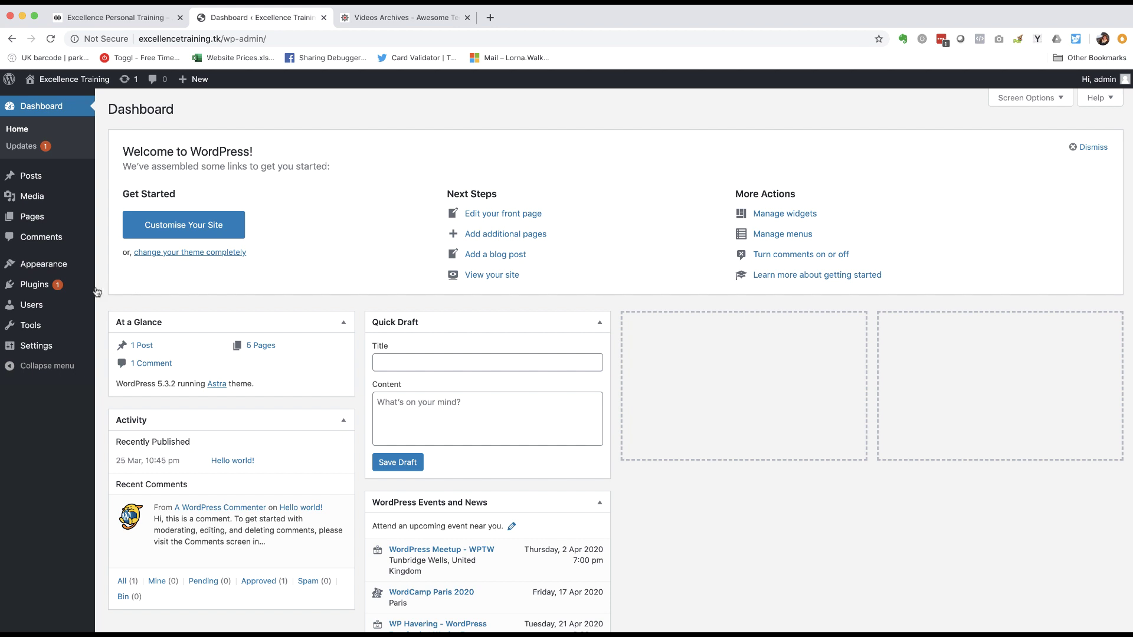
mouse_move(33, 287)
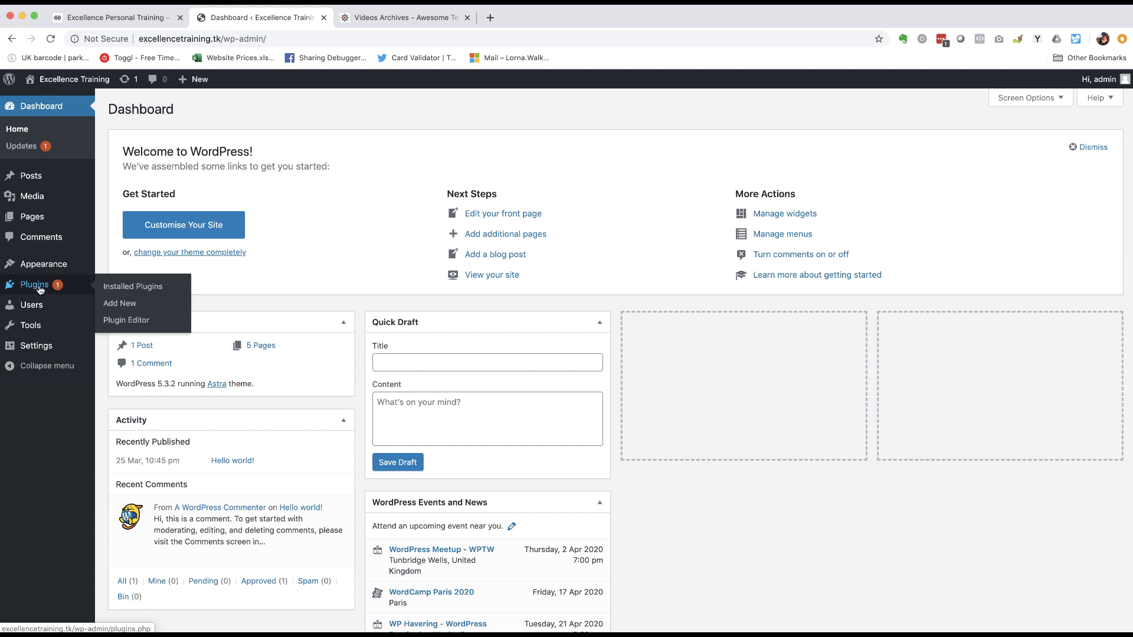
- Search plugins for 'anchor block', then install and activate the Anchor Block plugin
click(118, 305)
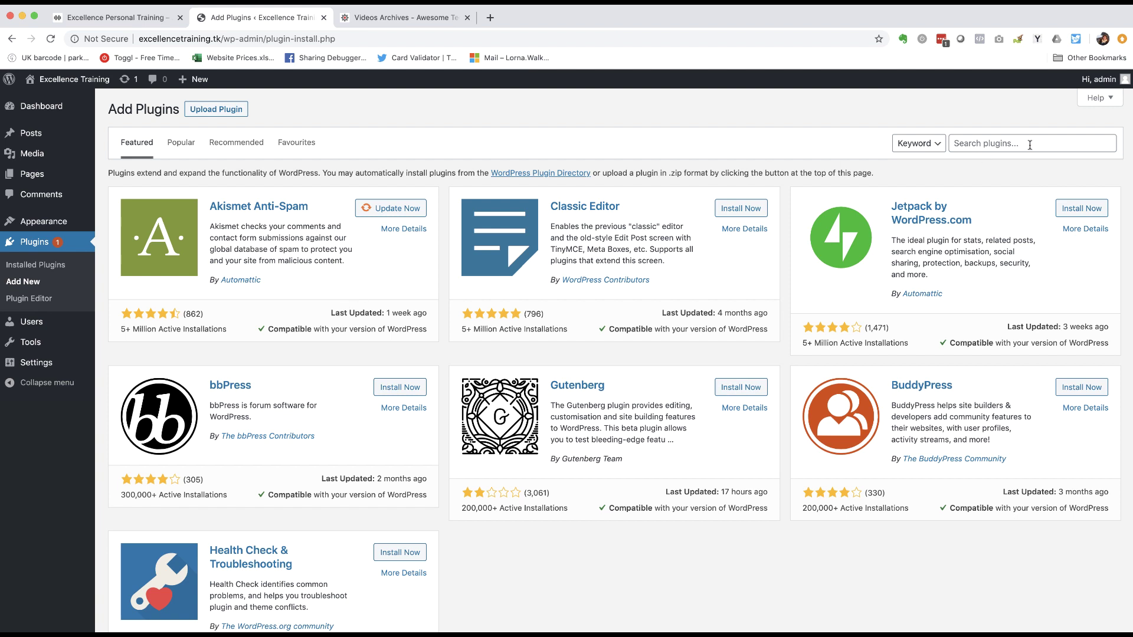
click(1007, 138)
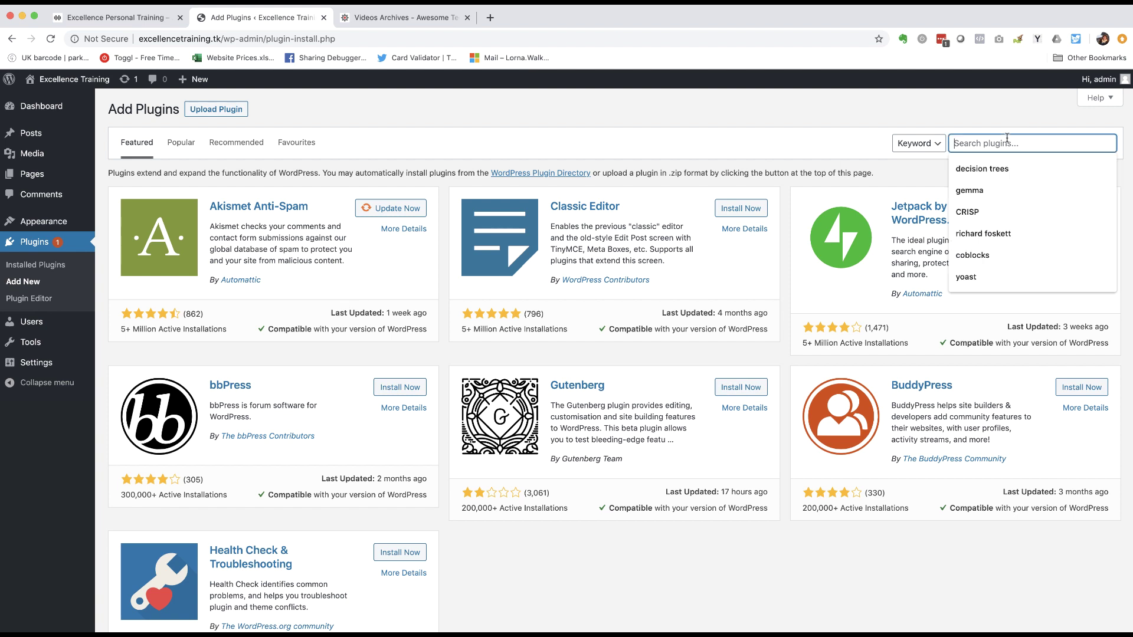
click(992, 123)
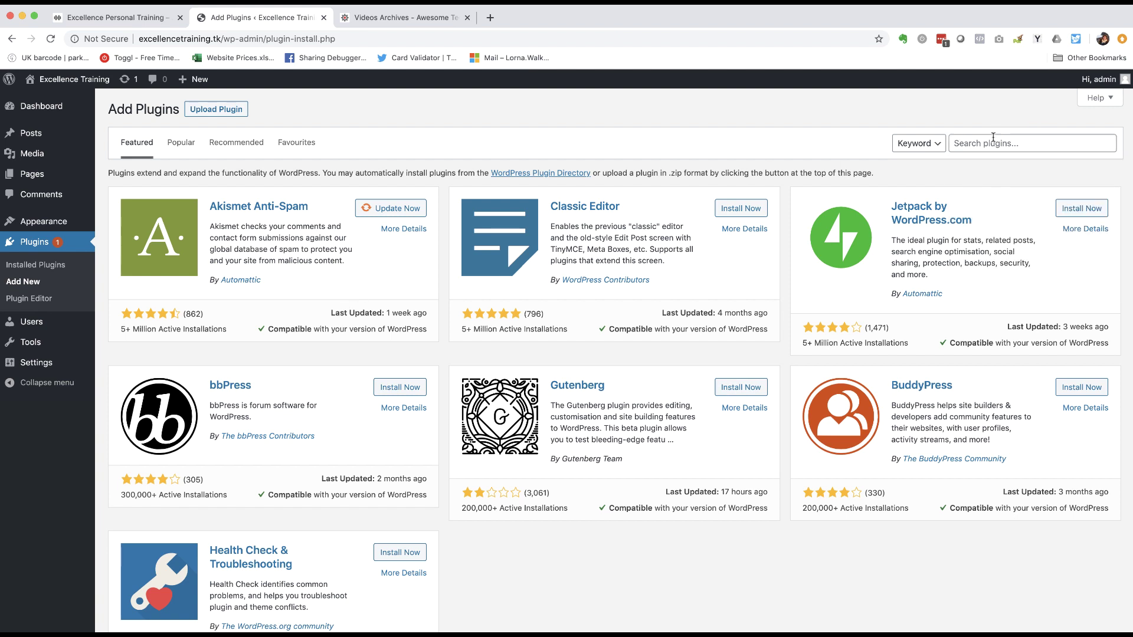
click(992, 142)
text(anchor )
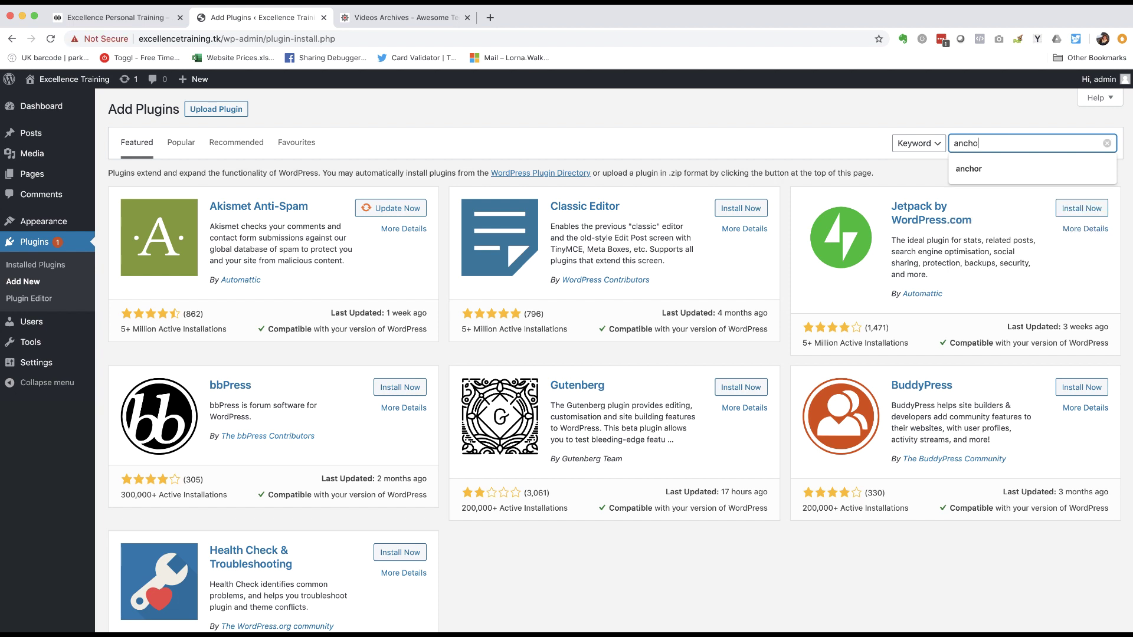
text(block)
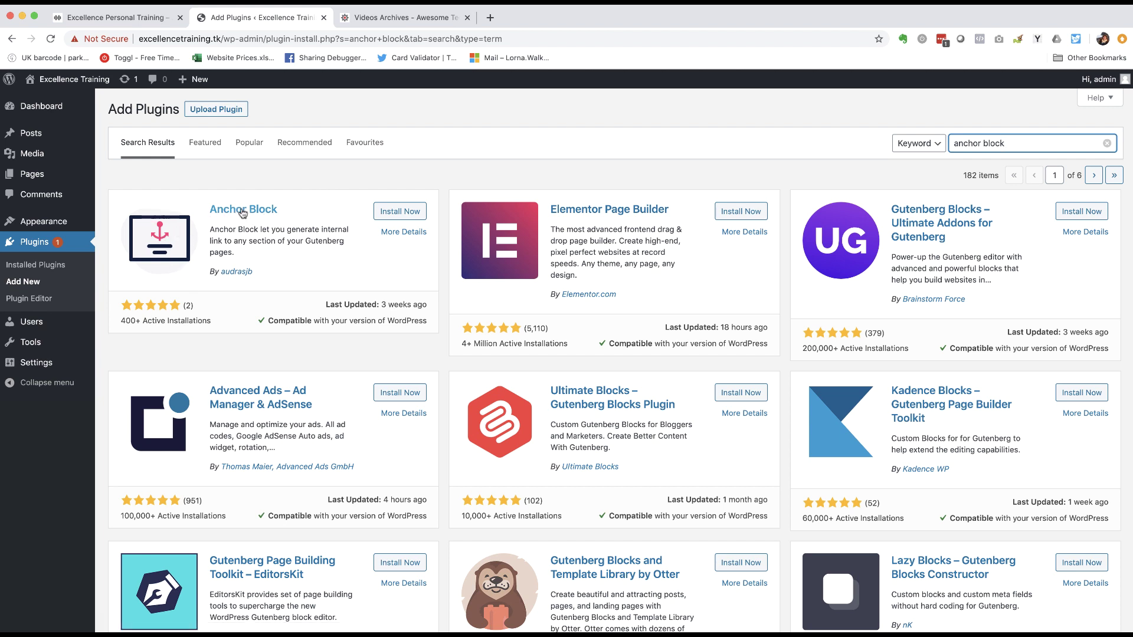
click(399, 212)
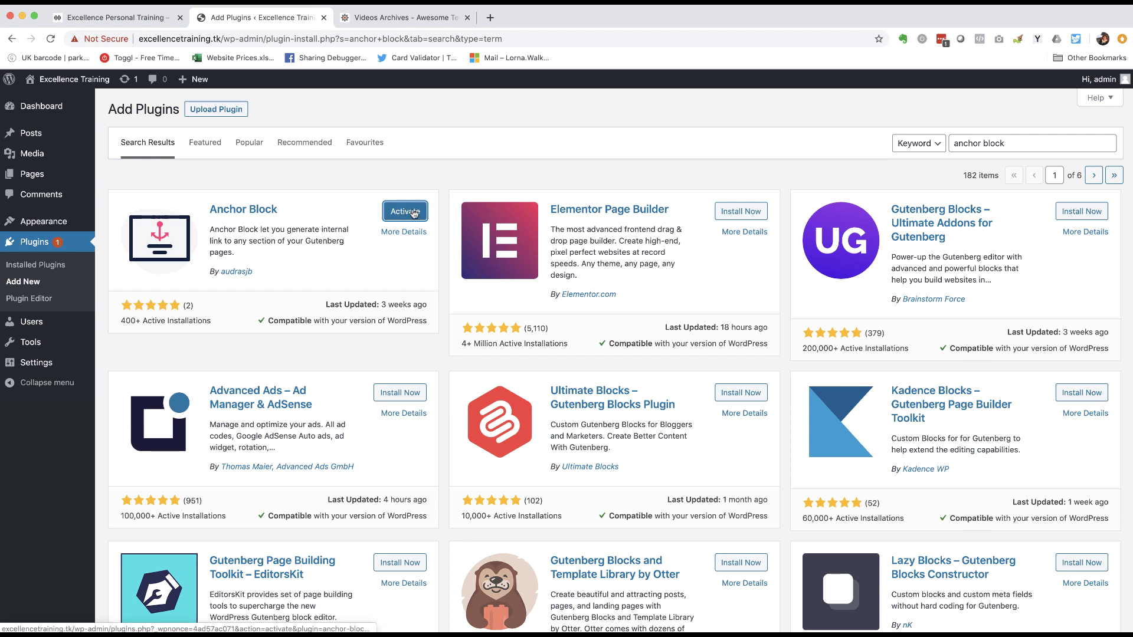
click(415, 214)
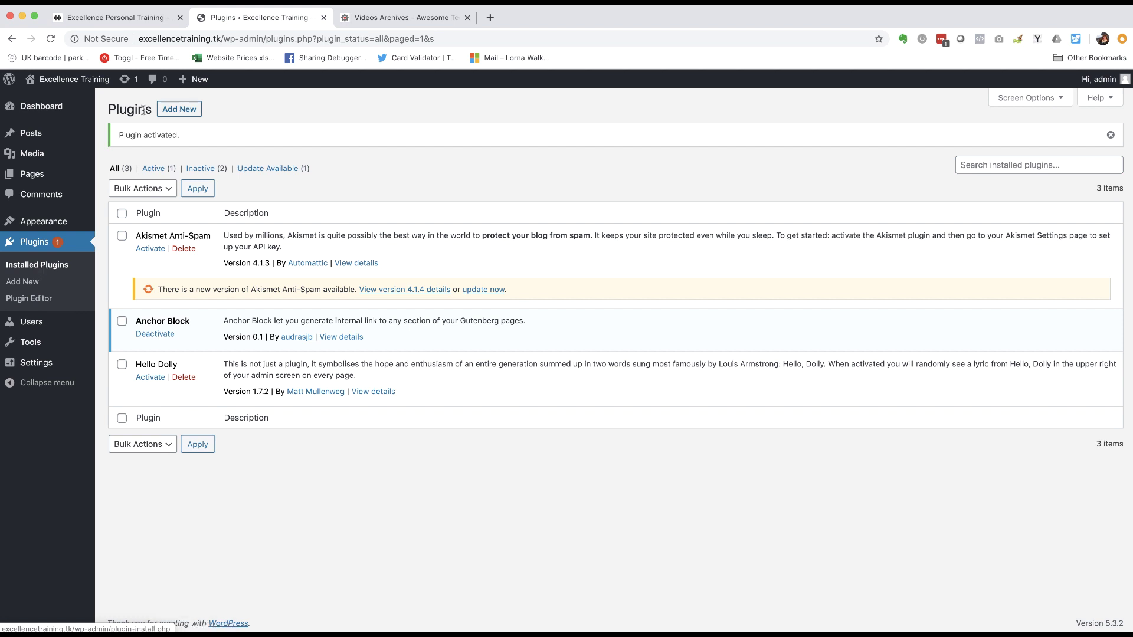
click(180, 109)
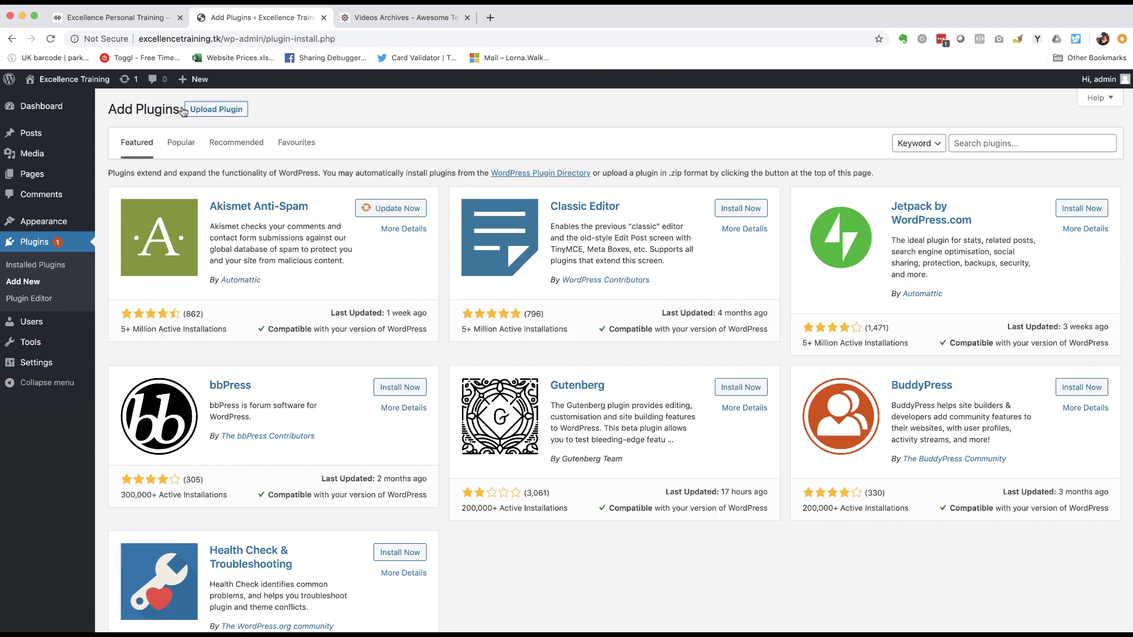
- Search plugins for 'mystickymenu' and compare with the Excellence Personal Training site
click(1001, 142)
text(mysti)
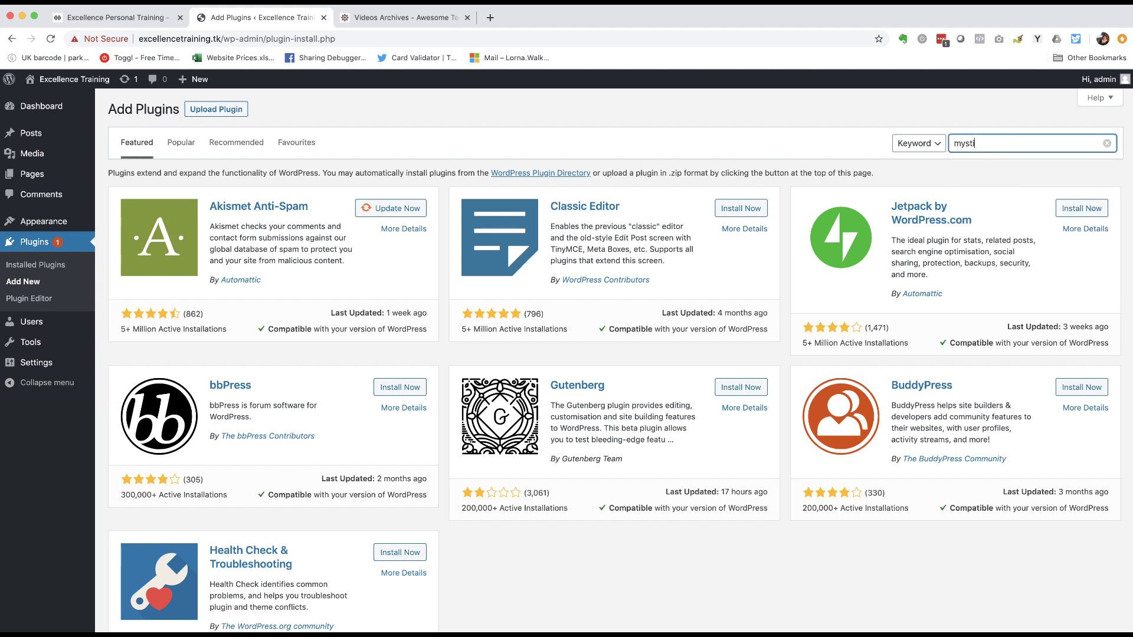
text(ckymenu)
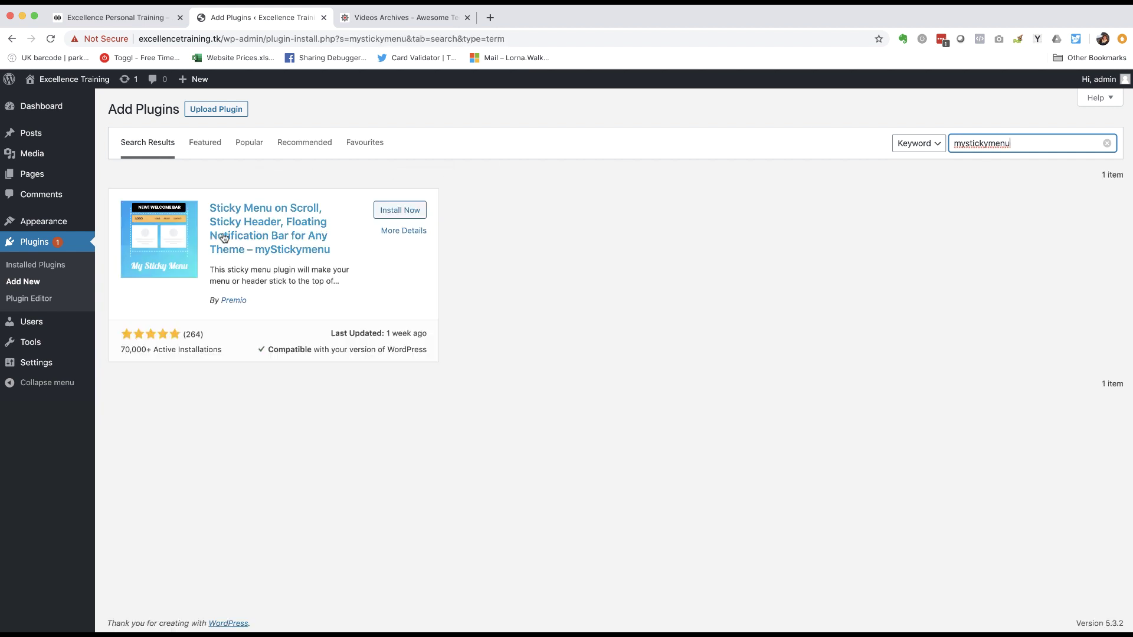
click(127, 17)
scroll(397, 242, down, 10)
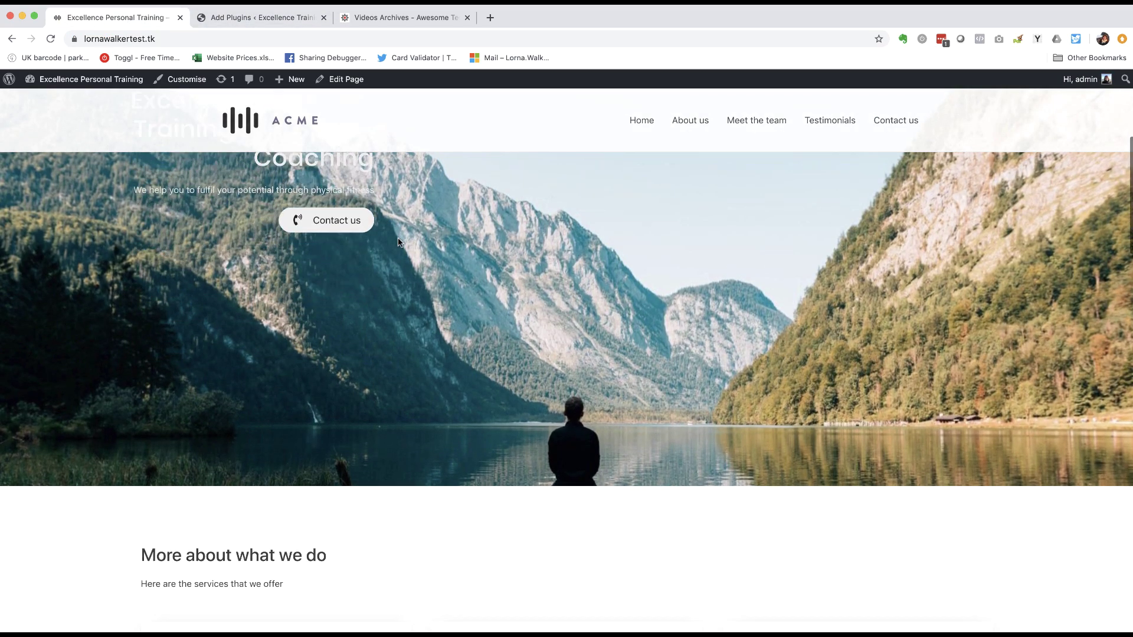
scroll(397, 242, down, 8)
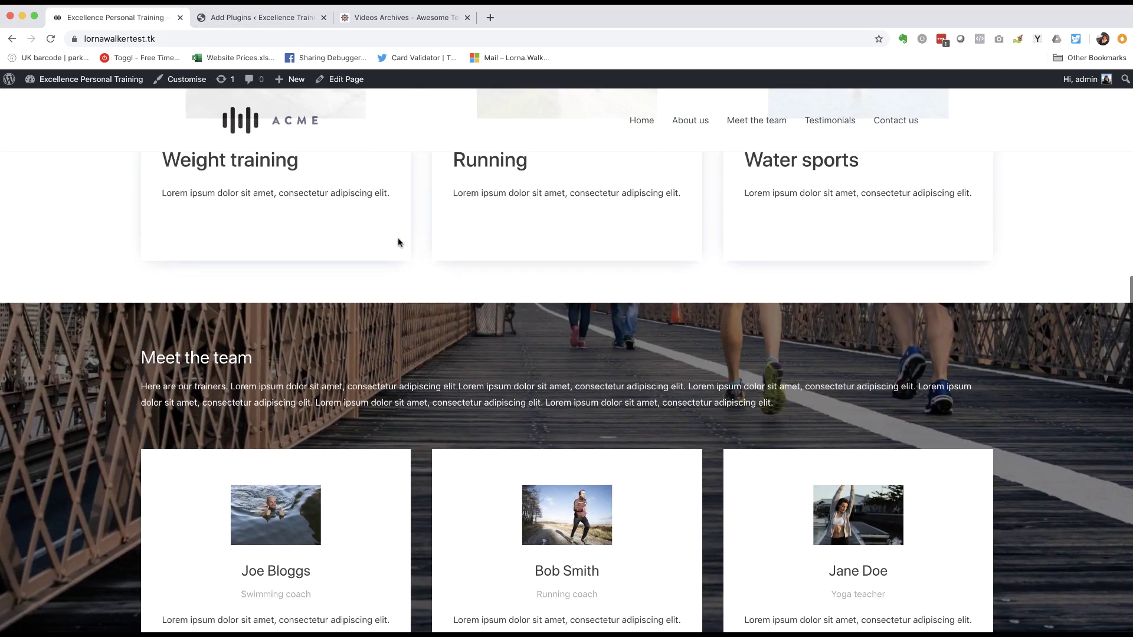
scroll(397, 242, up, 6)
scroll(398, 242, up, 8)
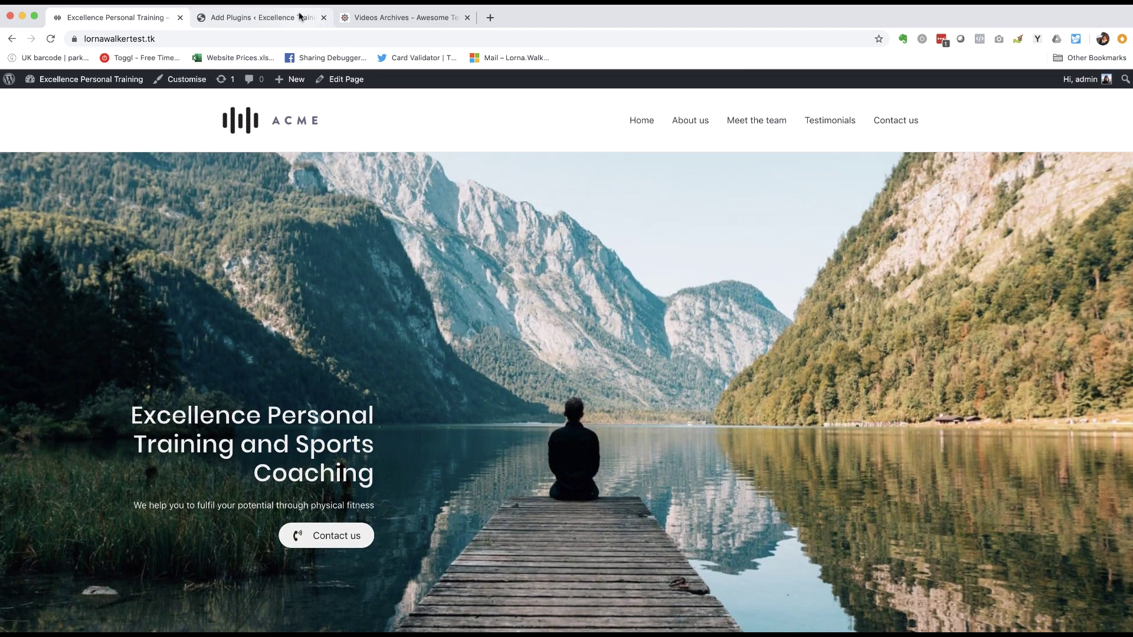
click(299, 17)
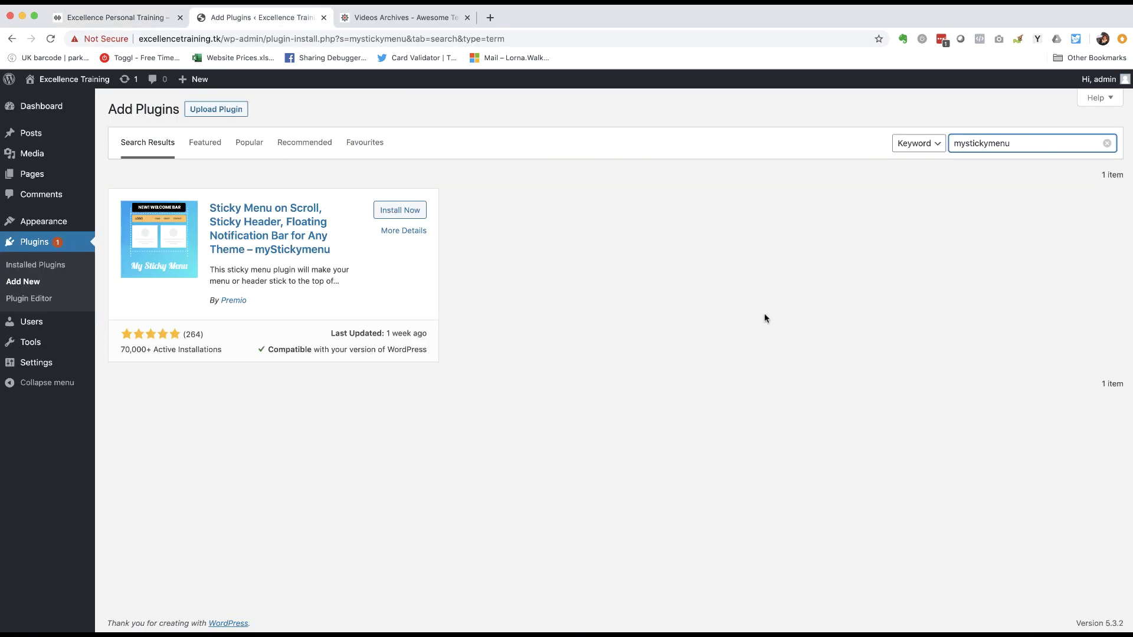
- Install and activate myStickymenu, skipping the feature-update opt-in
click(399, 211)
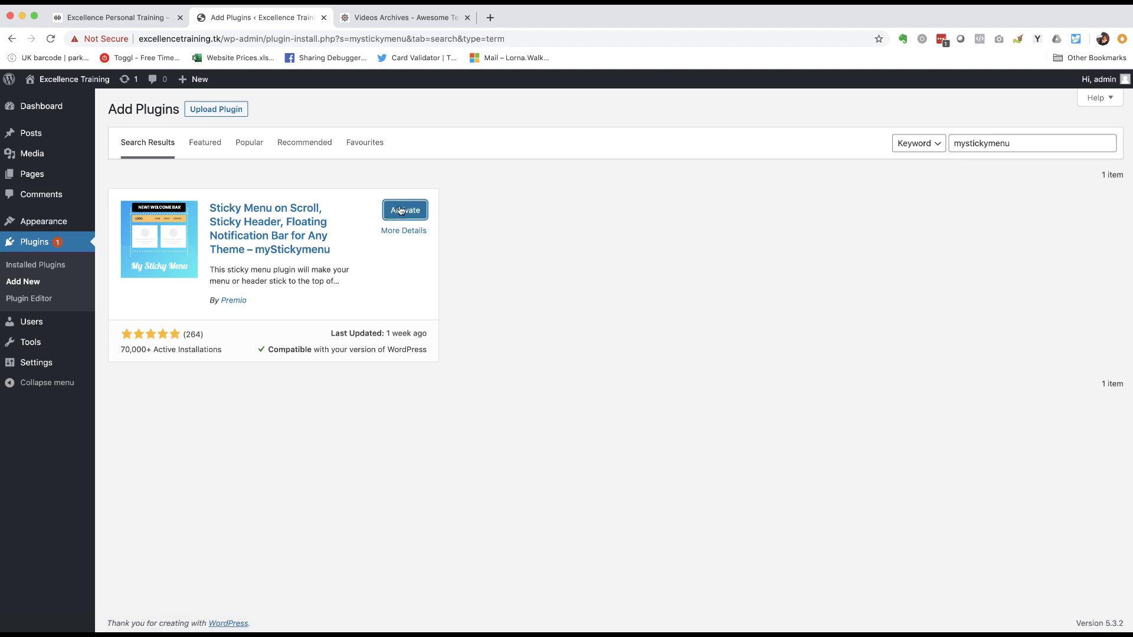
click(403, 211)
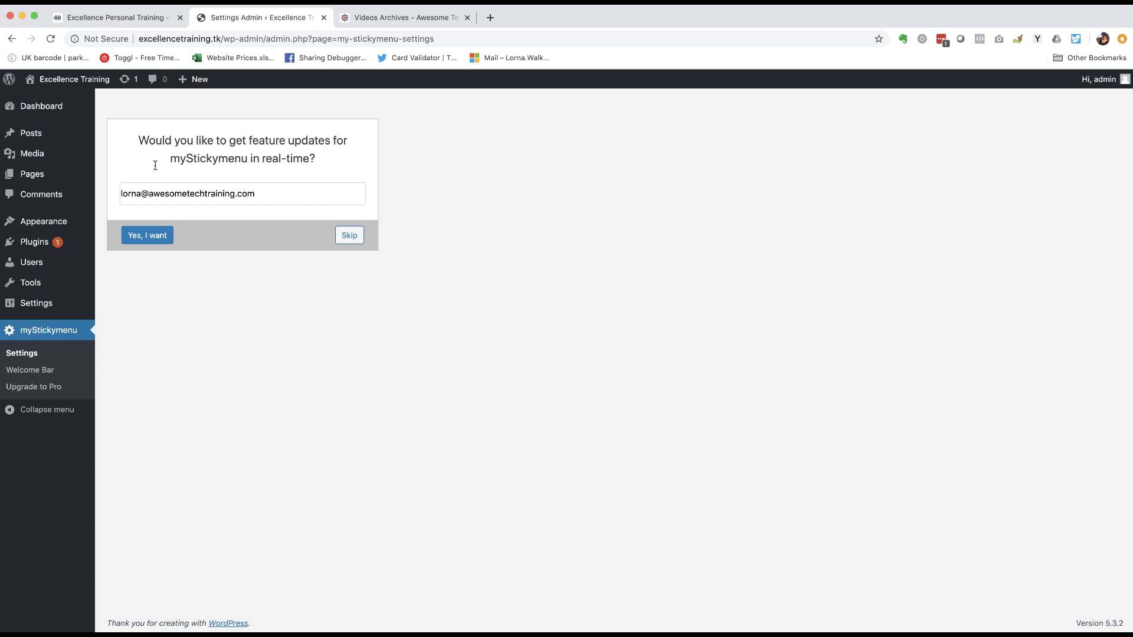
click(347, 238)
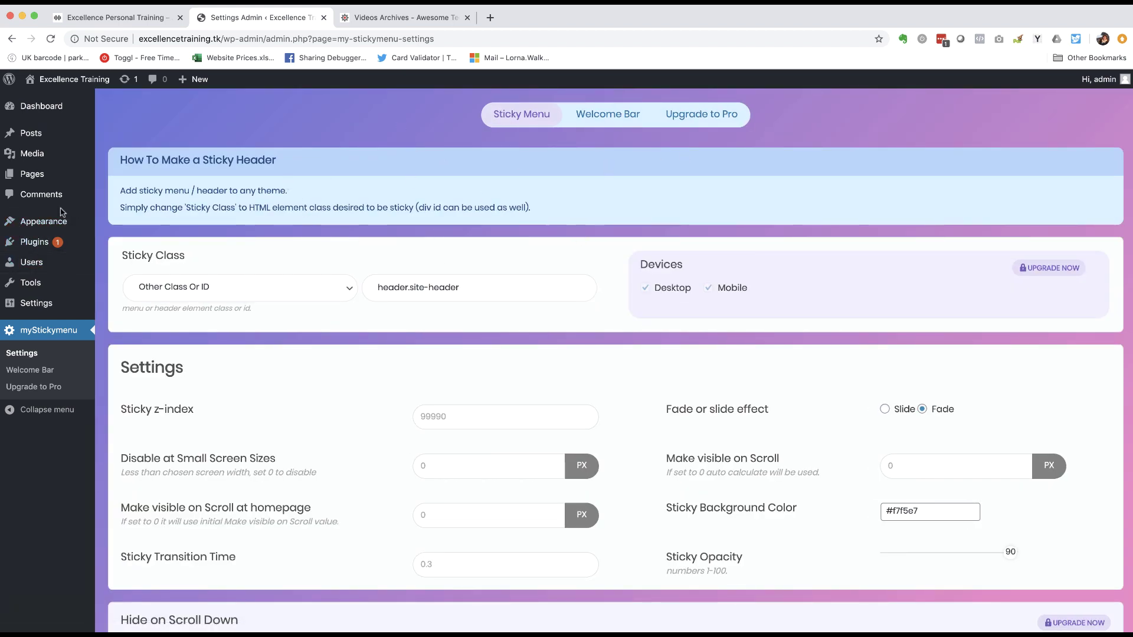
click(39, 246)
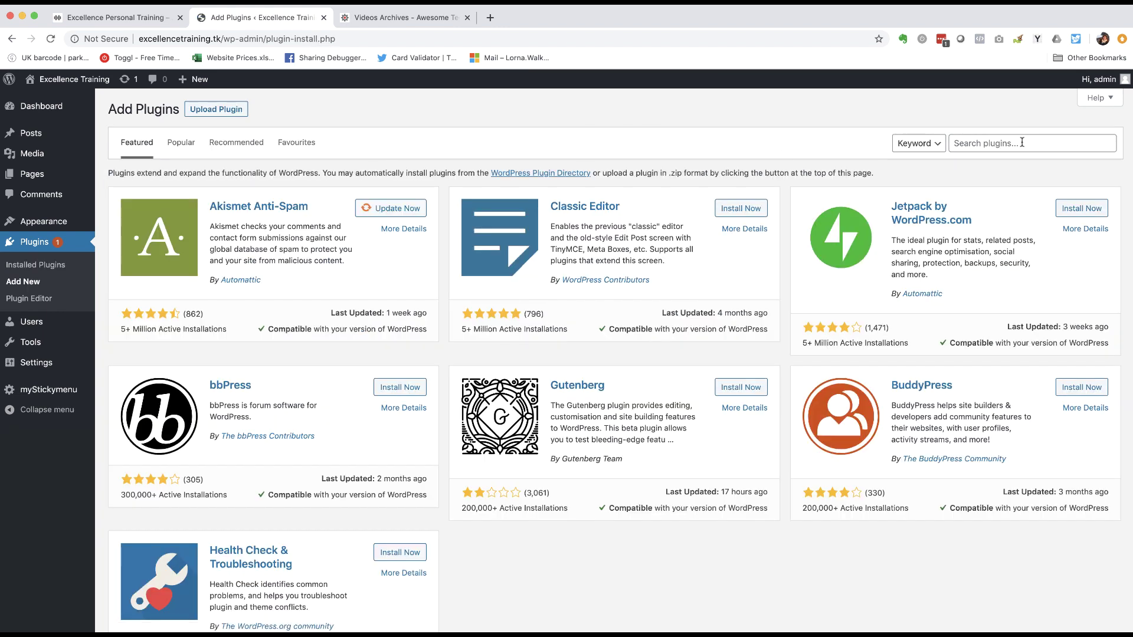
- Search plugins for 'stackable' and glance at the reference site's front page
click(1022, 142)
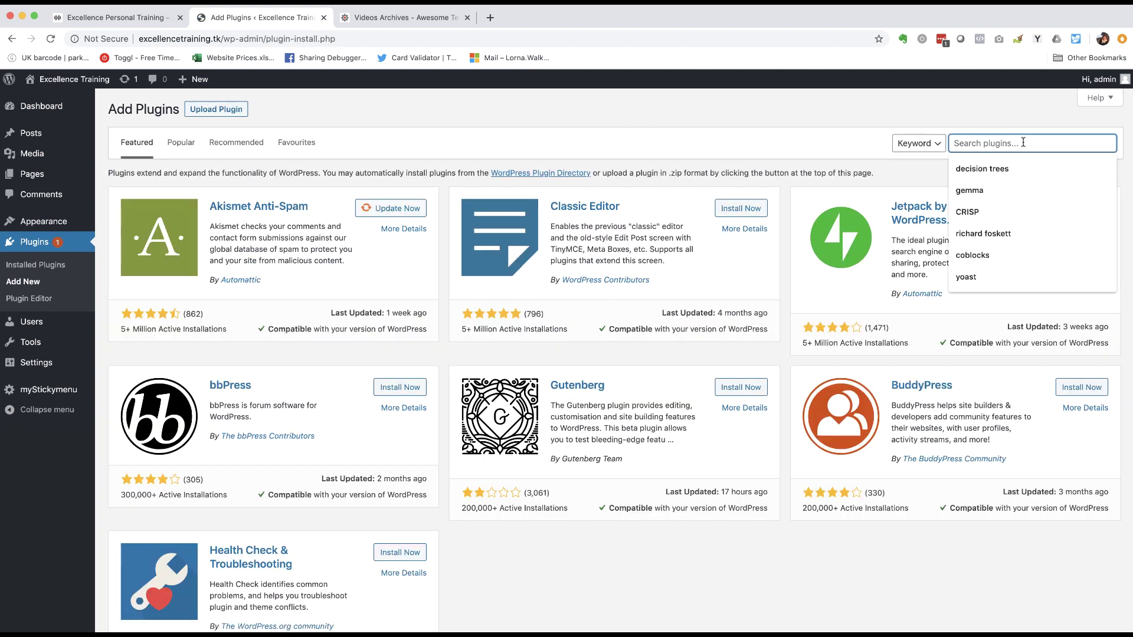
text(stackable)
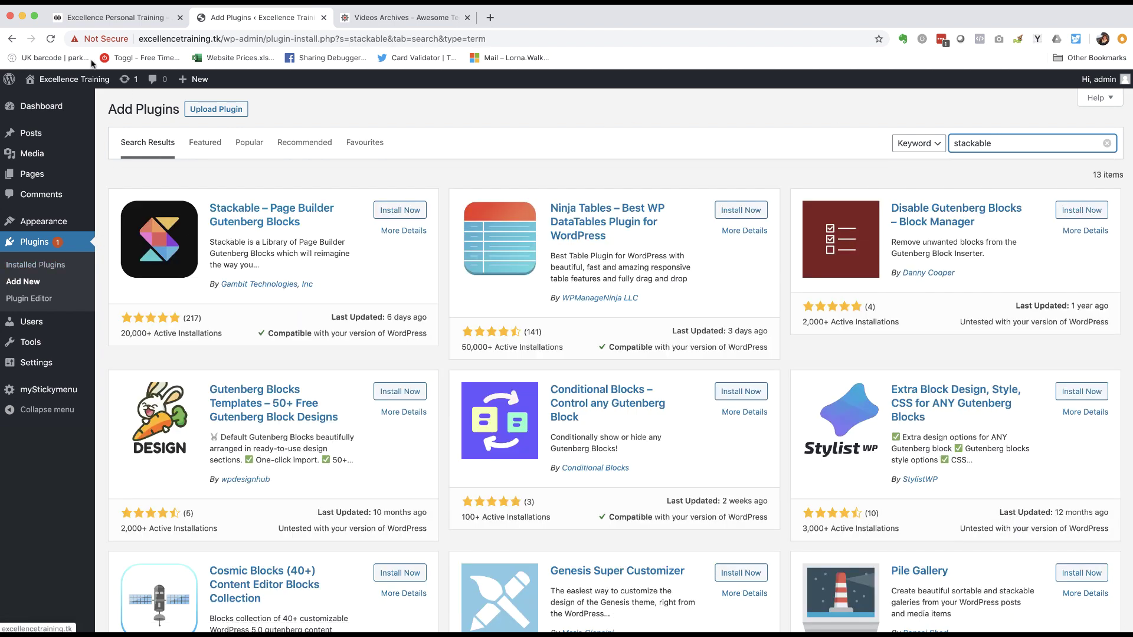
click(118, 17)
scroll(279, 362, down, 10)
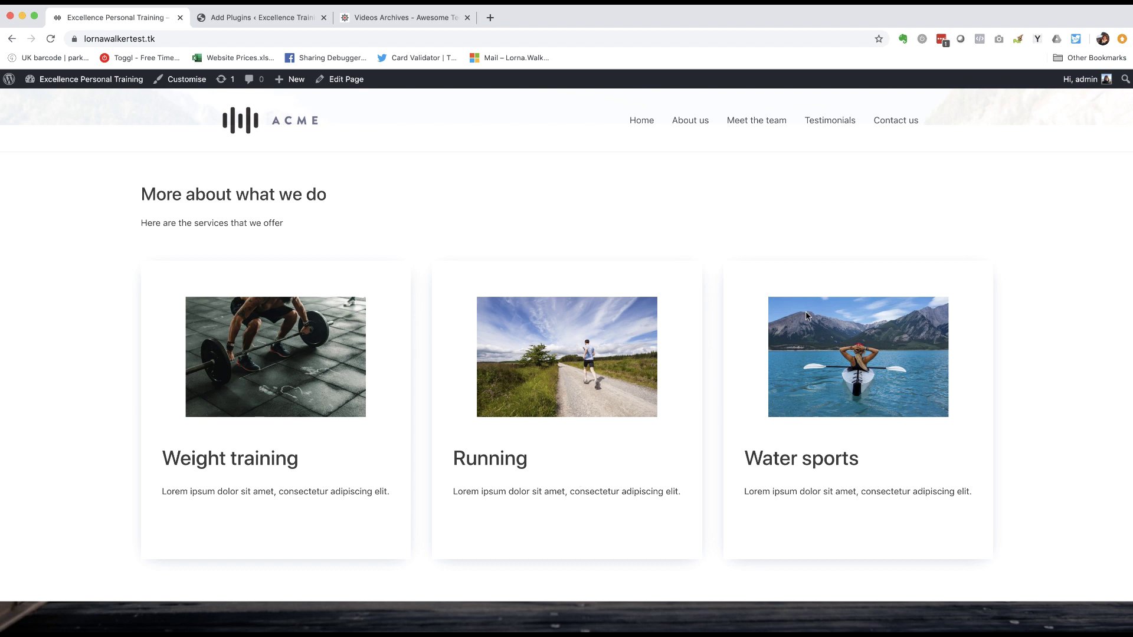
click(248, 16)
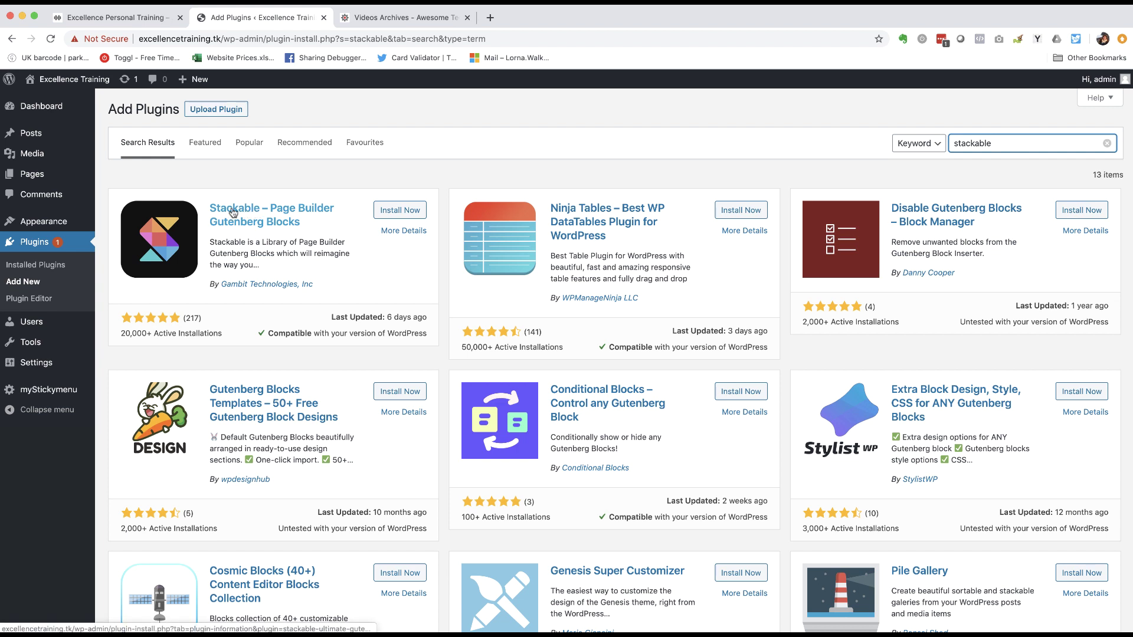
- Install and activate Stackable, skip its opt-in, and open Installed Plugins
click(413, 211)
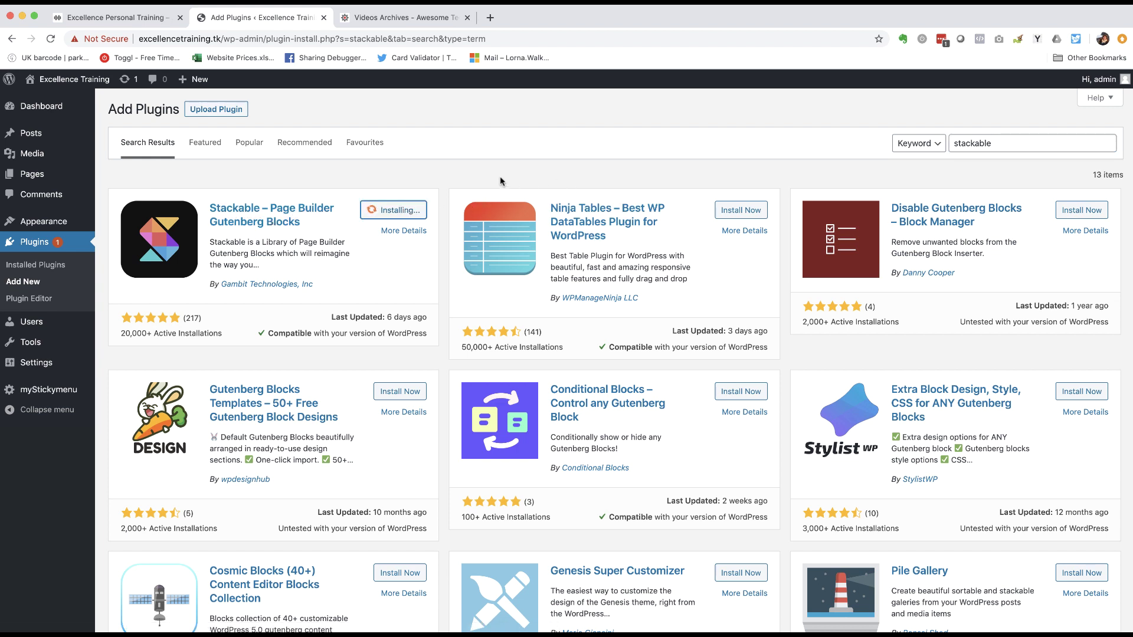
click(413, 212)
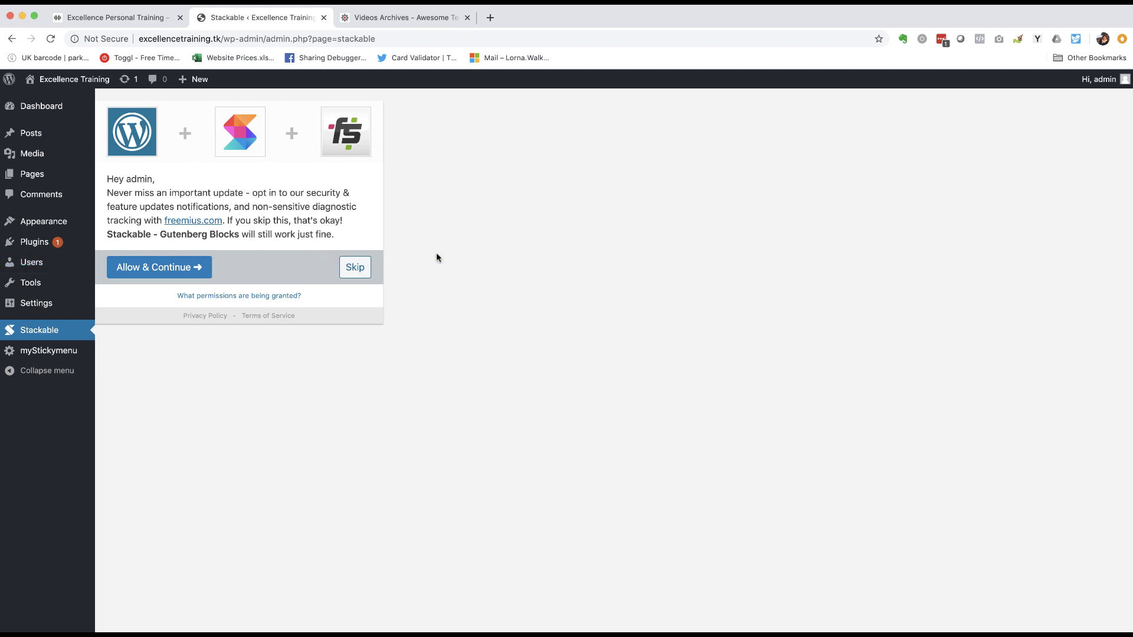
click(362, 277)
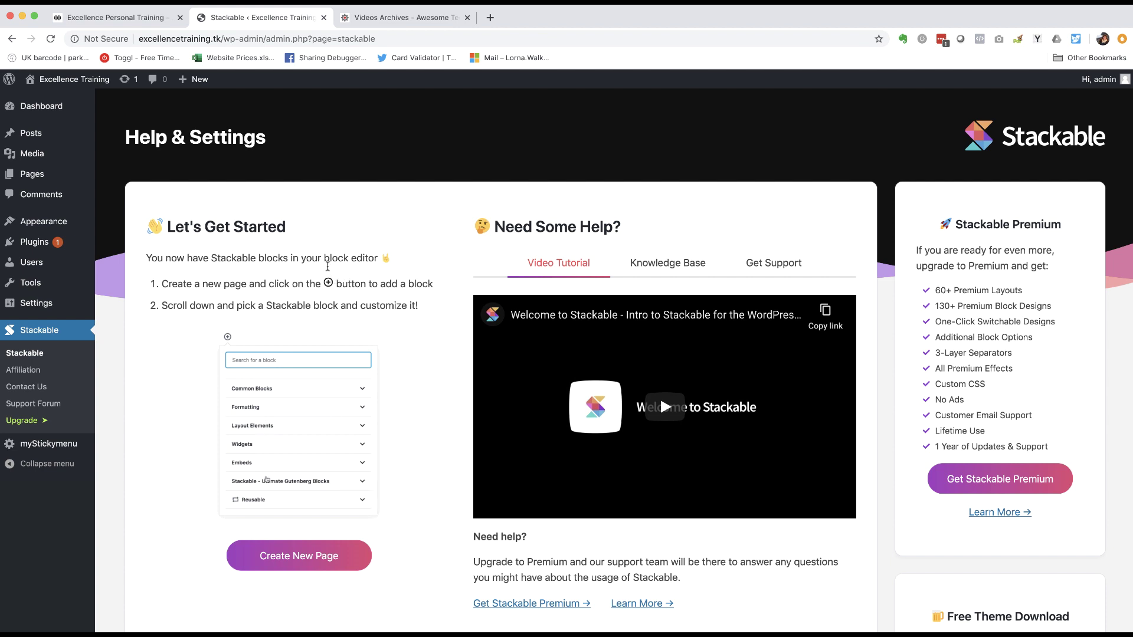
mouse_move(30, 244)
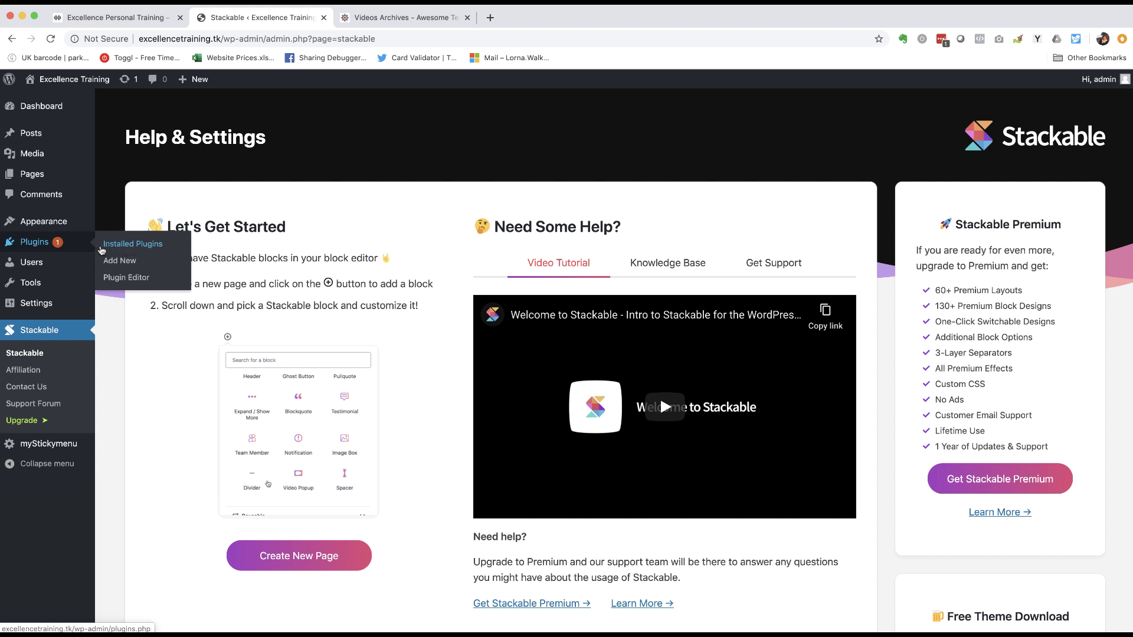
click(121, 247)
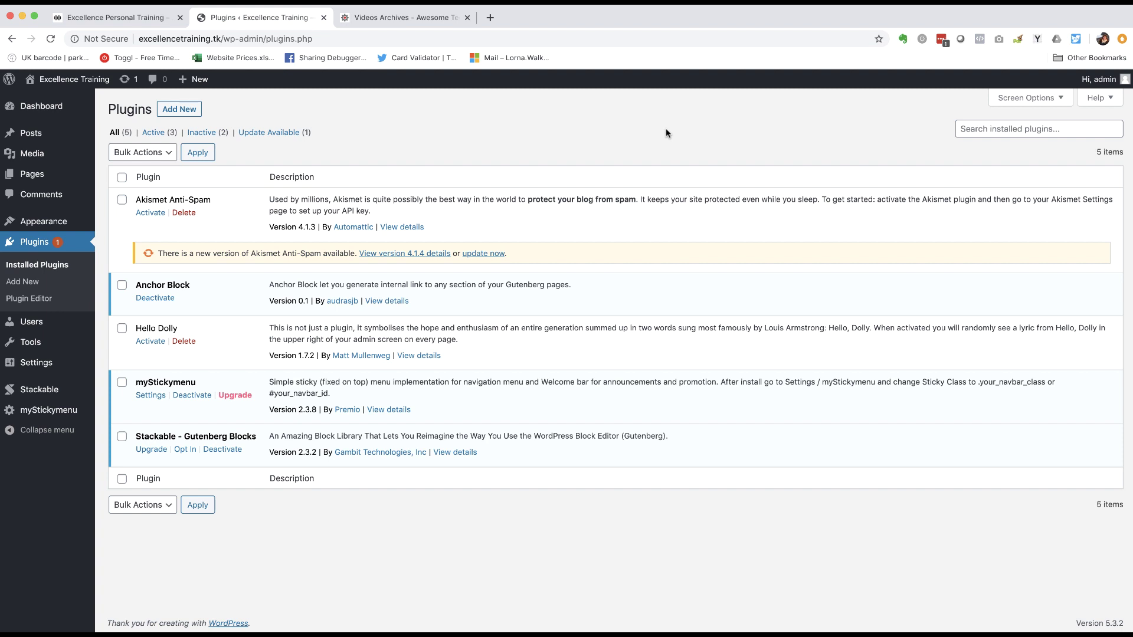
- Open All Pages and select all six existing pages
mouse_move(34, 180)
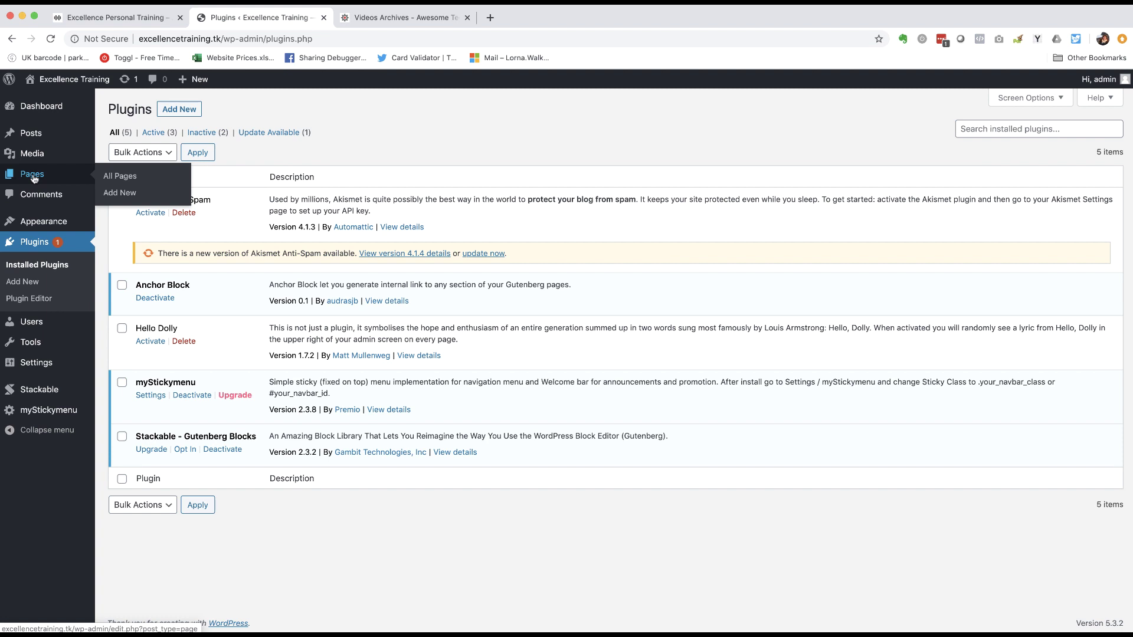
click(124, 178)
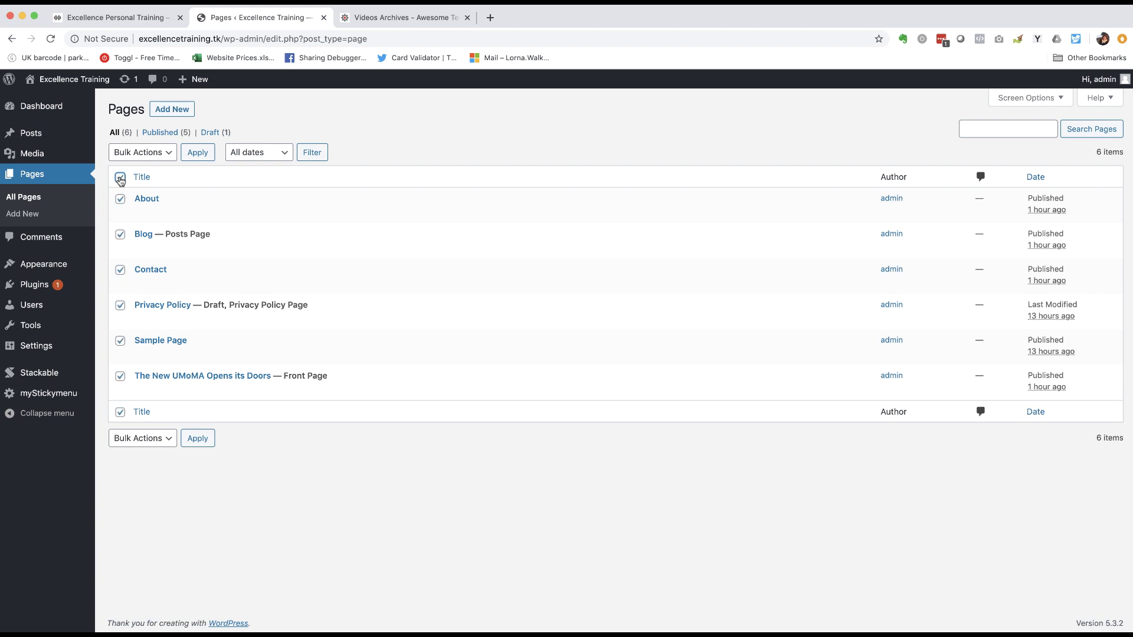
click(120, 177)
click(119, 200)
click(119, 234)
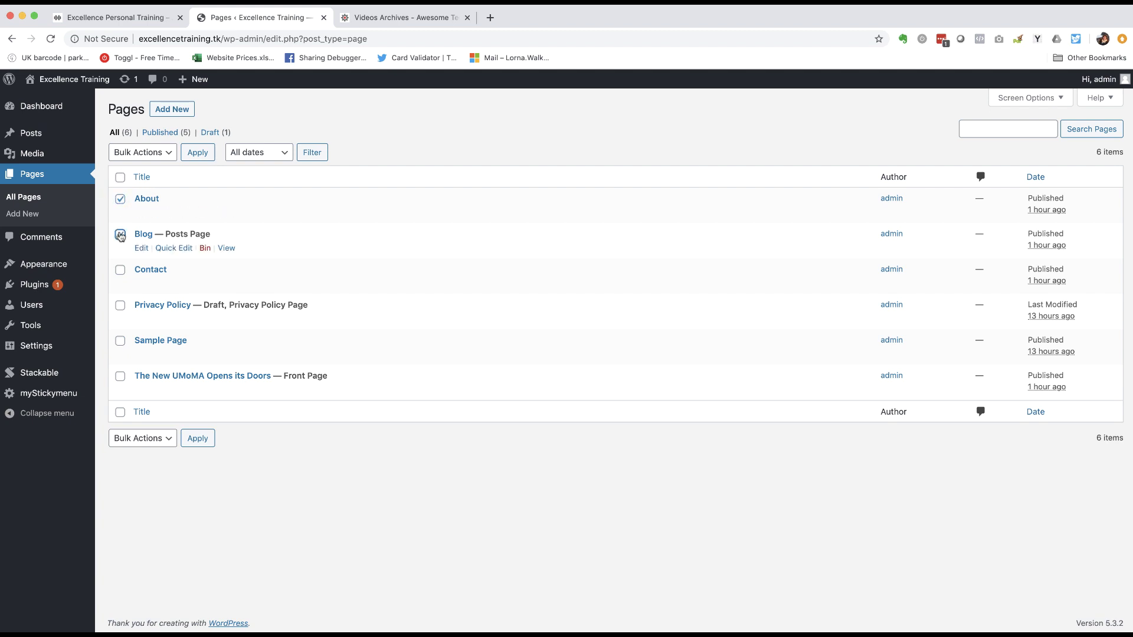
click(120, 199)
click(120, 235)
click(120, 178)
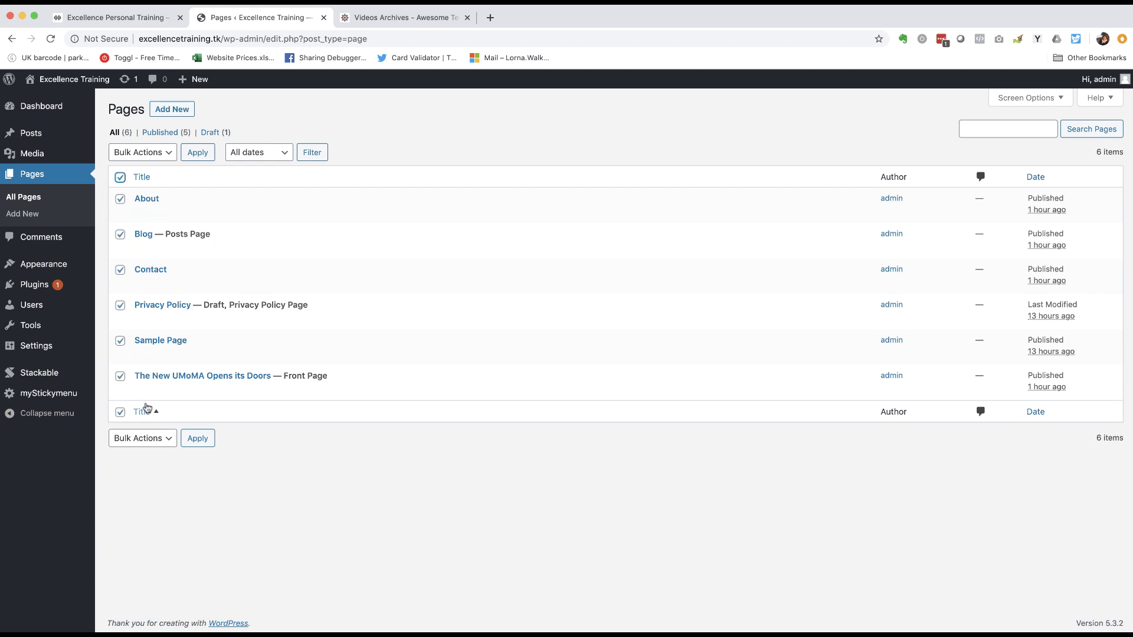
- Move the selected pages to the Bin using Bulk Actions
click(169, 155)
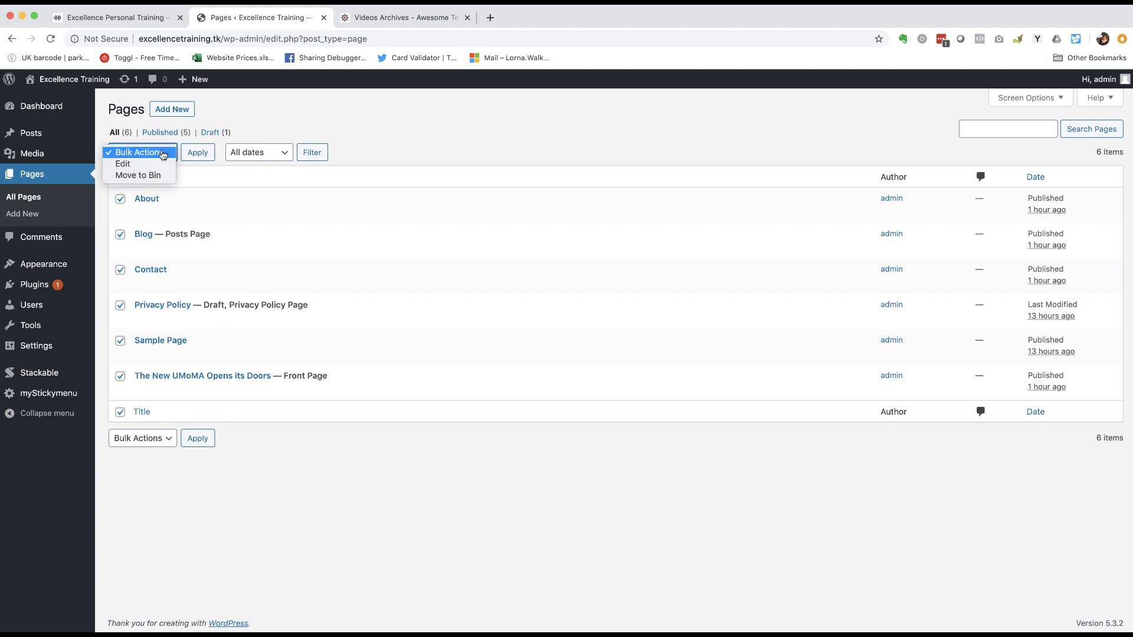
click(148, 179)
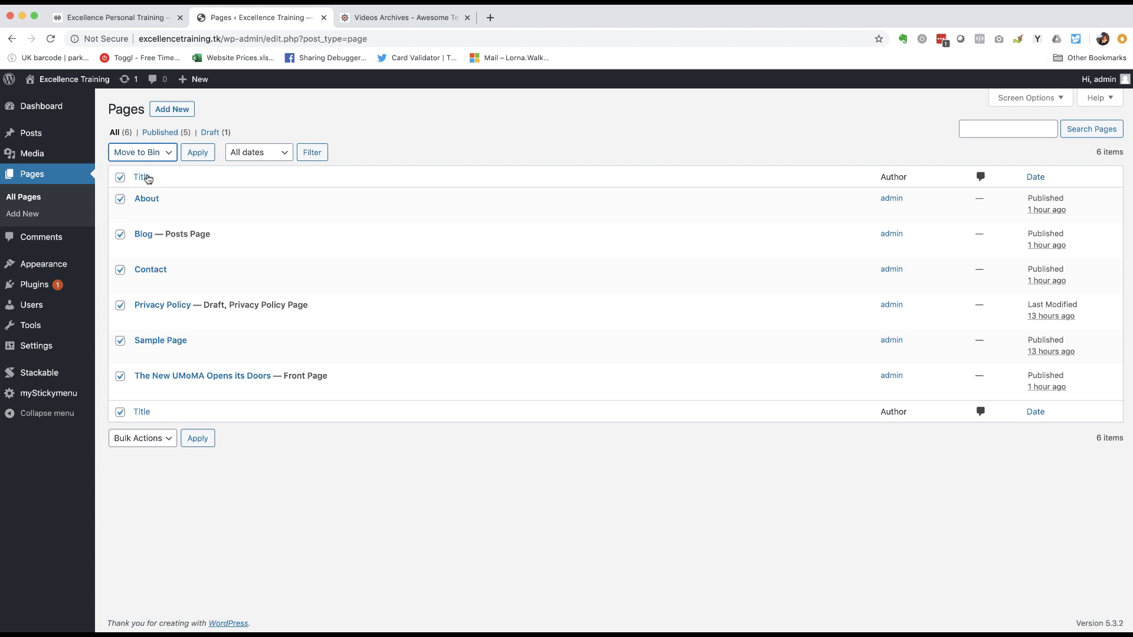
click(207, 152)
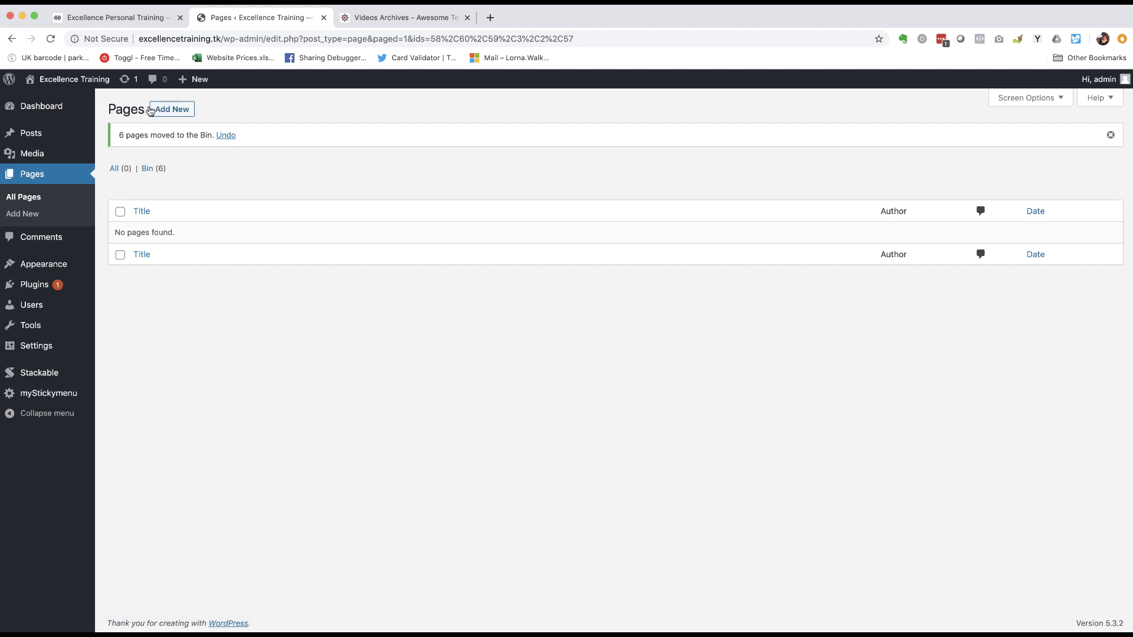
- Start a new page titled 'Home', dismissing the block welcome tip
click(170, 111)
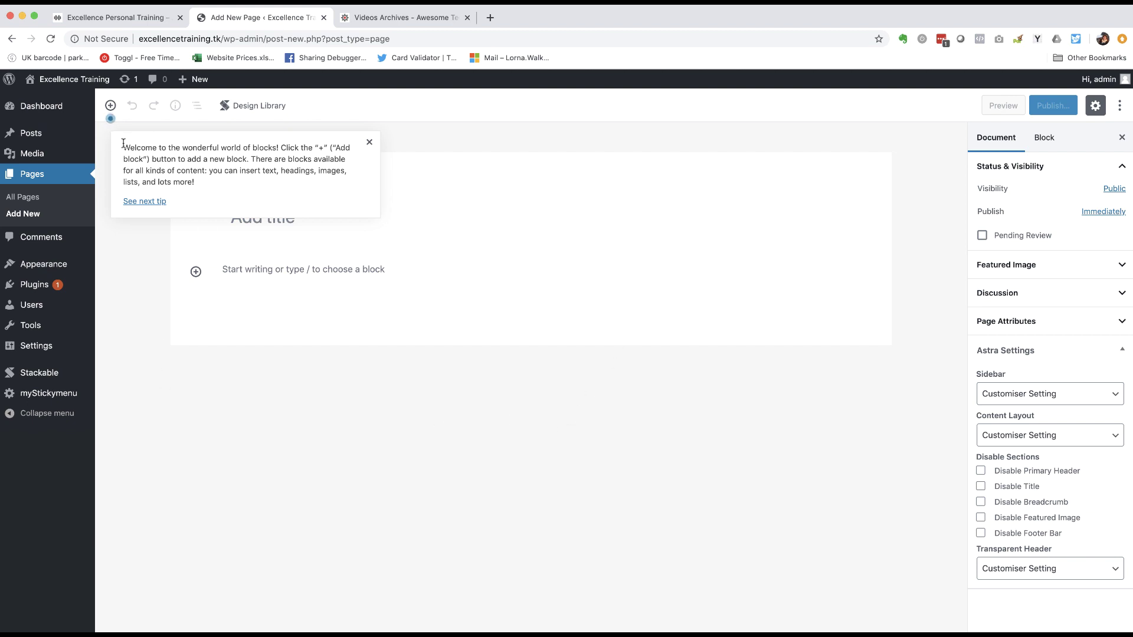
click(368, 145)
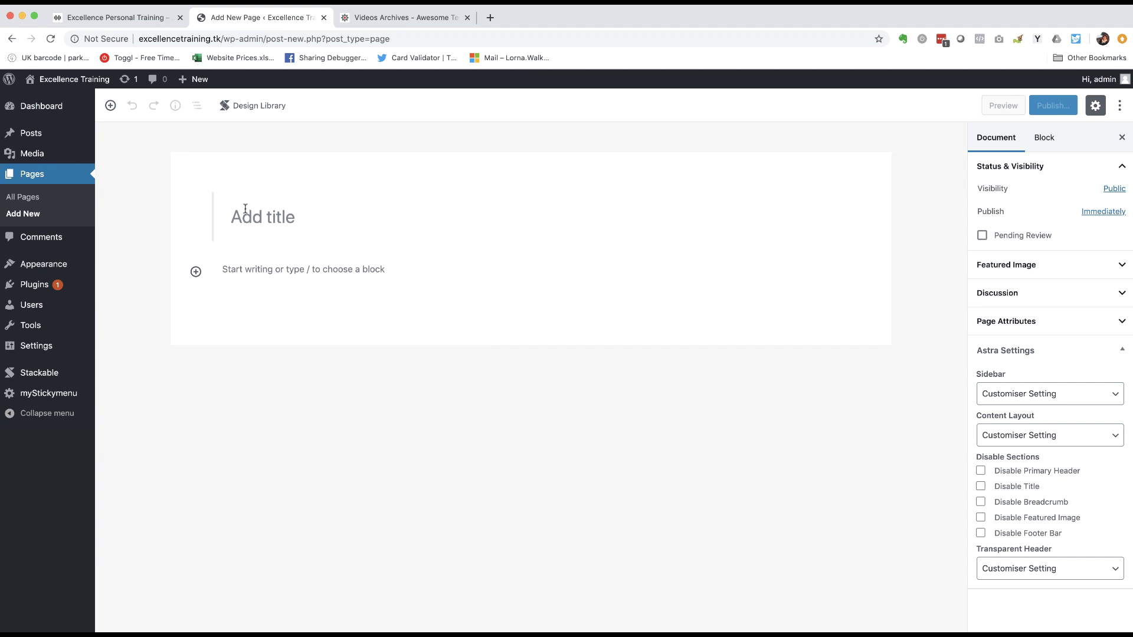
text(Home)
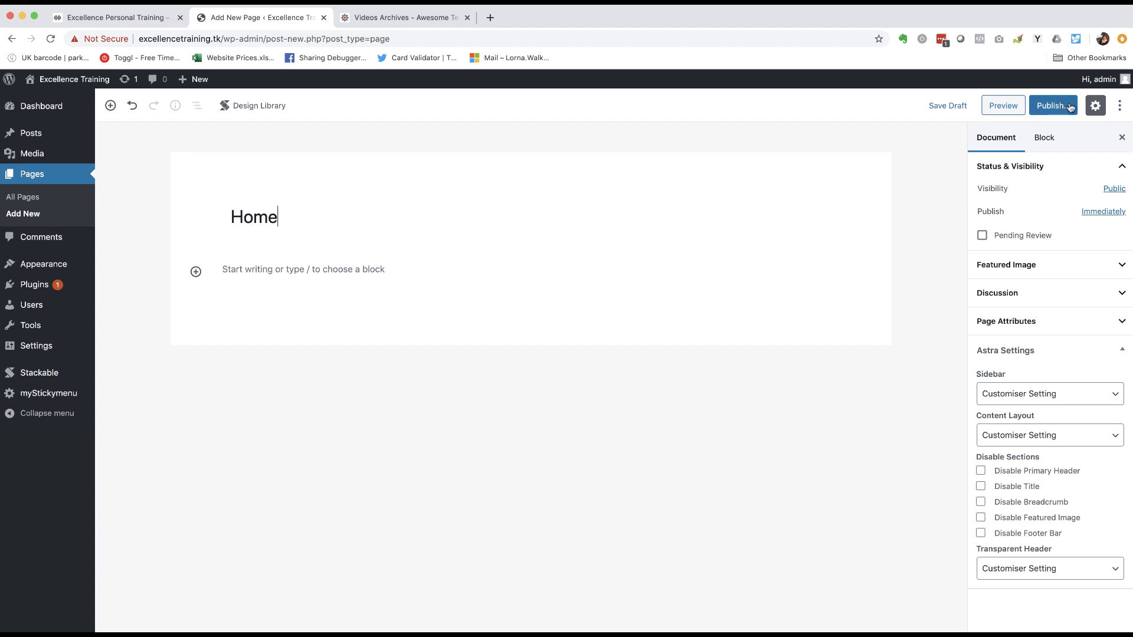
- Publish the Home page and view it on the live site
click(1056, 106)
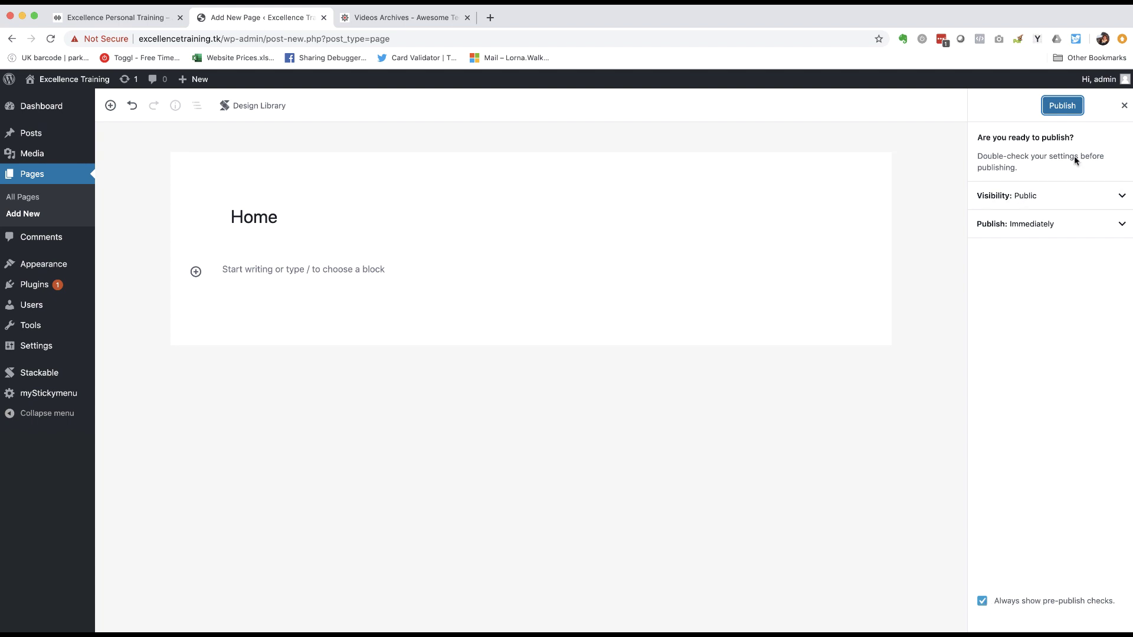
click(1071, 106)
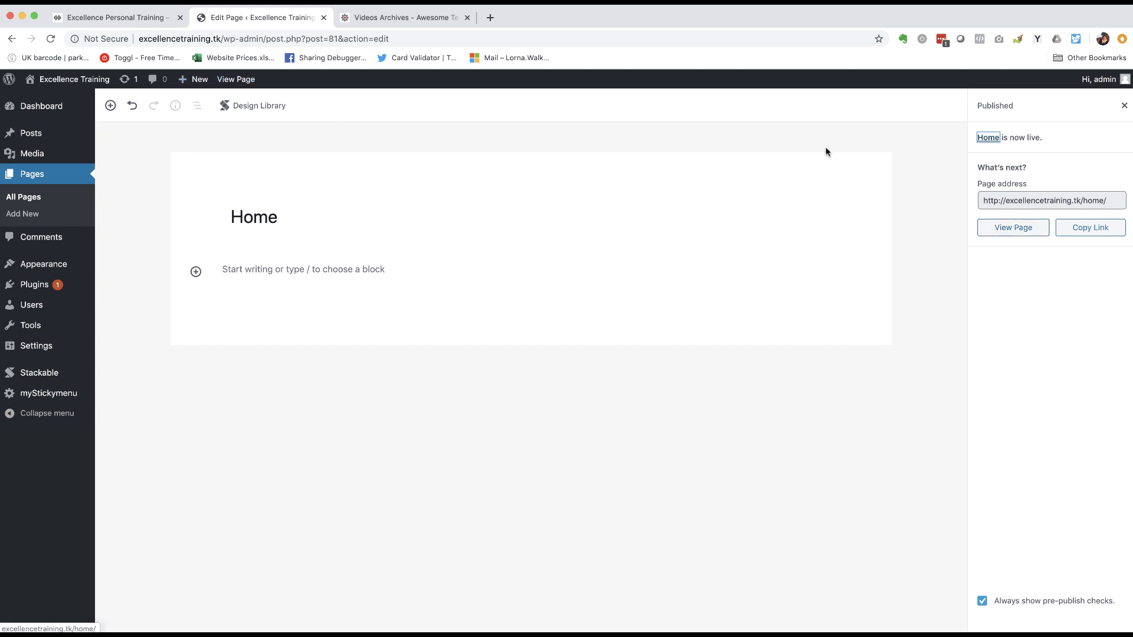
click(1013, 229)
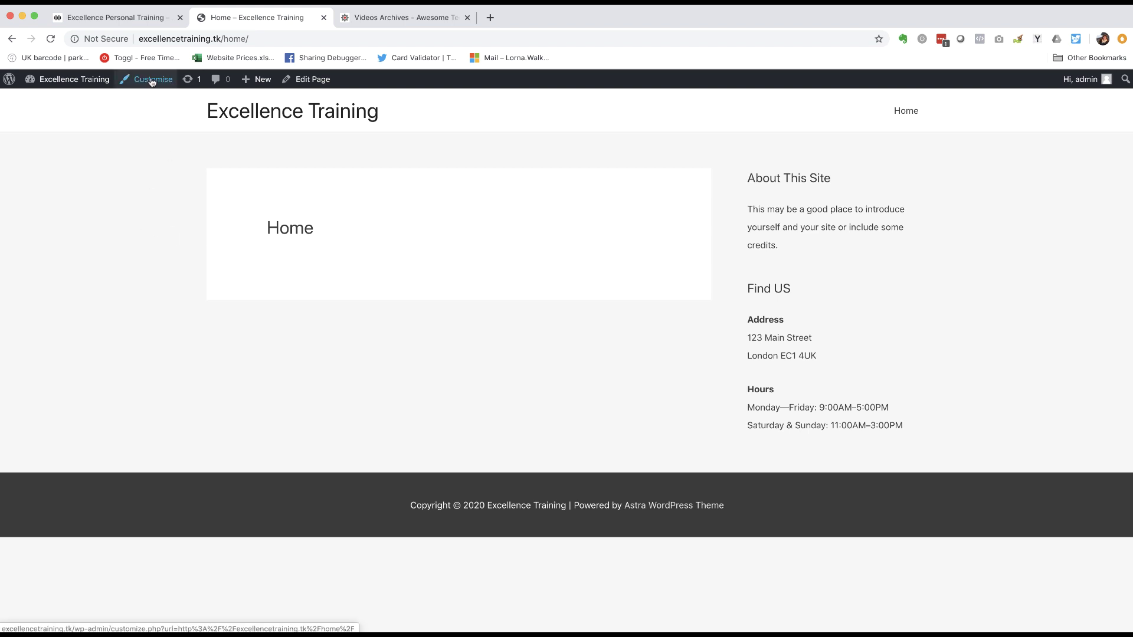
- Launch the Astra Customiser from the admin bar on the live Excellence Training Home page
click(150, 82)
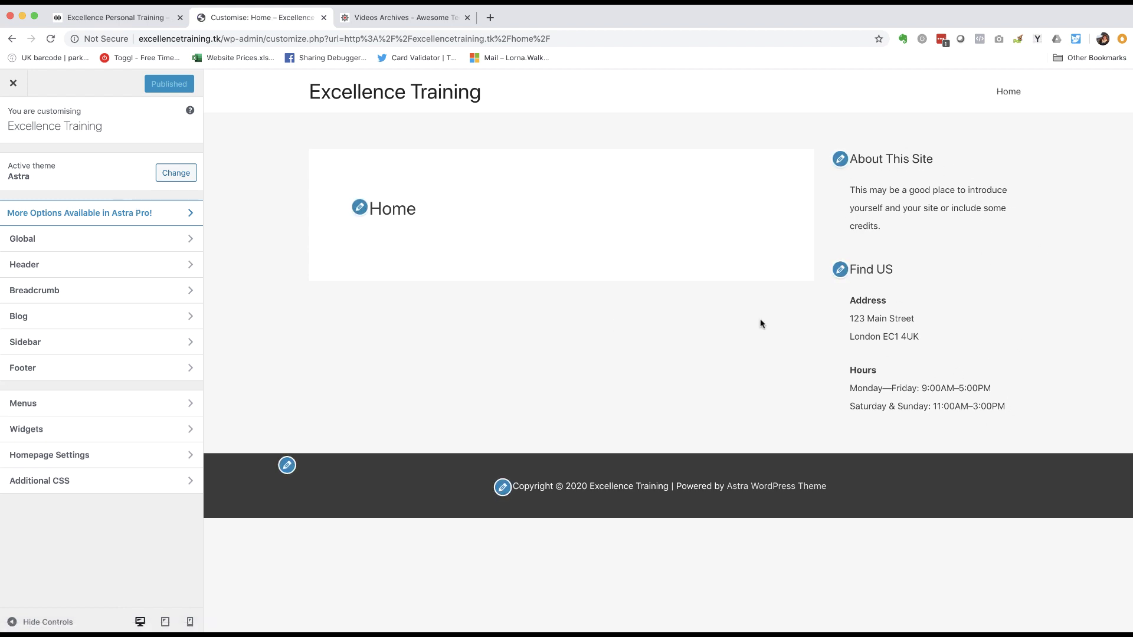
click(111, 16)
scroll(113, 251, up, 10)
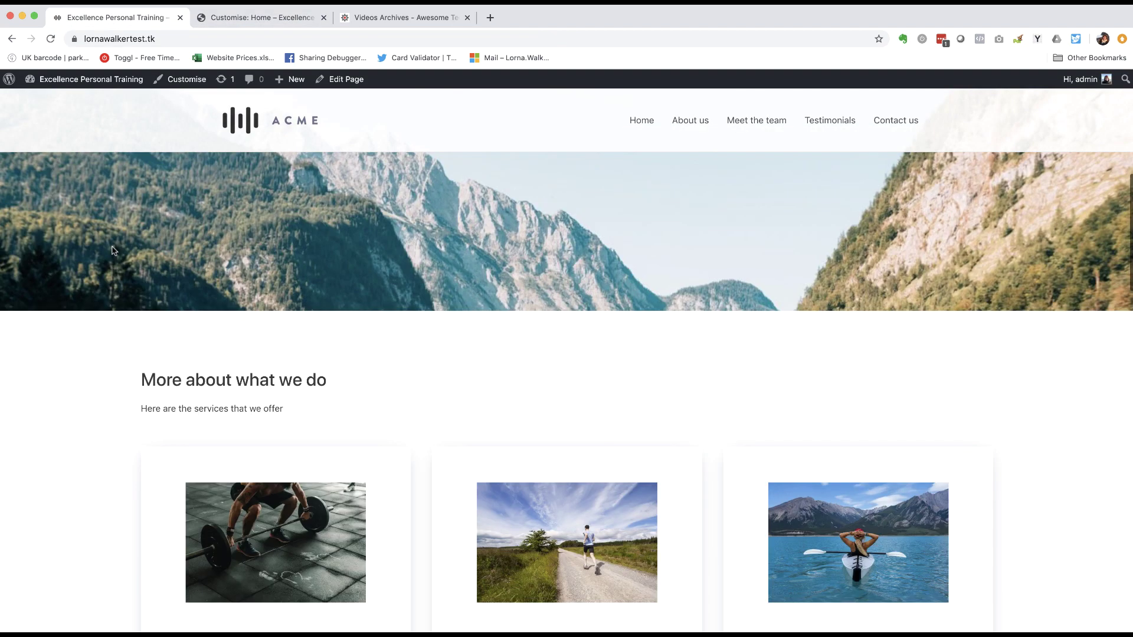
scroll(114, 251, down, 10)
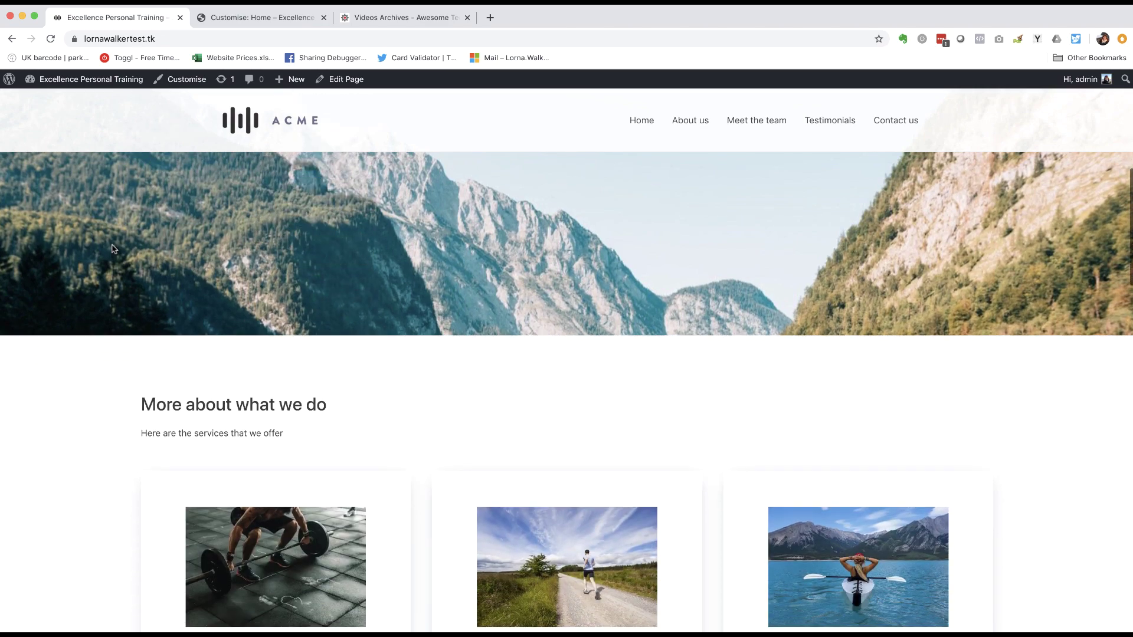
scroll(111, 236, down, 3)
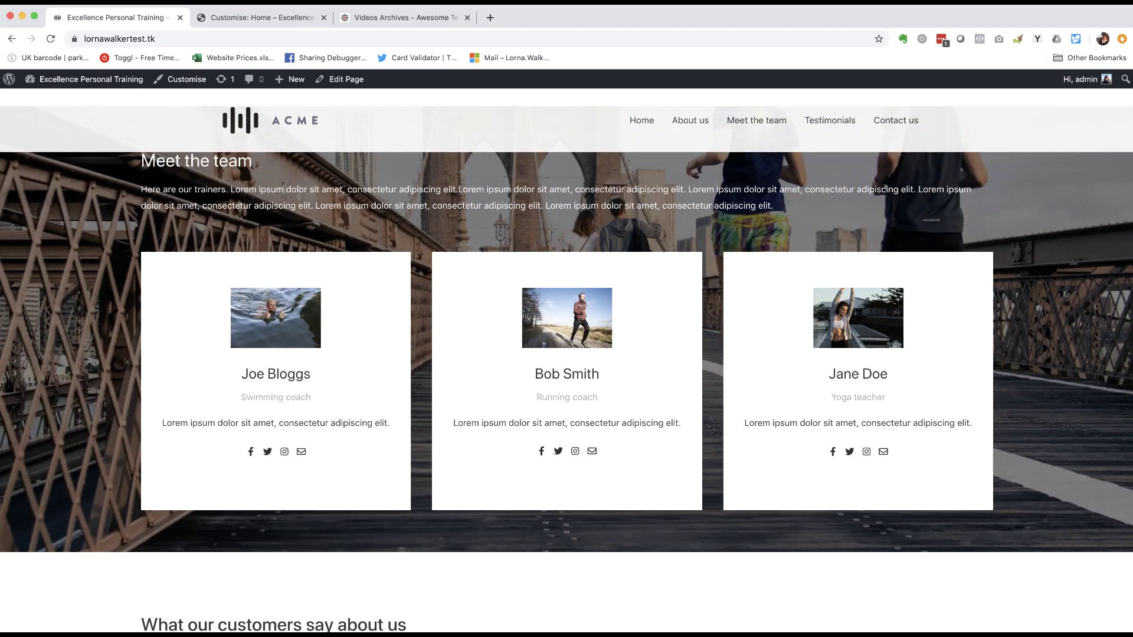
scroll(102, 257, up, 13)
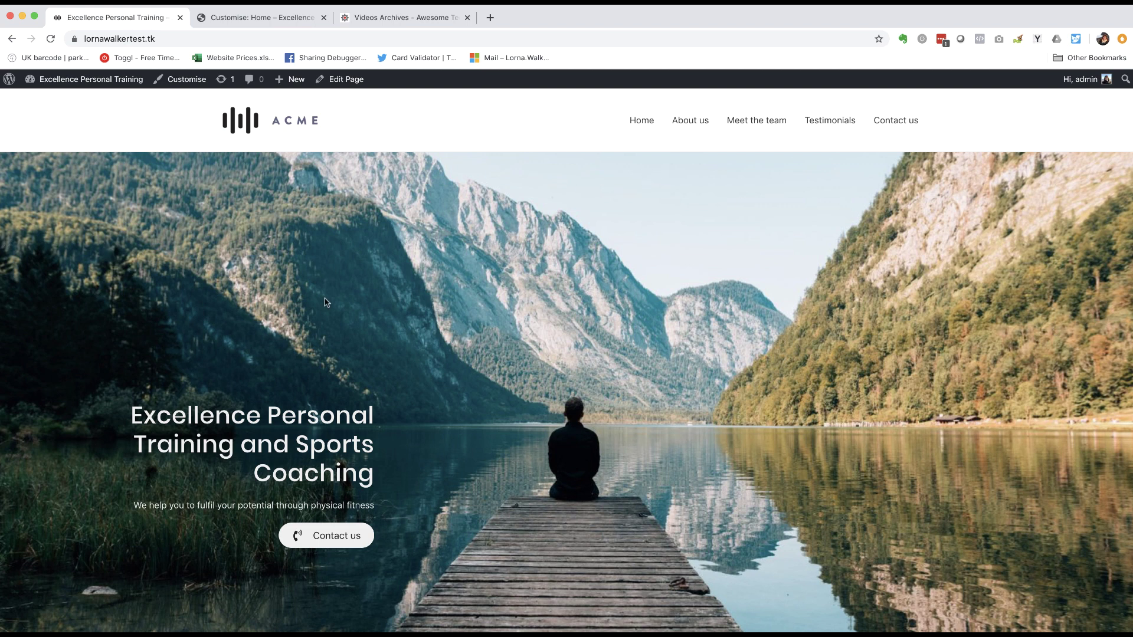
click(265, 18)
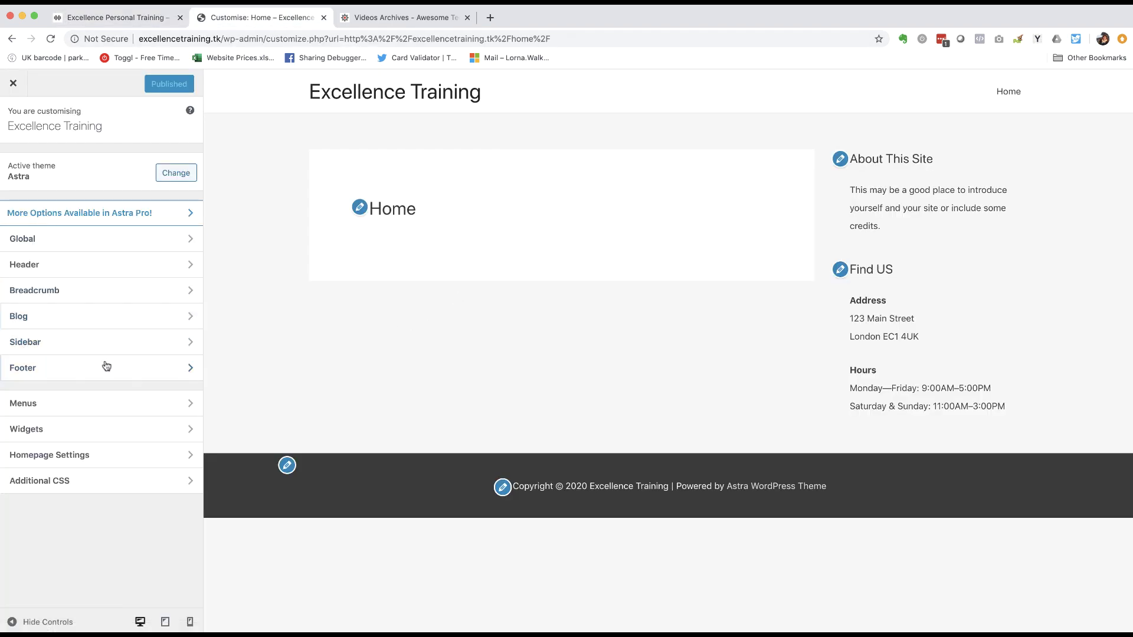
- Change the Sidebar Default Layout to No Sidebar and publish it
click(37, 345)
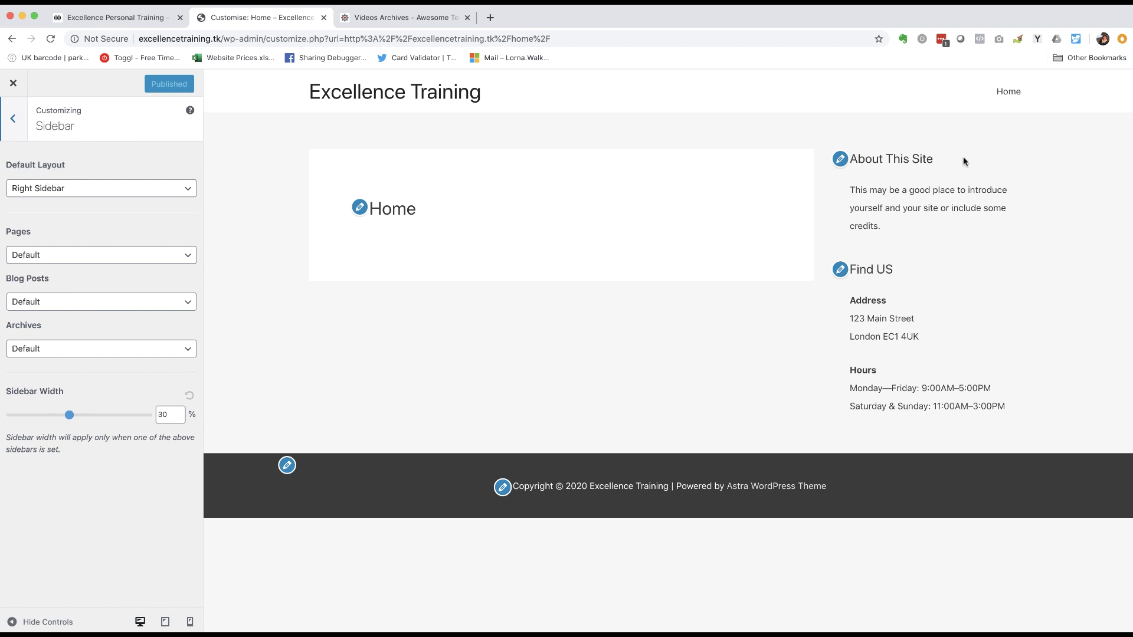
click(62, 188)
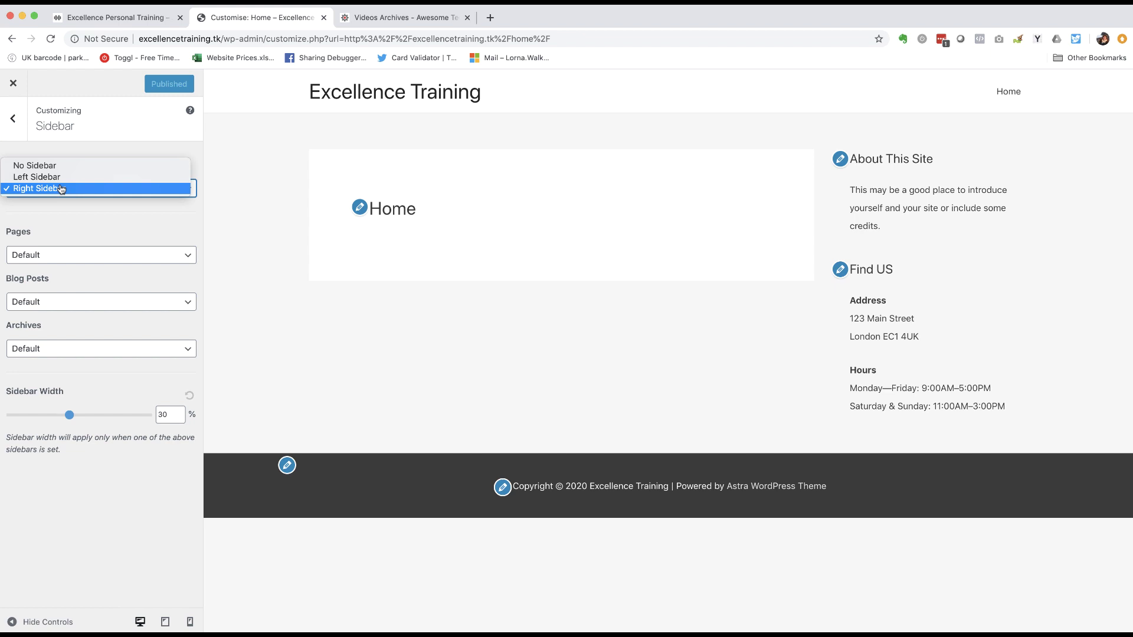
click(22, 168)
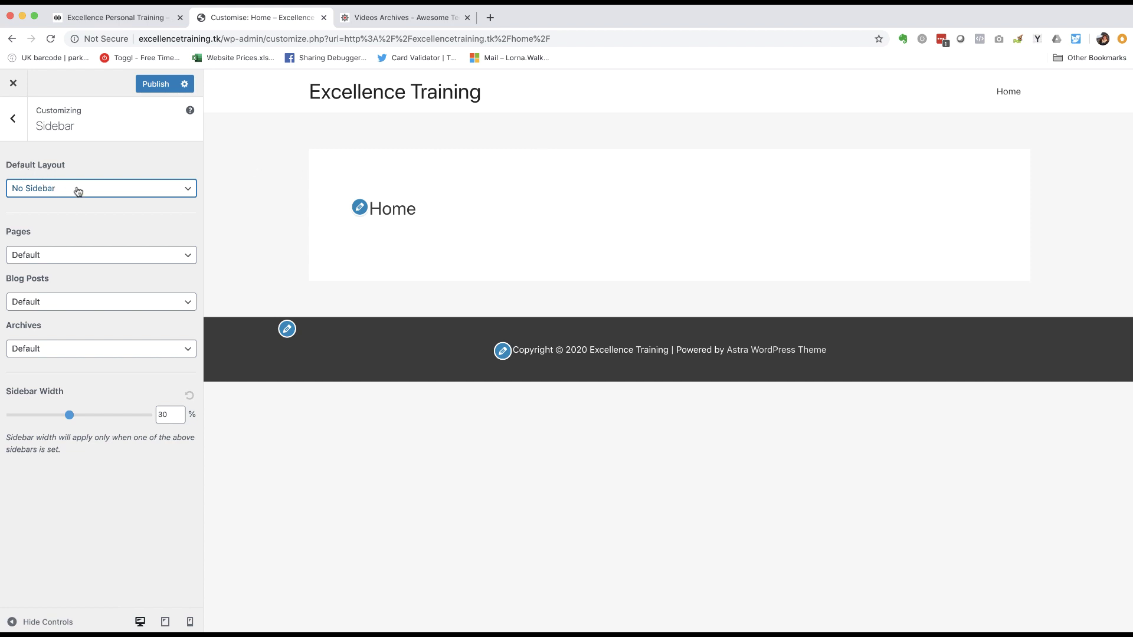
click(155, 83)
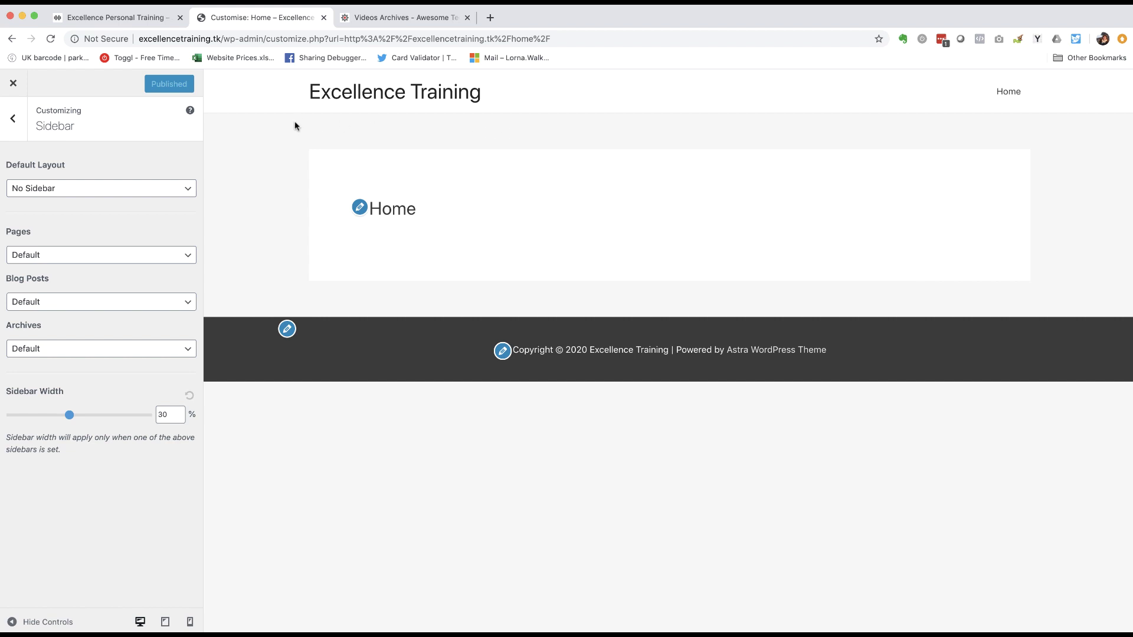
click(11, 120)
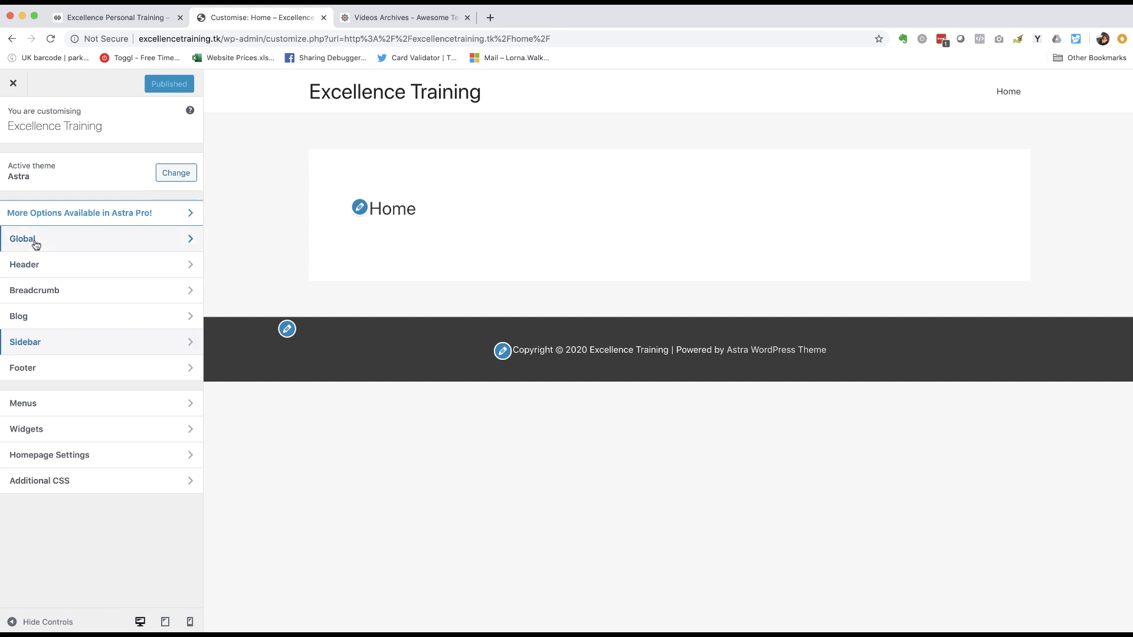
- Set the Global Container layout to Full Width / Stretched
click(35, 244)
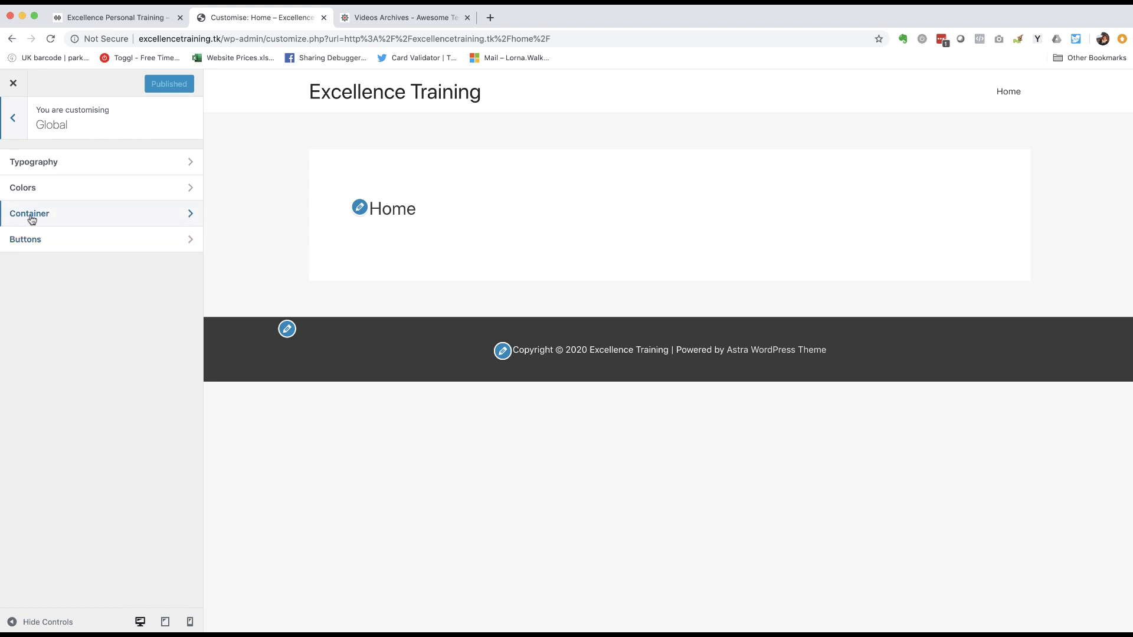
click(44, 219)
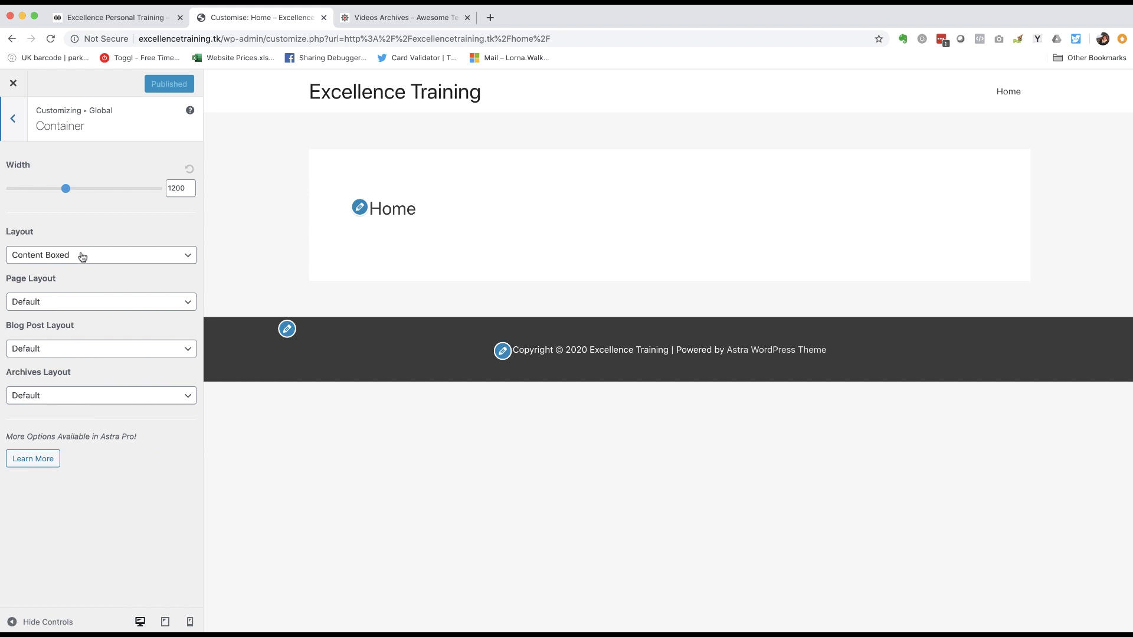
click(82, 257)
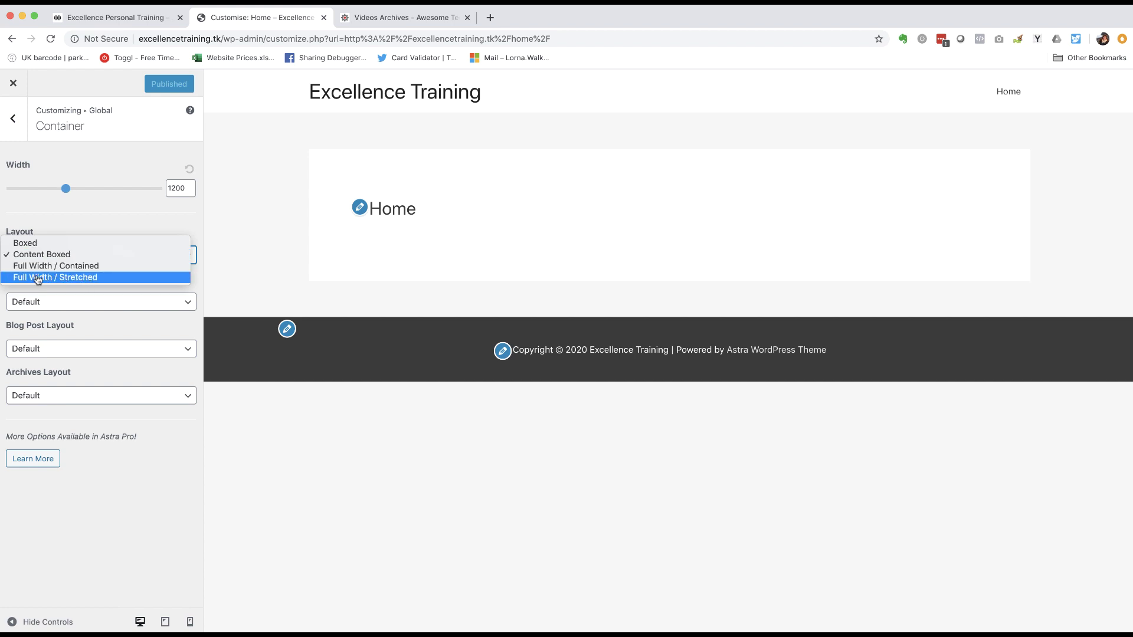
click(123, 277)
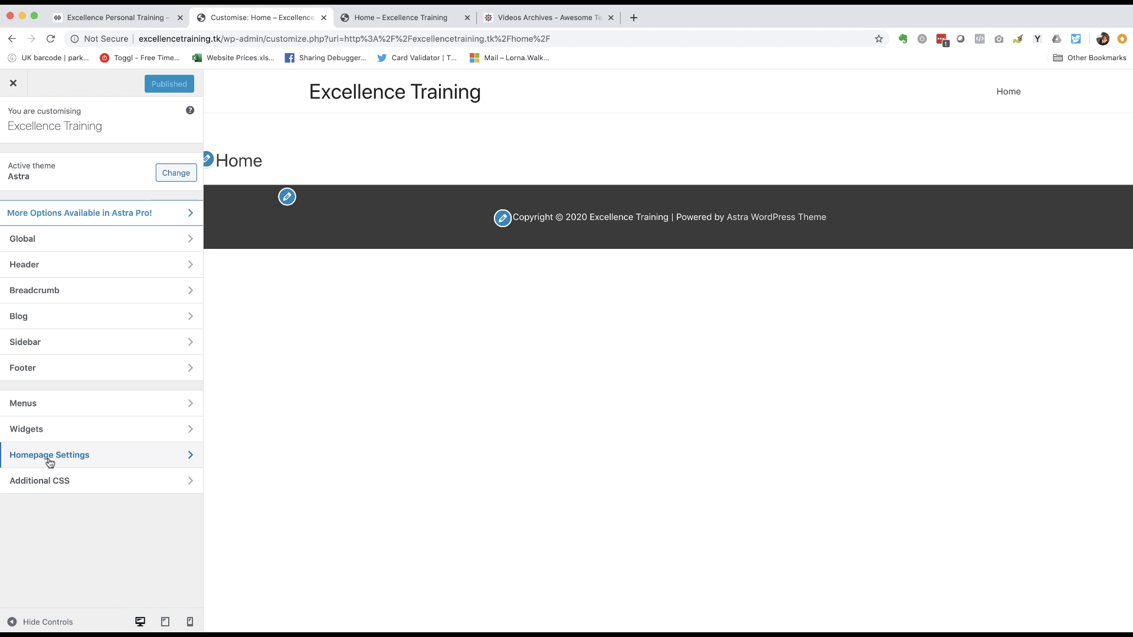
- Set the homepage to display a static page, choose Home, and publish
click(50, 461)
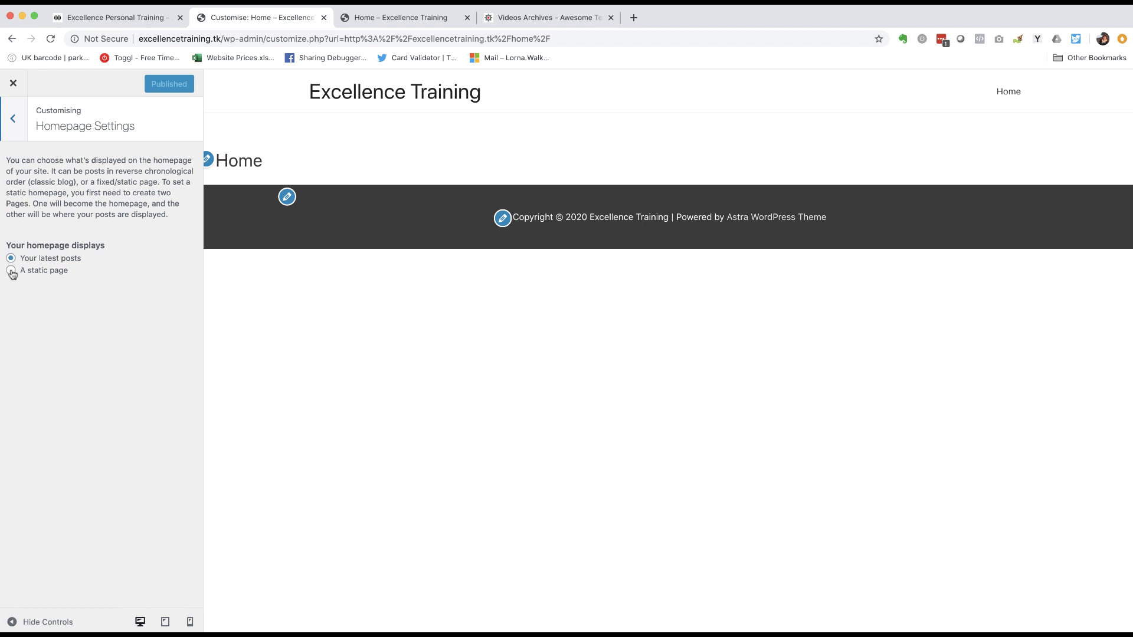
click(11, 270)
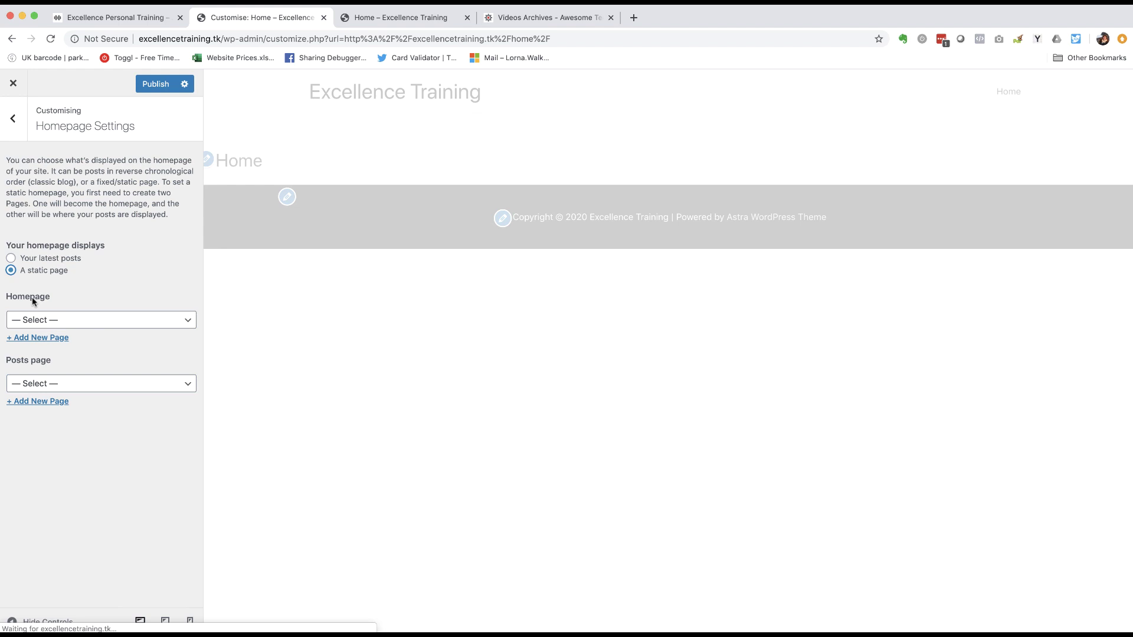
click(42, 322)
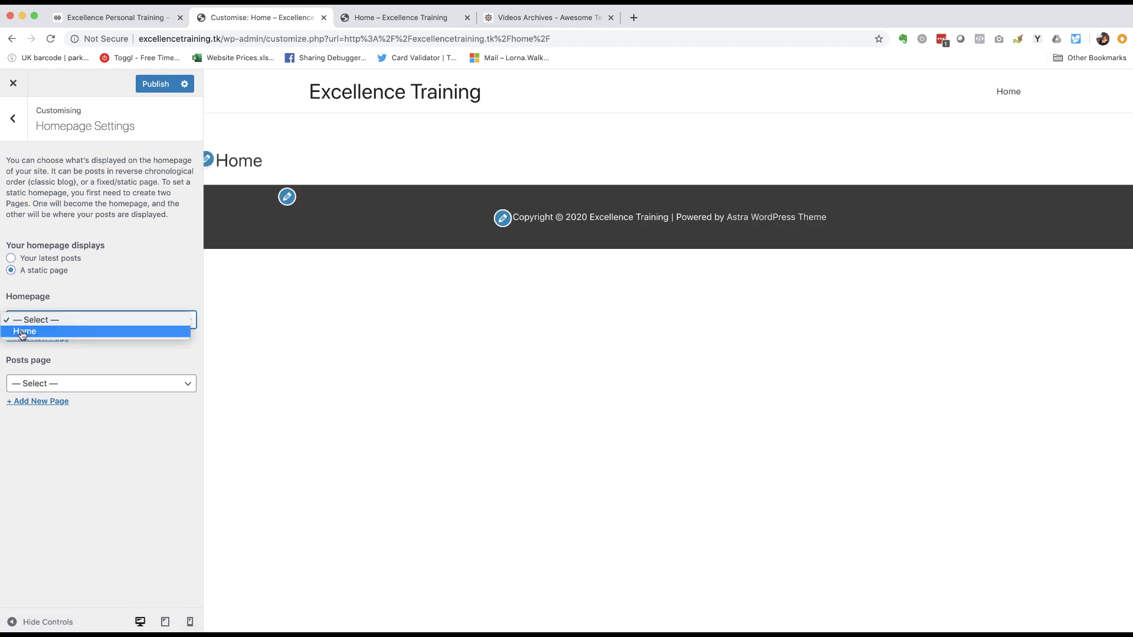
click(22, 333)
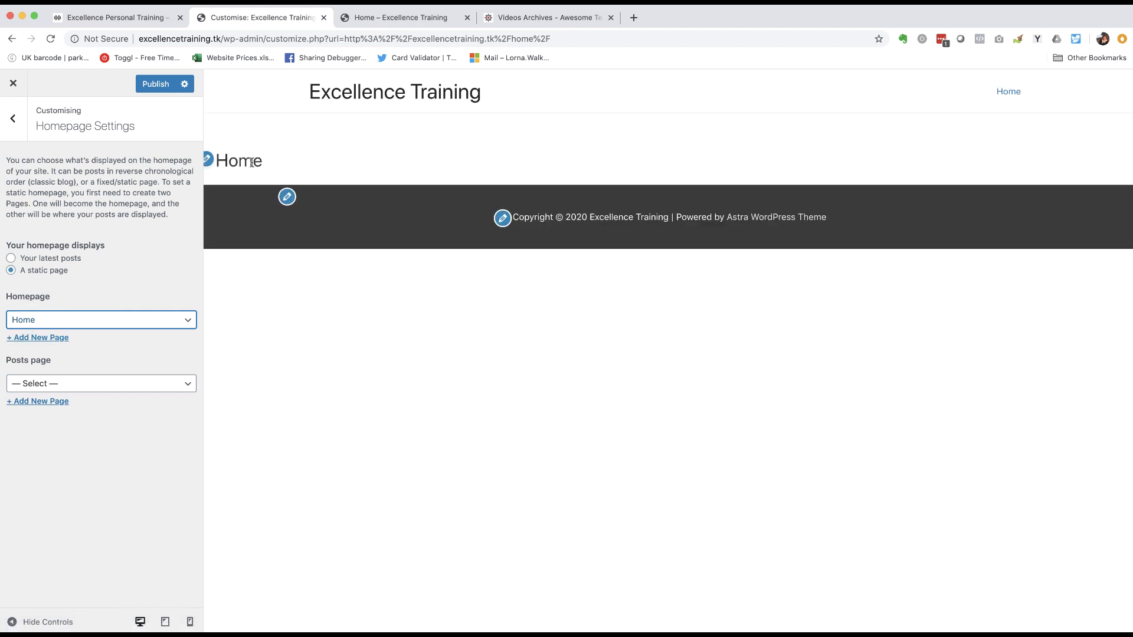
click(155, 84)
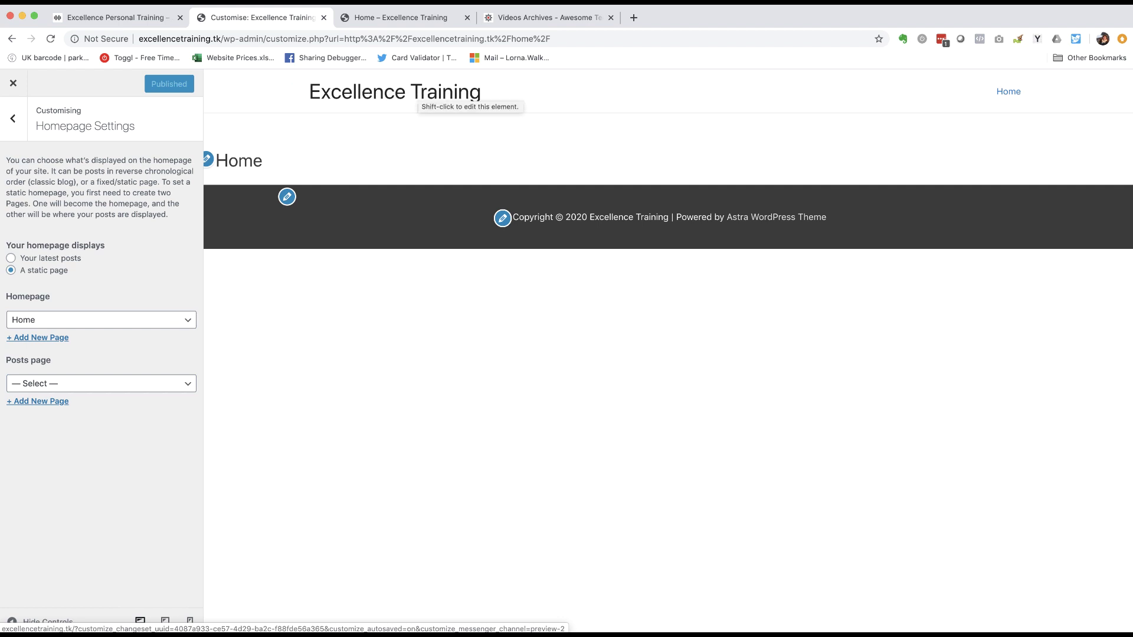
click(13, 125)
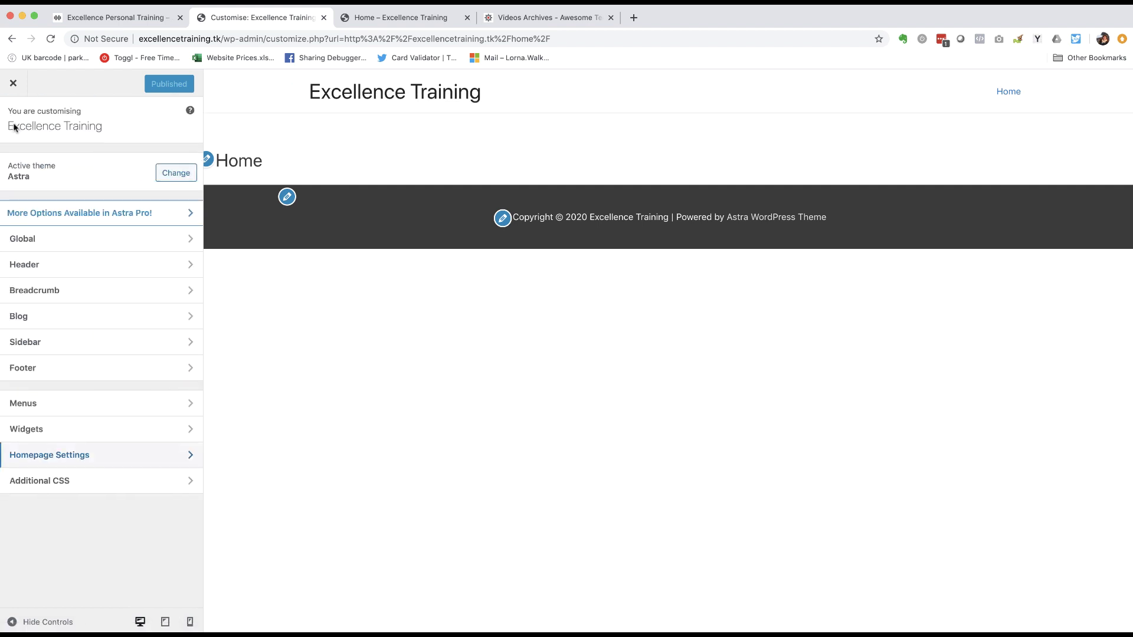
- In Site Identity, set the ACME Media Library image as the Site Logo, skipping cropping
click(45, 264)
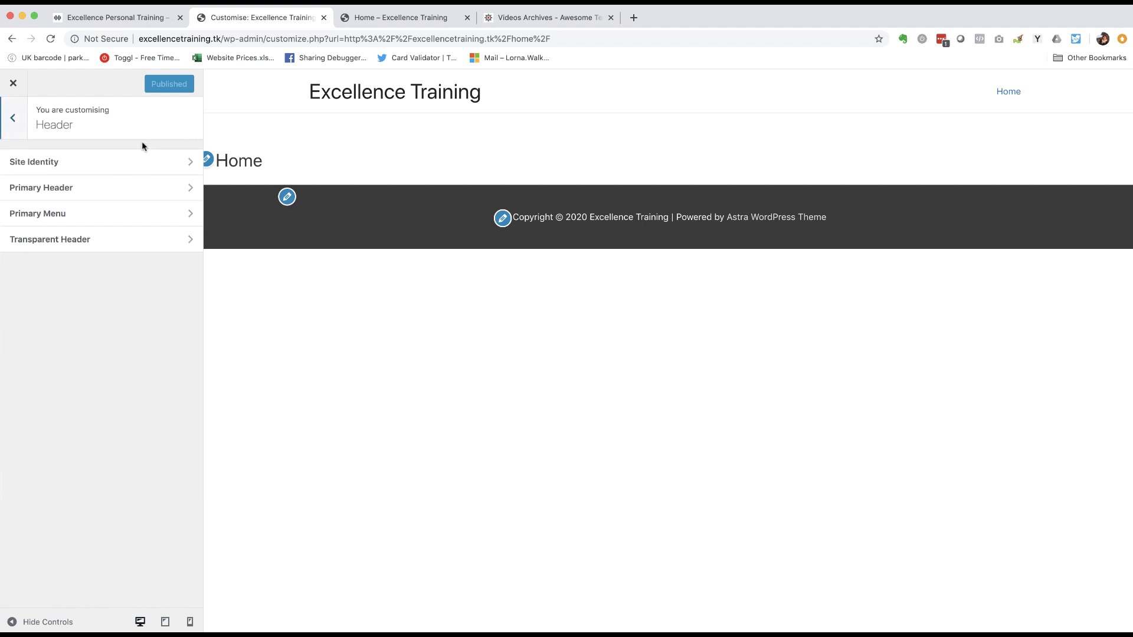
click(48, 162)
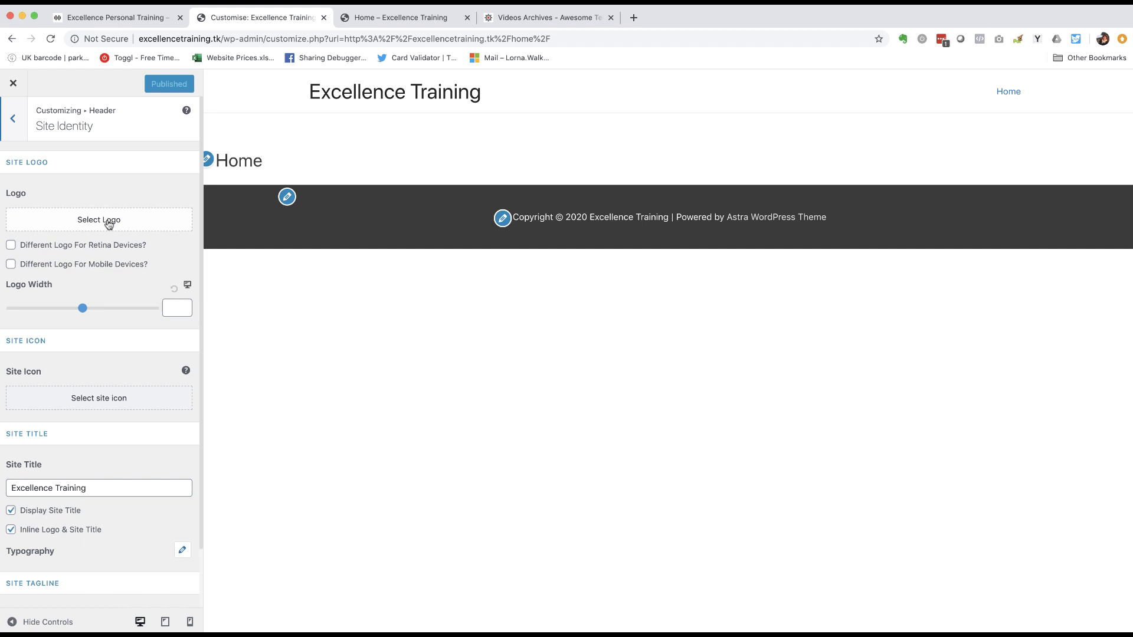
click(109, 223)
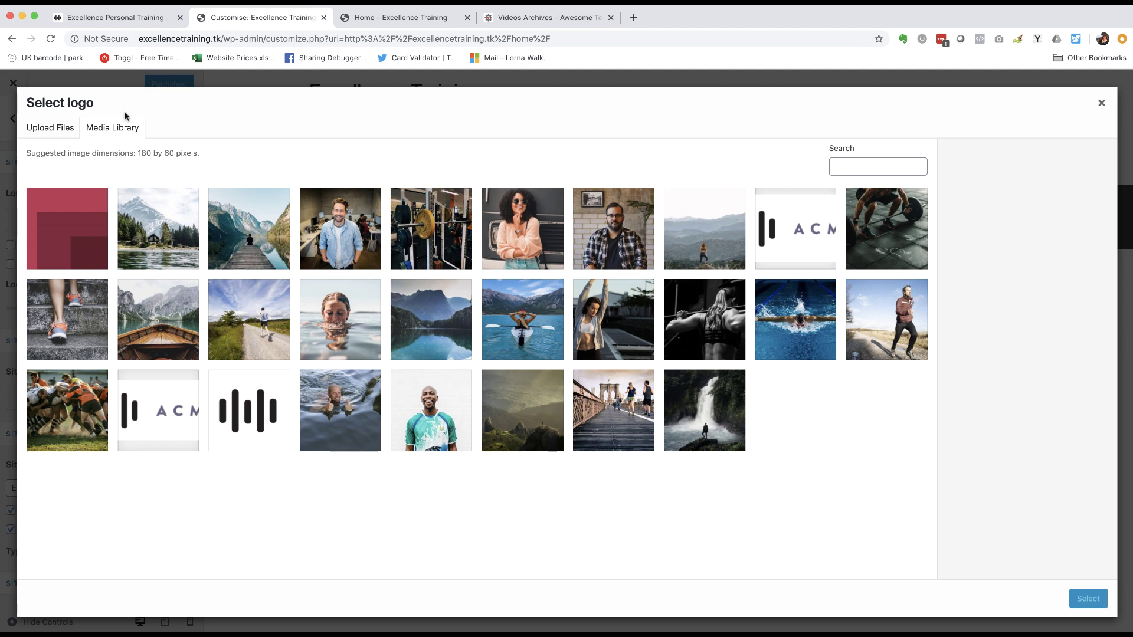
click(49, 130)
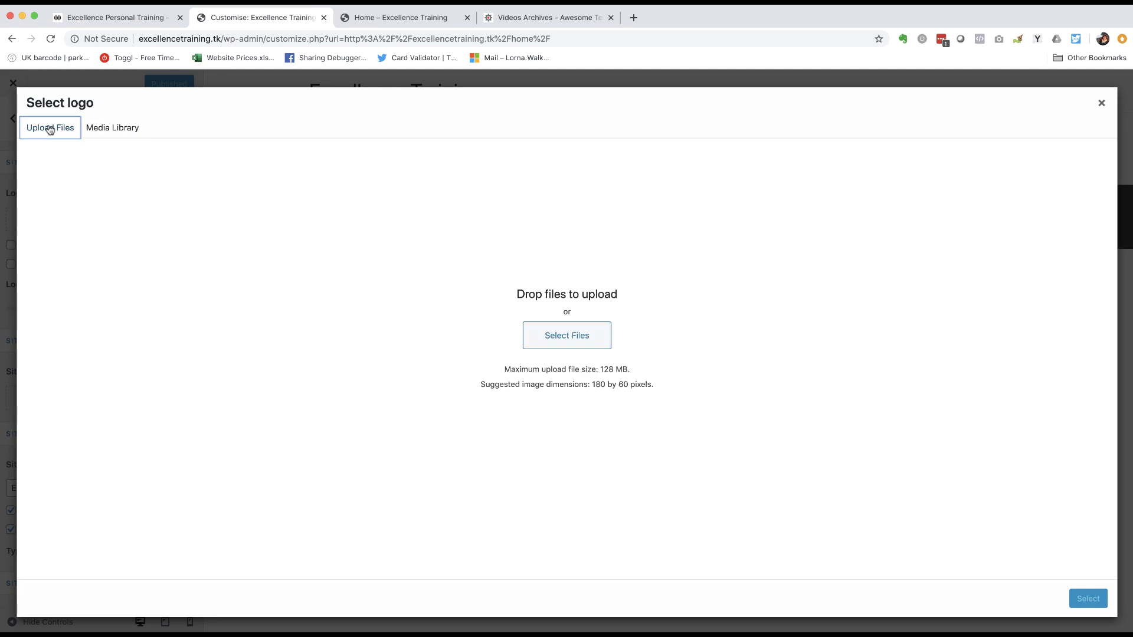
click(561, 346)
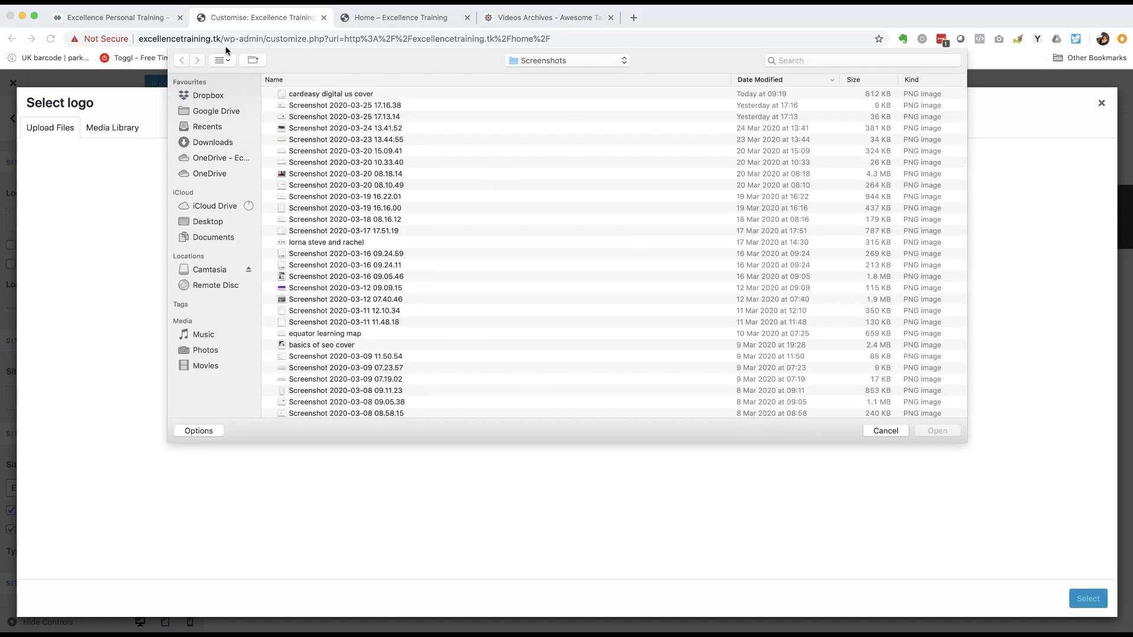
click(886, 434)
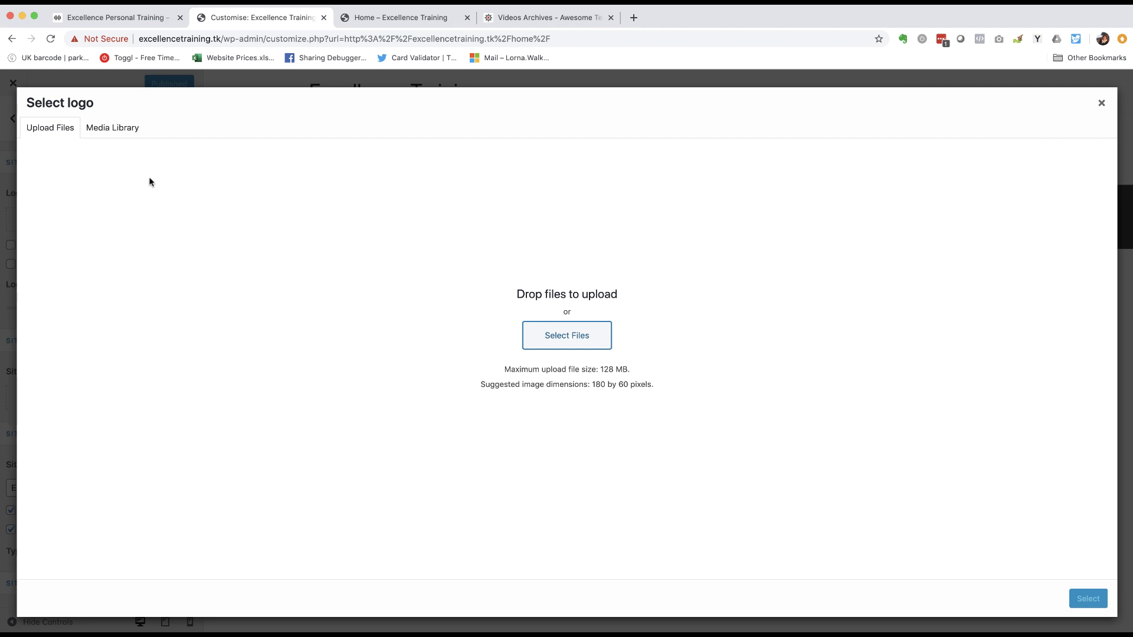
click(118, 128)
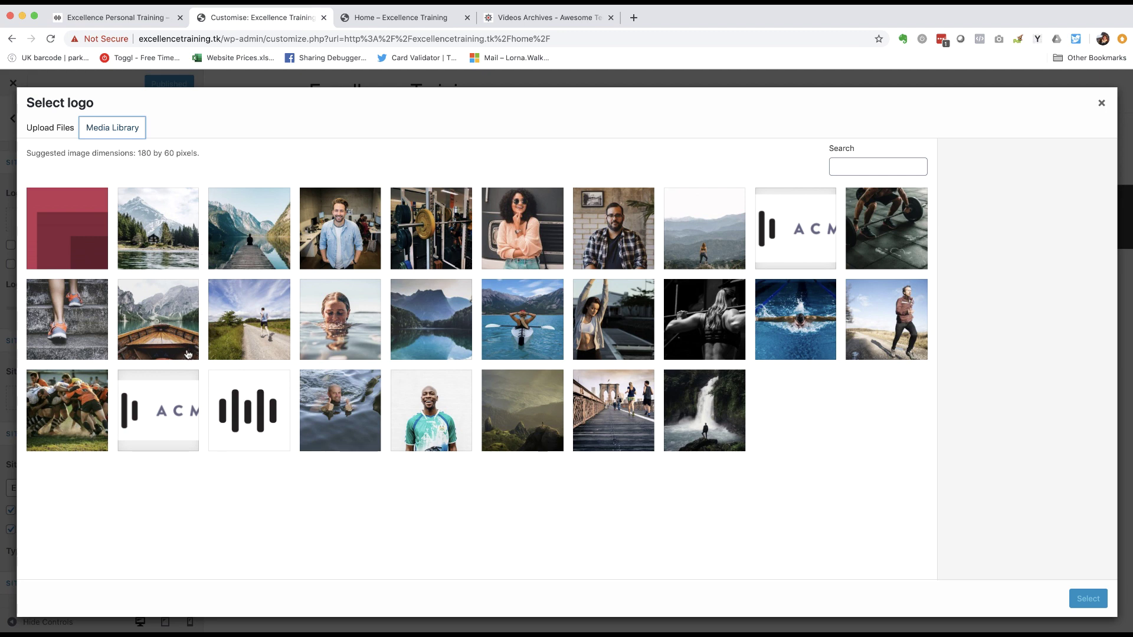
click(160, 411)
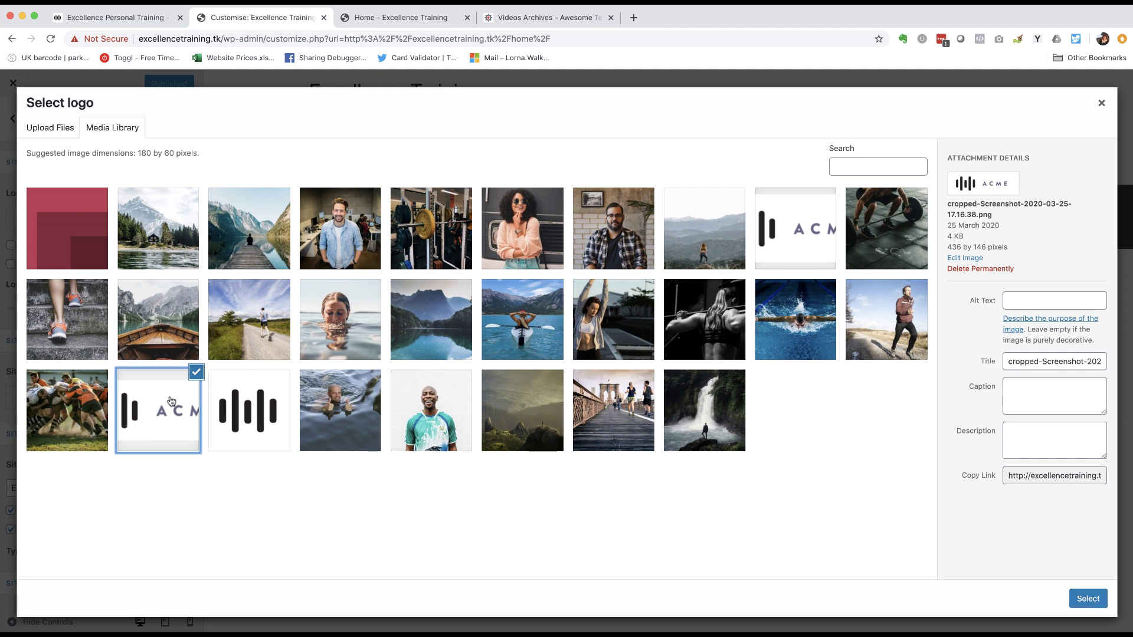
click(1088, 597)
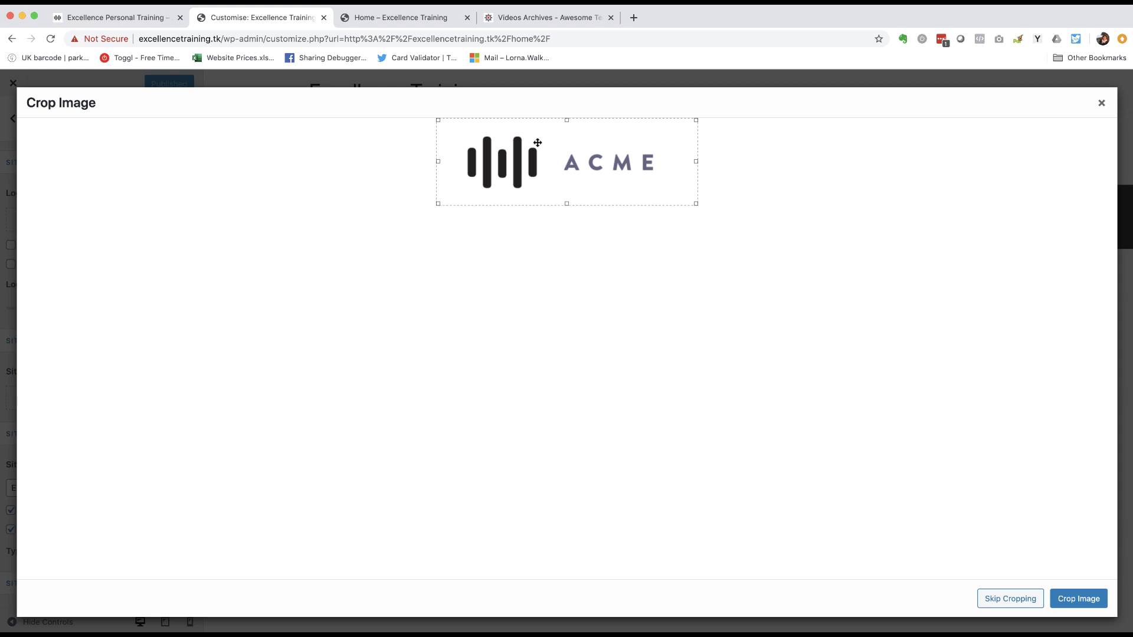
click(1001, 599)
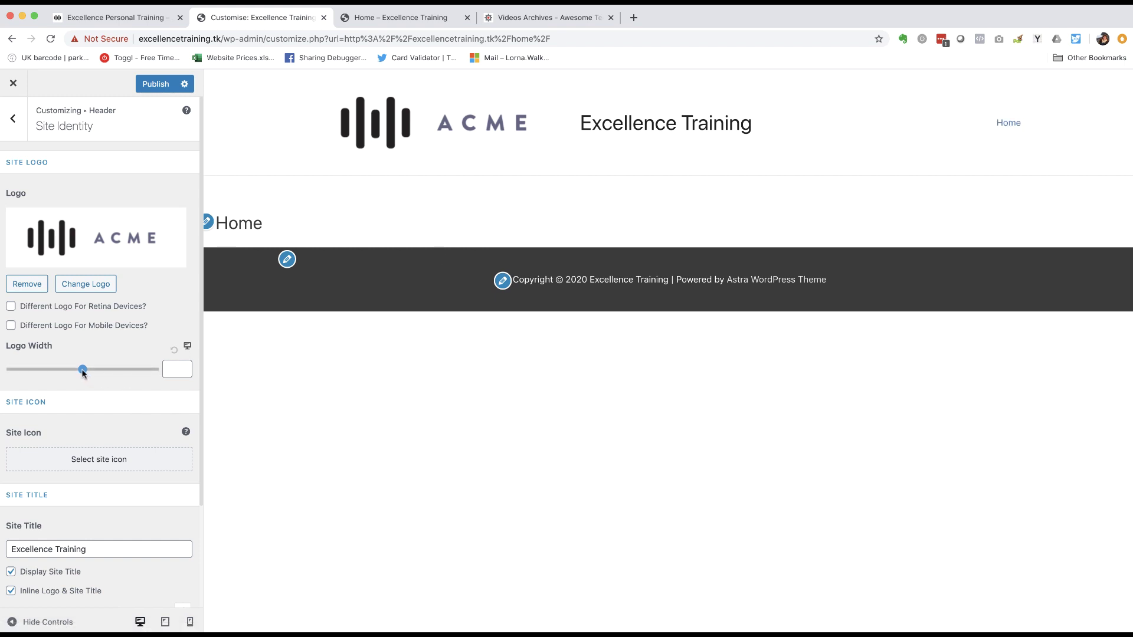
- Reduce the Logo Width to 222, comparing with the reference site's header
mouse_move(82, 370)
mouse_down()
mouse_move(94, 370)
mouse_move(48, 371)
mouse_move(63, 370)
mouse_up()
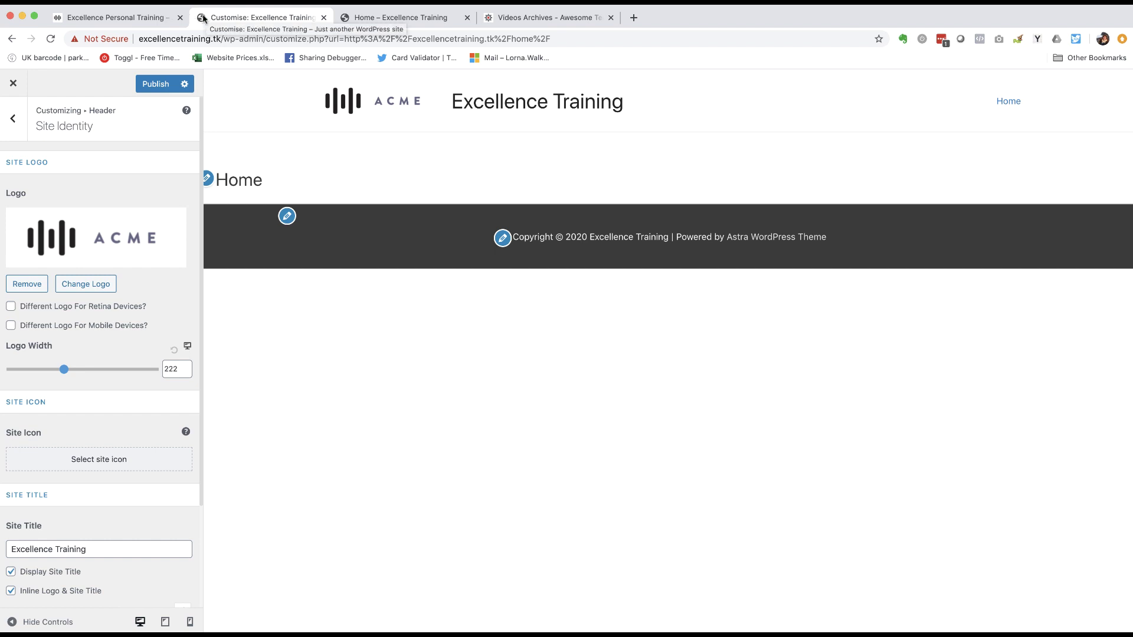
click(53, 19)
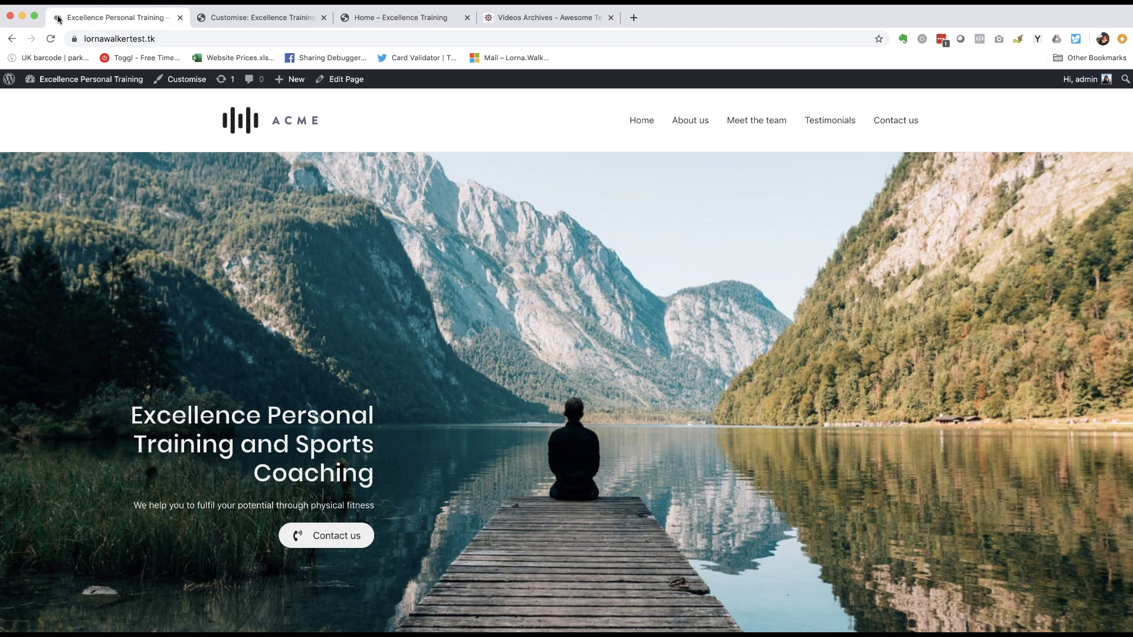
click(219, 21)
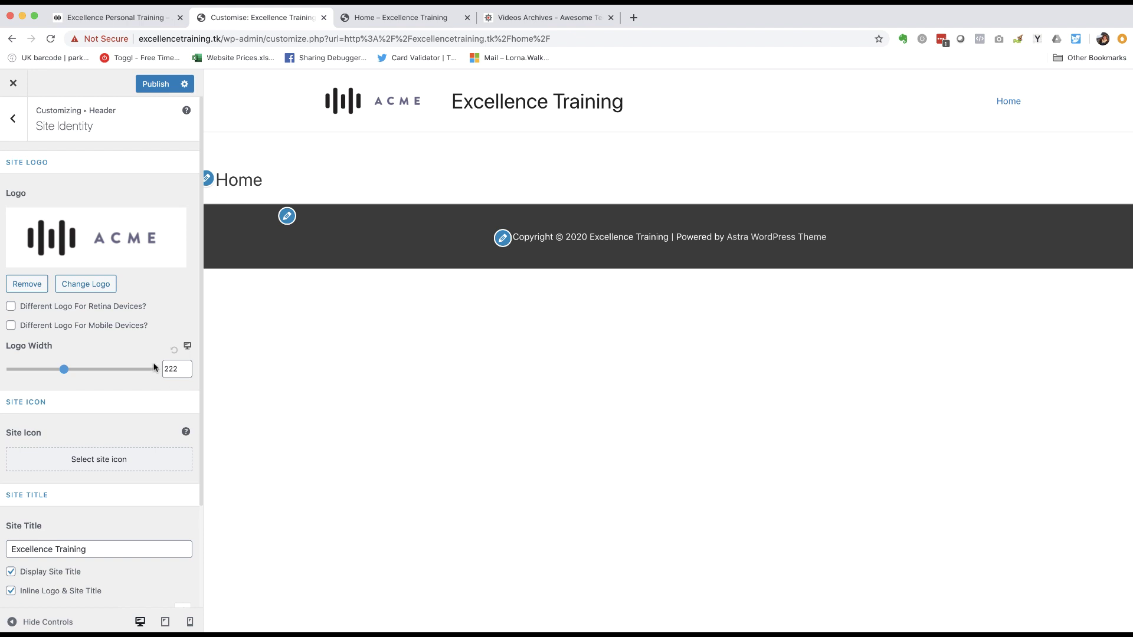
scroll(63, 359, down, 3)
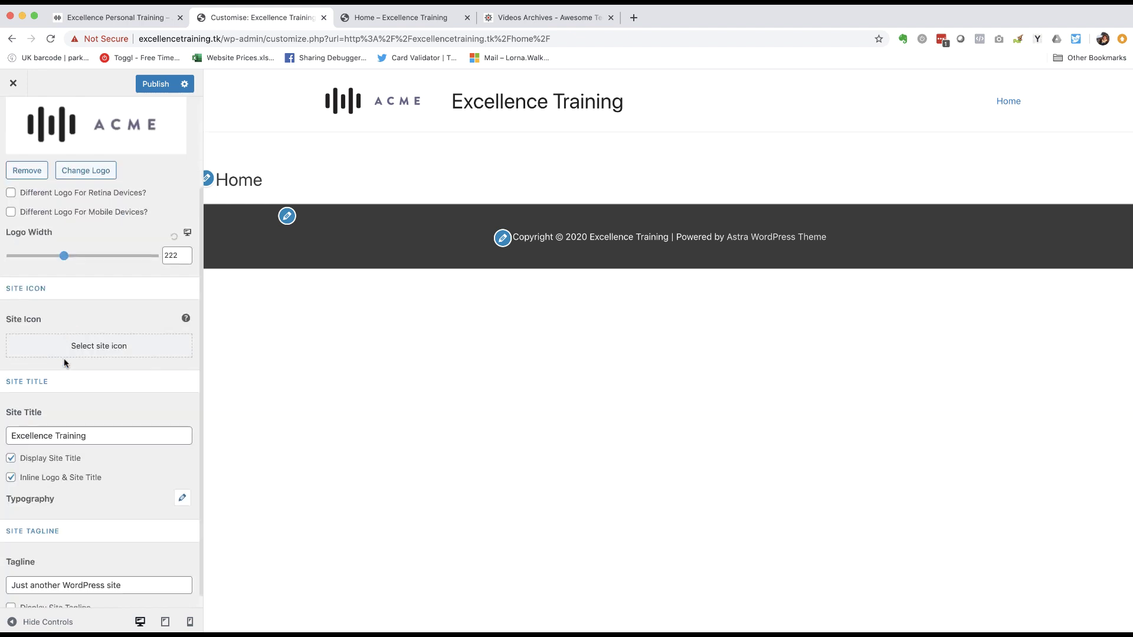
- Choose the ACME bars mark from the Media Library as the site icon
click(106, 333)
click(266, 412)
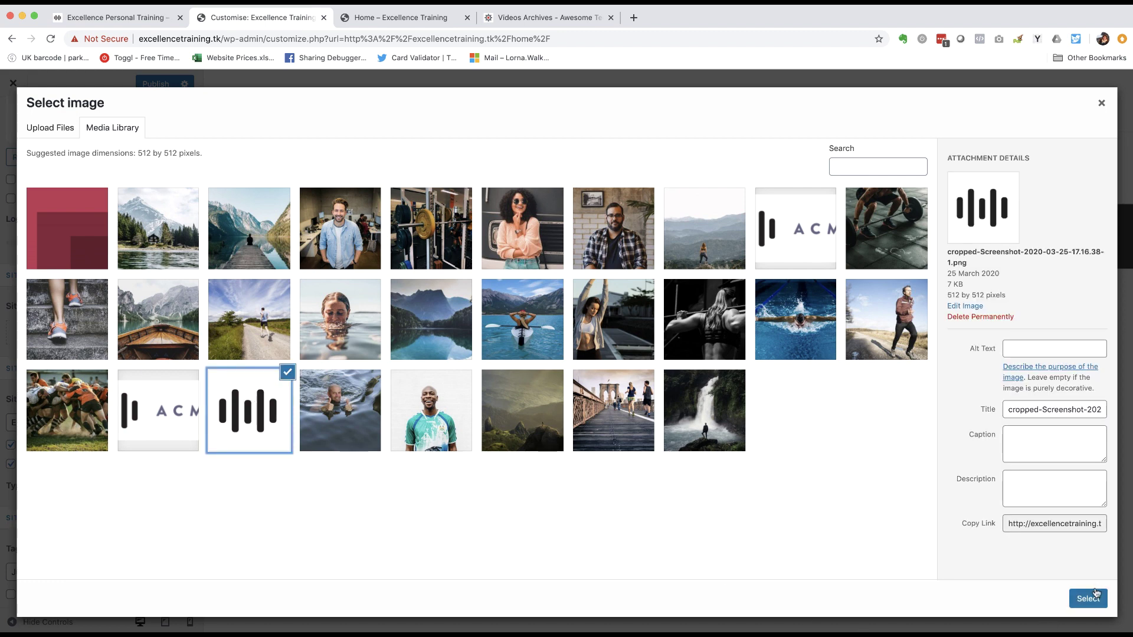
click(1096, 598)
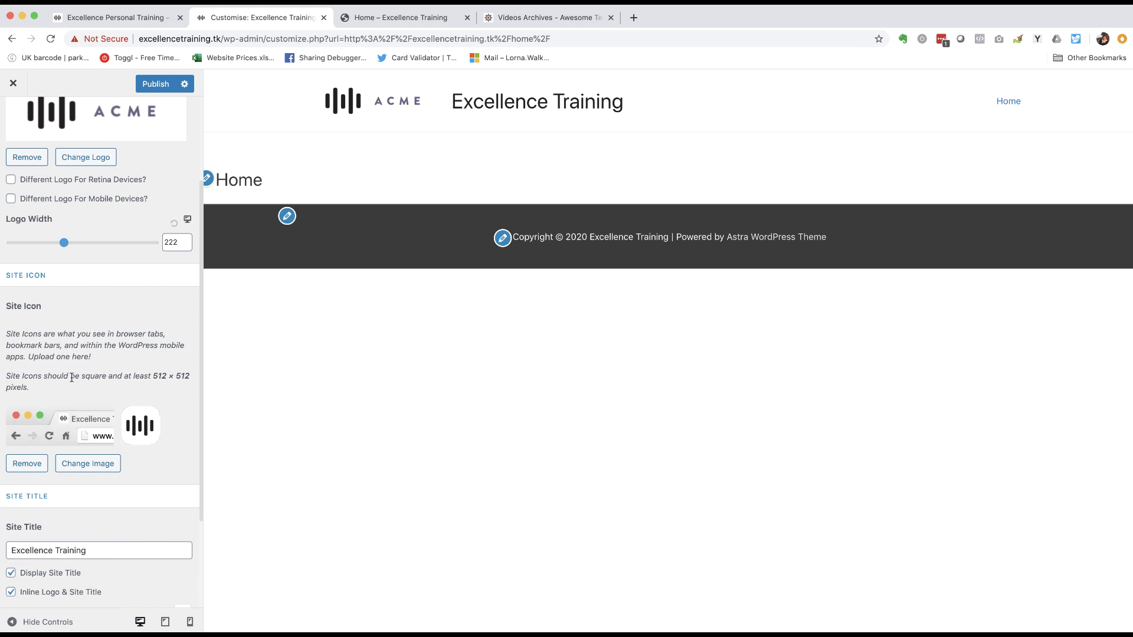
scroll(71, 377, down, 3)
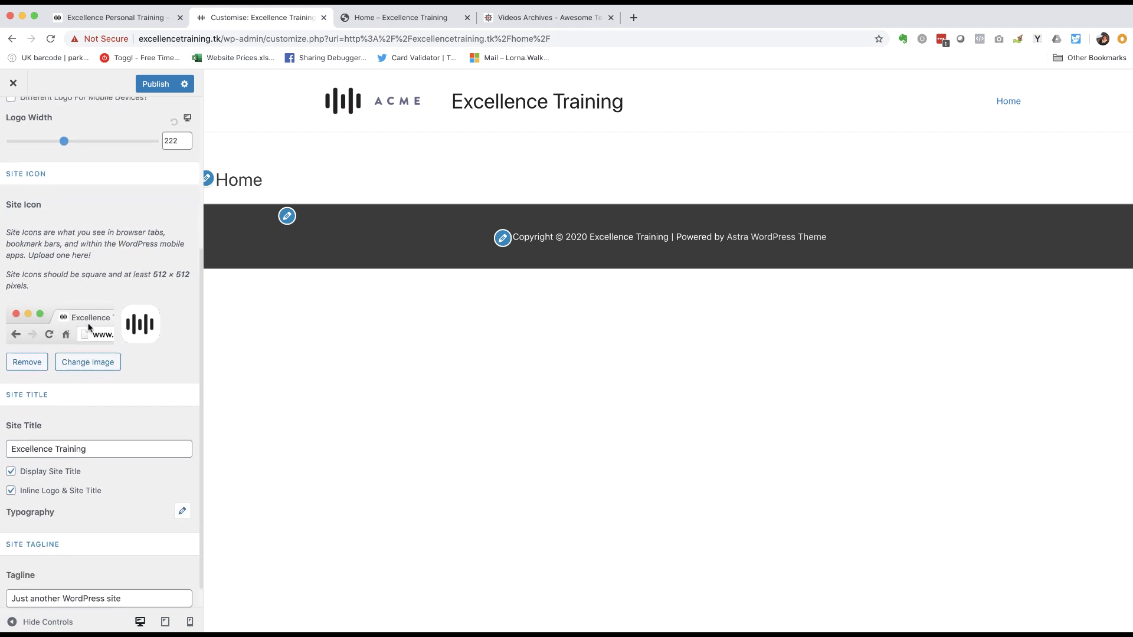
scroll(79, 337, down, 1)
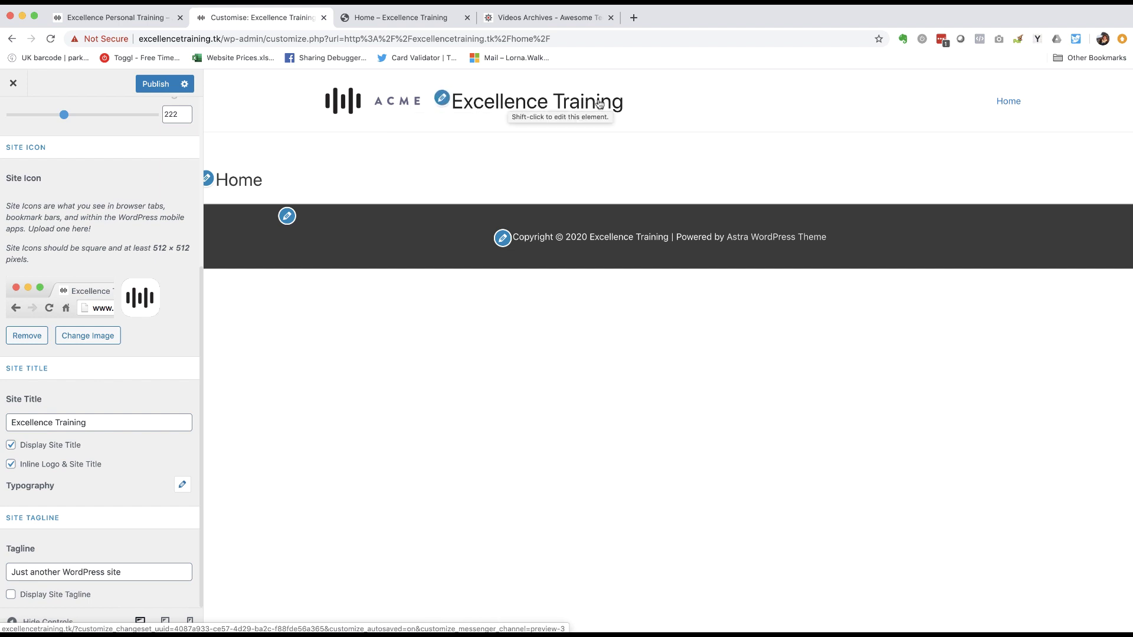
- Turn off Display Site Title so only the ACME logo shows in the header
click(11, 445)
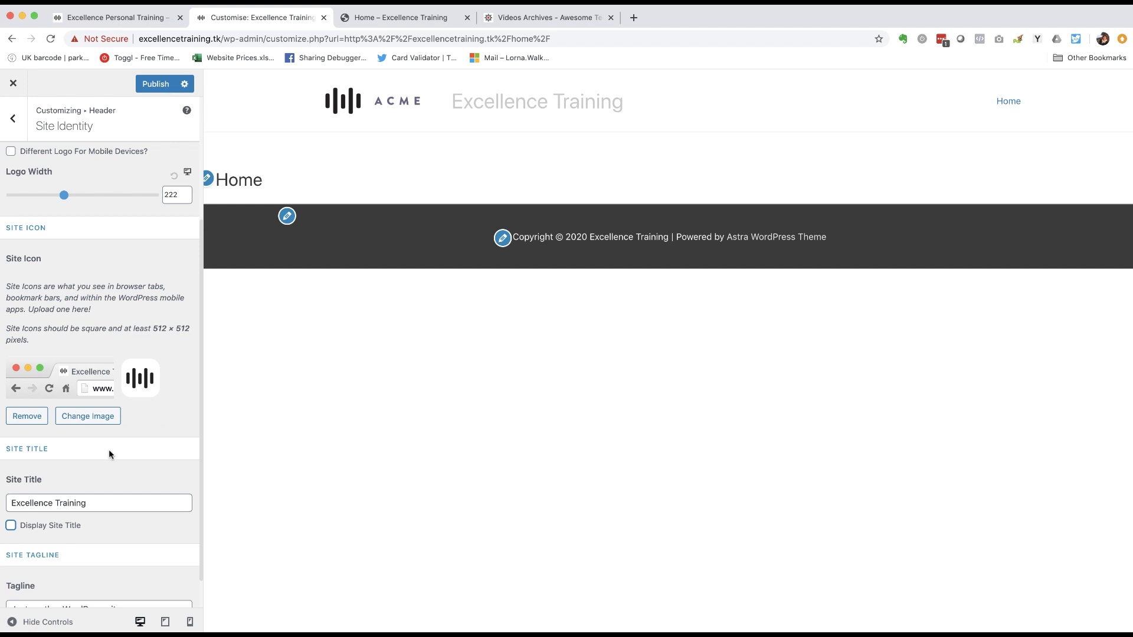
scroll(94, 452, down, 1)
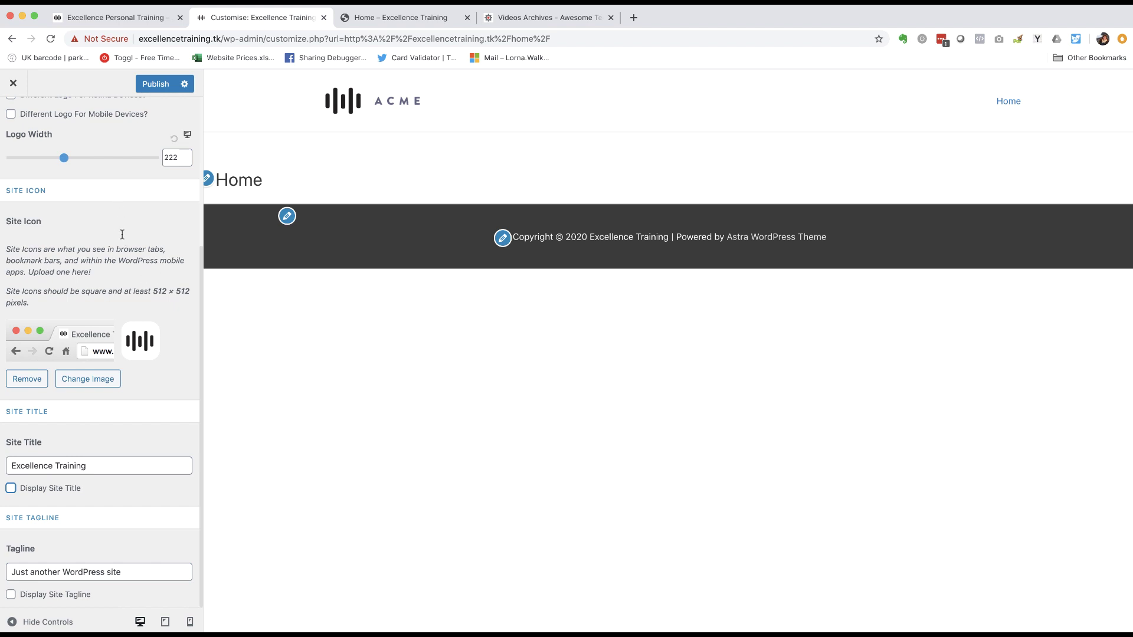
scroll(145, 268, up, 4)
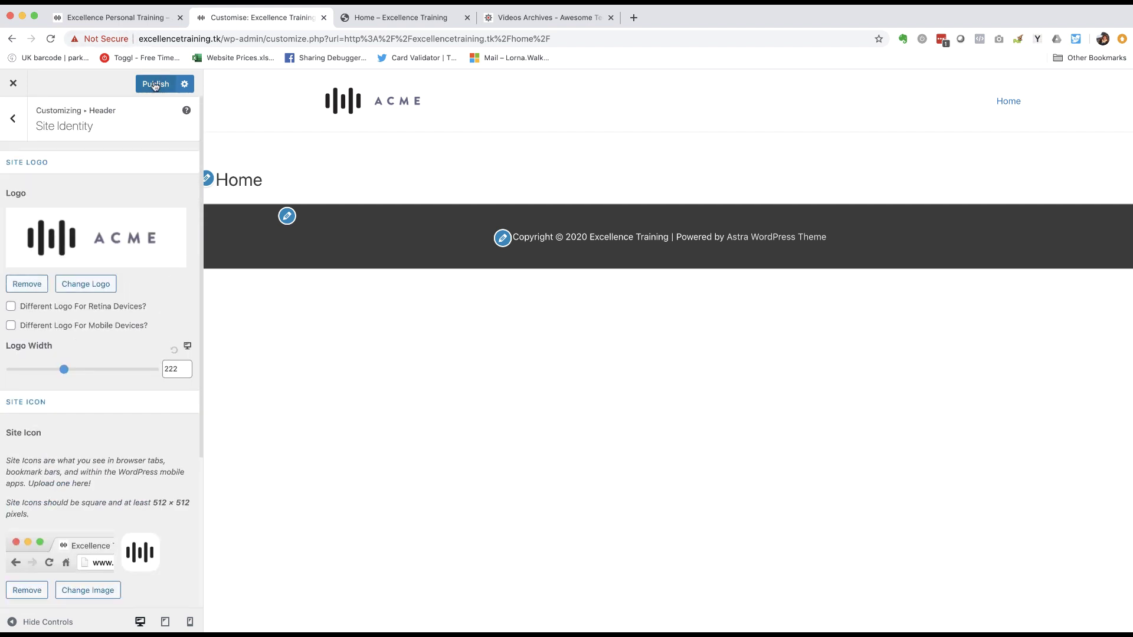
scroll(66, 221, down, 5)
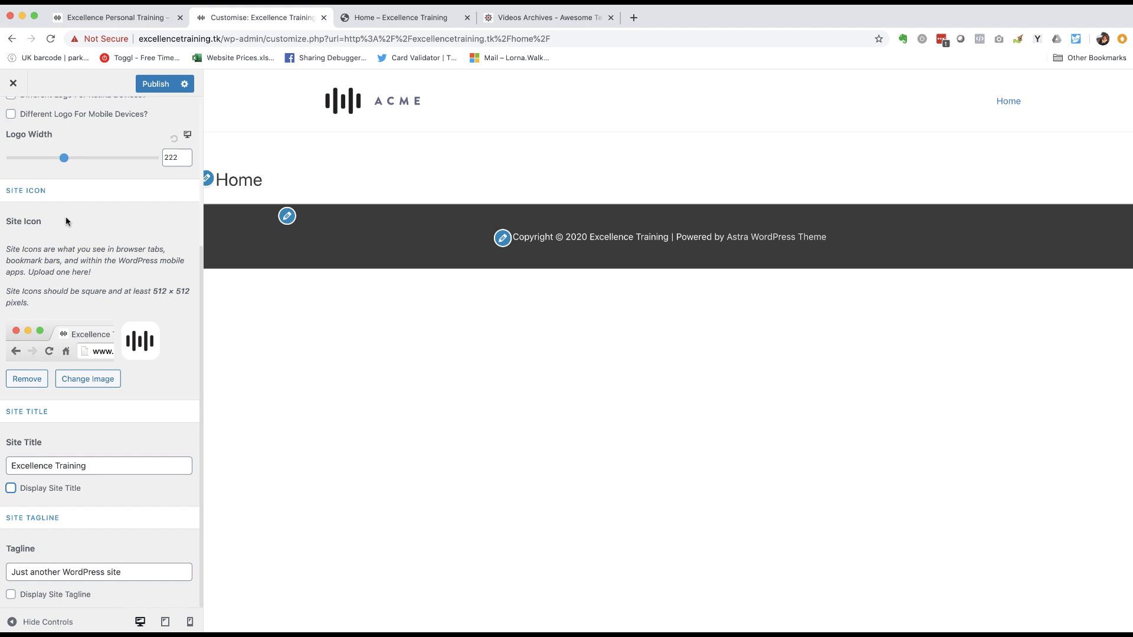
scroll(62, 394, up, 5)
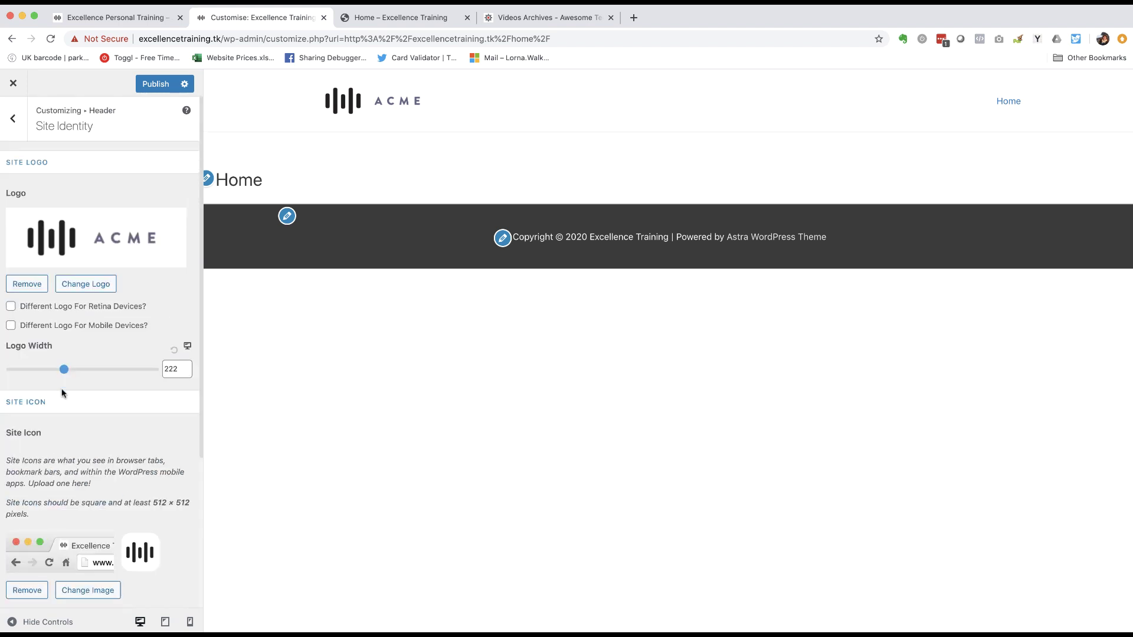
- Publish the site identity changes, exit the Customiser, and open the Home page for editing
click(158, 84)
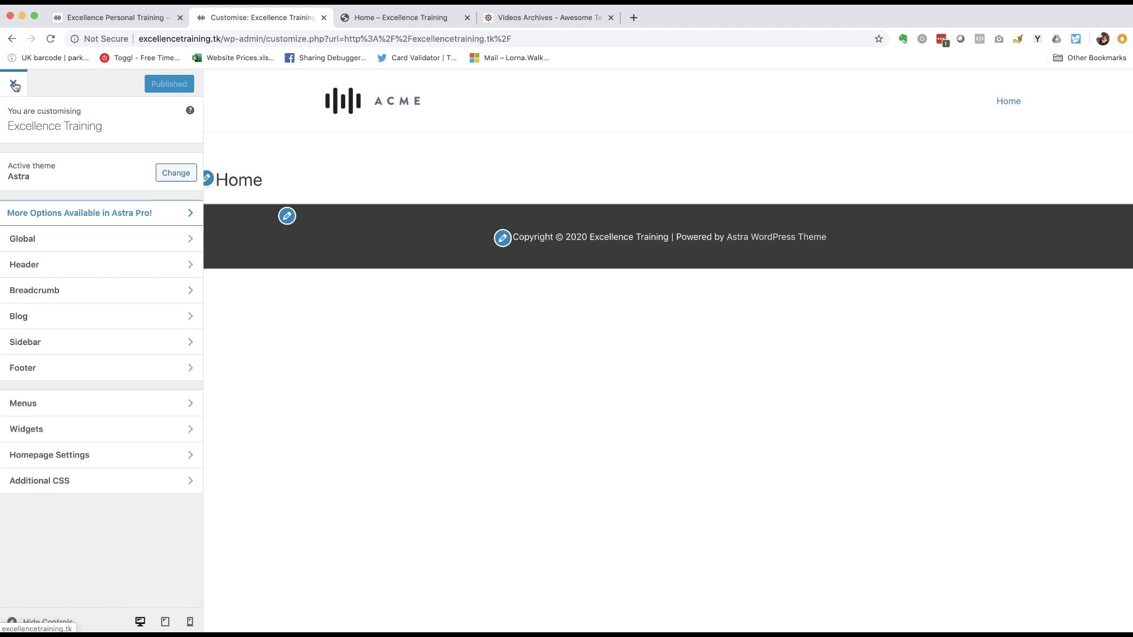
click(14, 85)
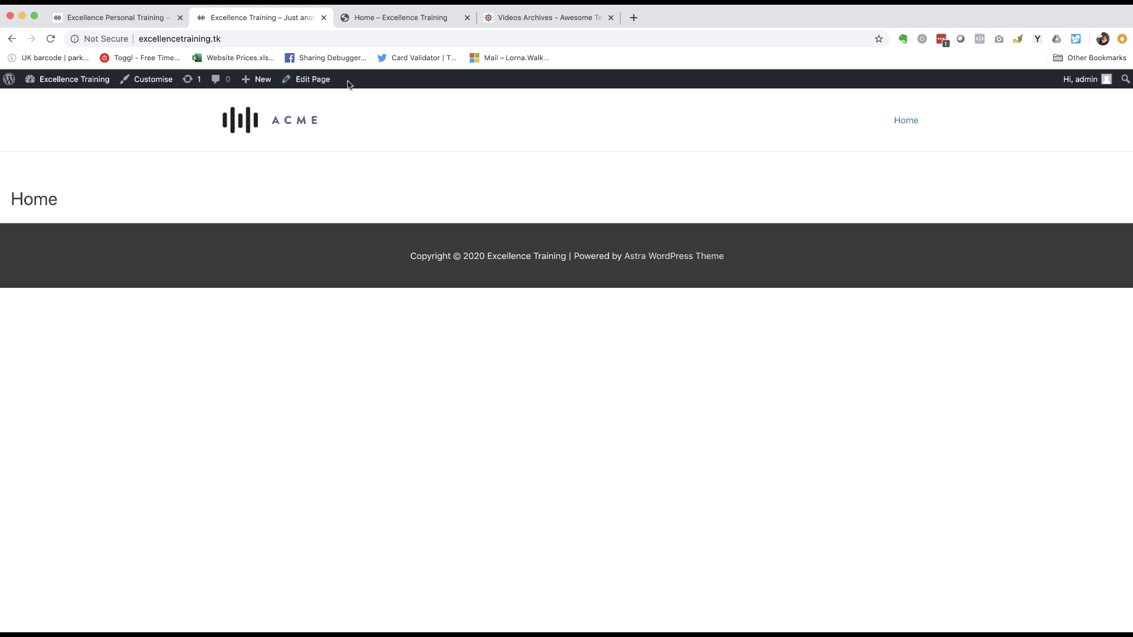
click(307, 86)
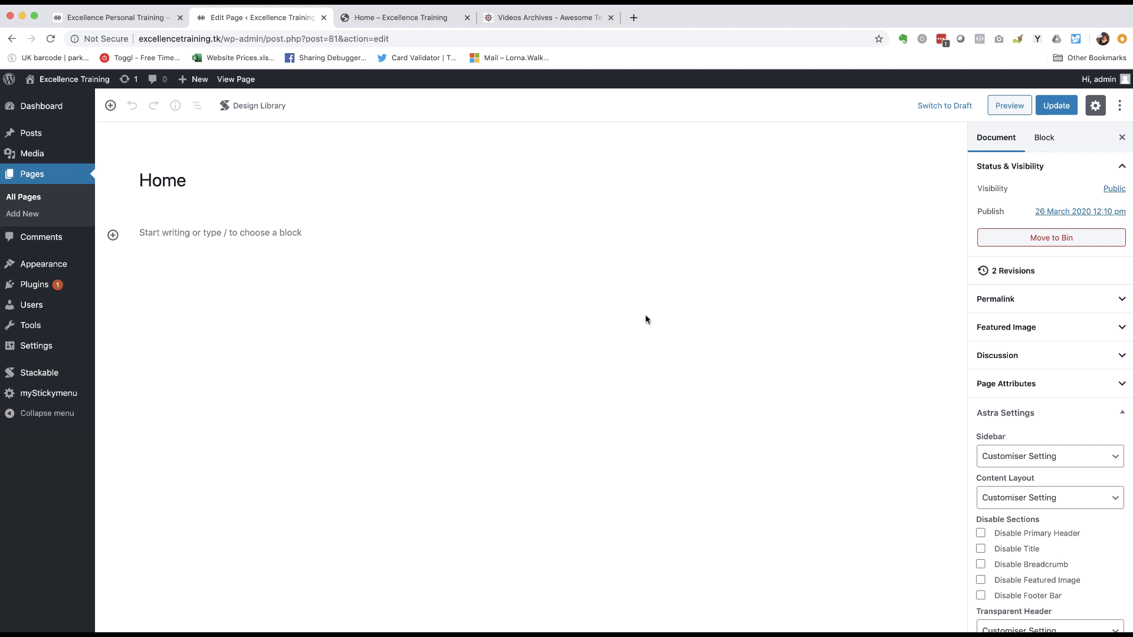
- Review the reference site's 'Excellence Personal Training and Sports Coaching' hero, then return to the Home page editor
mouse_move(225, 235)
click(131, 17)
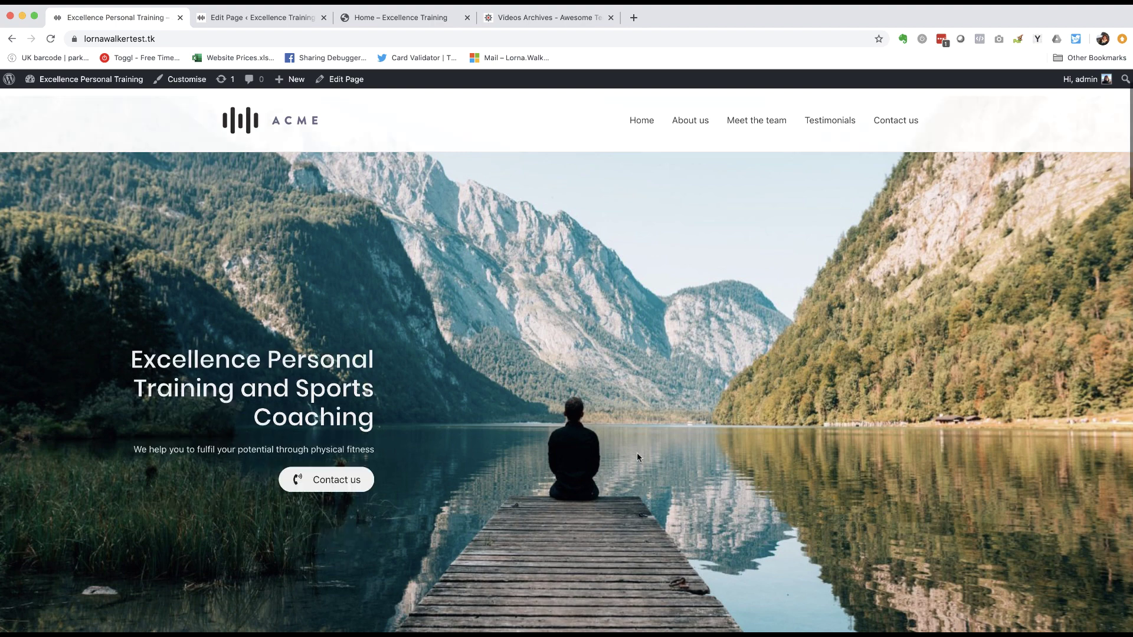
scroll(636, 452, down, 5)
scroll(636, 452, up, 5)
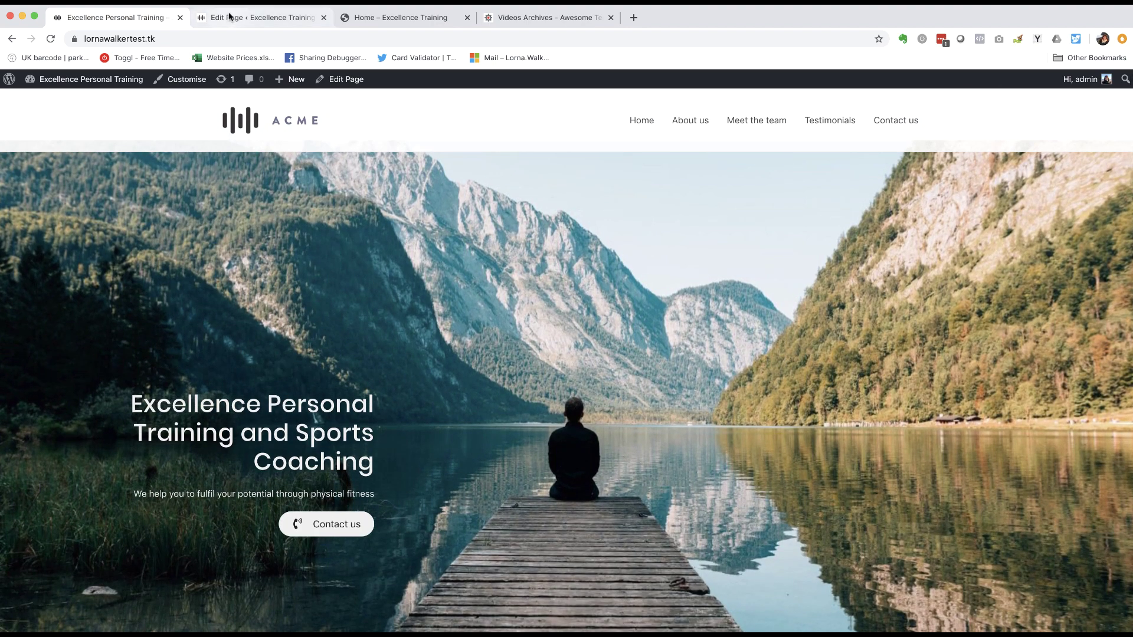
click(230, 18)
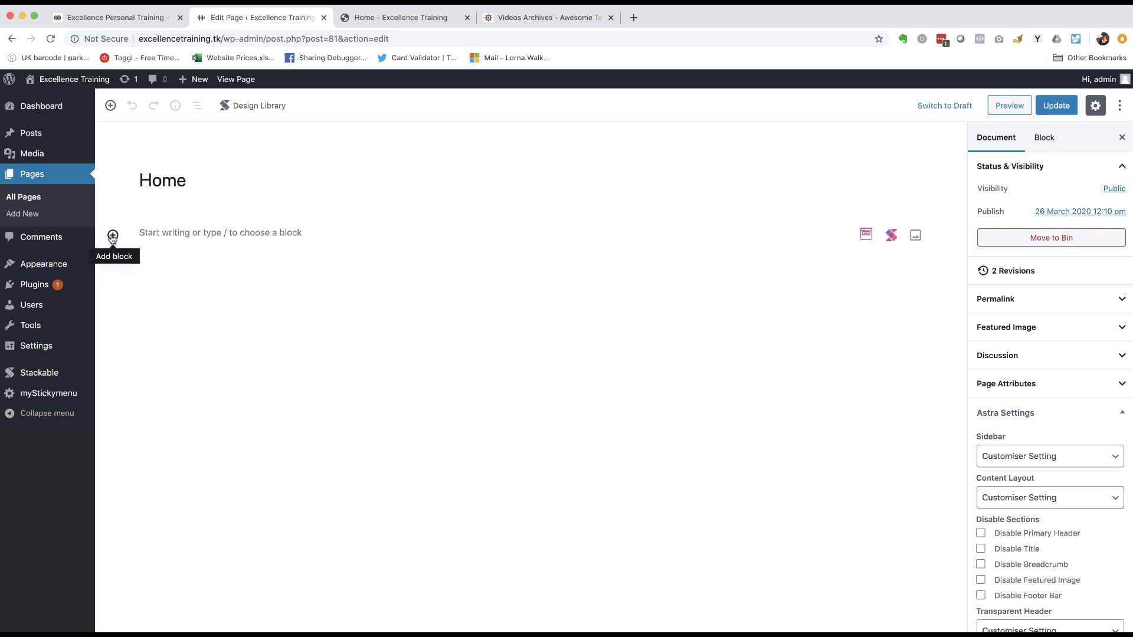
- Insert a Design Library block from the Stackable category of the block inserter
click(112, 236)
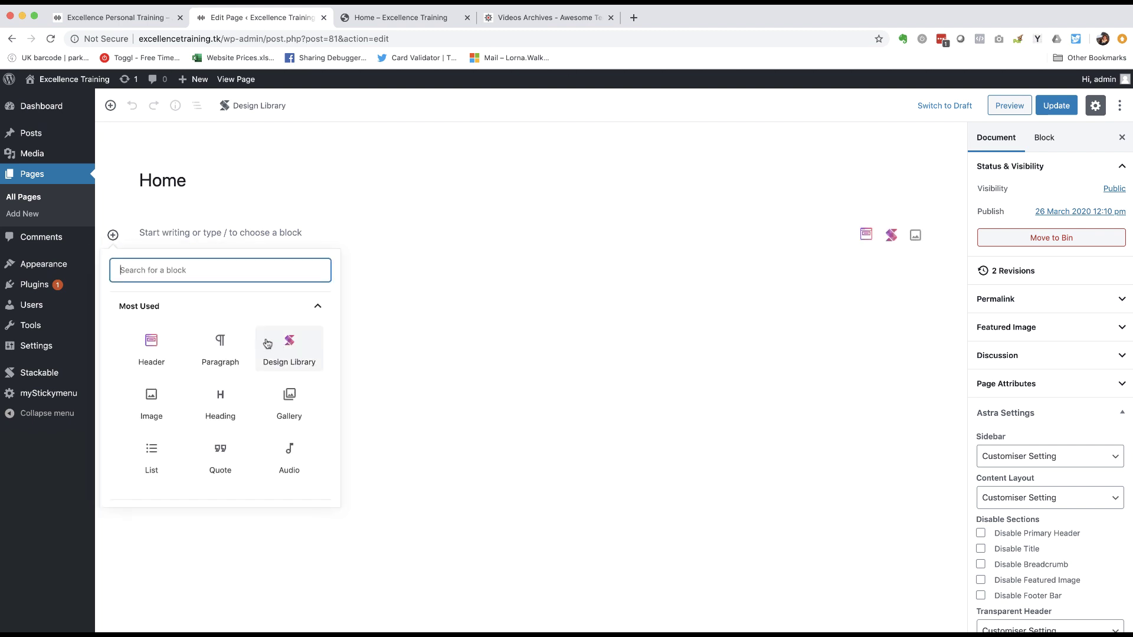
scroll(206, 336, down, 3)
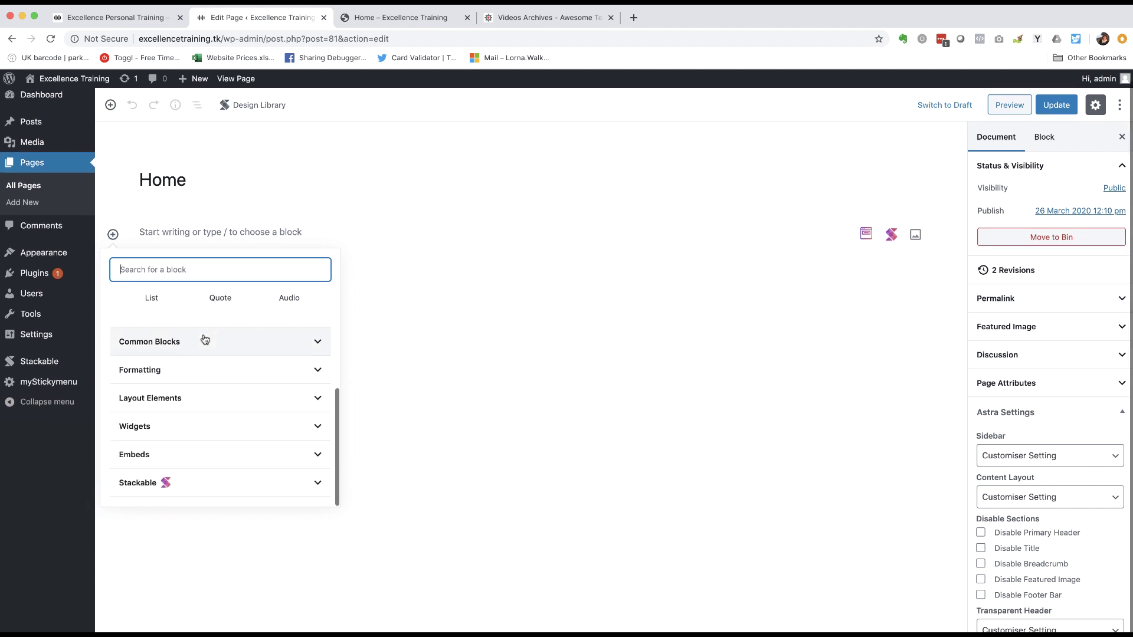
scroll(205, 339, up, 2)
scroll(205, 339, up, 2)
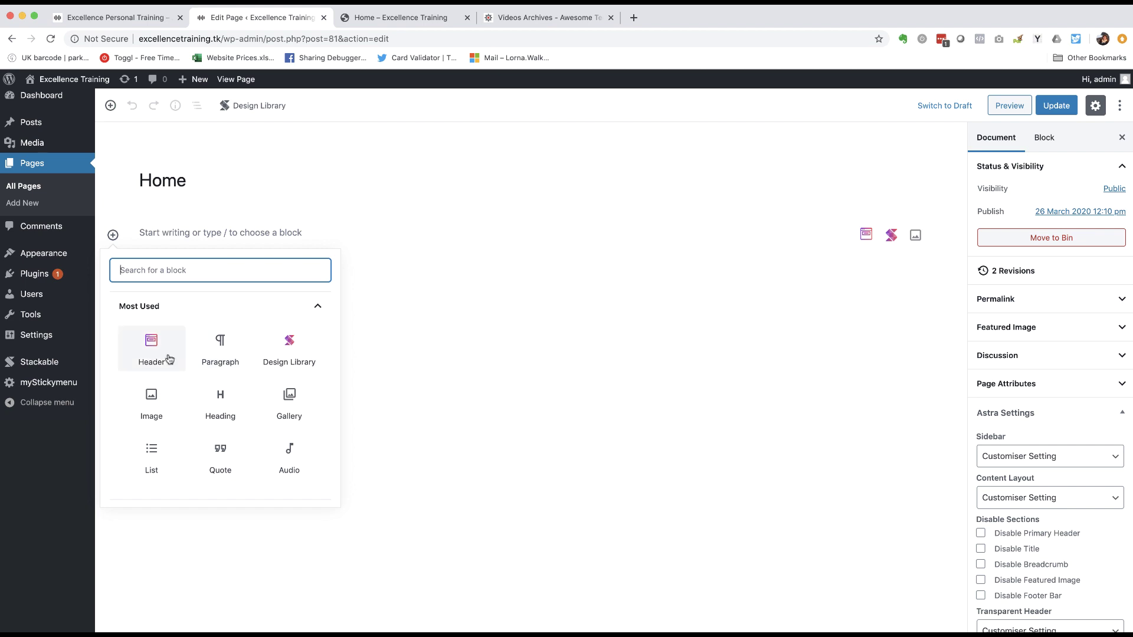
scroll(167, 359, down, 5)
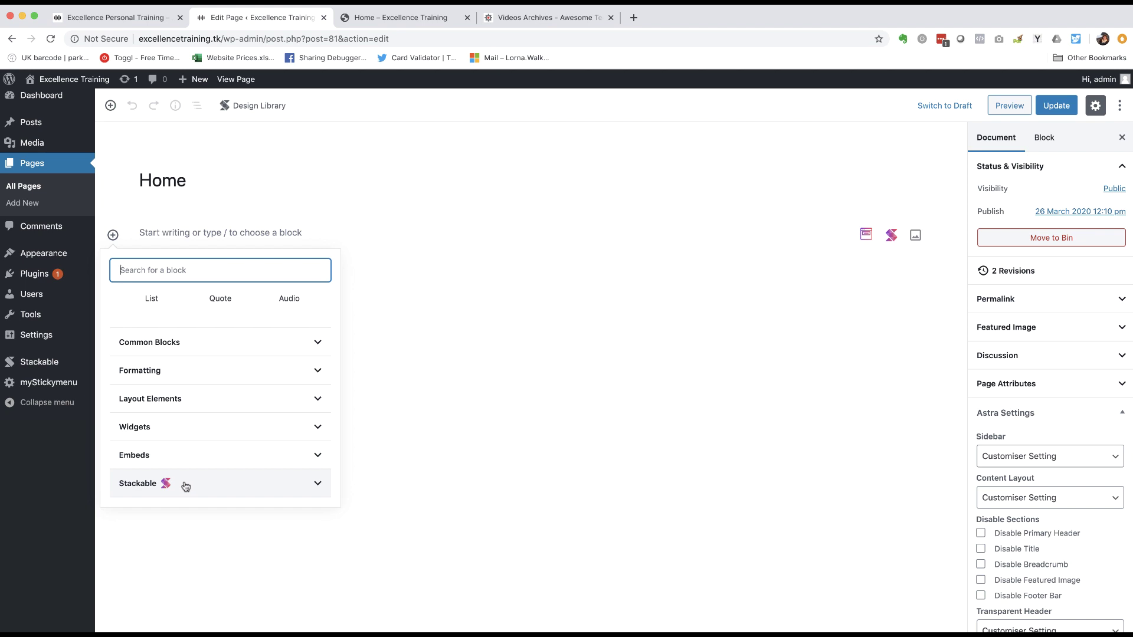
click(186, 485)
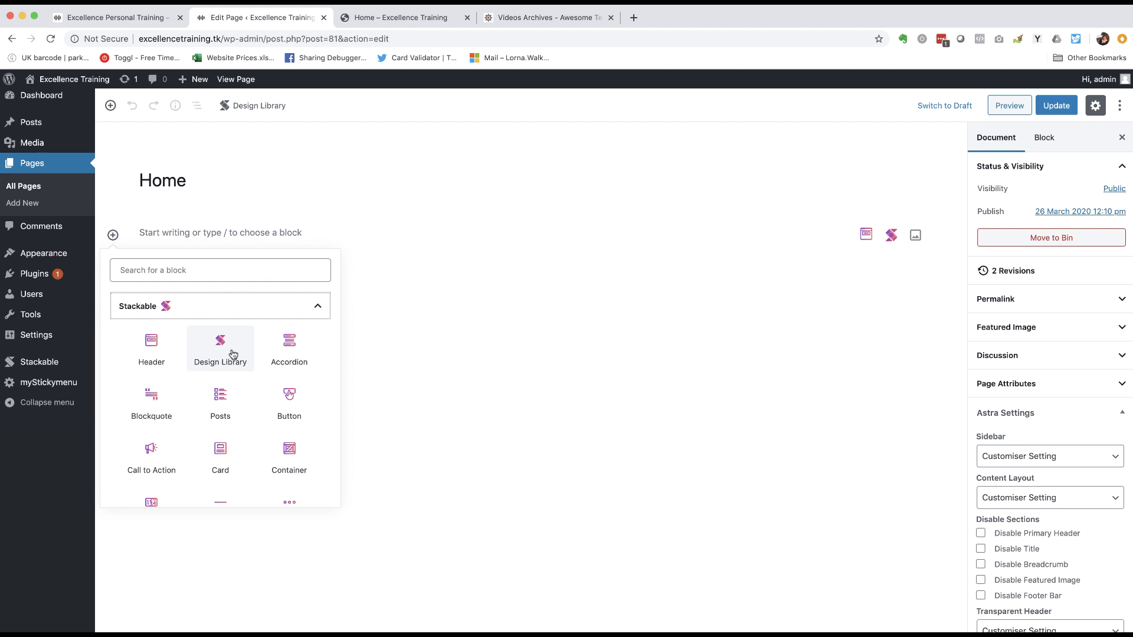
click(225, 354)
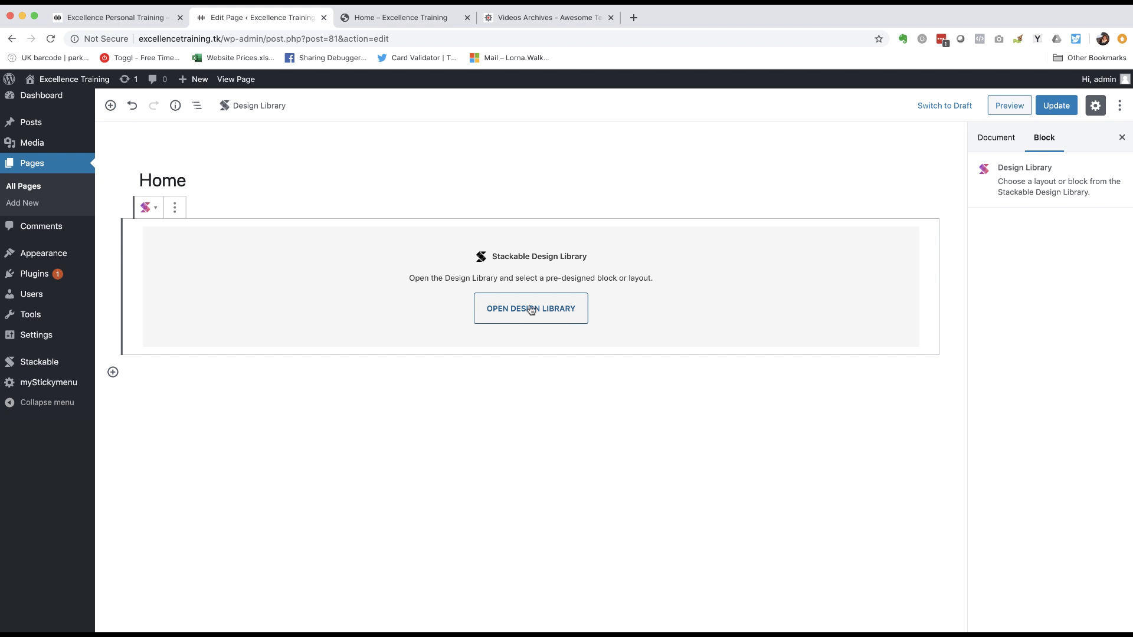
- Open the Stackable Design Library and filter it to the Header category
click(507, 309)
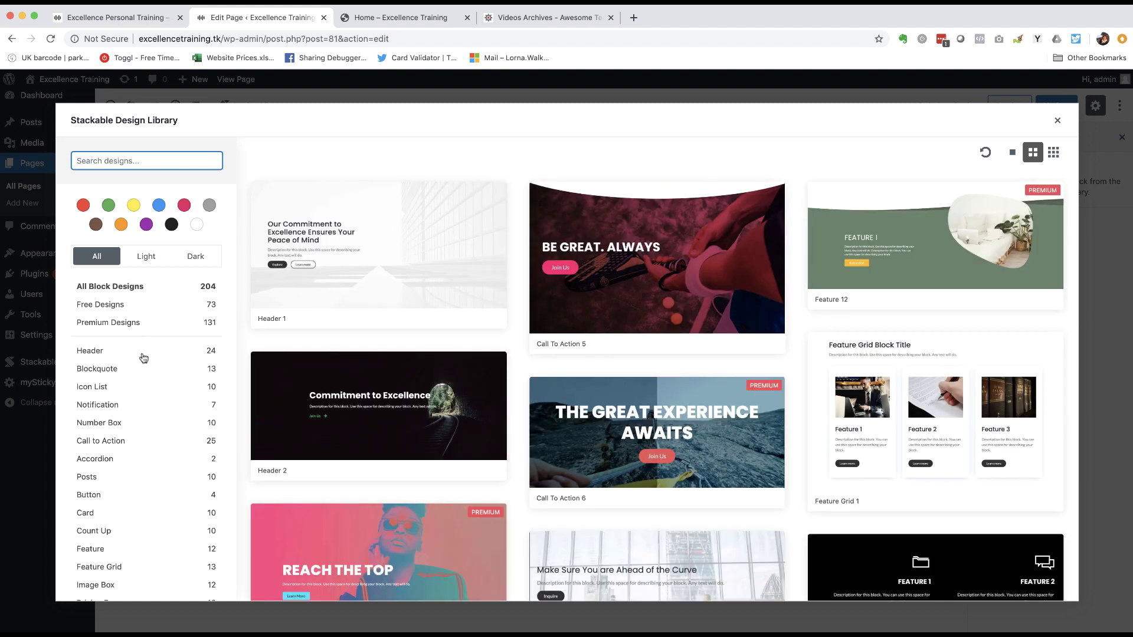
scroll(142, 378, down, 3)
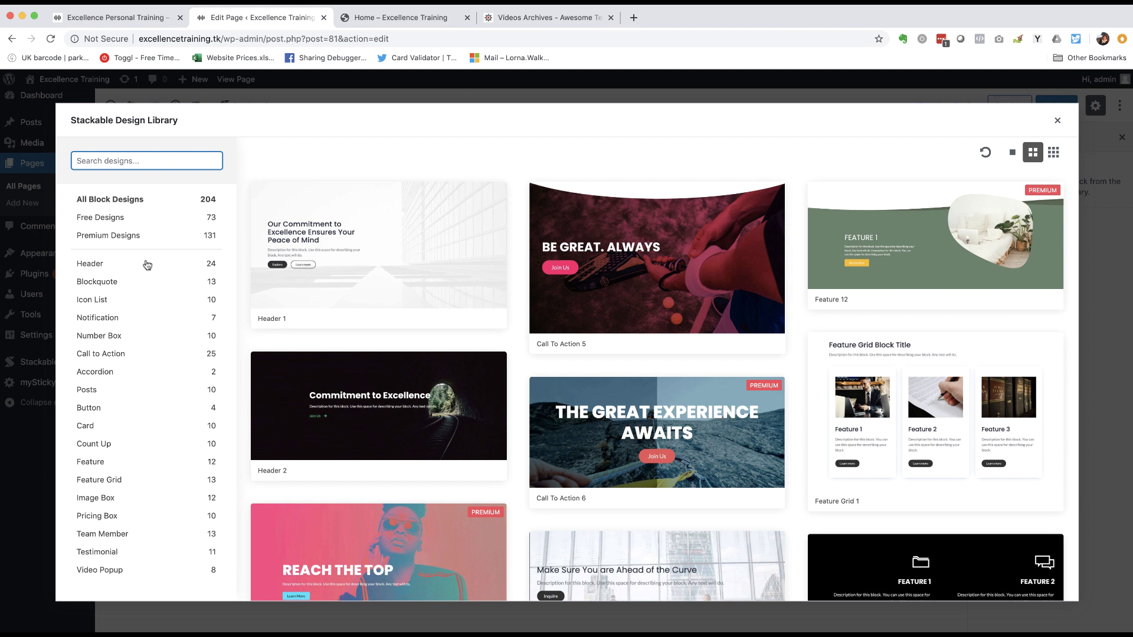
scroll(148, 304, up, 1)
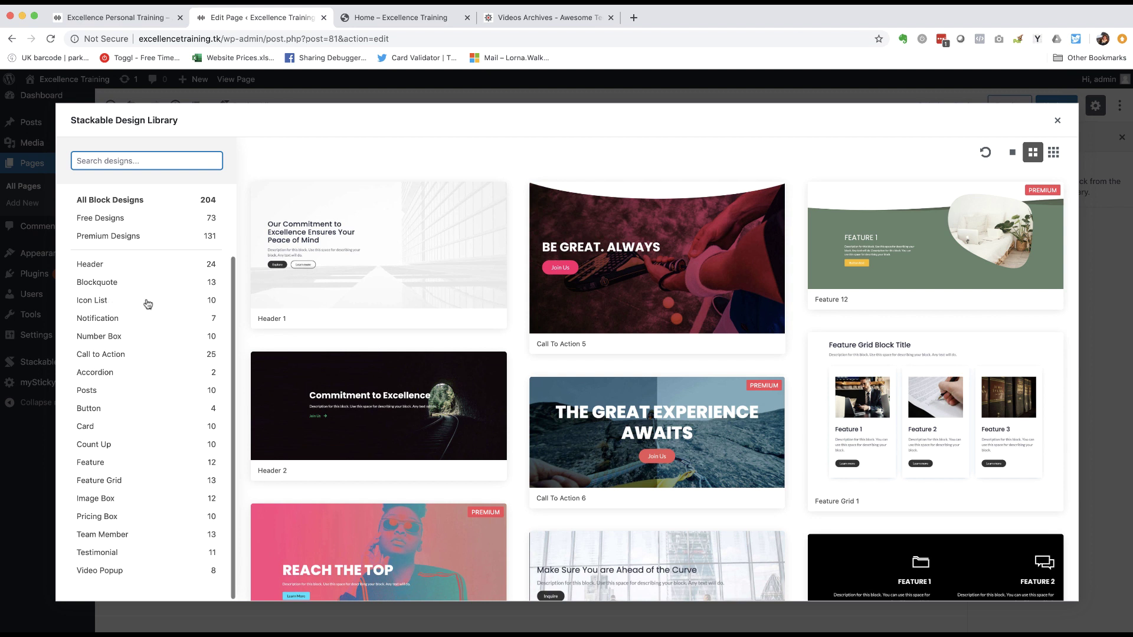
scroll(147, 304, up, 3)
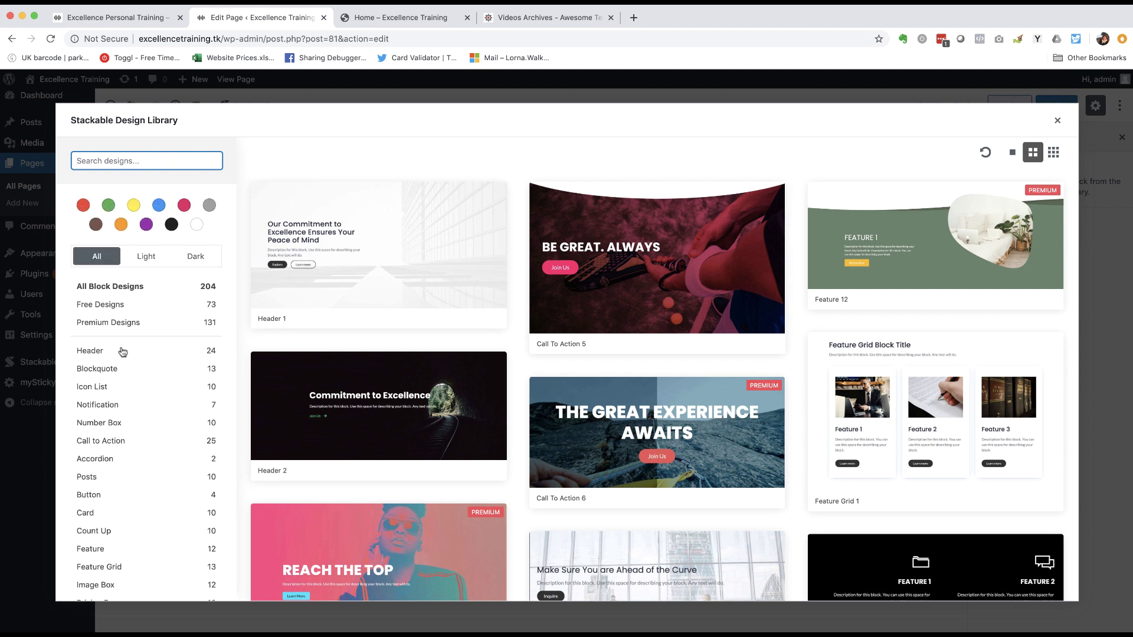
click(99, 352)
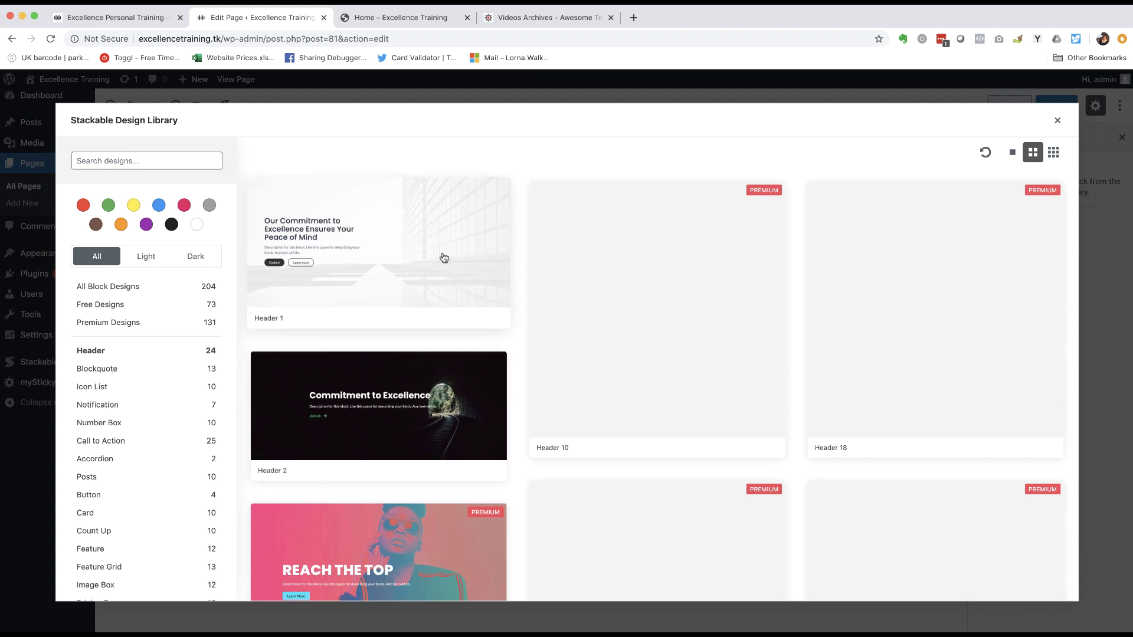
scroll(446, 283, down, 10)
scroll(442, 252, up, 10)
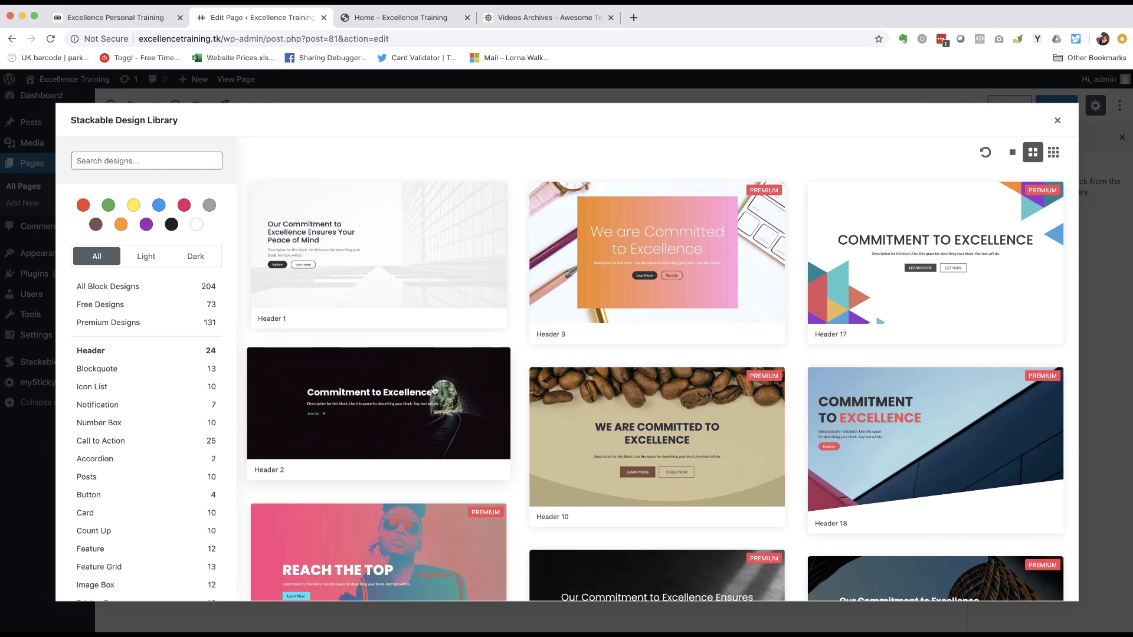
scroll(433, 390, down, 6)
scroll(435, 390, up, 6)
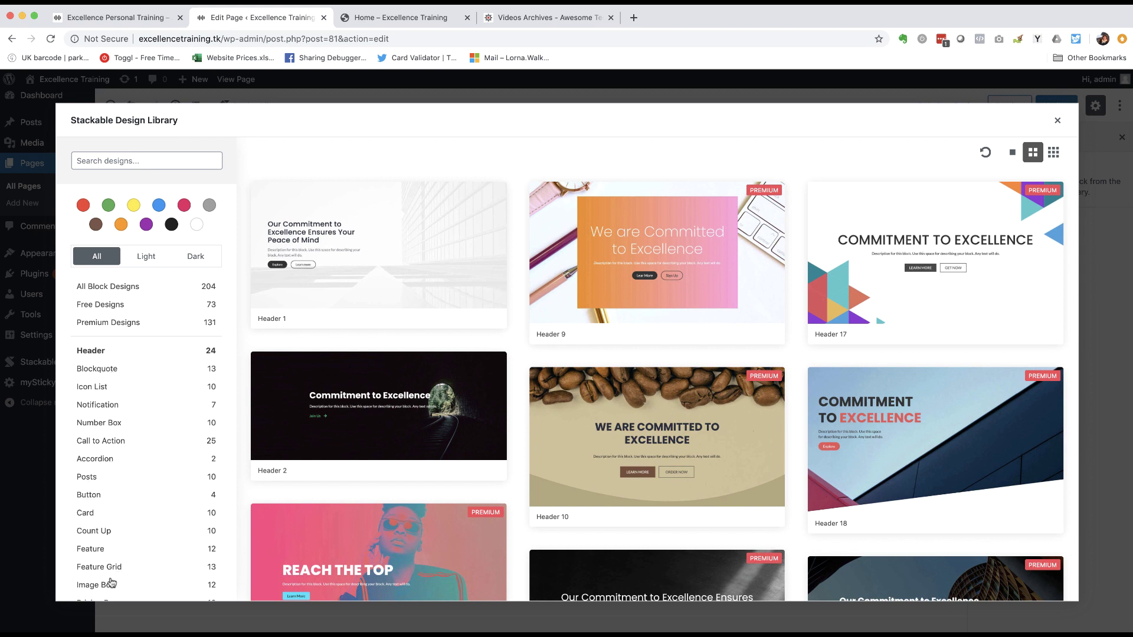
- Browse the Blockquote and Pricing Box designs, then return to the Header designs
click(98, 370)
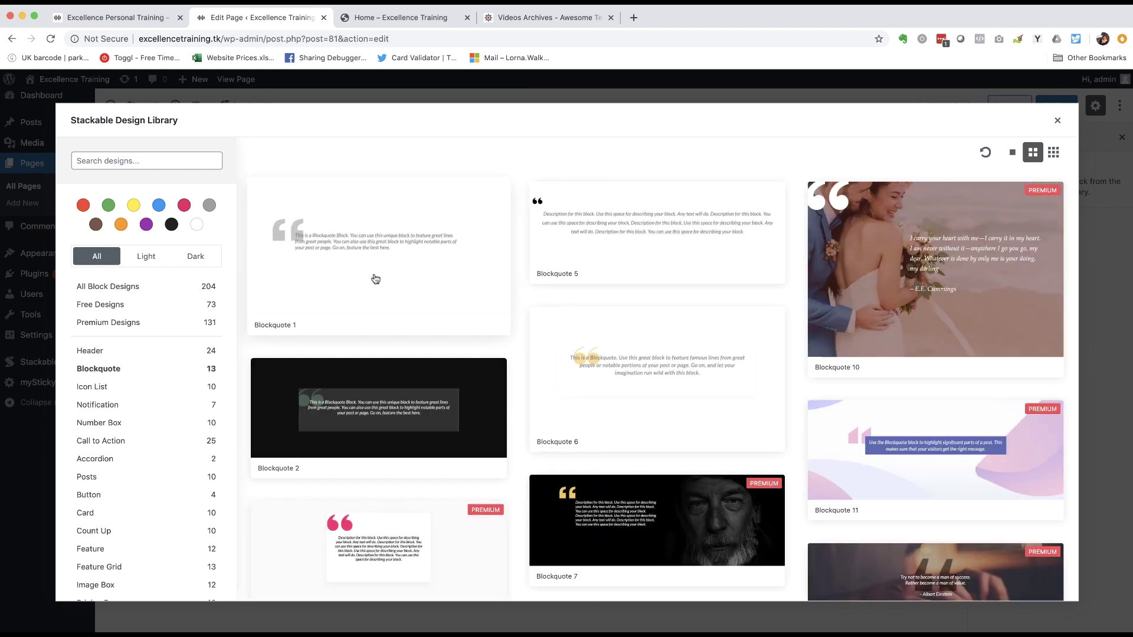
scroll(174, 378, down, 3)
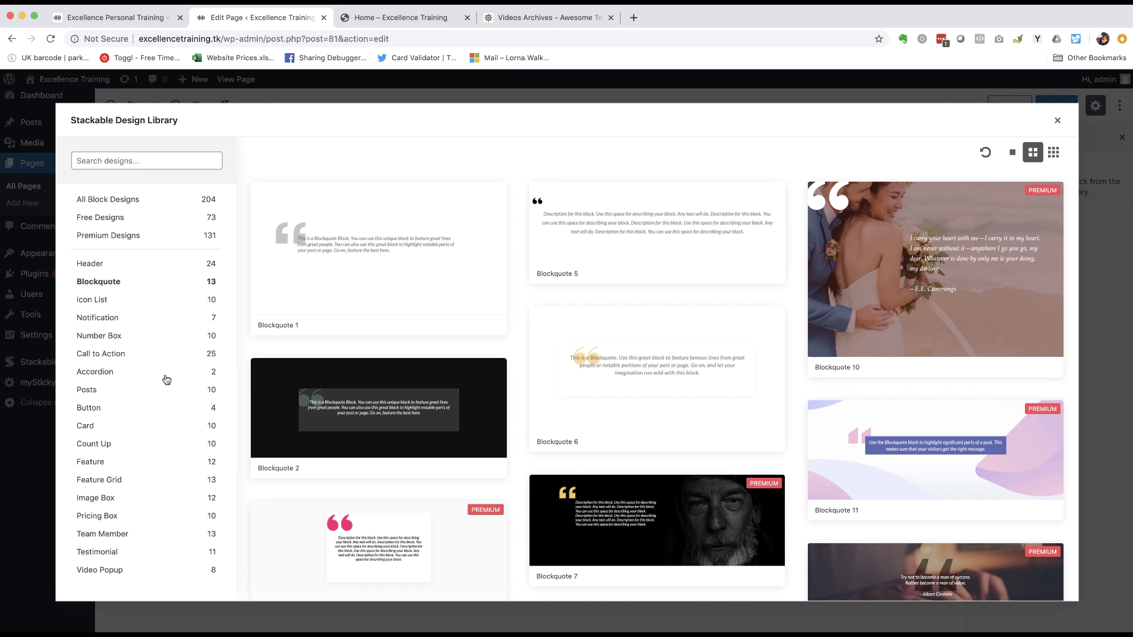
click(99, 518)
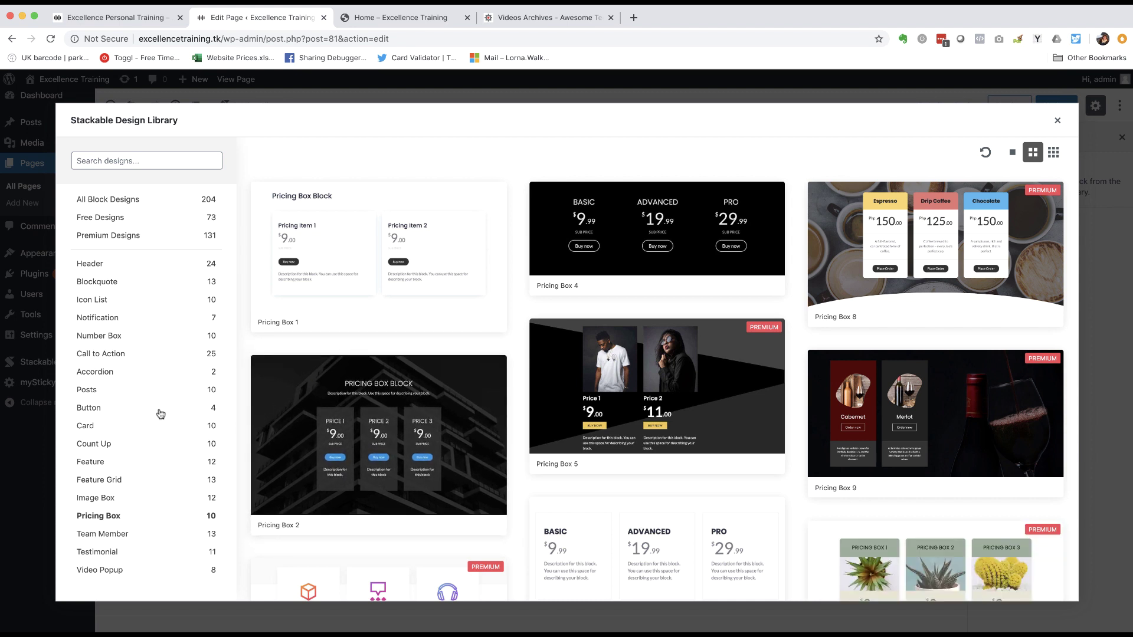
scroll(160, 415, up, 2)
scroll(160, 415, up, 1)
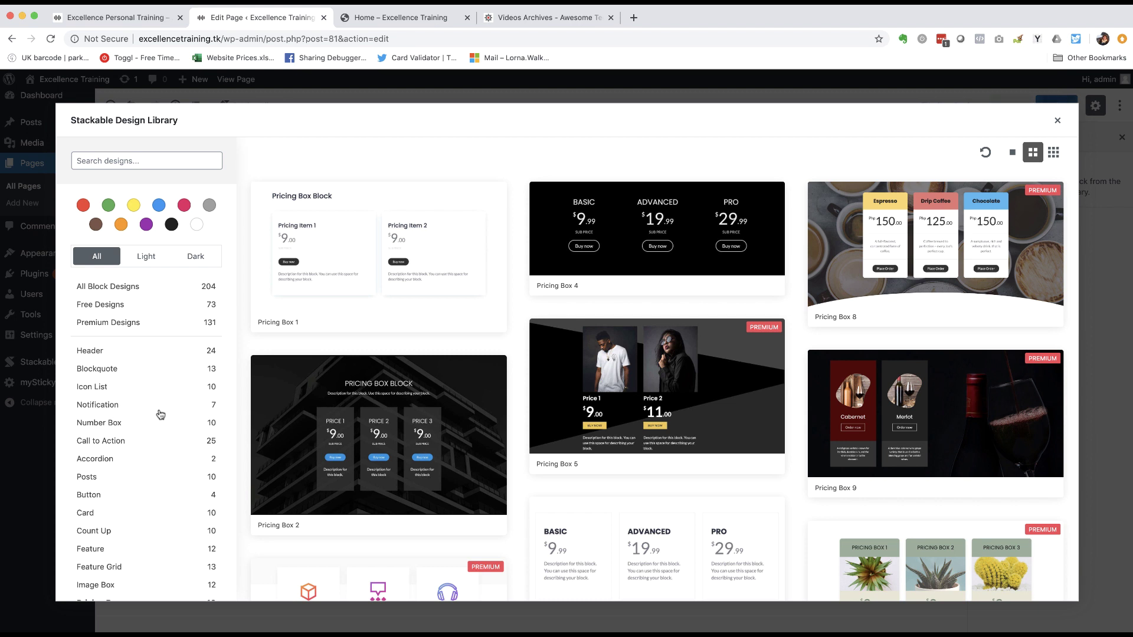
click(92, 352)
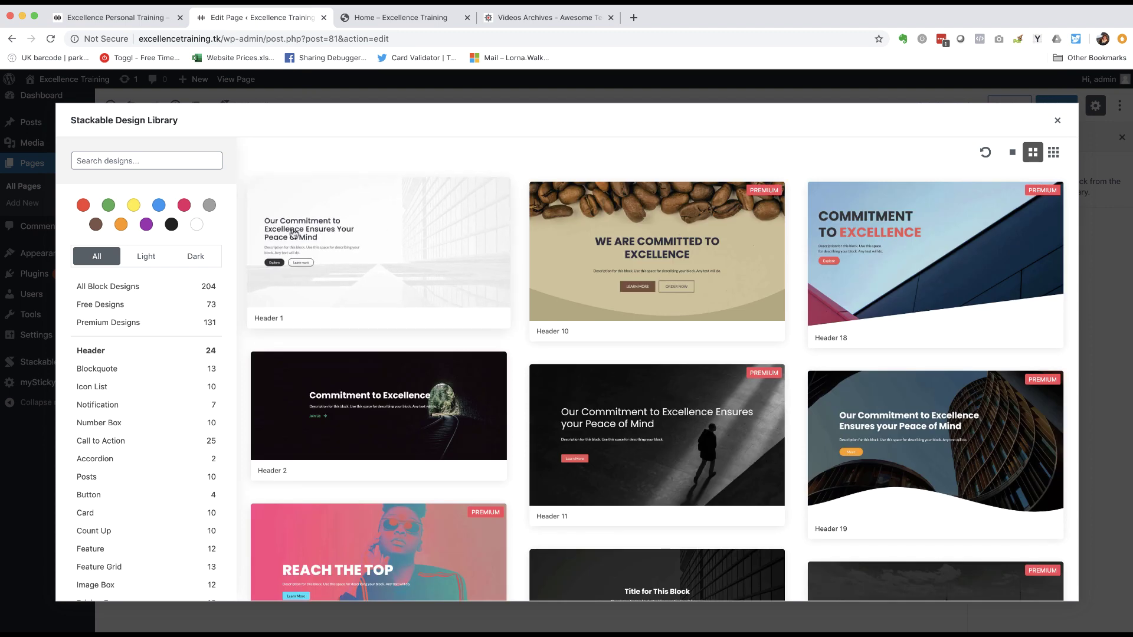
- Insert the Header 1 design at the top of the Home page
click(390, 236)
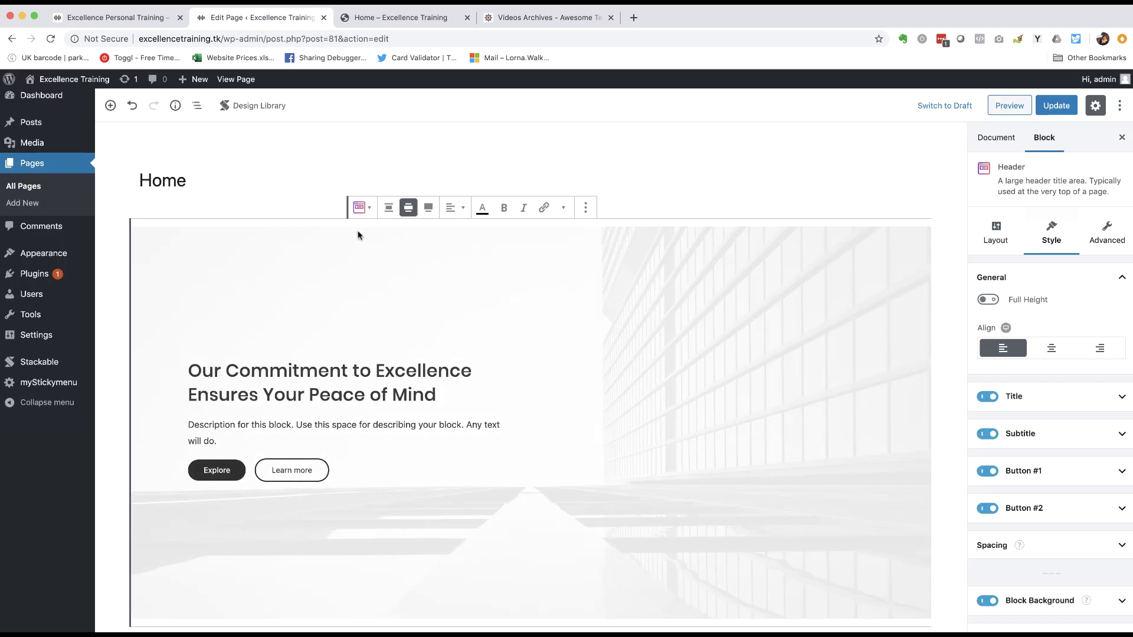
scroll(244, 279, down, 1)
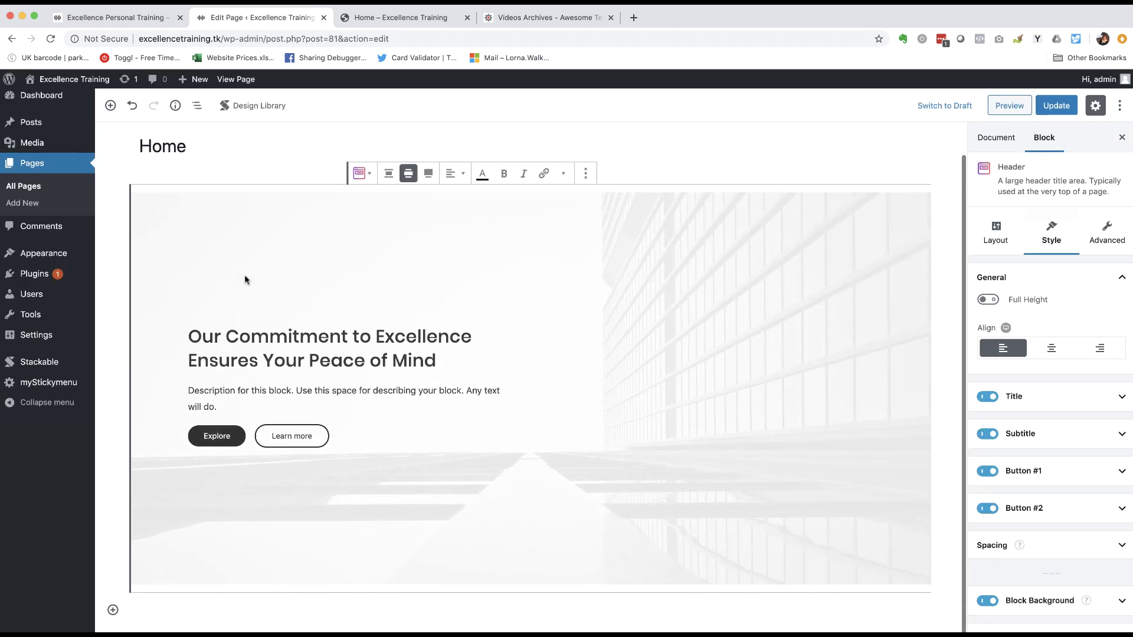
scroll(244, 278, up, 1)
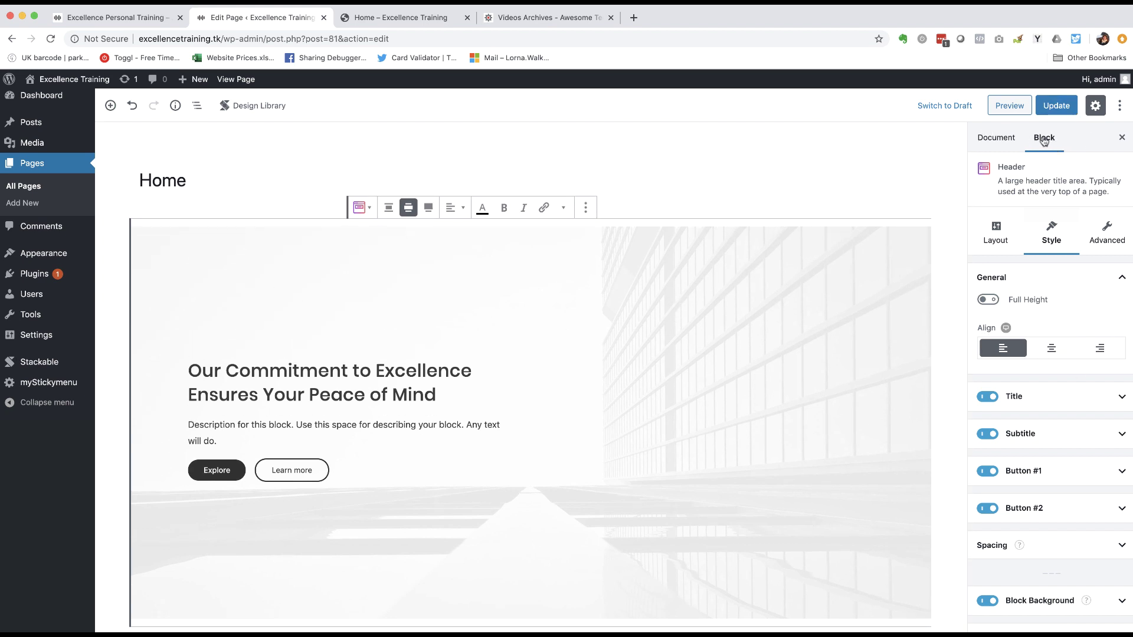
- Select the new header block and place the cursor in its title
click(999, 142)
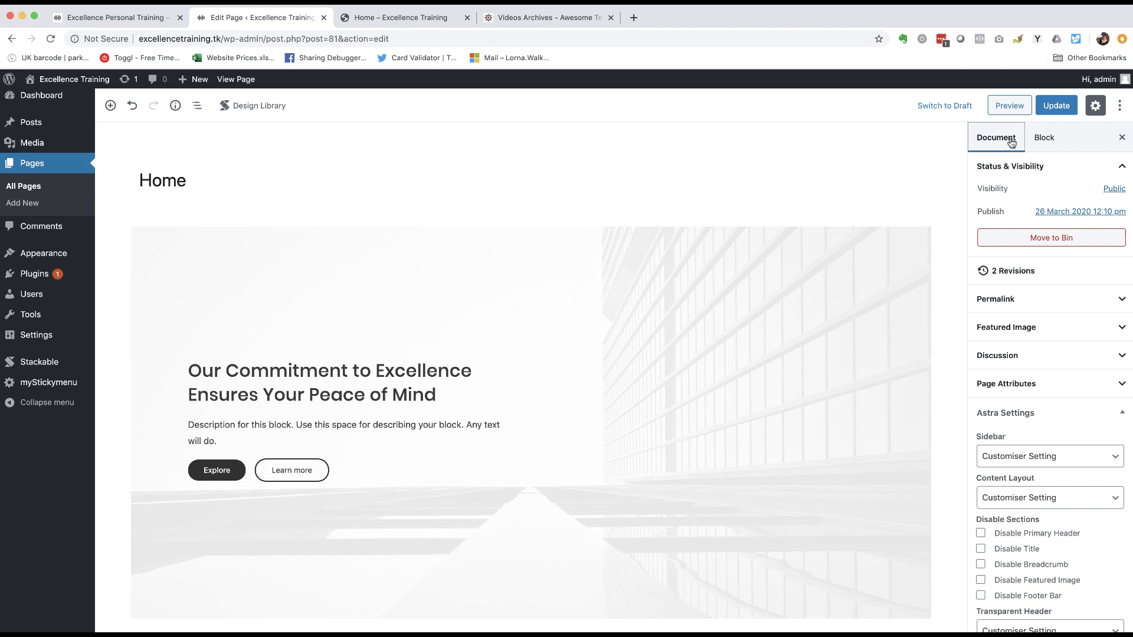
click(1044, 139)
click(1006, 143)
click(1043, 140)
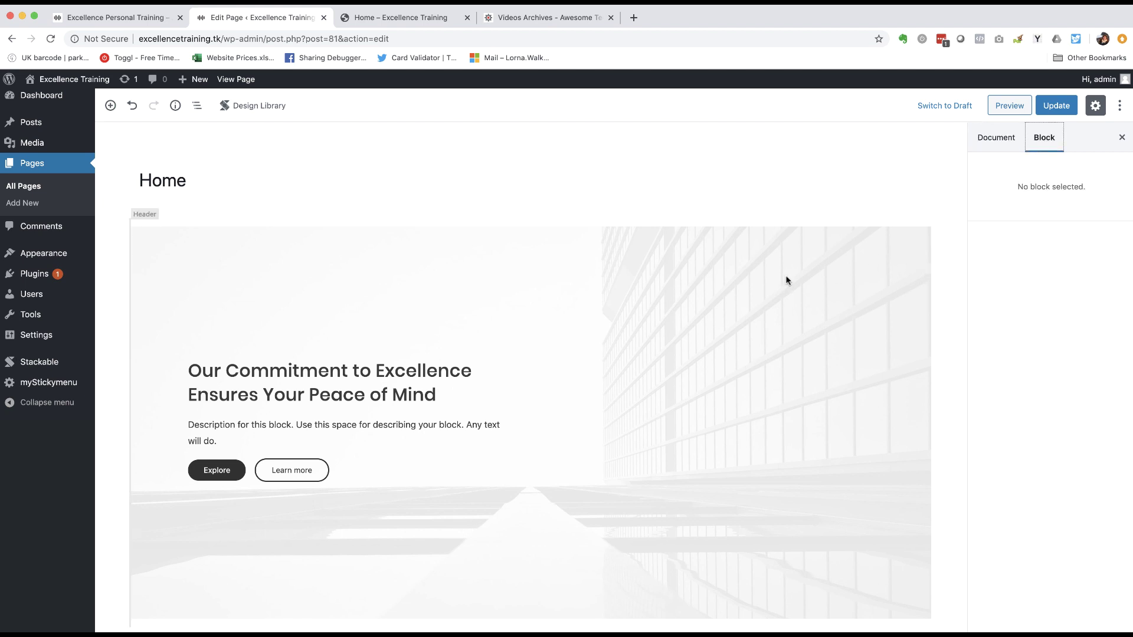
click(266, 258)
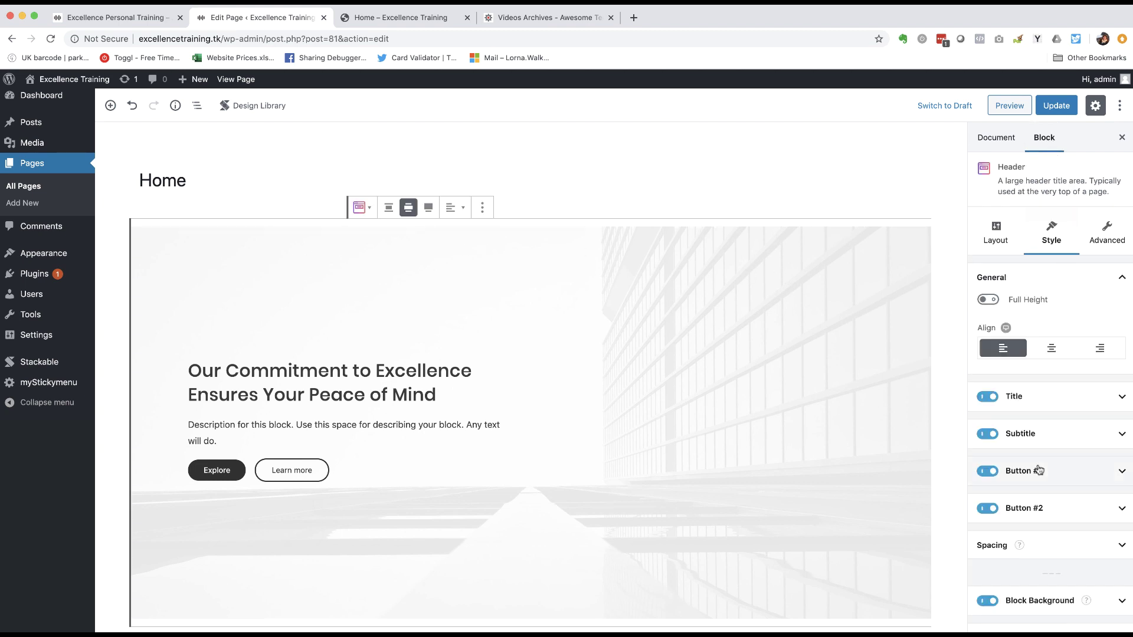
scroll(1039, 465, down, 2)
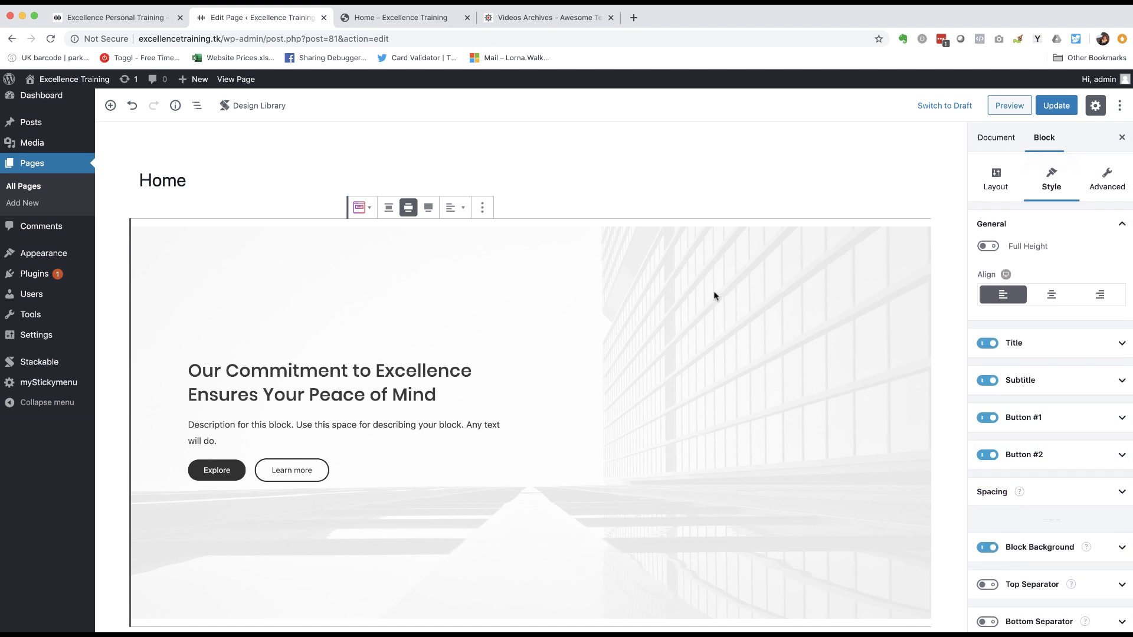
click(368, 367)
- Change the header title to 'Excellence Personal Training and Sports Coaching'
drag(435, 395, 189, 370)
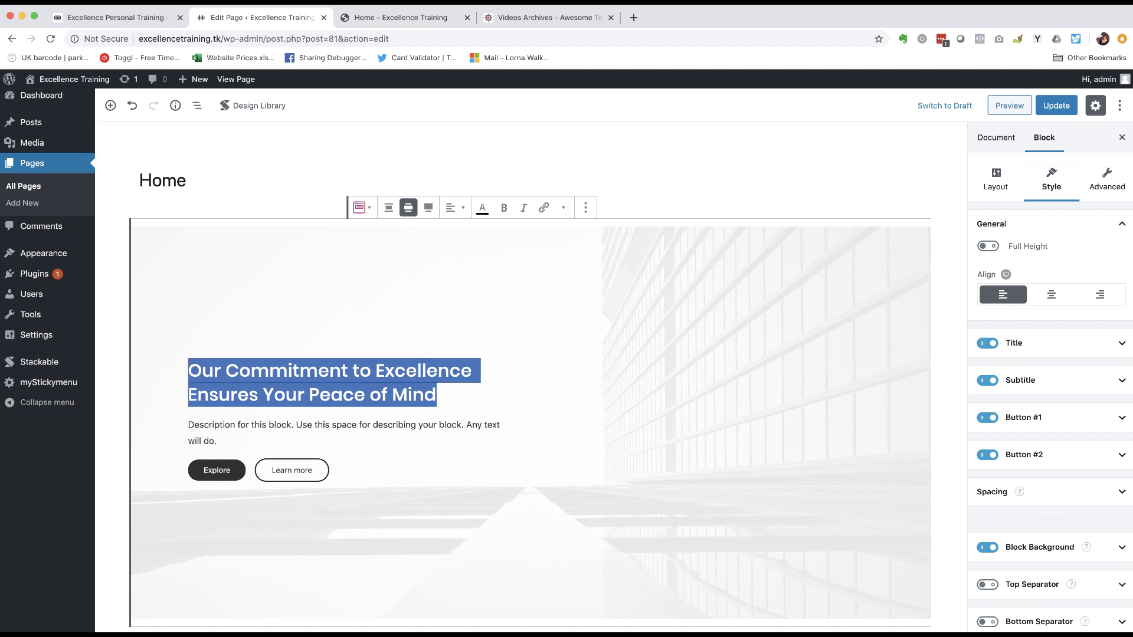
text(Excellene)
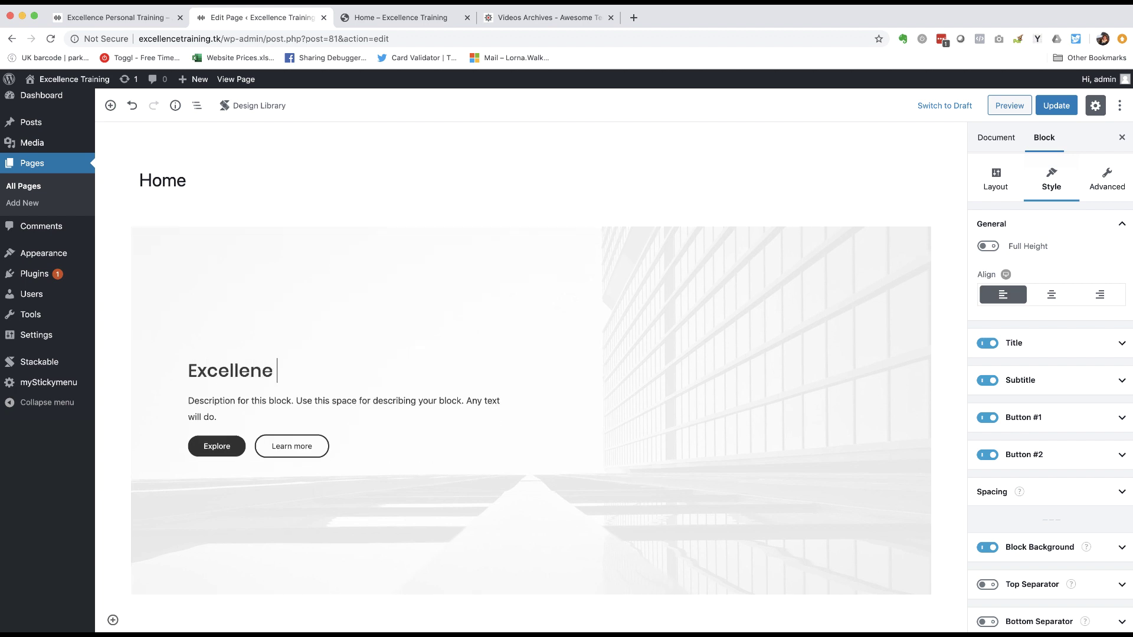
key(BackSpace)
key(BackSpace)
text(e)
key(BackSpace)
text(ce Personal Traini)
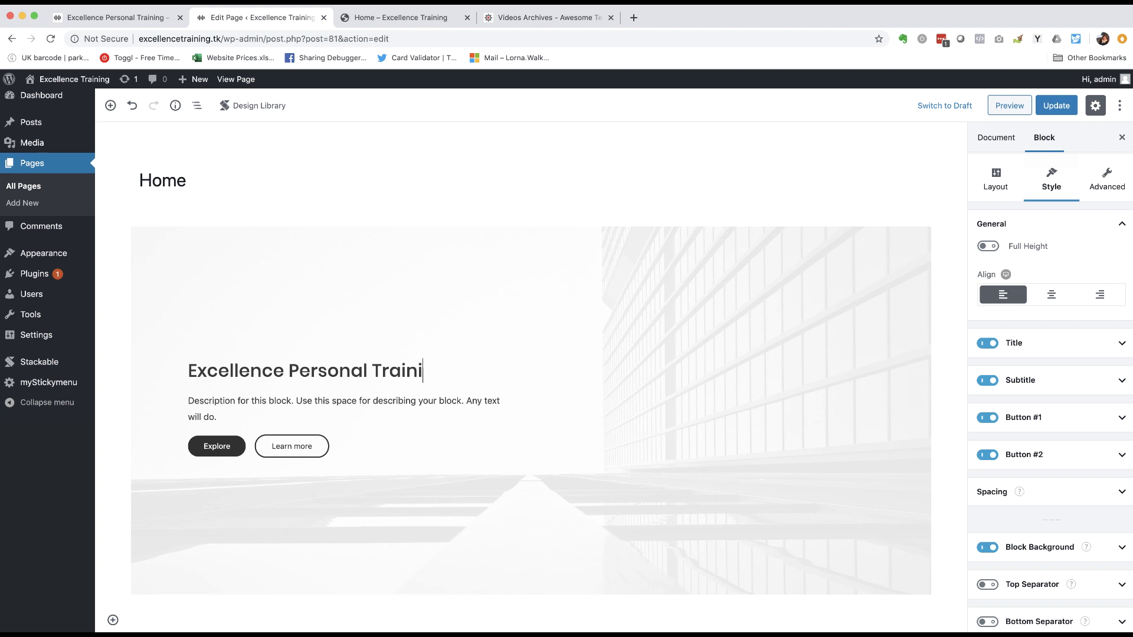
text(ng and Sport)
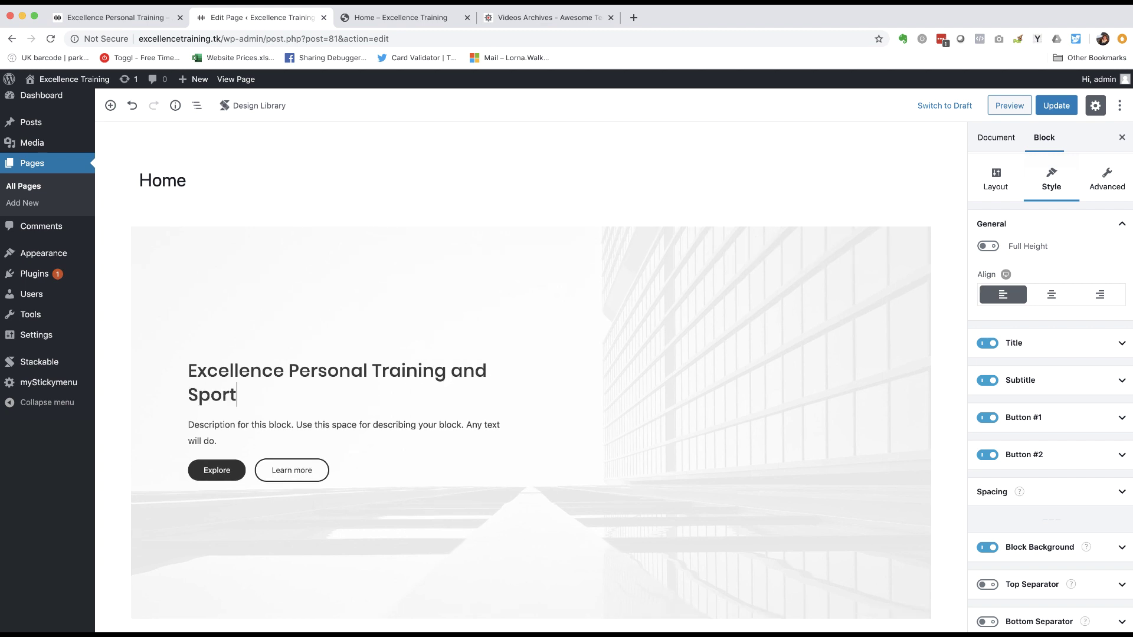
text(s Coaching)
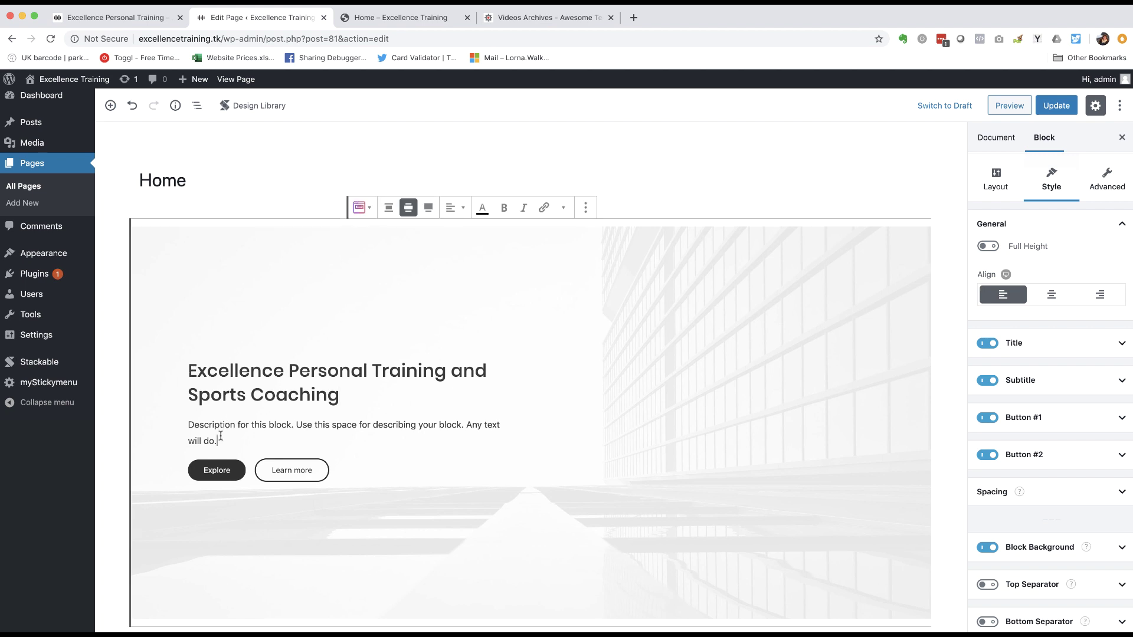
- Replace the description with 'We help you to fulfil your potential and become physically fit.'
drag(220, 440, 189, 426)
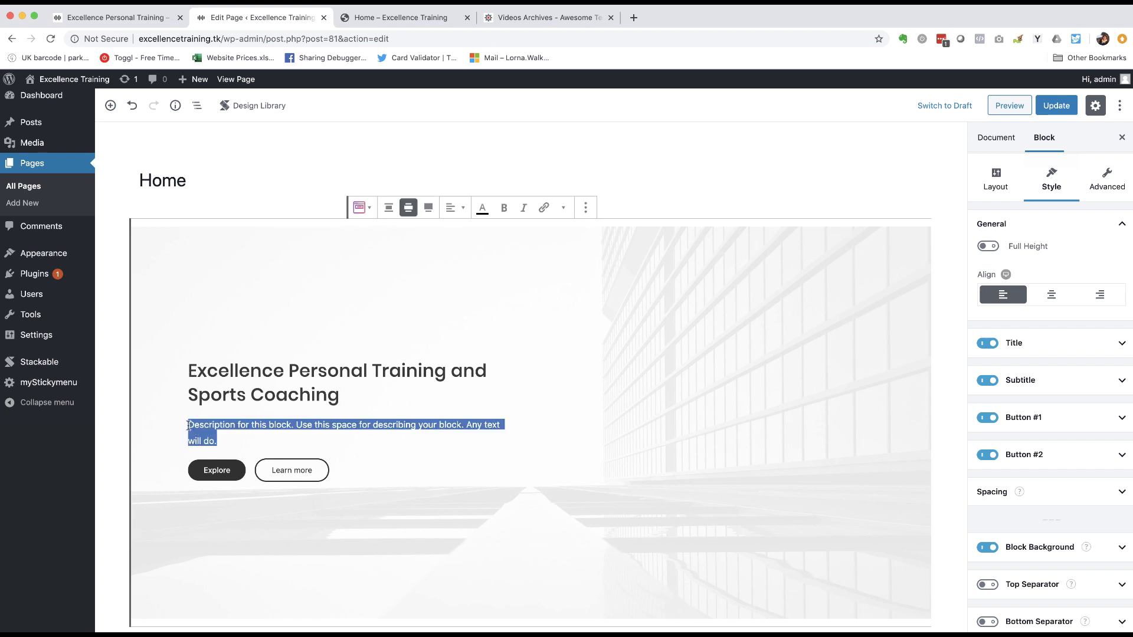
text(We help you to fulfil your potential and)
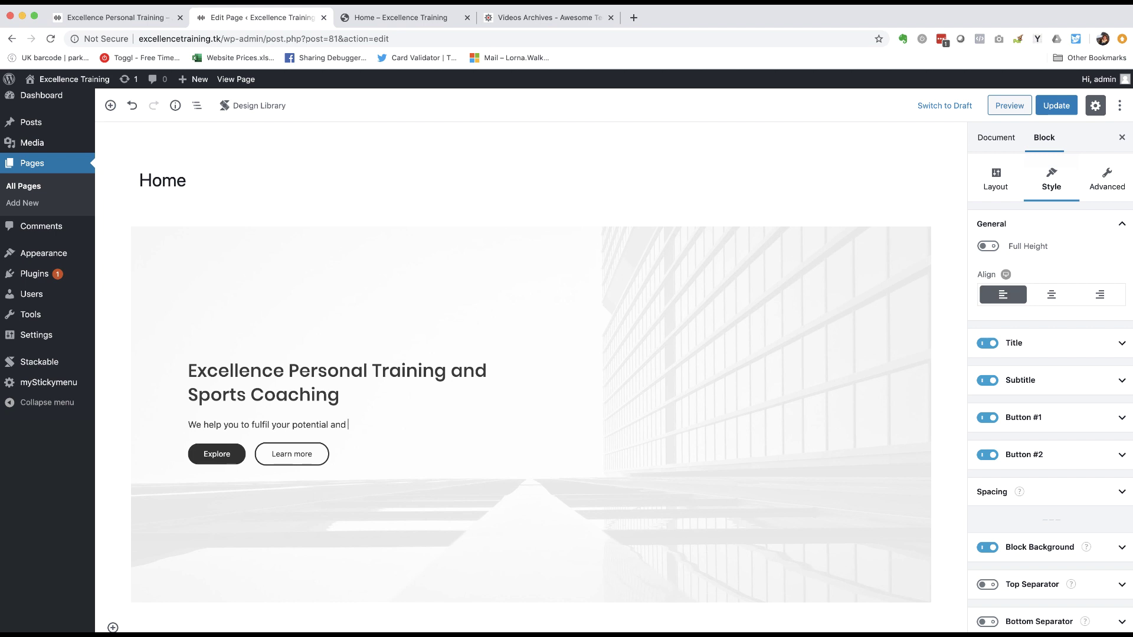
text(ome physically fit.)
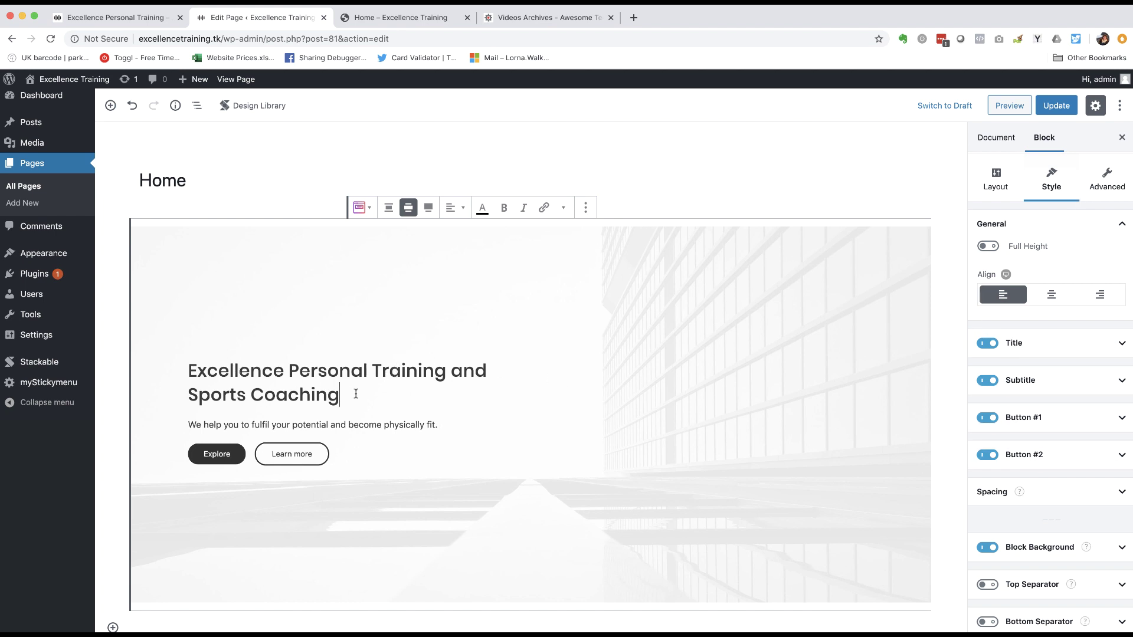
drag(355, 394, 206, 371)
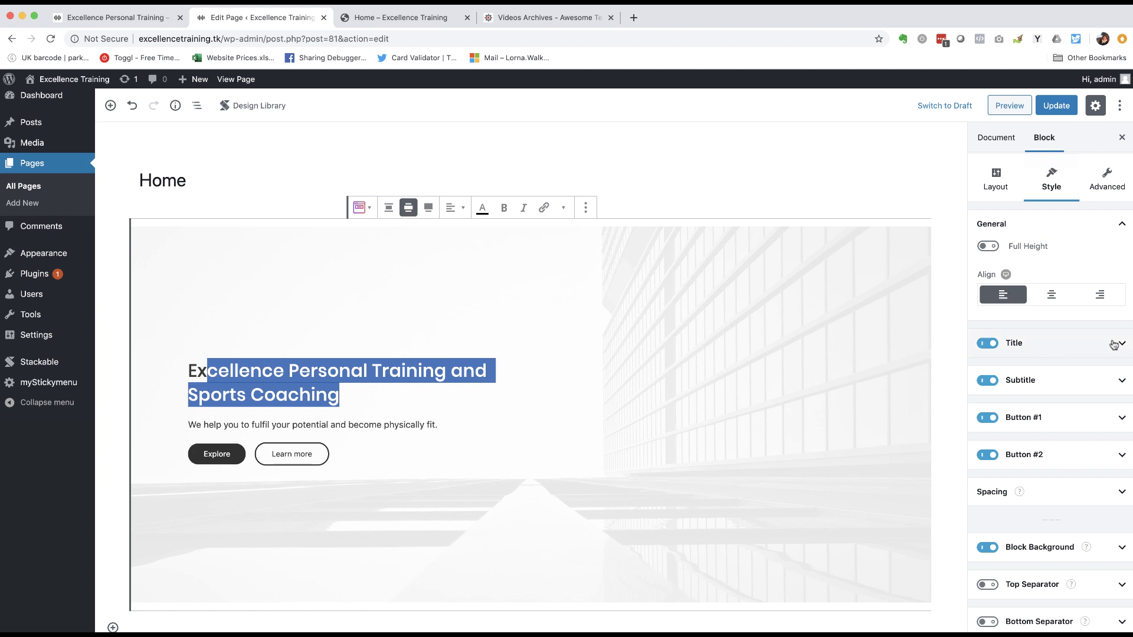
- Try the title's visibility and colour options, settling on a black header title
click(985, 344)
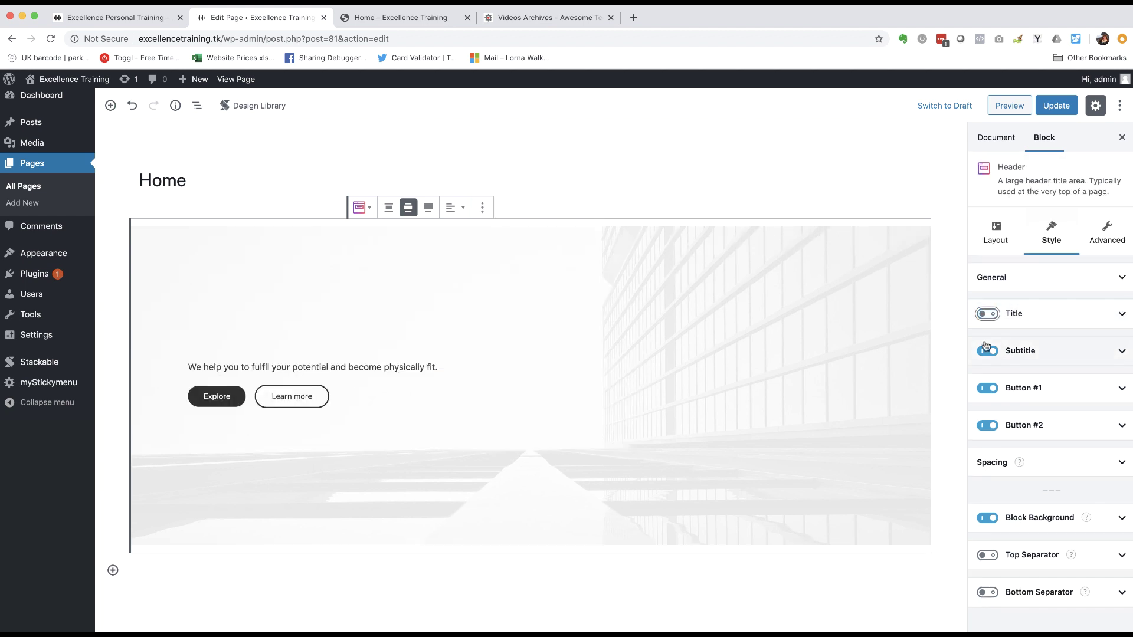
click(991, 315)
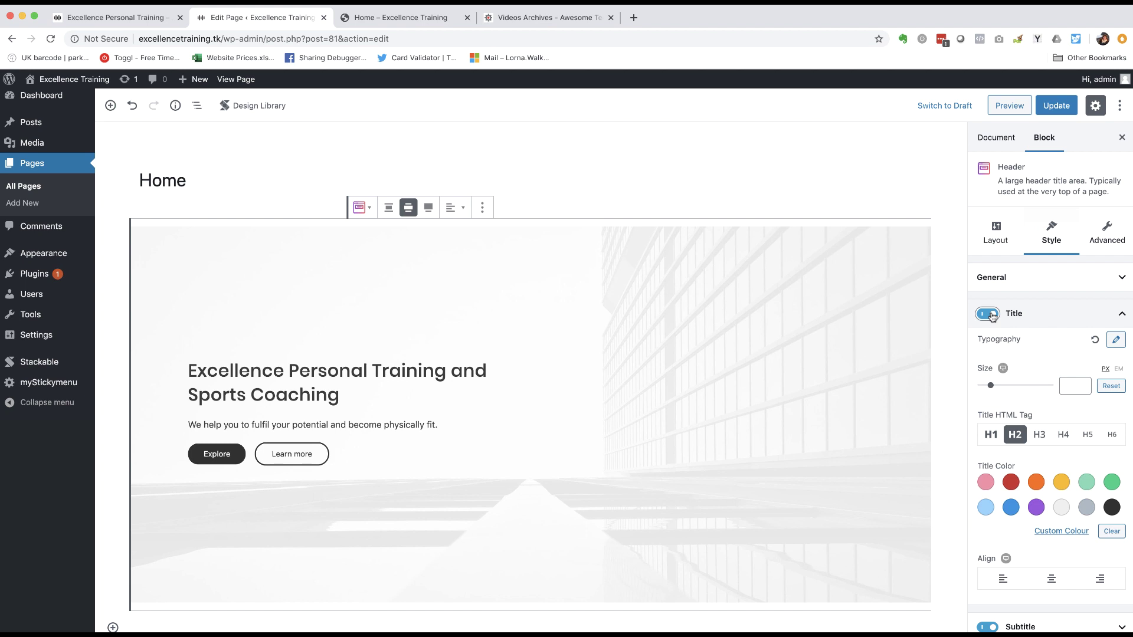
click(1124, 315)
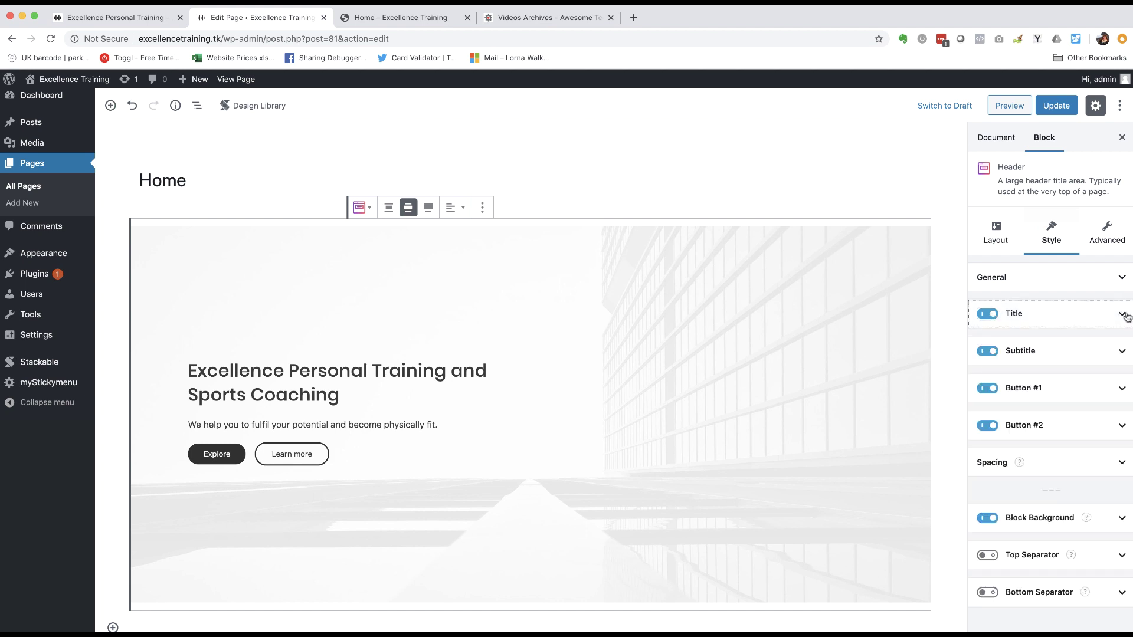
click(1125, 315)
scroll(1028, 348, down, 2)
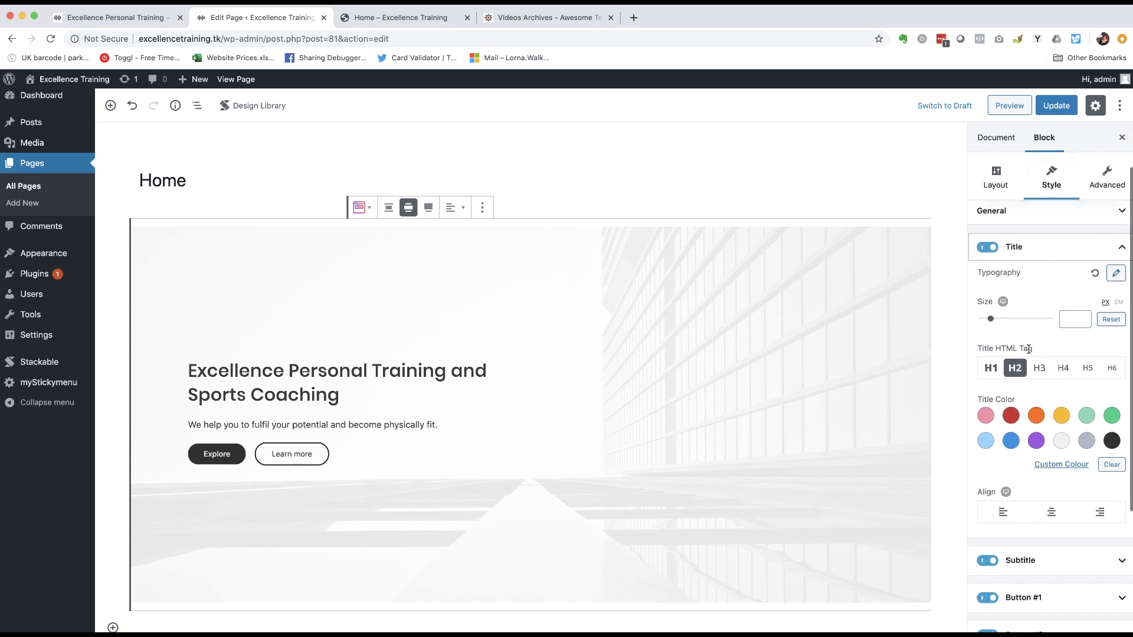
click(1010, 417)
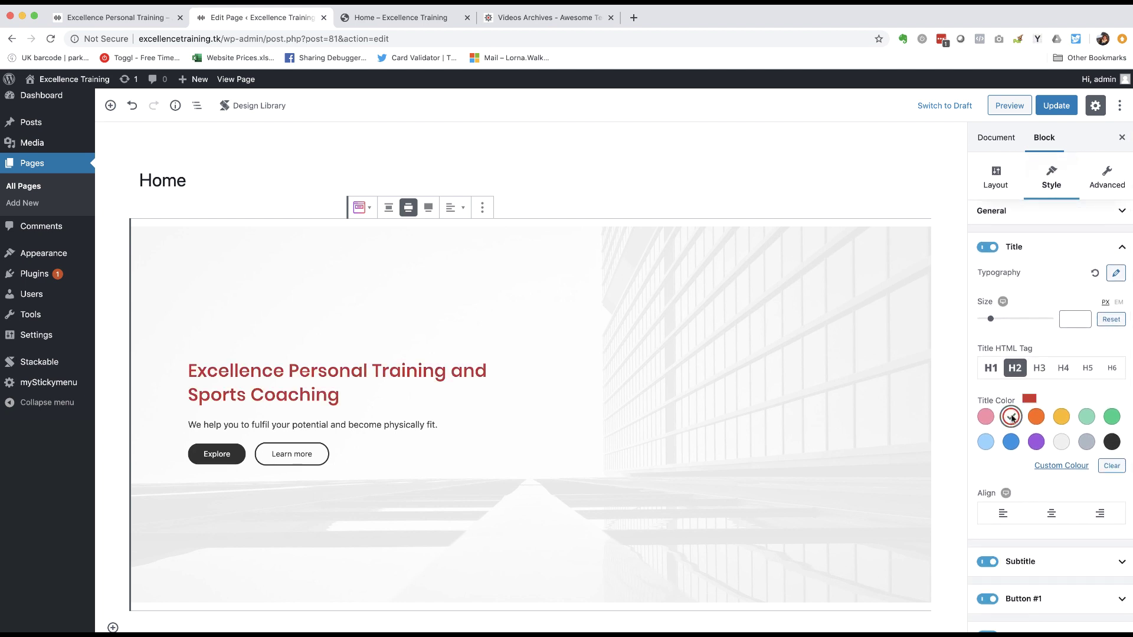
click(1112, 442)
- Try centre and right alignments, leaving the header title left-aligned
scroll(1067, 395, down, 2)
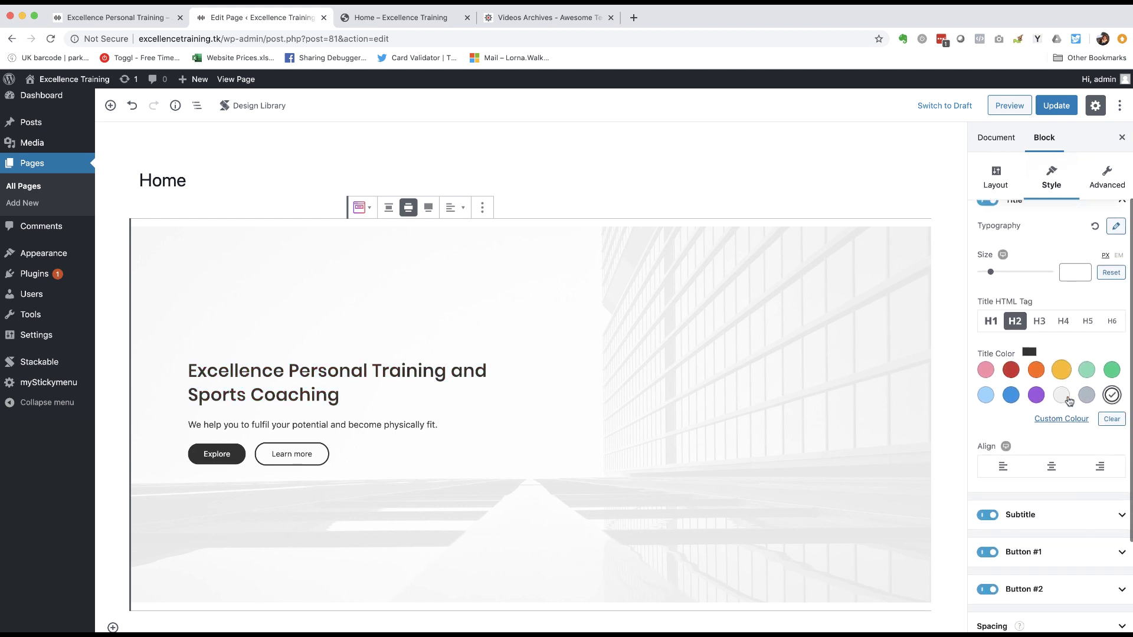
scroll(1067, 396, down, 3)
click(1053, 398)
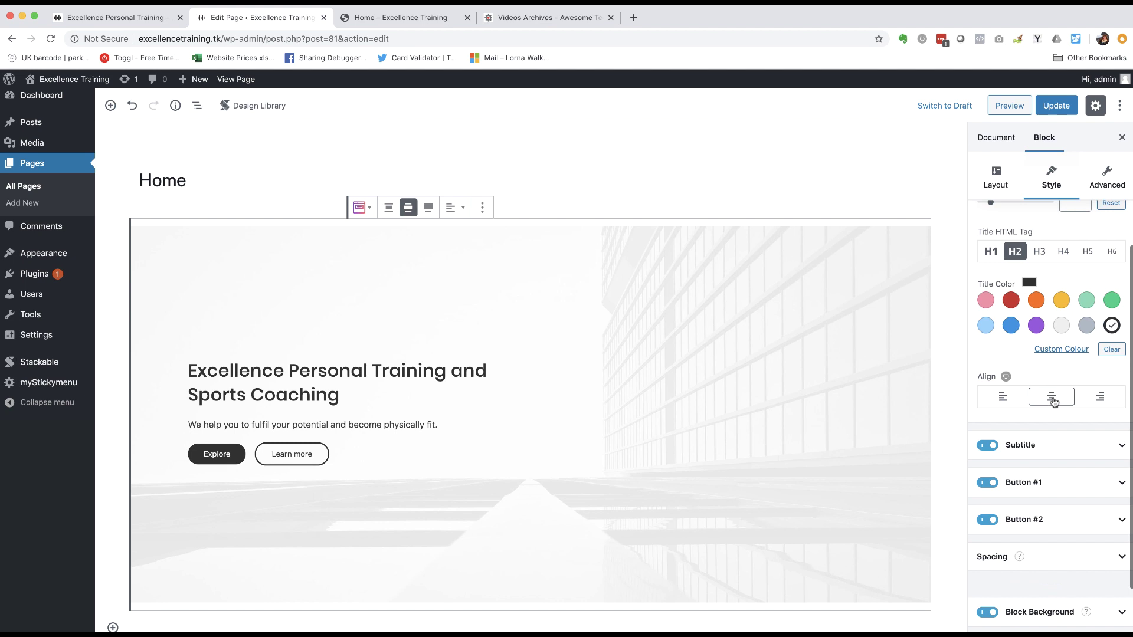
click(1115, 399)
click(1004, 398)
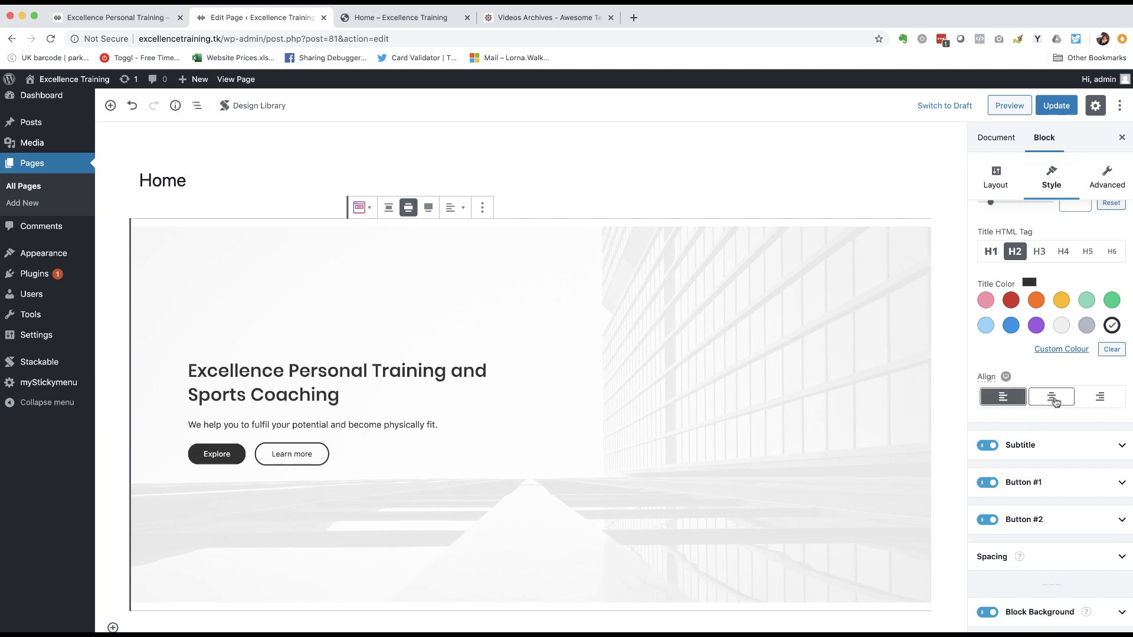
click(1051, 400)
click(1003, 398)
- Switch off Button #2 so only the Explore button remains
click(1045, 448)
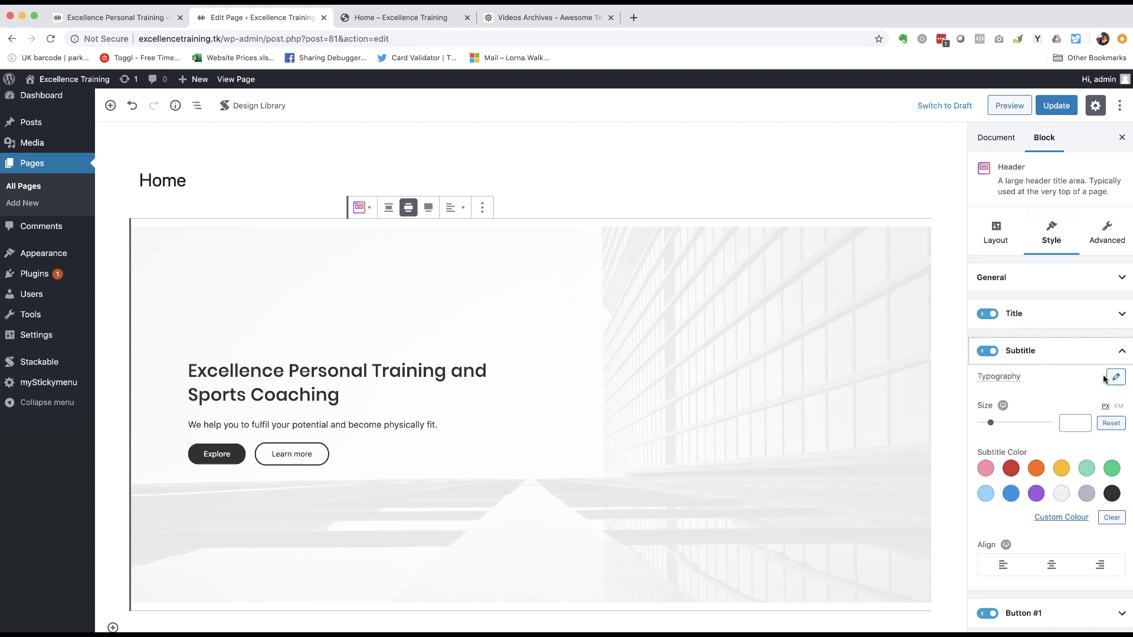
scroll(1045, 396, down, 5)
scroll(1046, 396, down, 1)
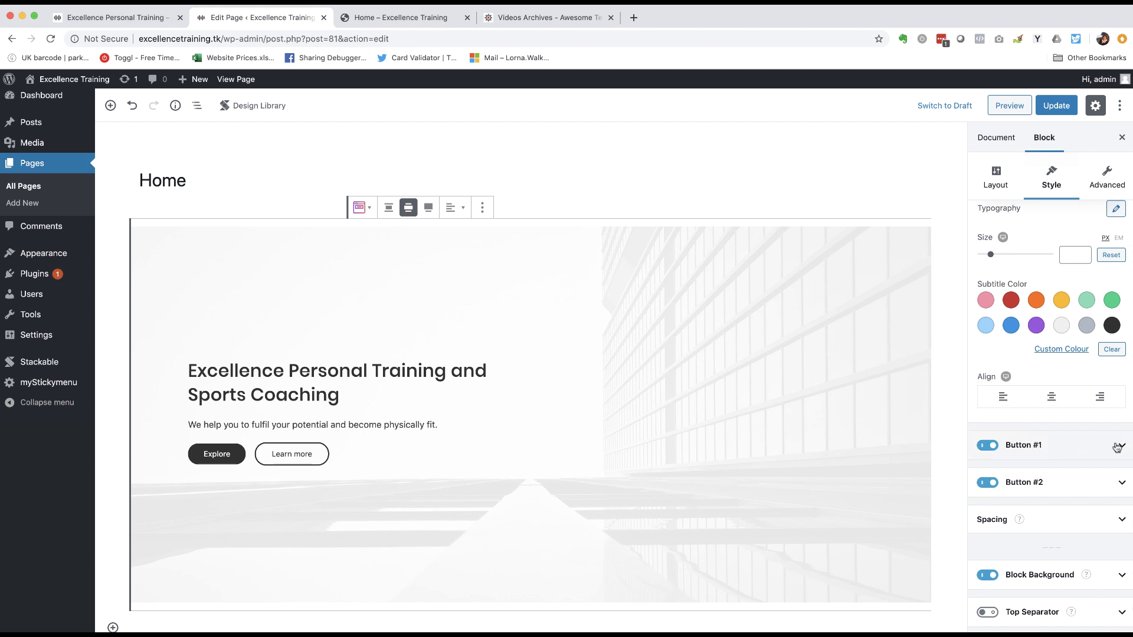
click(987, 482)
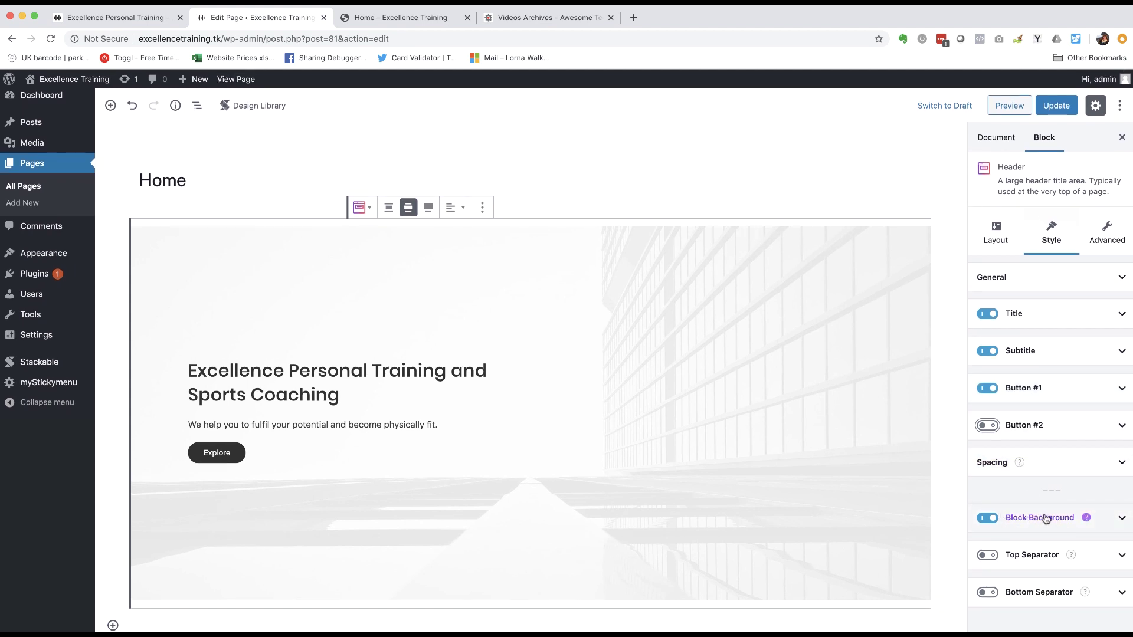
- Set the mountain-lake photo yui5vfkhuzs.jpg as the header's Block Background image
click(1123, 521)
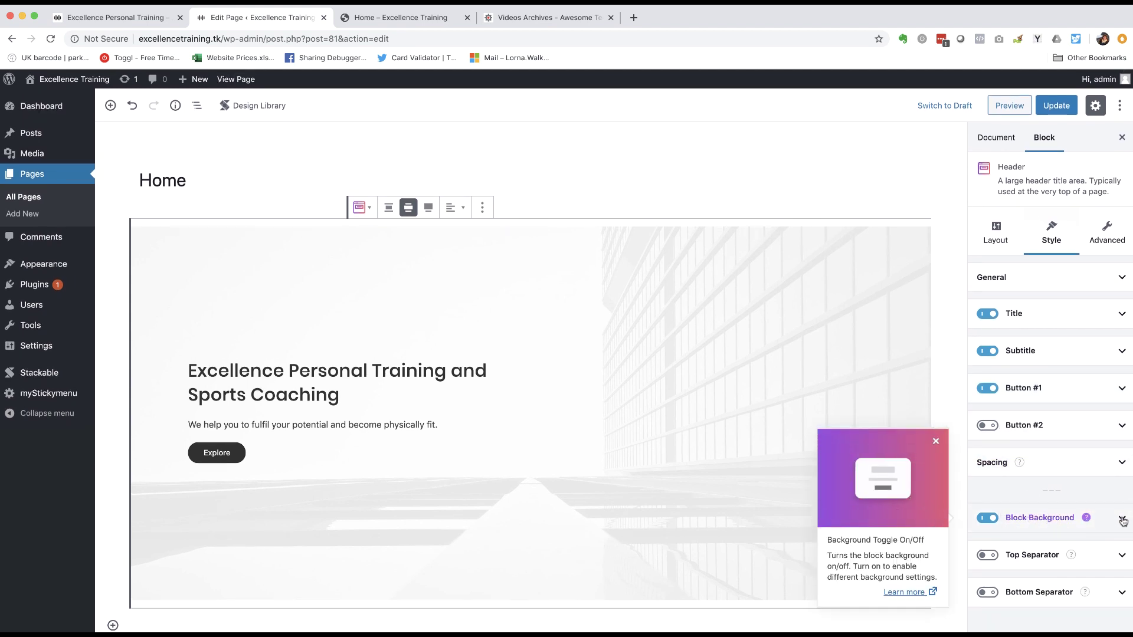
click(936, 441)
click(1116, 522)
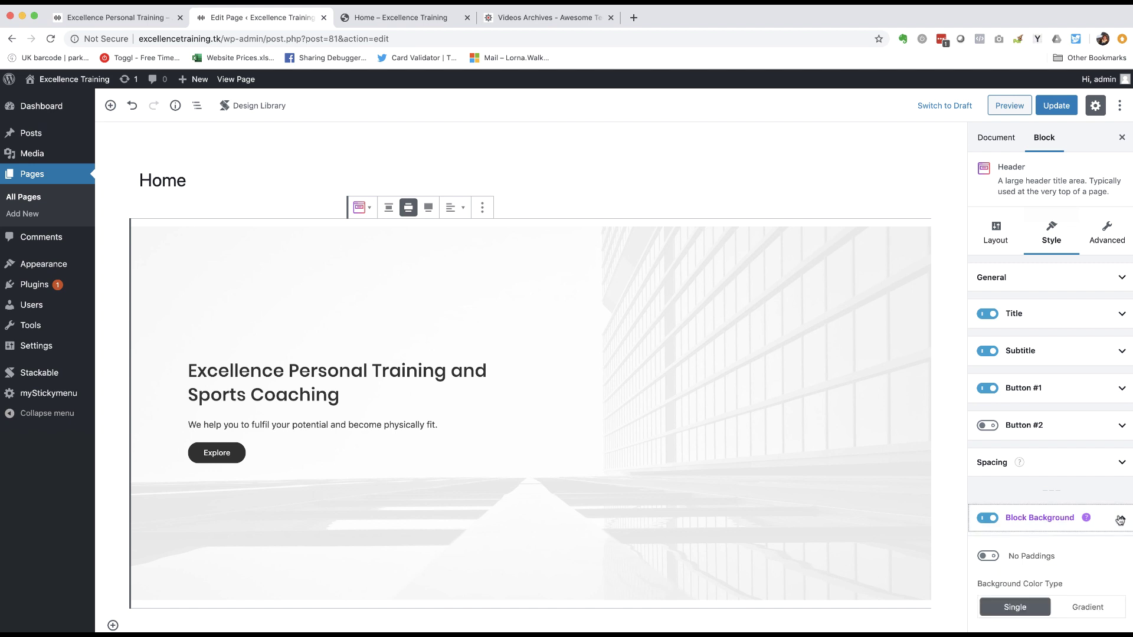
scroll(1056, 458, down, 5)
scroll(1060, 459, down, 3)
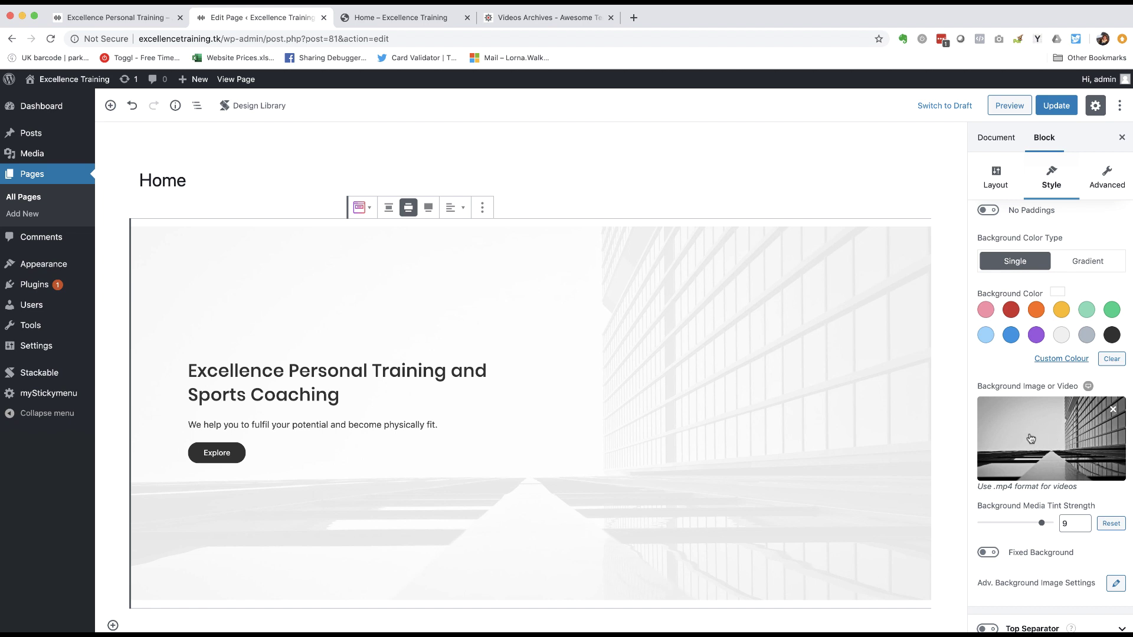
click(1030, 438)
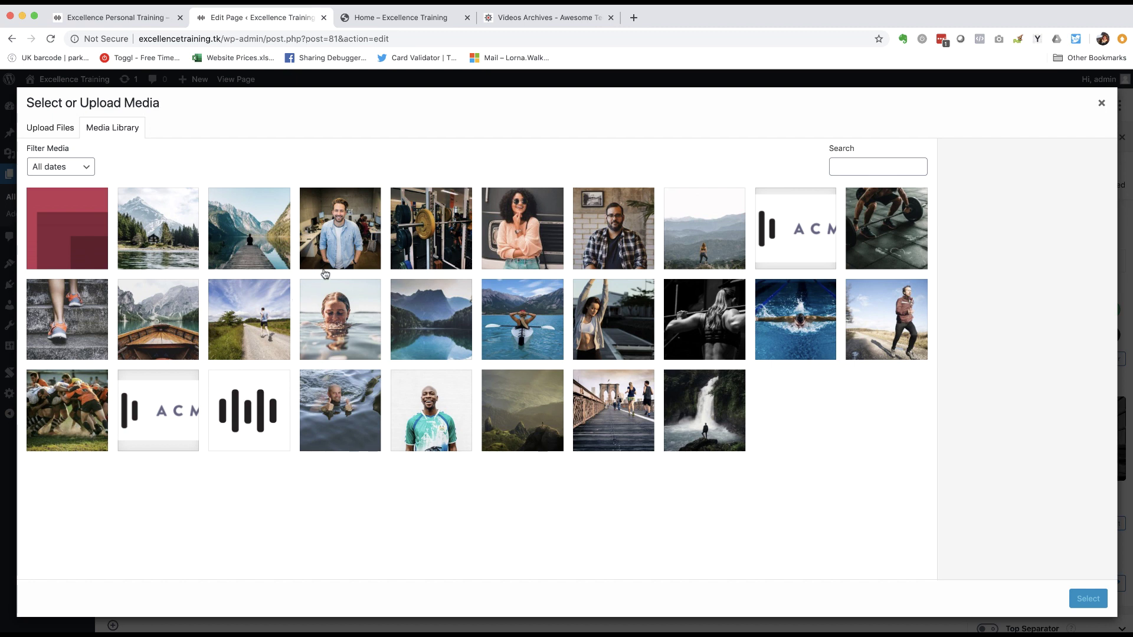
click(255, 224)
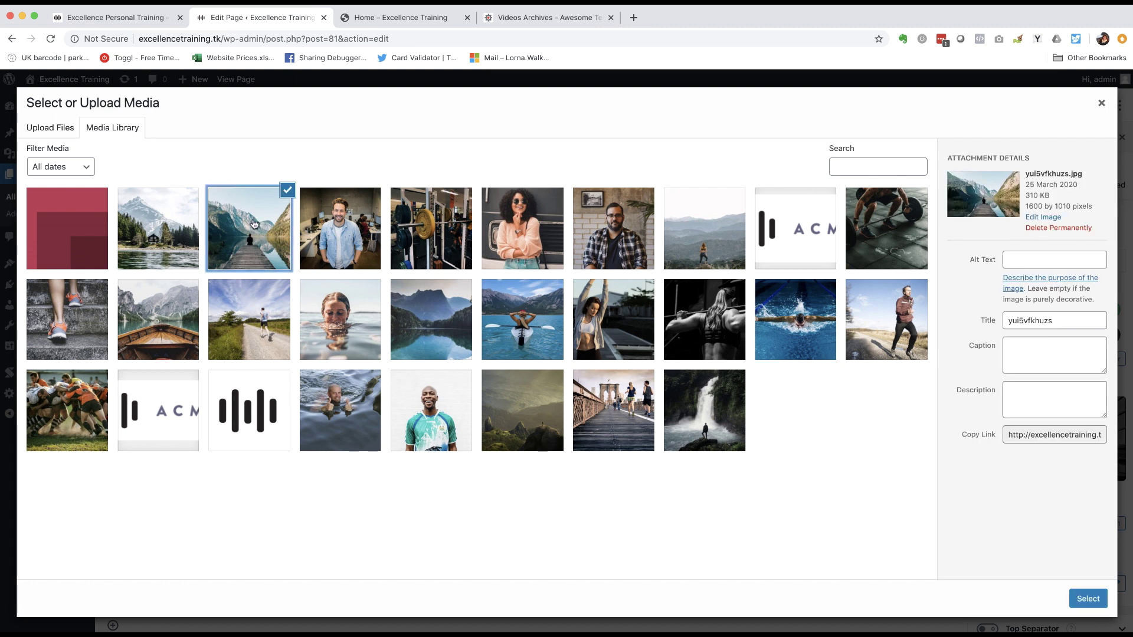
click(1092, 600)
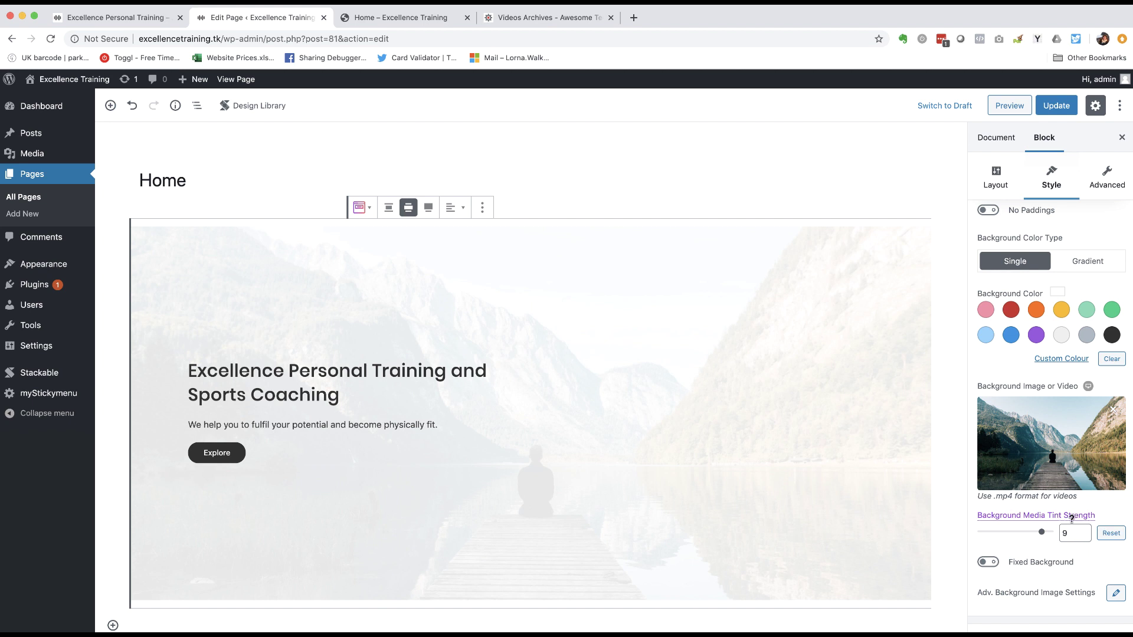
- Set the background tint strength to 0 and turn on Fixed Background
mouse_move(1071, 518)
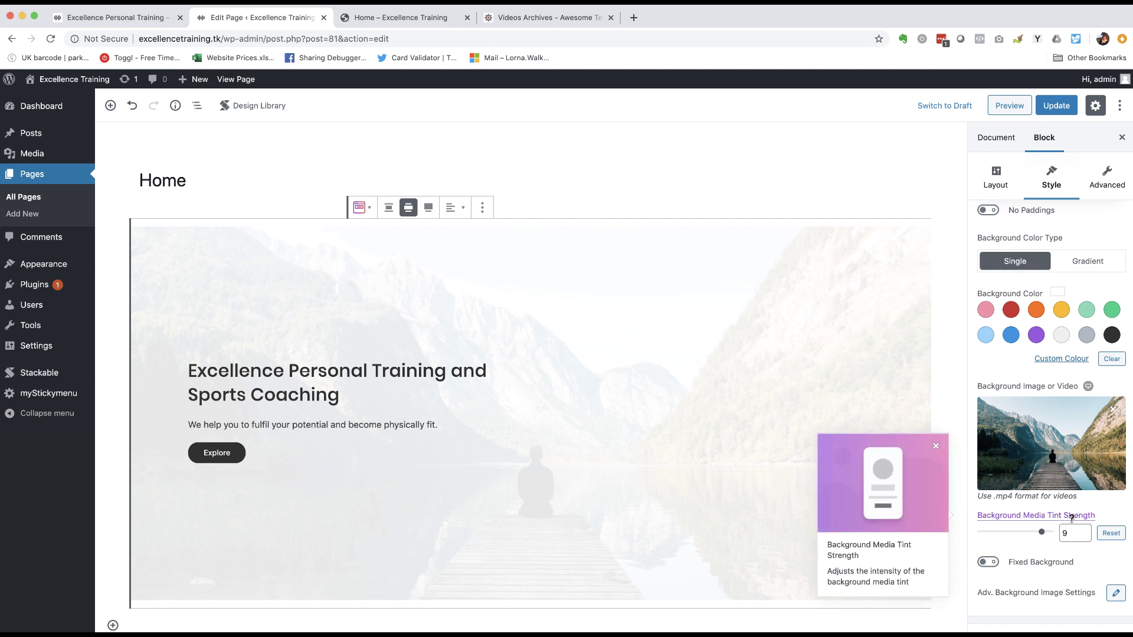
click(936, 447)
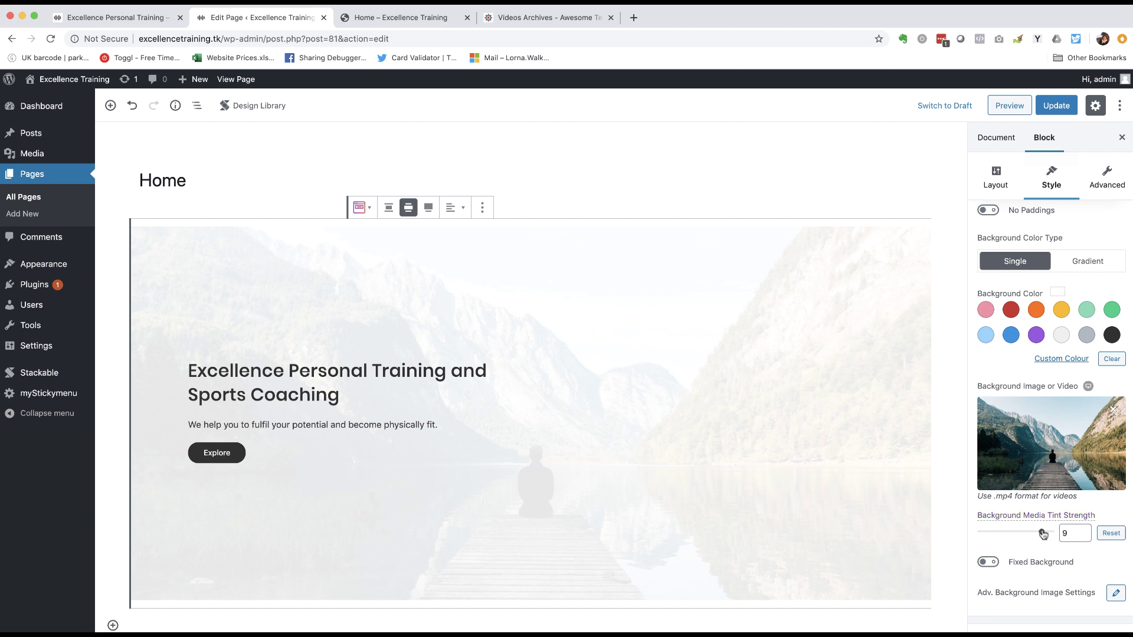
drag(1043, 534, 983, 534)
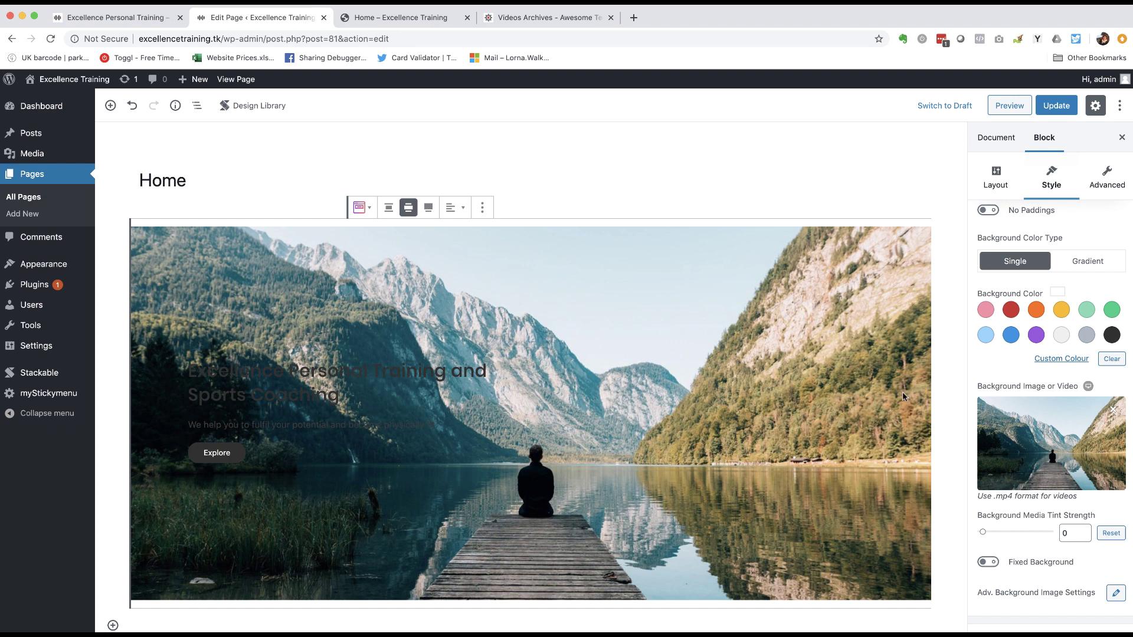
scroll(1016, 446, down, 2)
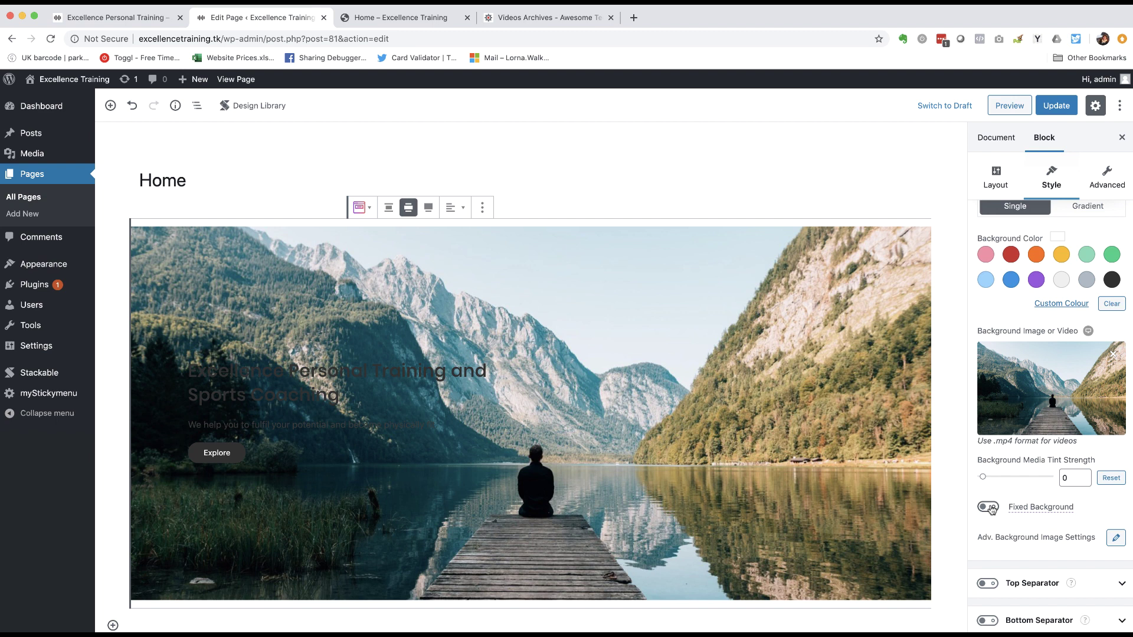
click(988, 507)
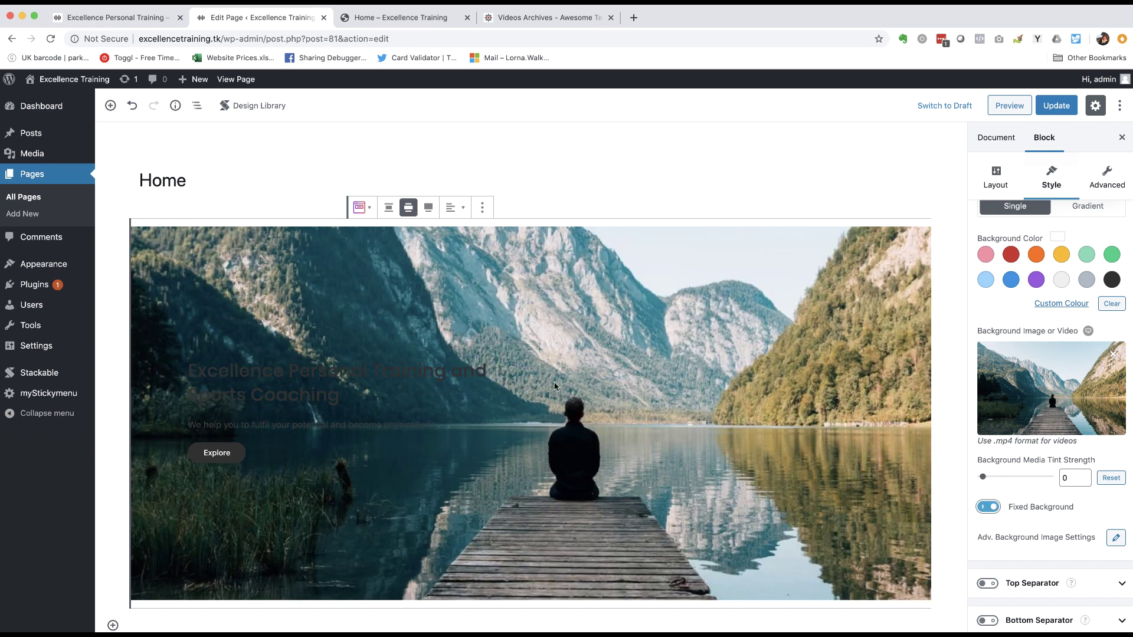
- Update the page to save the new header background
scroll(970, 326, up, 6)
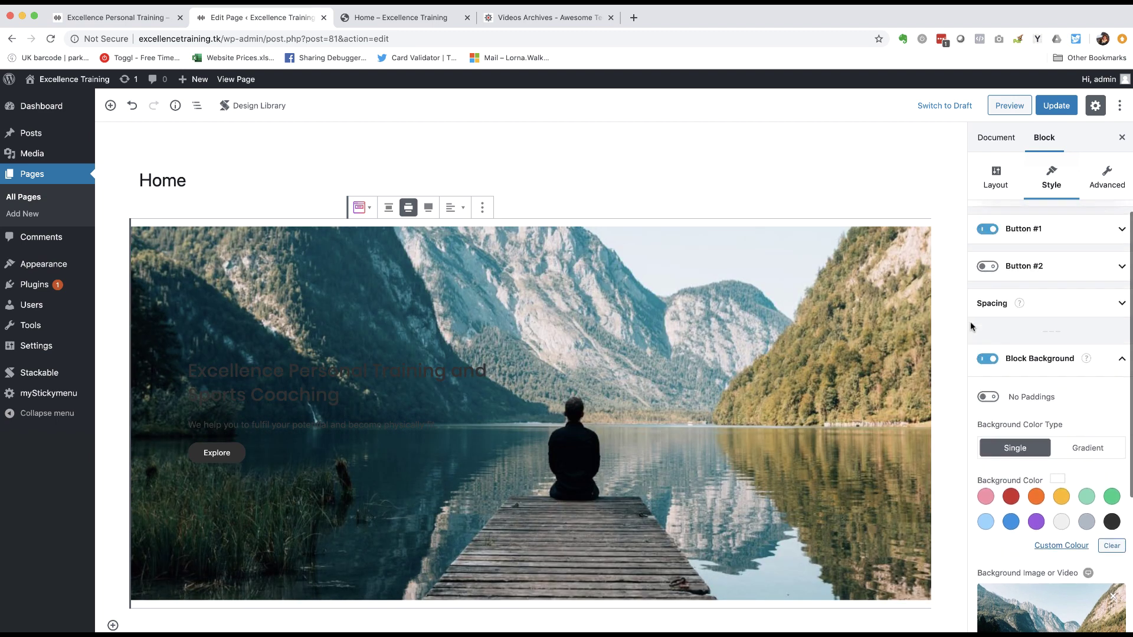
scroll(970, 321, up, 2)
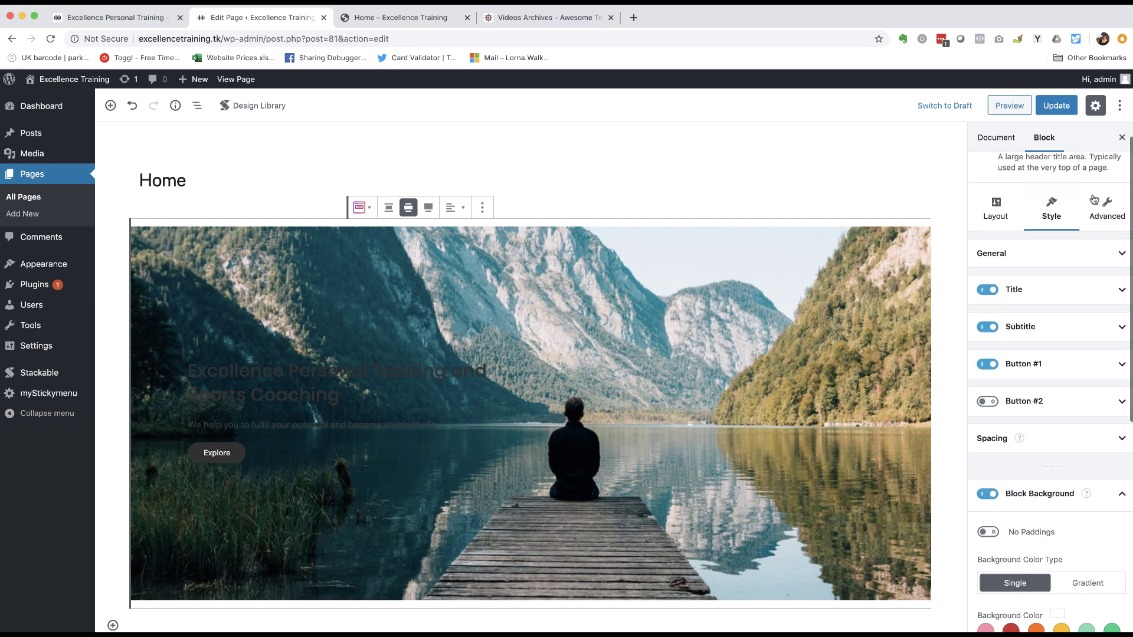
click(1058, 105)
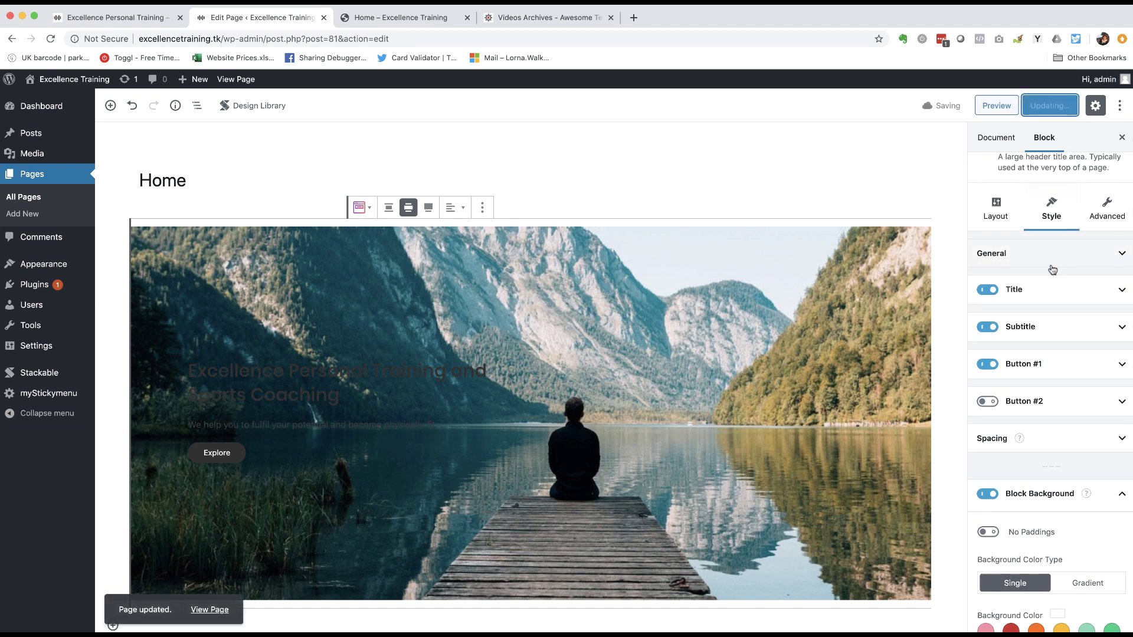
click(251, 384)
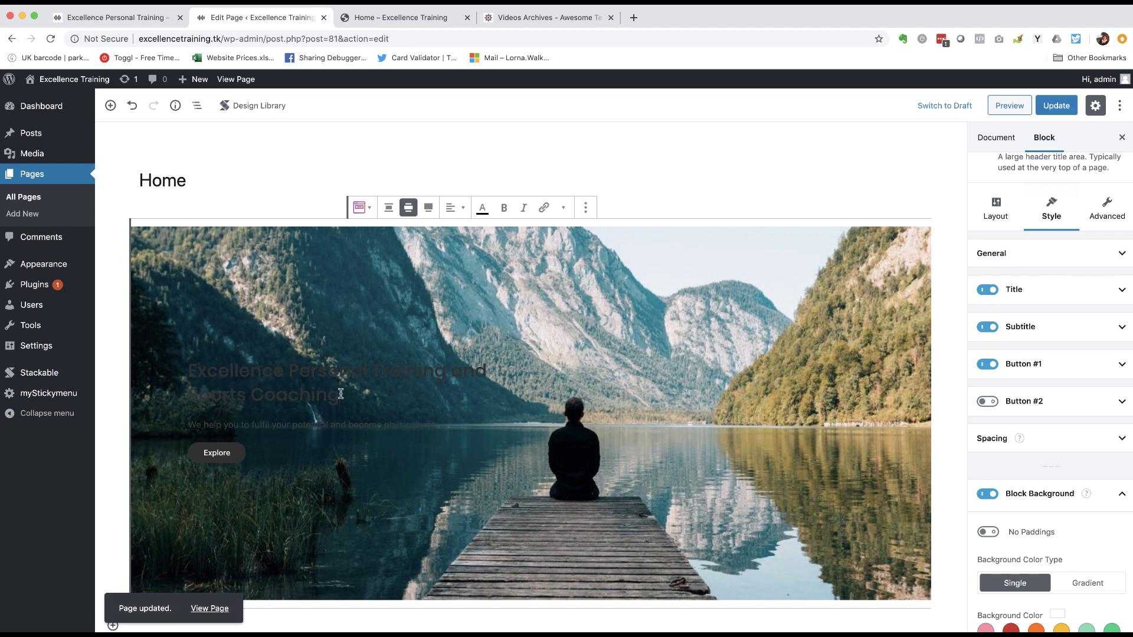
- Make the header title text Very light grey
drag(342, 394, 191, 371)
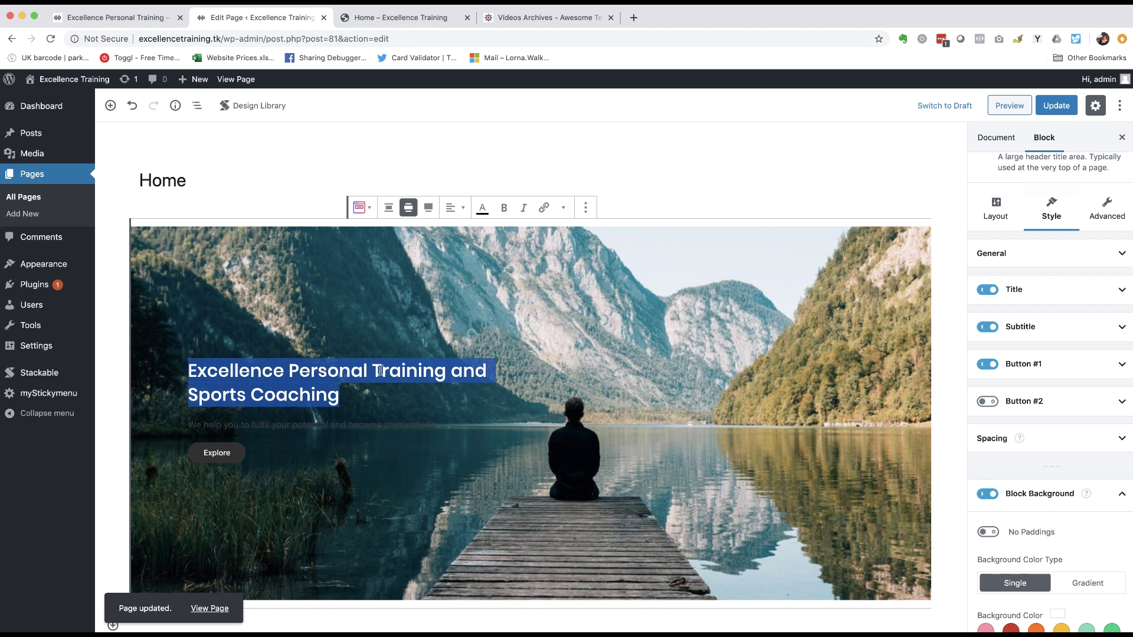
click(1124, 291)
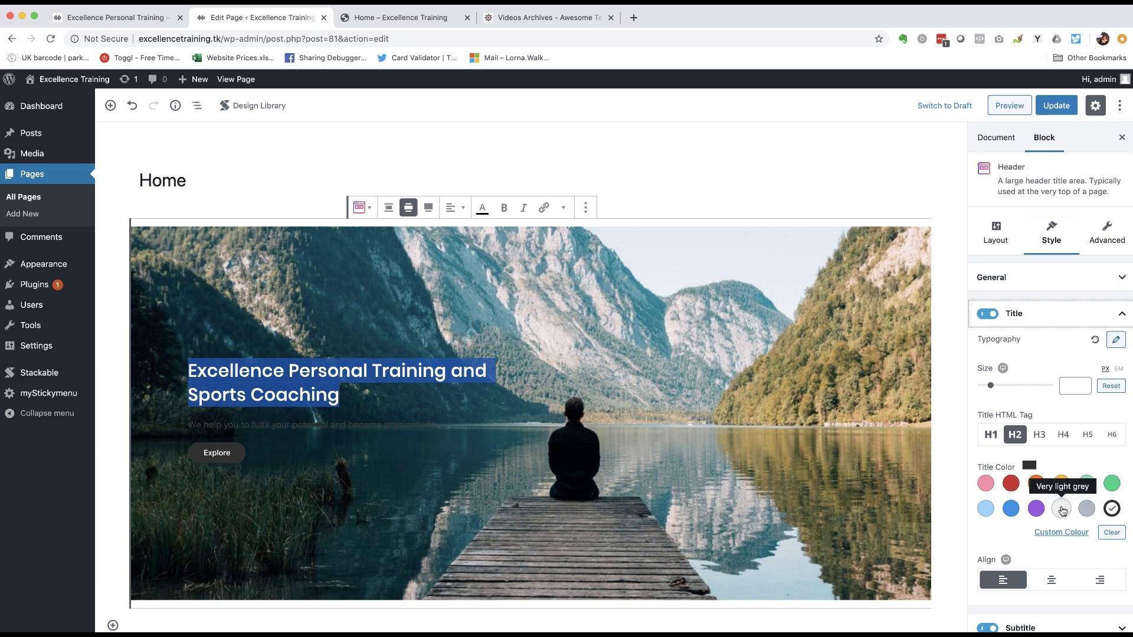
click(1063, 508)
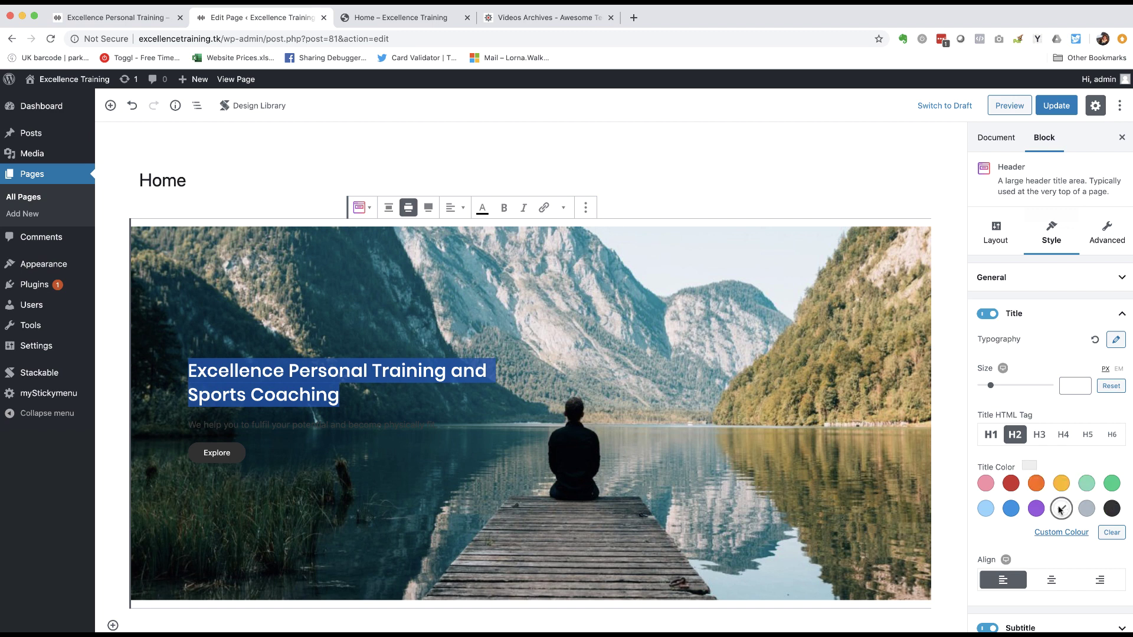
click(446, 417)
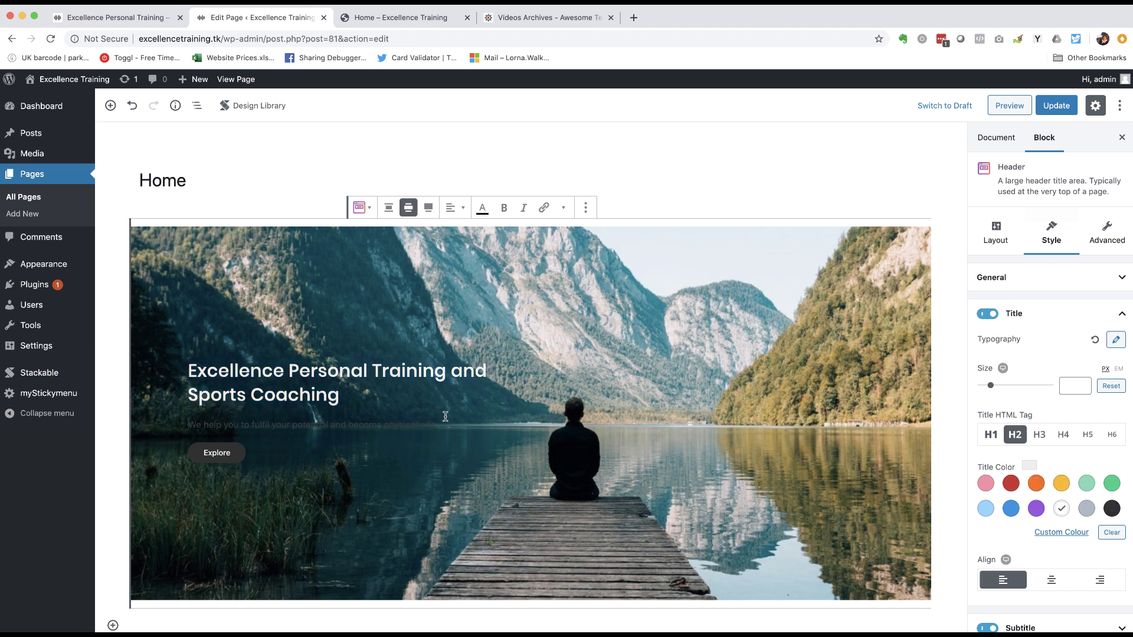
- Make the header subtitle text Very light grey as well
triple_click(285, 426)
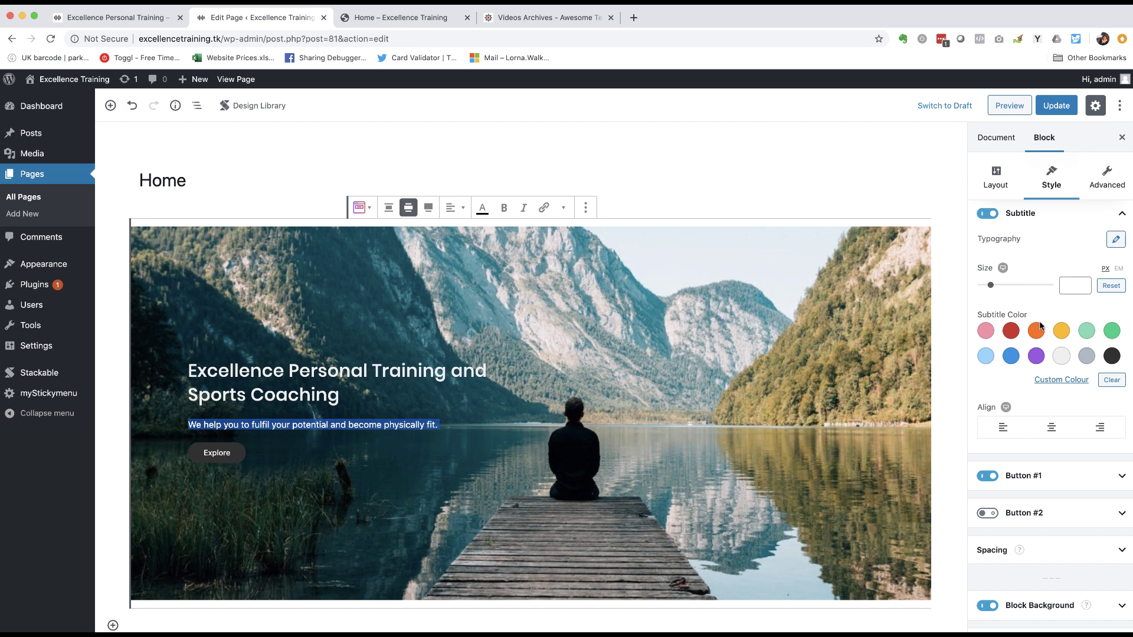
scroll(1042, 233, up, 2)
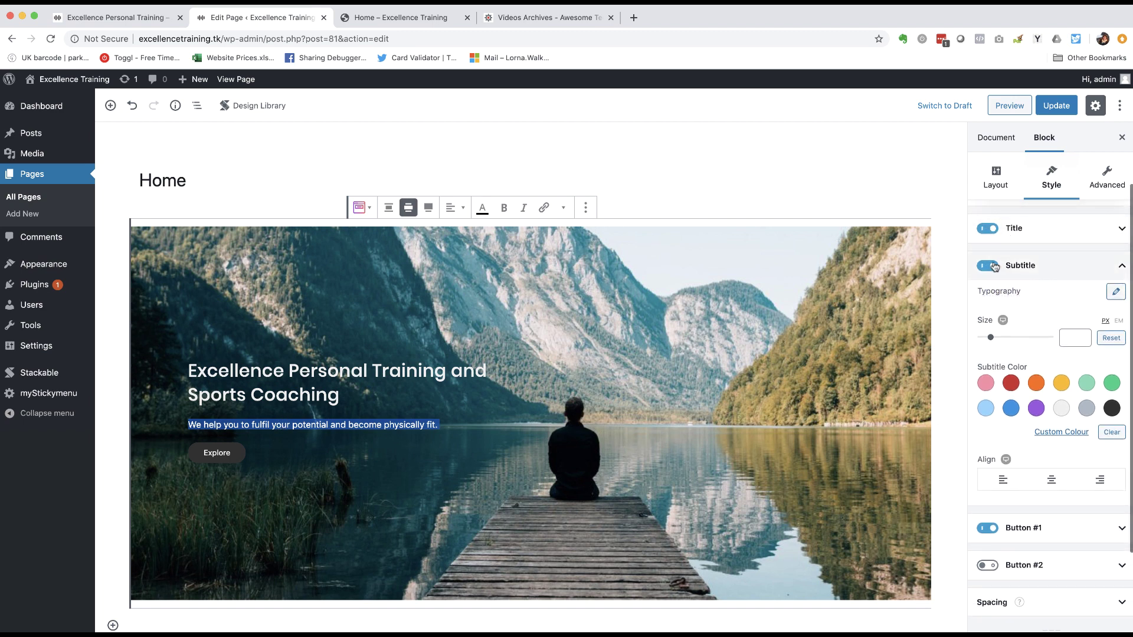
click(1062, 409)
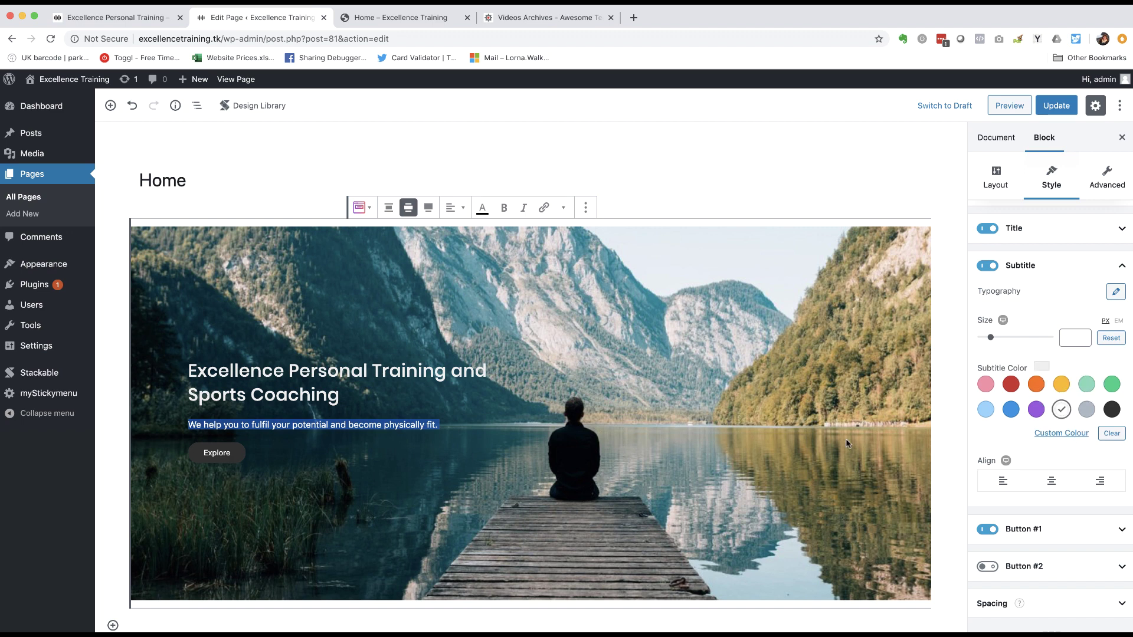
click(305, 459)
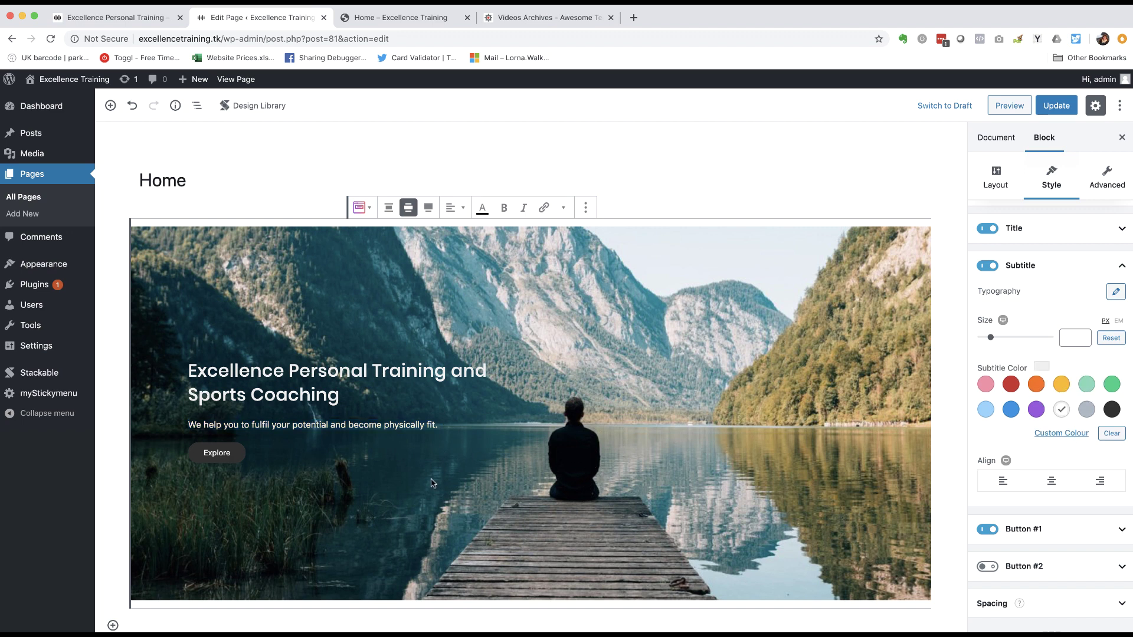
scroll(434, 483, down, 1)
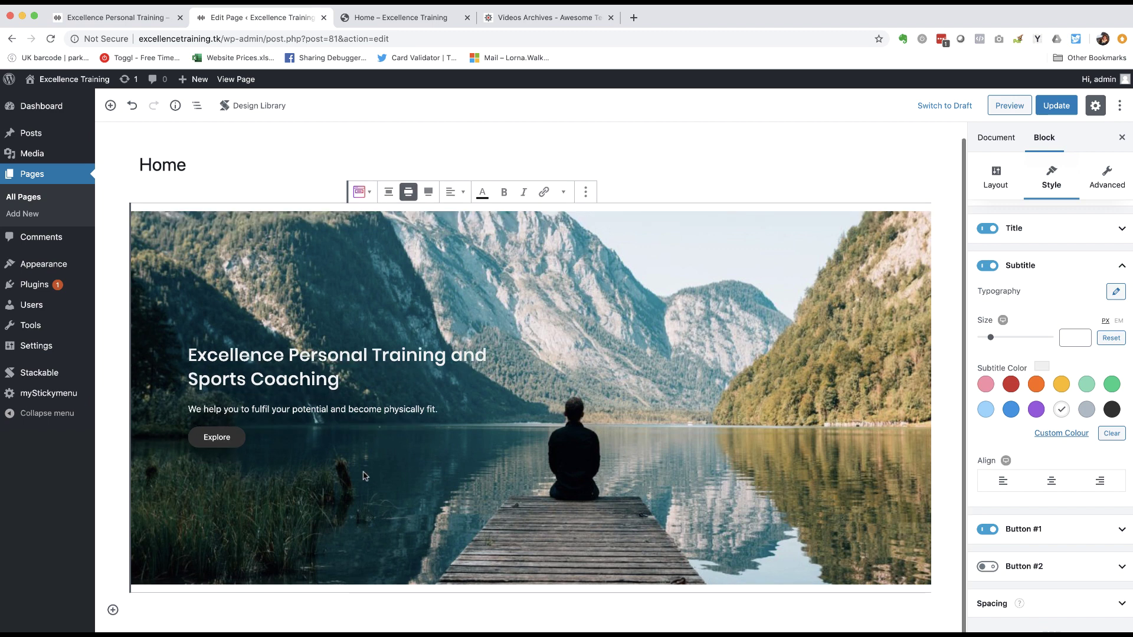
- Link the Explore button to a mailto: address for the contact e-mail
click(234, 443)
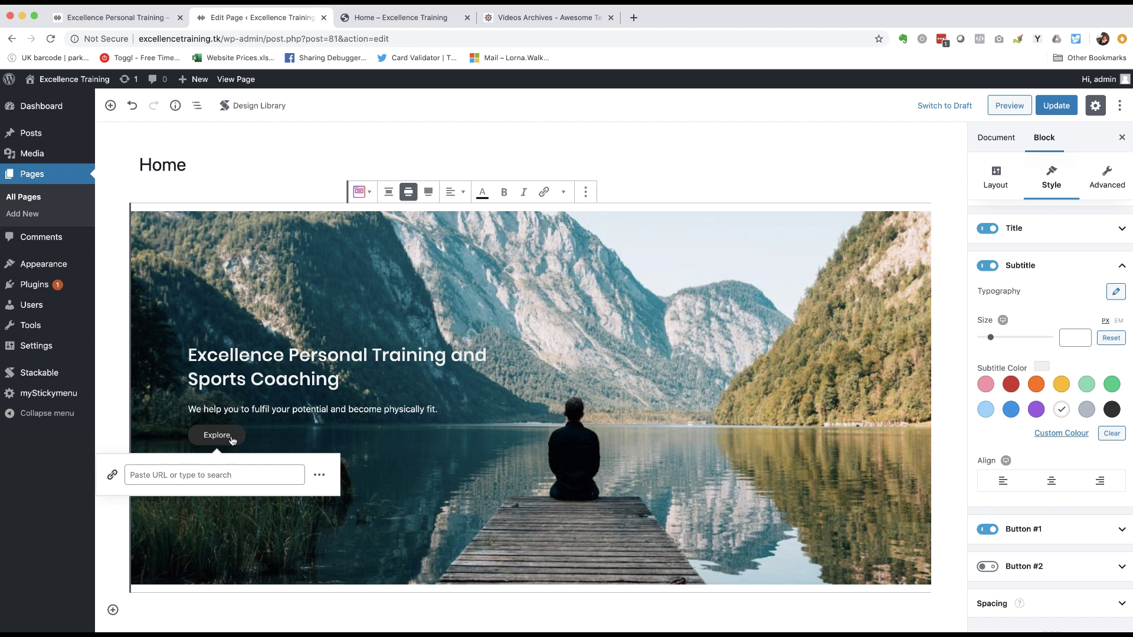
scroll(1005, 494, down, 3)
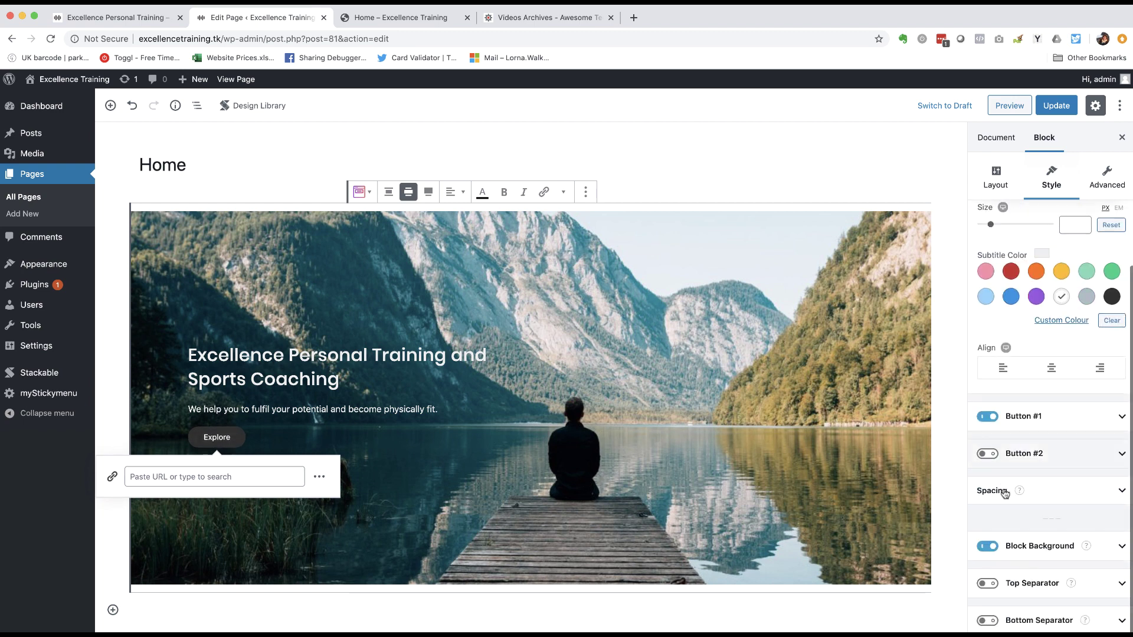
click(197, 479)
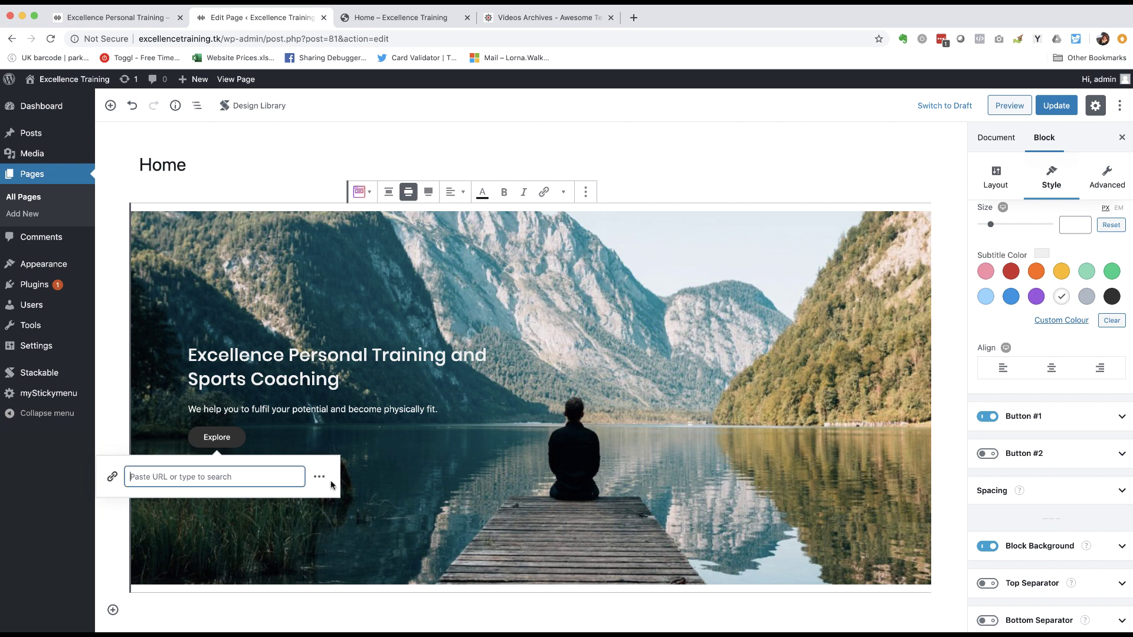
text(ser)
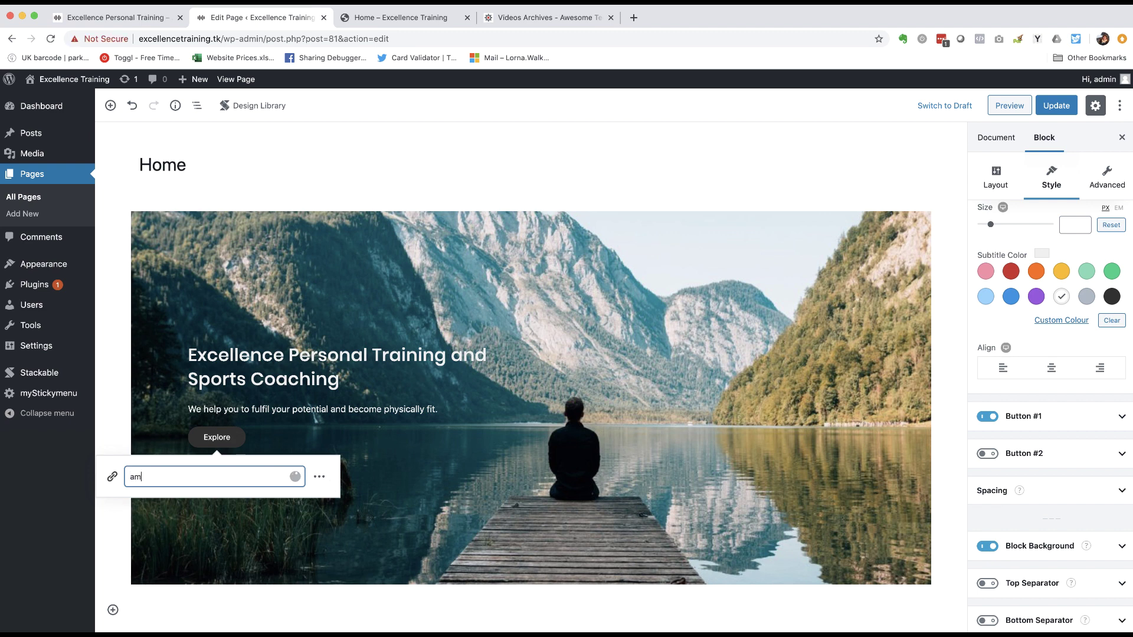
key(BackSpace)
key(BackSpace)
key(BackSpace)
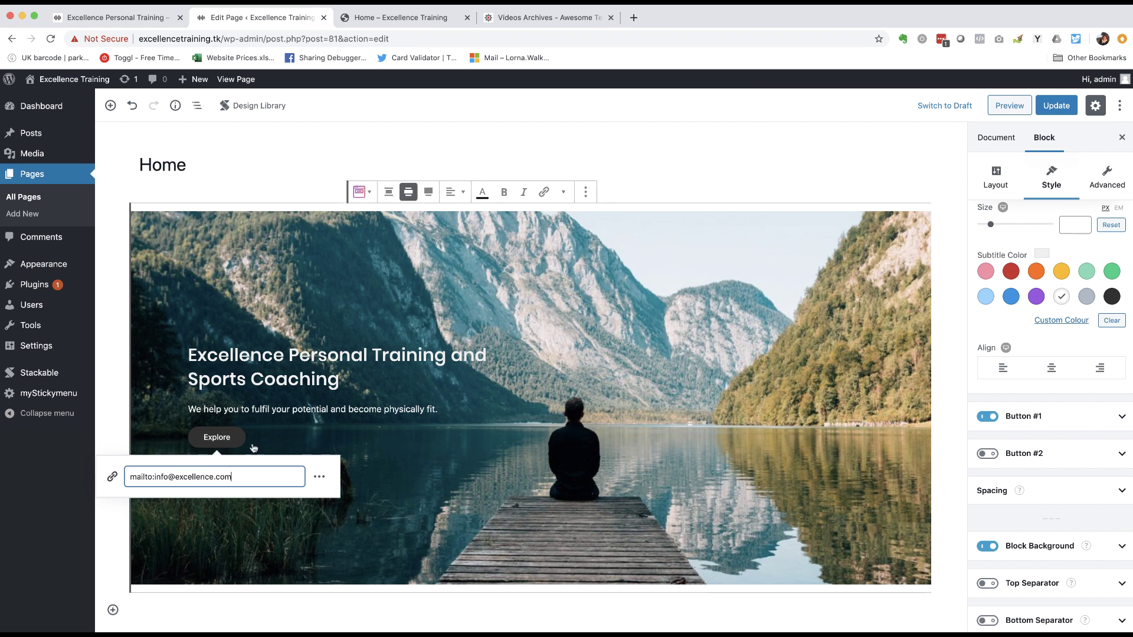
- Relabel the button from 'Explore' to 'Get in touch'
click(229, 437)
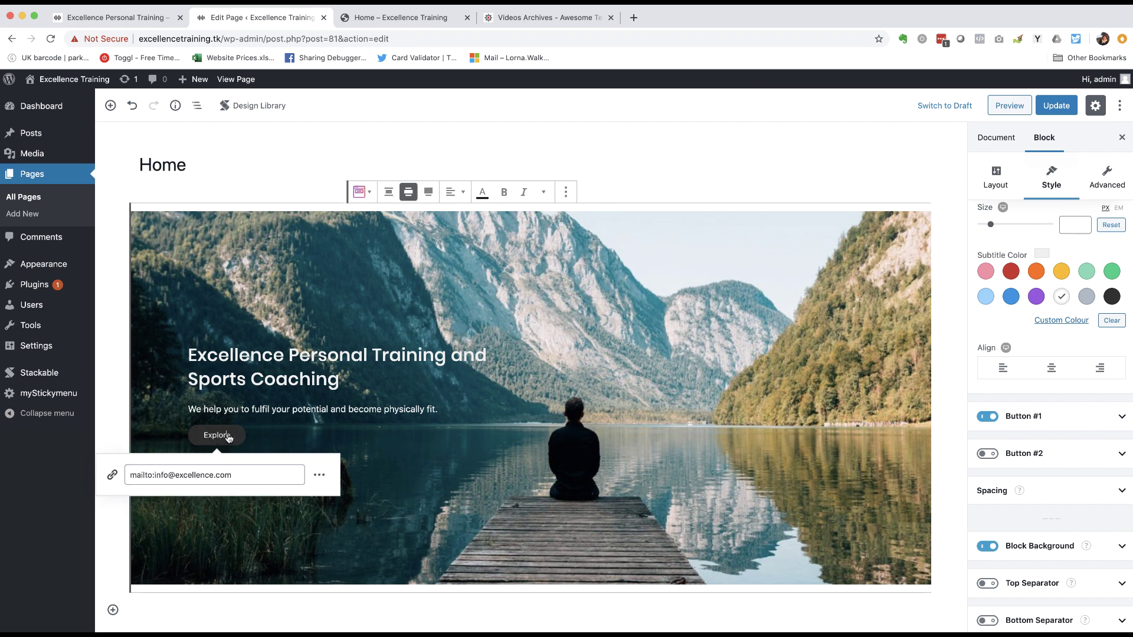
key(BackSpace)
key(BackSpace)
key(BackSpace)
key(BackSpace)
key(BackSpace)
key(BackSpace)
key(BackSpace)
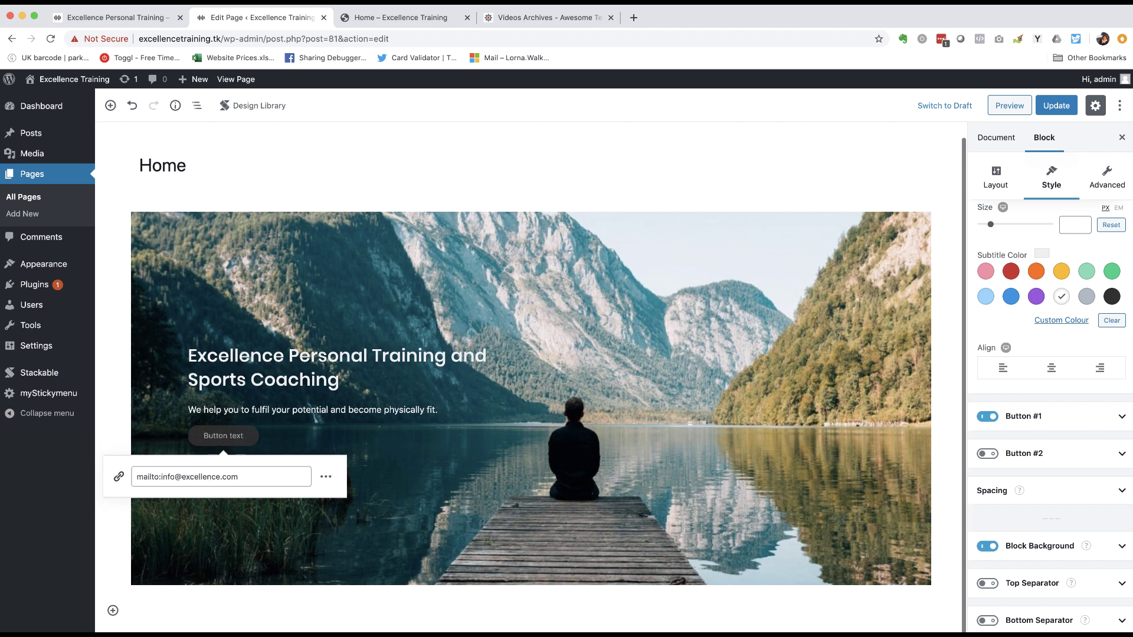
text(Get in touch)
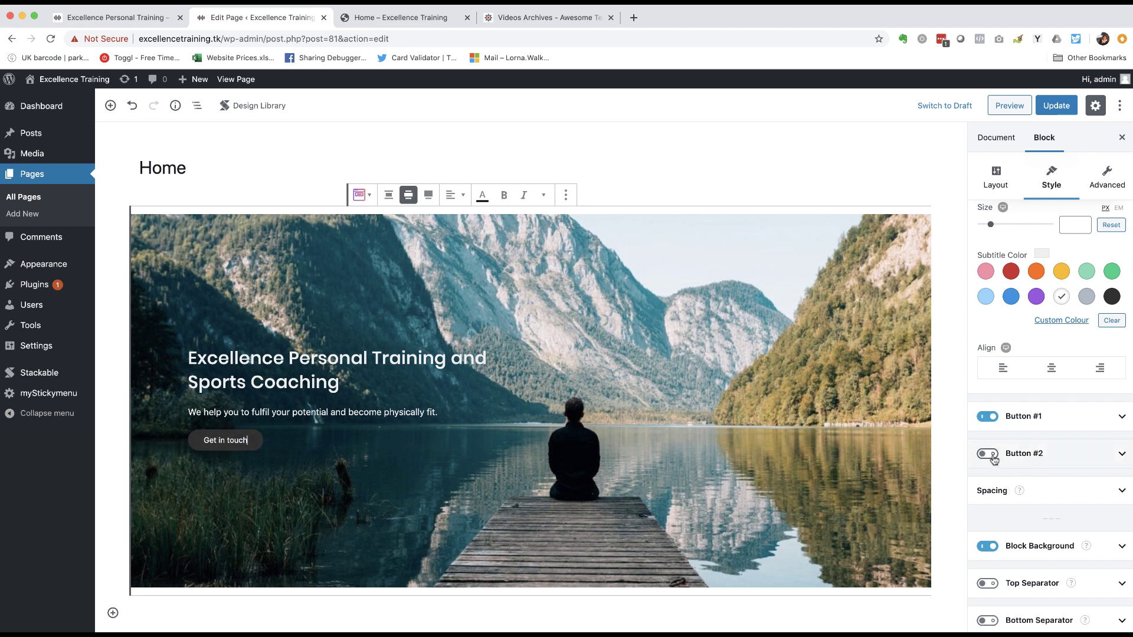
- Check Button #1's Link/URL setting, then update the Home page
click(1088, 420)
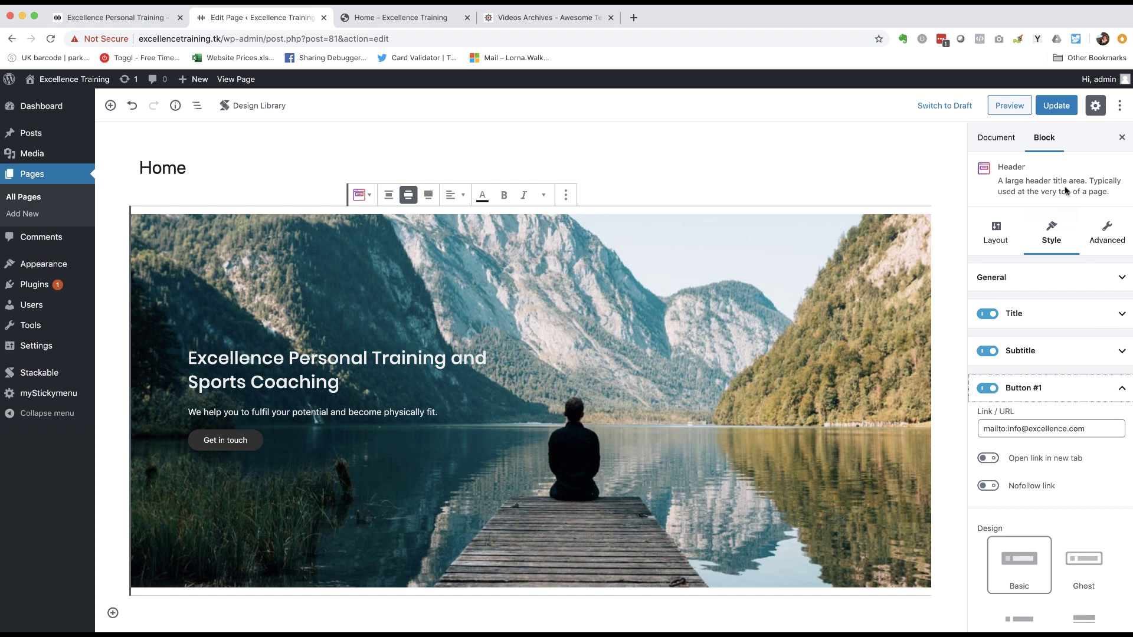
click(1056, 107)
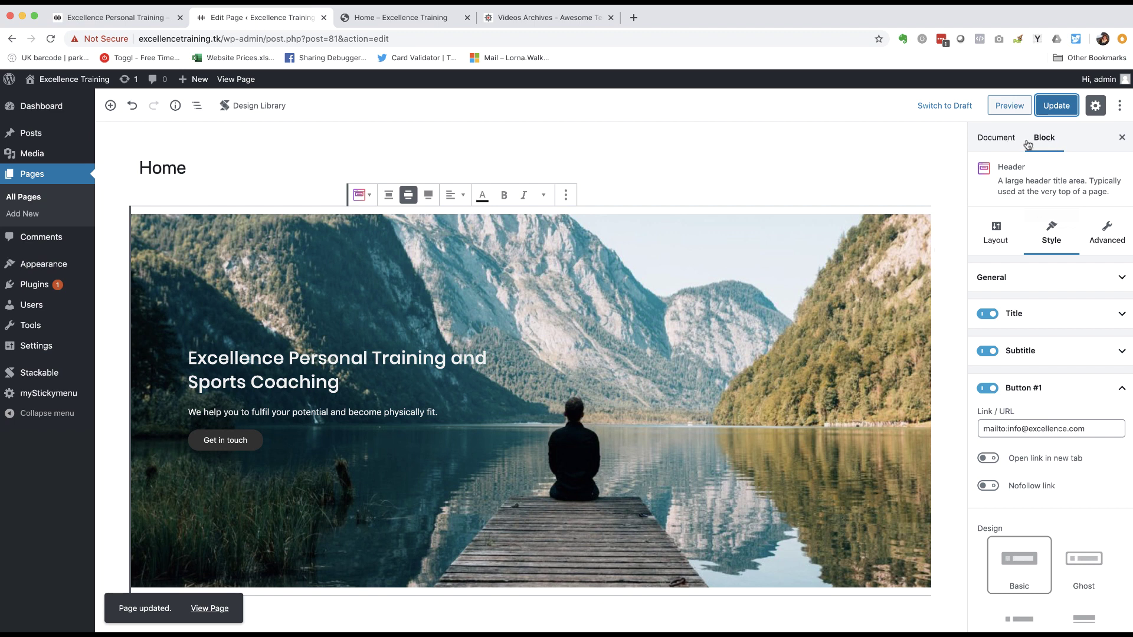
- Enable Astra's Disable Title option in the Home page's document settings and update
click(995, 139)
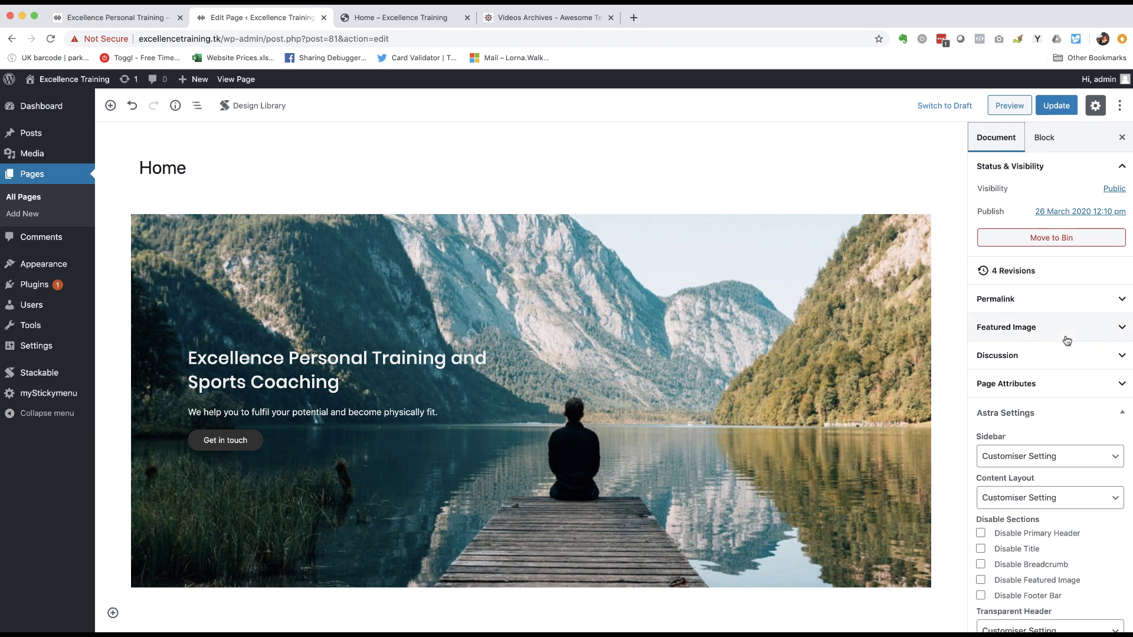
scroll(1065, 338, down, 1)
drag(191, 165, 140, 160)
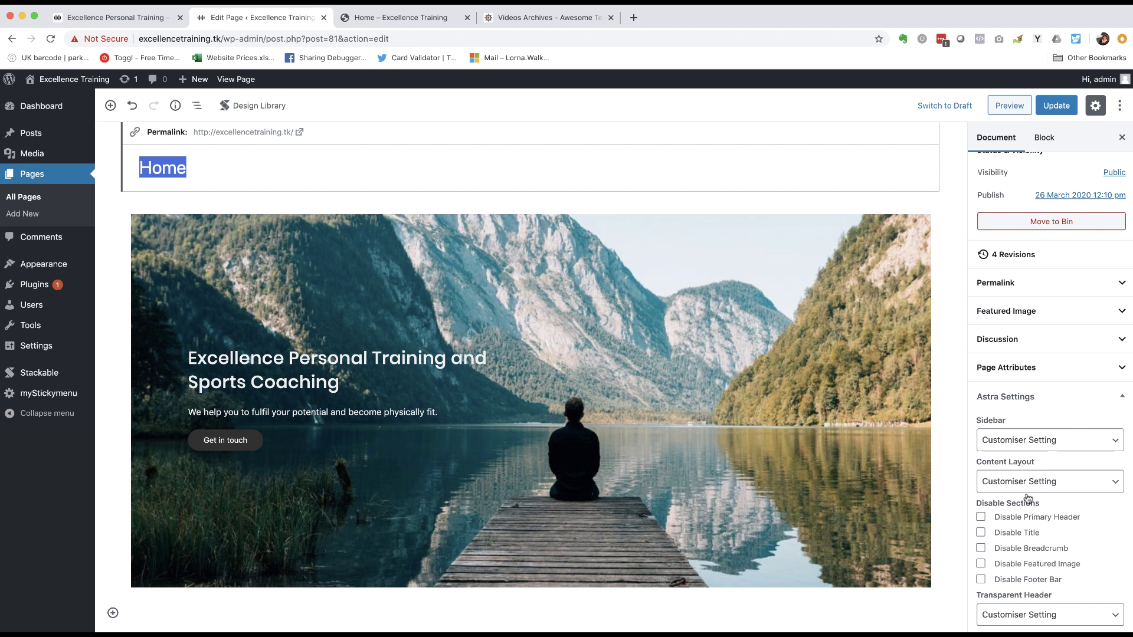
click(981, 533)
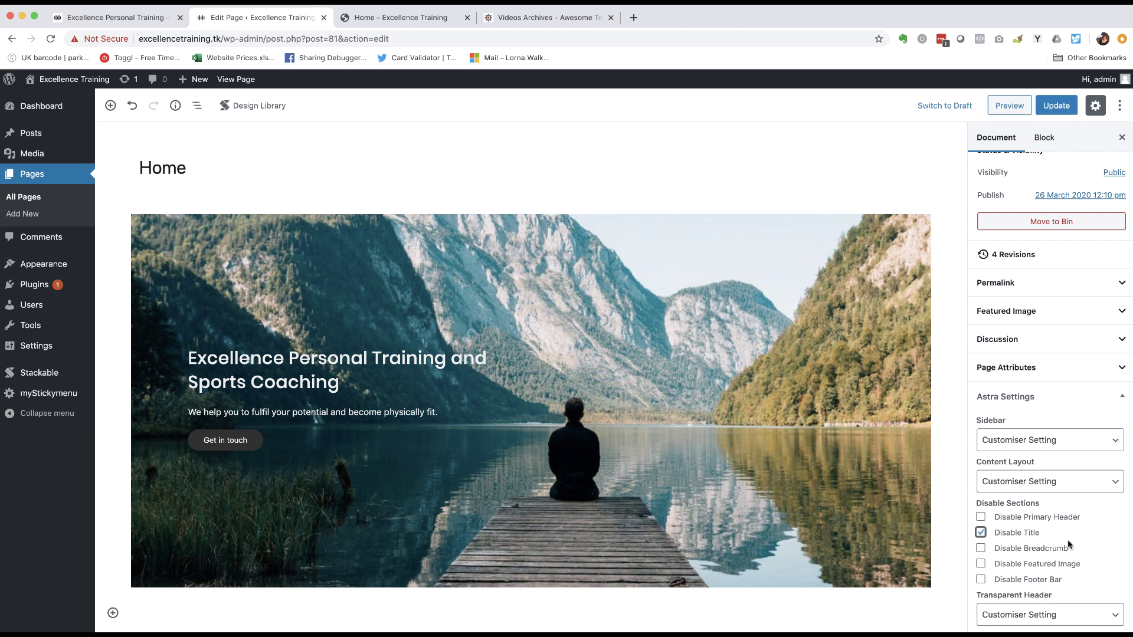
click(1057, 106)
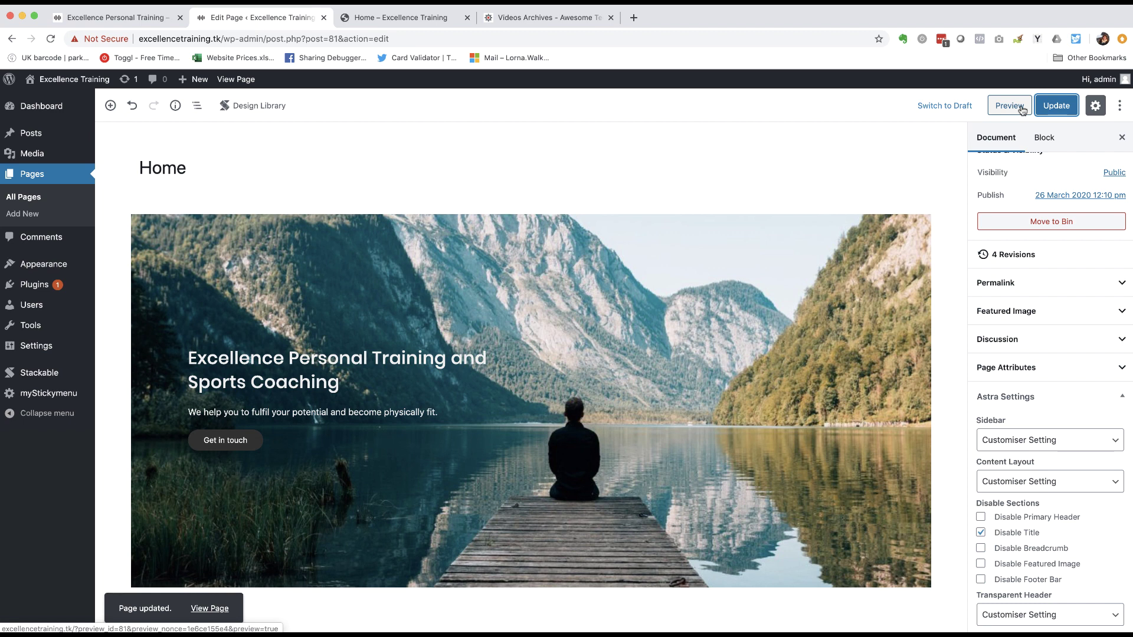
click(1022, 110)
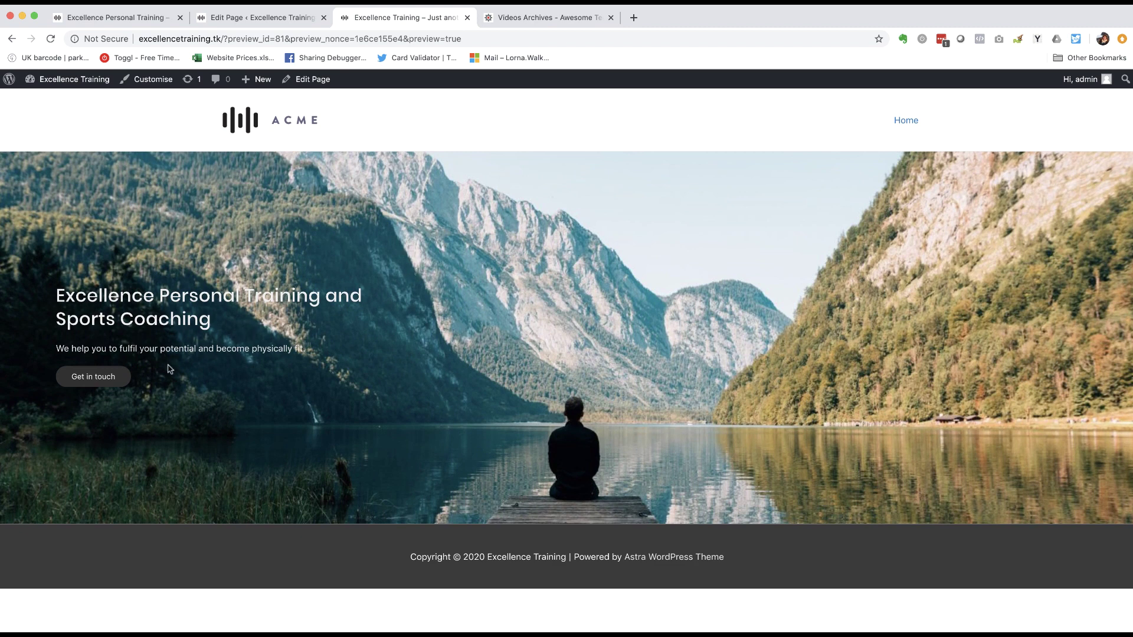
click(121, 18)
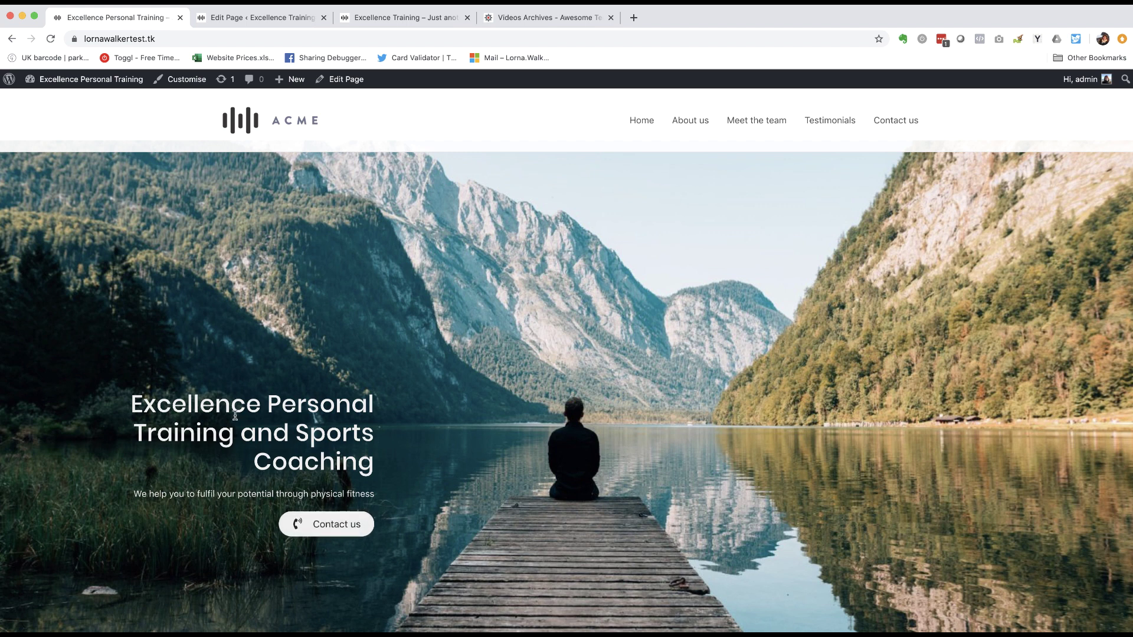
click(286, 16)
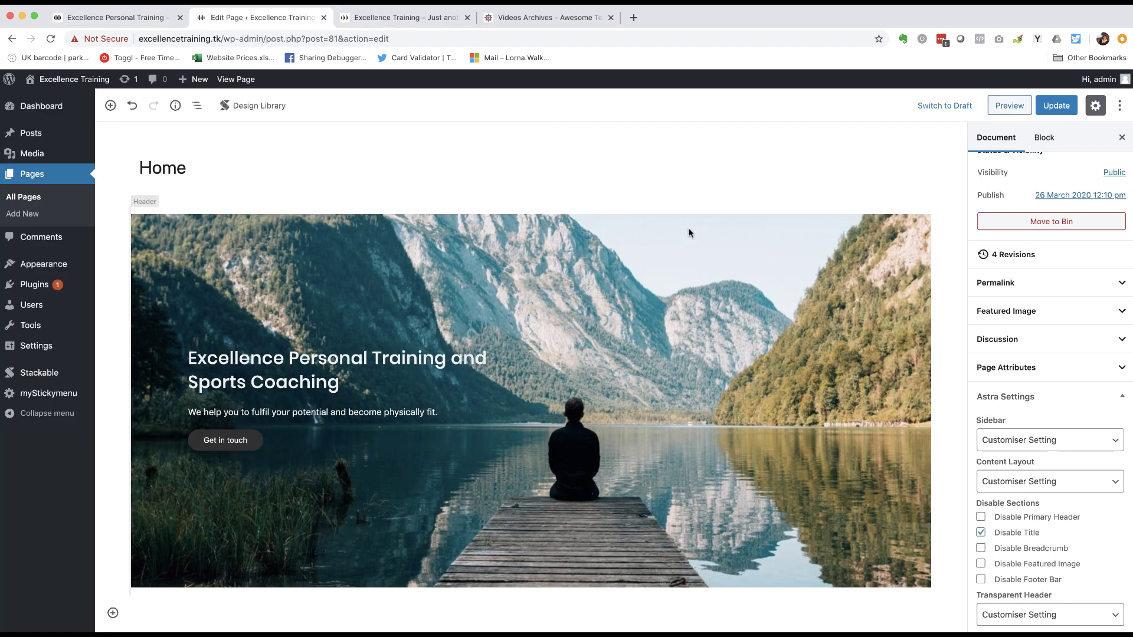
scroll(611, 264, down, 1)
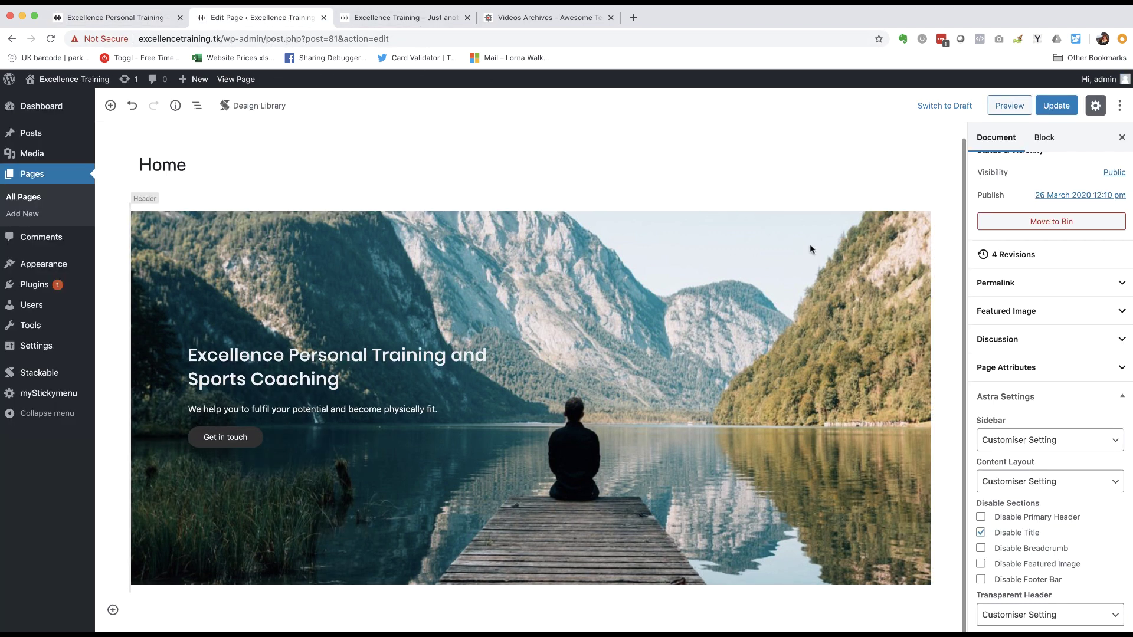
scroll(810, 248, up, 1)
- Right-align the Header block's title, subtitle and button
click(1042, 140)
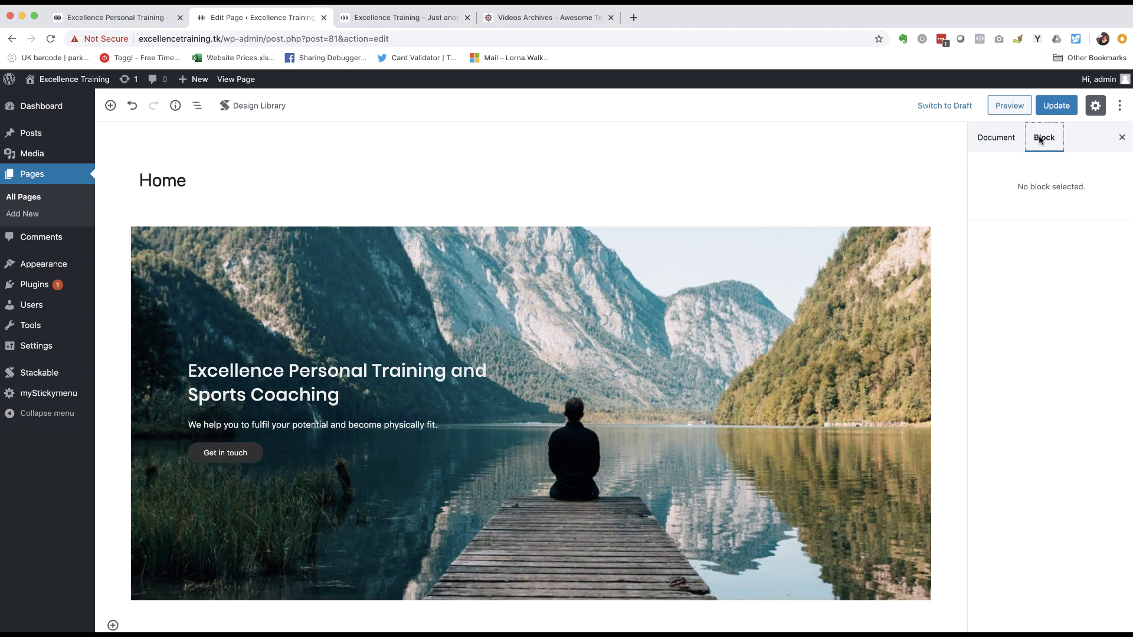
click(489, 372)
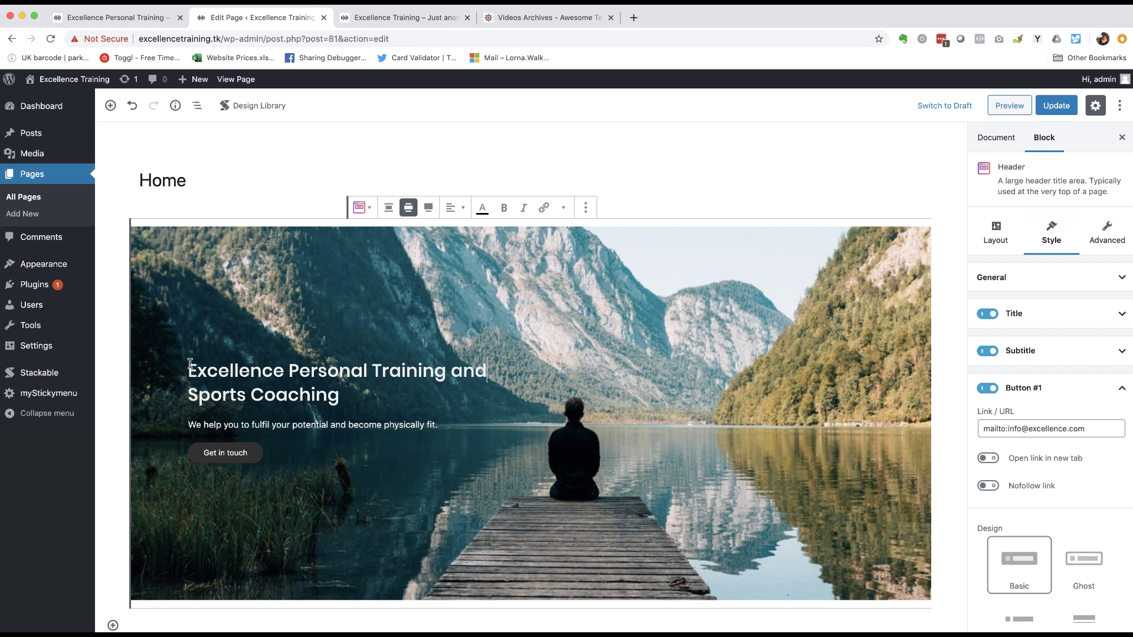
drag(188, 367, 369, 392)
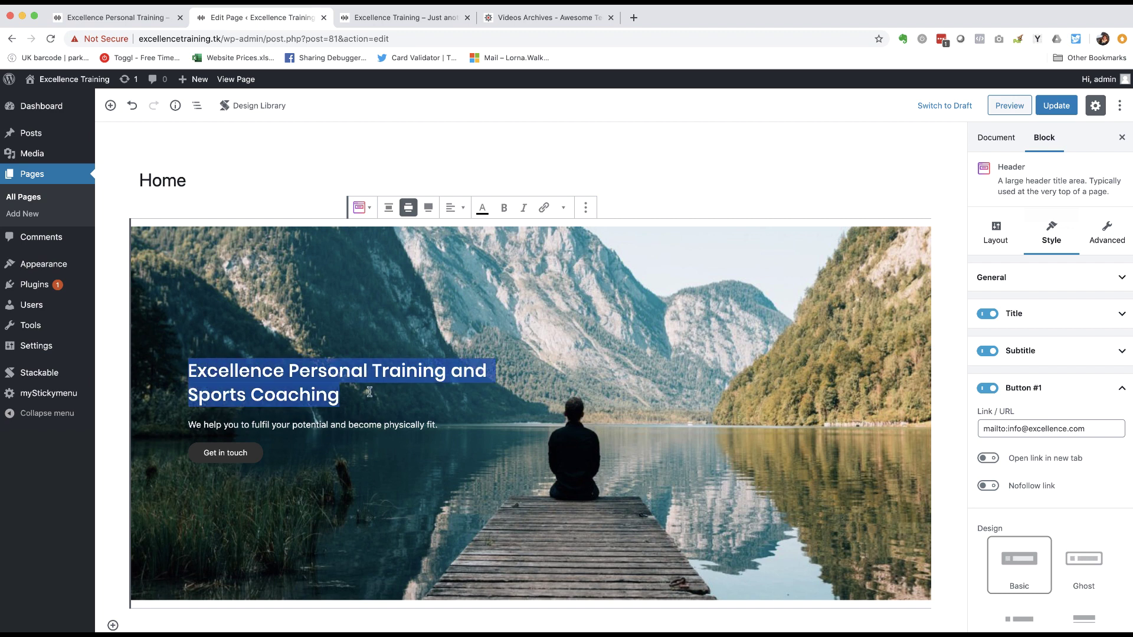
click(370, 392)
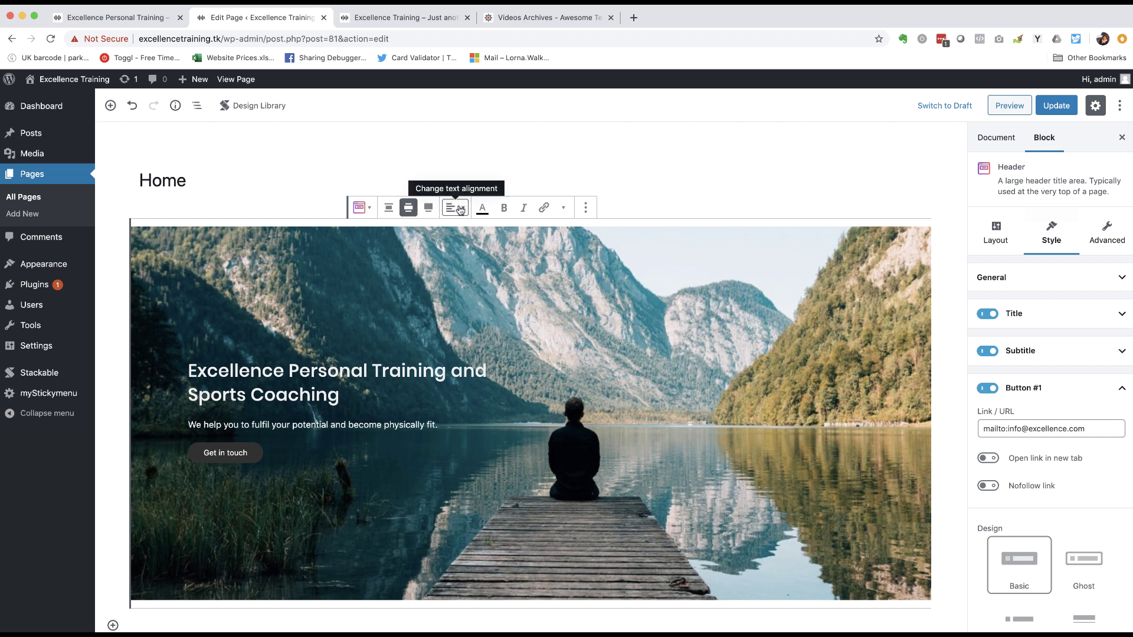
click(460, 209)
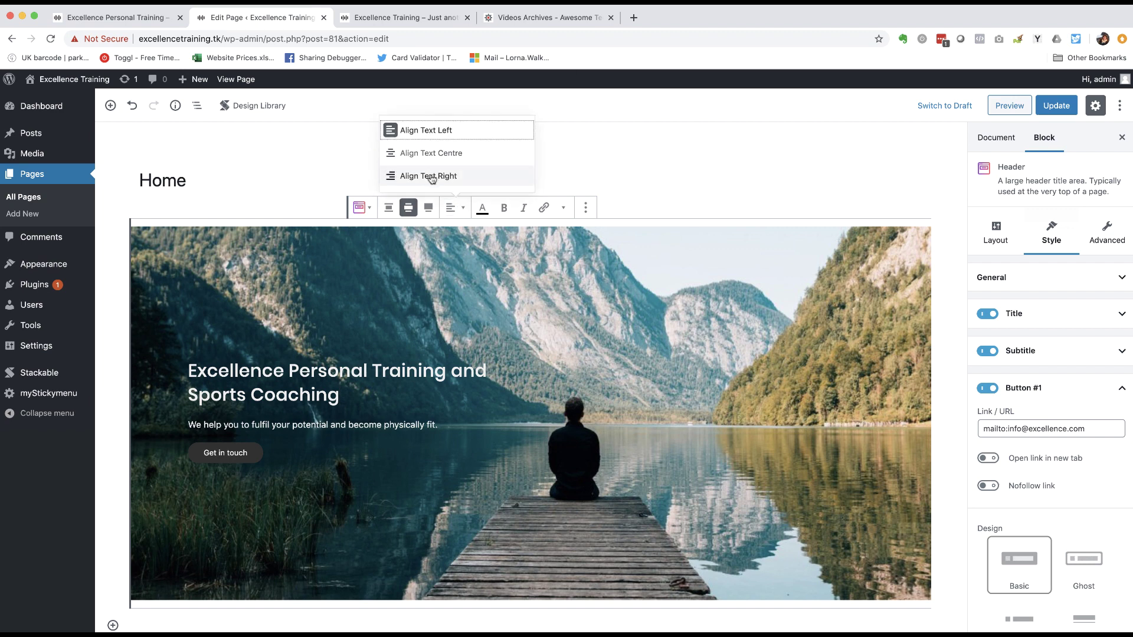
click(431, 176)
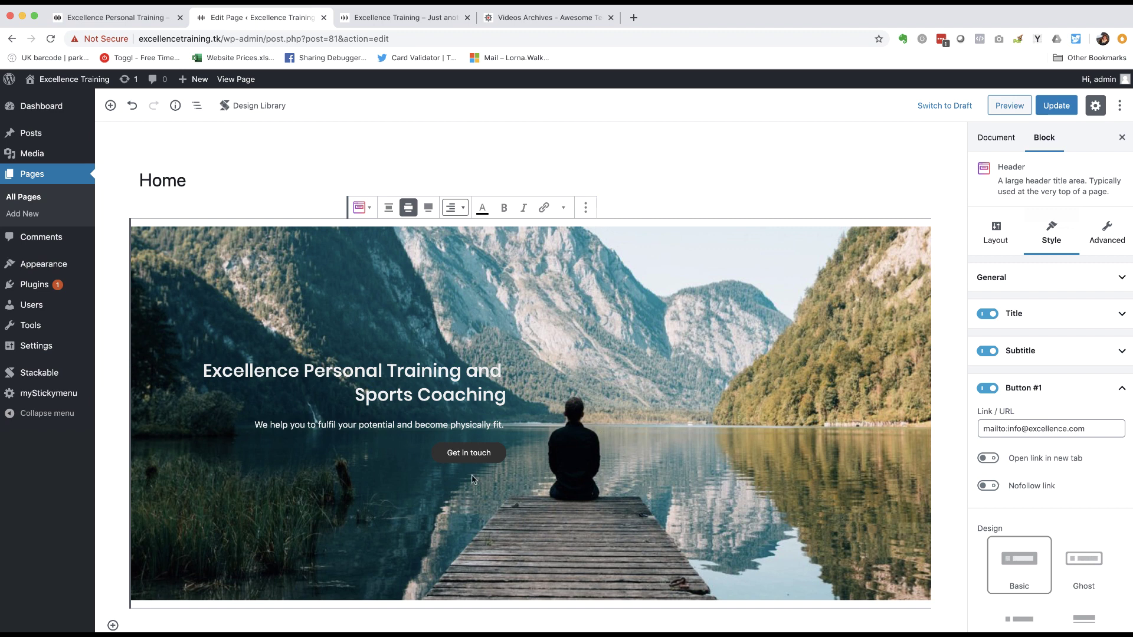
- Turn on Full Height in the header's General options and update the Home page
click(1093, 281)
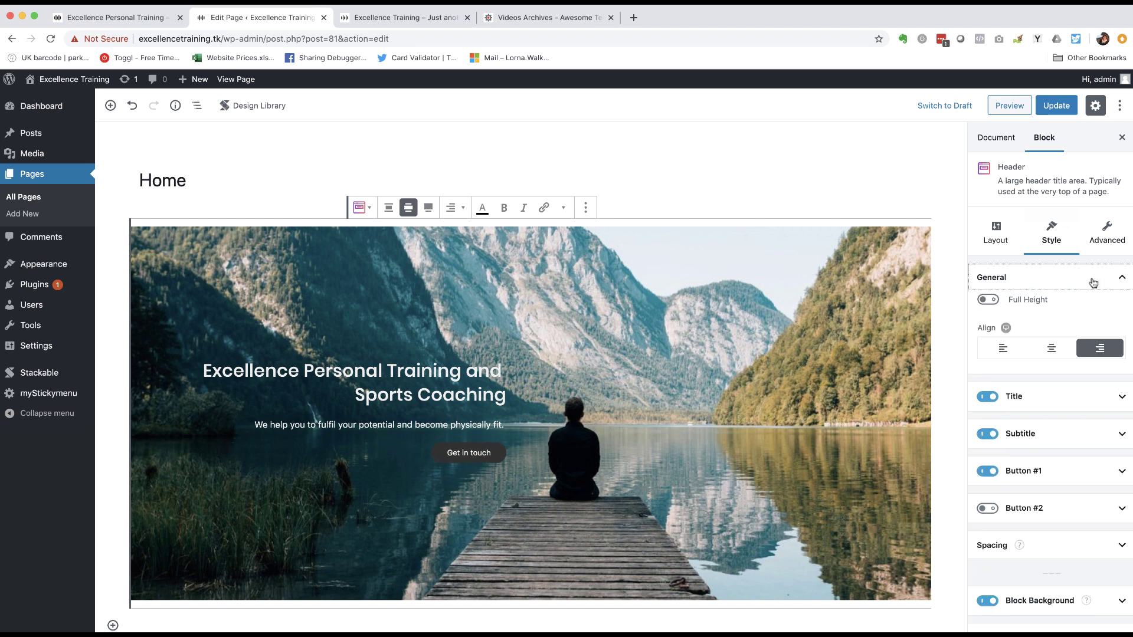
click(1122, 278)
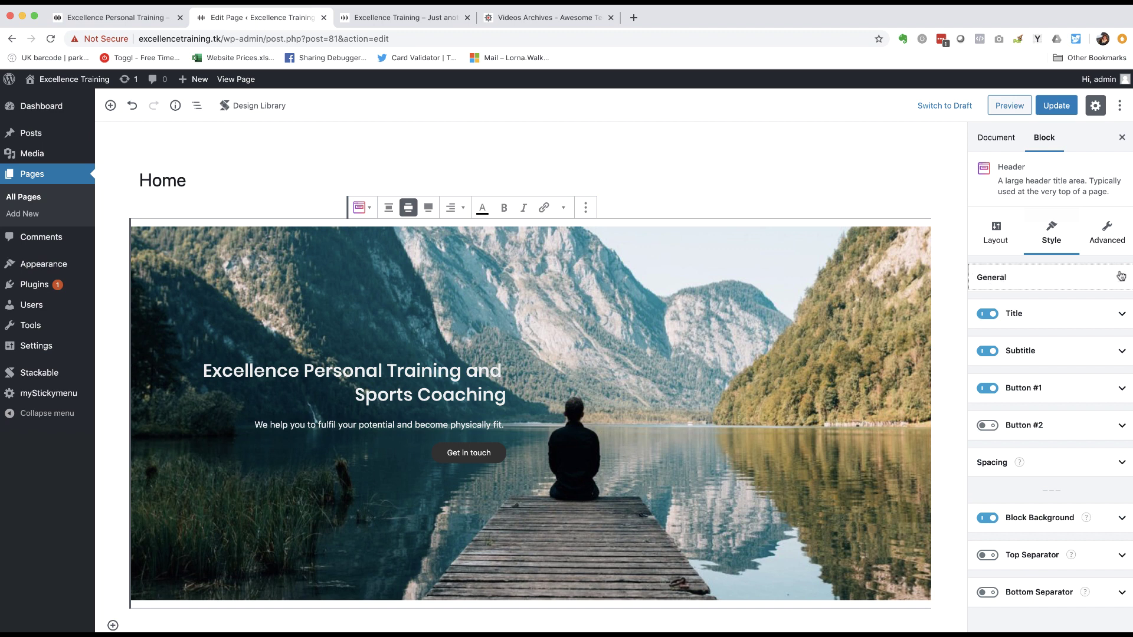
click(1123, 278)
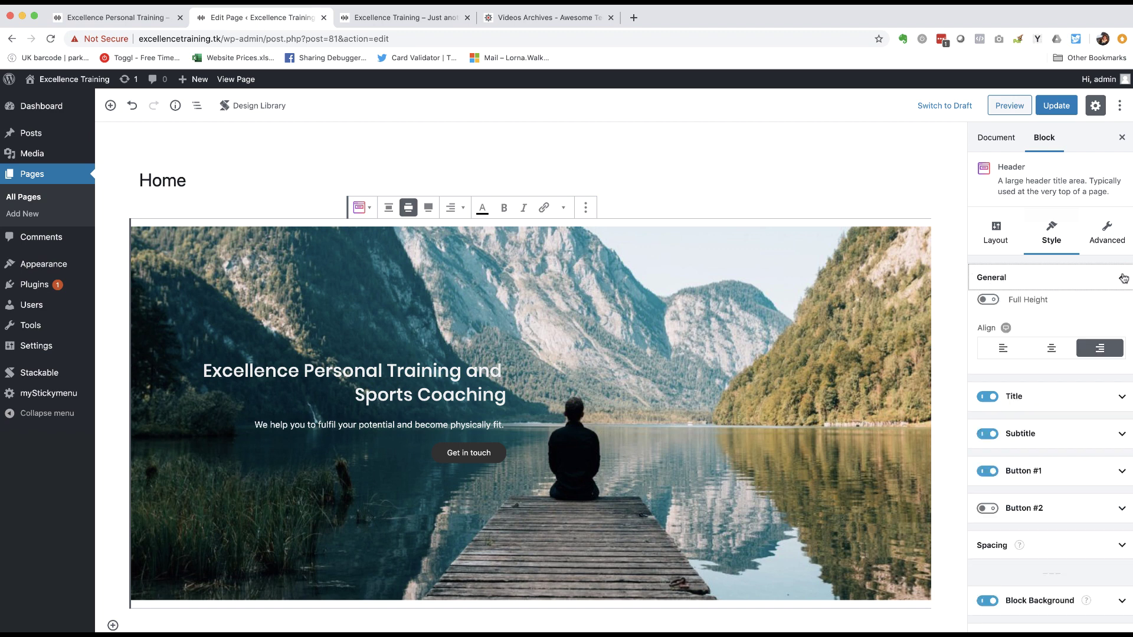
click(993, 301)
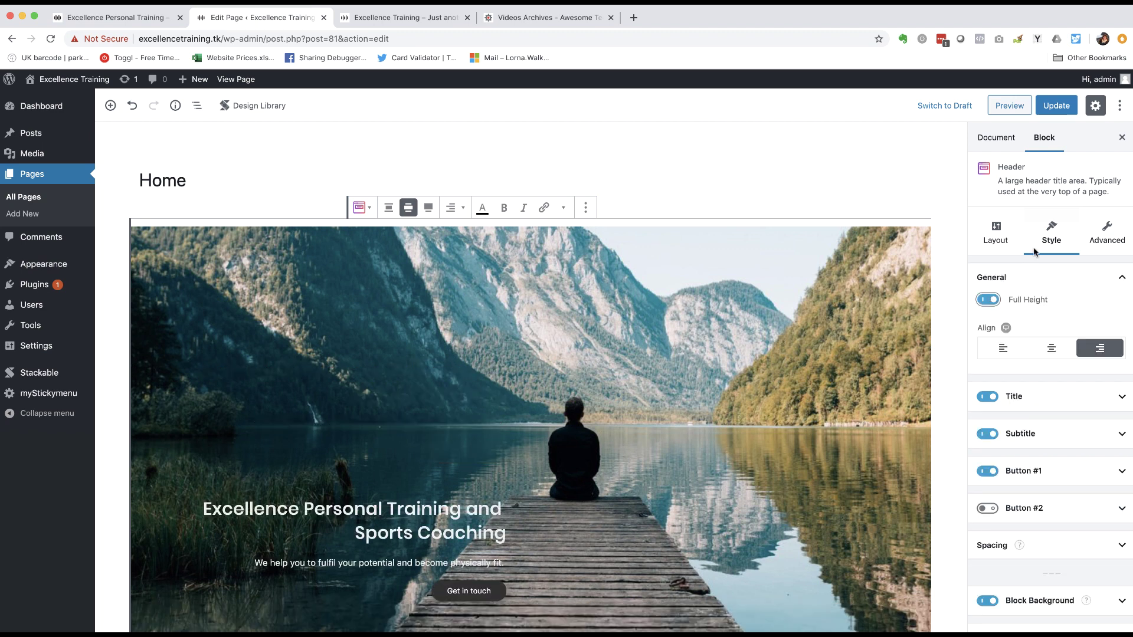
click(1056, 106)
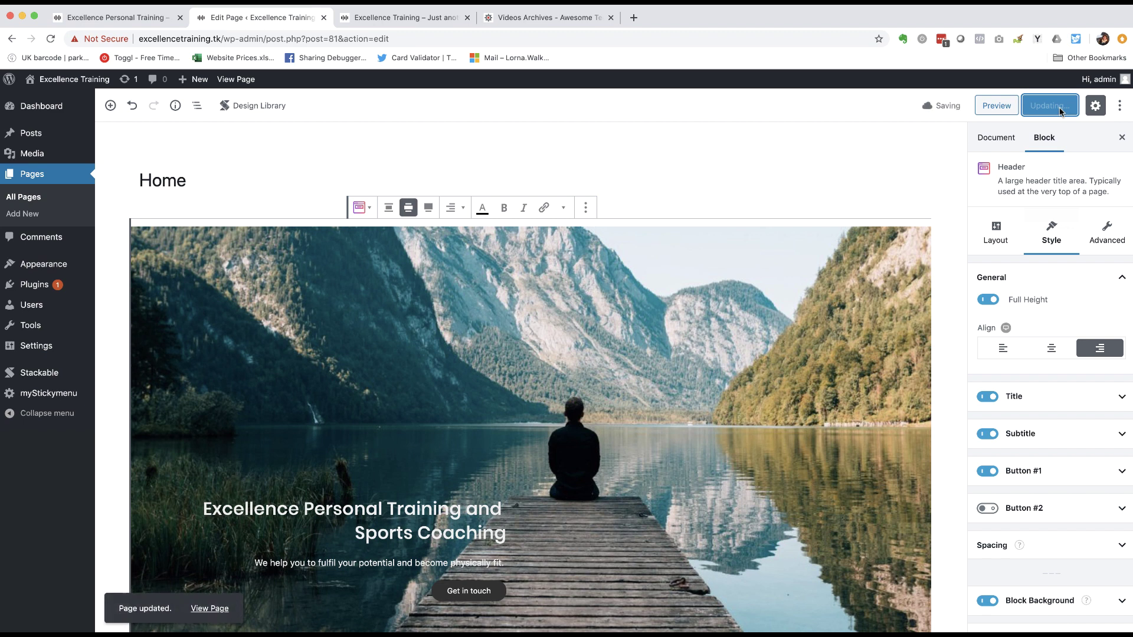
- Preview the updated Home page and scroll through the full-height header
click(1003, 104)
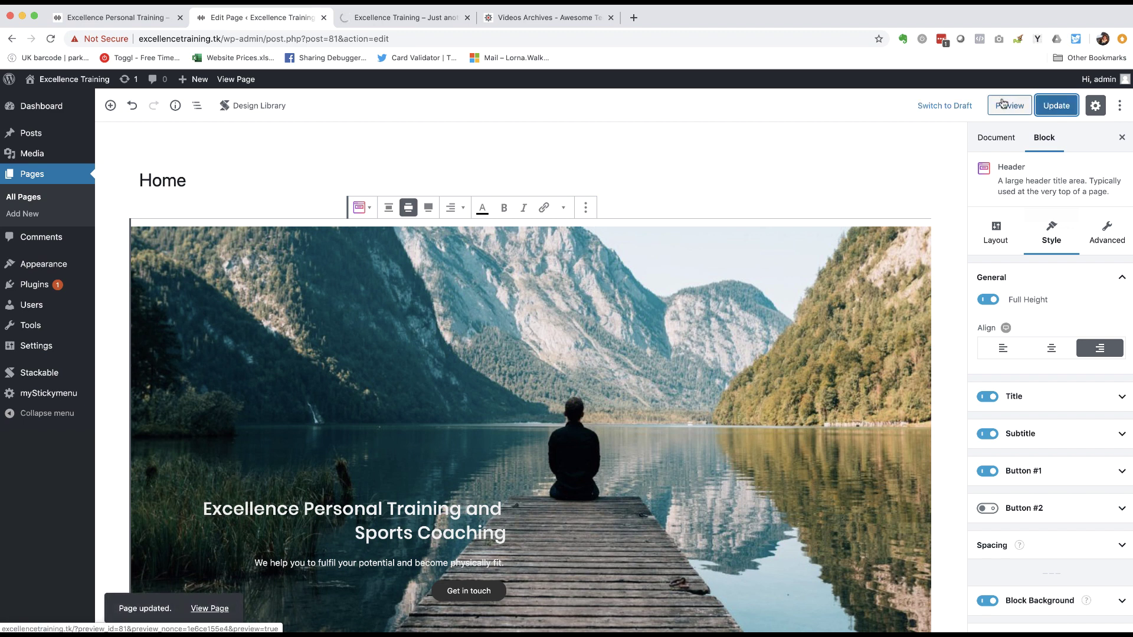
click(1002, 104)
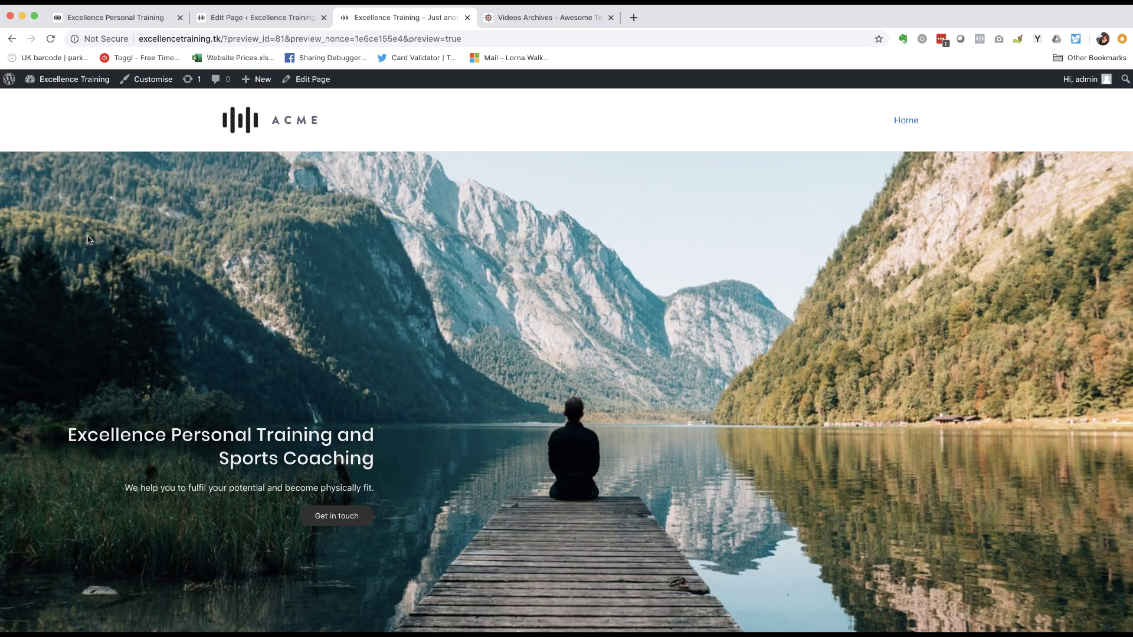
scroll(87, 239, down, 5)
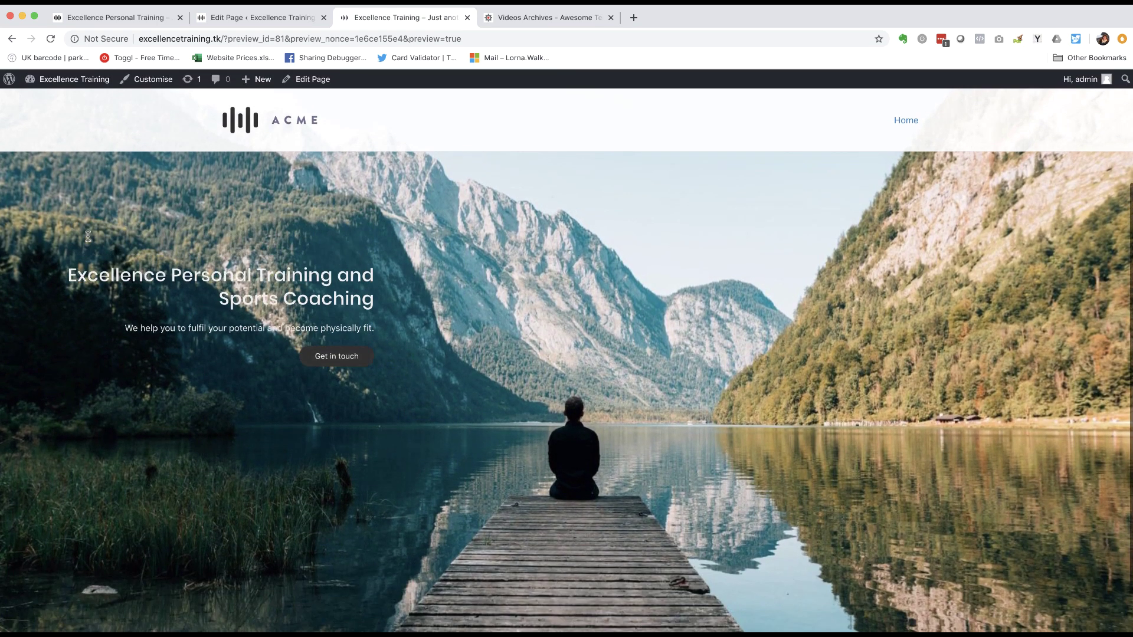
scroll(88, 236, up, 3)
scroll(88, 239, down, 4)
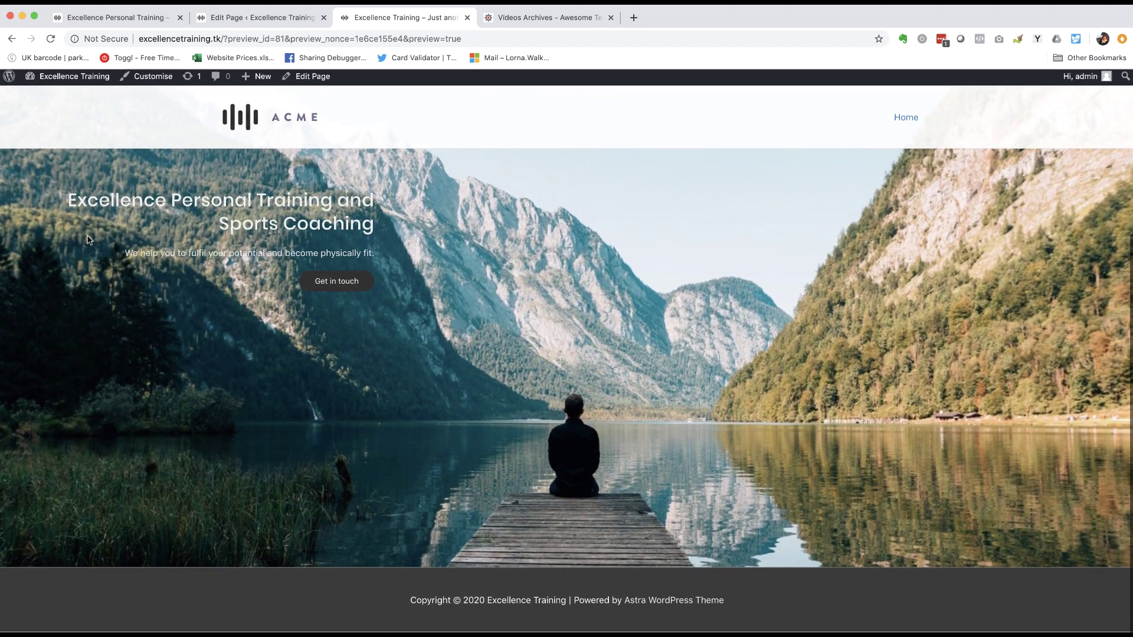
scroll(88, 240, up, 5)
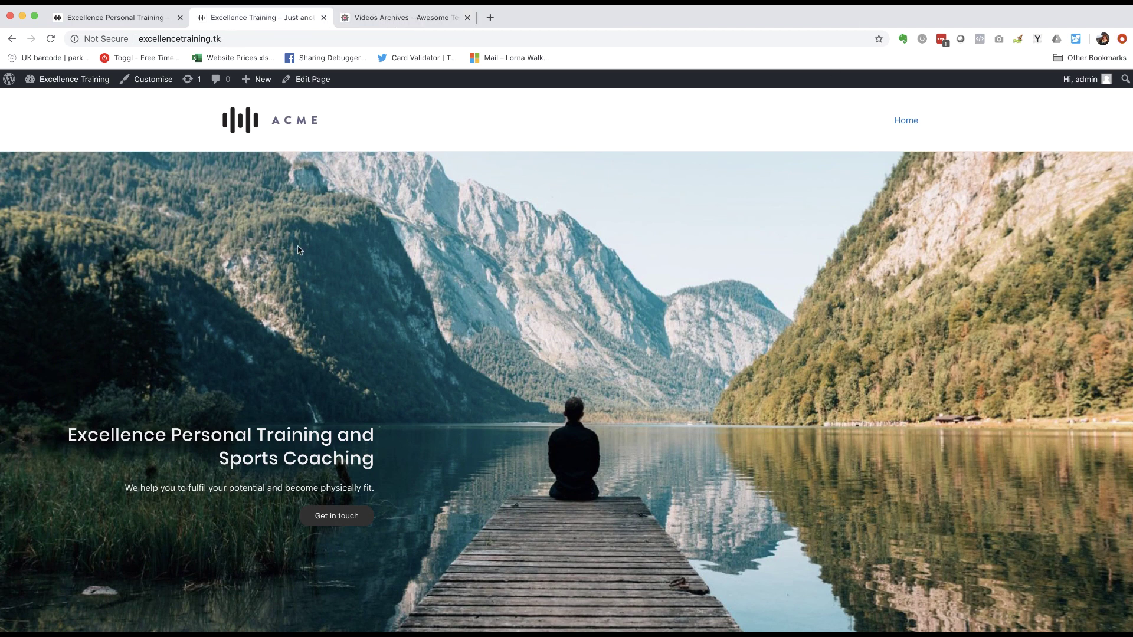
scroll(298, 250, down, 5)
scroll(298, 250, up, 5)
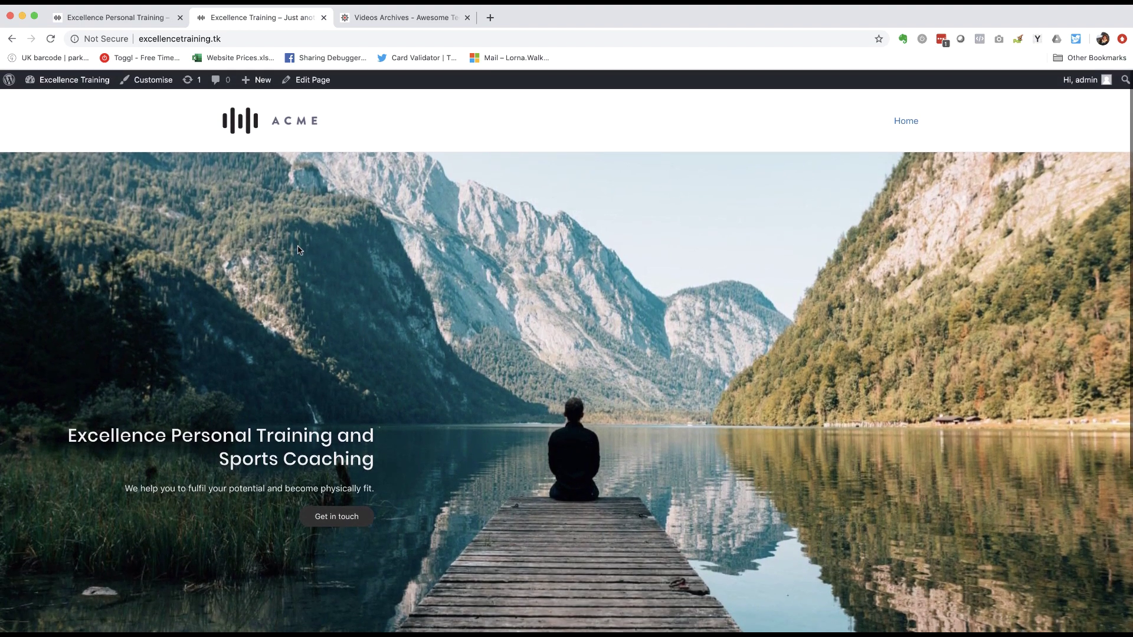
- Compare the header against the reference training site
click(147, 17)
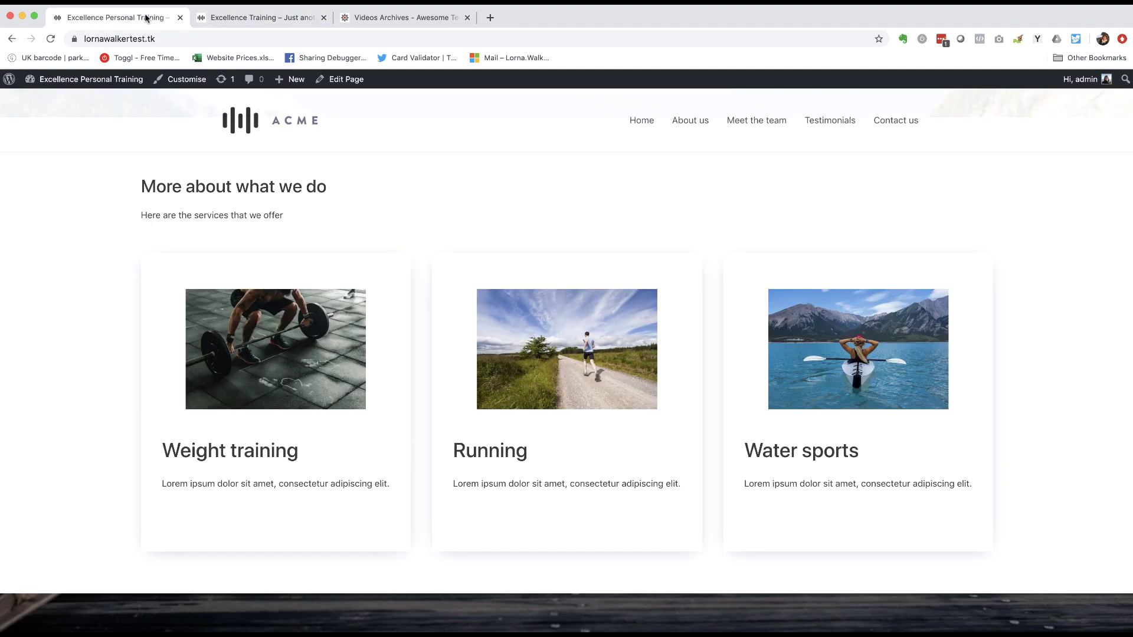
scroll(143, 195, up, 4)
scroll(158, 319, down, 2)
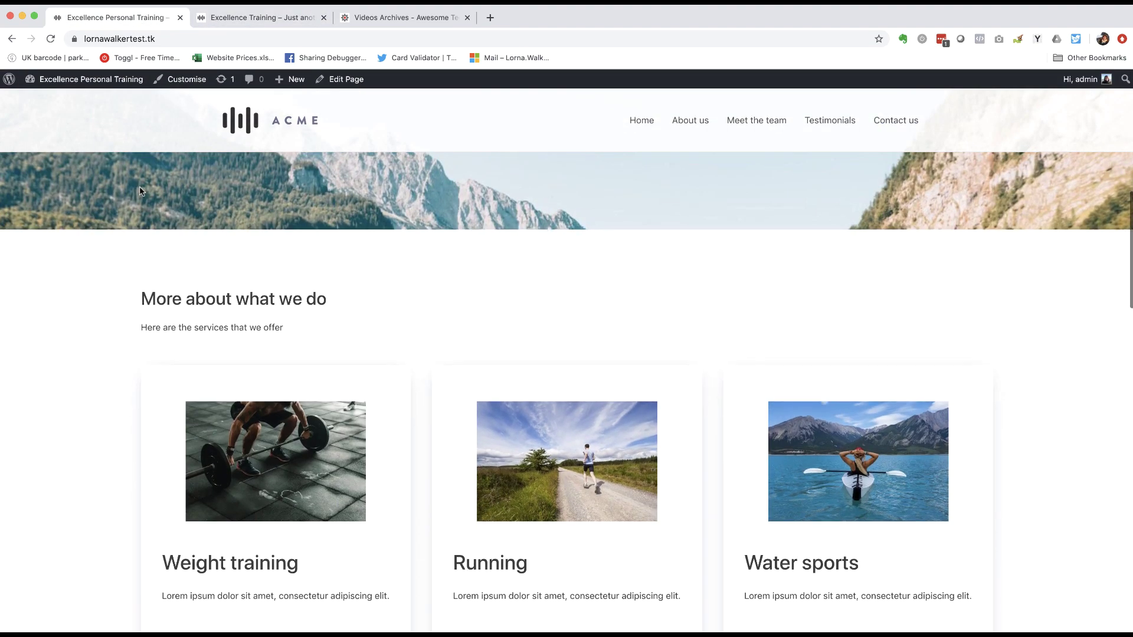
scroll(168, 299, down, 4)
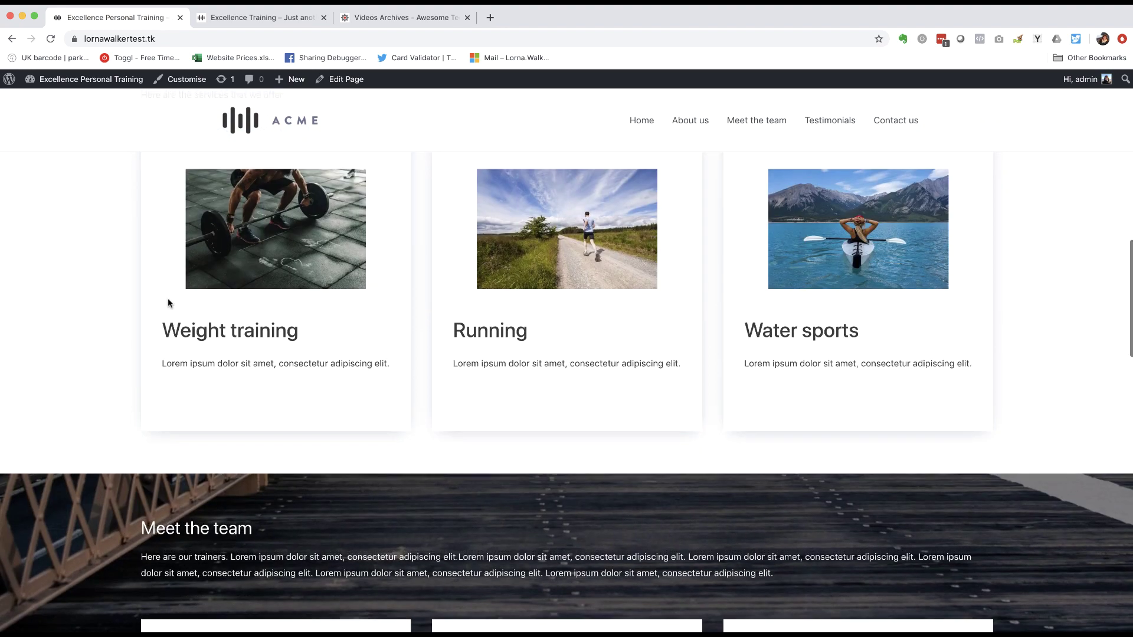
scroll(168, 299, up, 8)
scroll(168, 299, up, 4)
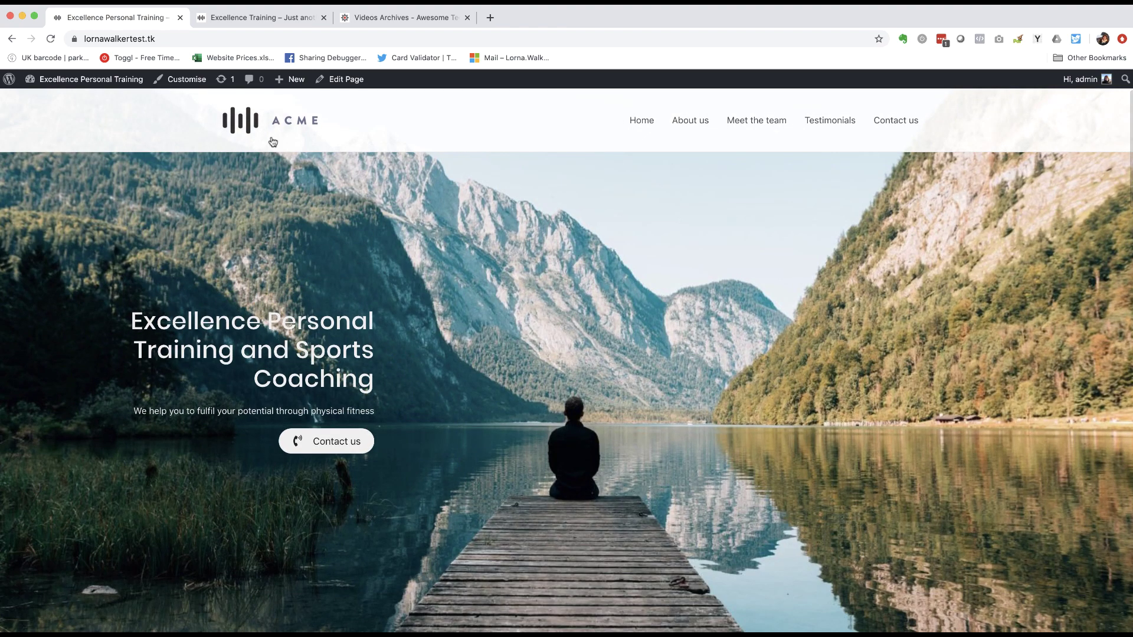
- Return to the new site's Home page preview and reopen it in the editor
click(263, 17)
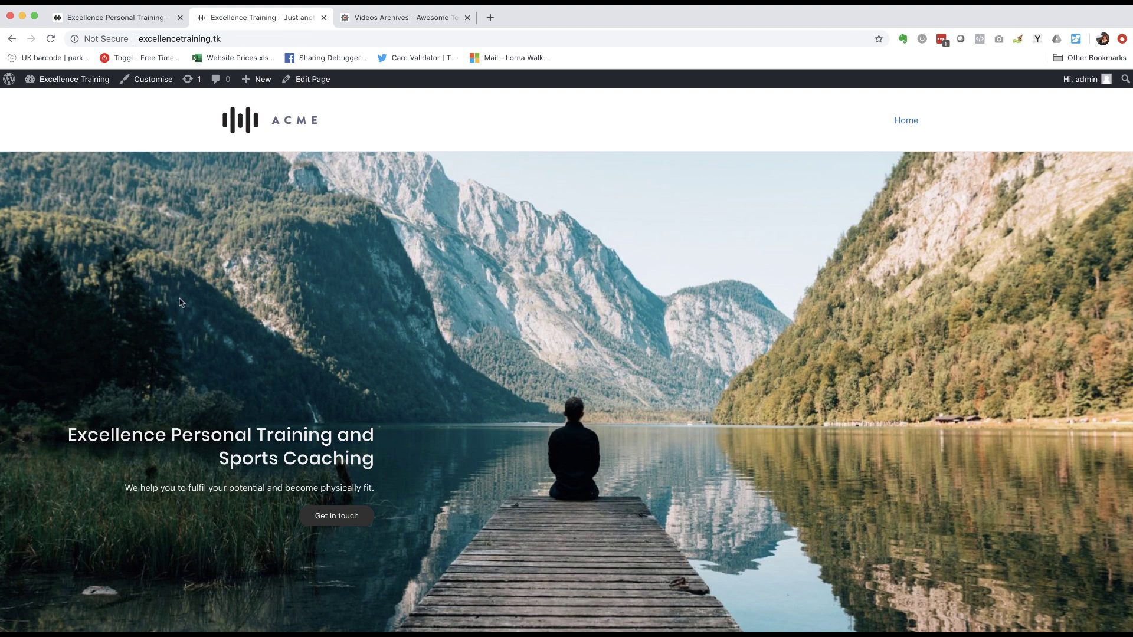
scroll(242, 293, down, 3)
scroll(242, 293, up, 3)
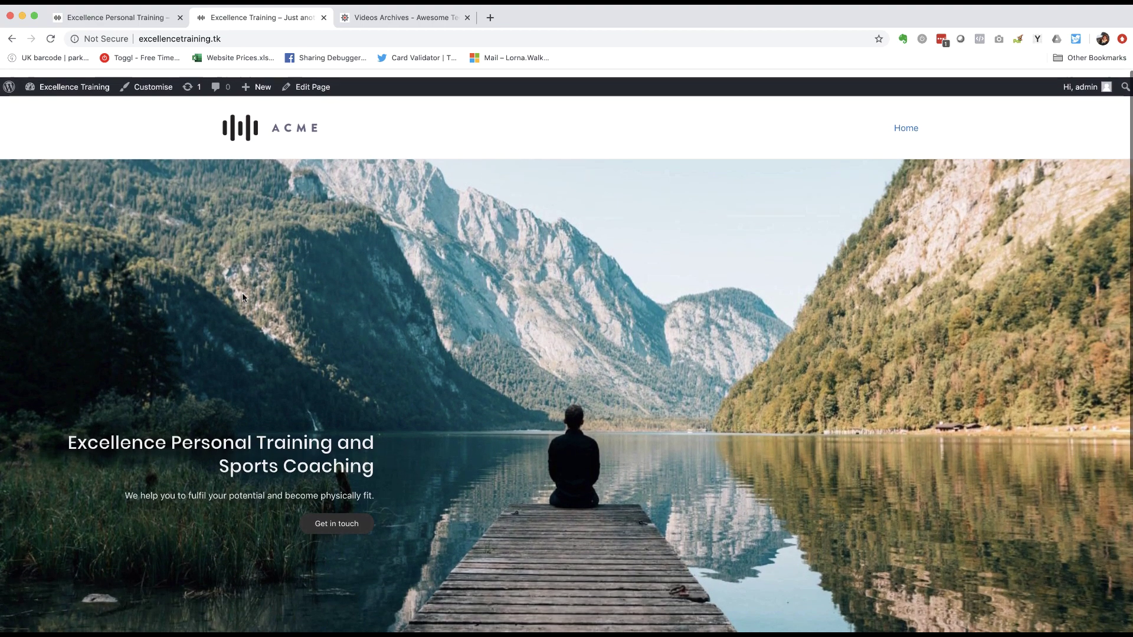
click(311, 79)
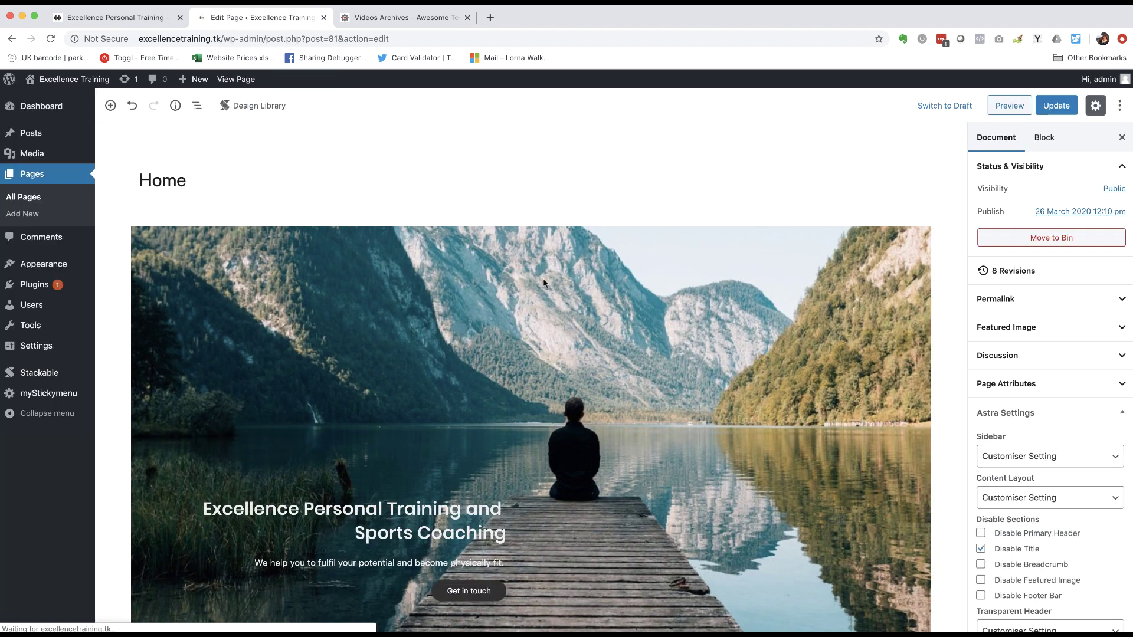
- Insert a Stackable Design Library block below the mountain-lake header
scroll(313, 258, down, 5)
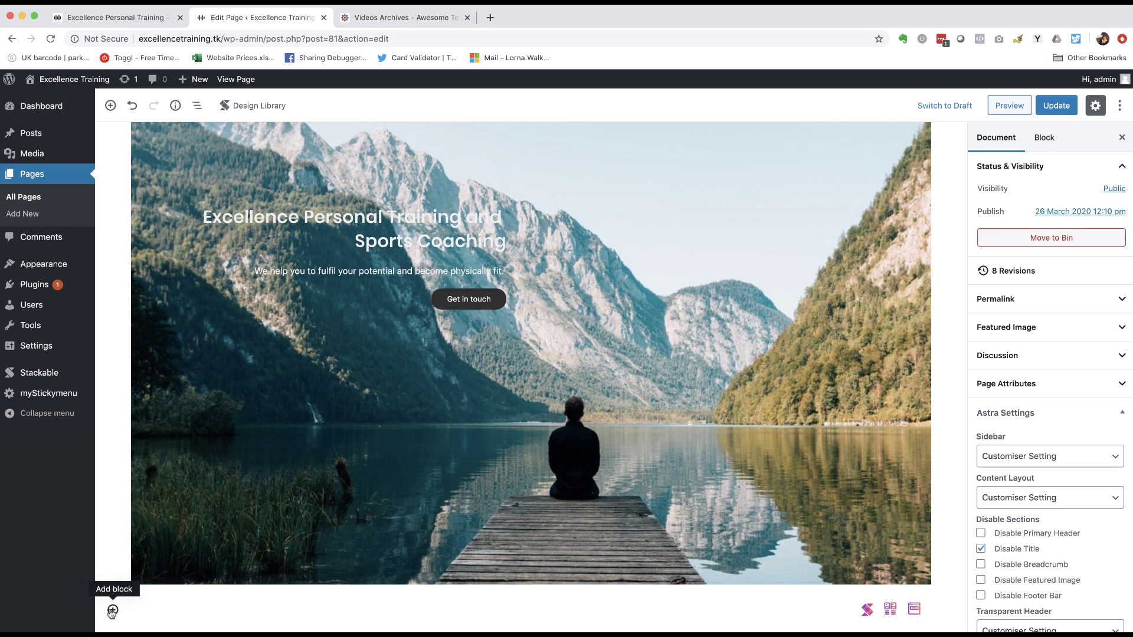
click(112, 611)
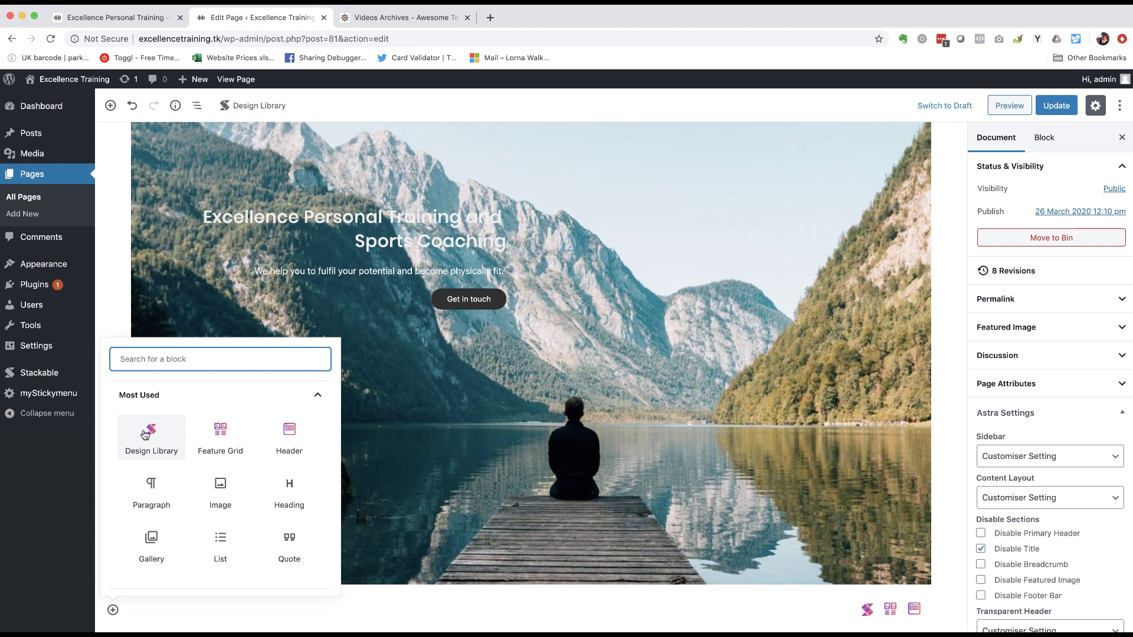
scroll(177, 440, down, 5)
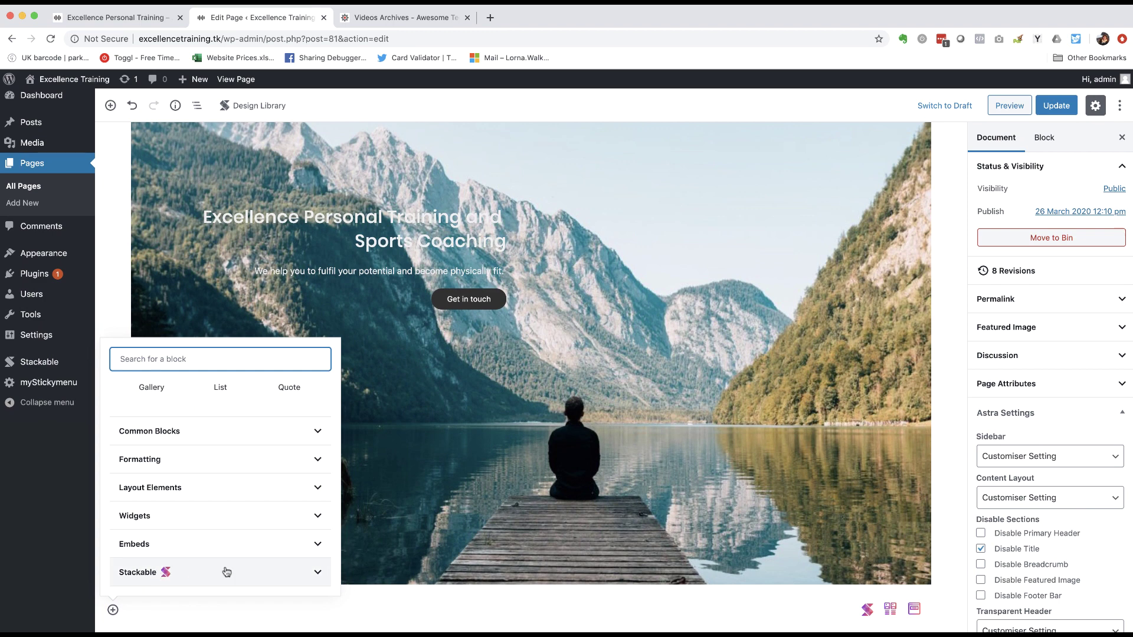
click(227, 572)
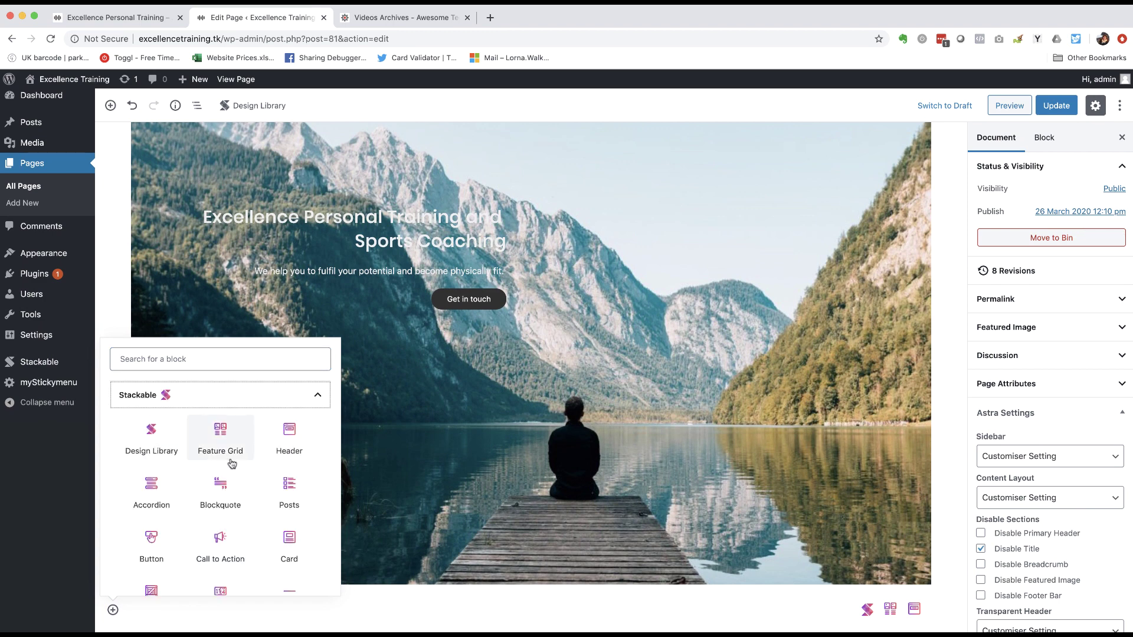
scroll(230, 463, up, 10)
scroll(231, 463, up, 2)
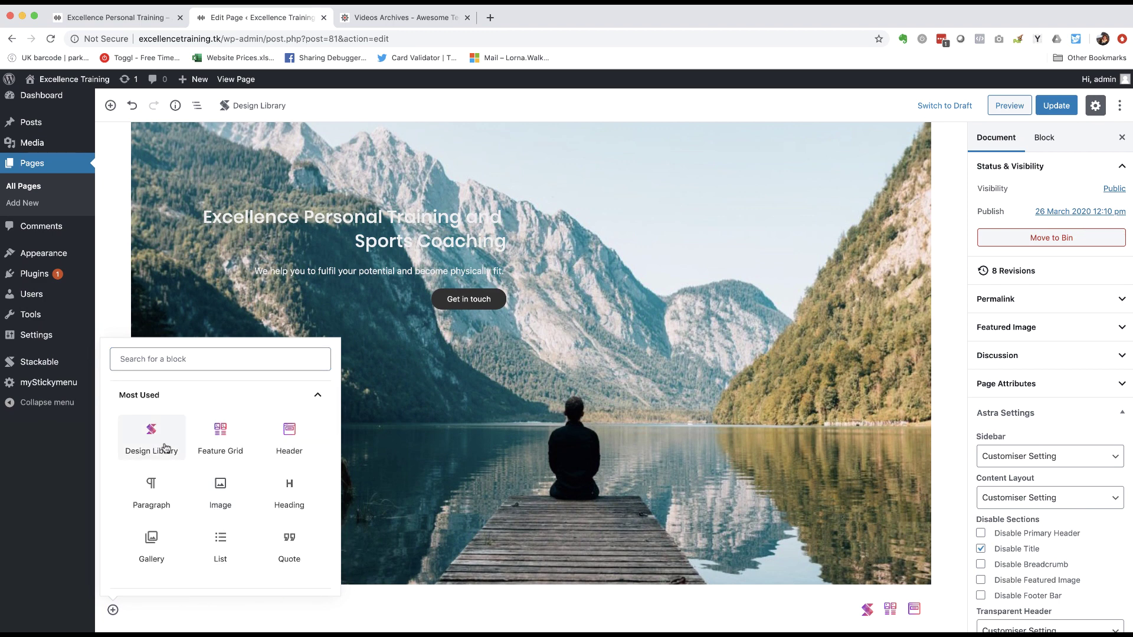
click(149, 442)
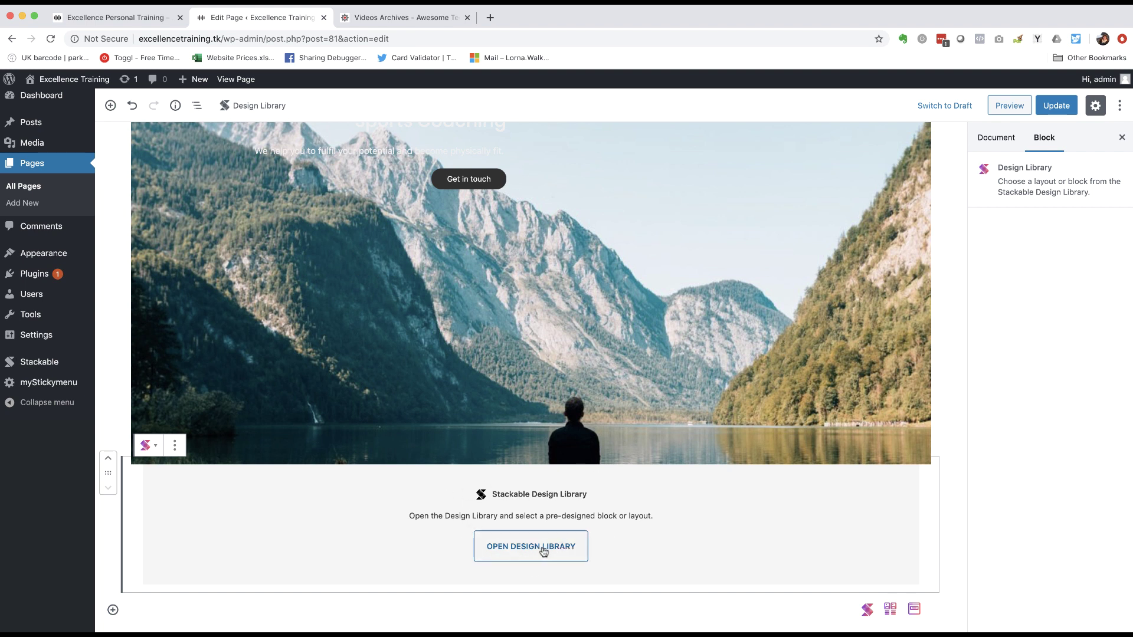
- Insert the Feature Grid 1 design from the Feature Grid category of the Stackable library
click(543, 548)
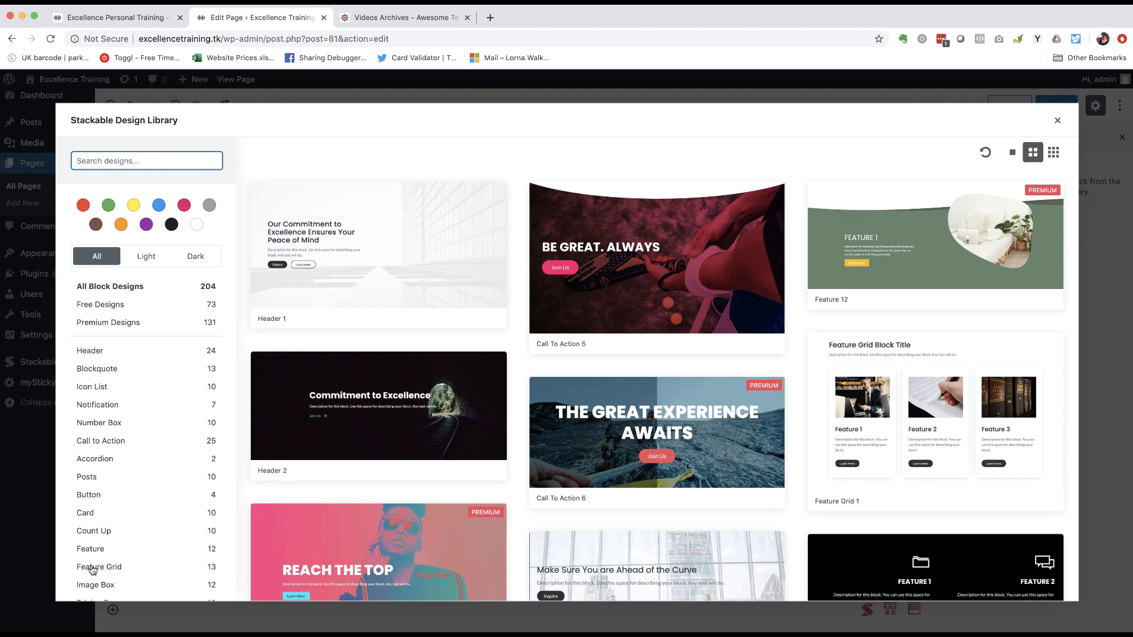
click(91, 568)
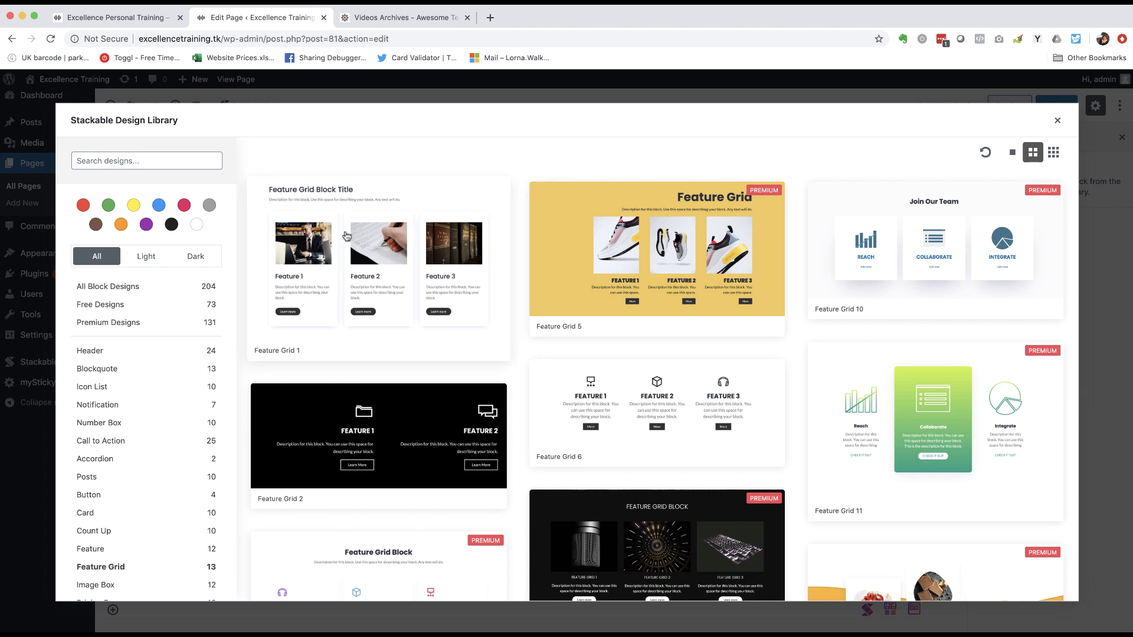
click(346, 235)
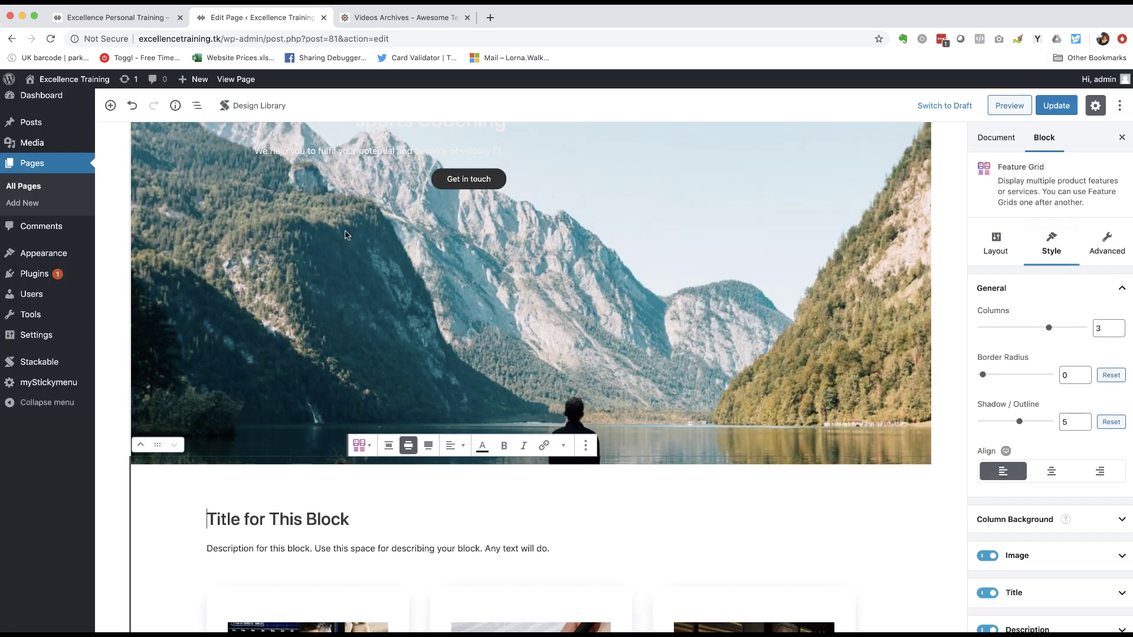
scroll(203, 360, down, 5)
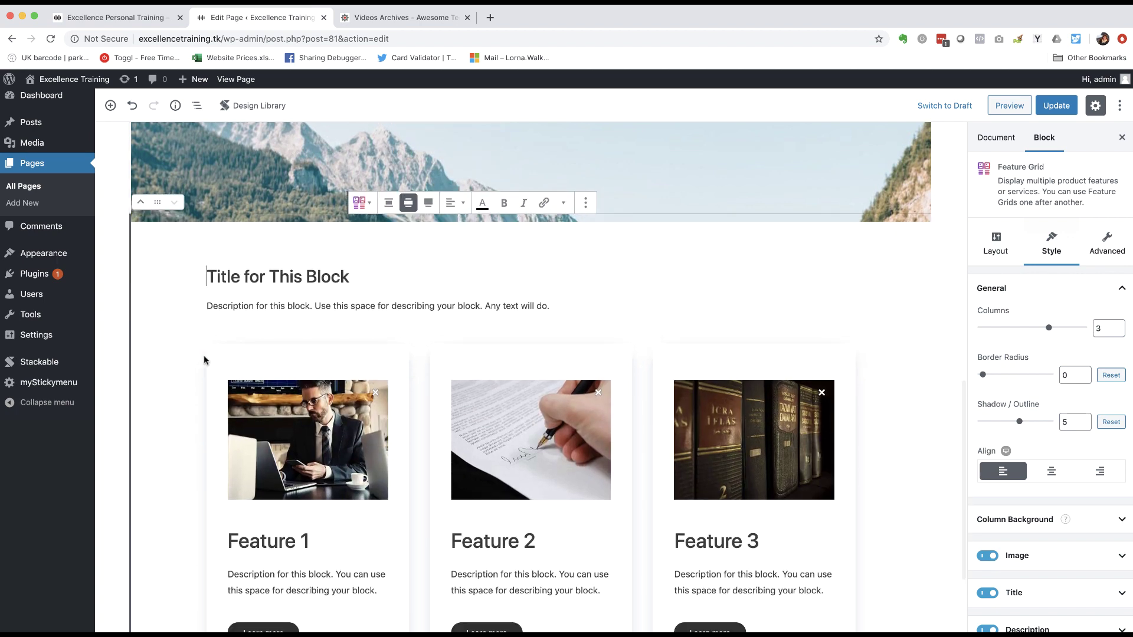
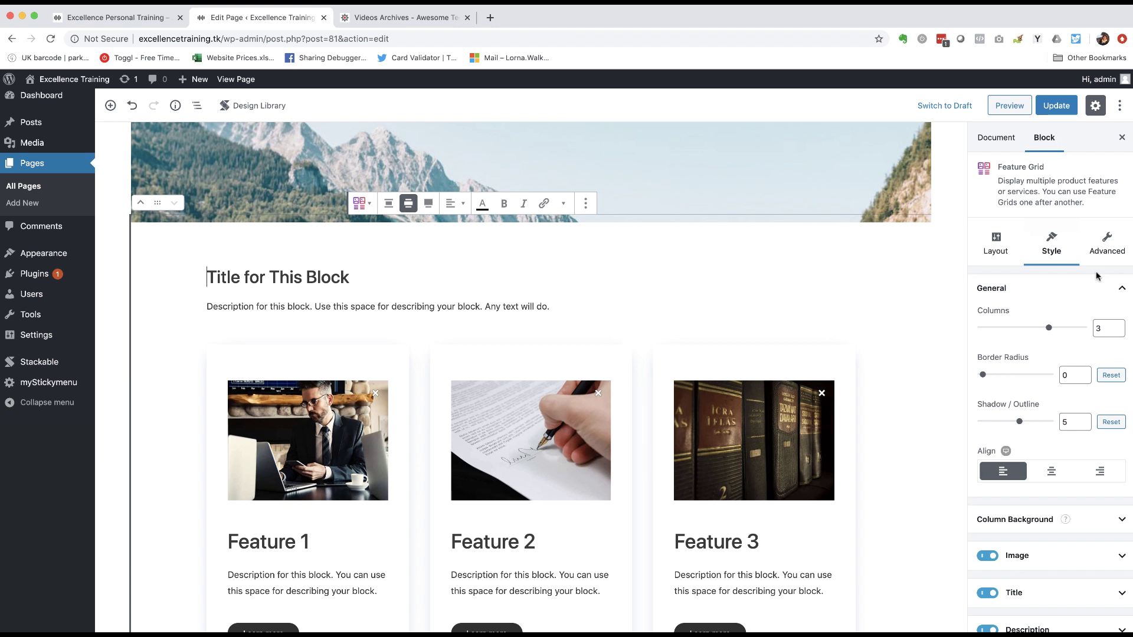
- Try a two-column feature grid, then restore it to three columns
click(997, 249)
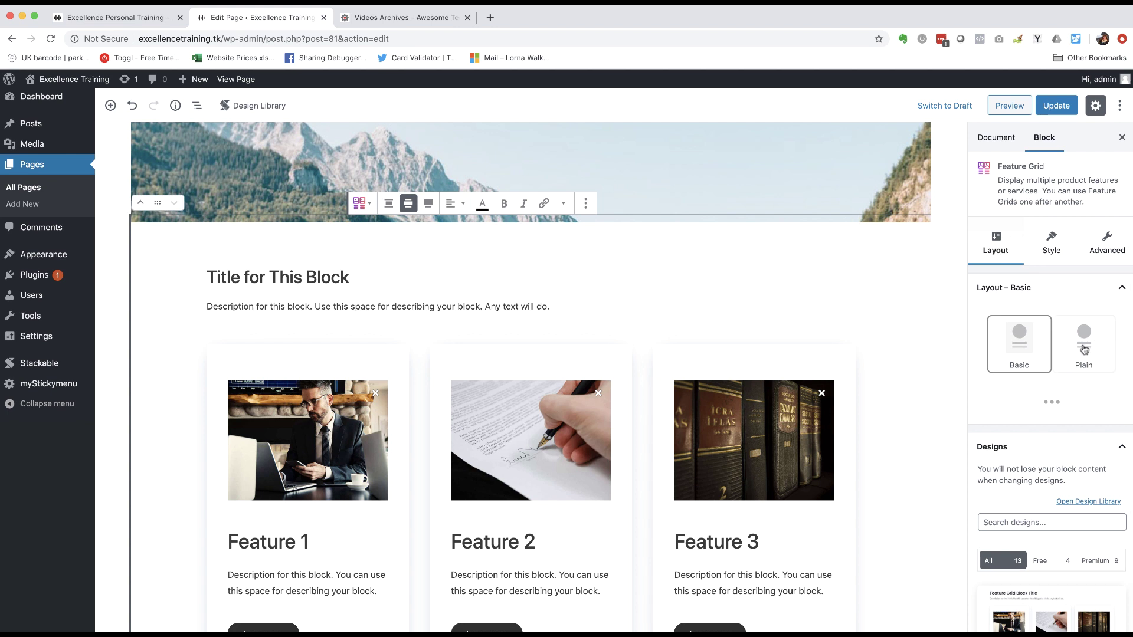
scroll(1085, 349, down, 10)
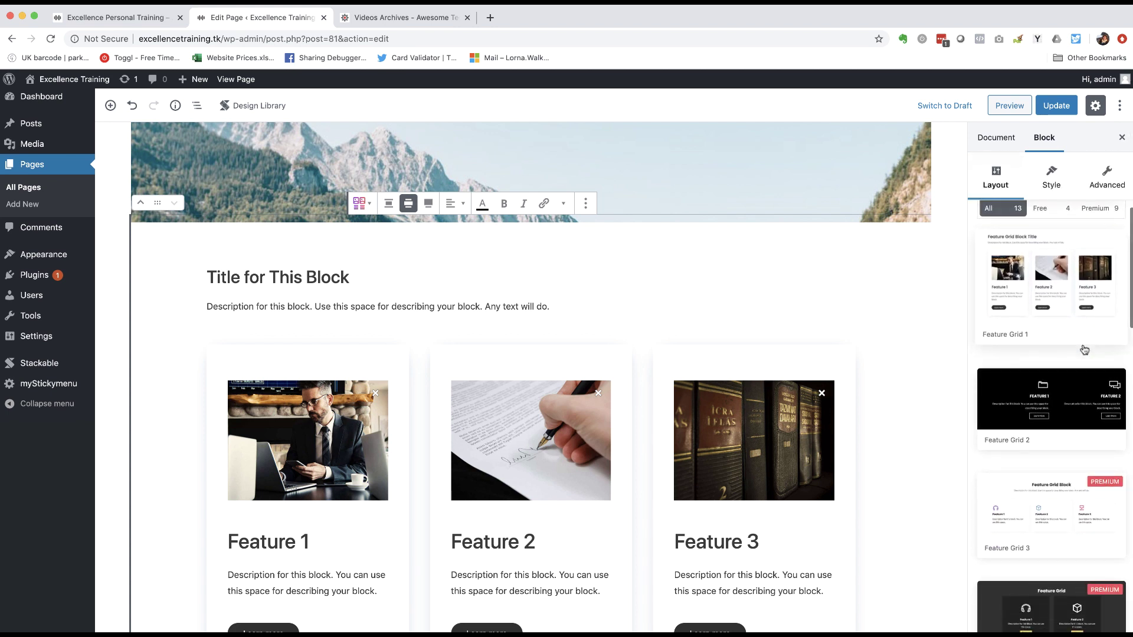
scroll(1085, 349, down, 4)
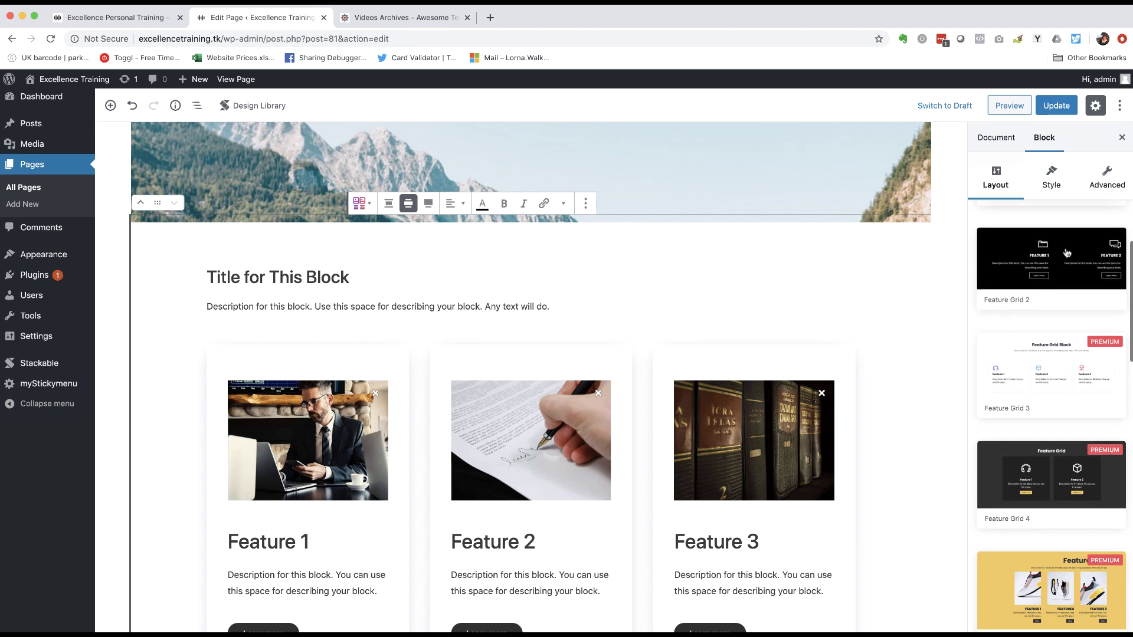
scroll(1038, 316, up, 13)
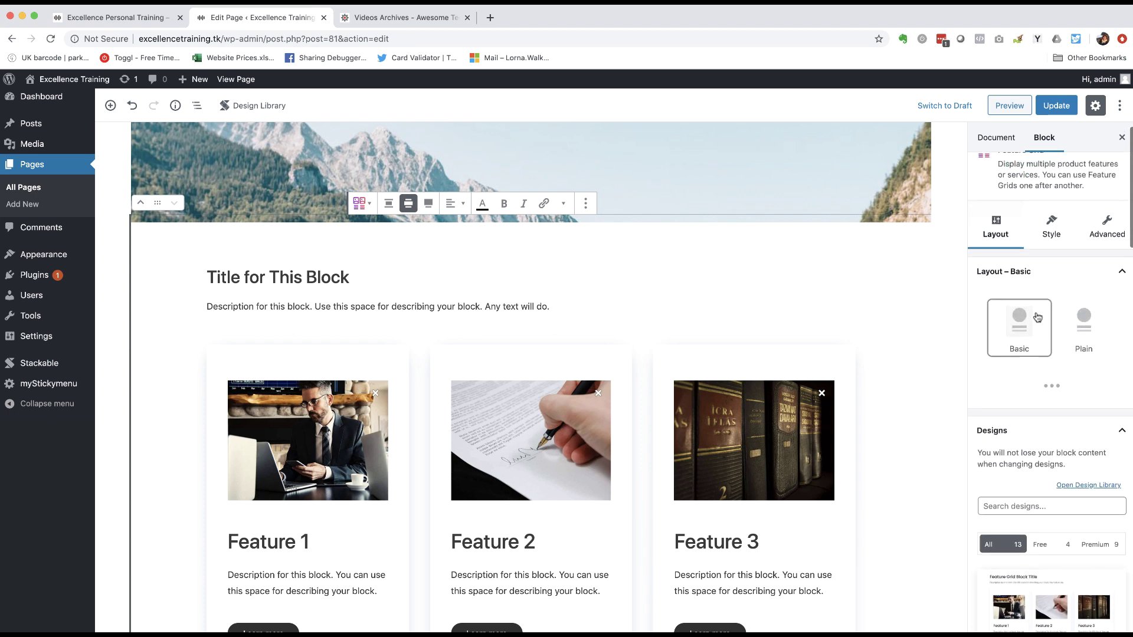
click(1053, 243)
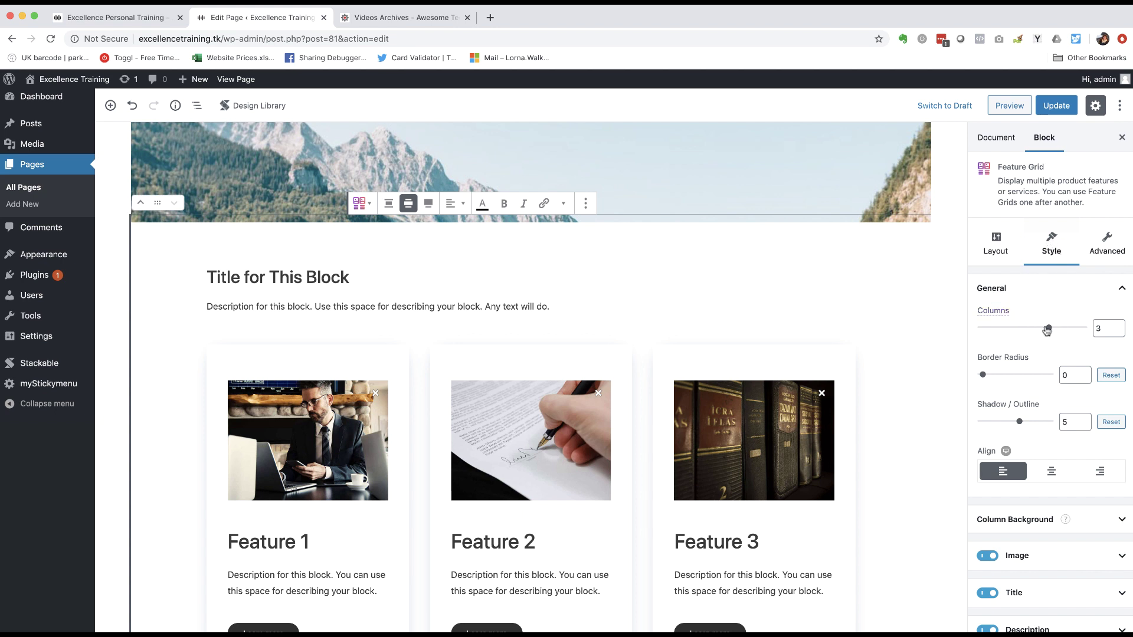
drag(1051, 330, 1027, 330)
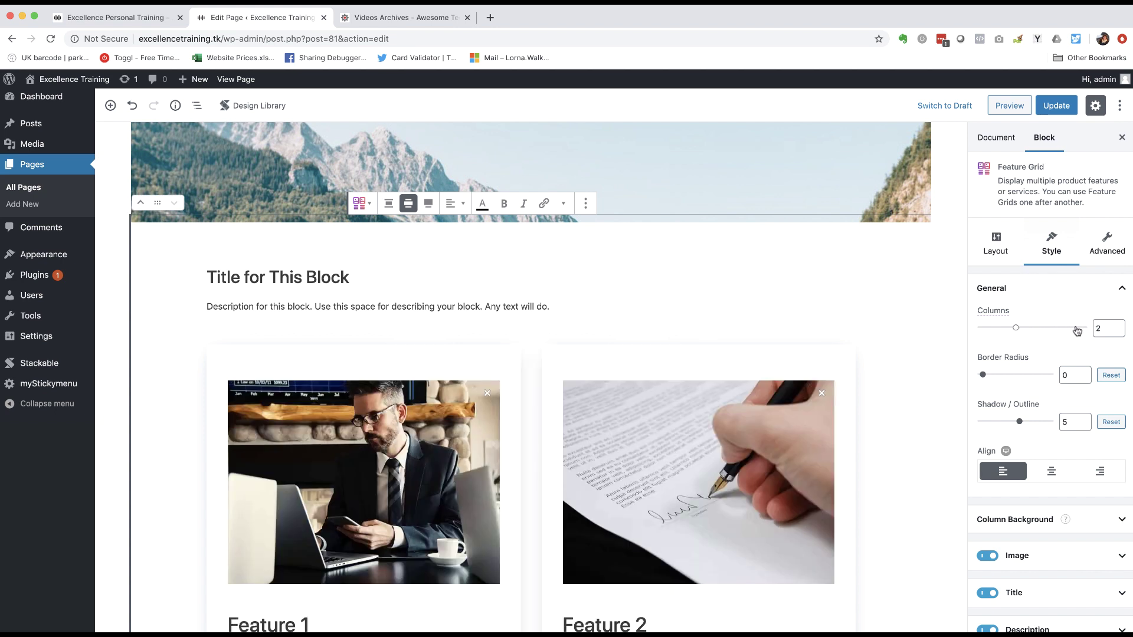
drag(1018, 331, 1040, 330)
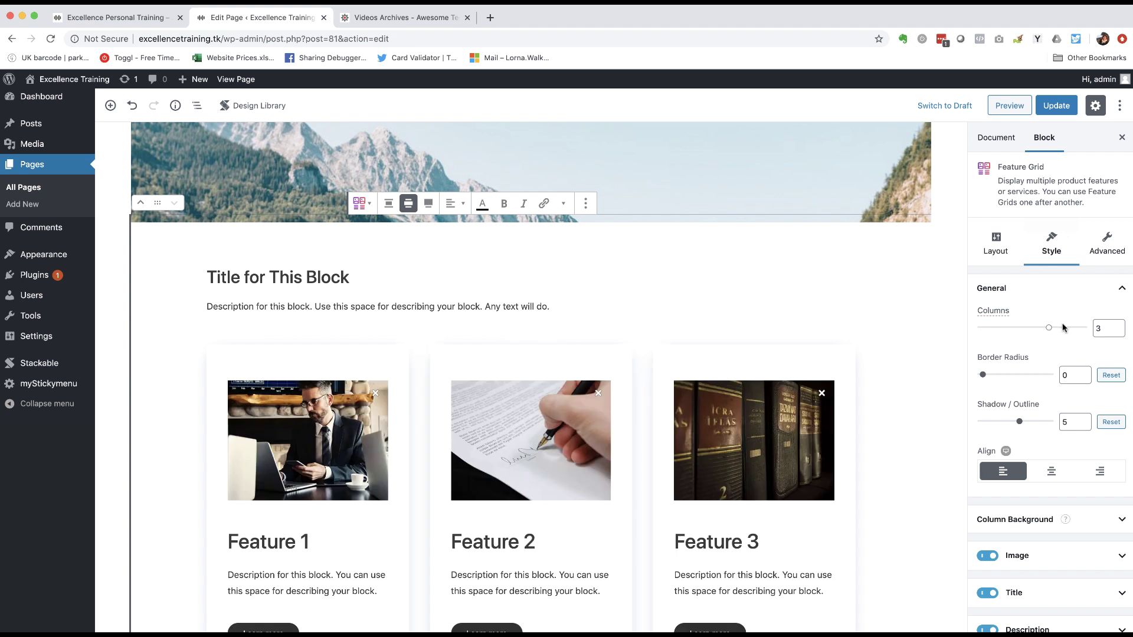
scroll(1040, 315, down, 3)
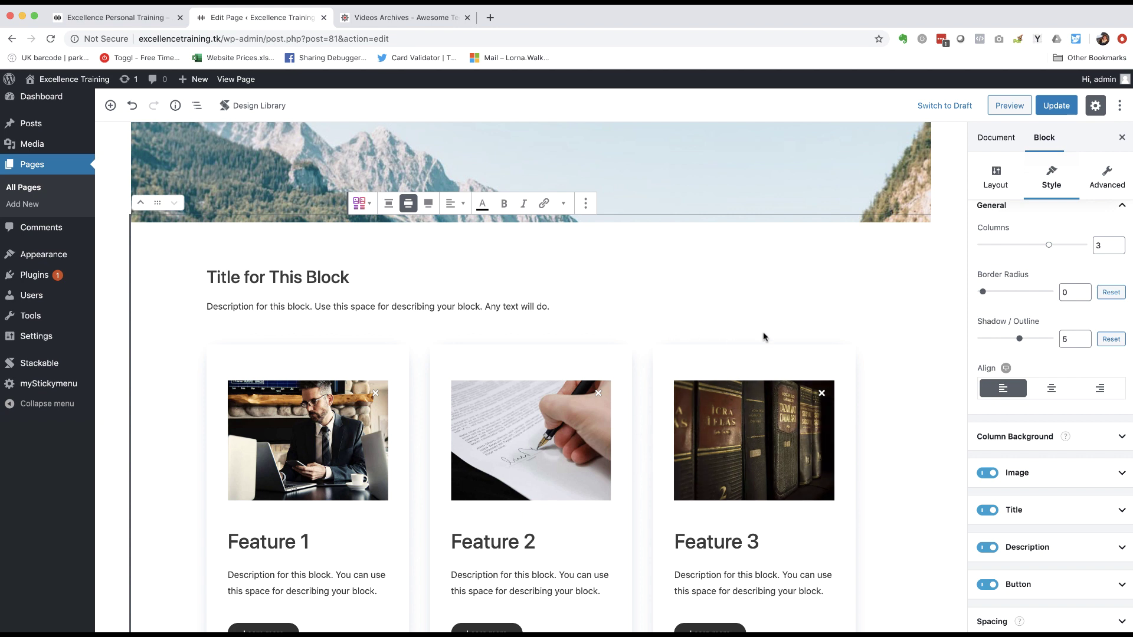
- Try card shadow strength 3 and centre/right alignment, then restore strength 5 and left alignment
click(1071, 338)
key(BackSpace)
text(3)
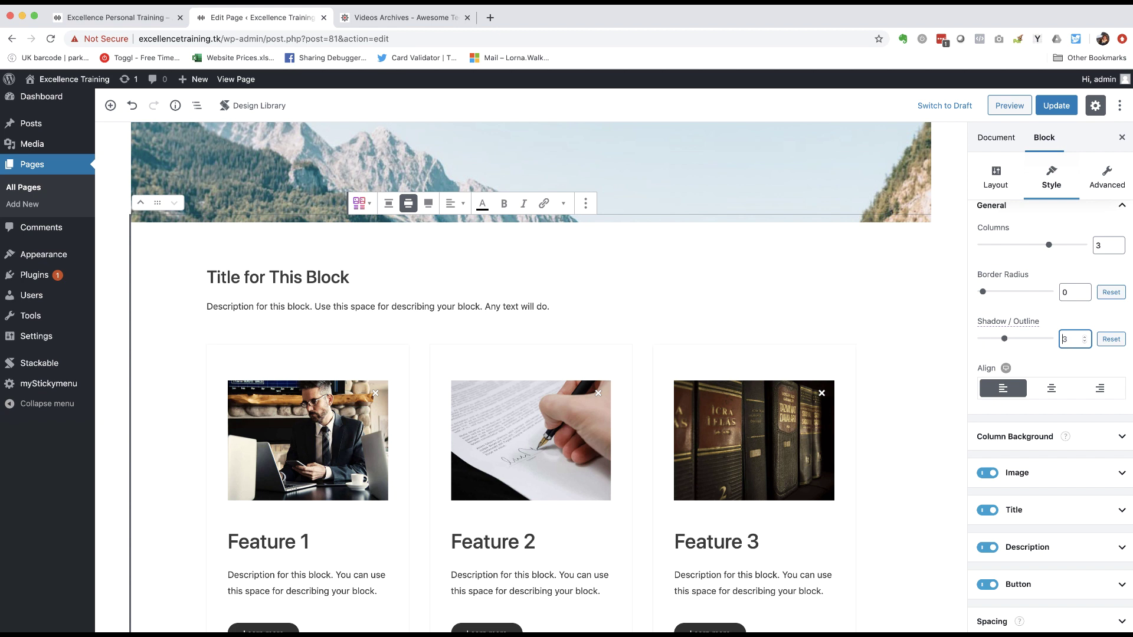
key(BackSpace)
text(5)
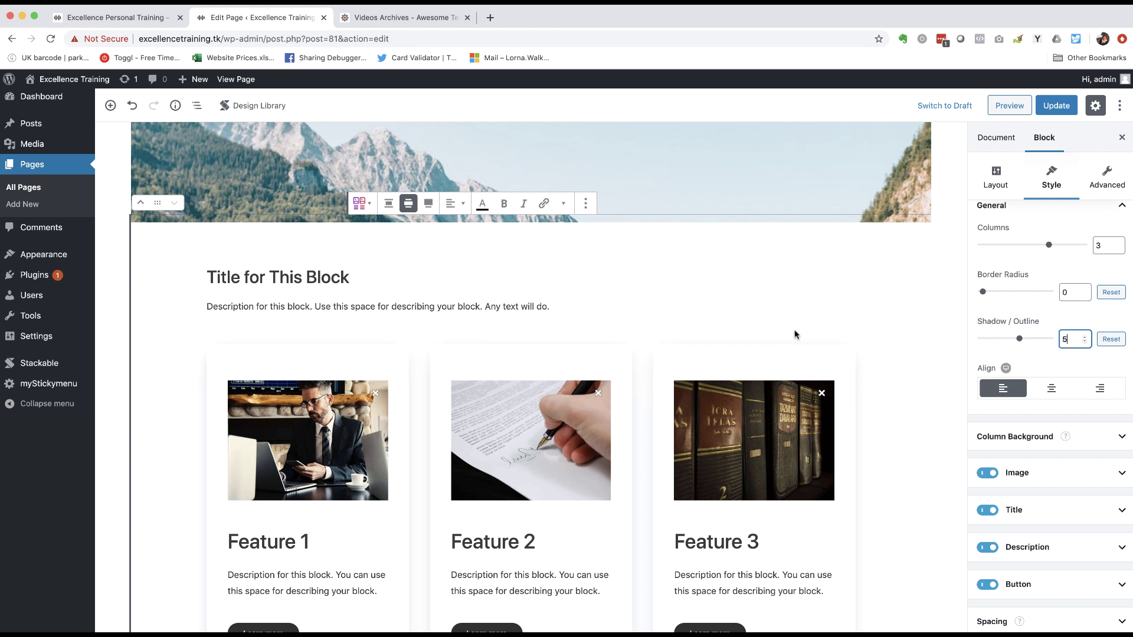
scroll(795, 335, down, 2)
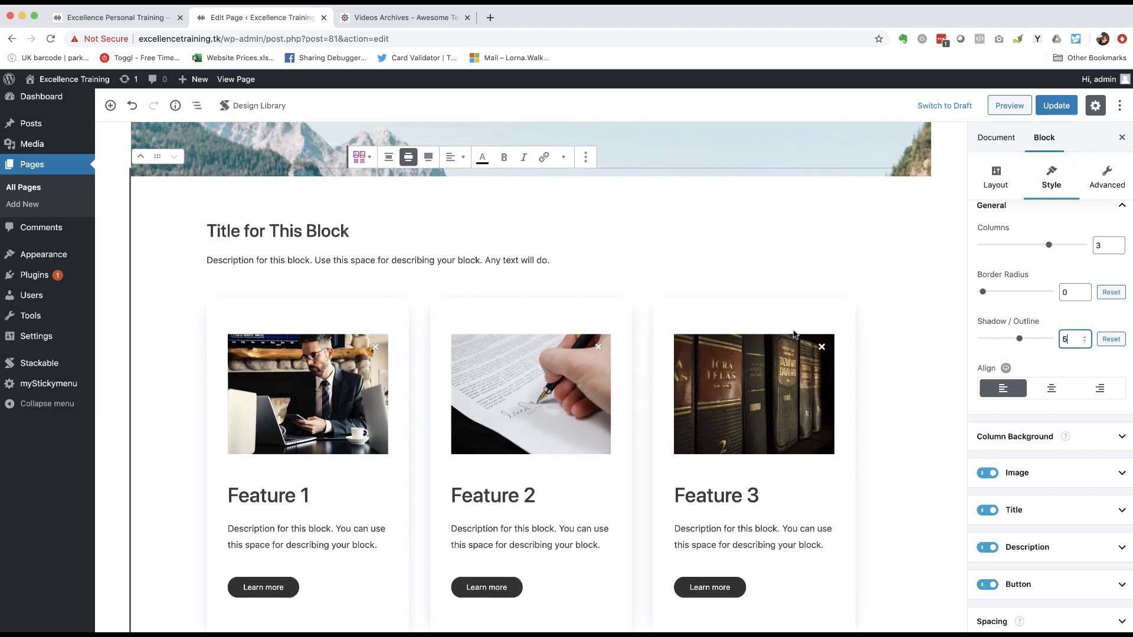
scroll(519, 405, down, 2)
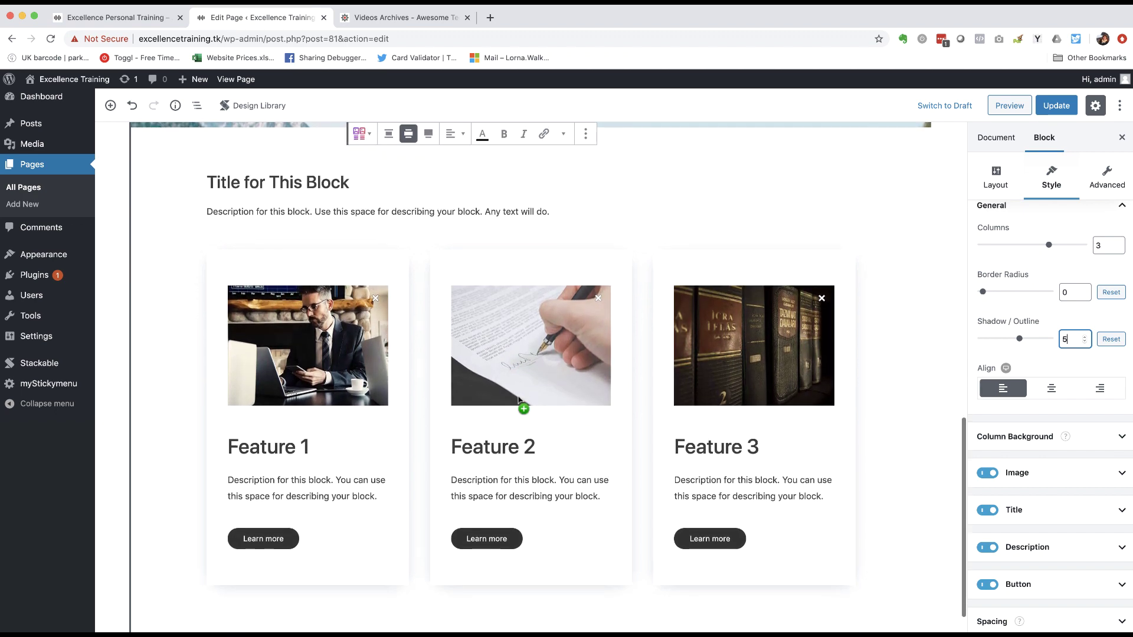
click(1047, 392)
click(1100, 391)
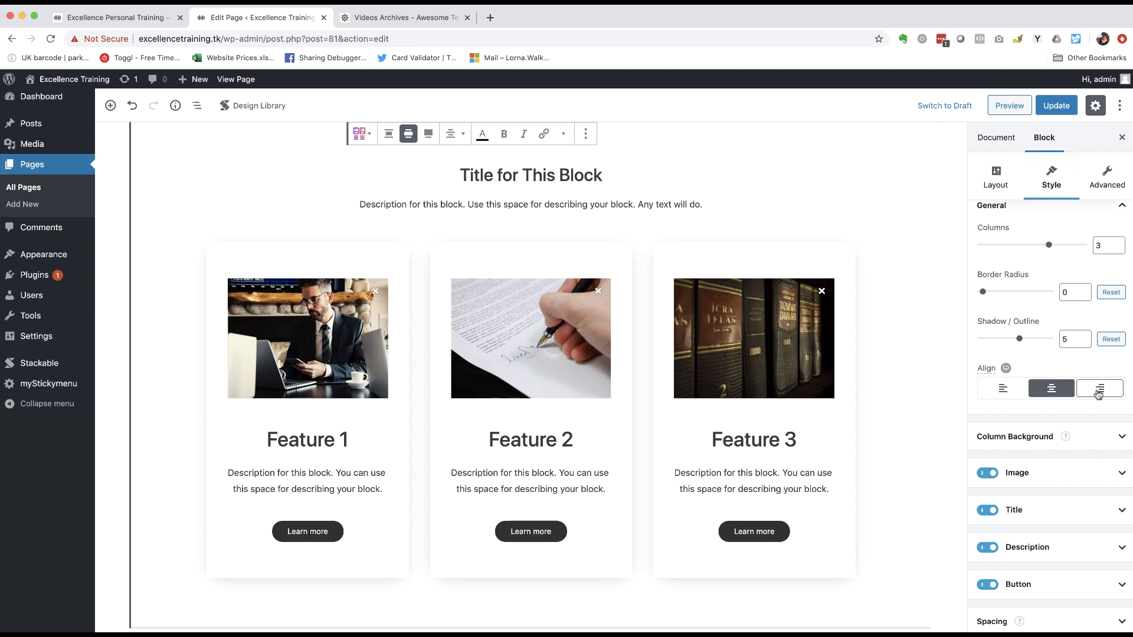
click(1004, 391)
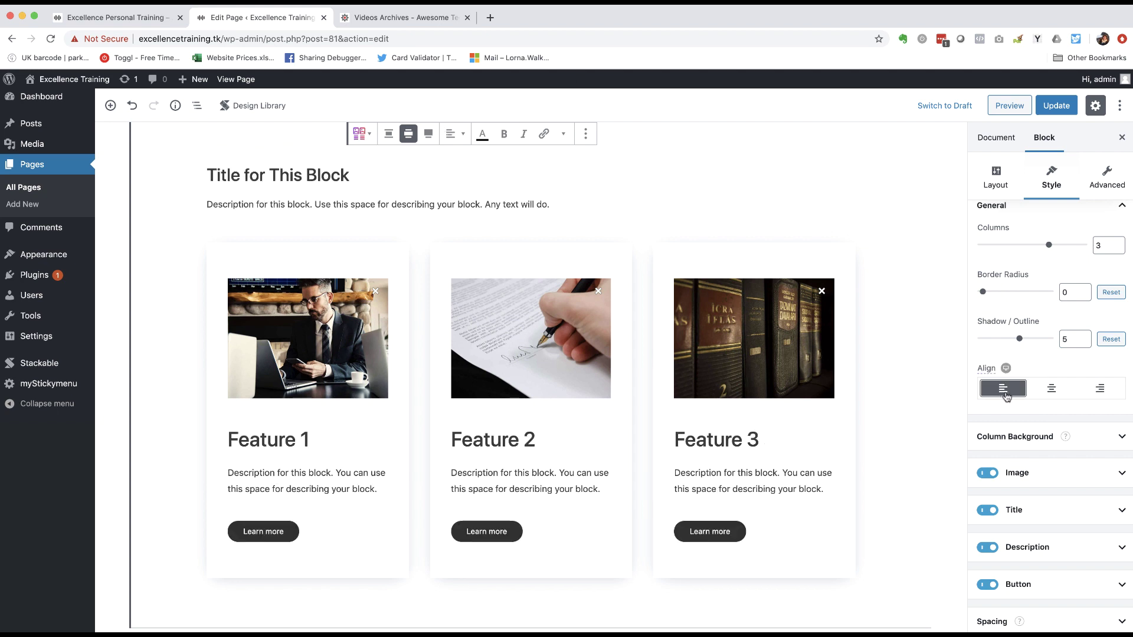
scroll(1105, 430, down, 5)
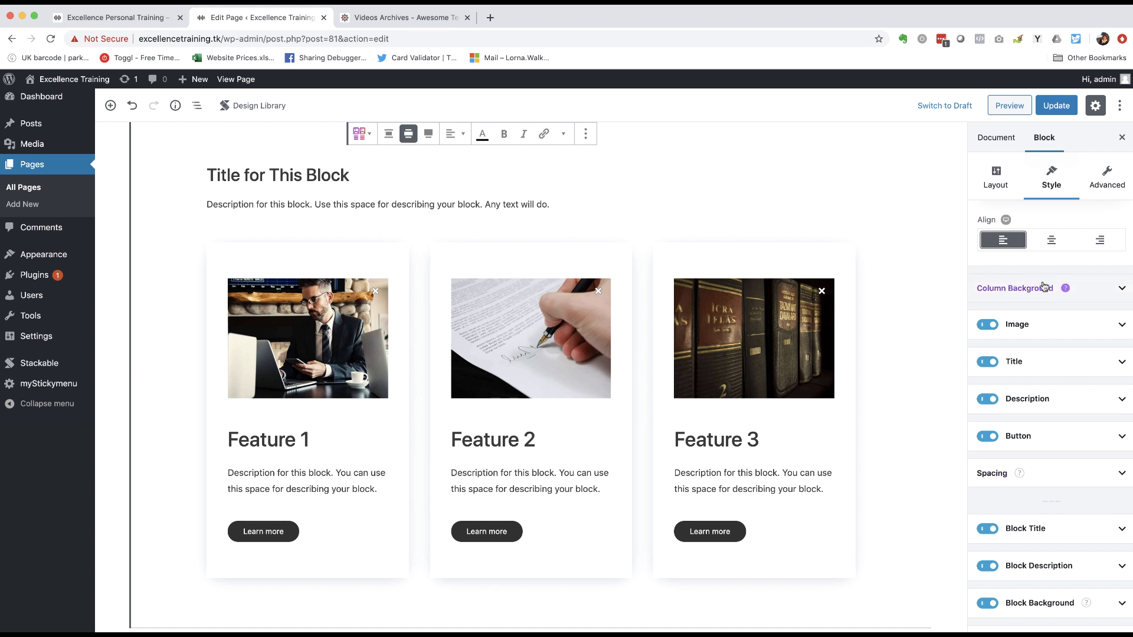
- Hide and reshow the card images, try circle and blob shapes, then revert to rectangles
mouse_move(1013, 288)
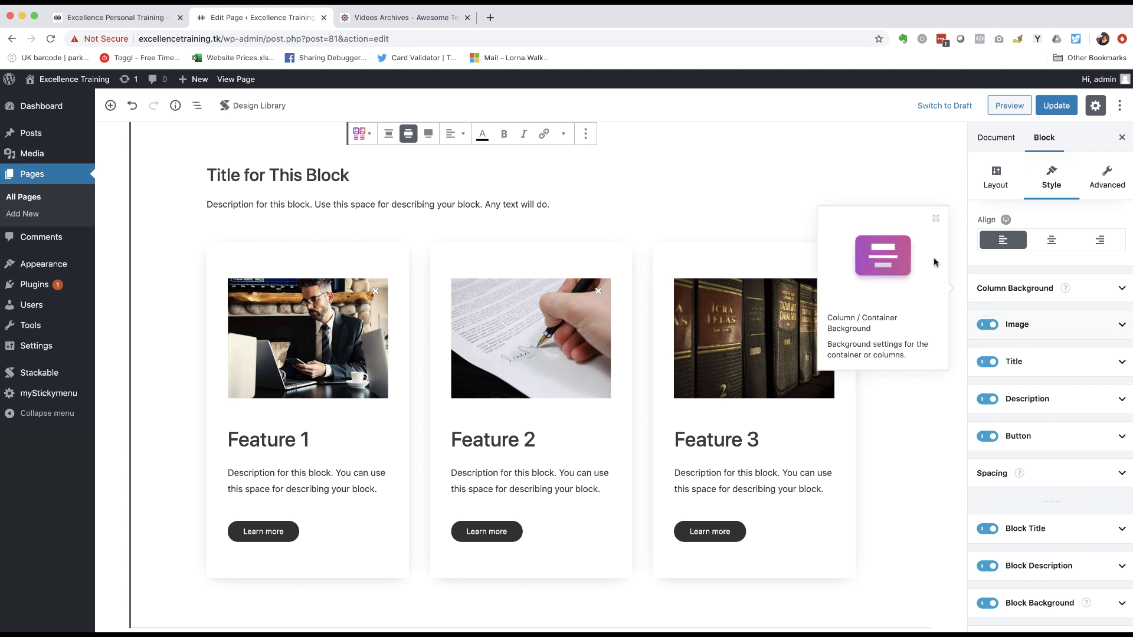
click(935, 218)
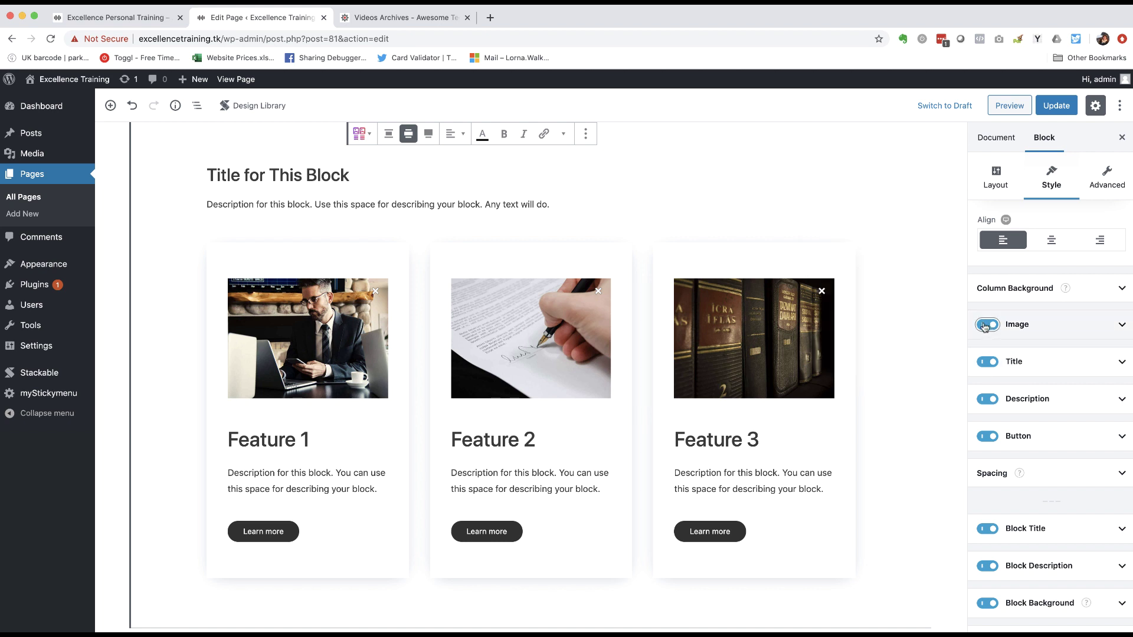
click(984, 325)
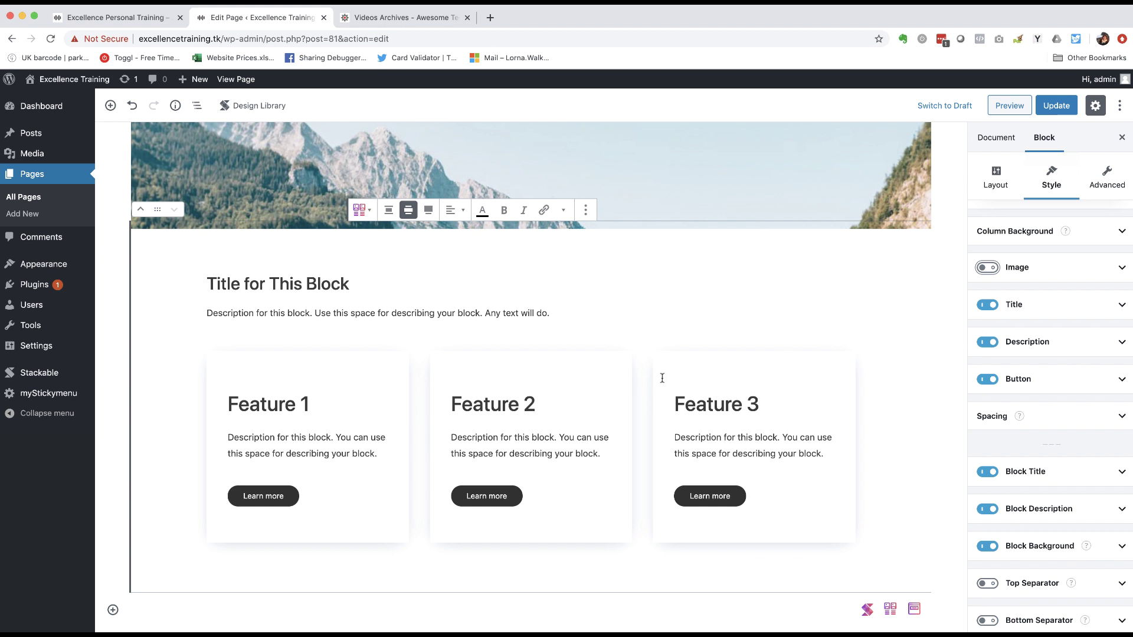
click(987, 267)
scroll(1004, 454, down, 2)
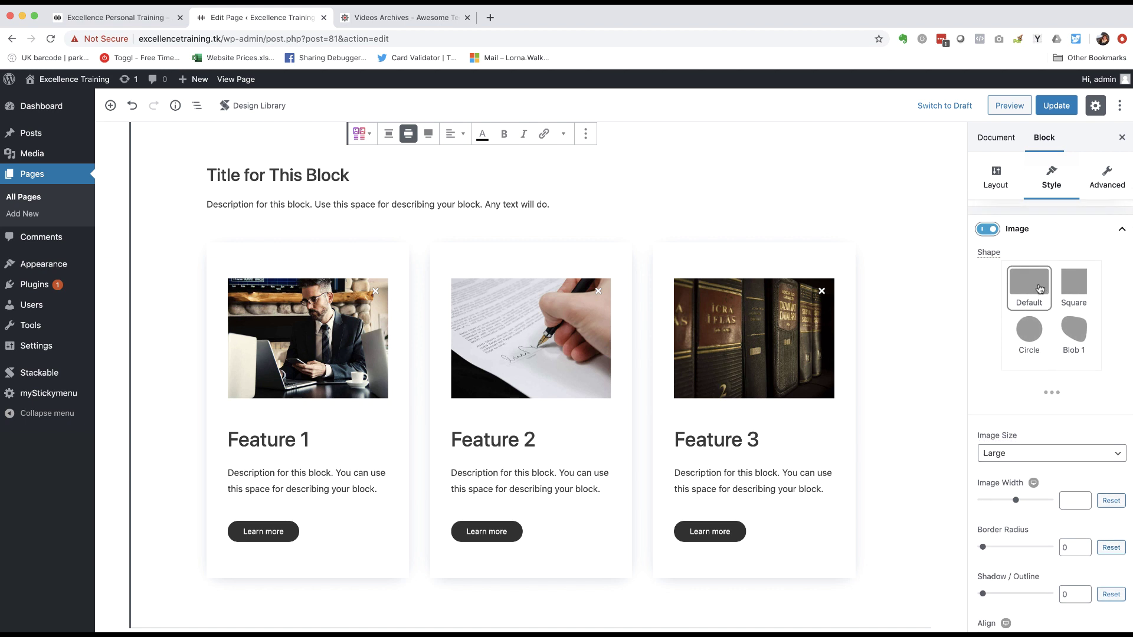
click(1028, 344)
click(1070, 335)
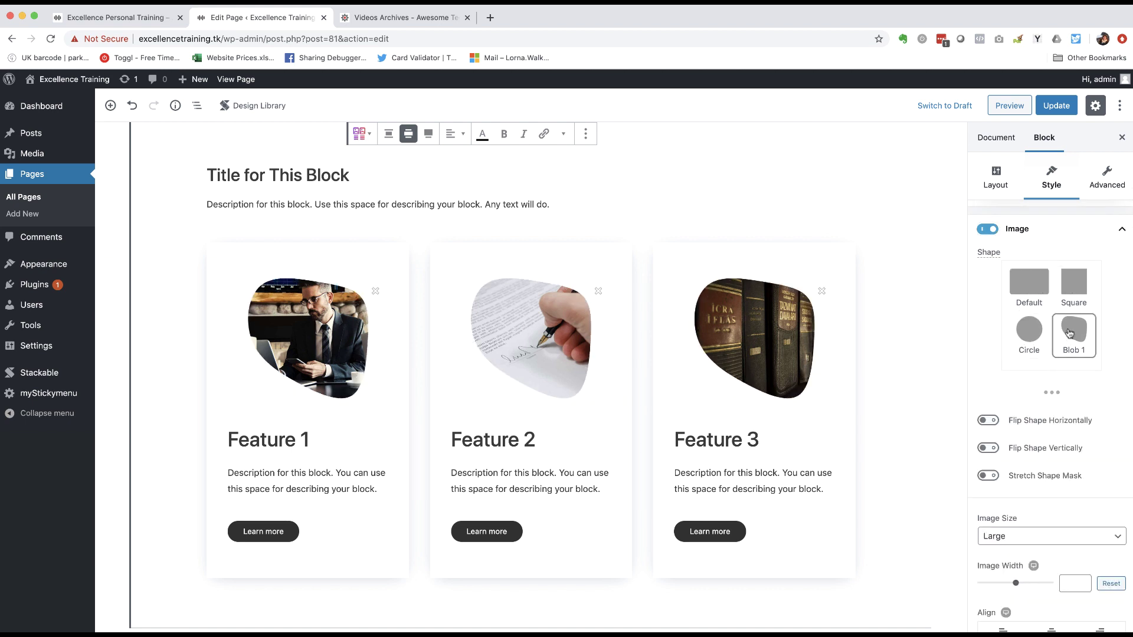
click(1029, 295)
scroll(990, 366, down, 5)
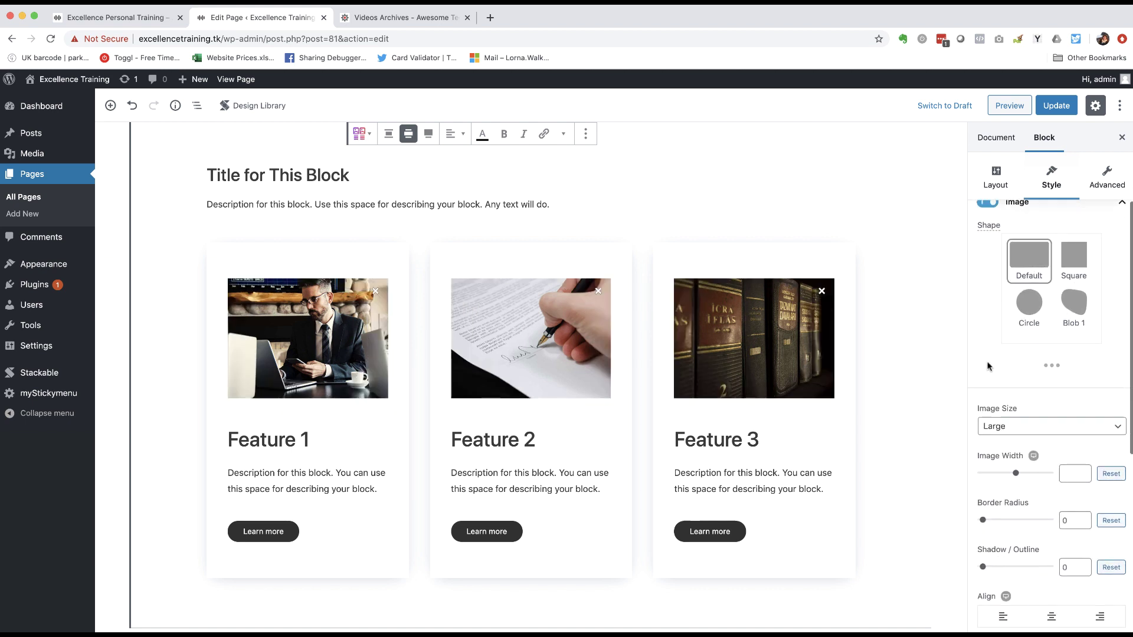
scroll(988, 365, down, 3)
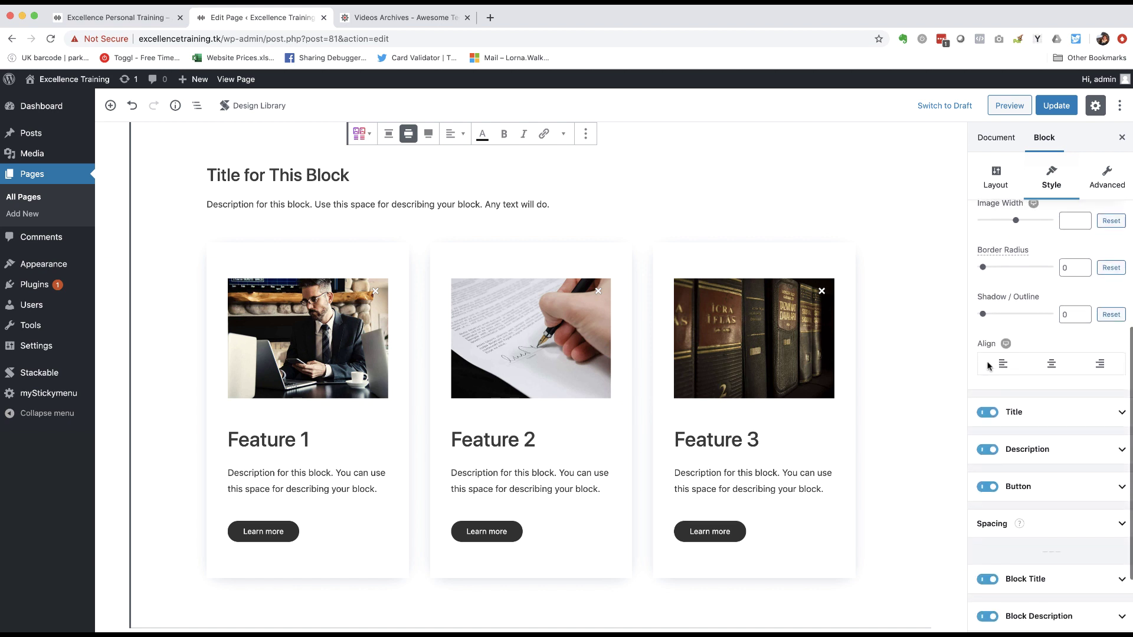
- Toggle card titles, descriptions and Learn more buttons off and back on, then view the live site
click(985, 416)
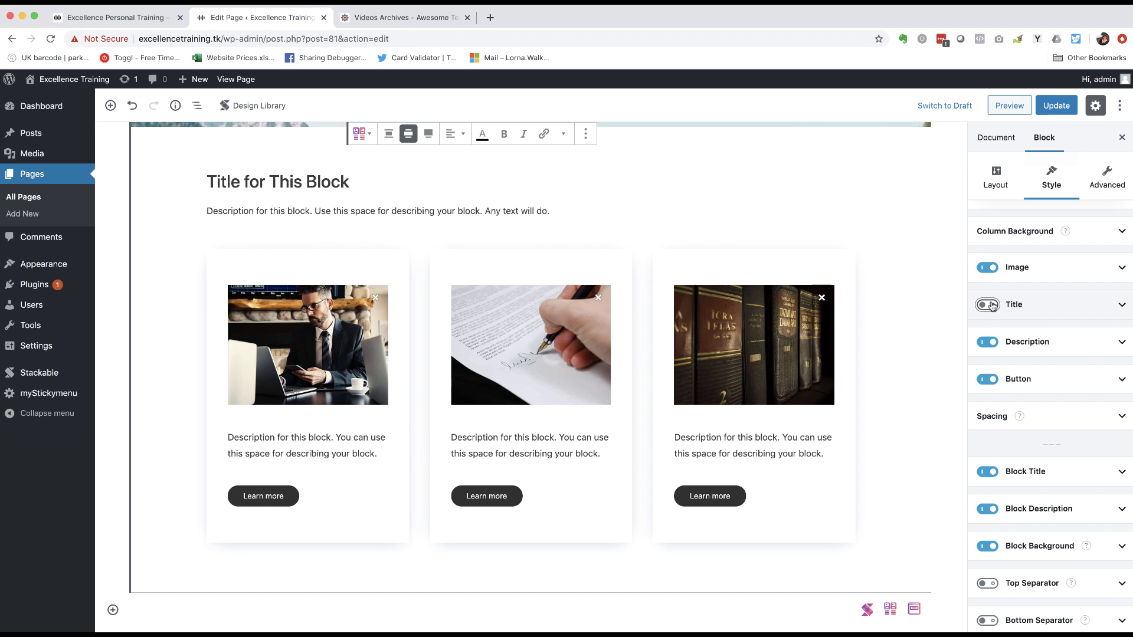
click(992, 305)
scroll(1004, 371, down, 5)
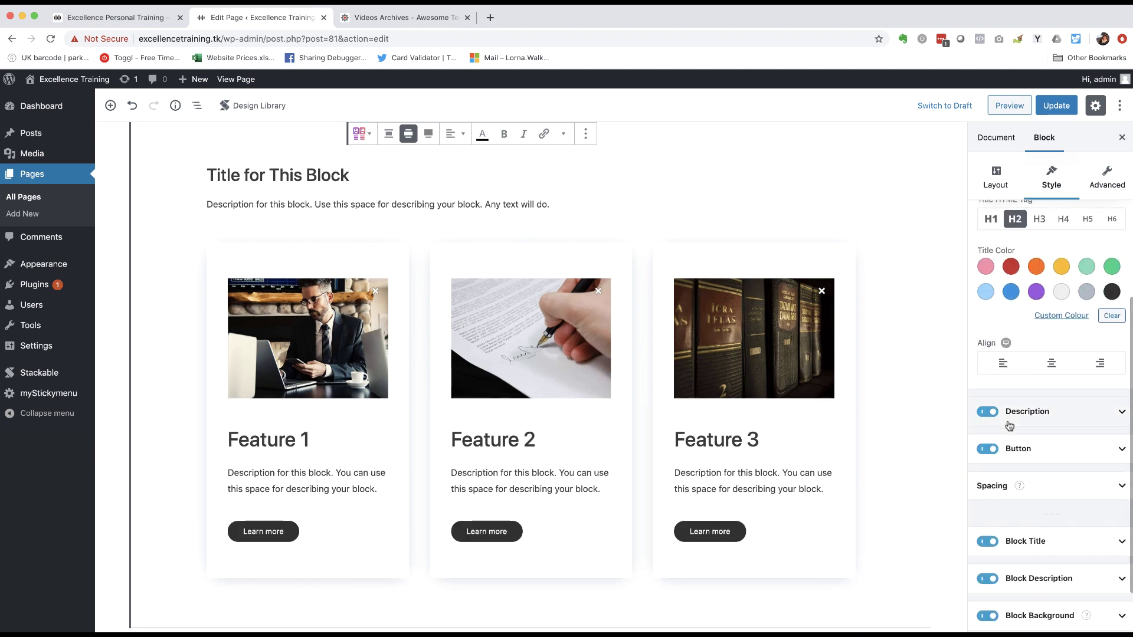
click(986, 412)
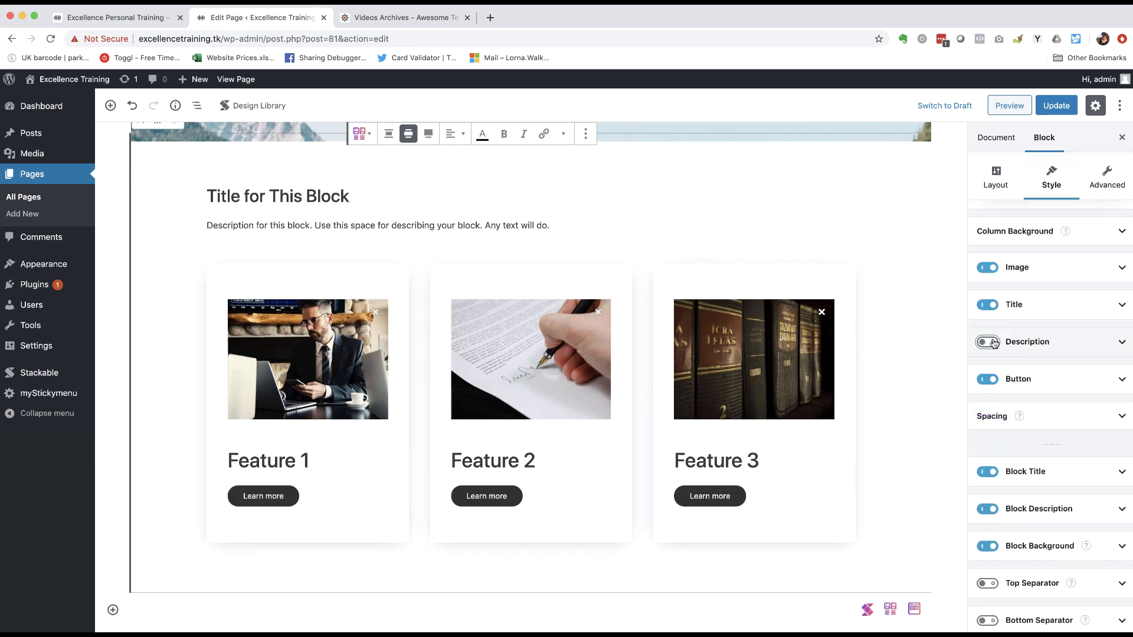
click(988, 342)
scroll(974, 437, down, 3)
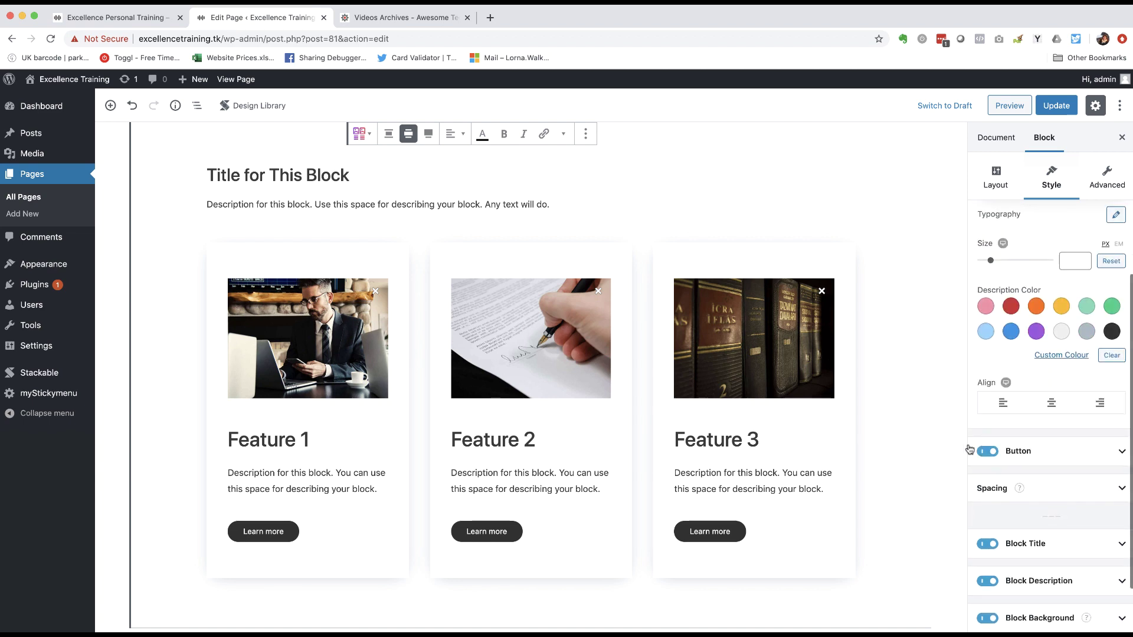
click(987, 451)
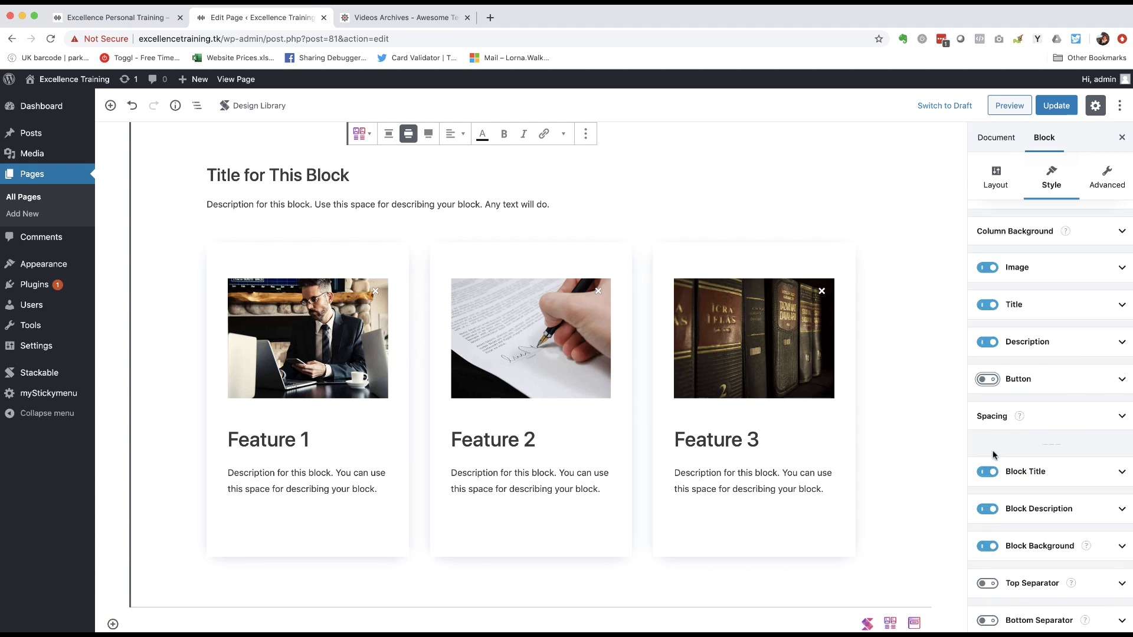
click(988, 380)
click(120, 24)
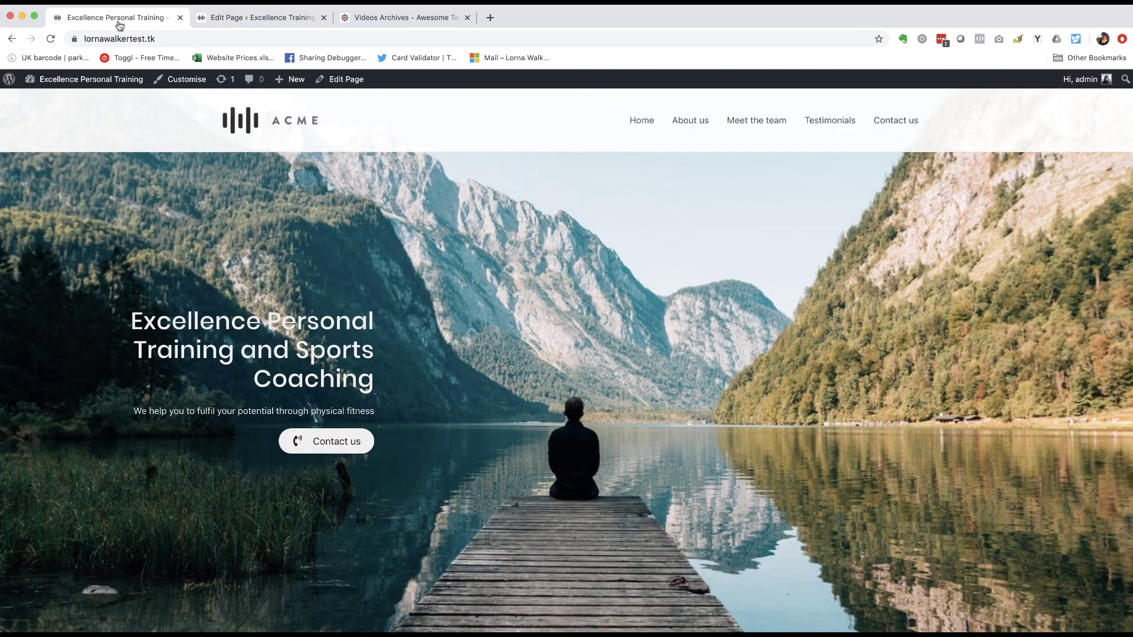
- Scroll through the live site's services cards, then return to the page editor
scroll(244, 275, down, 10)
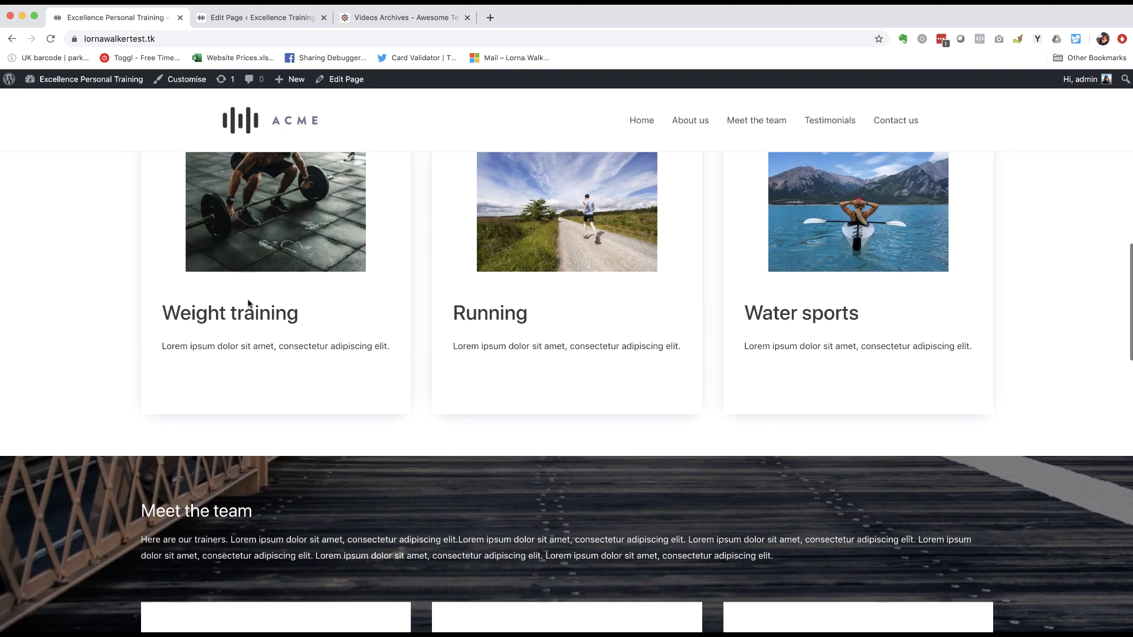
scroll(287, 274, up, 1)
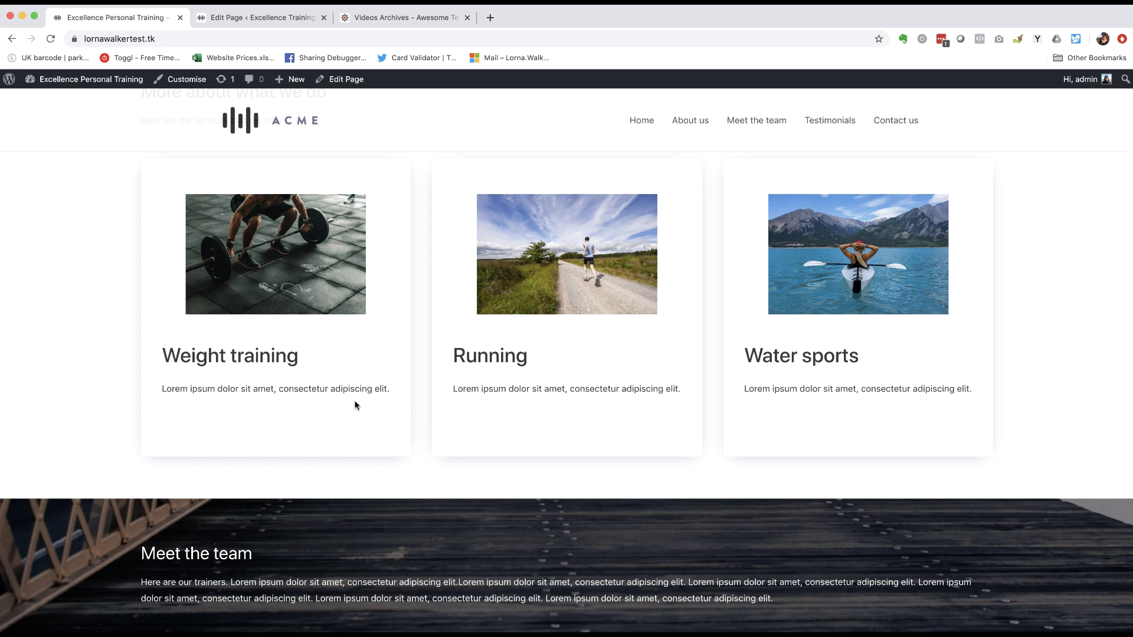
scroll(295, 355, up, 2)
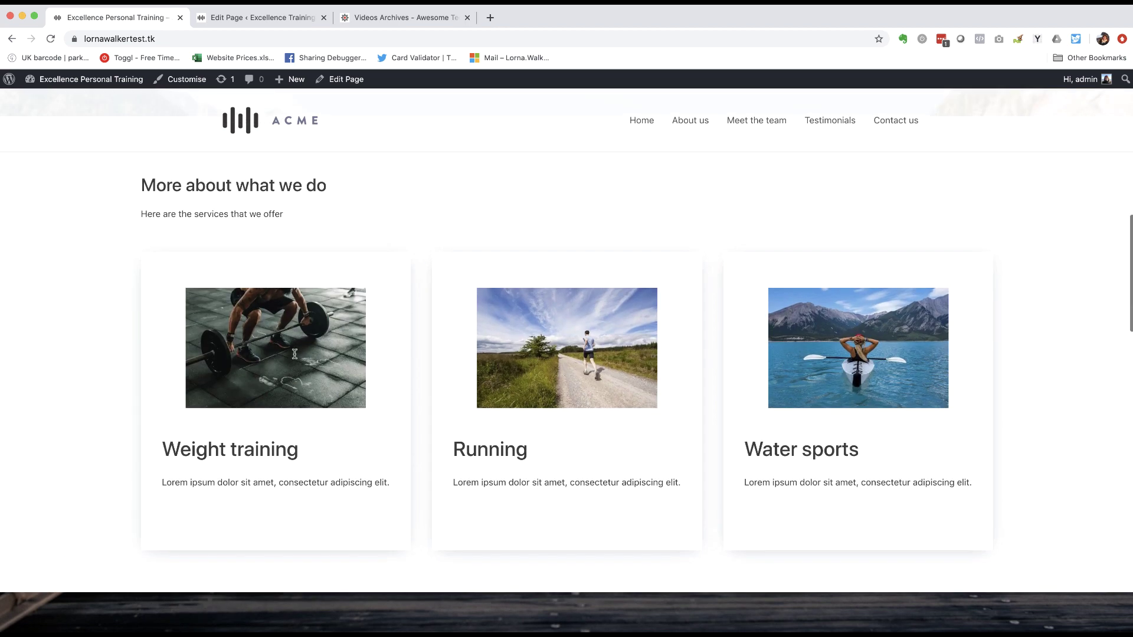
click(257, 22)
- Hide the Learn more buttons on all the feature cards
scroll(1036, 350, down, 3)
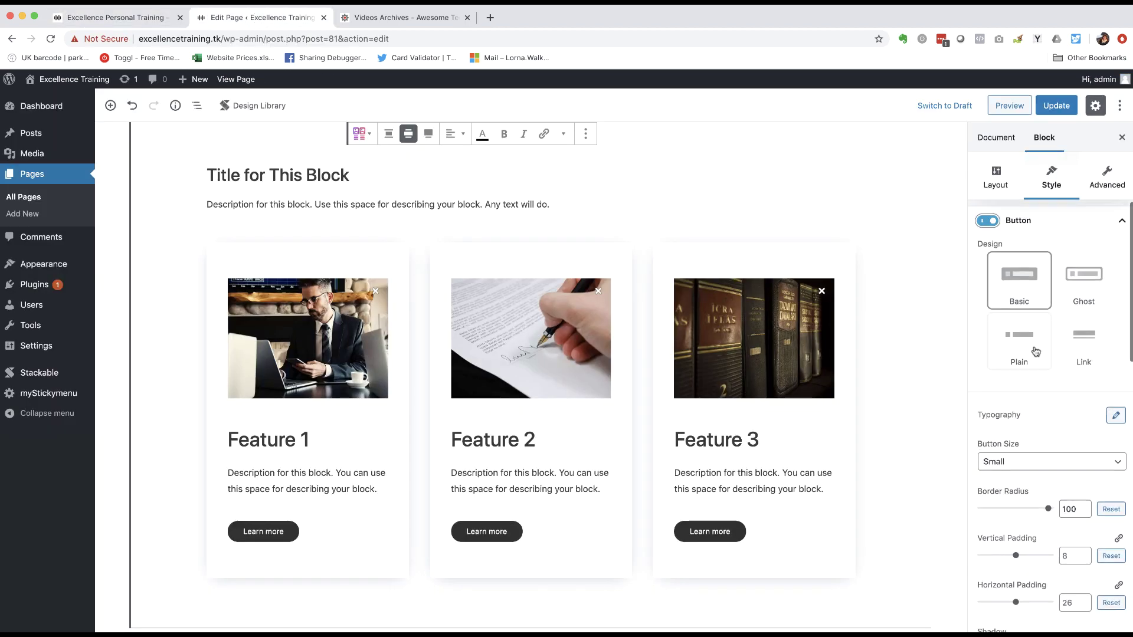
scroll(1035, 350, up, 5)
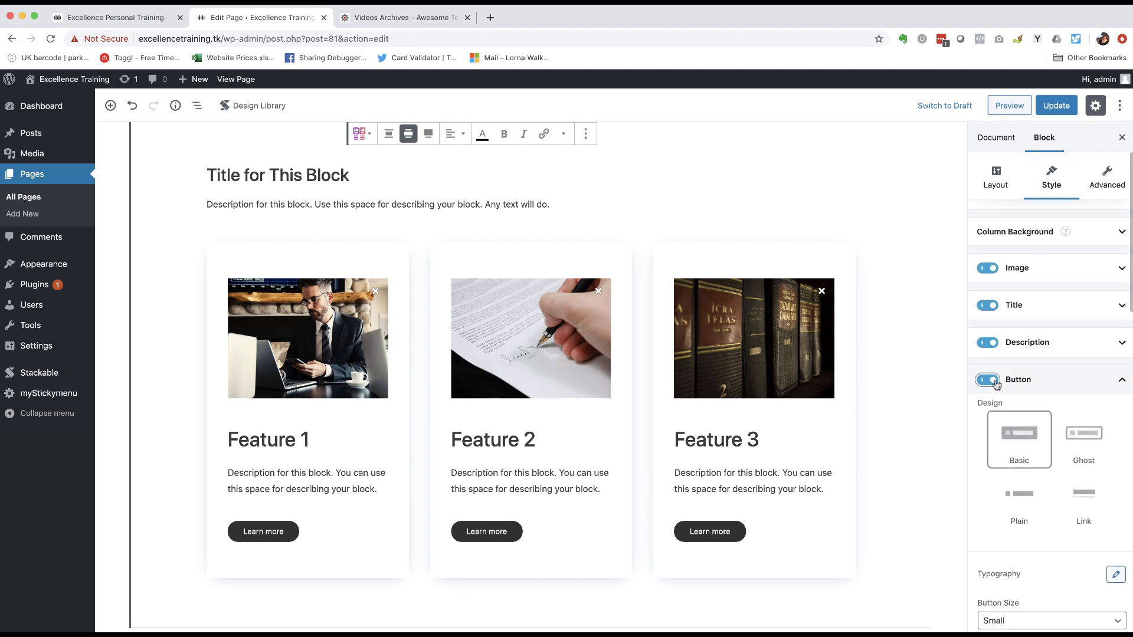
click(988, 381)
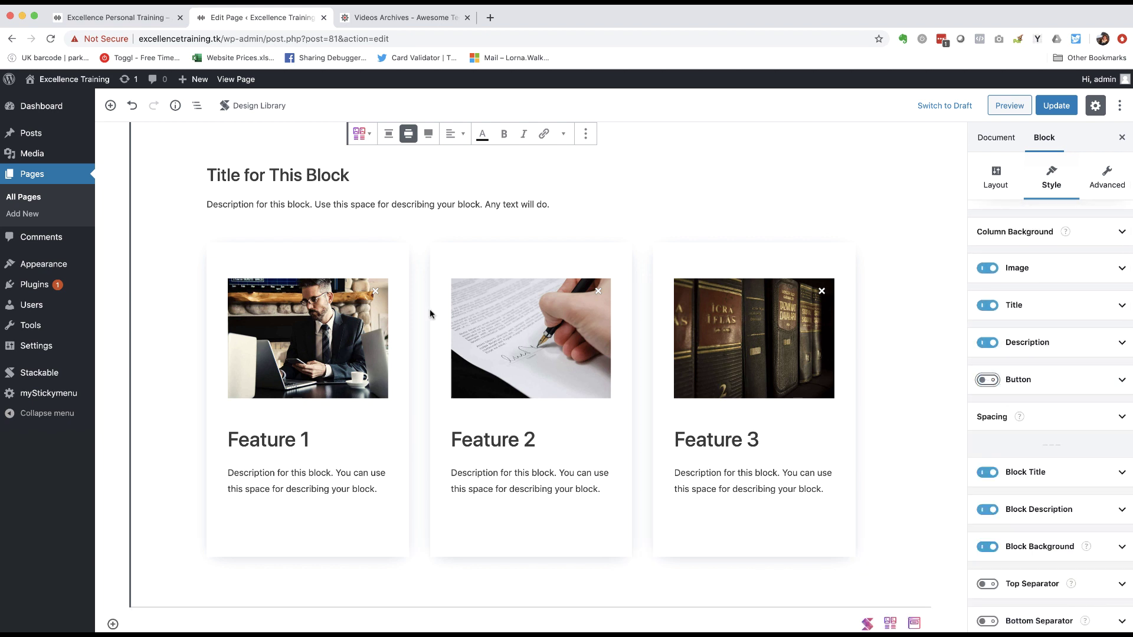
- Retitle the section 'More about what we do' and start rewriting the description line
scroll(430, 316, up, 1)
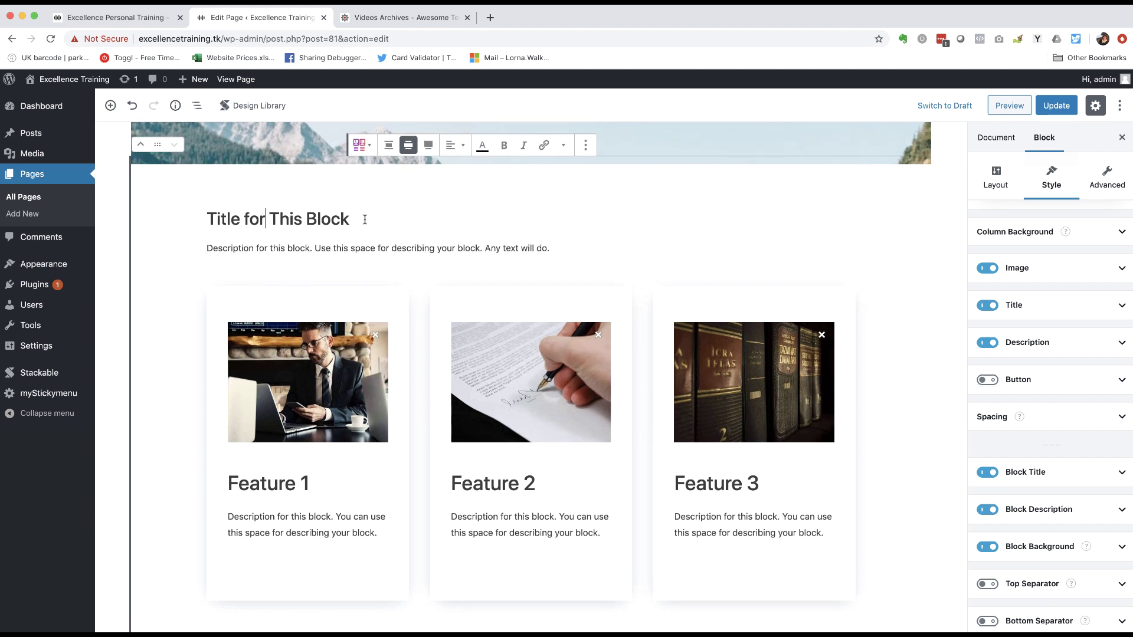
drag(361, 220, 207, 211)
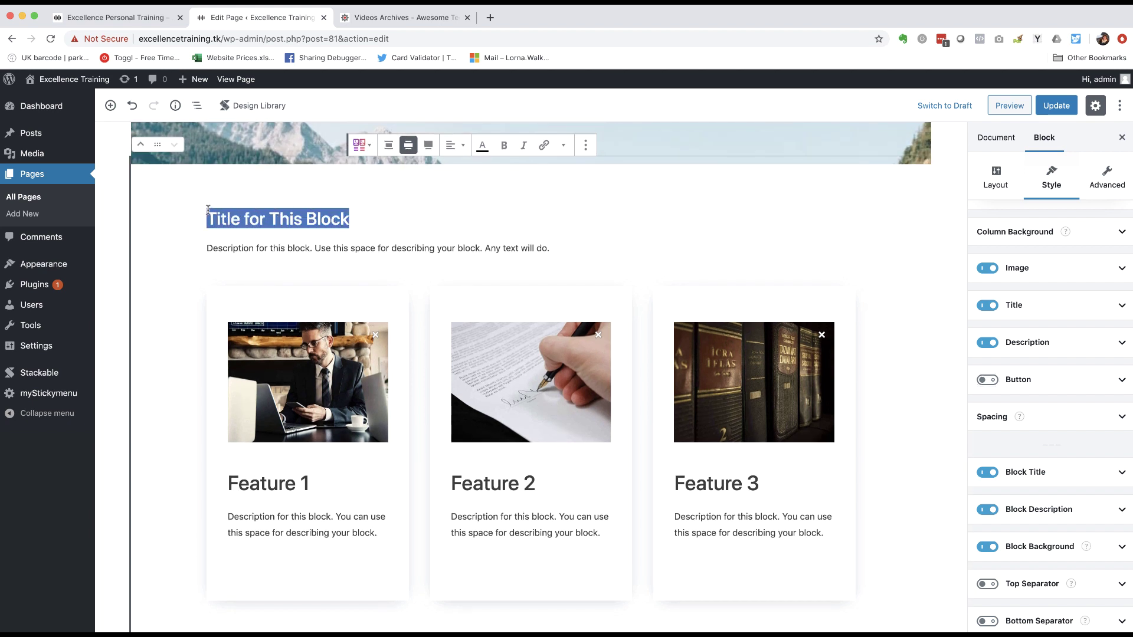
text(More about what)
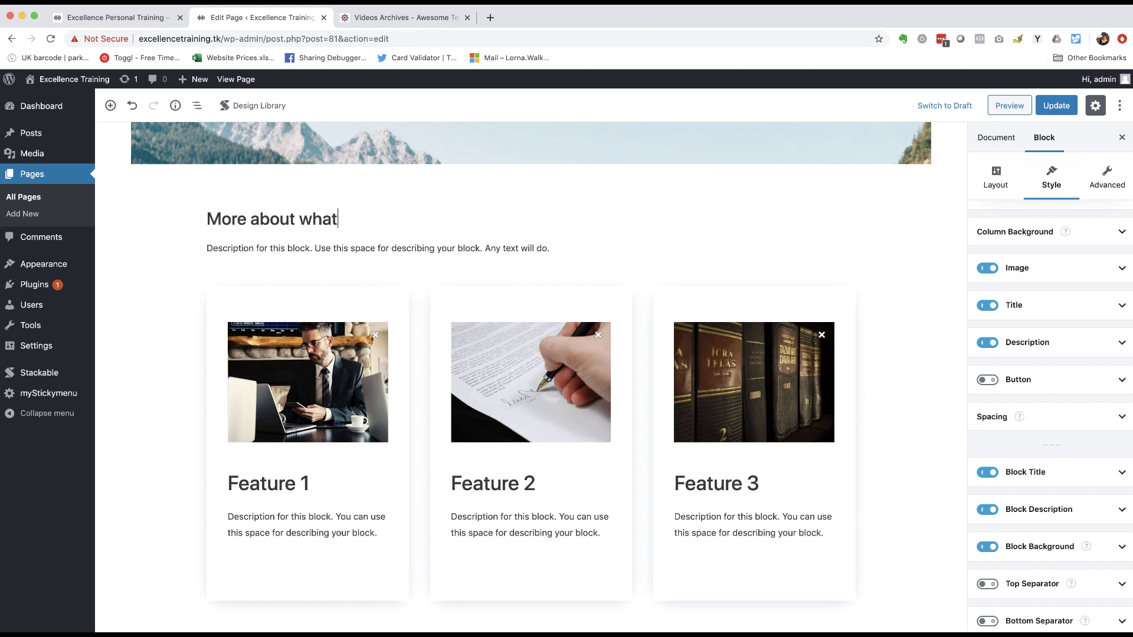
text( we do)
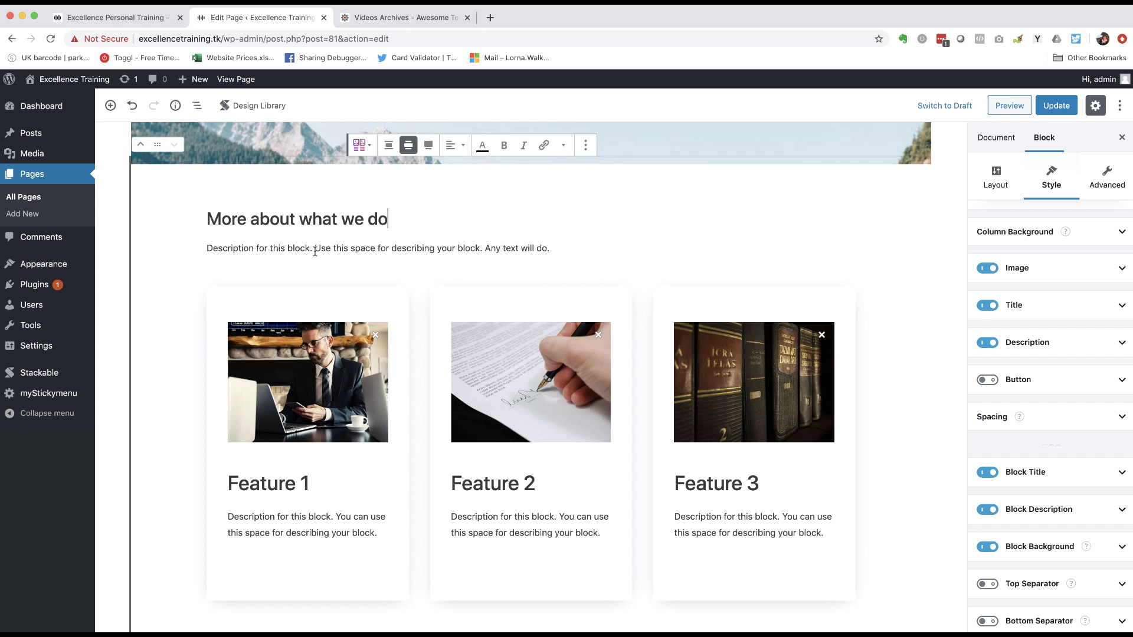
triple_click(314, 249)
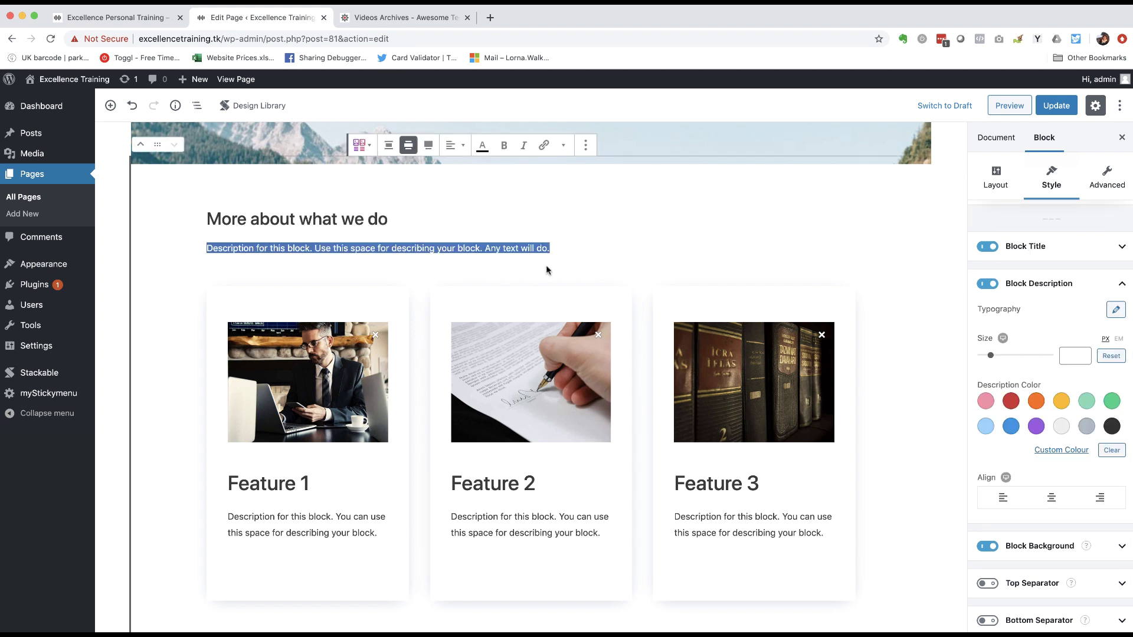
text(Her)
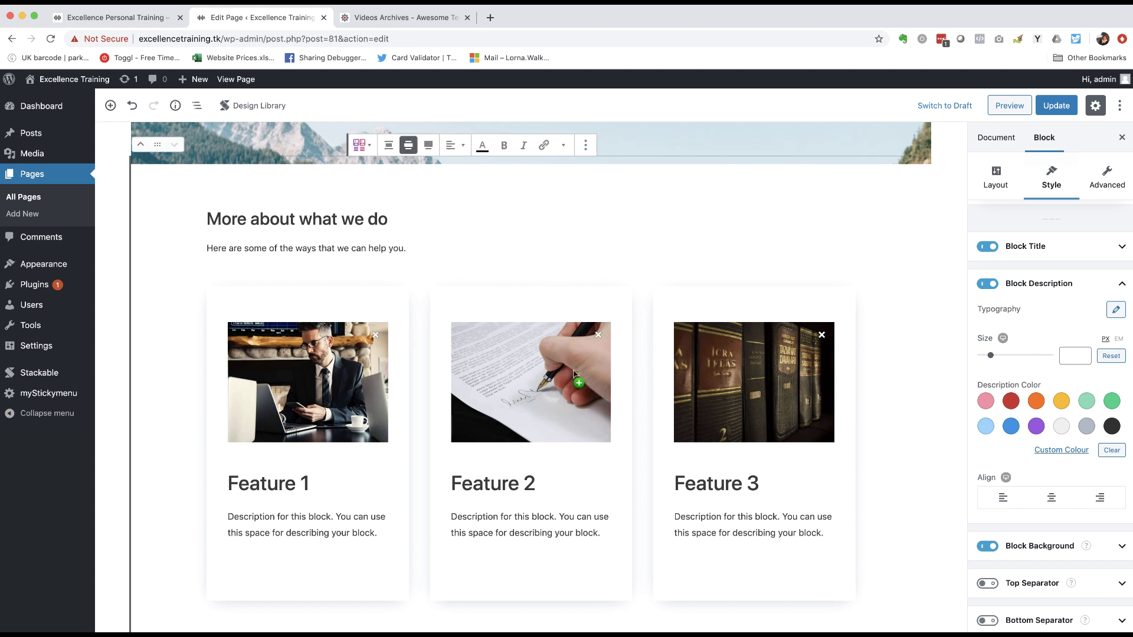
scroll(602, 390, down, 1)
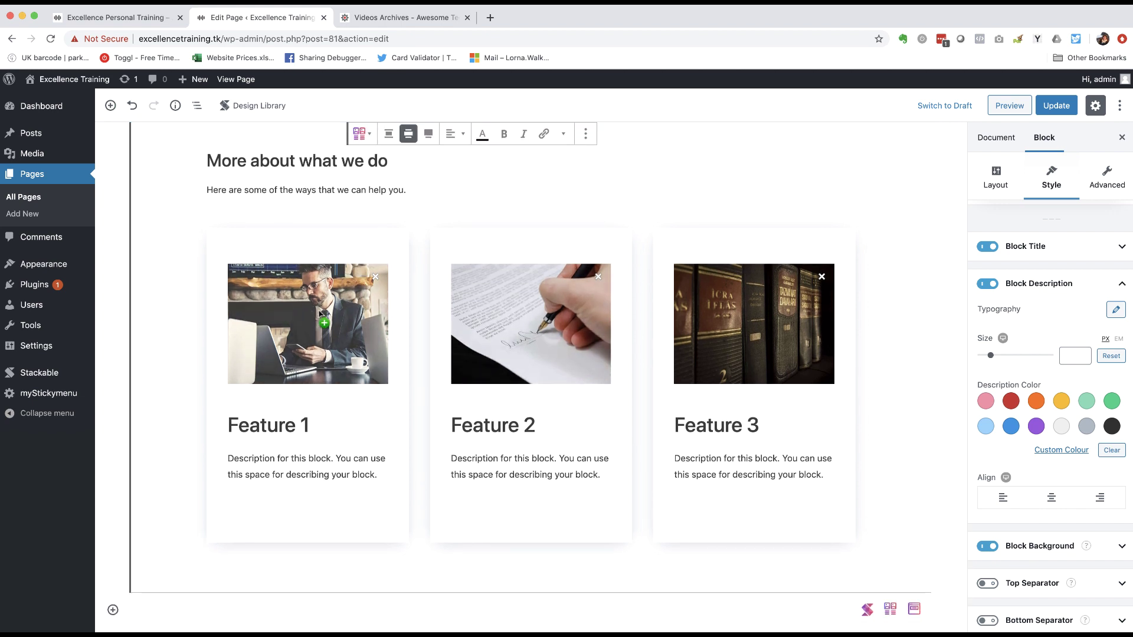
- Replace the Feature 1, 2 and 3 images with the deadlift, road-runner and kayak photos
click(273, 320)
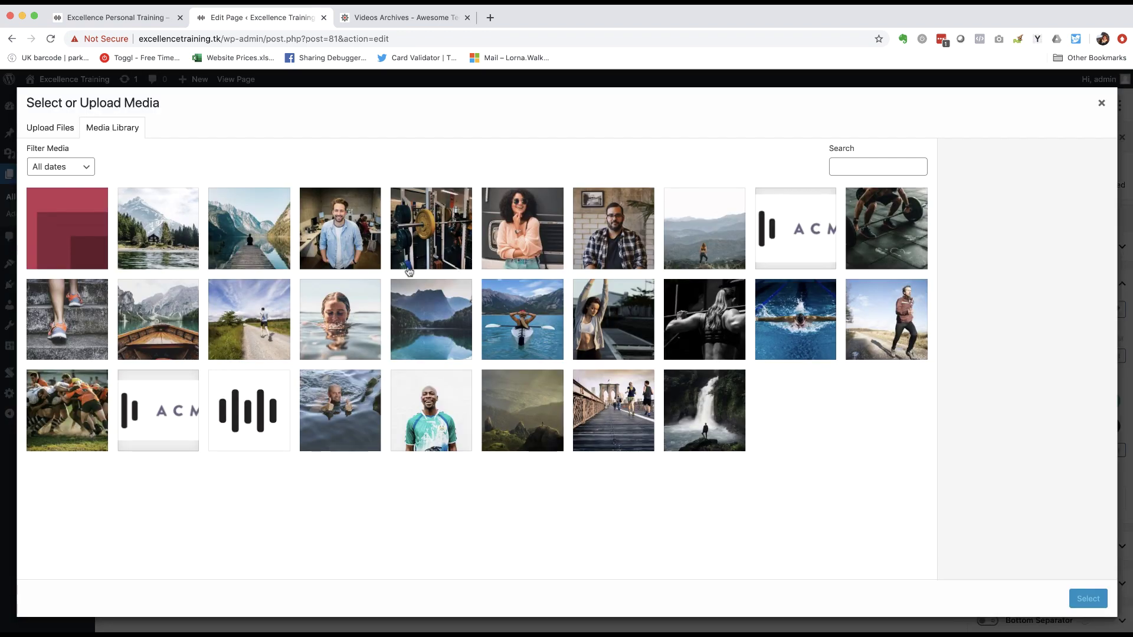
click(461, 245)
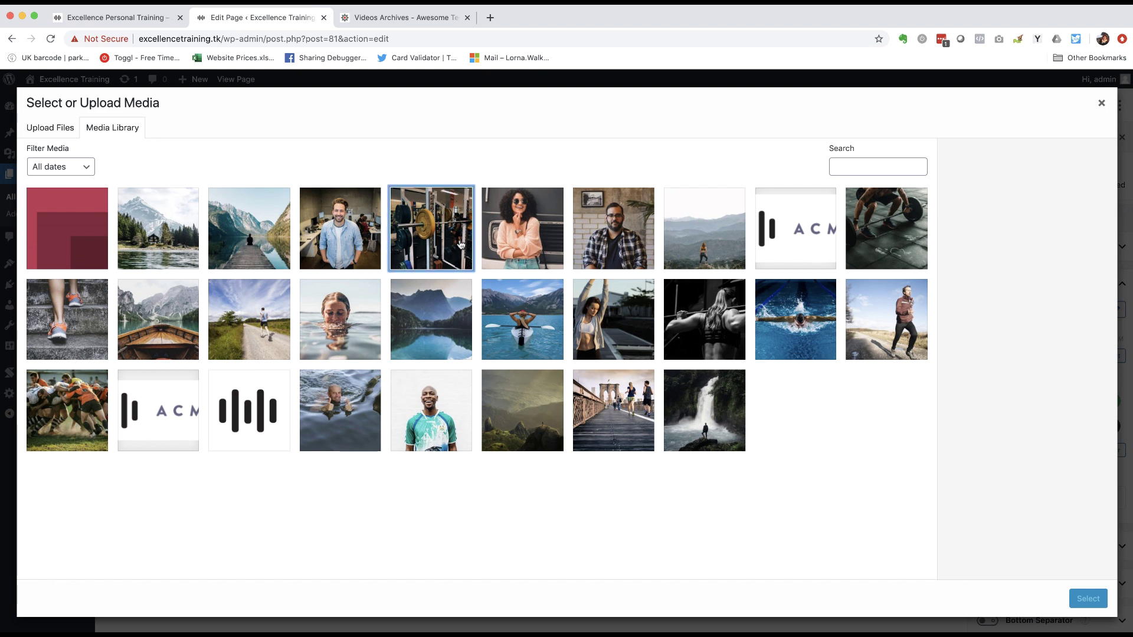
click(875, 238)
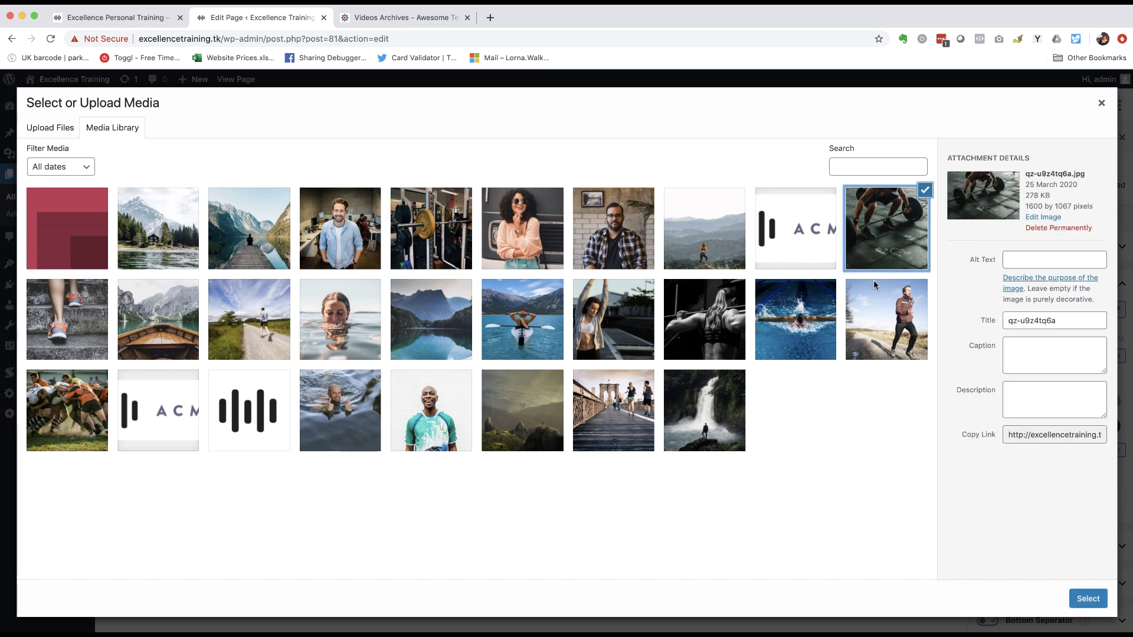
click(1088, 599)
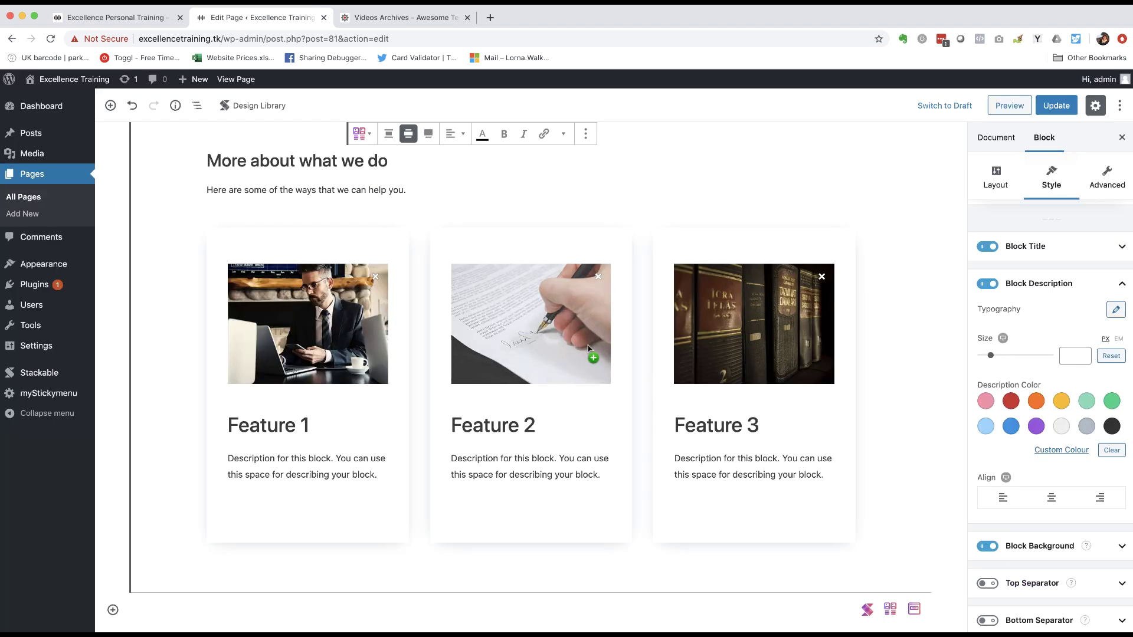
click(545, 313)
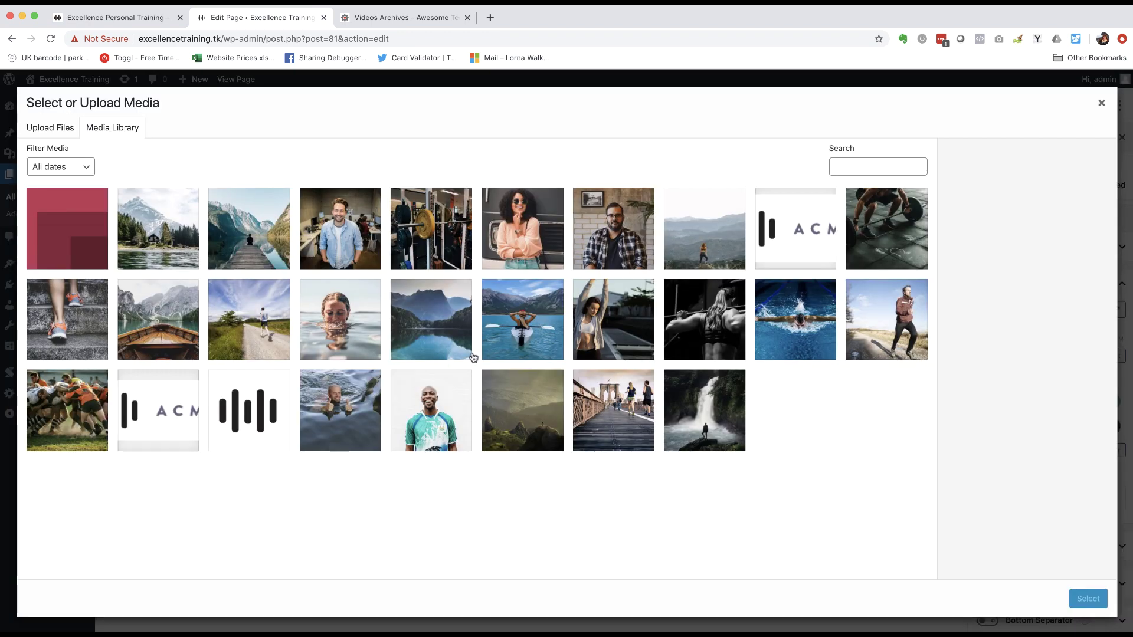
click(251, 313)
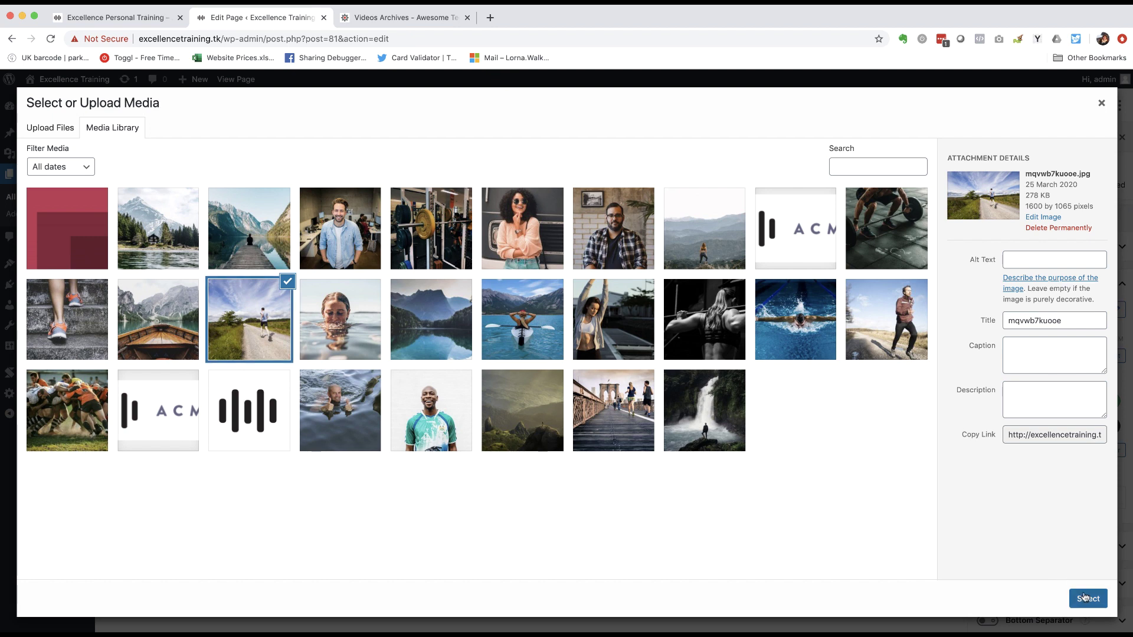
click(1084, 597)
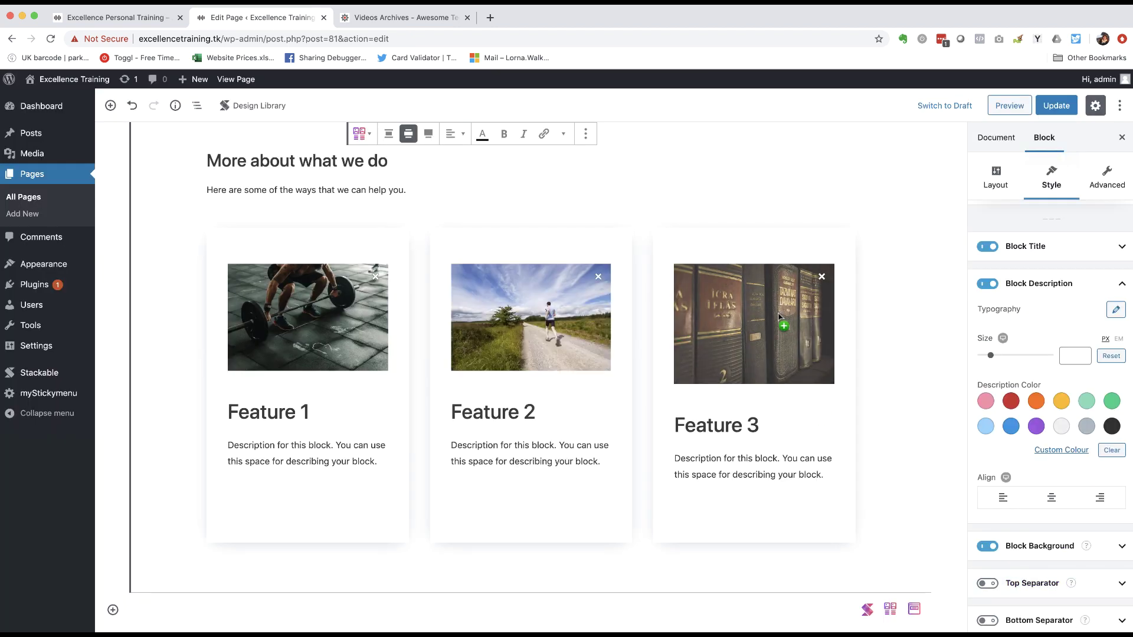
click(779, 317)
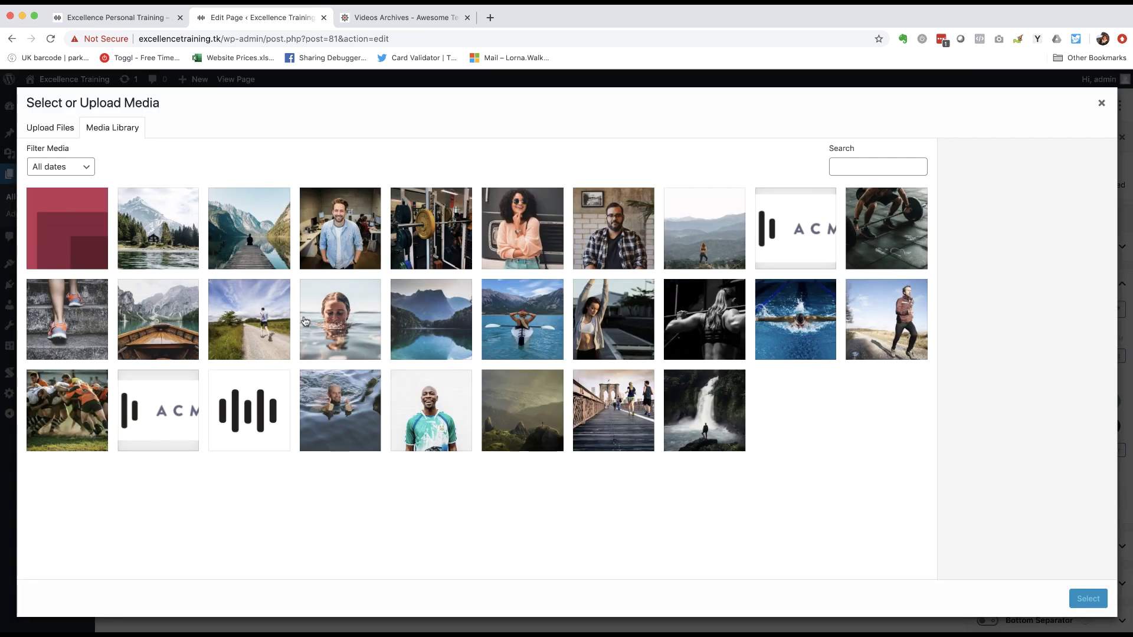
click(510, 328)
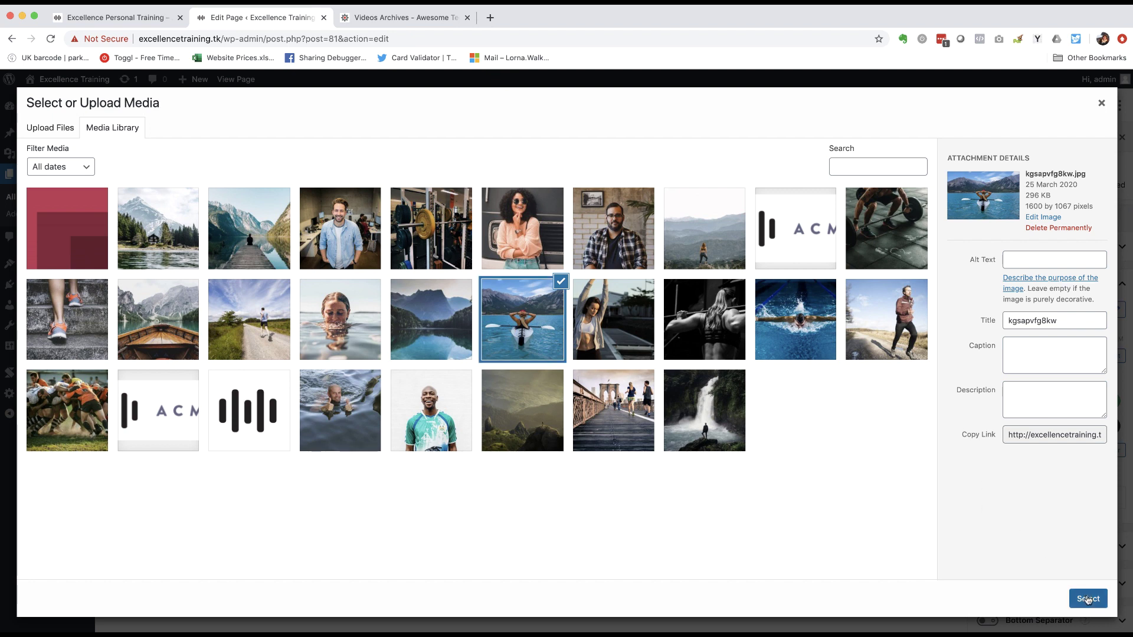
click(1087, 598)
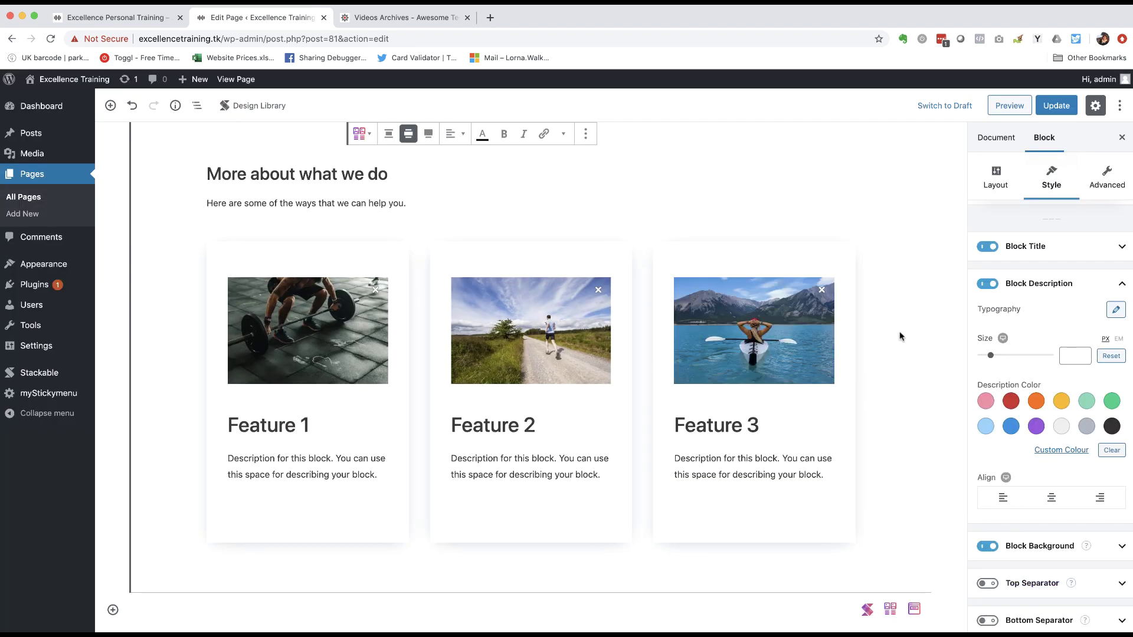
- Retitle the card headings 'Weight lifting', 'Running' and 'Water sports', deleting the leftover 2
triple_click(257, 426)
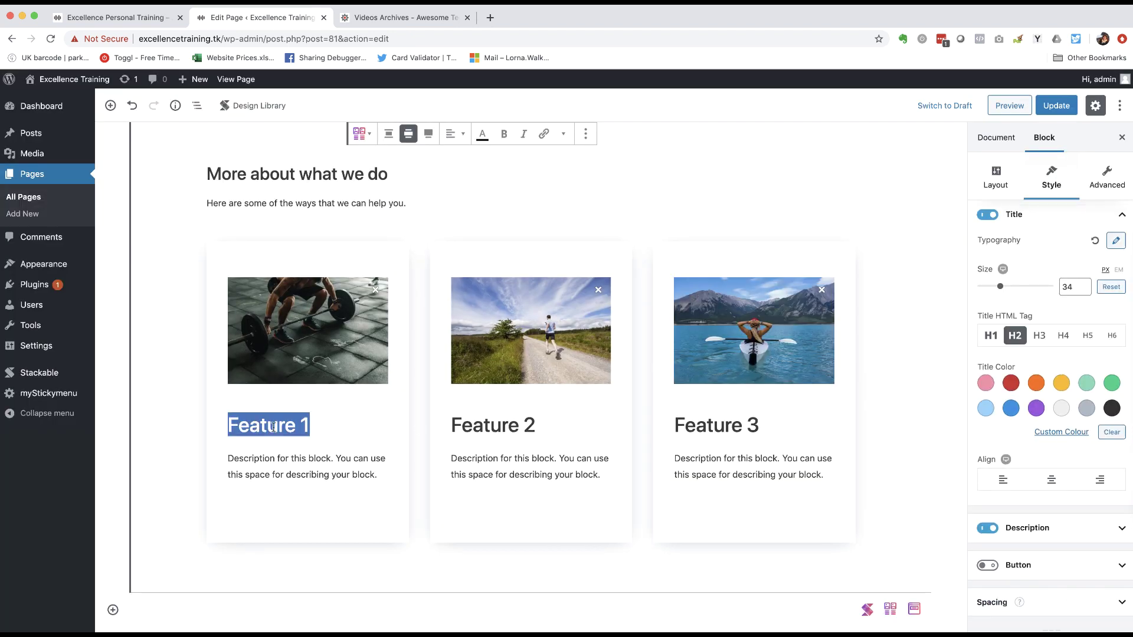
text(Weight lifting)
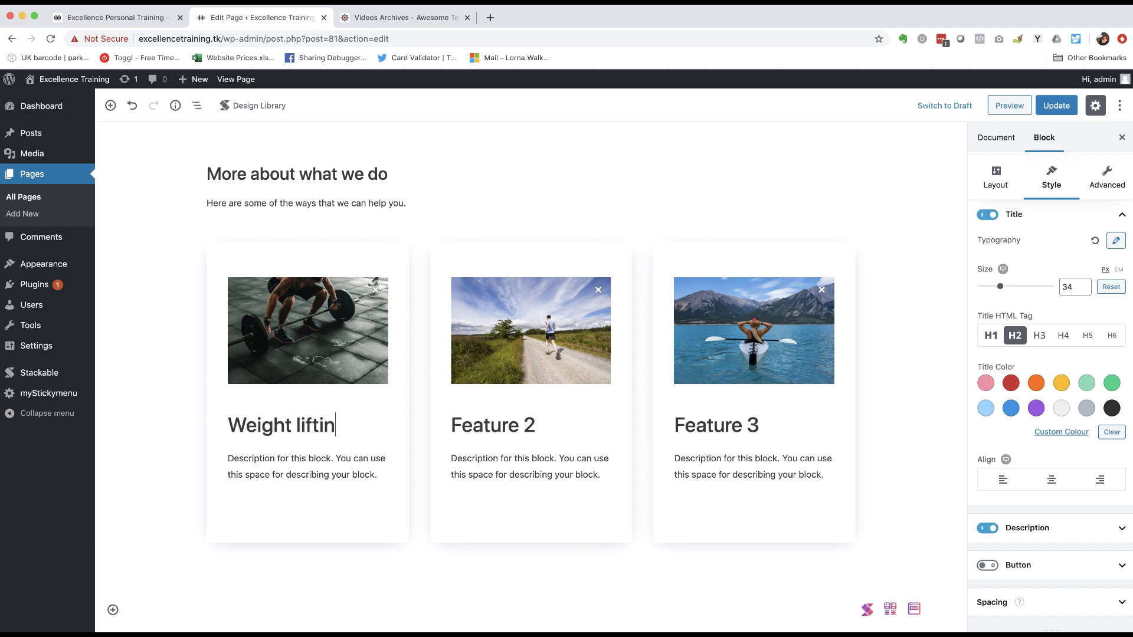
double_click(512, 430)
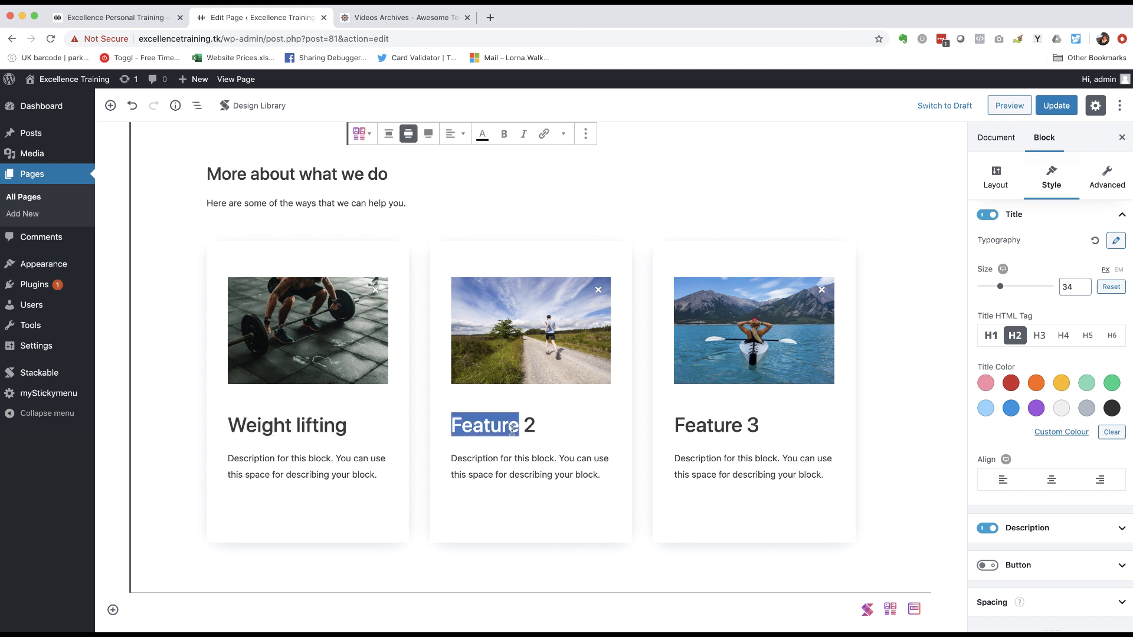
text(Running)
key(shift+End)
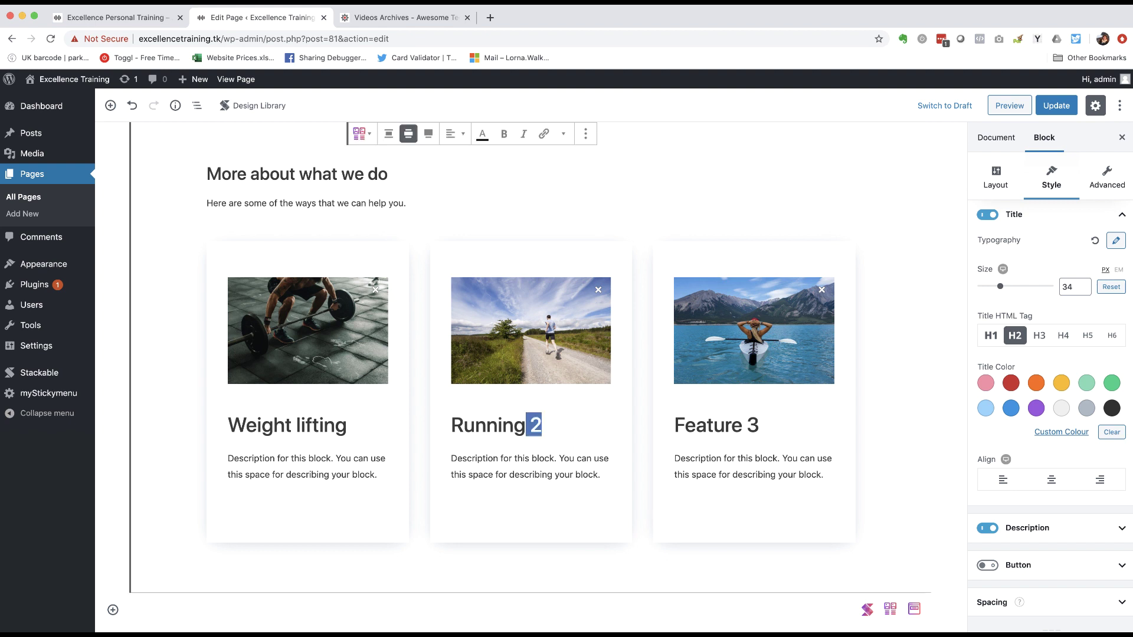
key(BackSpace)
triple_click(708, 425)
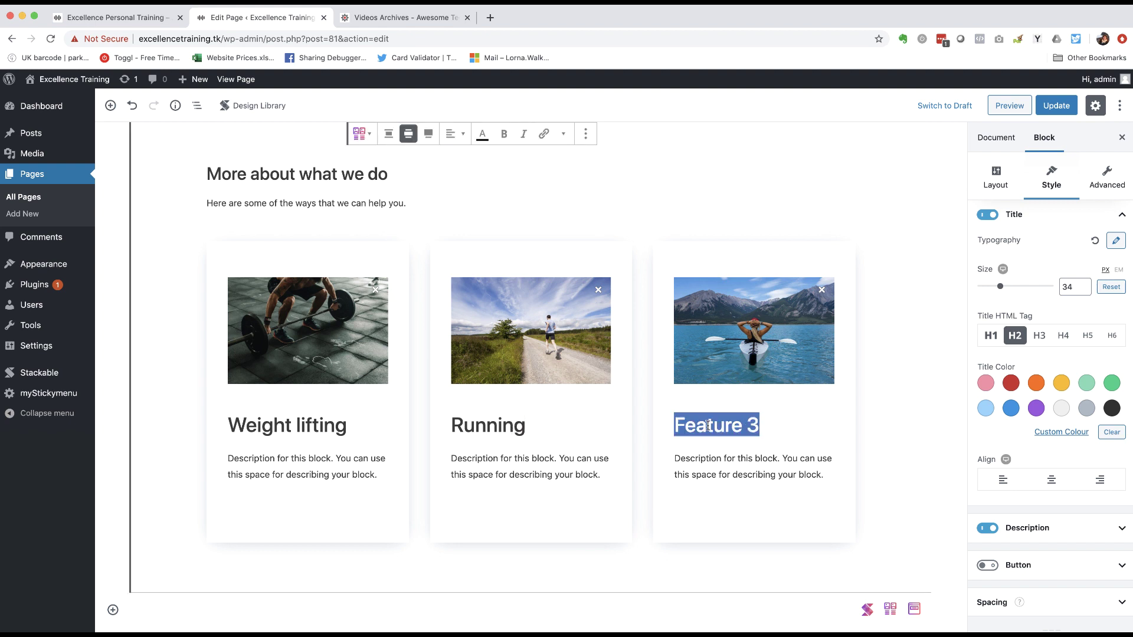
text(Water sports)
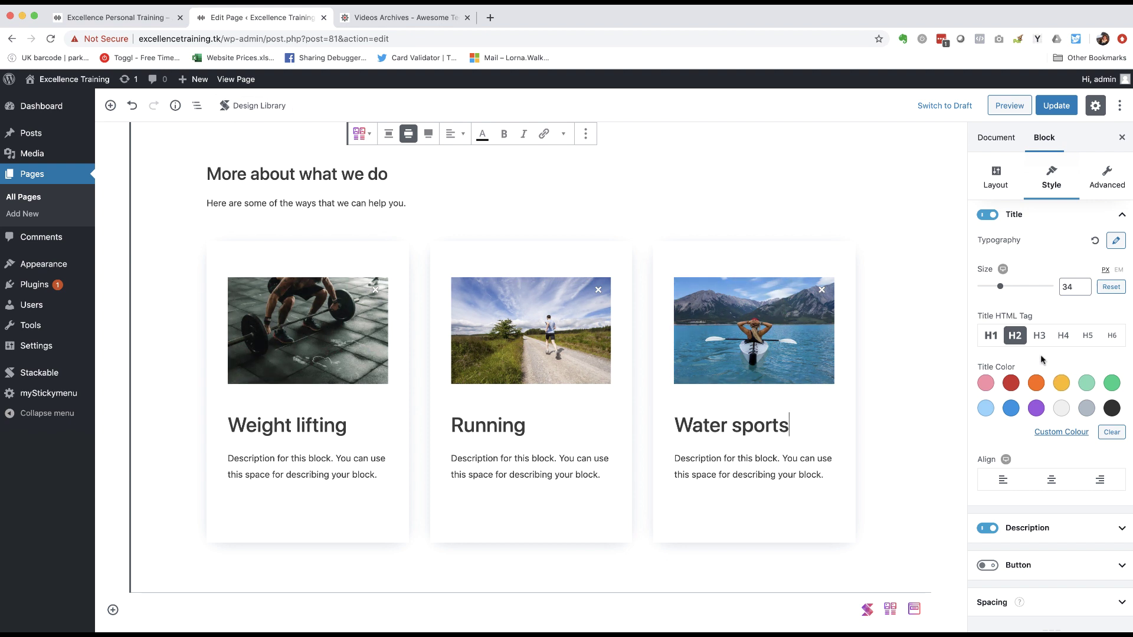
scroll(1058, 399, down, 2)
scroll(1058, 400, down, 3)
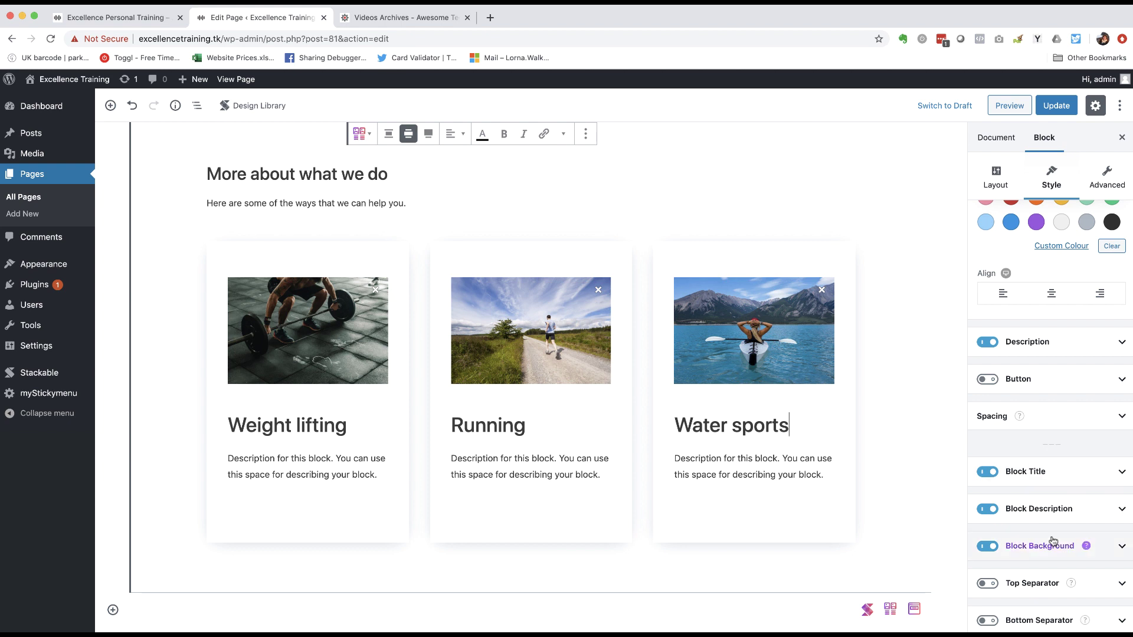
- Try an orange section background, clear it again, and update the page
mouse_move(1018, 547)
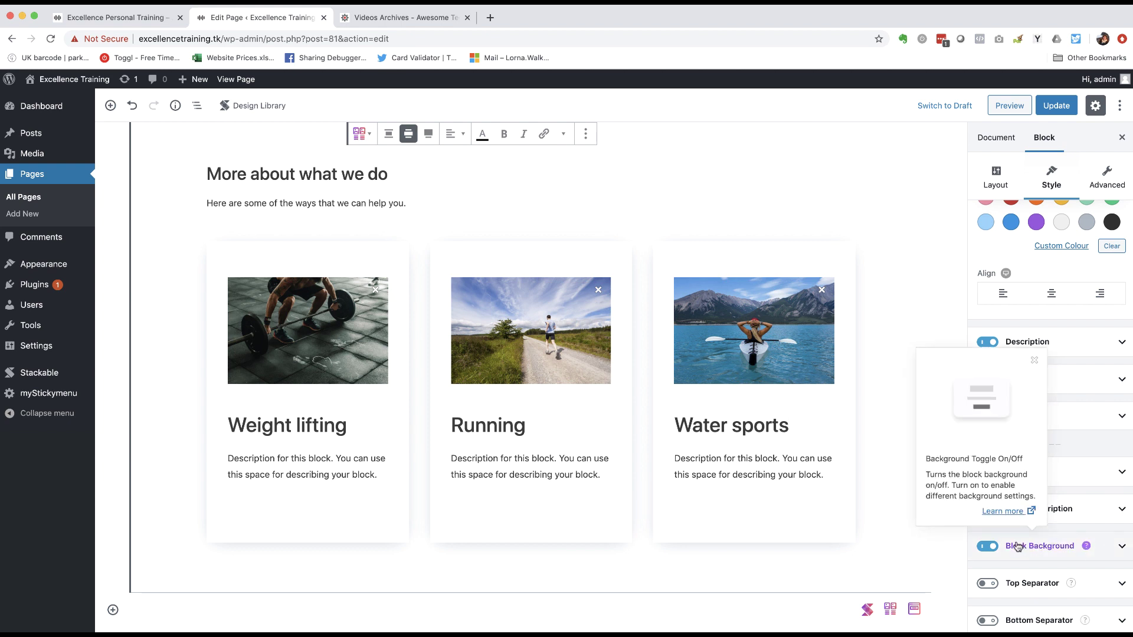
click(1123, 546)
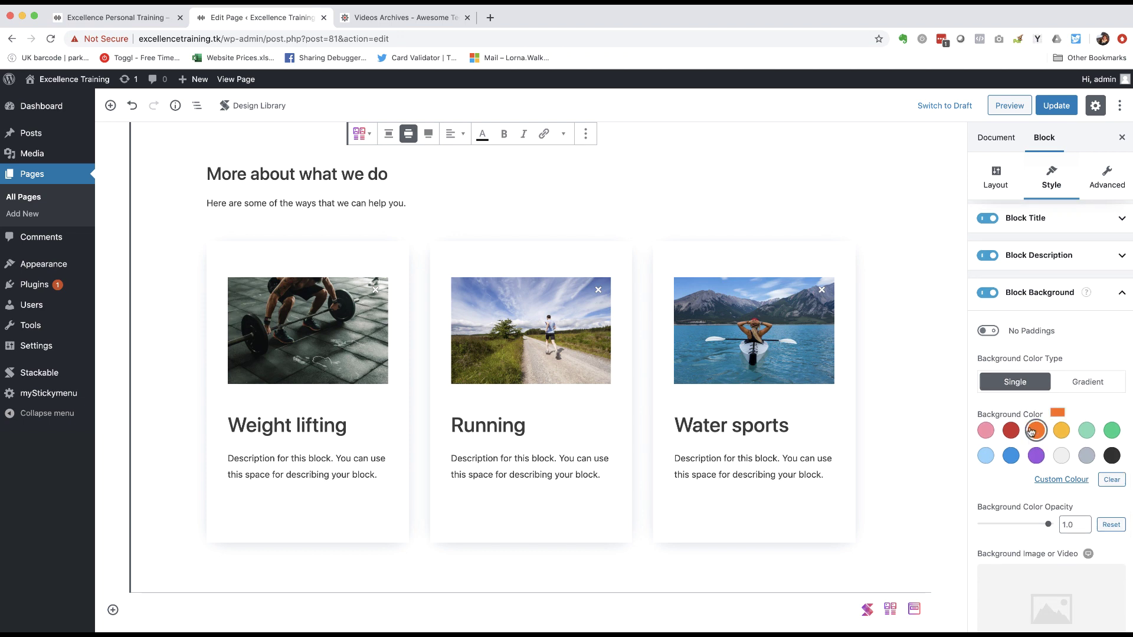
click(1034, 430)
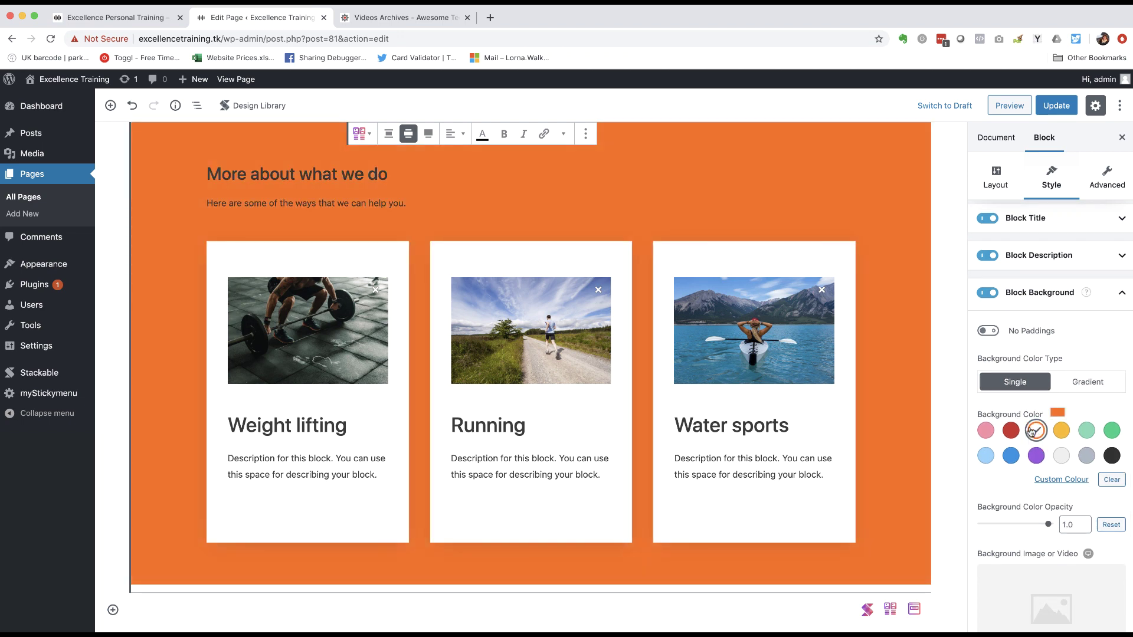
click(1035, 430)
scroll(1062, 460, down, 2)
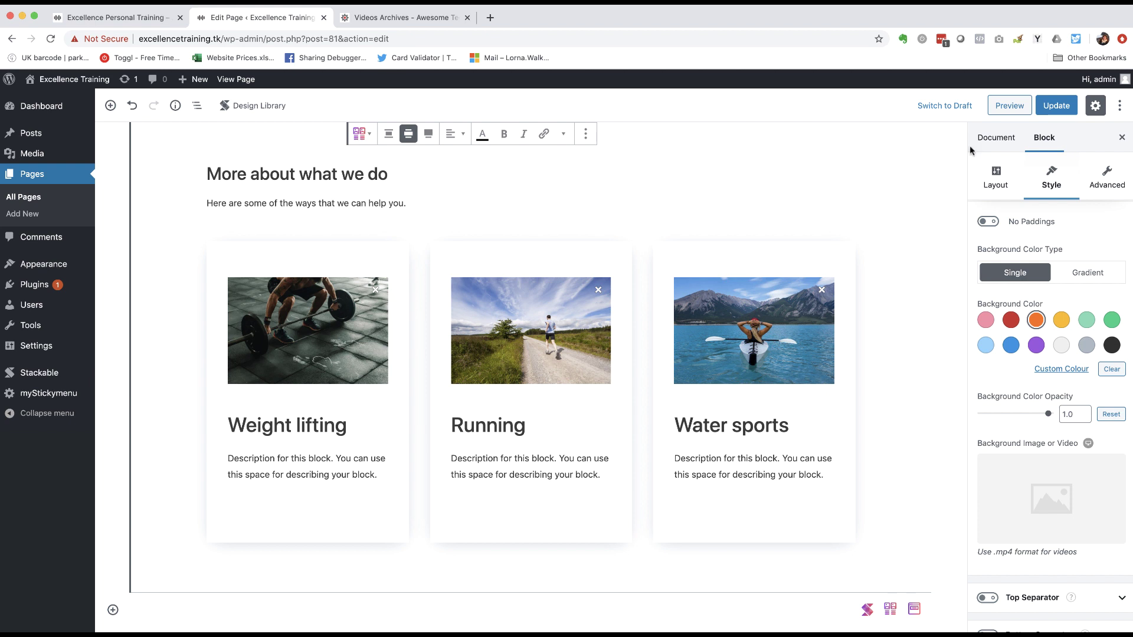
click(1065, 106)
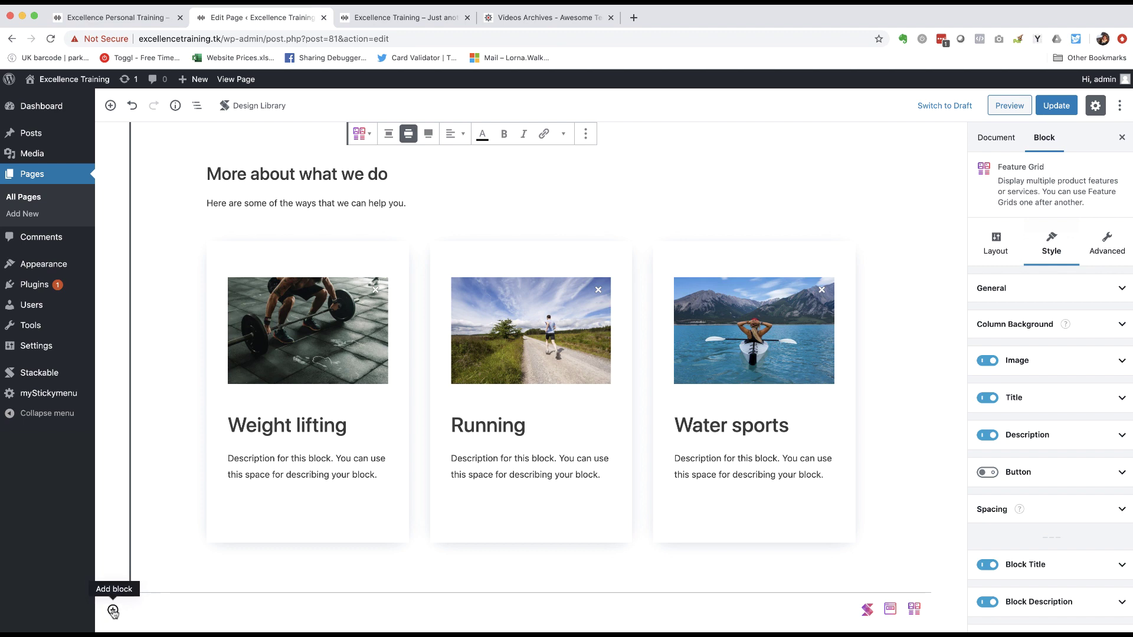
- Insert the Team Members 2 design from the Stackable library's Team Member category at the page end
click(113, 611)
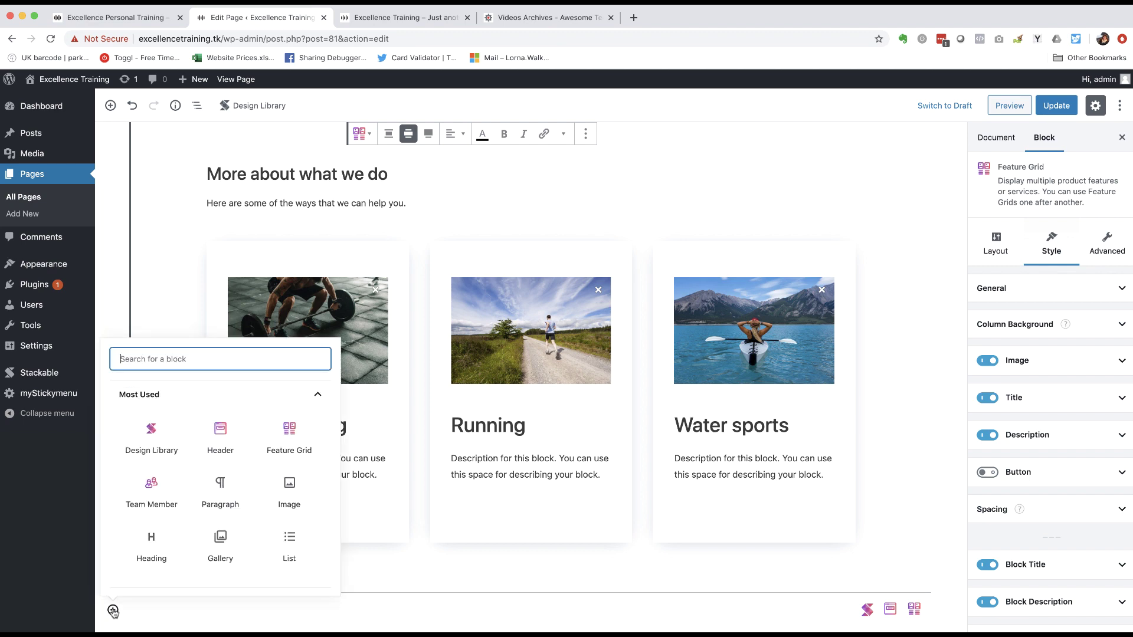
click(148, 434)
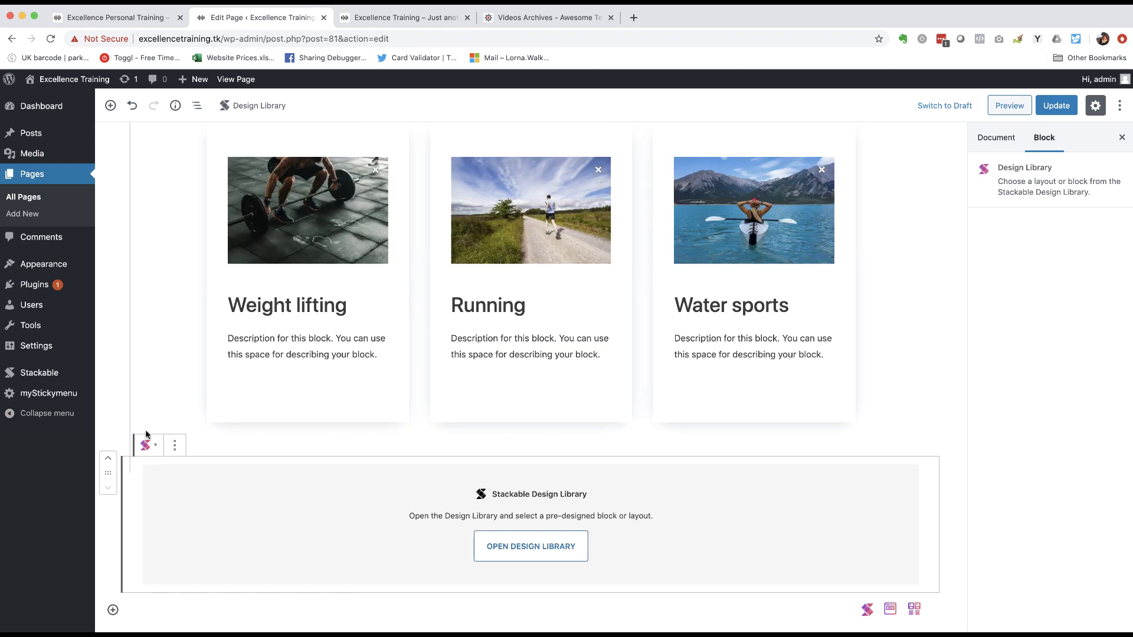
click(561, 549)
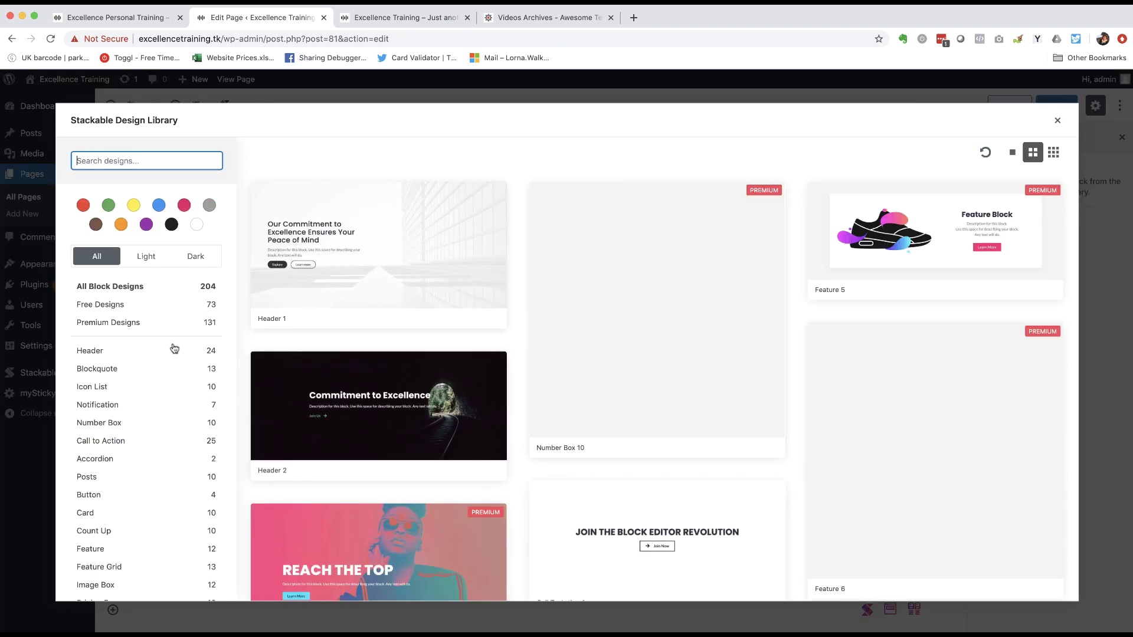
scroll(173, 349, down, 3)
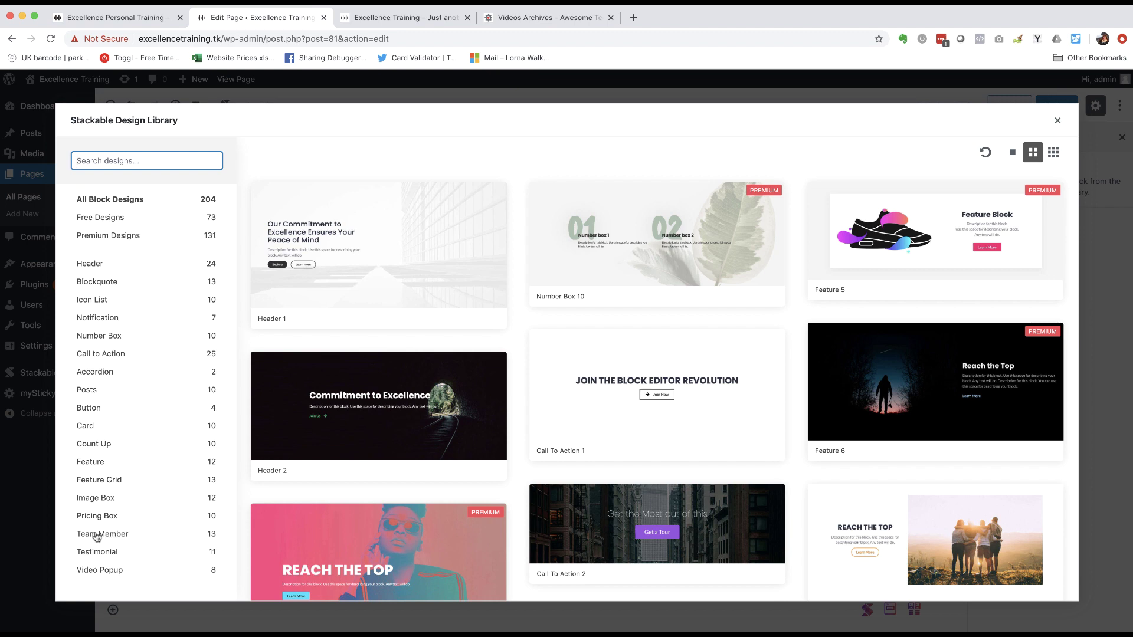
click(98, 535)
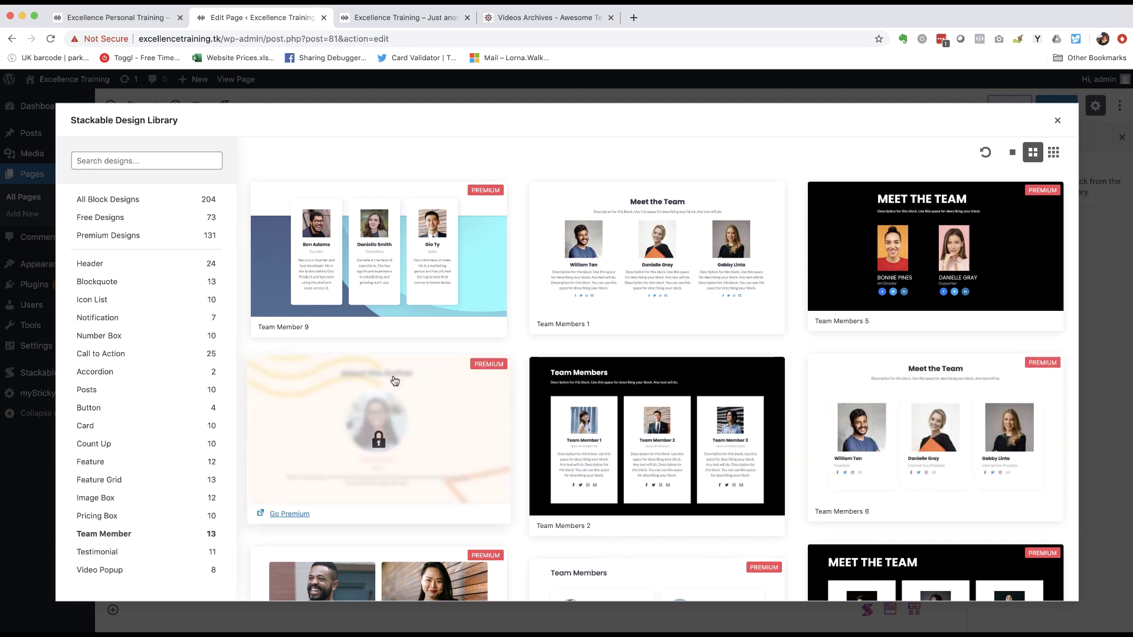
scroll(395, 381, down, 3)
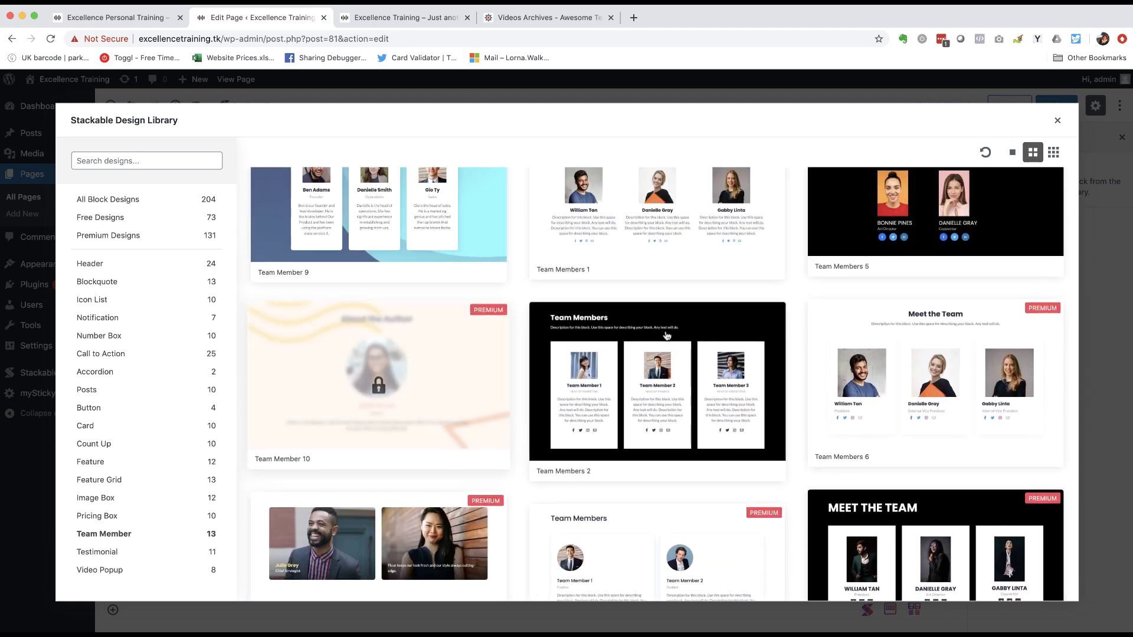
click(592, 337)
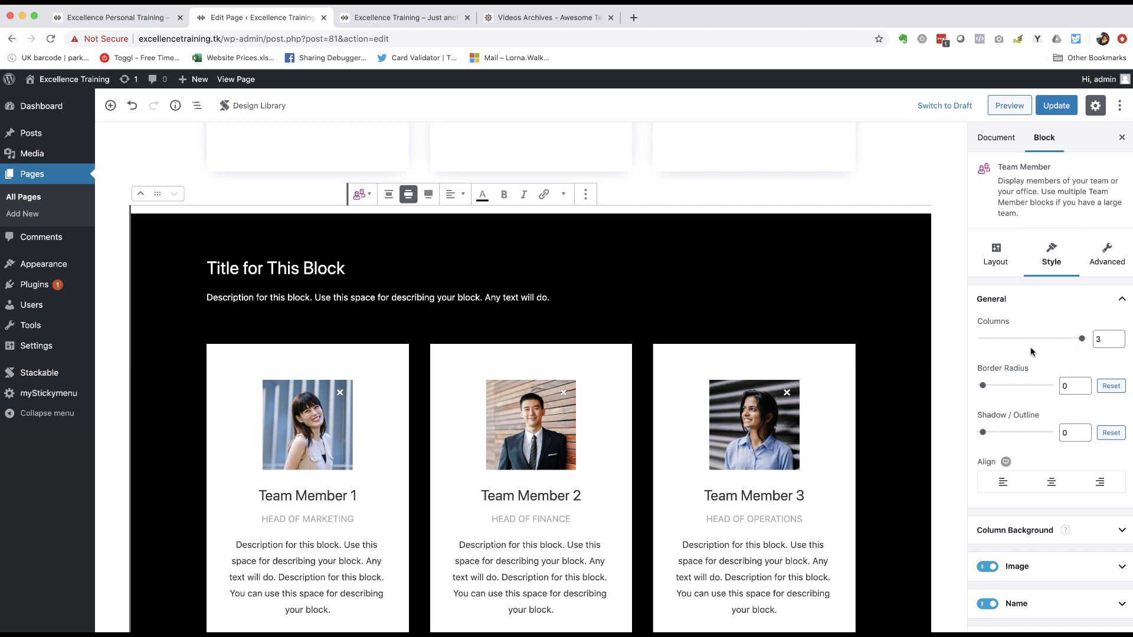
- Toggle the team cards' job titles off and back on
scroll(1001, 363, down, 5)
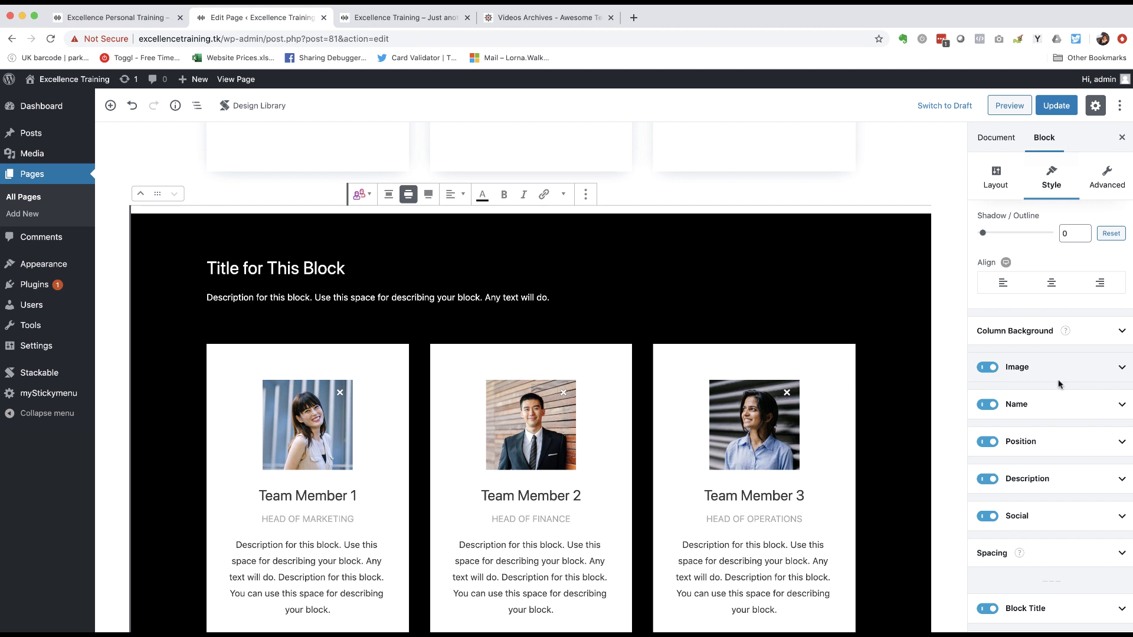
click(984, 443)
scroll(985, 437, down, 3)
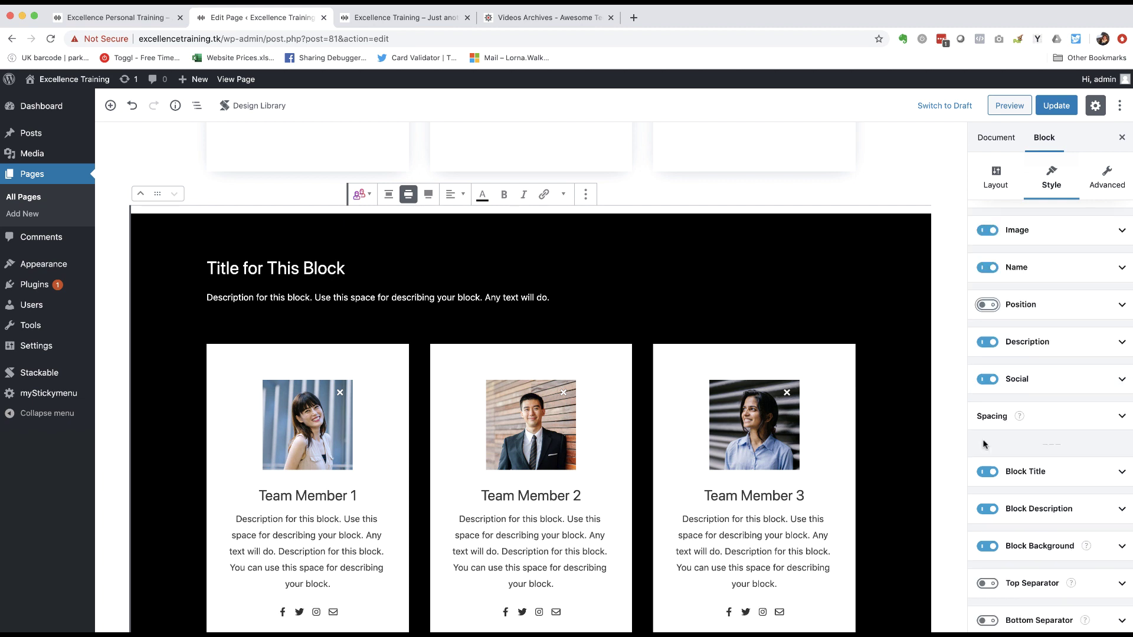
click(987, 305)
scroll(986, 354, down, 4)
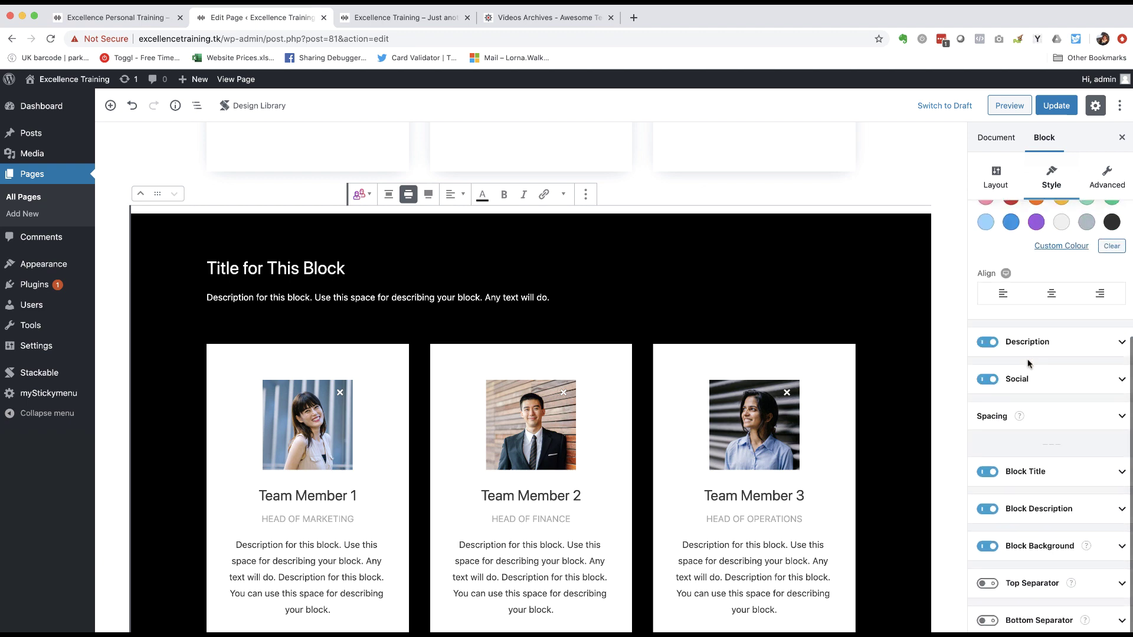
- Enable social icons, testing Facebook and LinkedIn toggles, keeping Facebook, Twitter, Instagram and email
click(986, 380)
scroll(678, 404, down, 3)
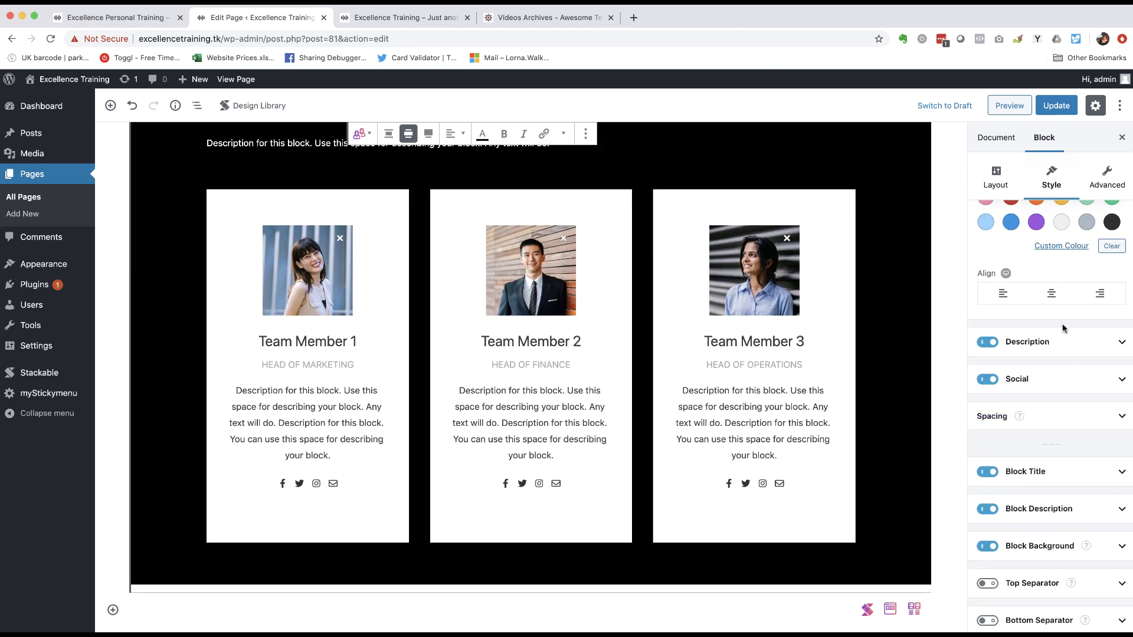
click(985, 383)
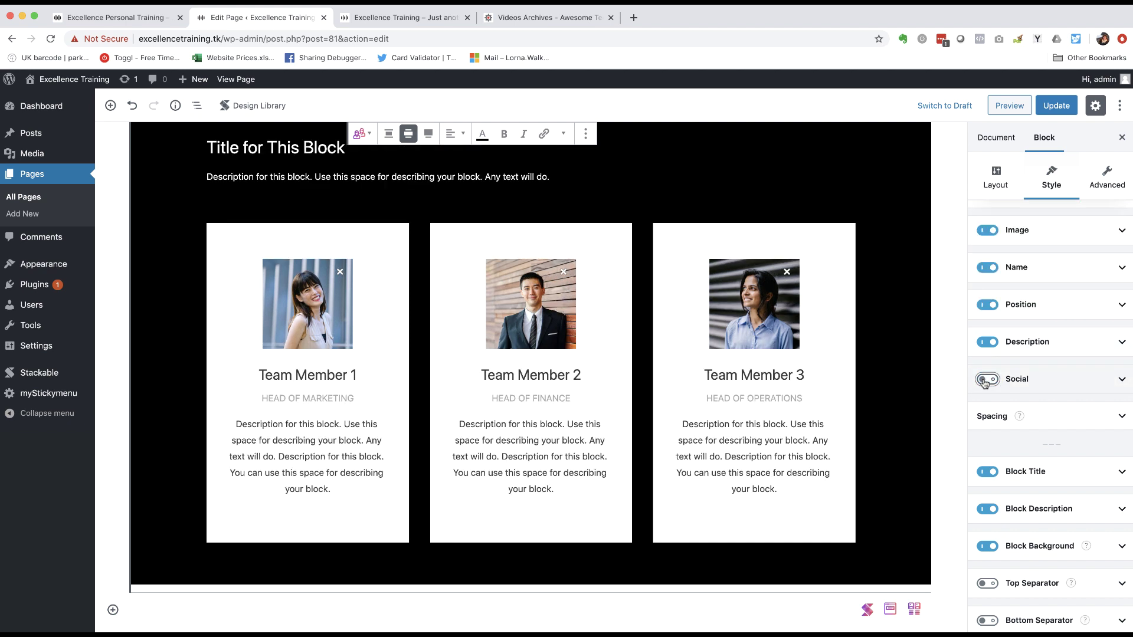
click(1125, 382)
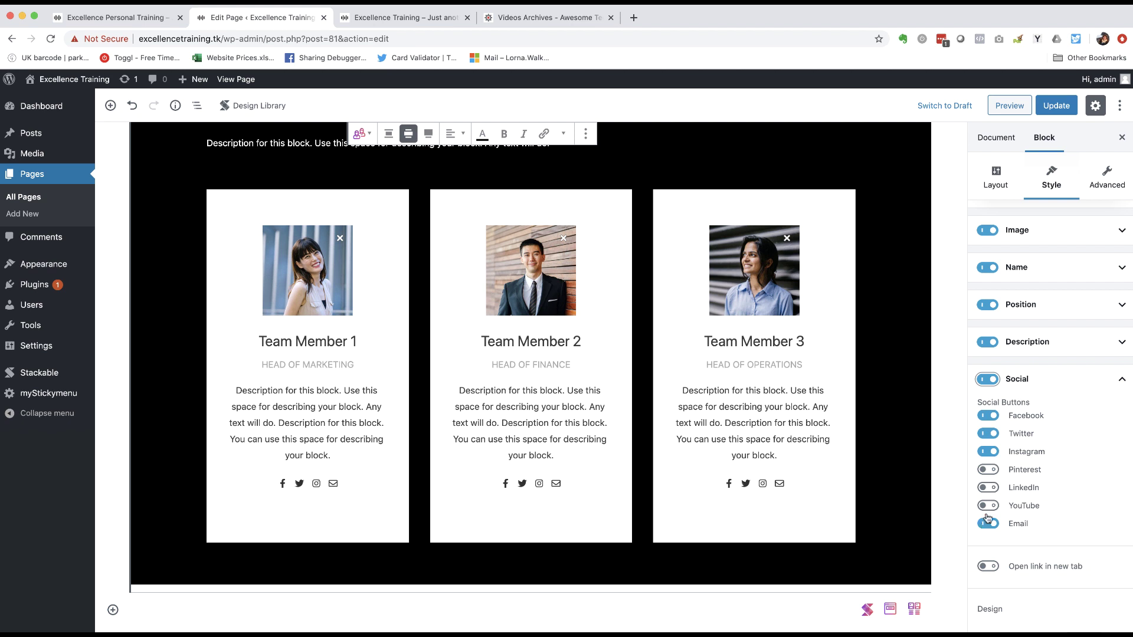
click(987, 416)
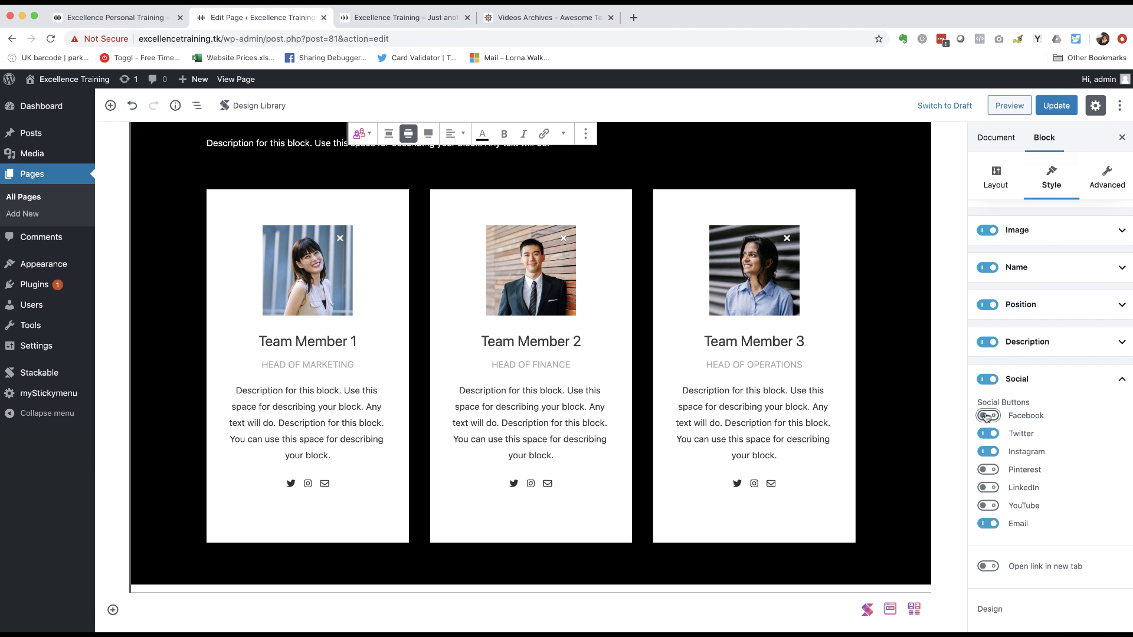
click(987, 416)
click(989, 487)
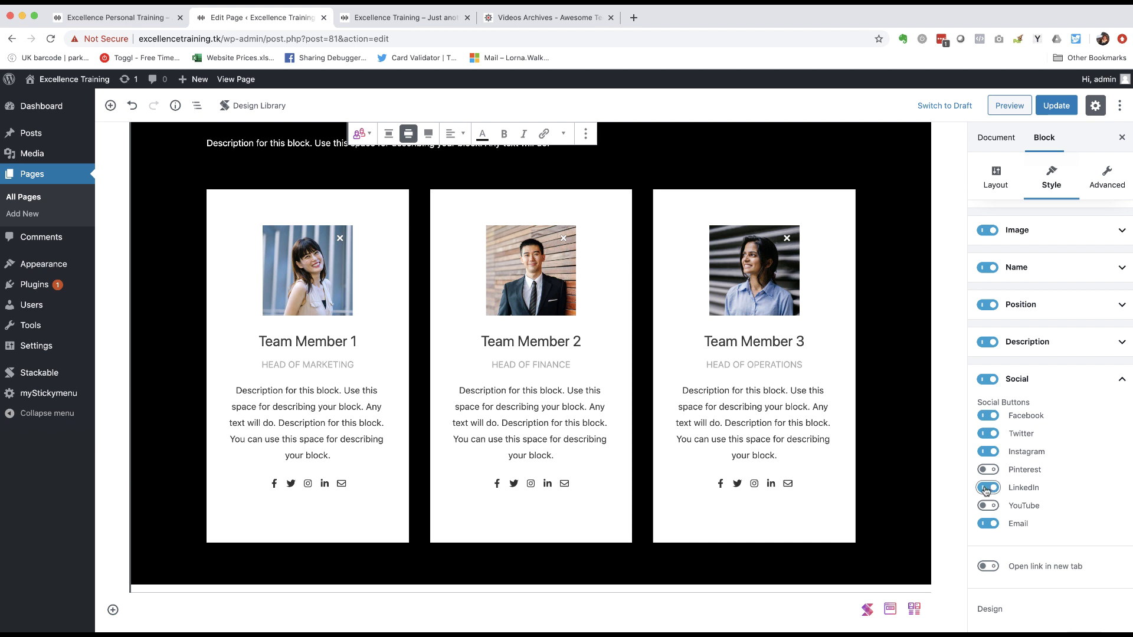
click(987, 489)
scroll(1034, 432, down, 3)
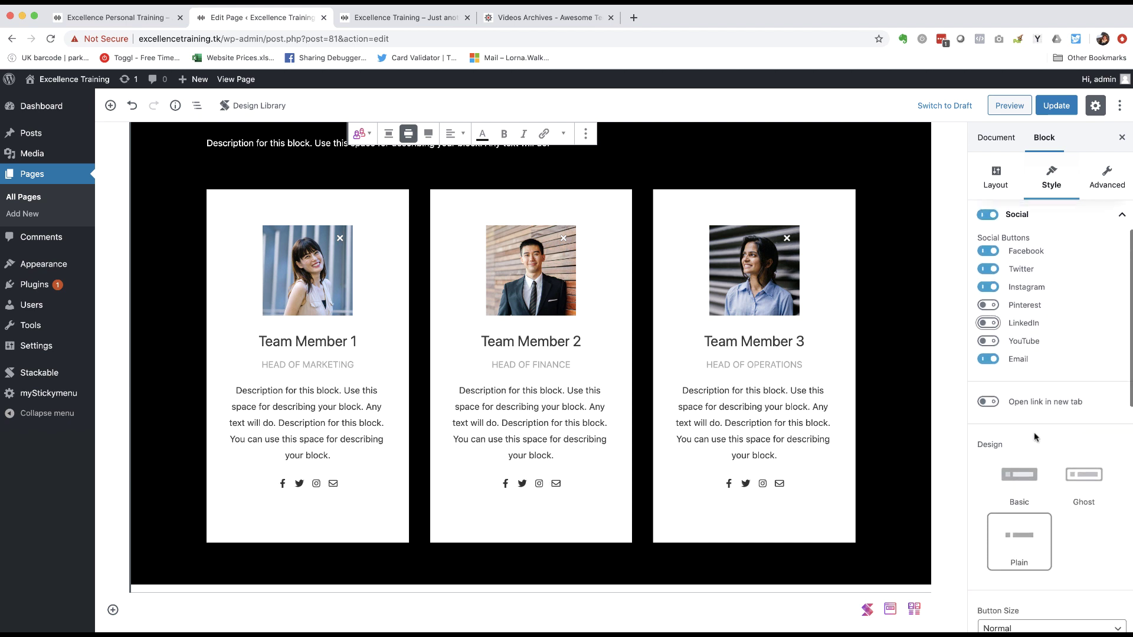
scroll(1034, 431, down, 5)
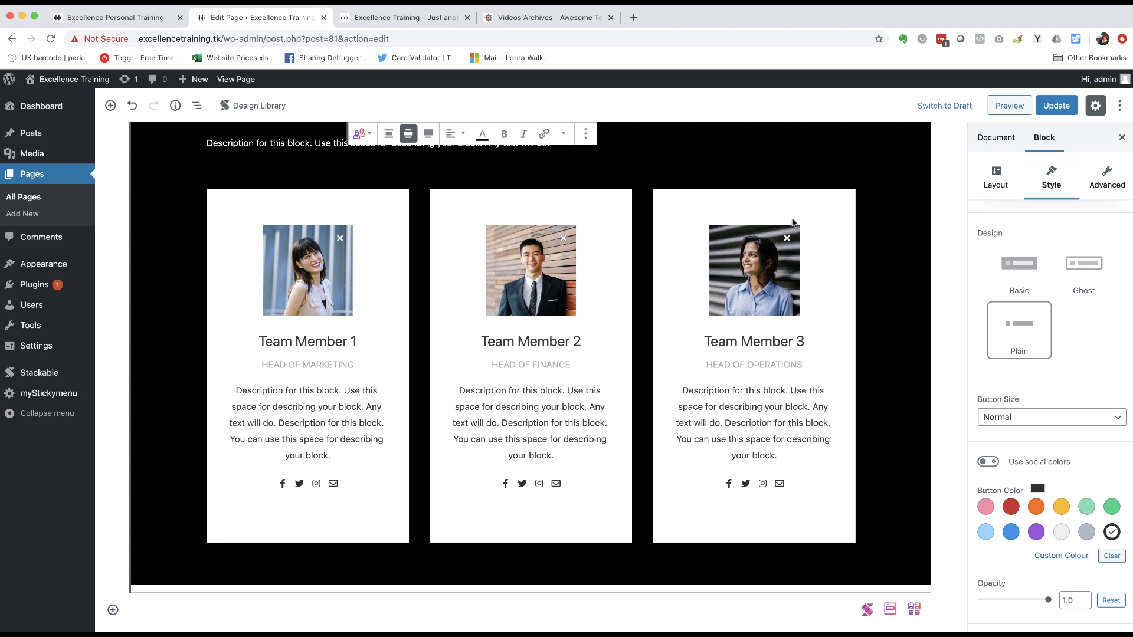
scroll(995, 278, down, 6)
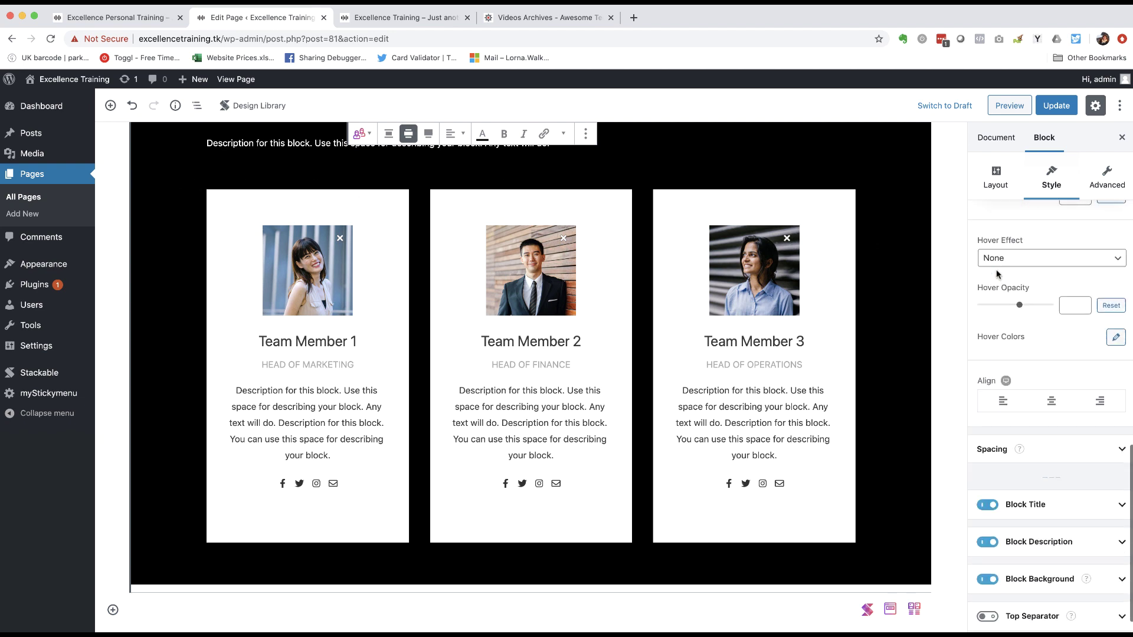
scroll(998, 274, down, 1)
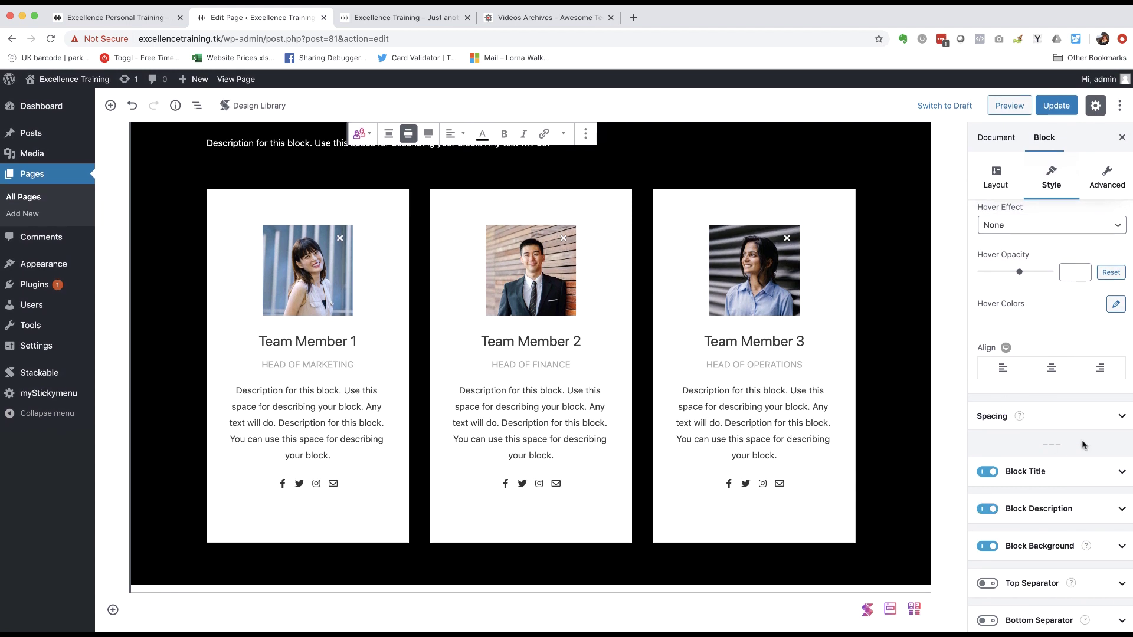
- Set the bridge runners photo as the team section's background image
mouse_move(1050, 548)
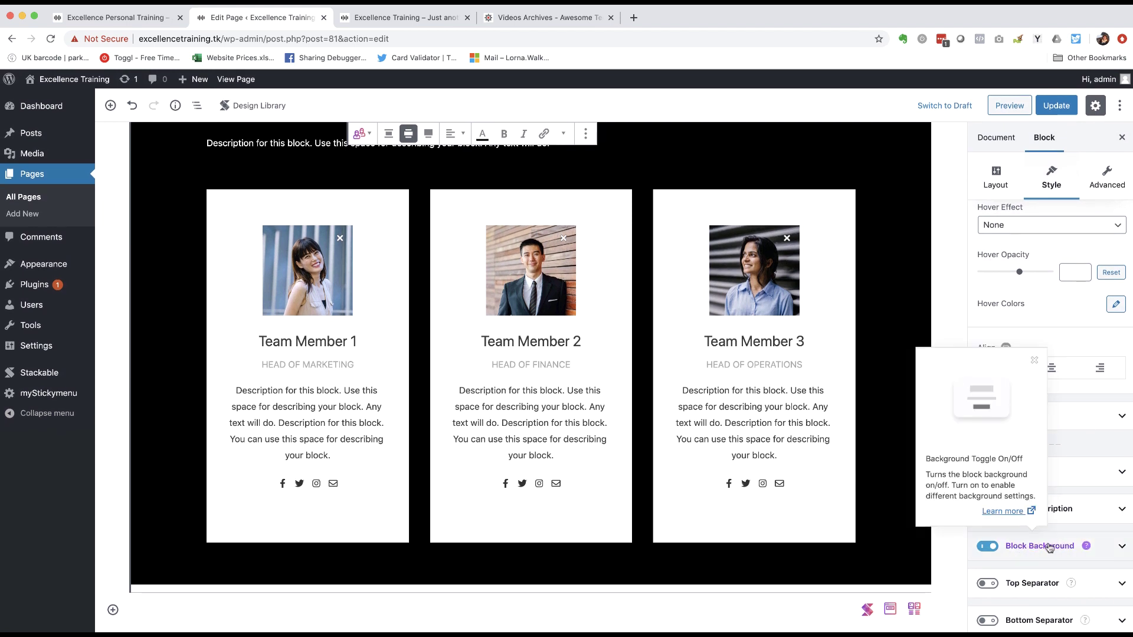
click(1049, 547)
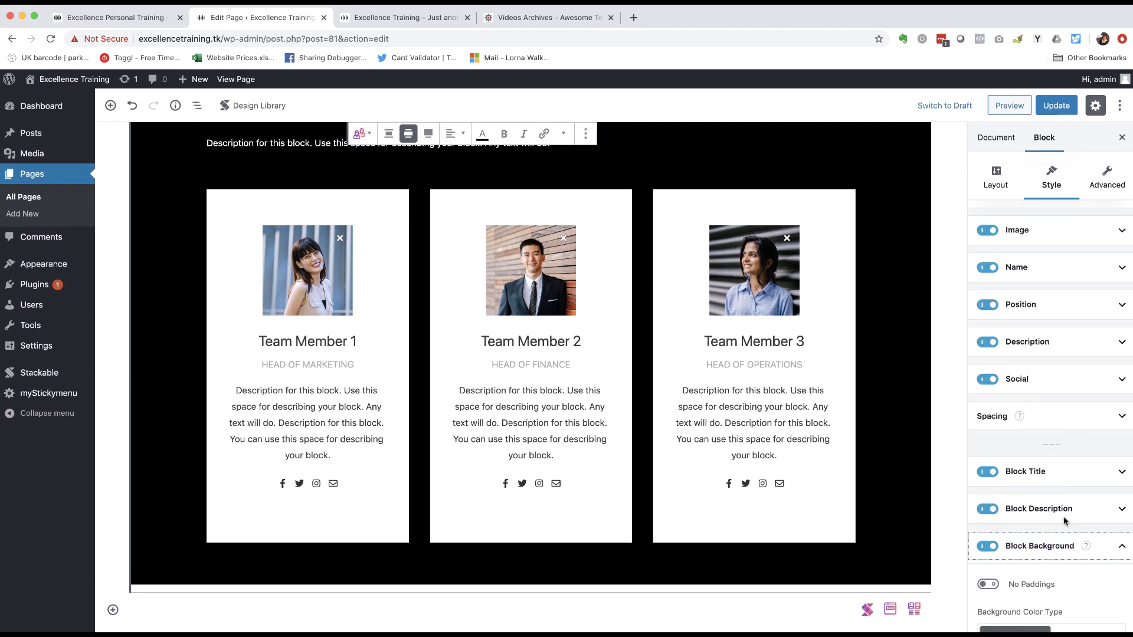
scroll(1063, 484, down, 5)
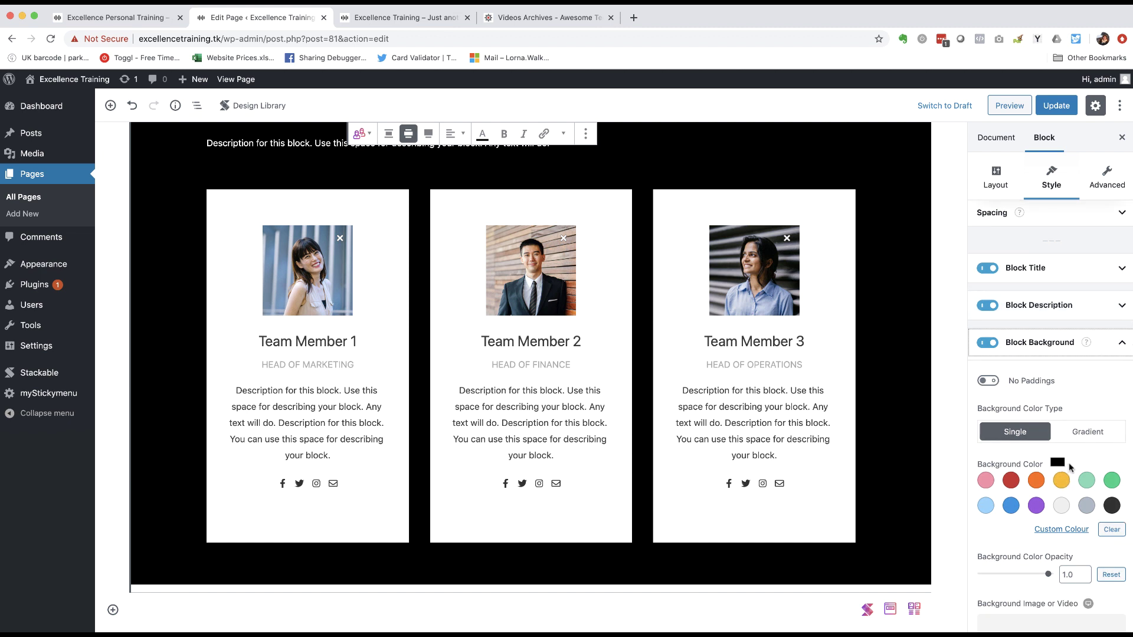
scroll(1058, 466, down, 4)
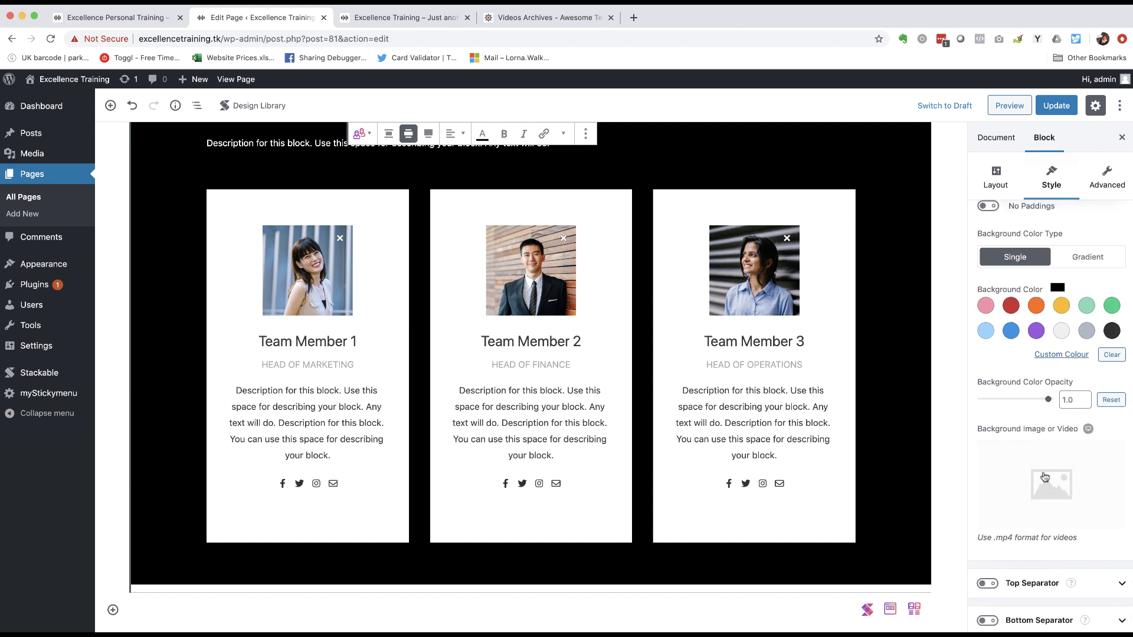
click(1052, 485)
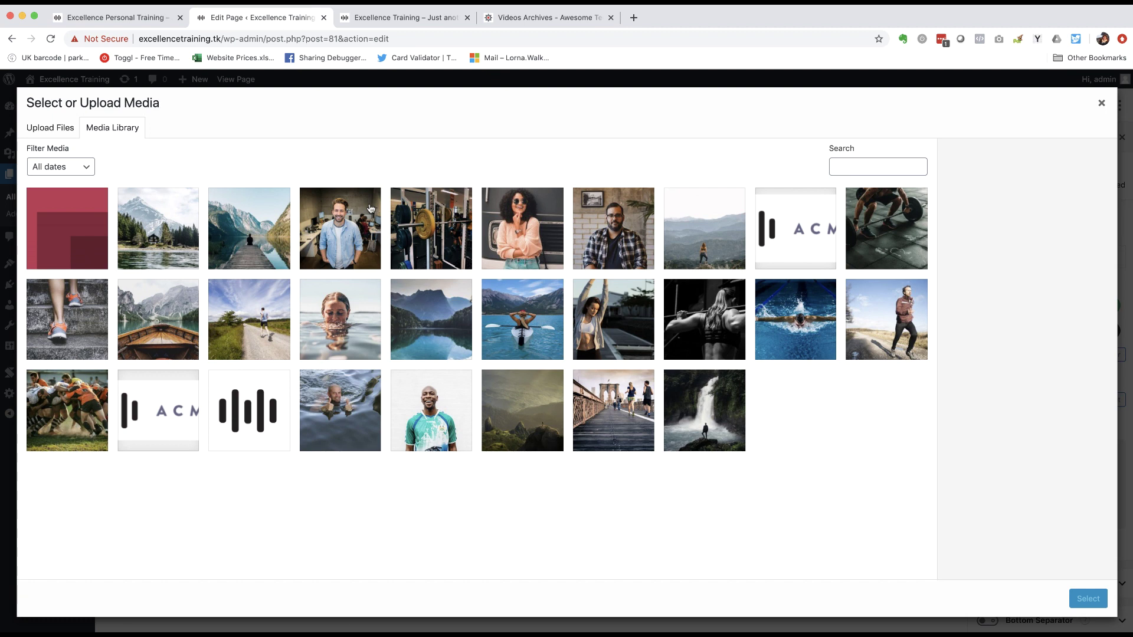
click(604, 413)
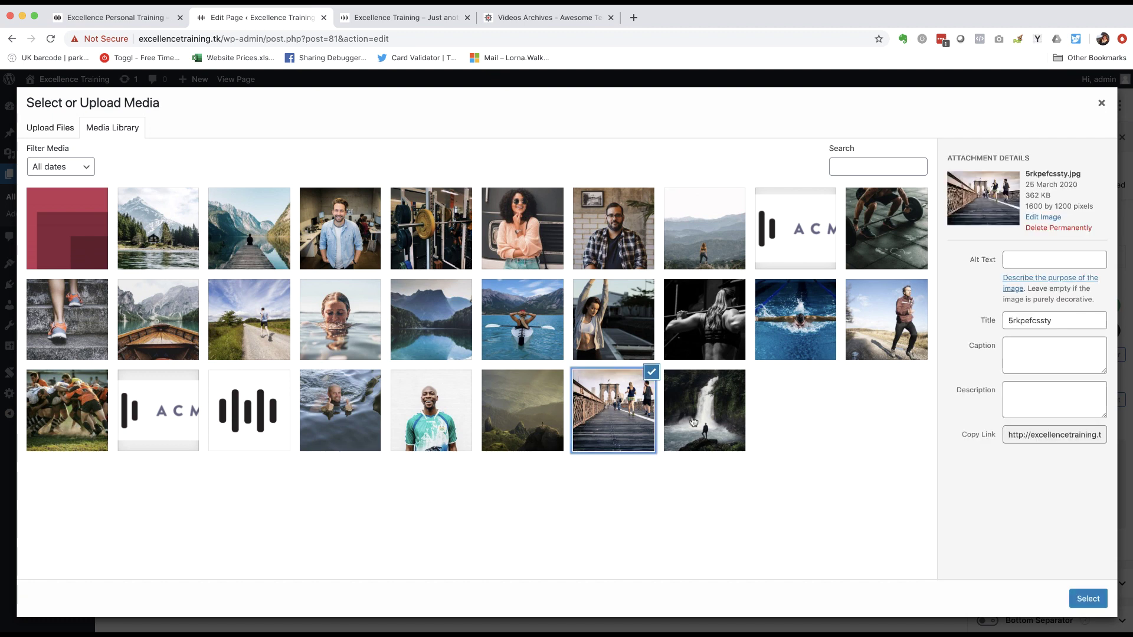
click(1089, 600)
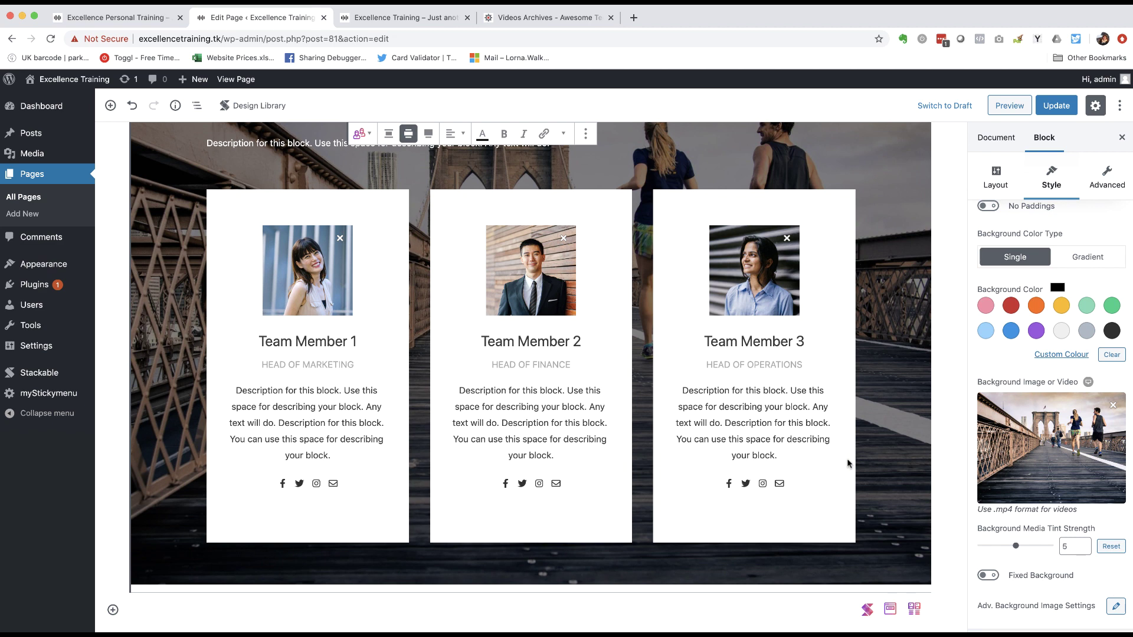
- Turn on Fixed Background for the team section, then select a card's social icon
scroll(849, 465, up, 5)
scroll(850, 466, down, 5)
click(989, 577)
scroll(884, 549, up, 5)
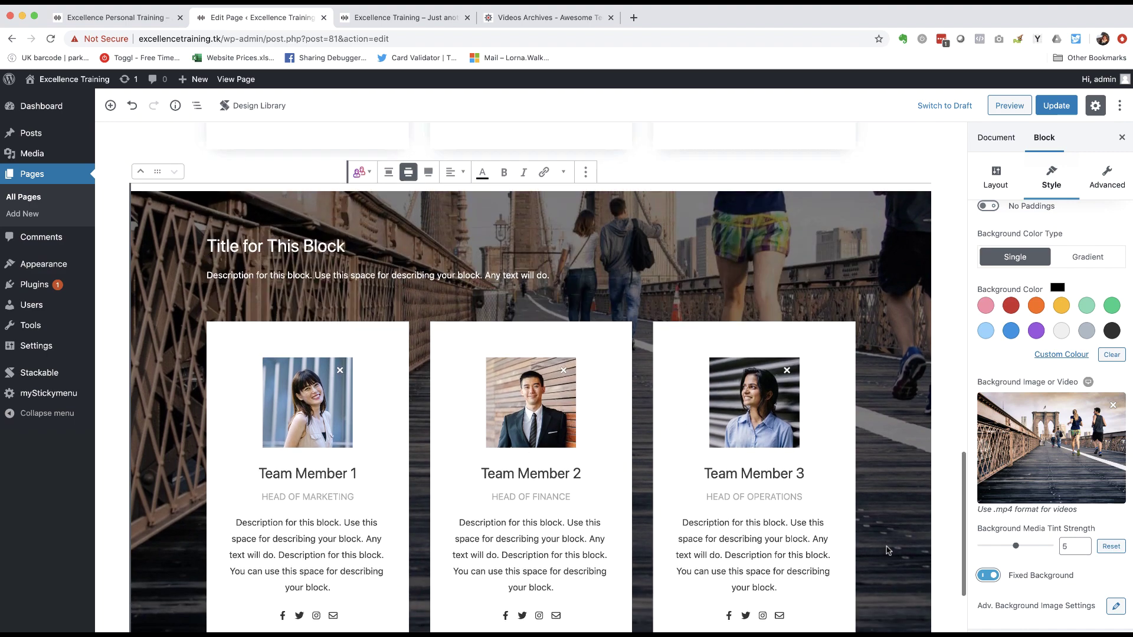
scroll(885, 549, down, 5)
scroll(887, 550, up, 2)
scroll(888, 550, up, 2)
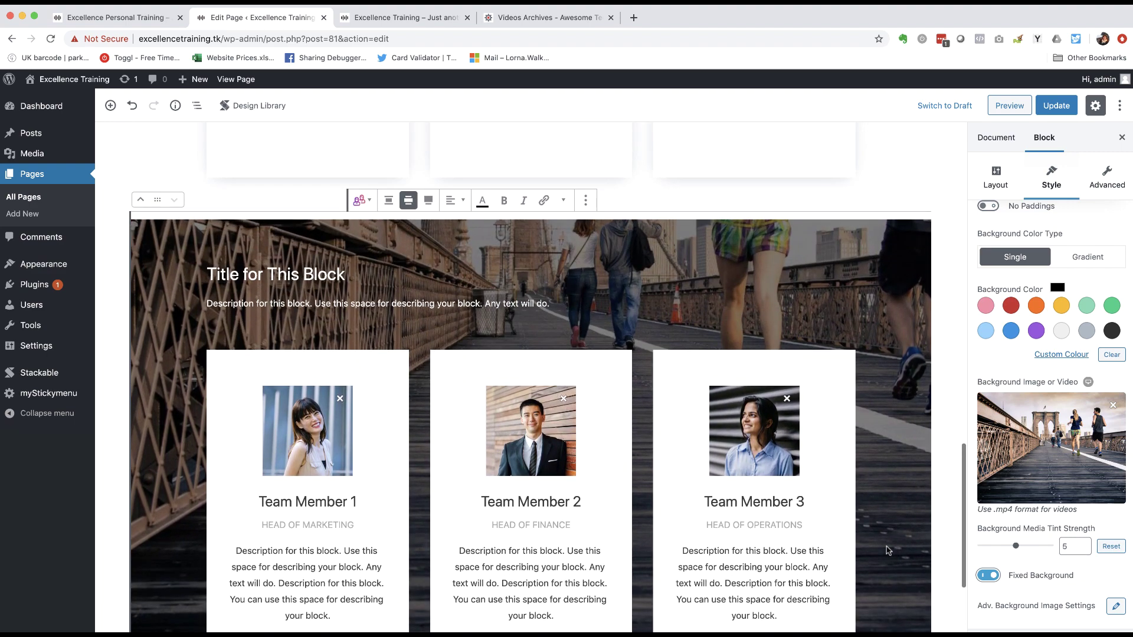
scroll(888, 550, down, 3)
scroll(888, 550, up, 2)
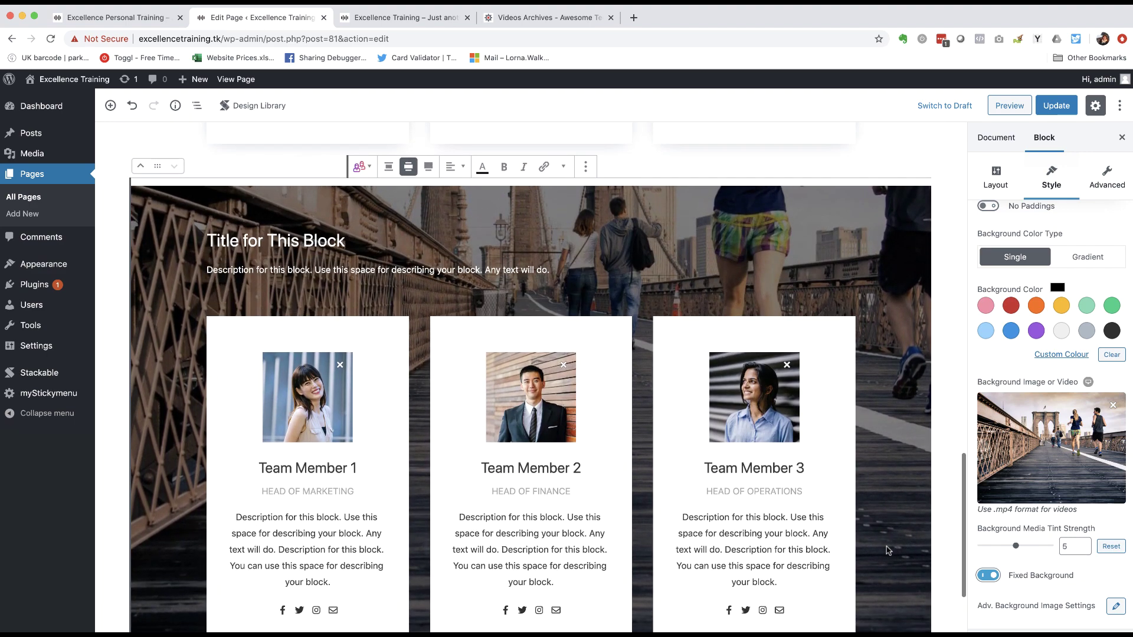
scroll(885, 546, down, 4)
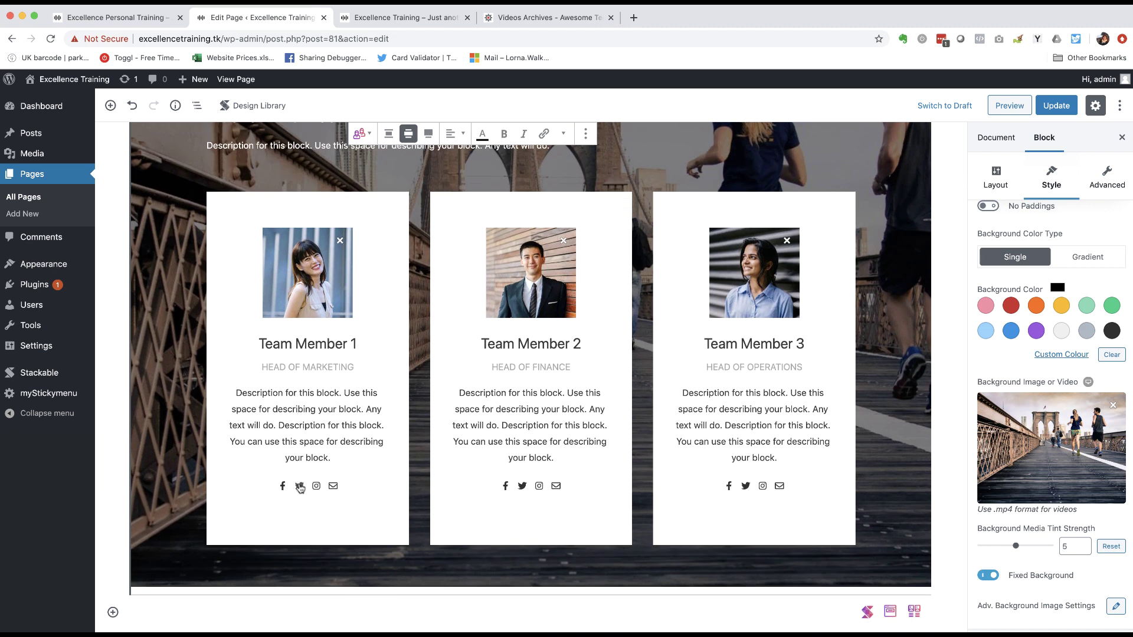
click(328, 487)
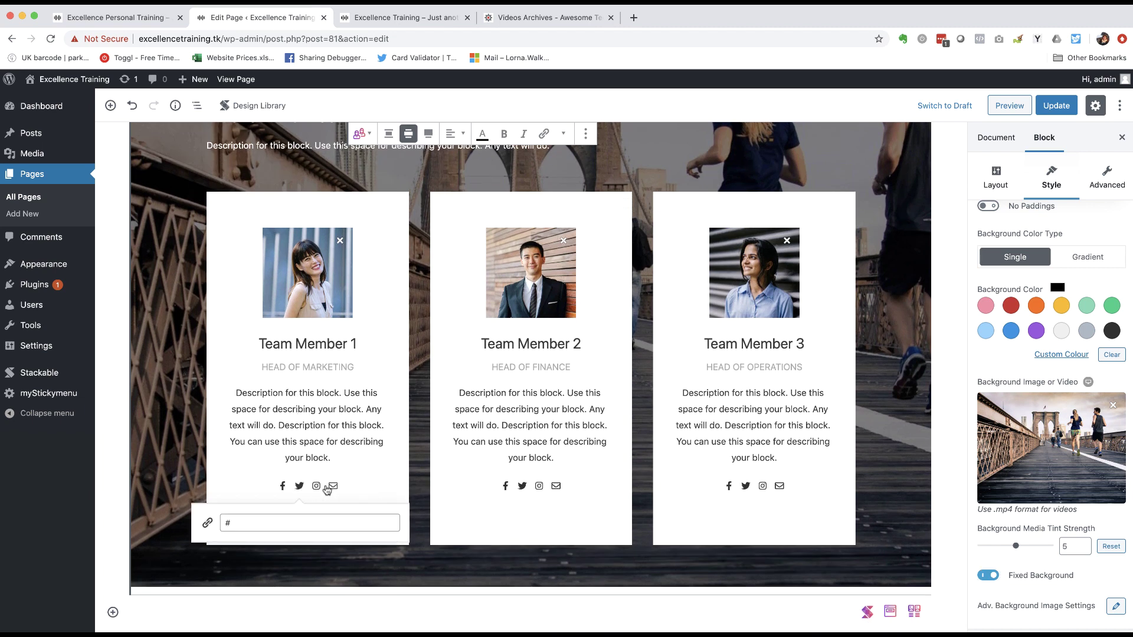
- Give the first team card the man-in-office photo, then select its Facebook icon
click(300, 282)
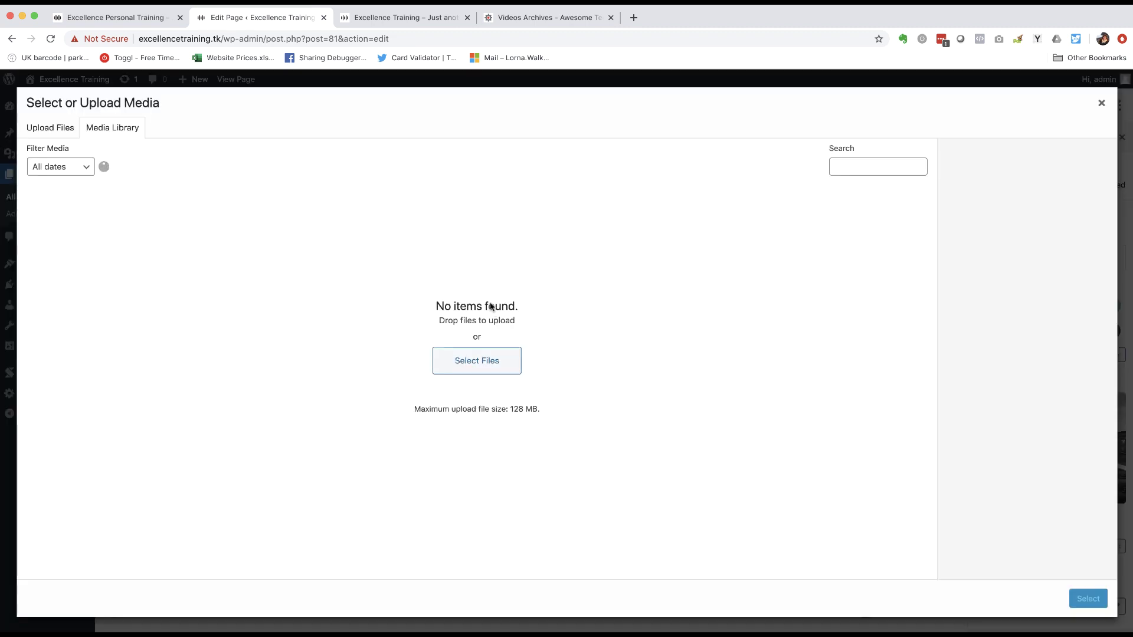
click(348, 230)
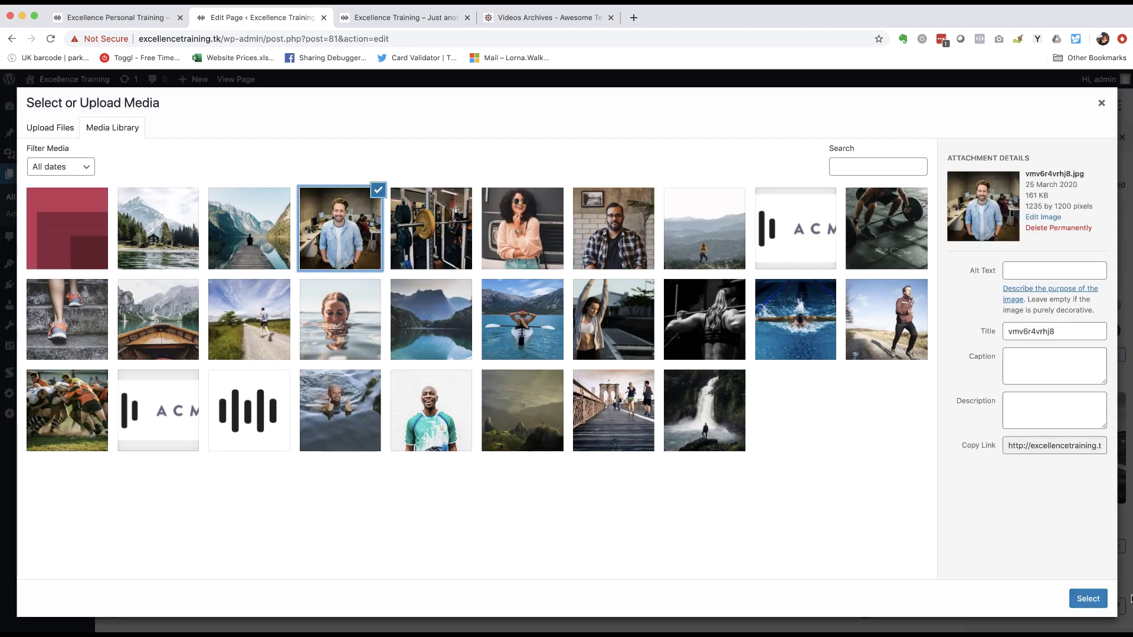
click(1102, 607)
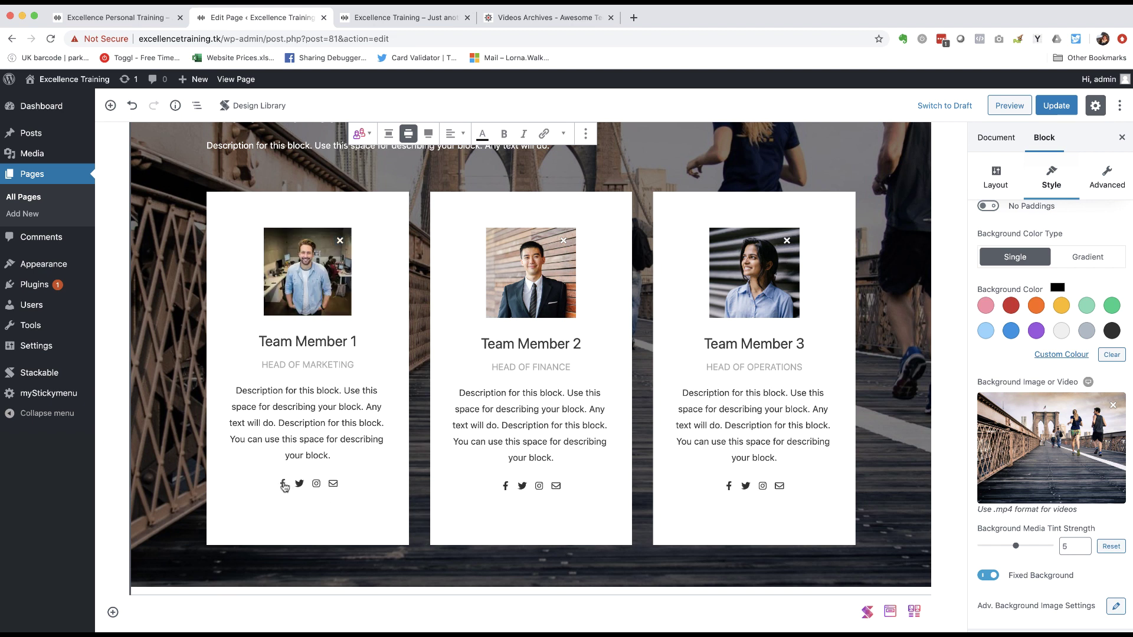
click(284, 485)
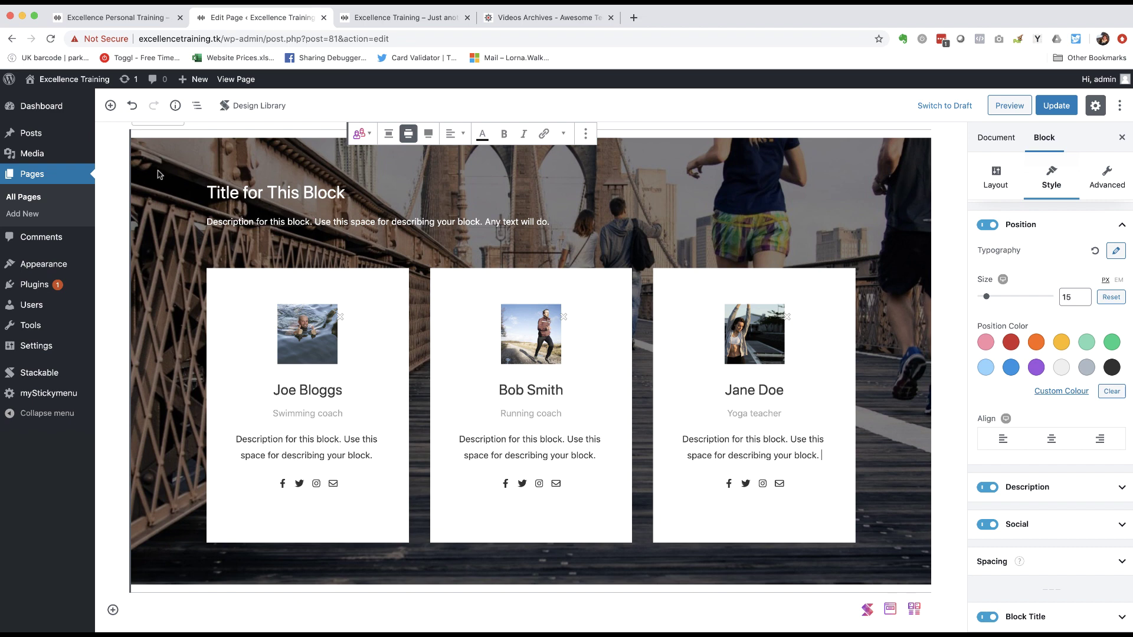
- Replace the placeholder section title with 'Meet the team', then view the live site's matching section
scroll(160, 172, up, 5)
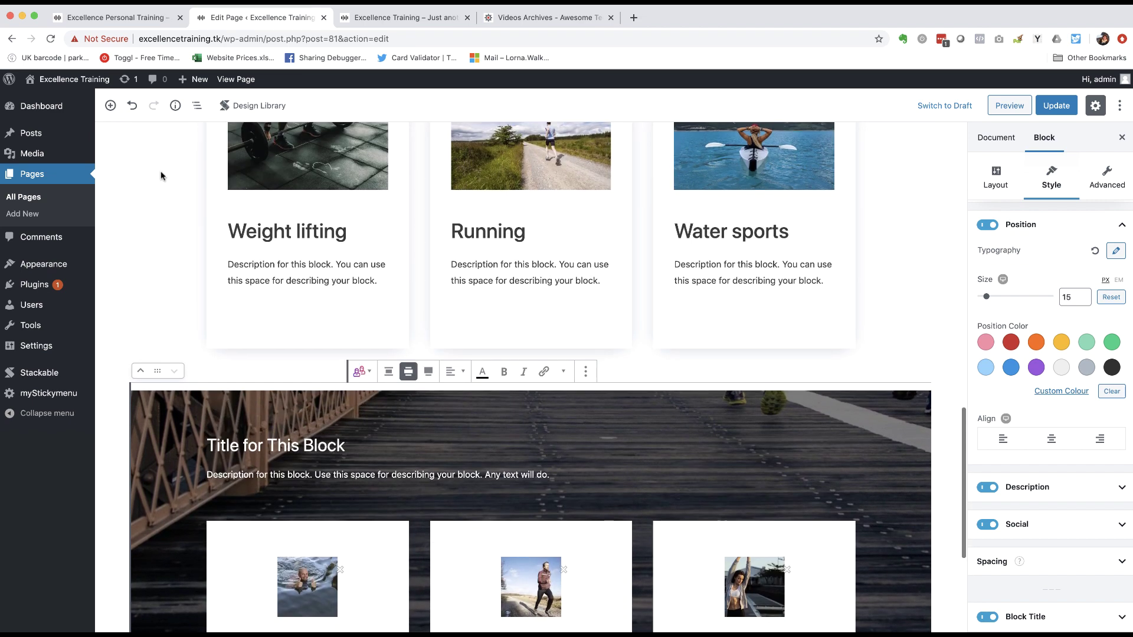
scroll(163, 170, down, 5)
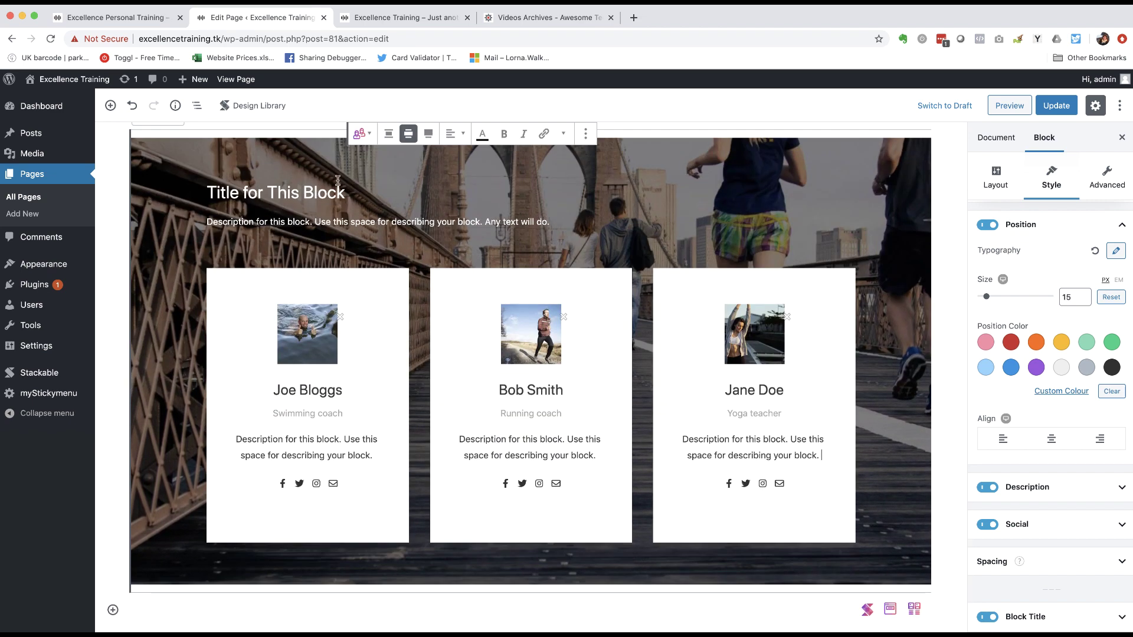
drag(348, 192, 204, 192)
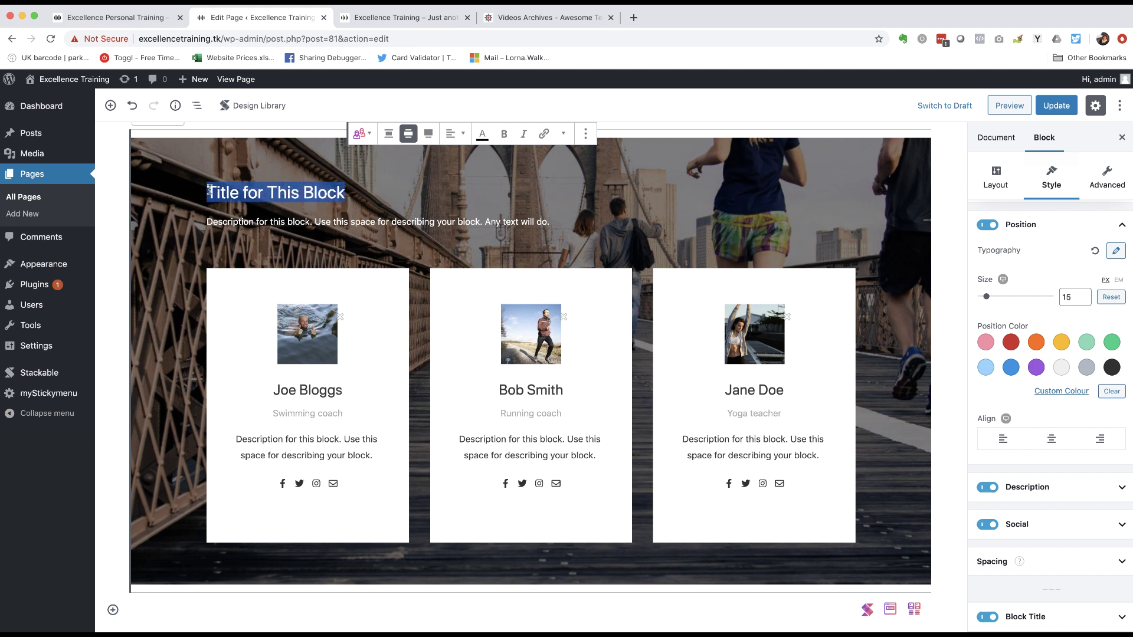
text(Meet the team)
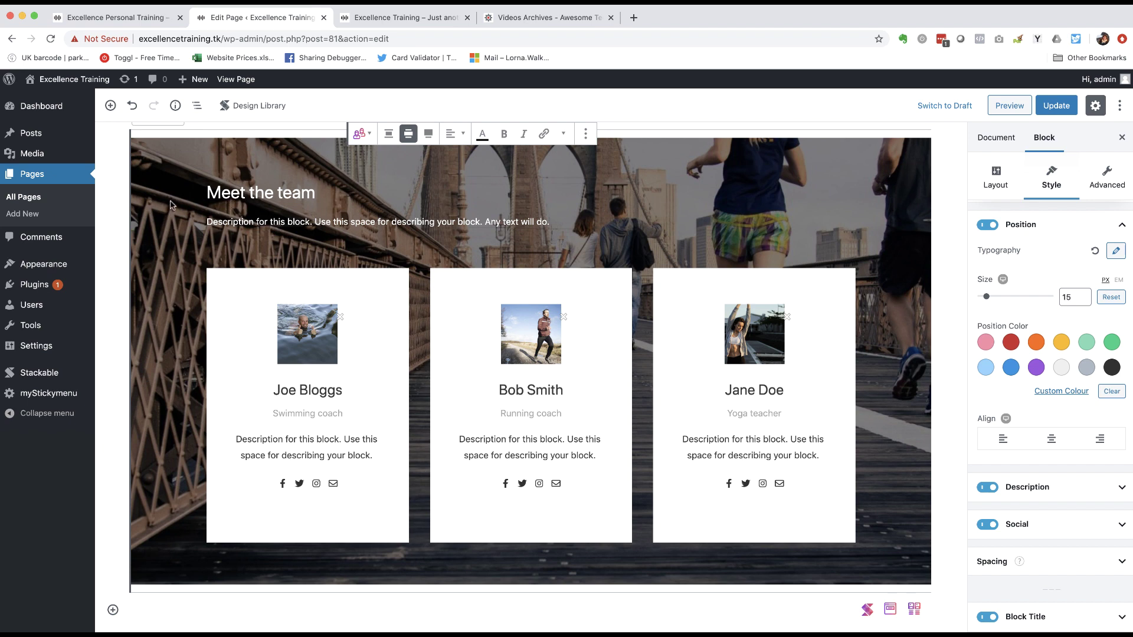
click(99, 17)
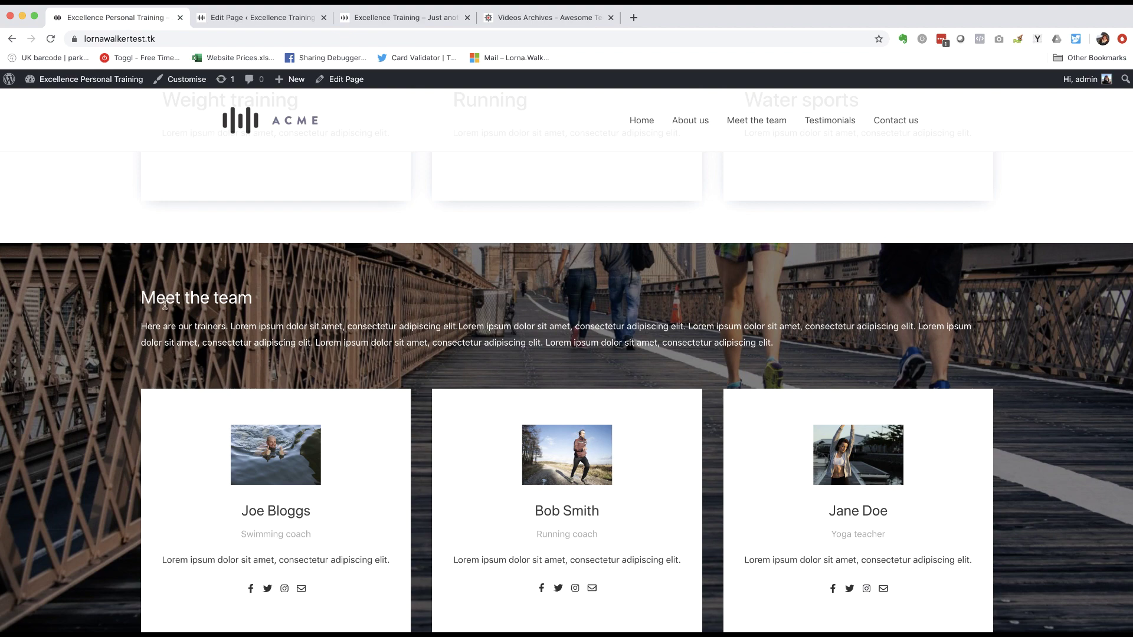
- Scroll the live site to 'What our customers say about us', then return to the Edit Page tab
scroll(165, 304, down, 10)
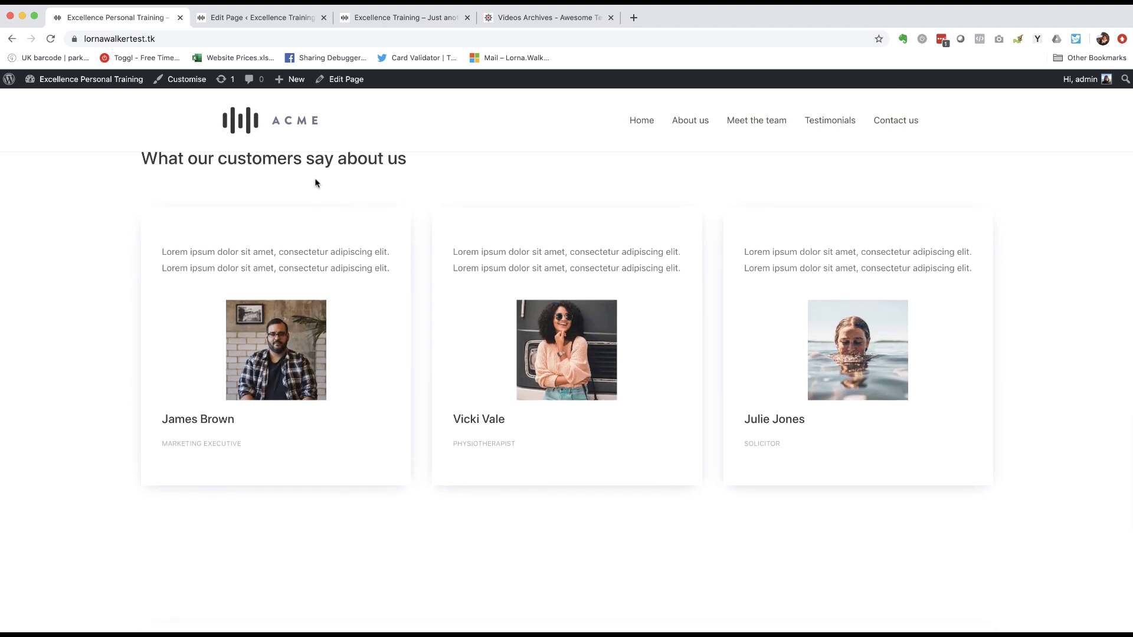
scroll(347, 180, up, 2)
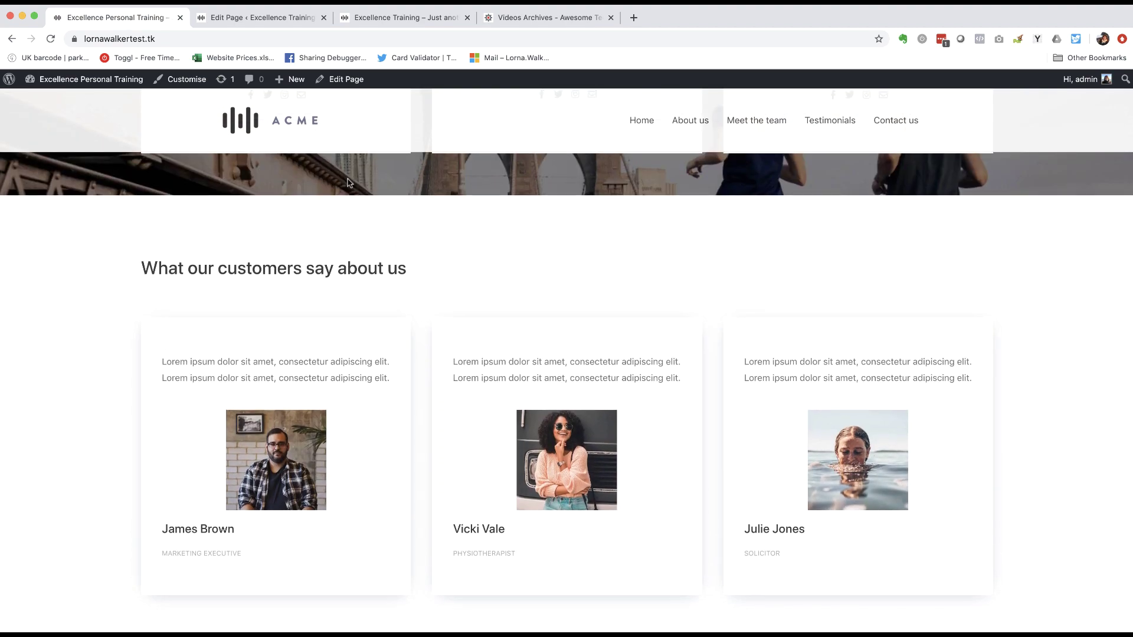
scroll(250, 253, down, 2)
scroll(247, 251, up, 2)
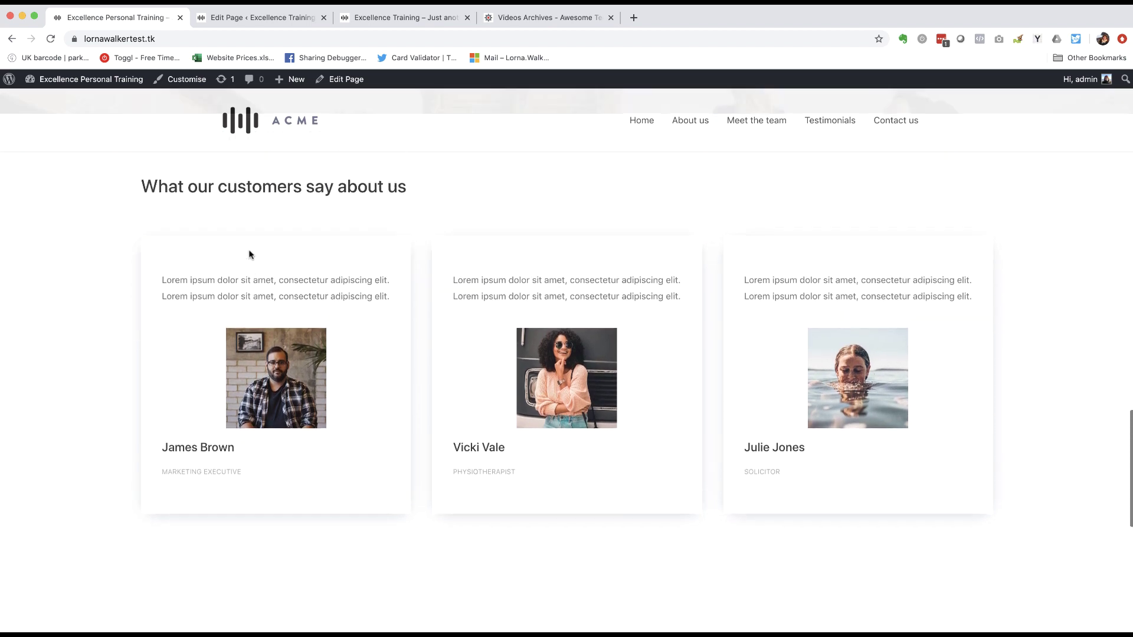
click(277, 13)
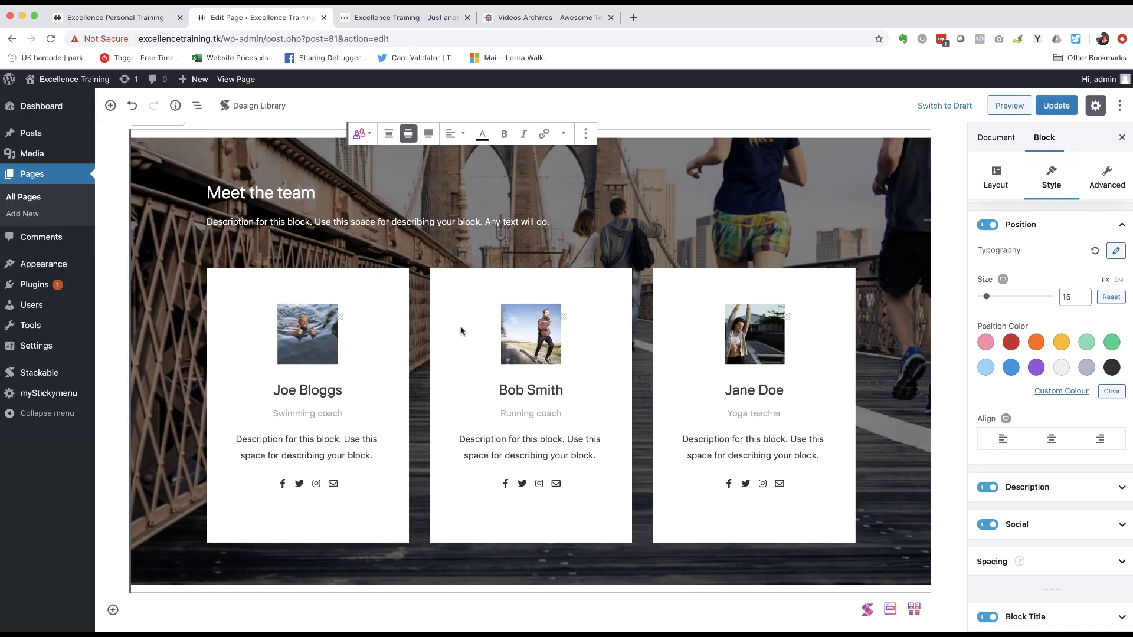
- Insert a Design Library block and pick Testimonial 1 from the Testimonial category
click(113, 611)
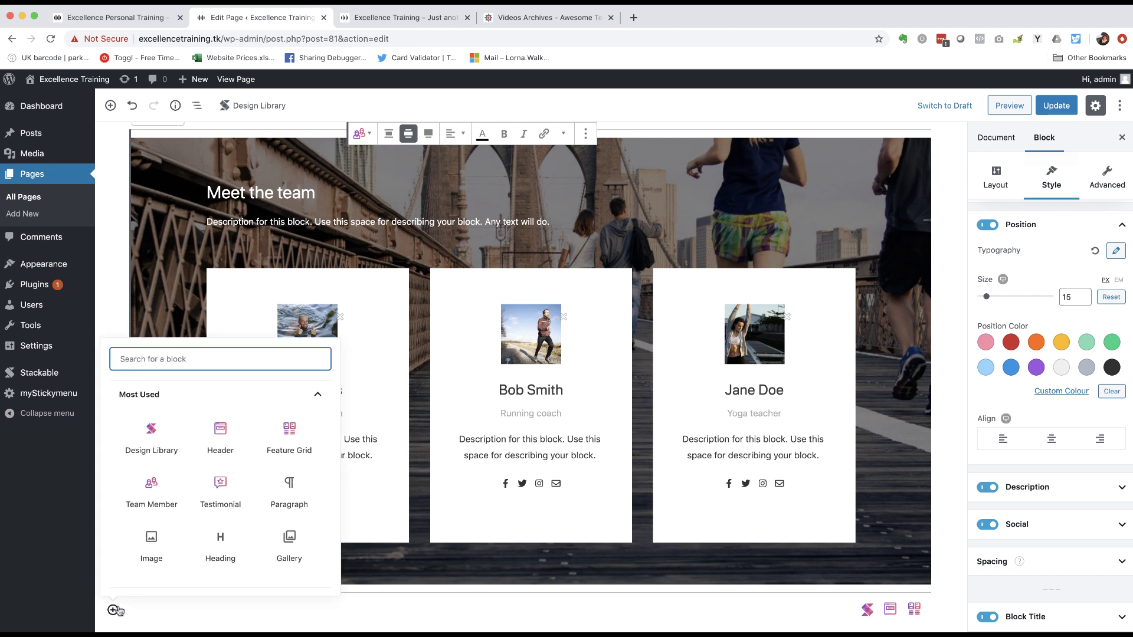
click(151, 442)
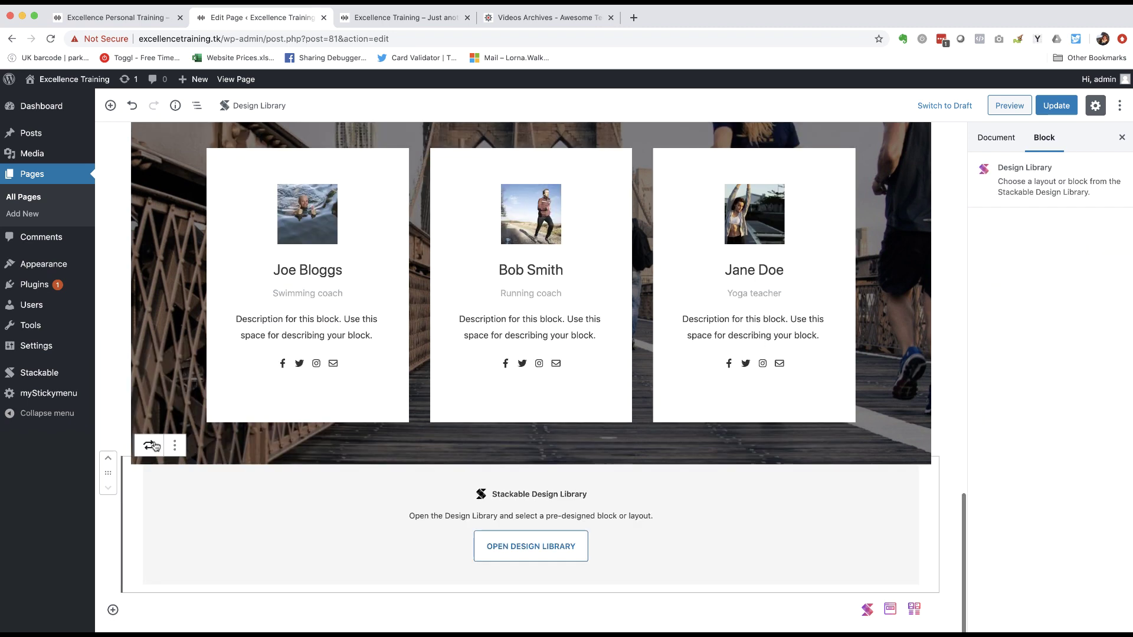
click(560, 549)
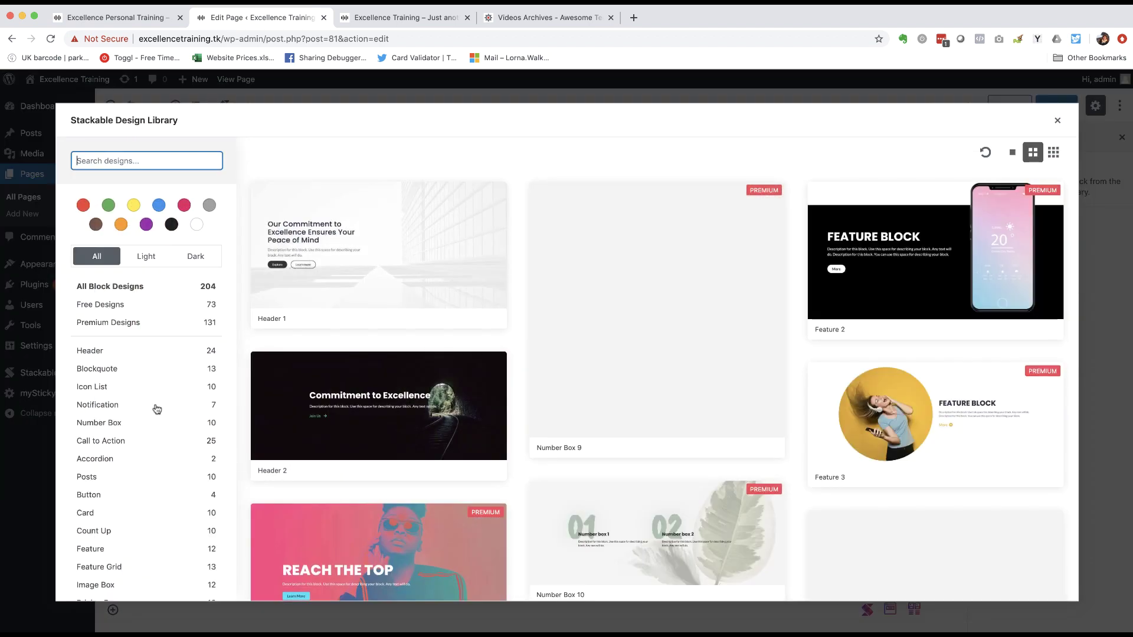
scroll(157, 409, down, 3)
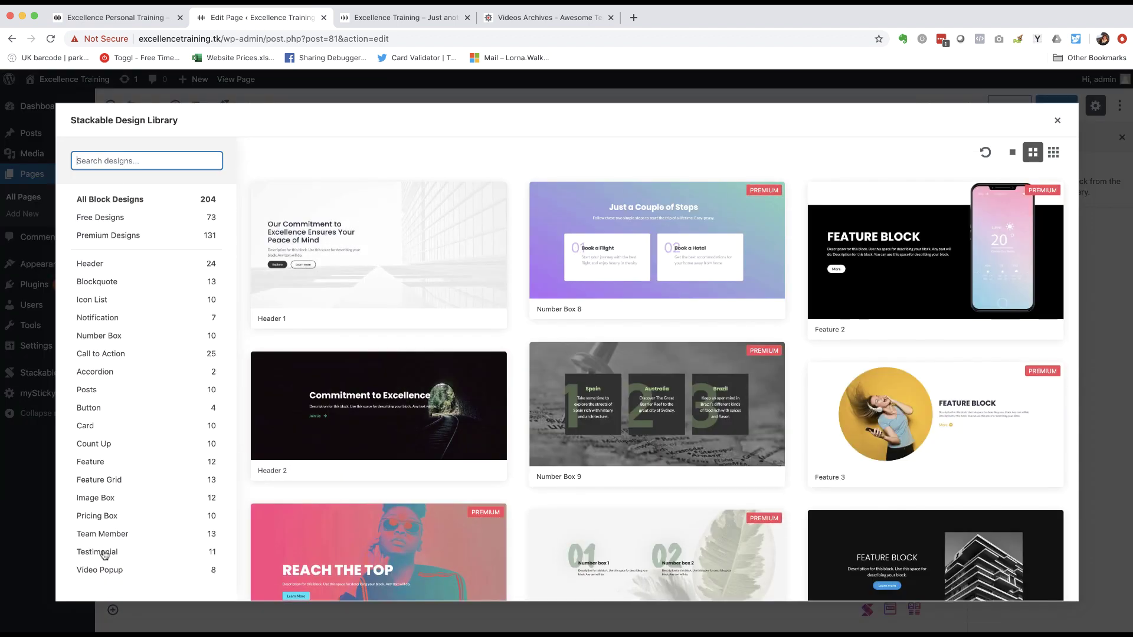
click(104, 553)
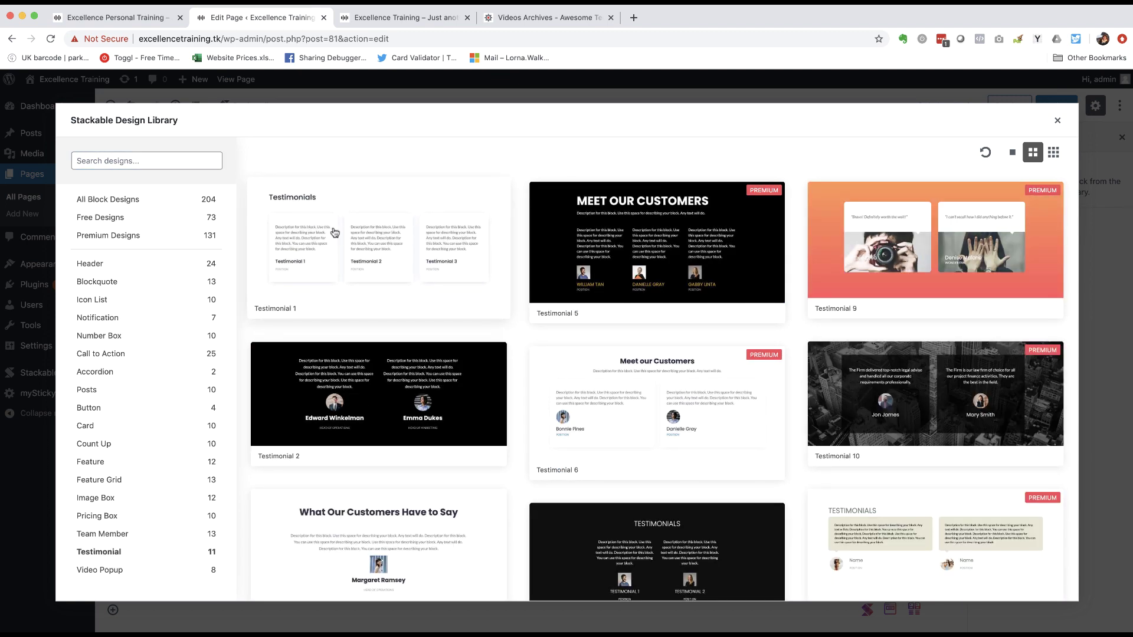
click(364, 229)
scroll(198, 342, down, 5)
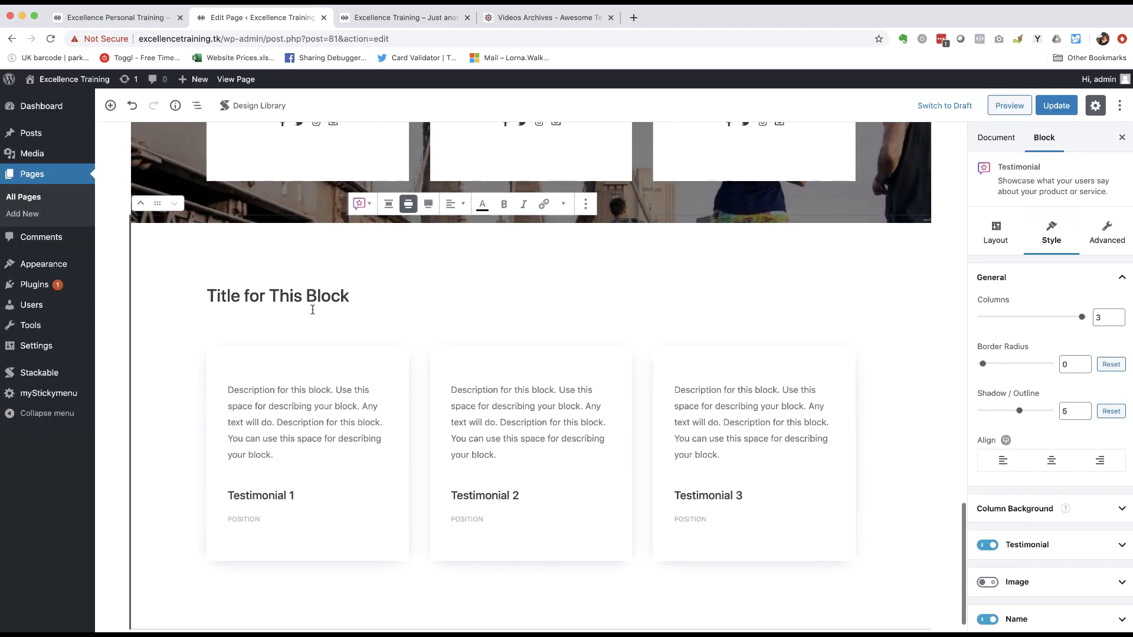
drag(350, 296, 210, 291)
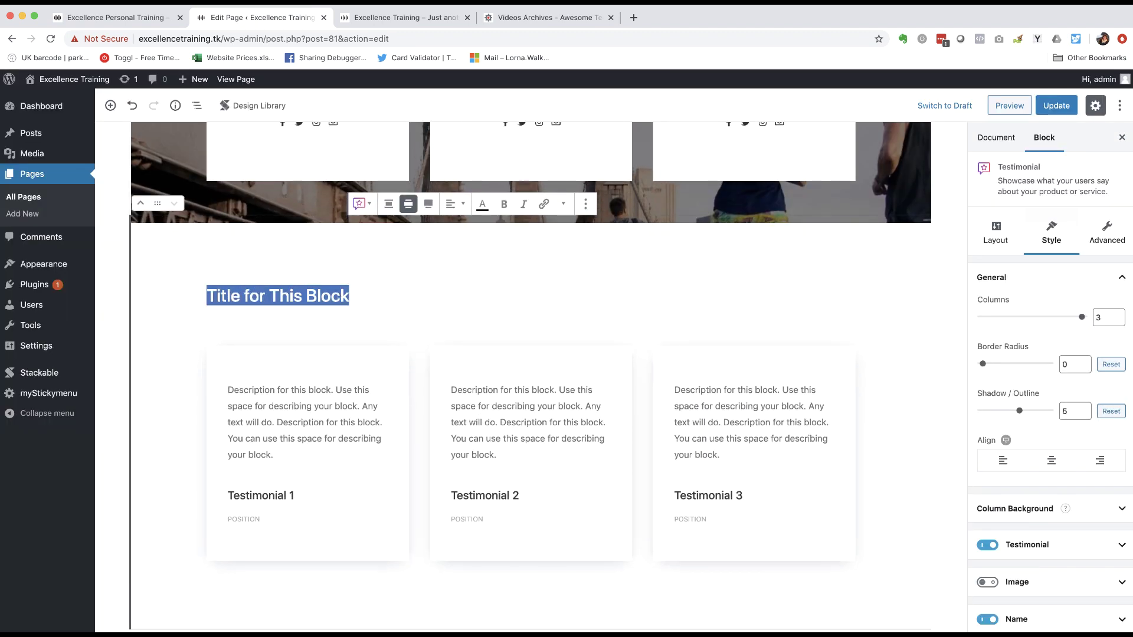
text(Whatou)
key(BackSpace)
key(BackSpace)
text(our cu)
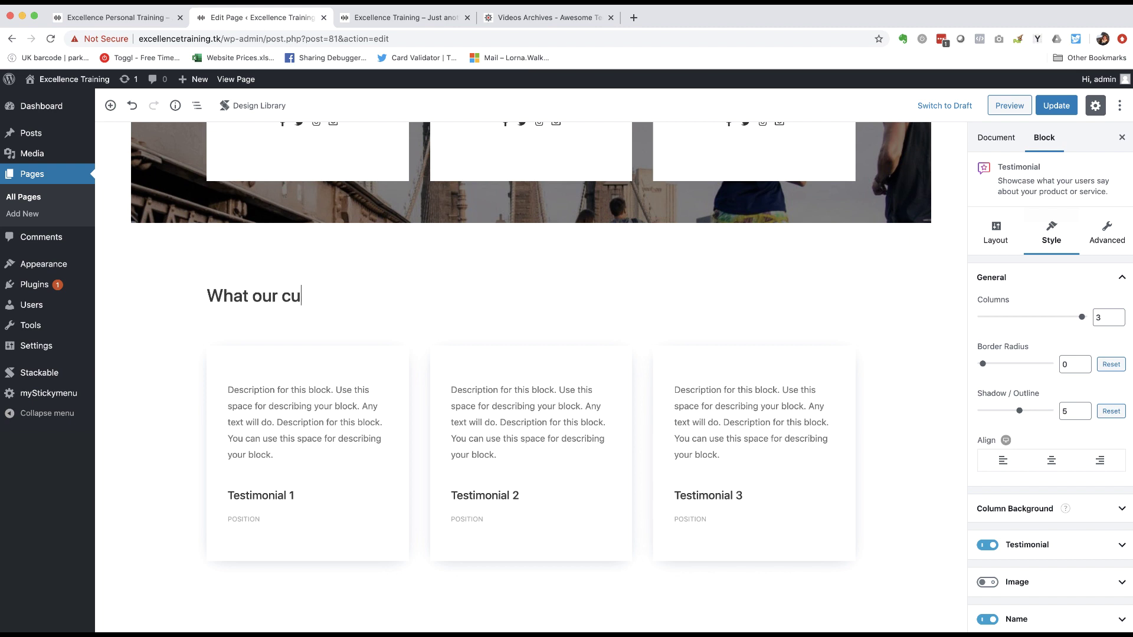
text(stomers say about us)
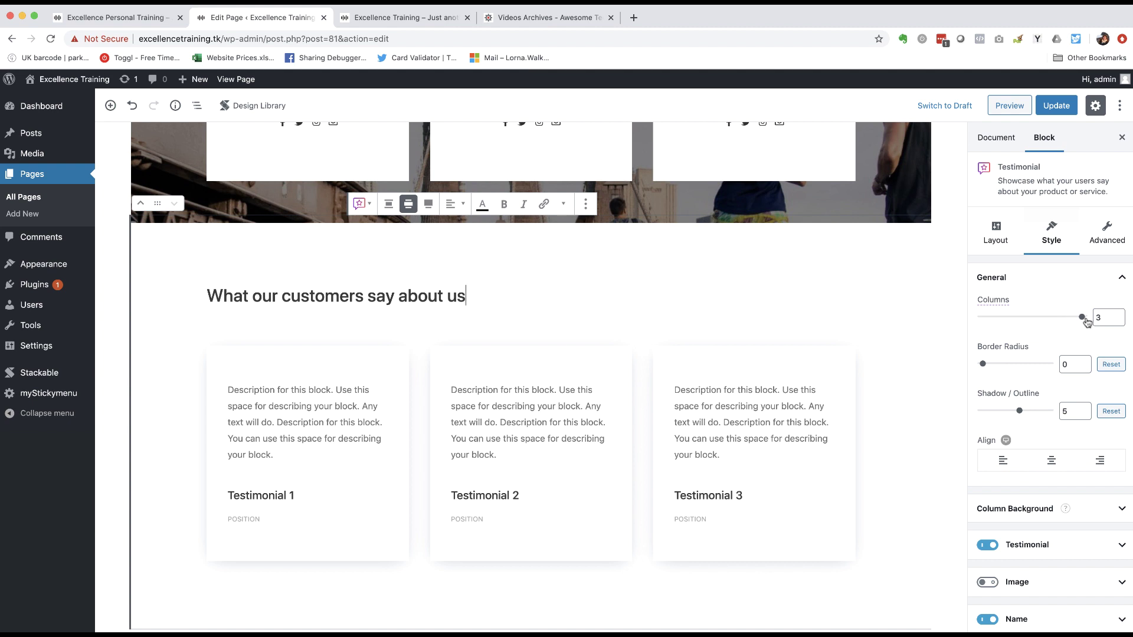
mouse_move(1083, 320)
mouse_down()
mouse_move(1055, 321)
mouse_move(1088, 317)
mouse_up()
mouse_move(1084, 318)
mouse_down()
mouse_move(989, 319)
mouse_move(1083, 319)
mouse_up()
- Dismiss the Column Background help popup and switch on images for the testimonial cards
scroll(655, 367, down, 1)
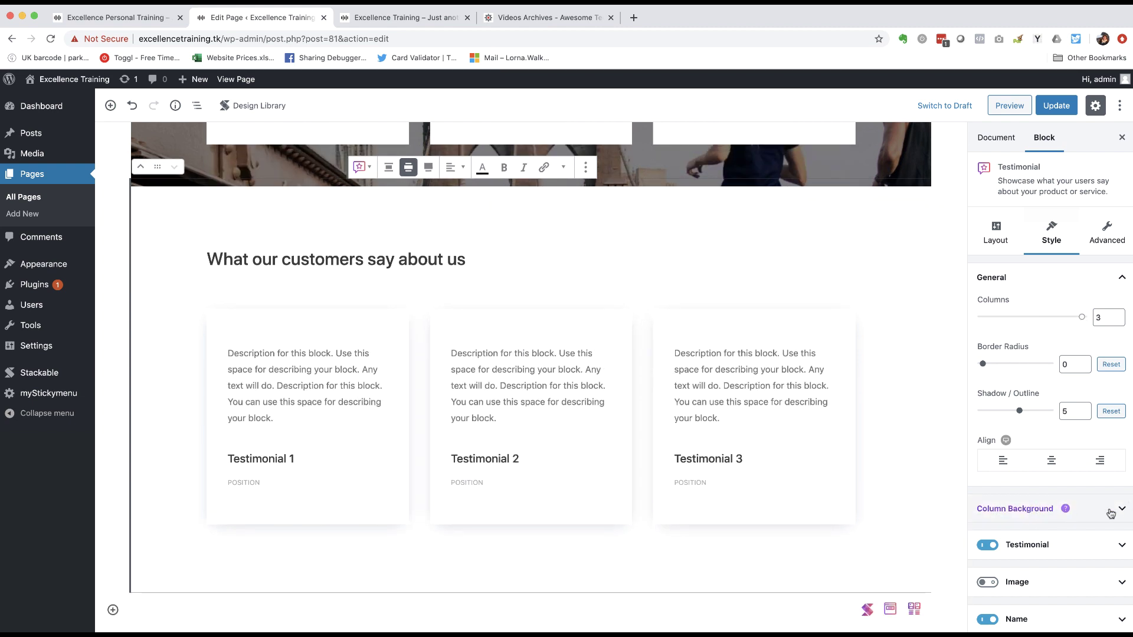
mouse_move(1114, 508)
scroll(1032, 513, down, 5)
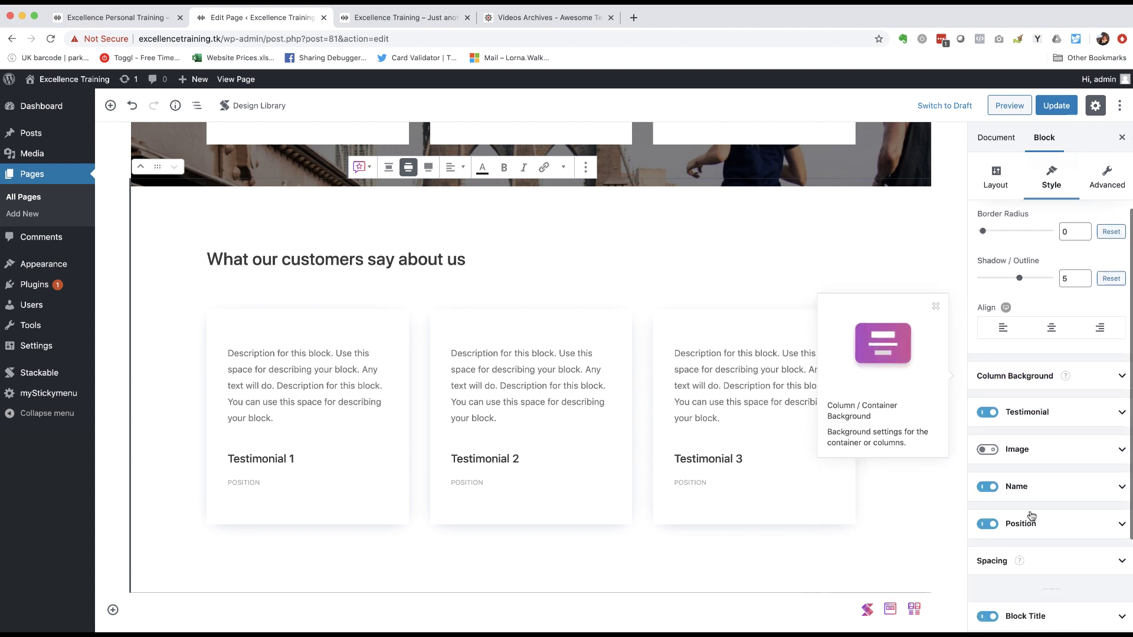
click(937, 285)
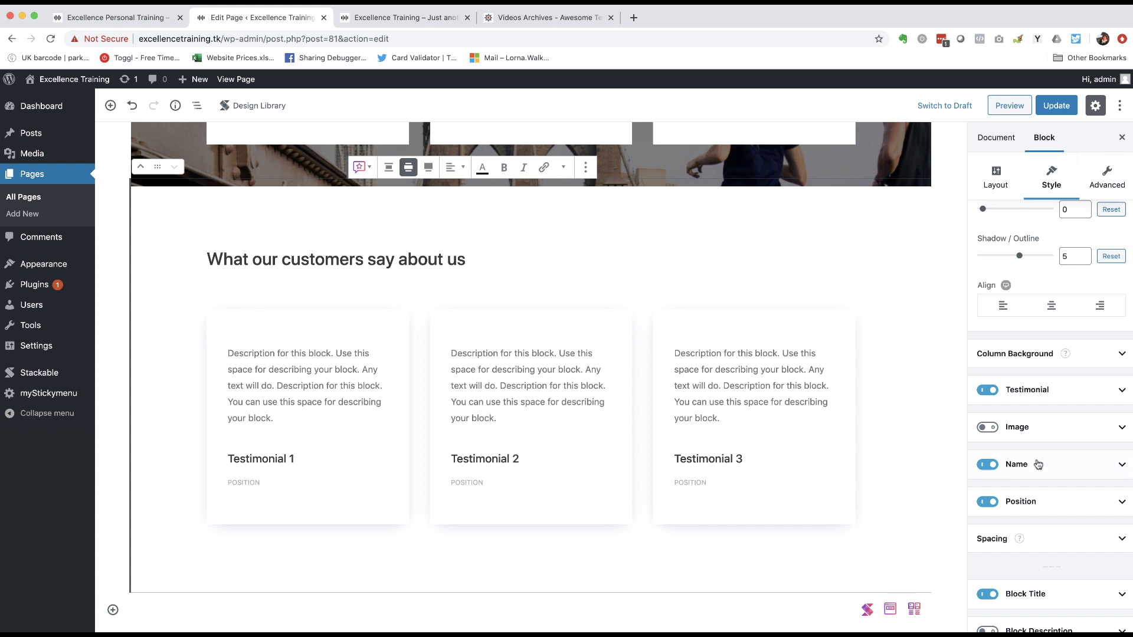
click(989, 428)
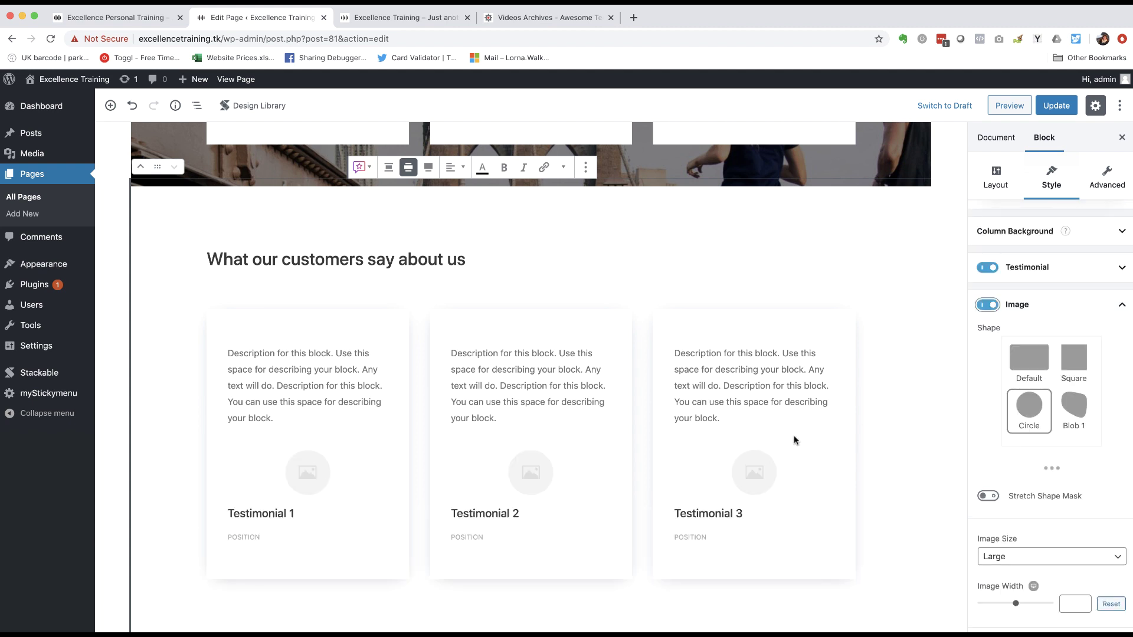
- Expand and collapse the Name and Position styling options
scroll(1007, 472, down, 5)
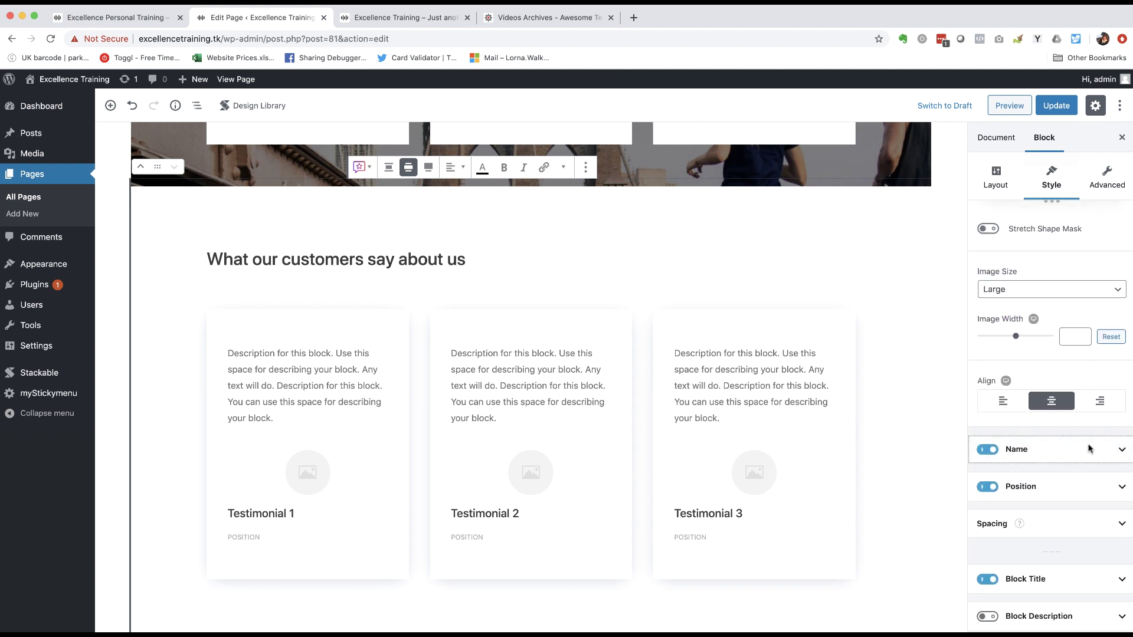
click(1088, 448)
click(1120, 344)
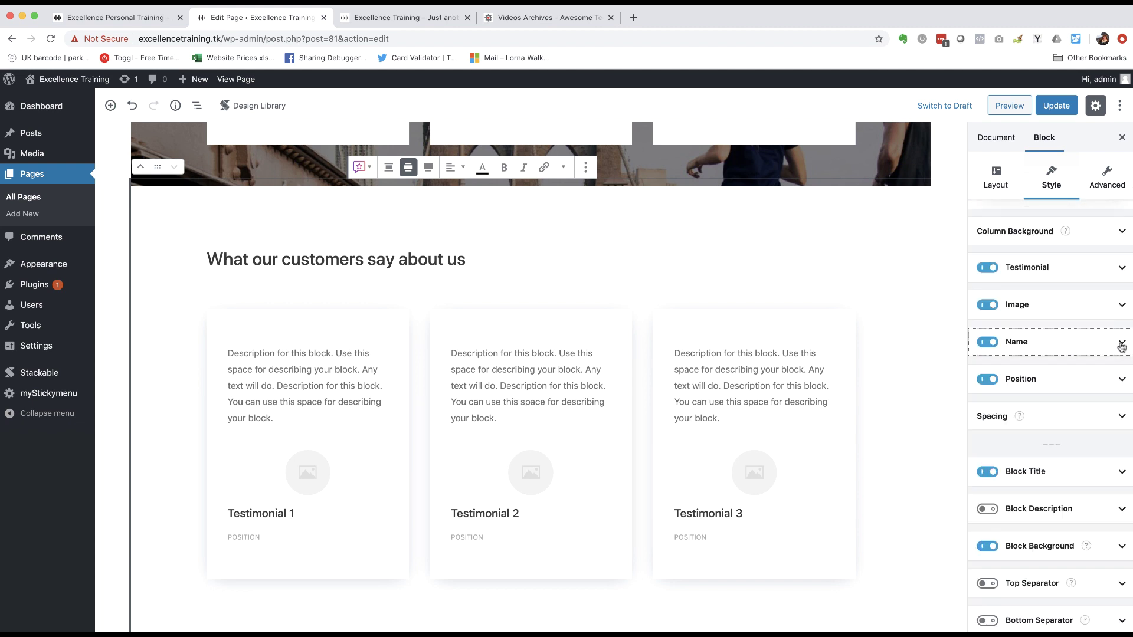
click(1121, 381)
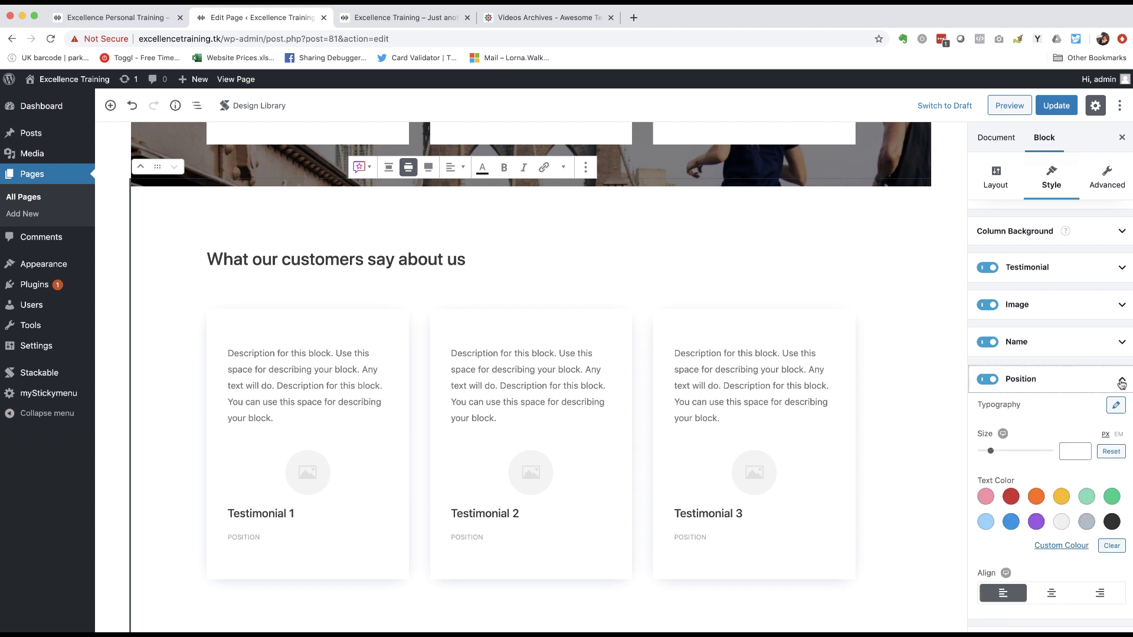
click(1121, 382)
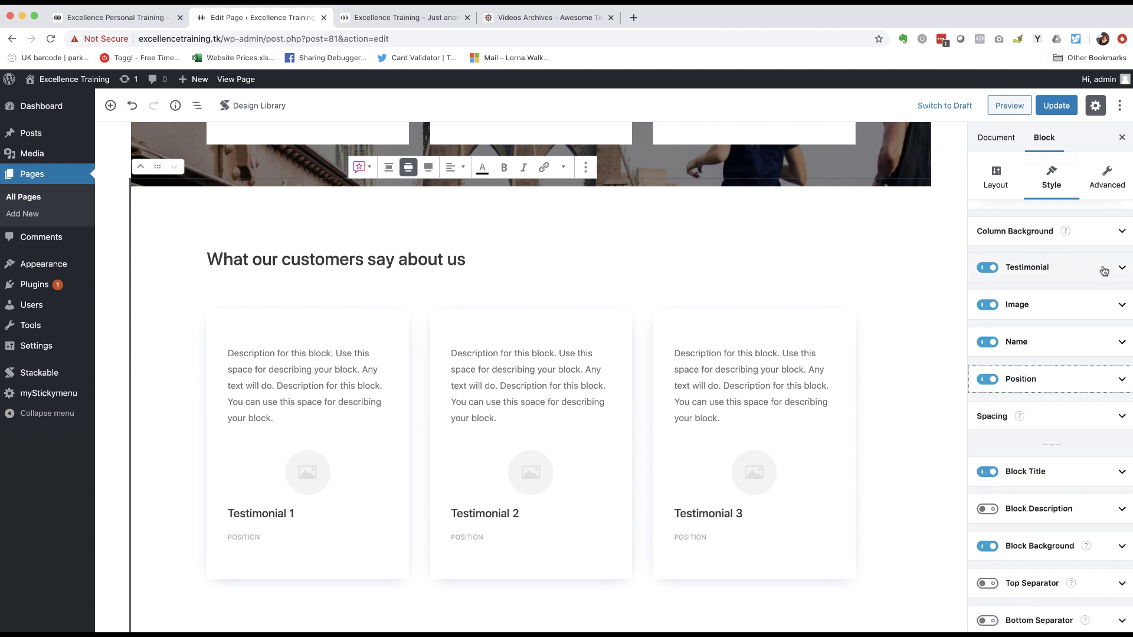
- Toggle the testimonial text, images and position labels off and back on to compare
click(984, 269)
click(985, 269)
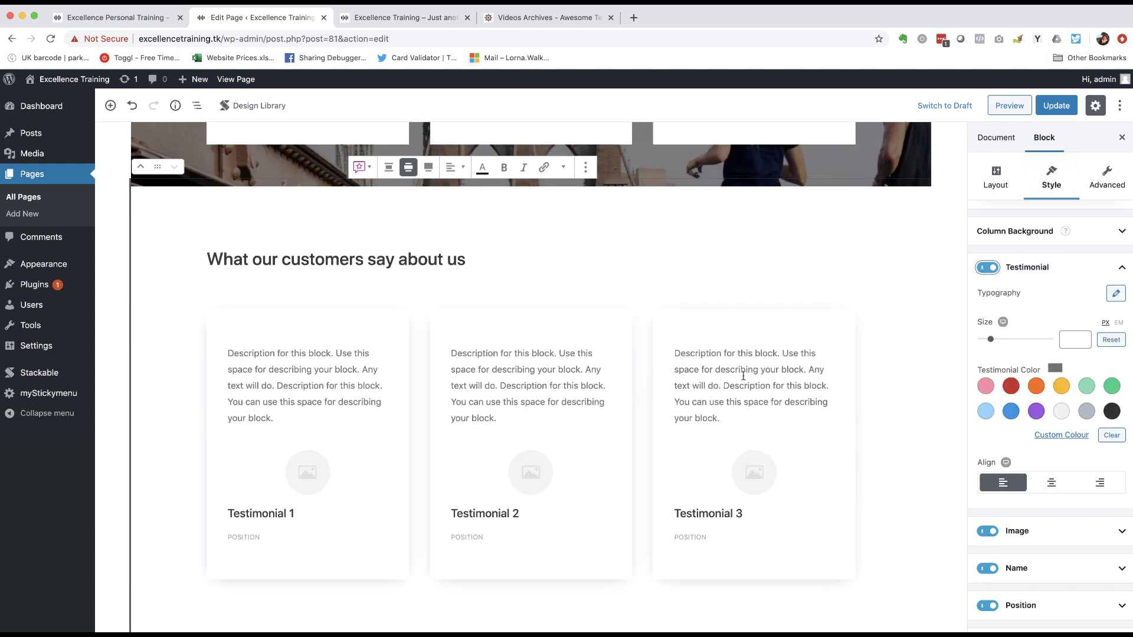
scroll(1028, 487, down, 3)
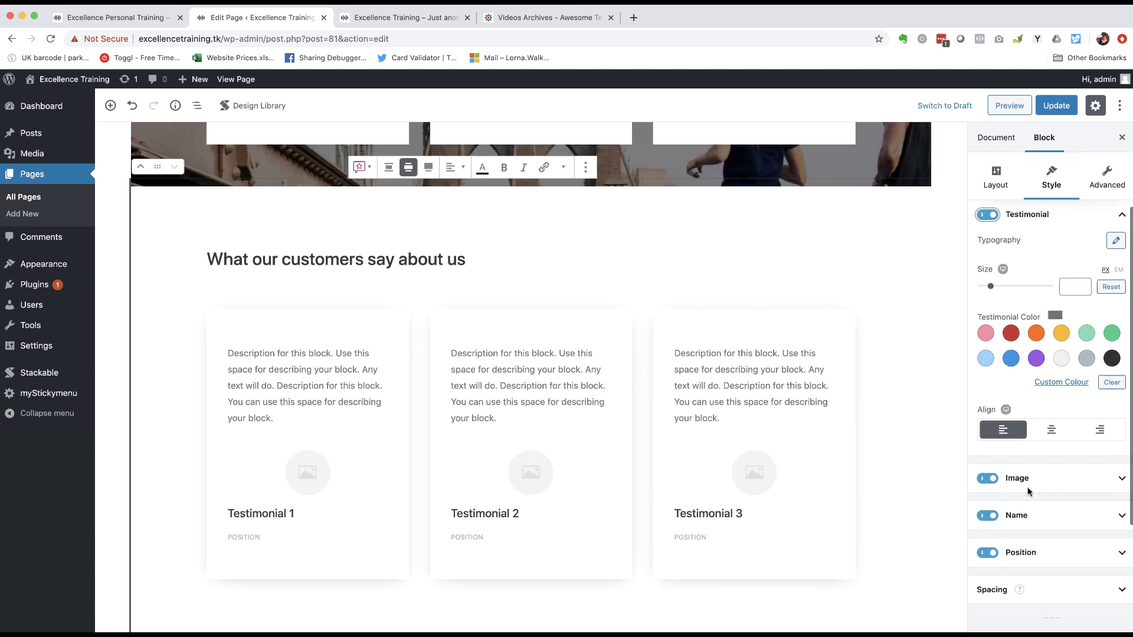
click(989, 467)
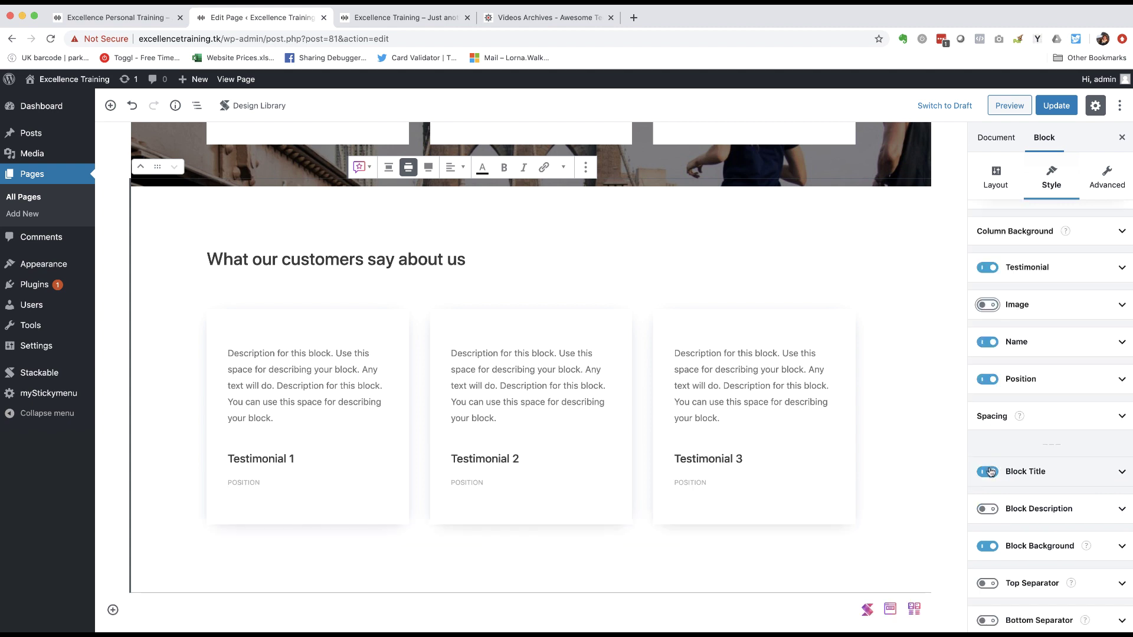
click(989, 303)
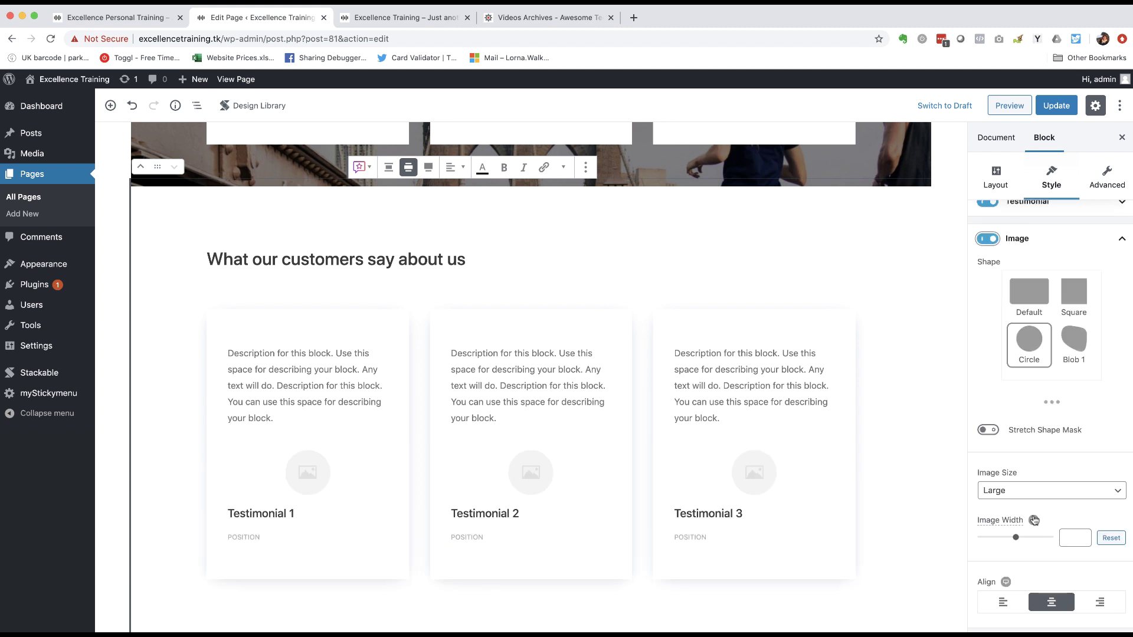
scroll(1035, 516, down, 5)
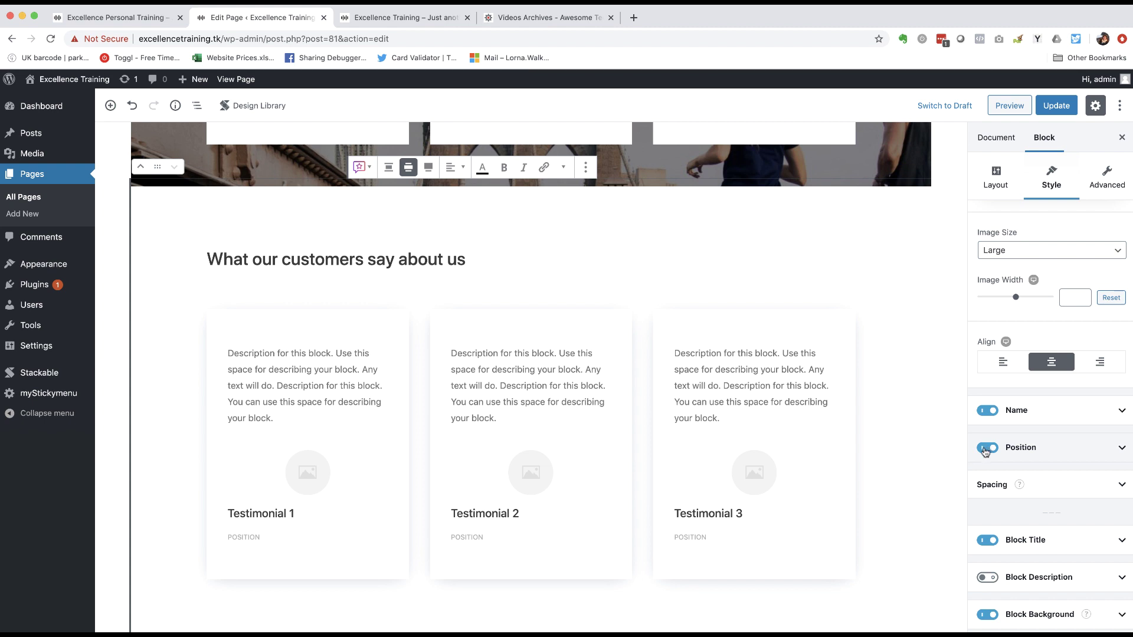
click(985, 448)
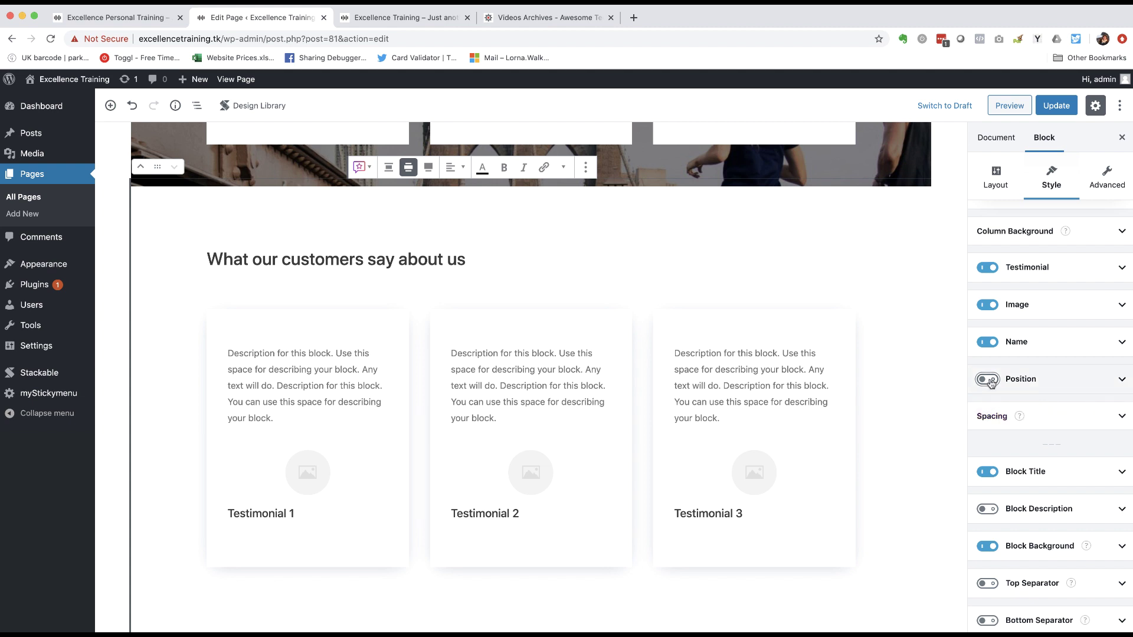
click(989, 380)
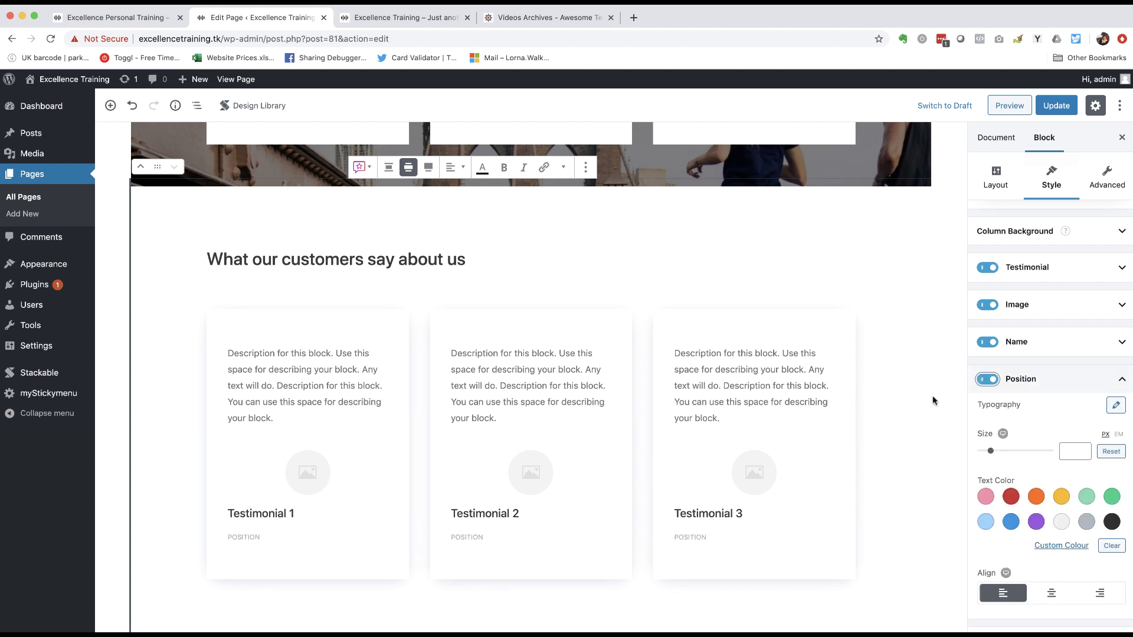
- Set Testimonial 1's image to the Media Library photo of the man in a blue shirt
click(313, 474)
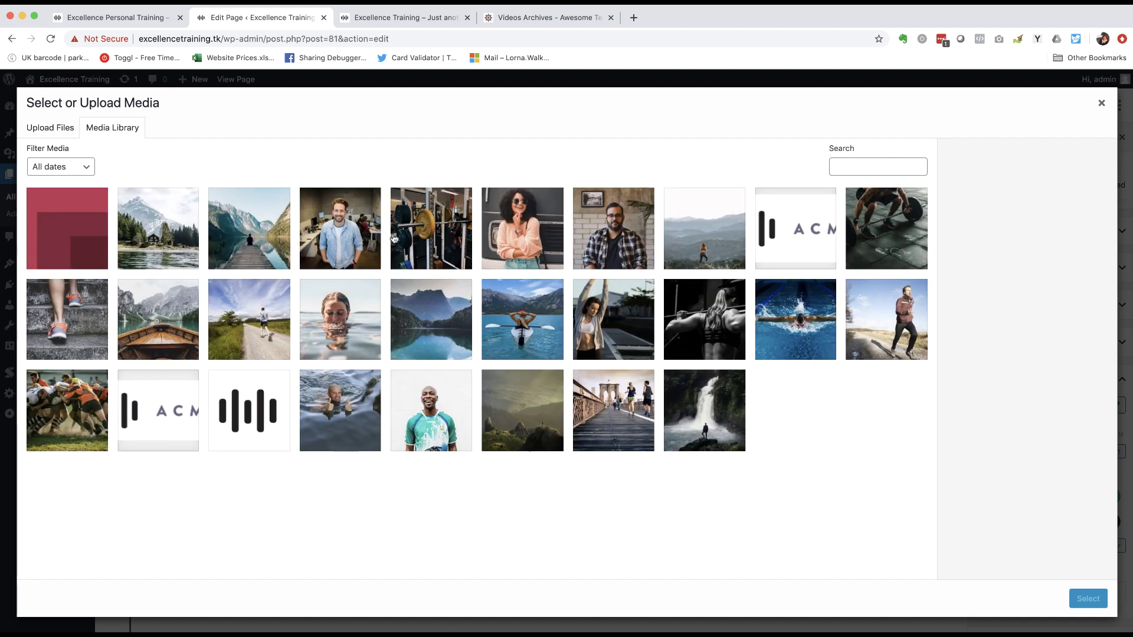
click(333, 233)
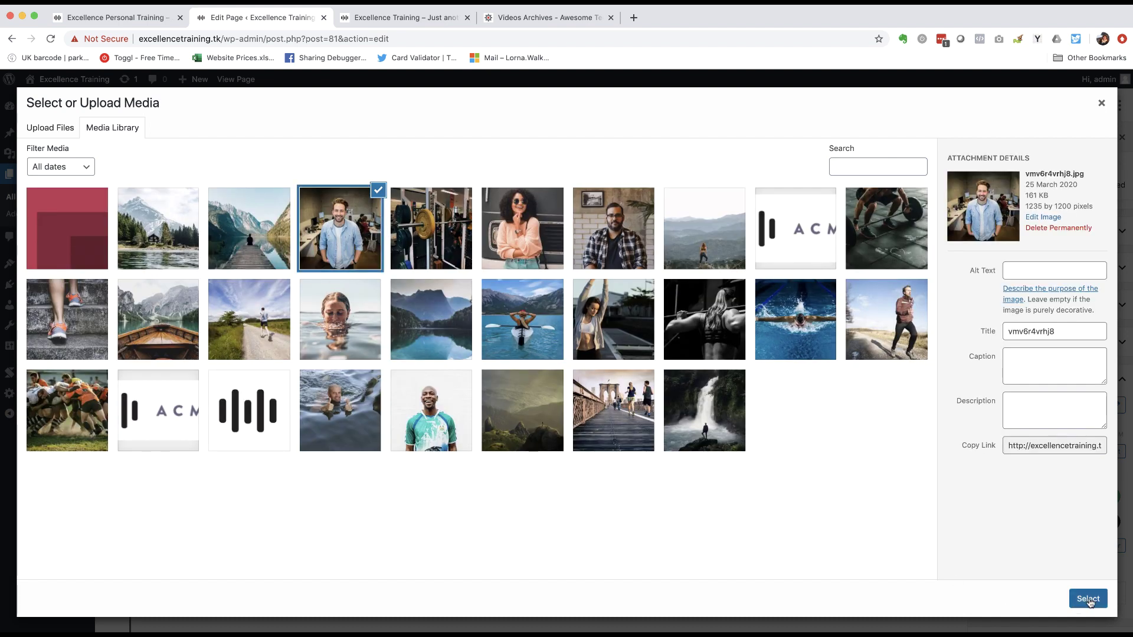
click(1088, 598)
- Change the testimonial Image Shape from circle to Default square
scroll(663, 364, up, 5)
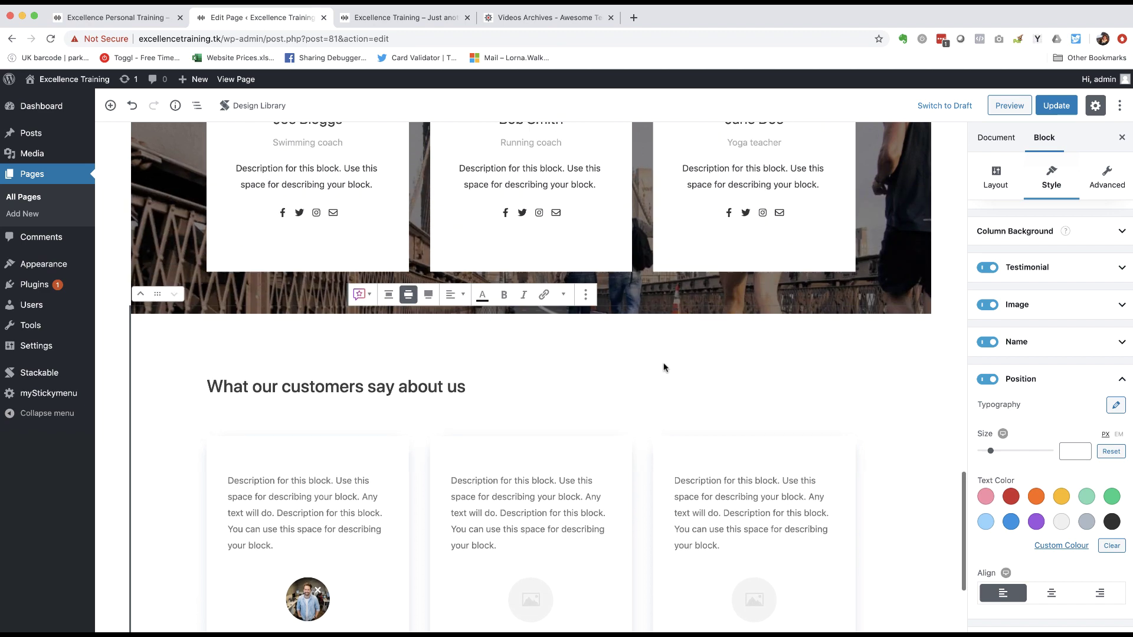
scroll(663, 365, up, 3)
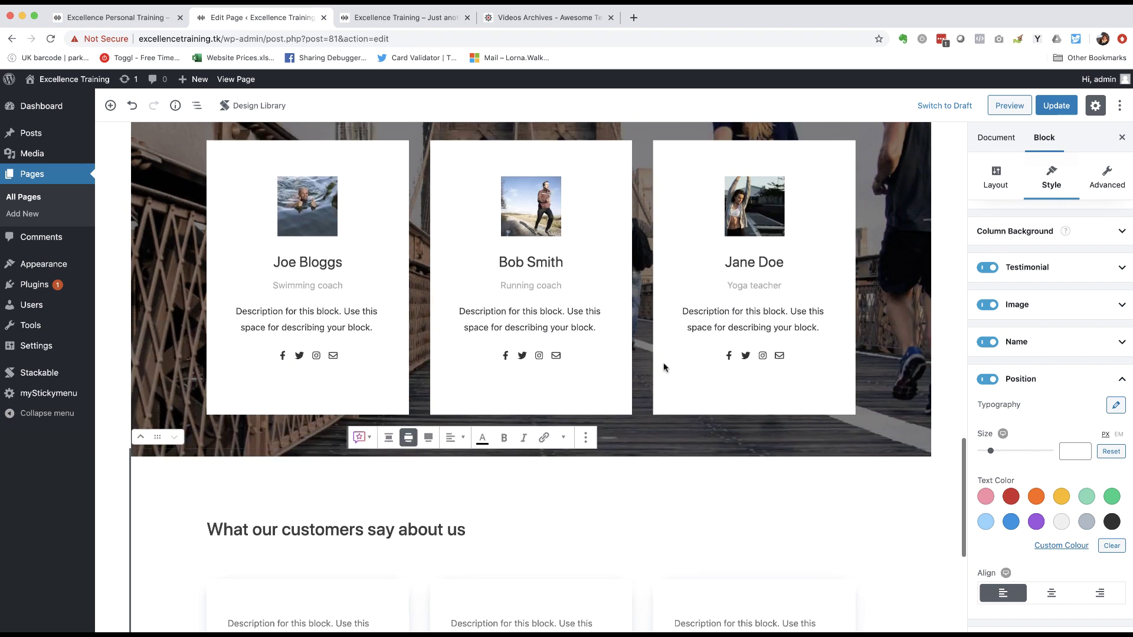
scroll(664, 363, down, 5)
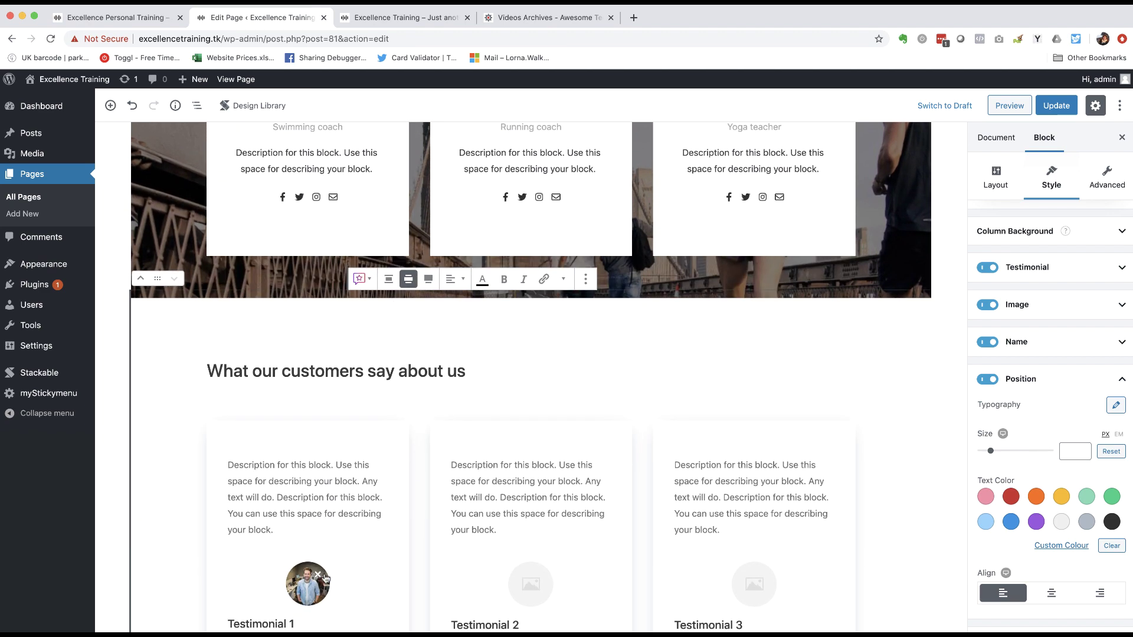
scroll(1125, 406, up, 3)
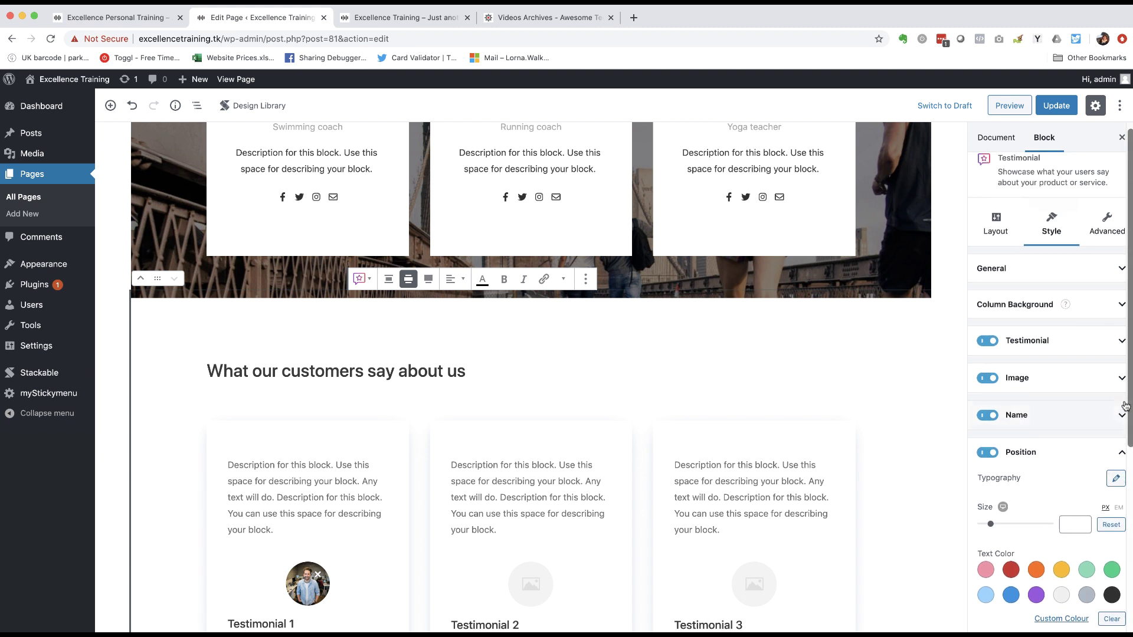
click(1070, 393)
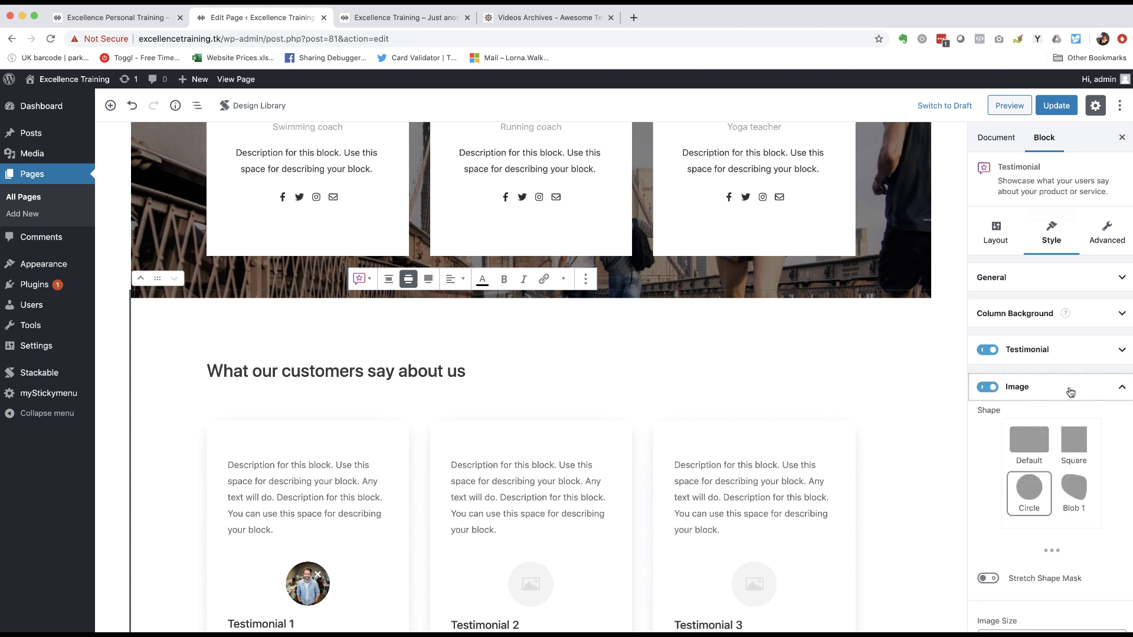
click(1031, 449)
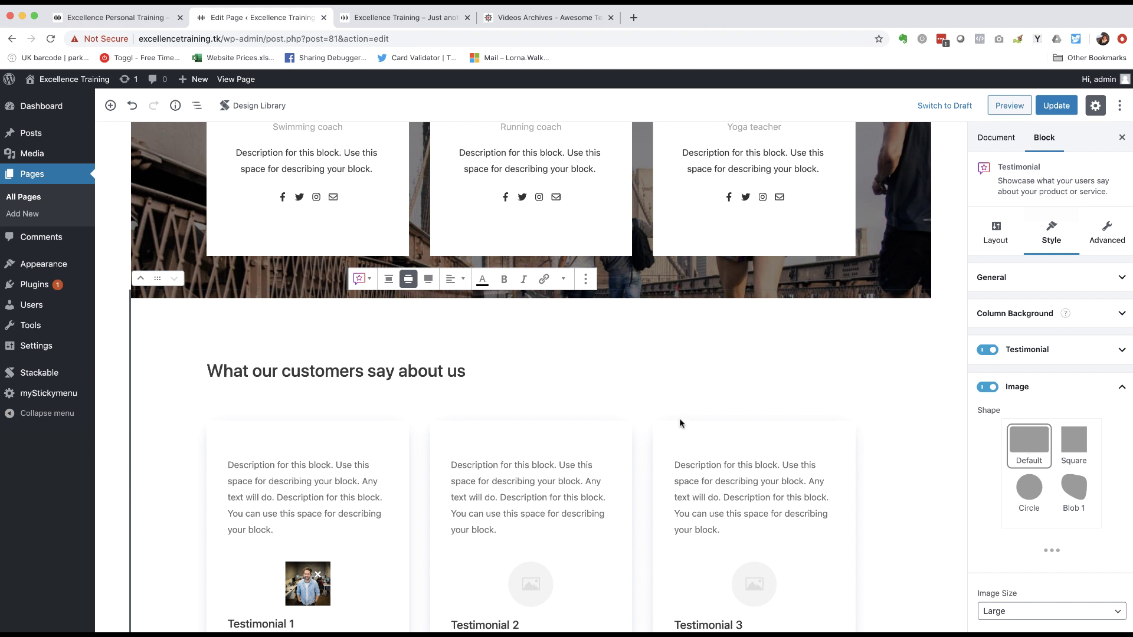
scroll(679, 418, down, 5)
scroll(1038, 460, down, 3)
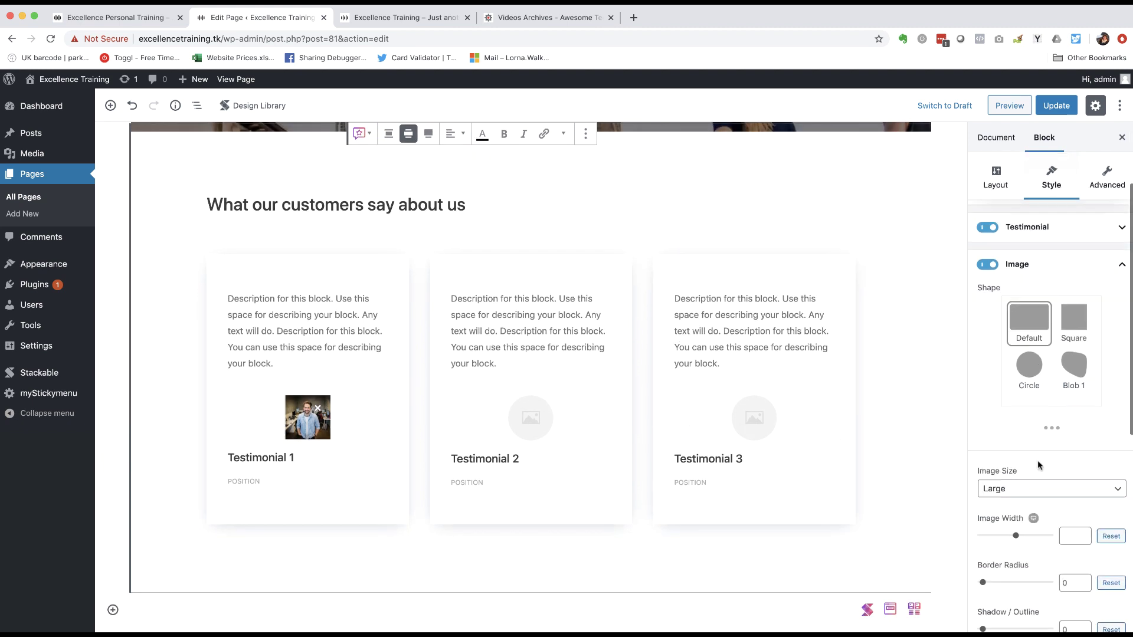
scroll(1037, 460, down, 10)
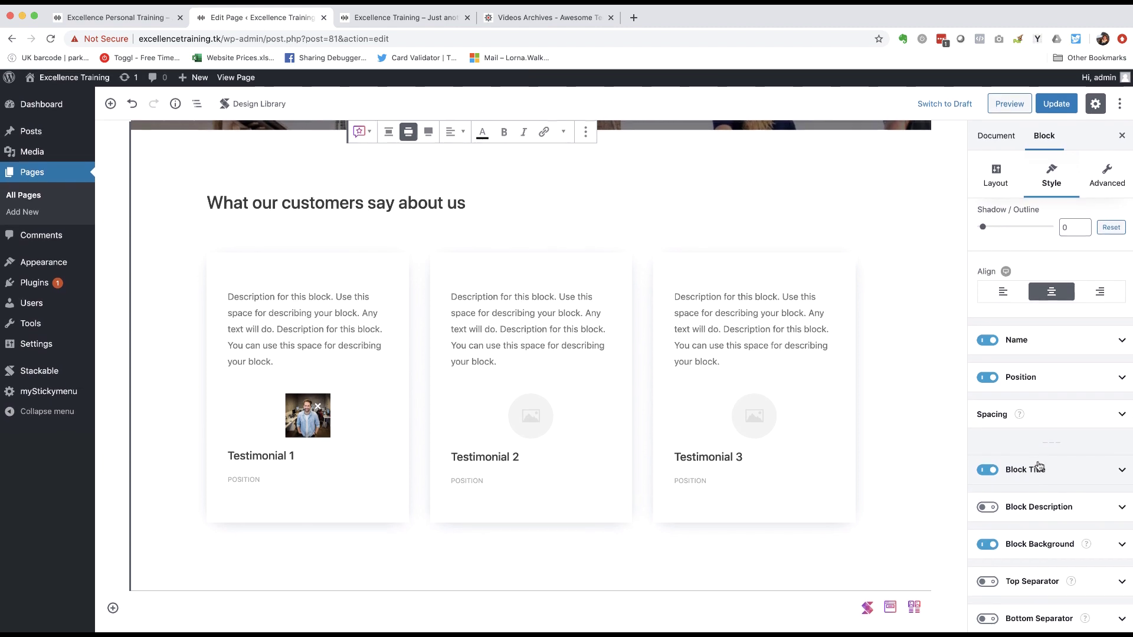
- Try a light green block background, then clear it to keep white and close the help popup
click(1126, 547)
click(1057, 548)
scroll(1057, 548, down, 7)
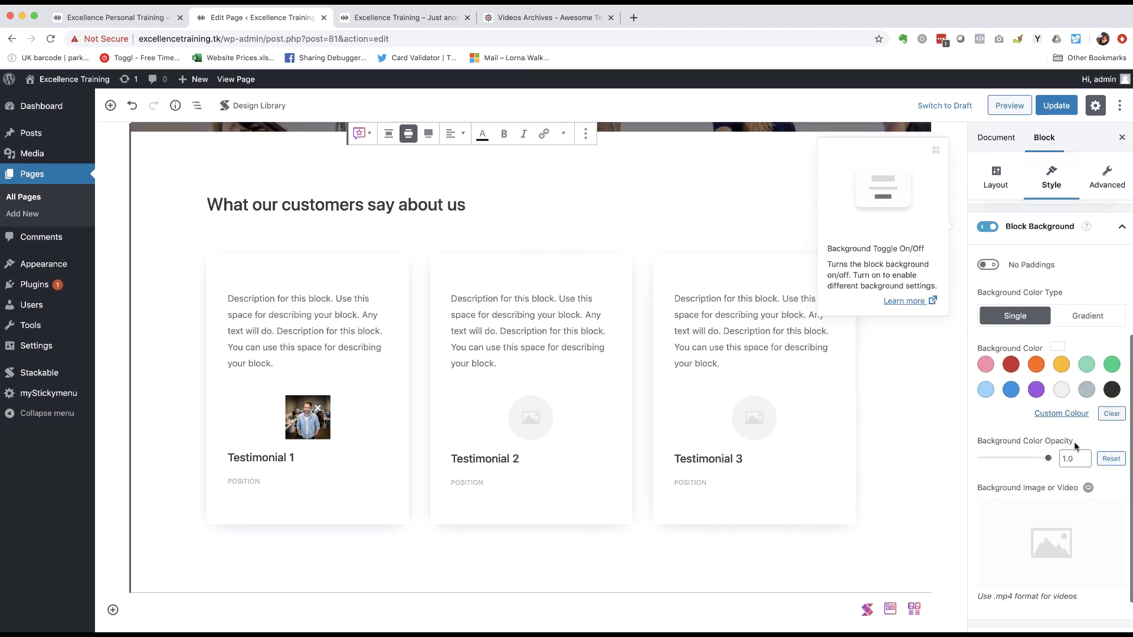
click(1087, 364)
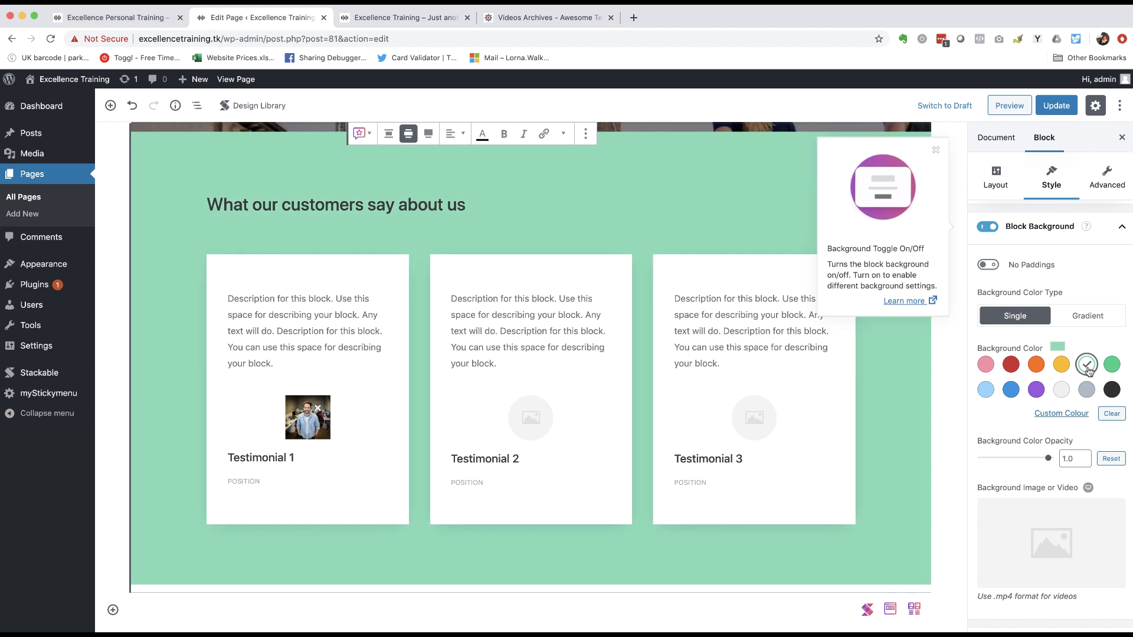
click(1088, 365)
click(934, 152)
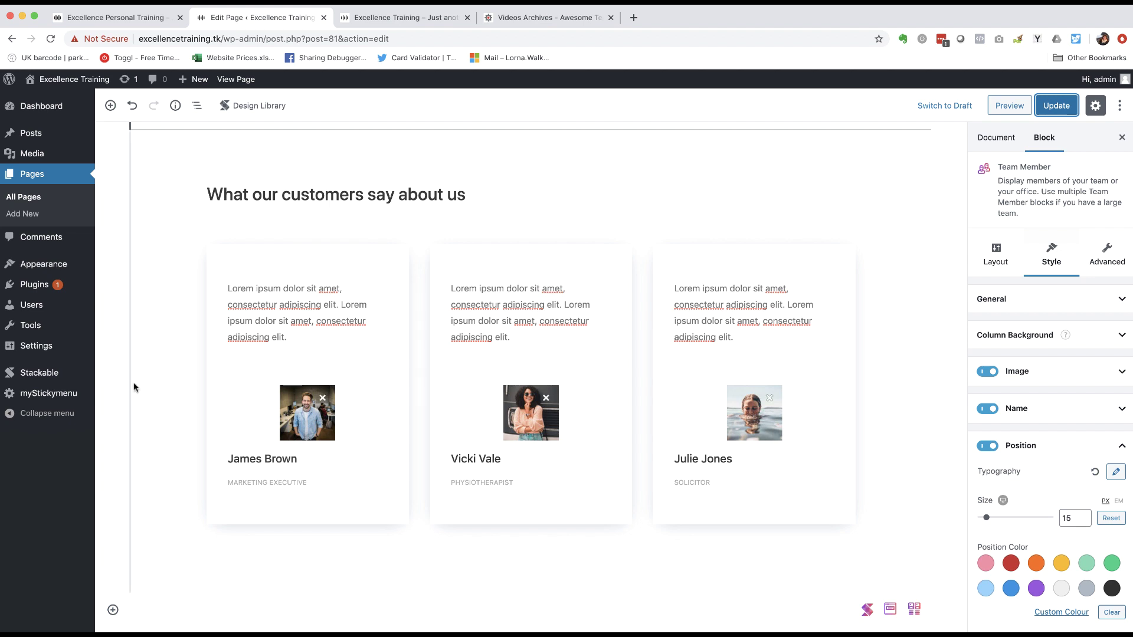
- Insert a Design Library block and pick Feature 1 from the Feature category
click(113, 611)
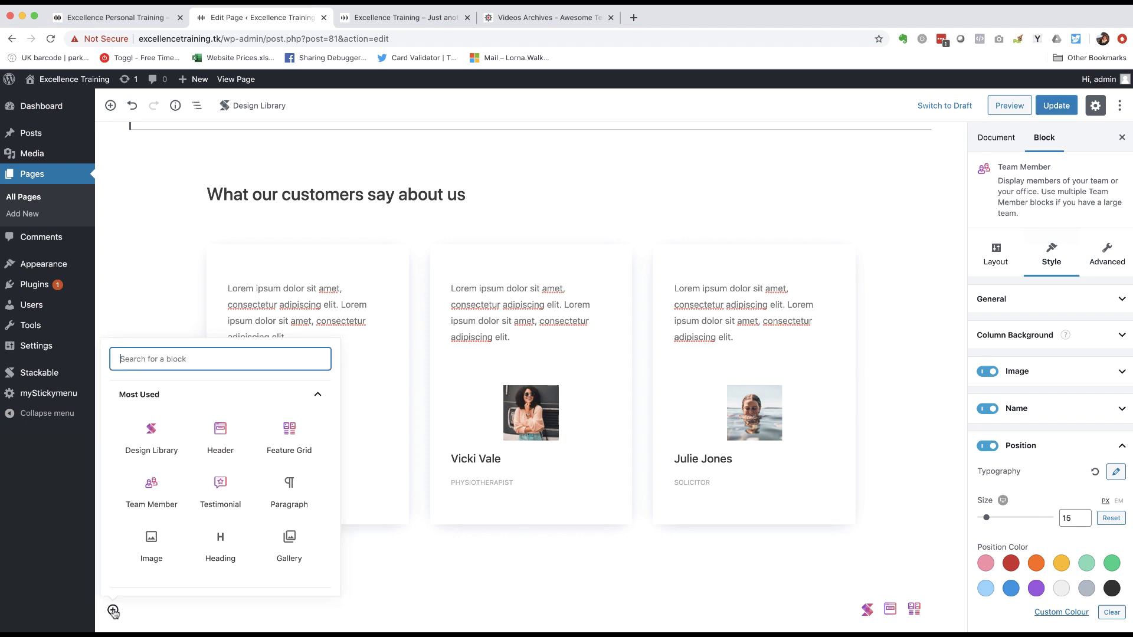
click(152, 444)
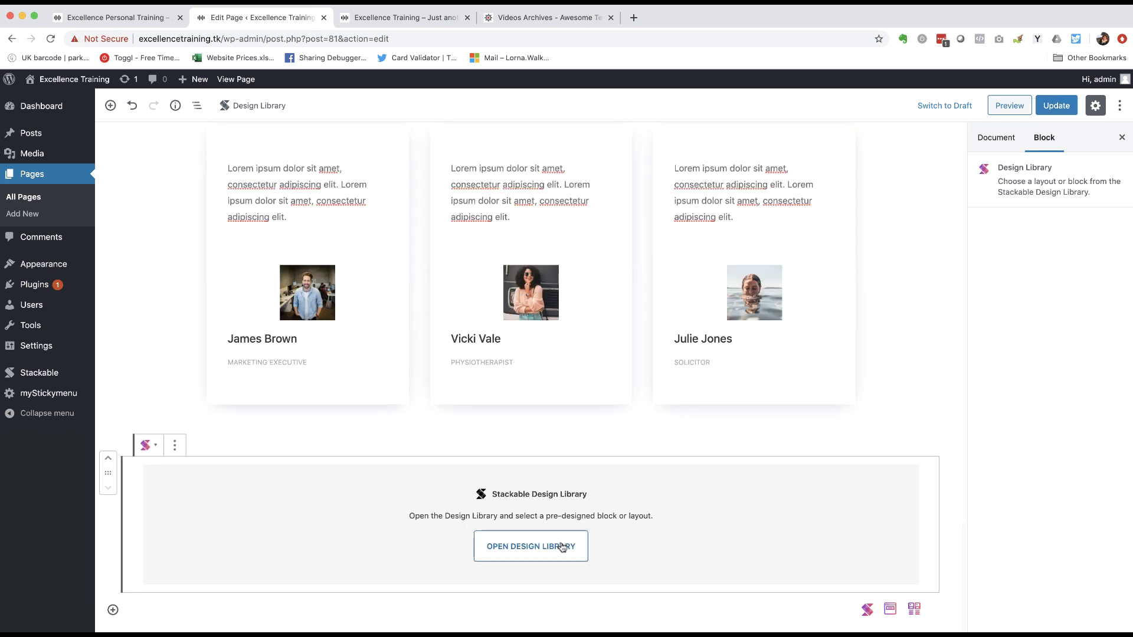
click(544, 547)
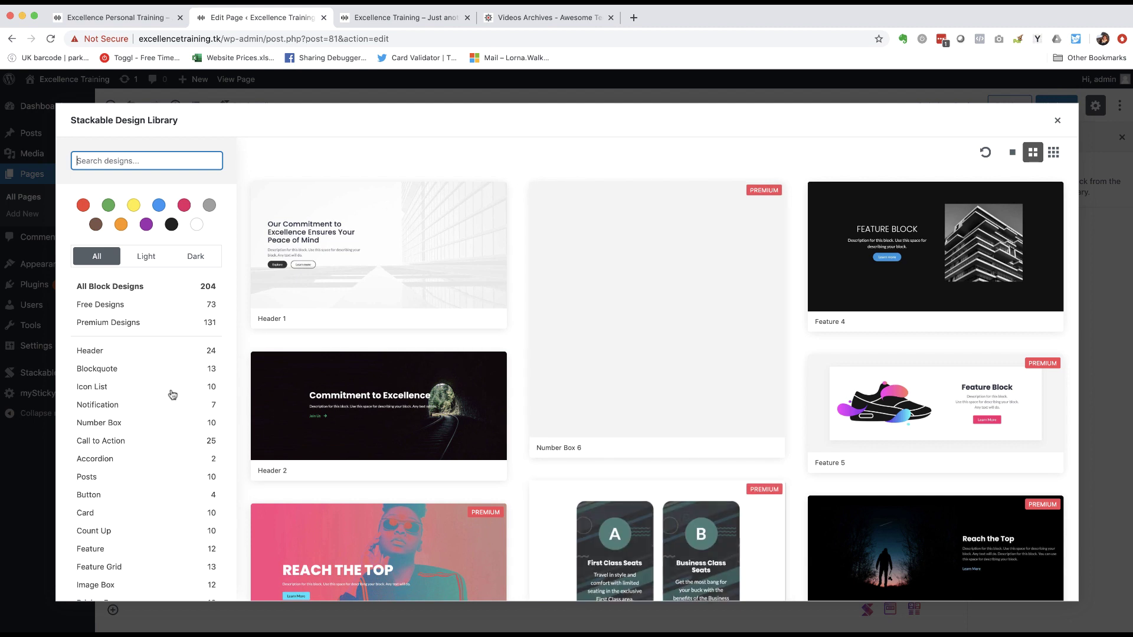
scroll(171, 451, down, 3)
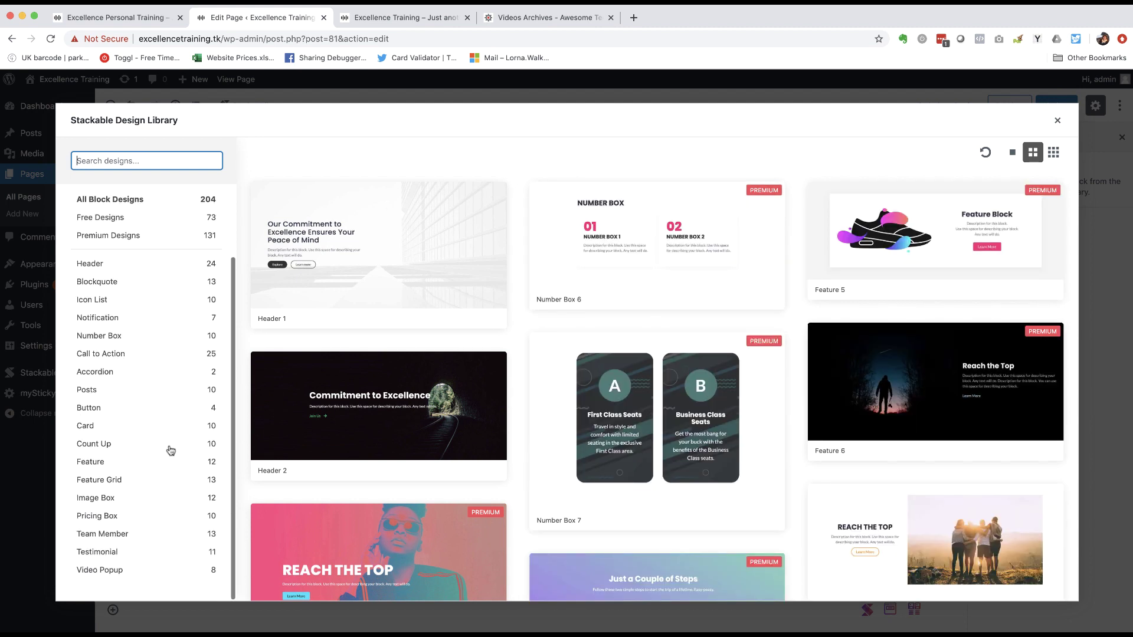
click(95, 463)
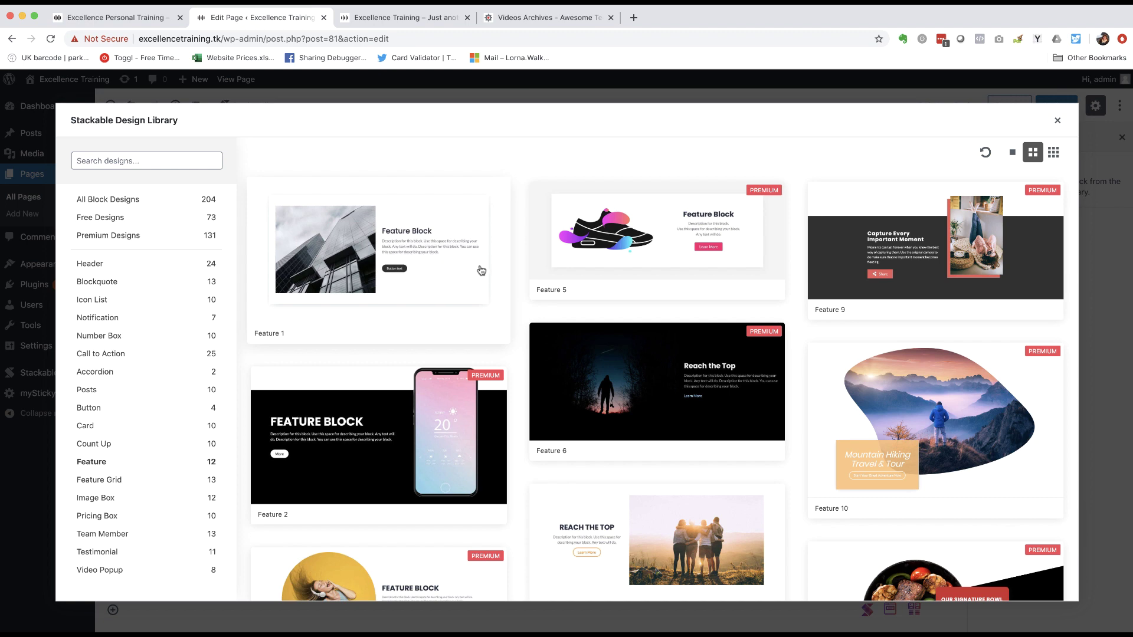
click(441, 272)
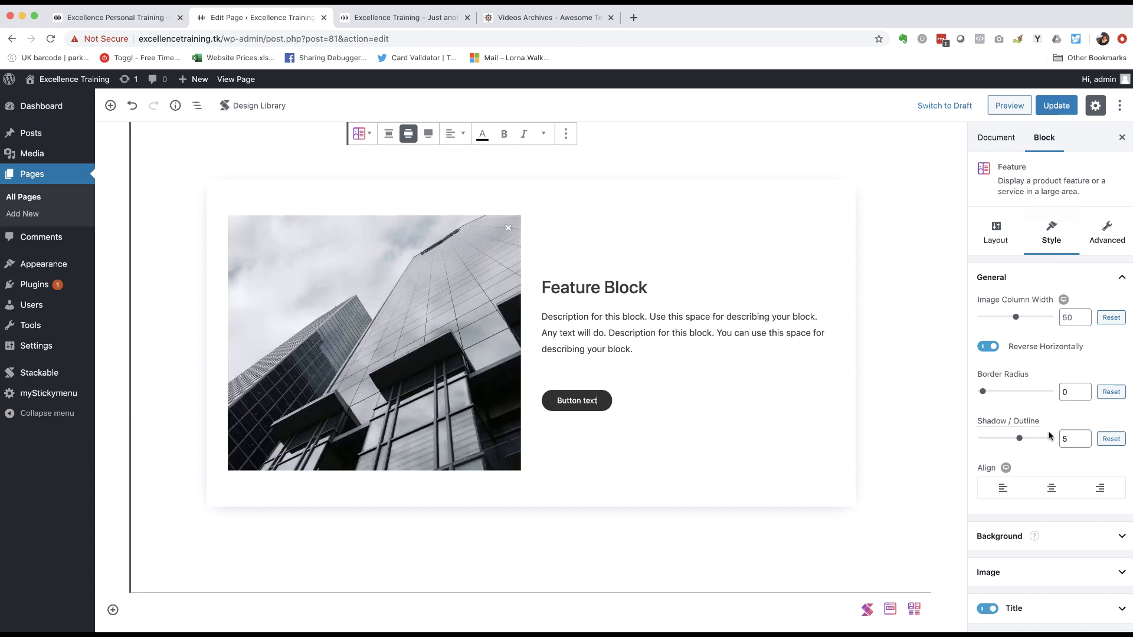
scroll(1049, 436, down, 5)
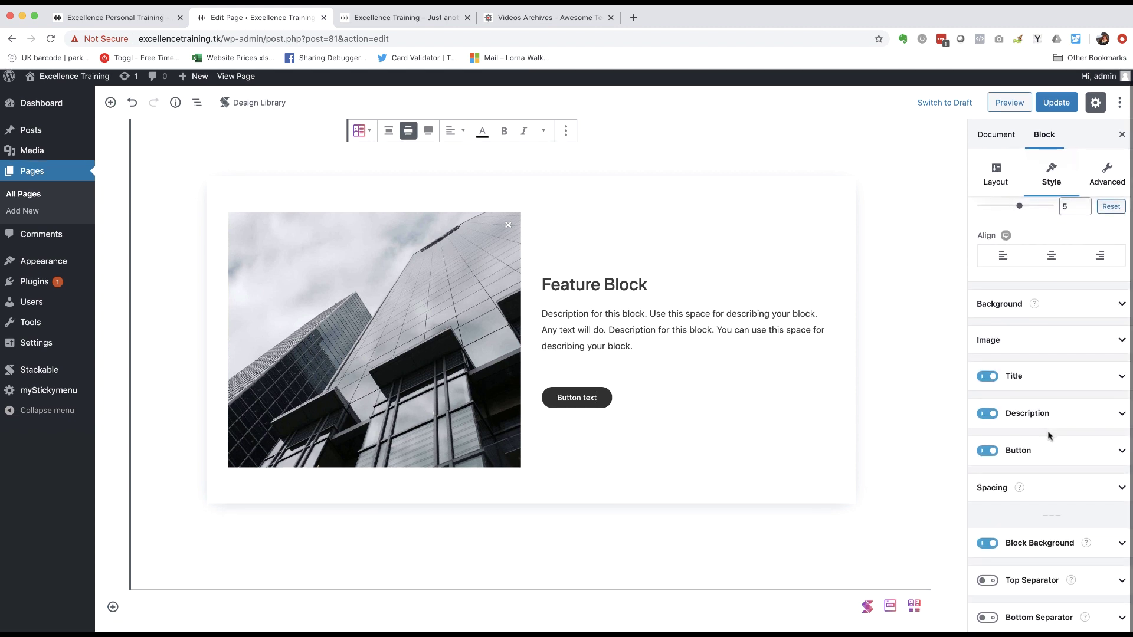
scroll(1049, 436, up, 5)
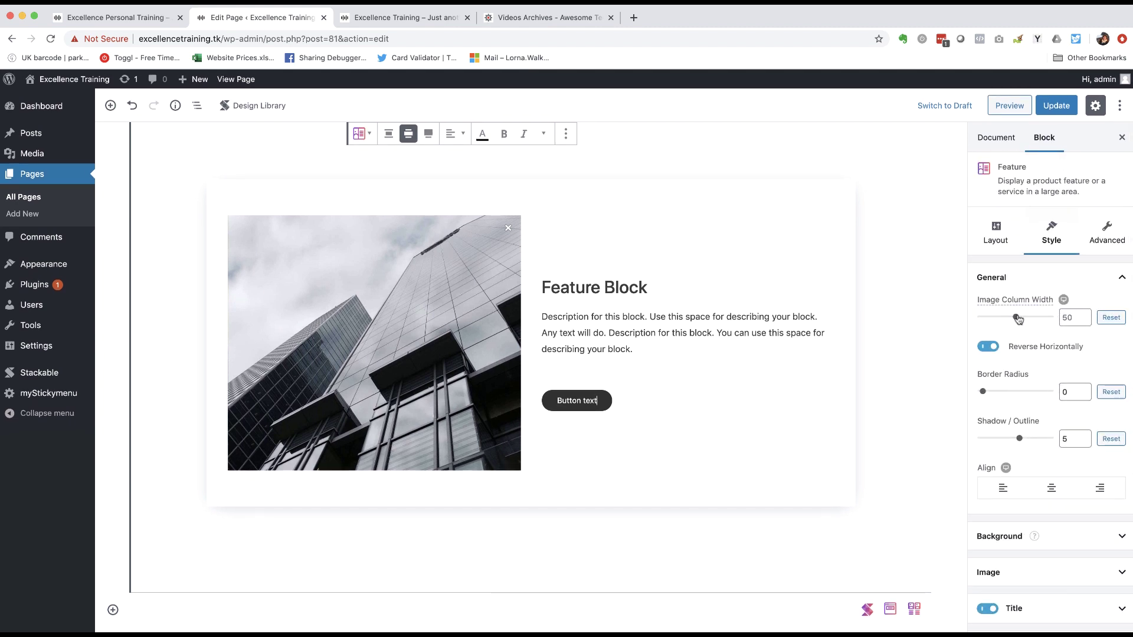
mouse_move(1016, 319)
mouse_down()
mouse_move(1034, 319)
mouse_move(1015, 319)
mouse_up()
click(1072, 318)
scroll(1010, 359, down, 3)
scroll(1010, 359, down, 2)
click(1054, 332)
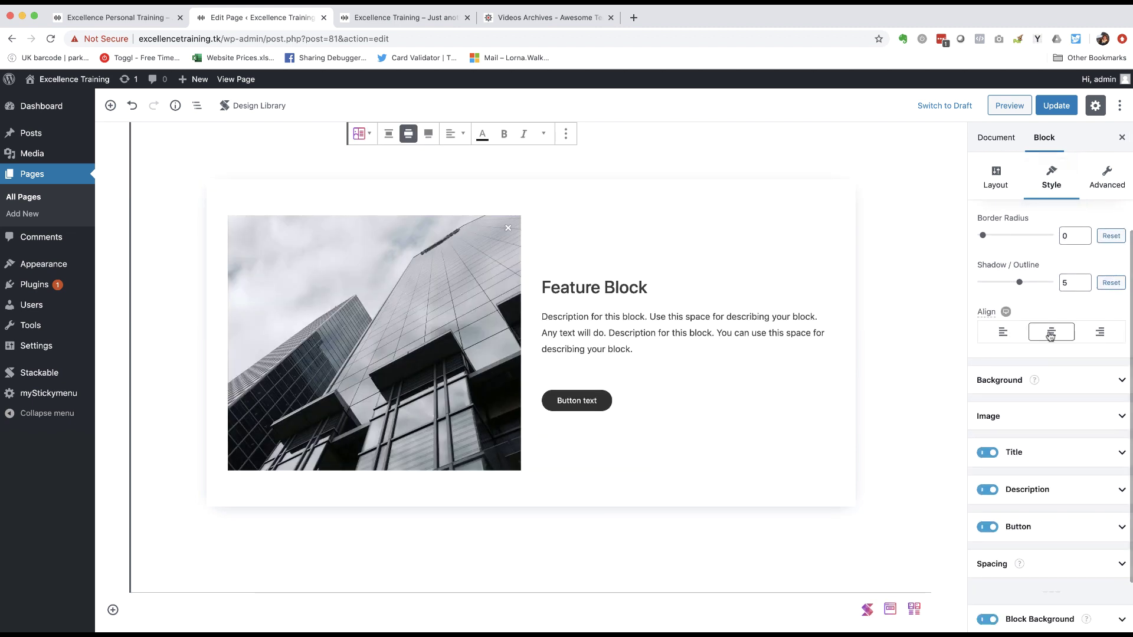
click(1084, 334)
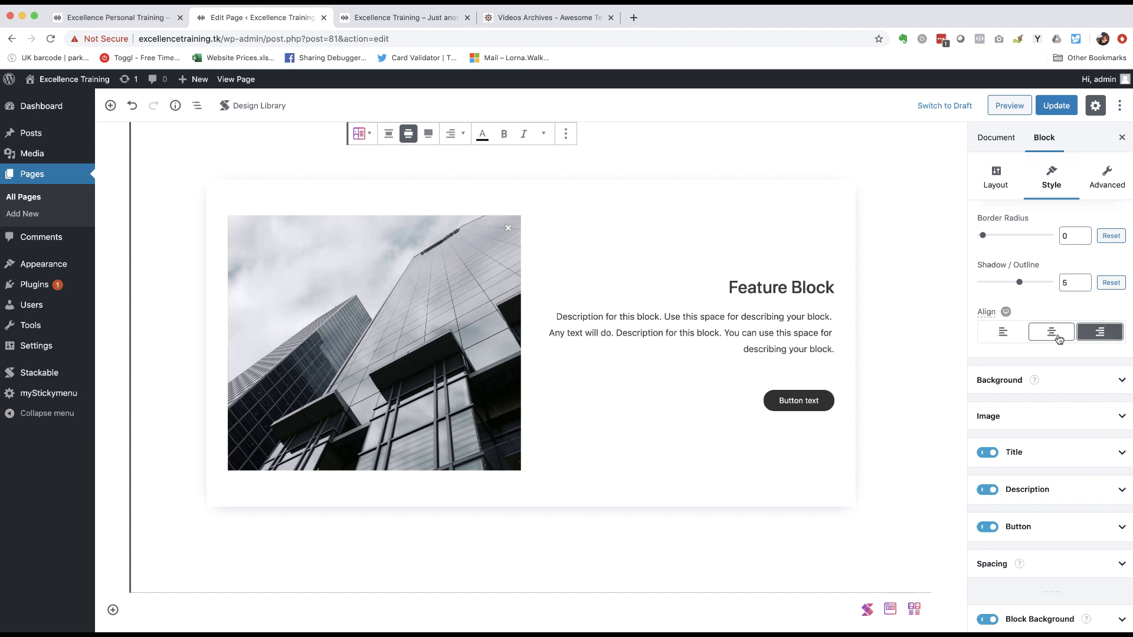
click(1007, 334)
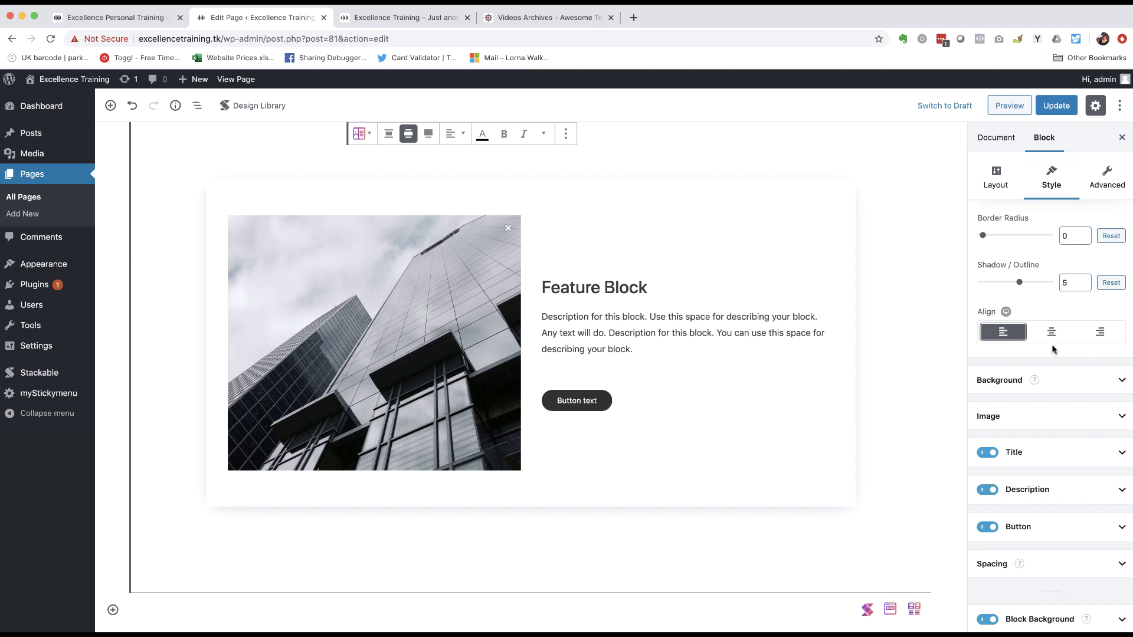
click(1119, 380)
click(1087, 400)
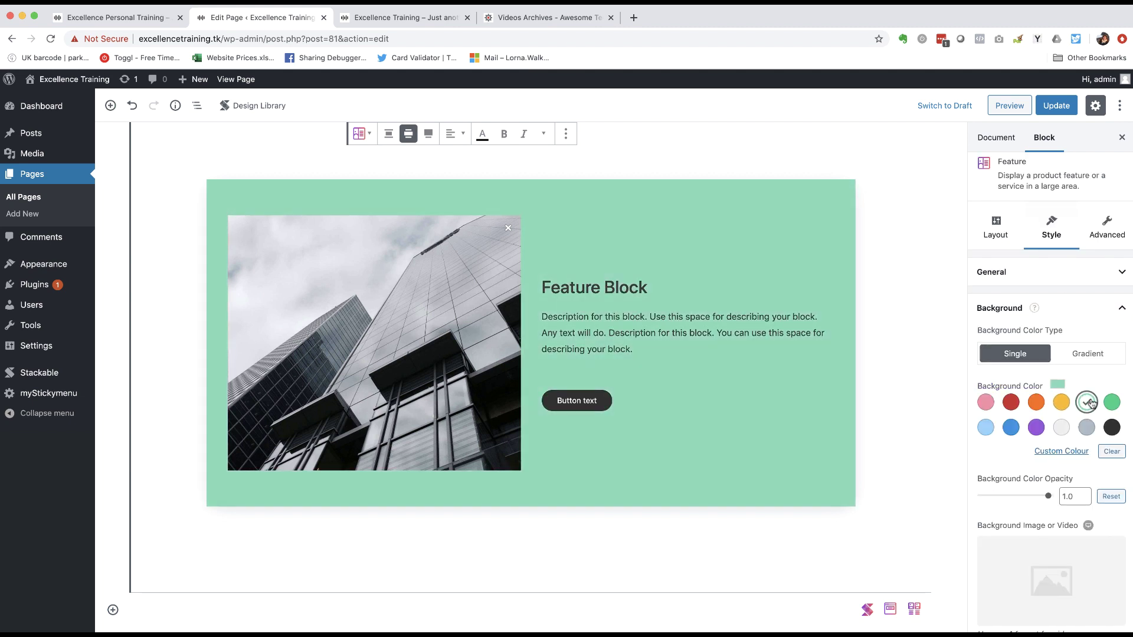
click(1122, 308)
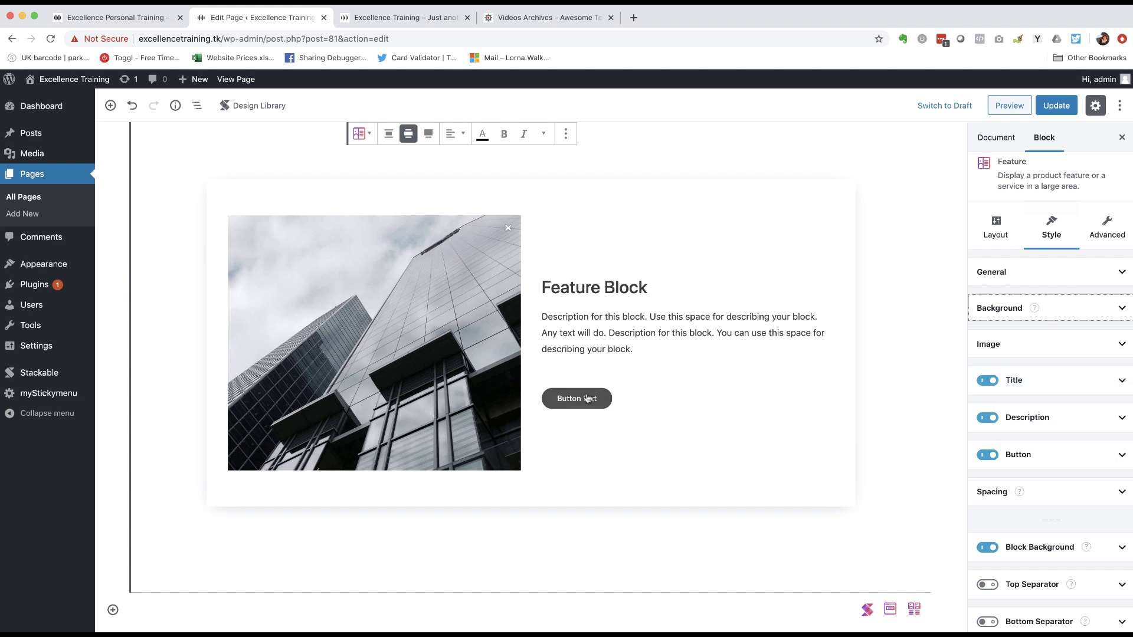
click(987, 382)
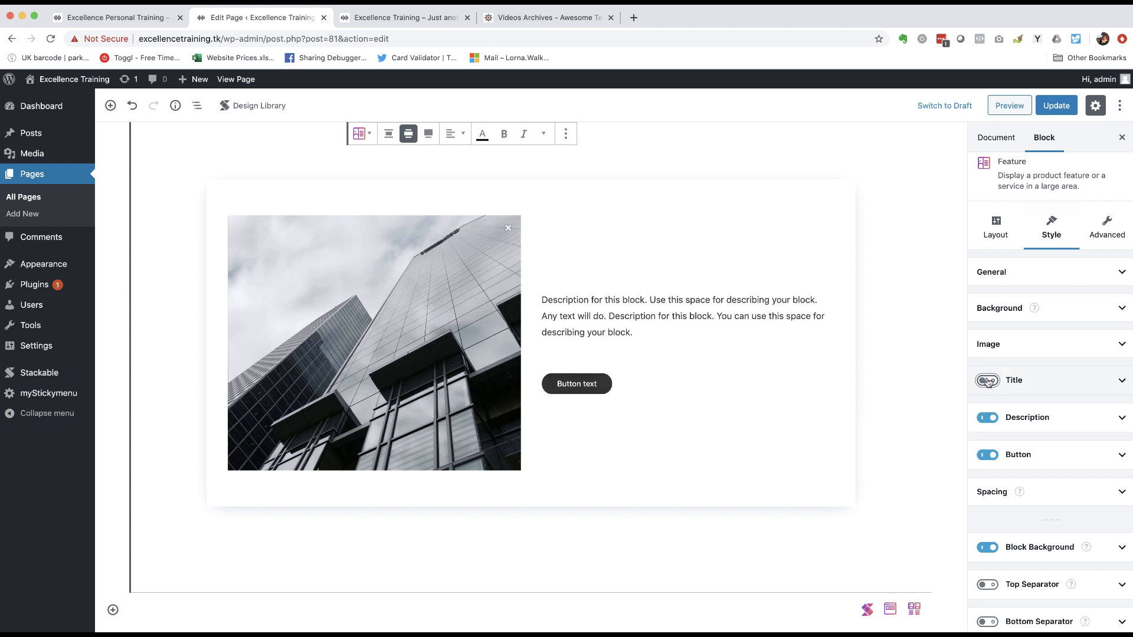
scroll(1047, 388, down, 5)
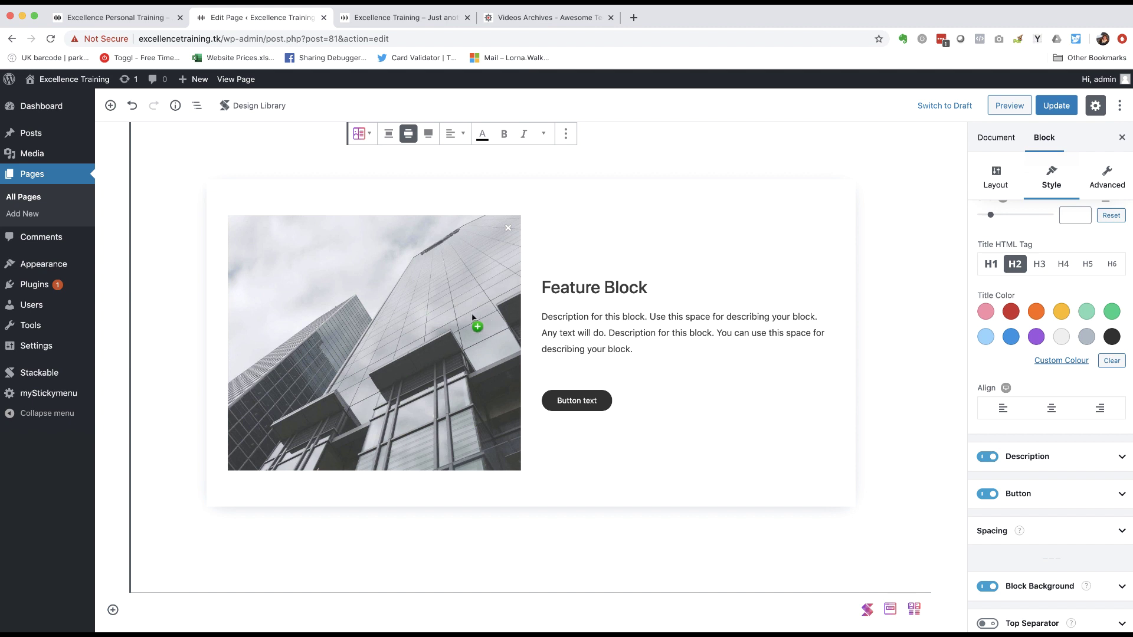
- Replace the feature image with the swimmer photo from the Media Library
click(298, 309)
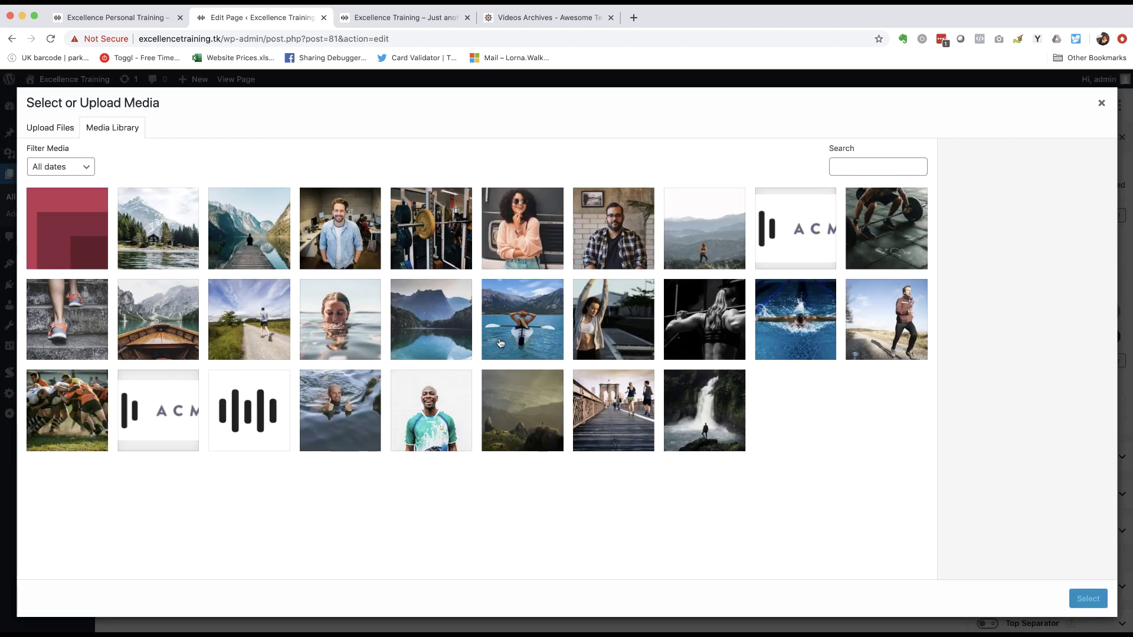
click(767, 343)
click(1088, 598)
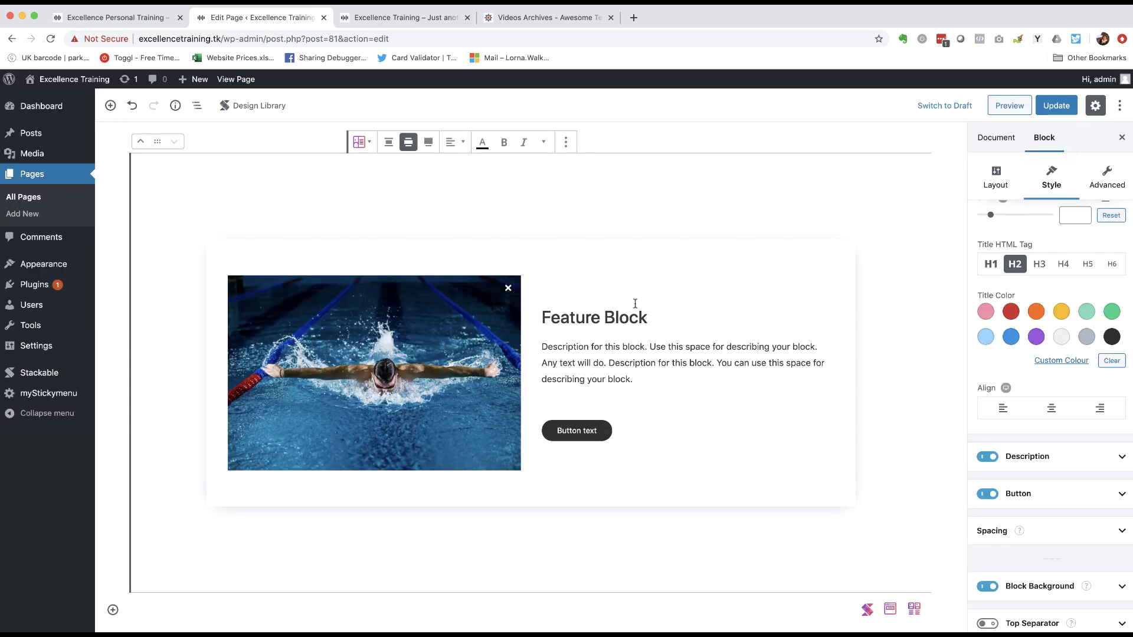
- Title the feature 'Get in touch', add a 'Give us a call' description and a phone number line
drag(650, 319, 544, 314)
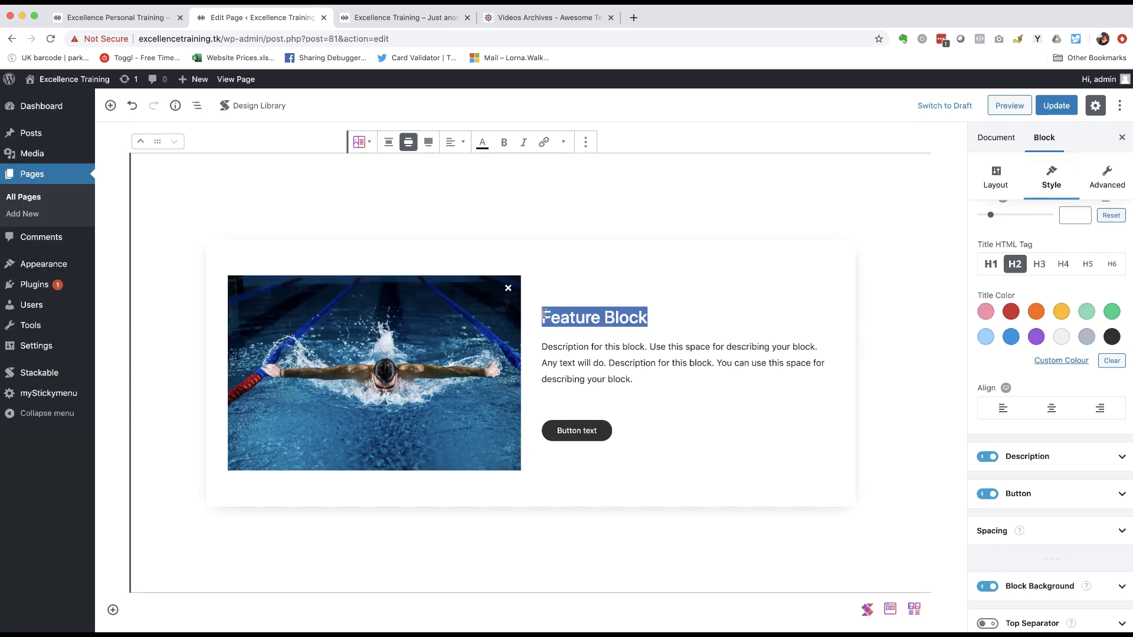
text(Get in touch)
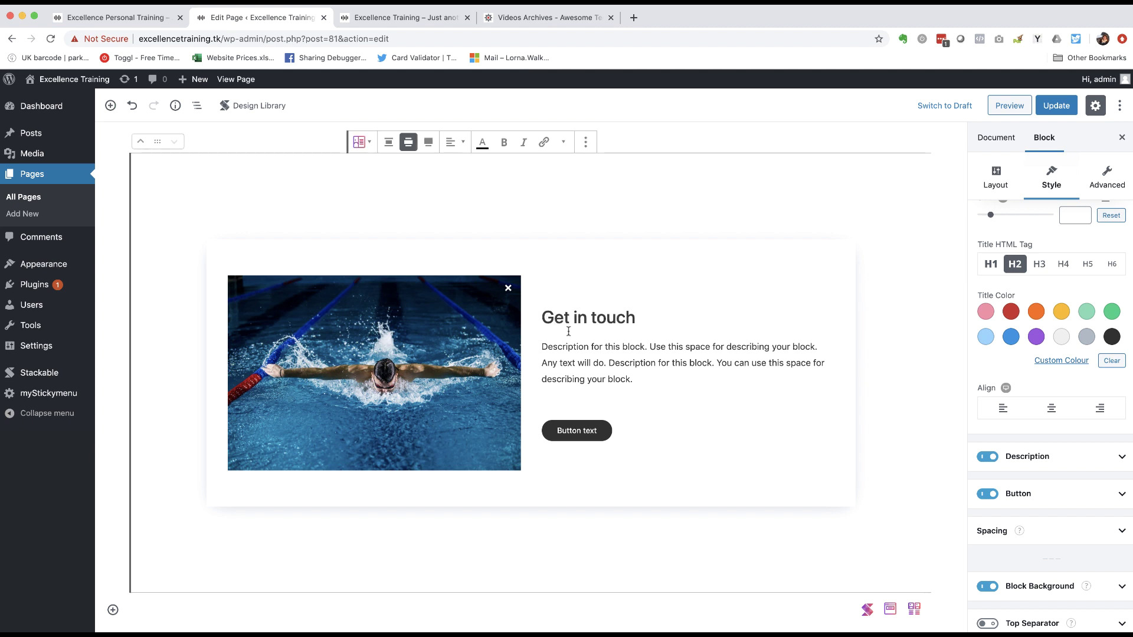
drag(635, 379, 539, 347)
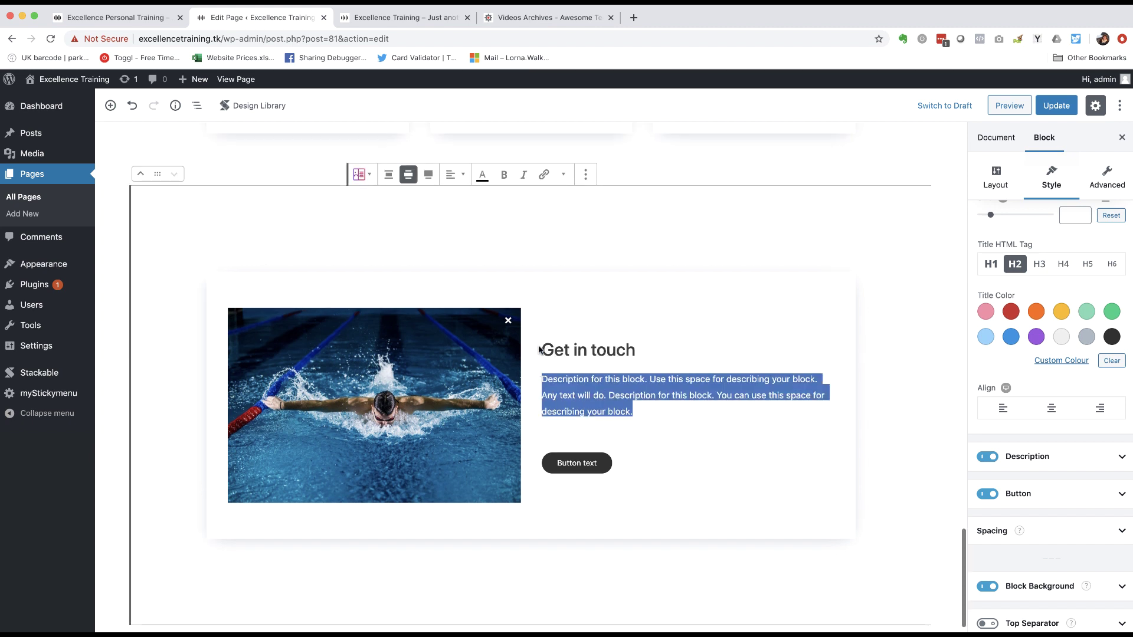
text(o)
key(BackSpace)
text(Give us a call)
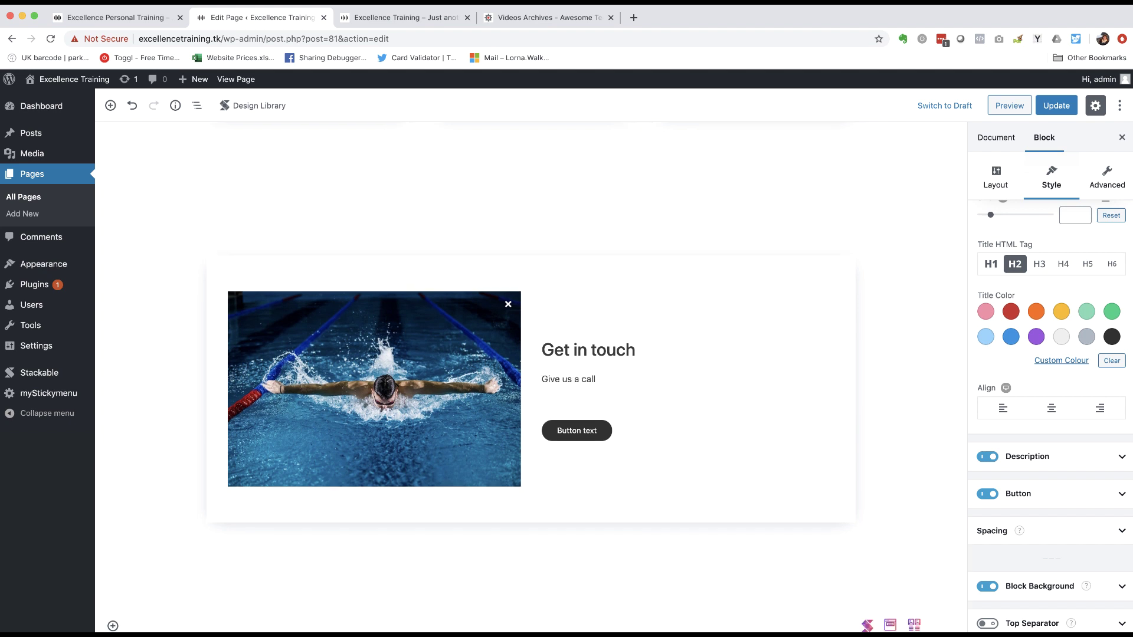
text( - we'd love o hea)
text(hear from you.)
key(Return)
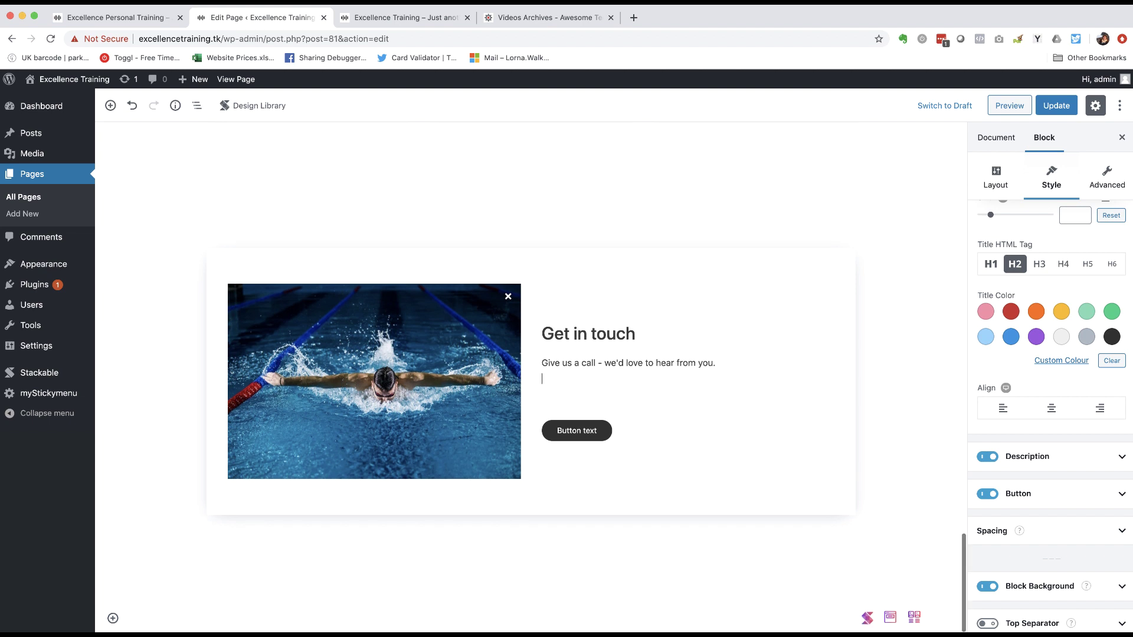
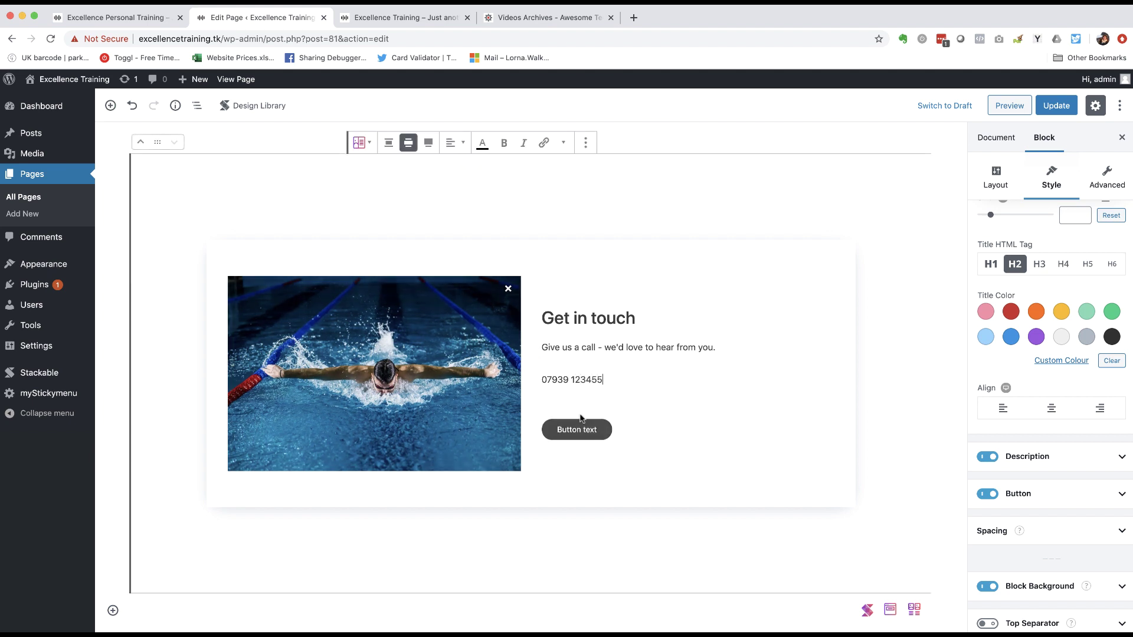
click(584, 433)
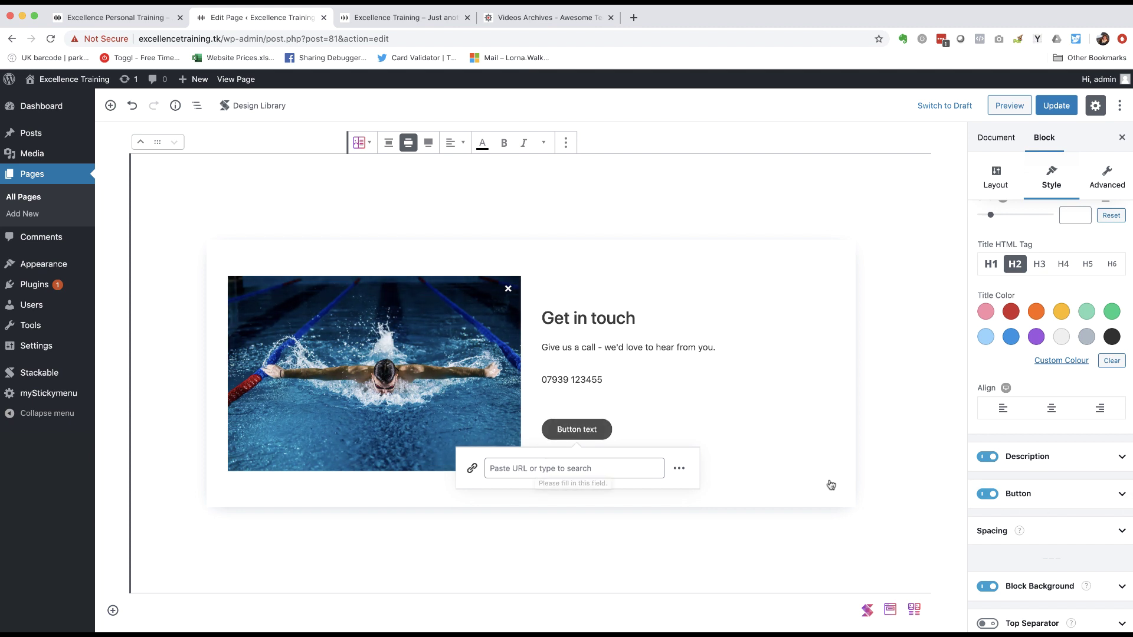
- Link the feature button to the business's info e-mail as a mailto address
click(1115, 495)
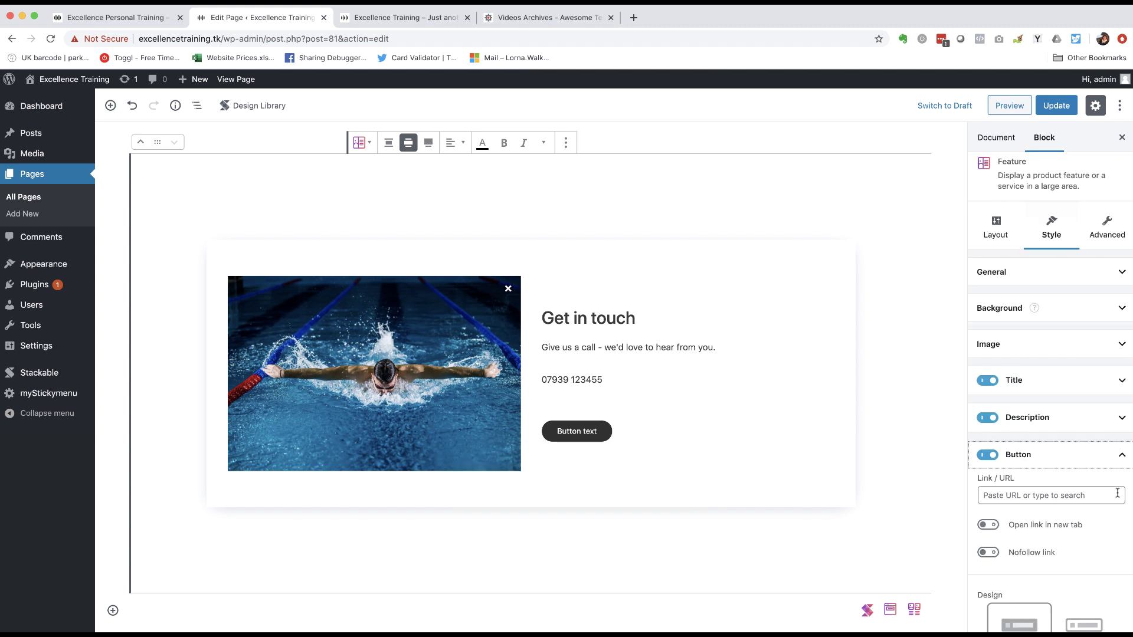
click(1002, 495)
text(mailto:)
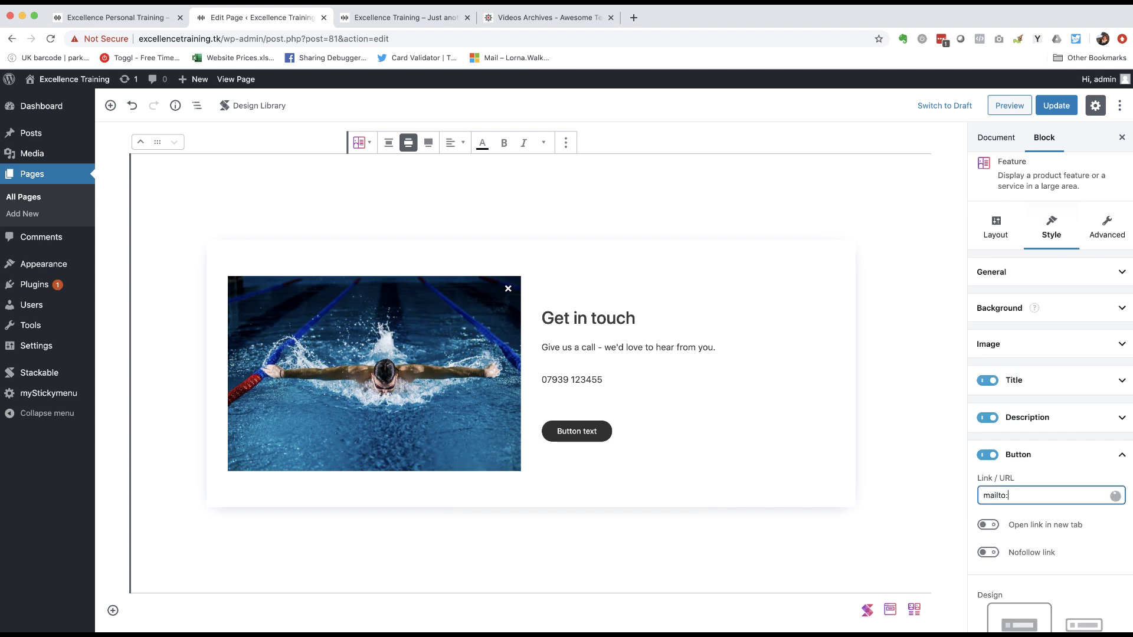
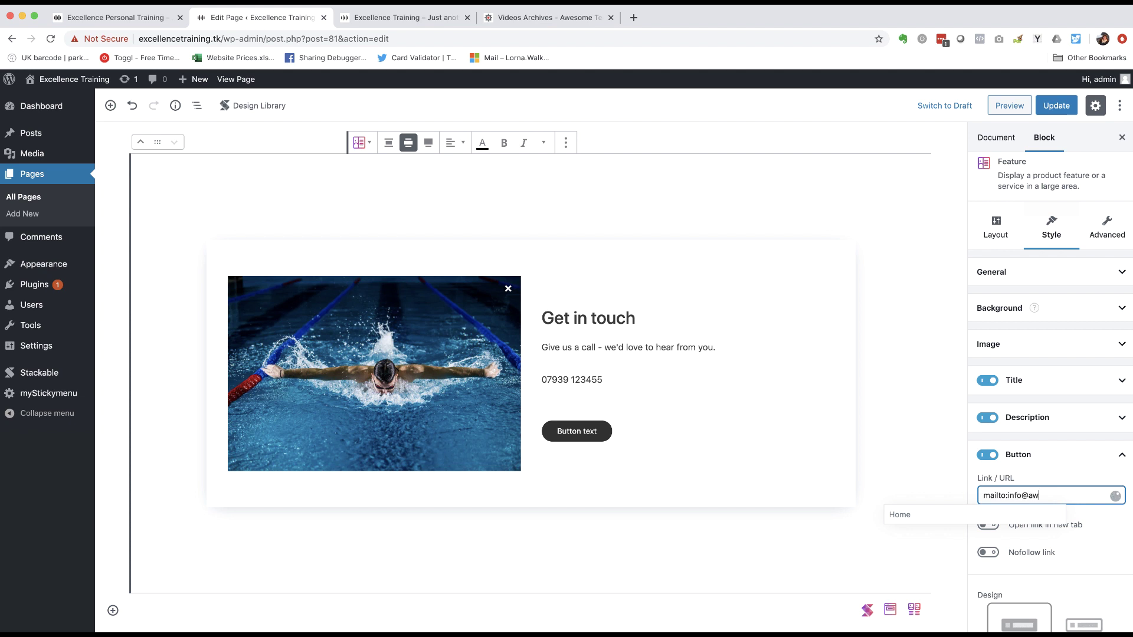
click(1075, 537)
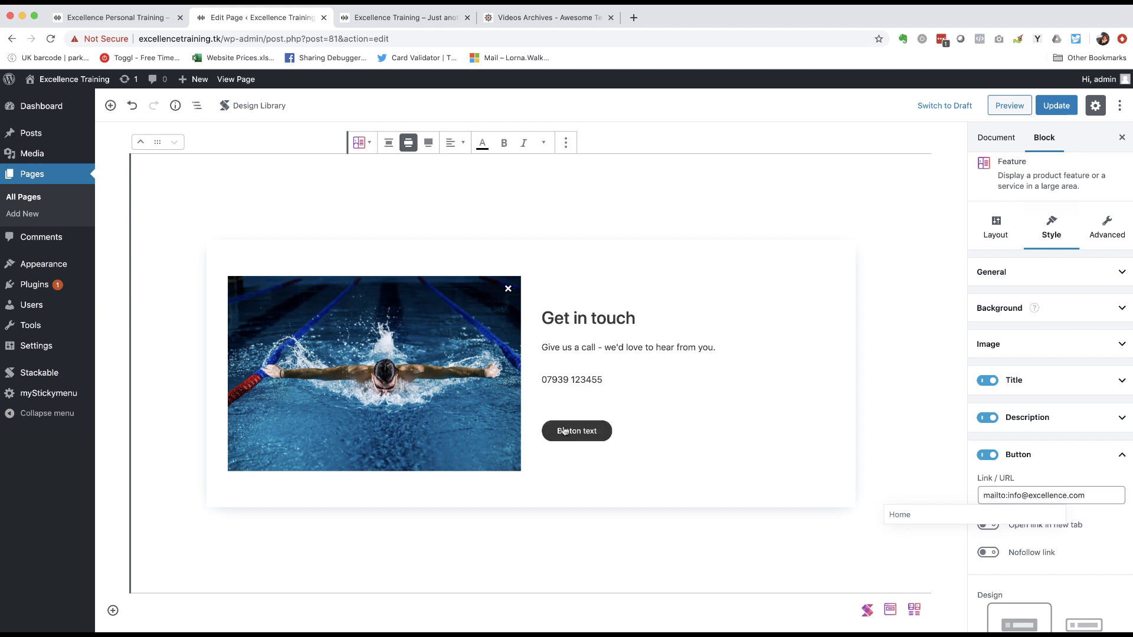
click(1108, 497)
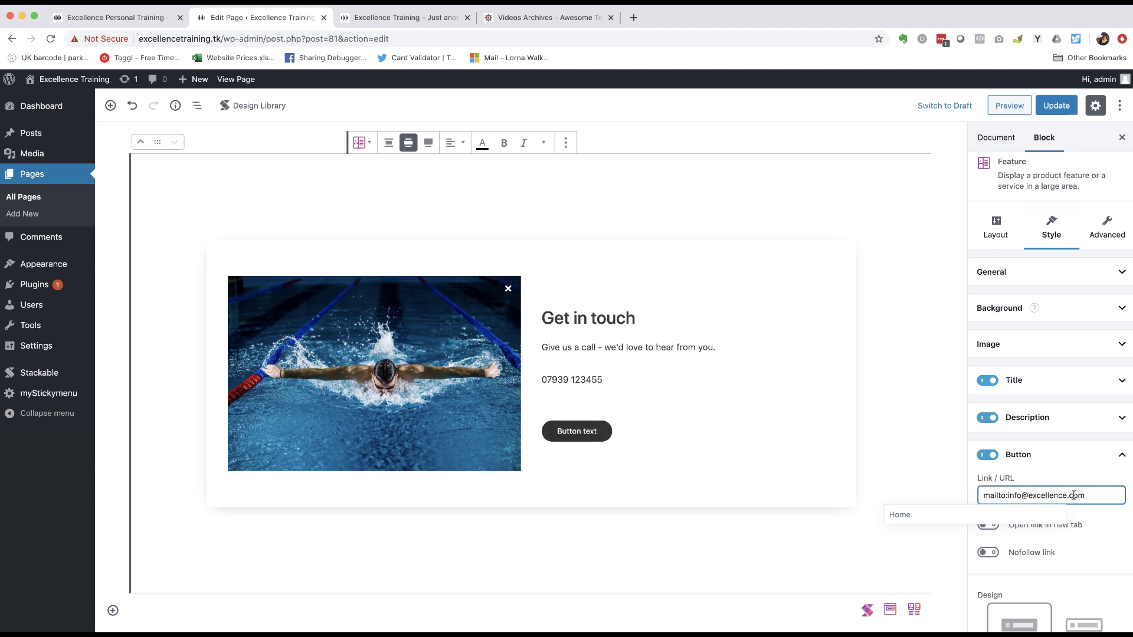
click(581, 431)
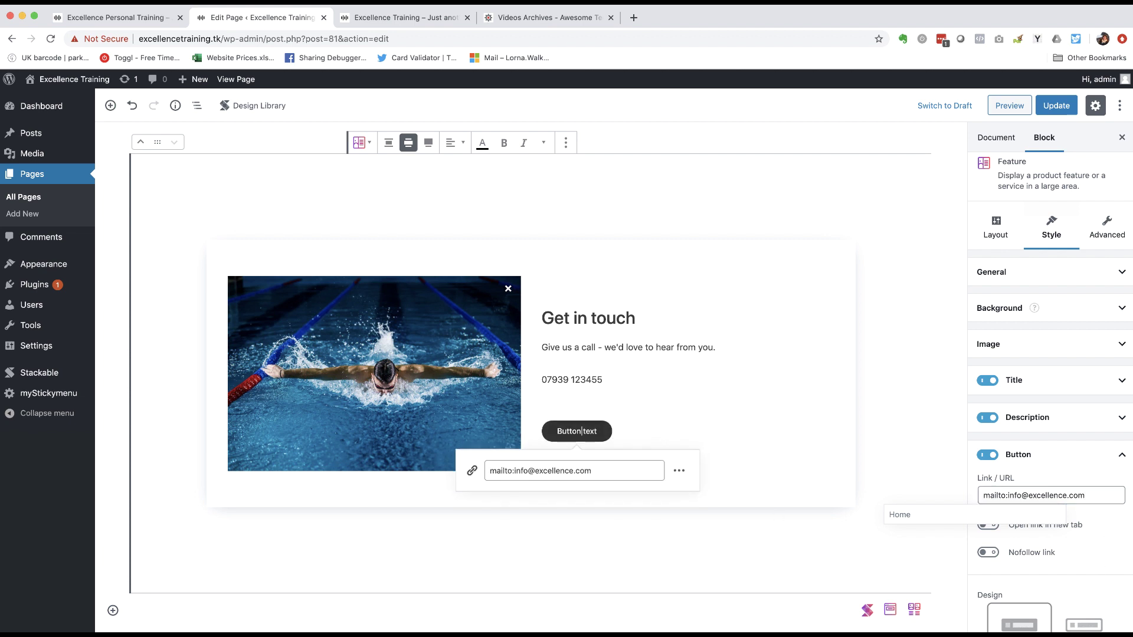
- Relabel the button 'Send us an email', update the page and preview it
drag(557, 431, 571, 432)
text(Send us an e,)
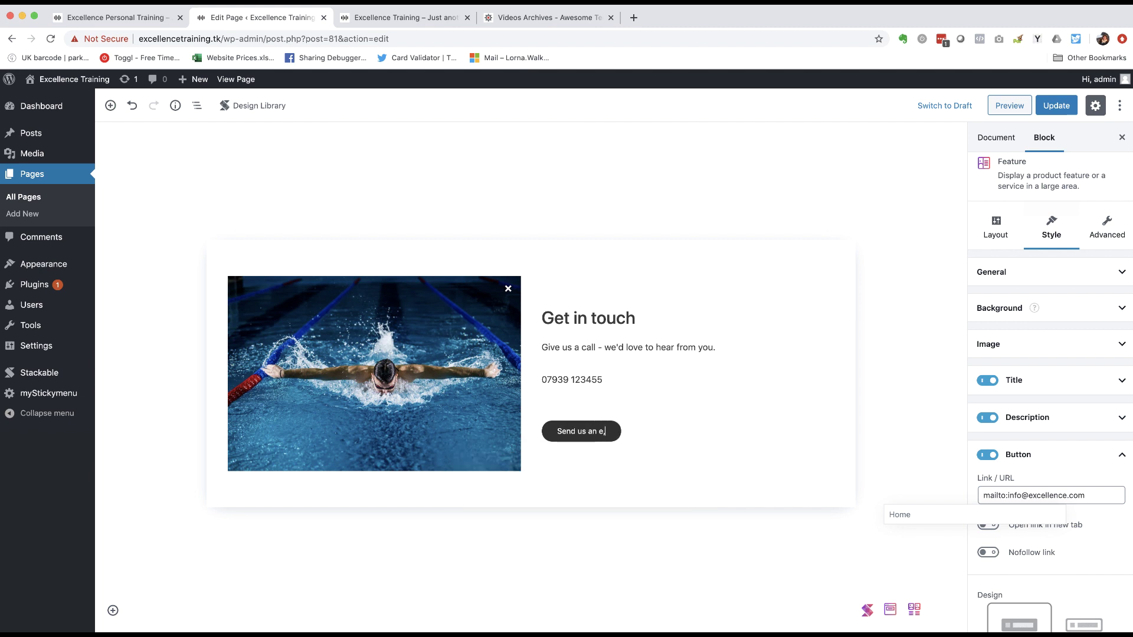
key(BackSpace)
text(mail)
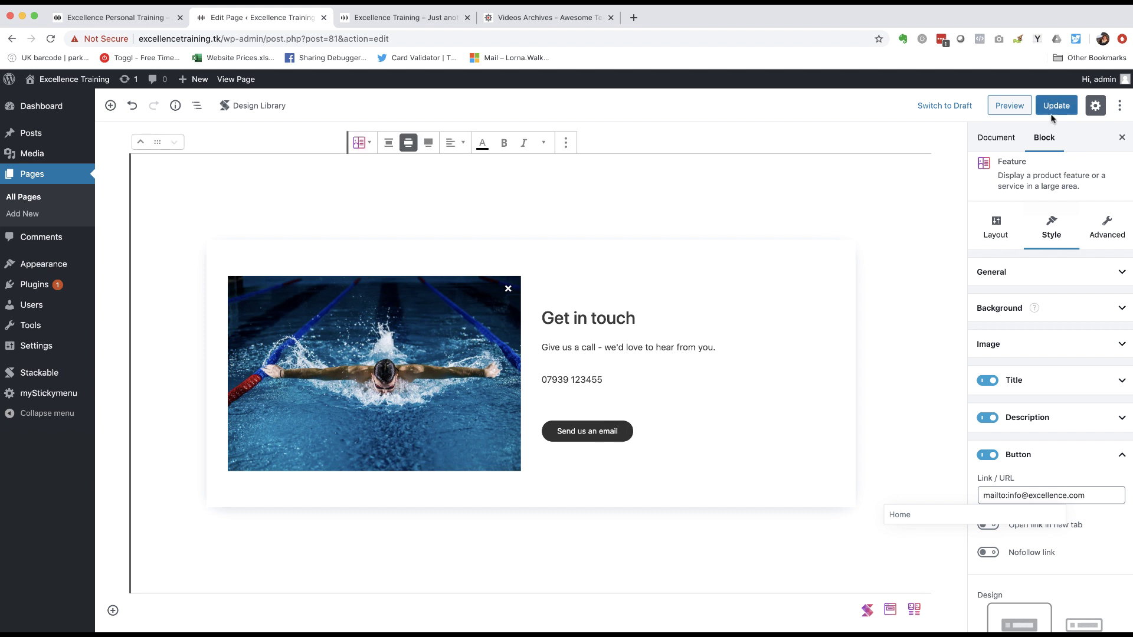
click(1070, 105)
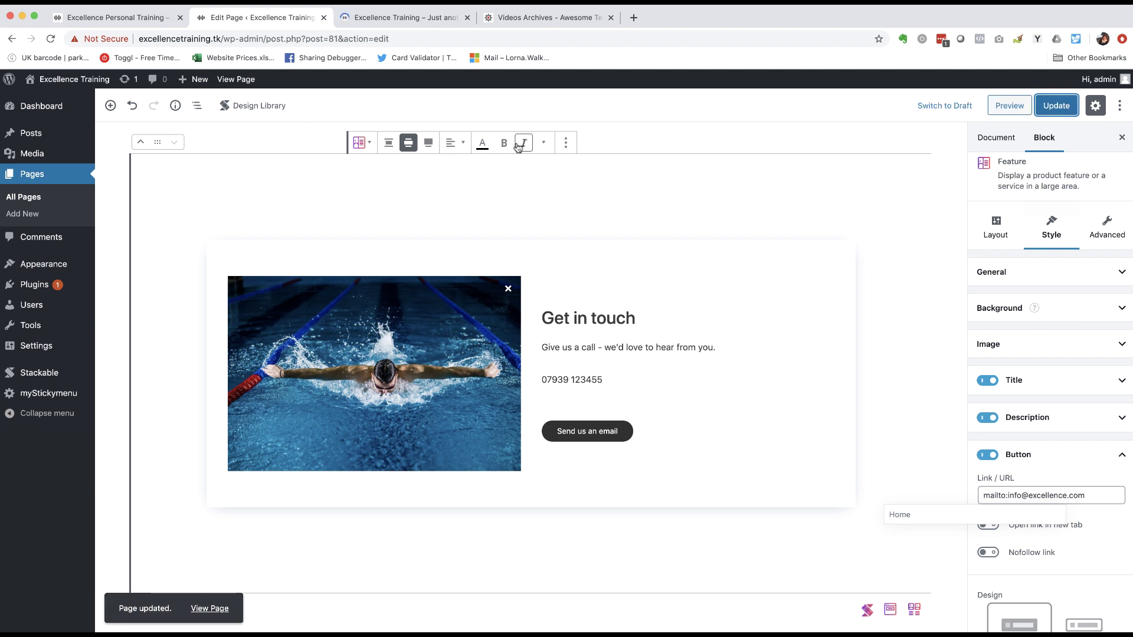
click(1010, 106)
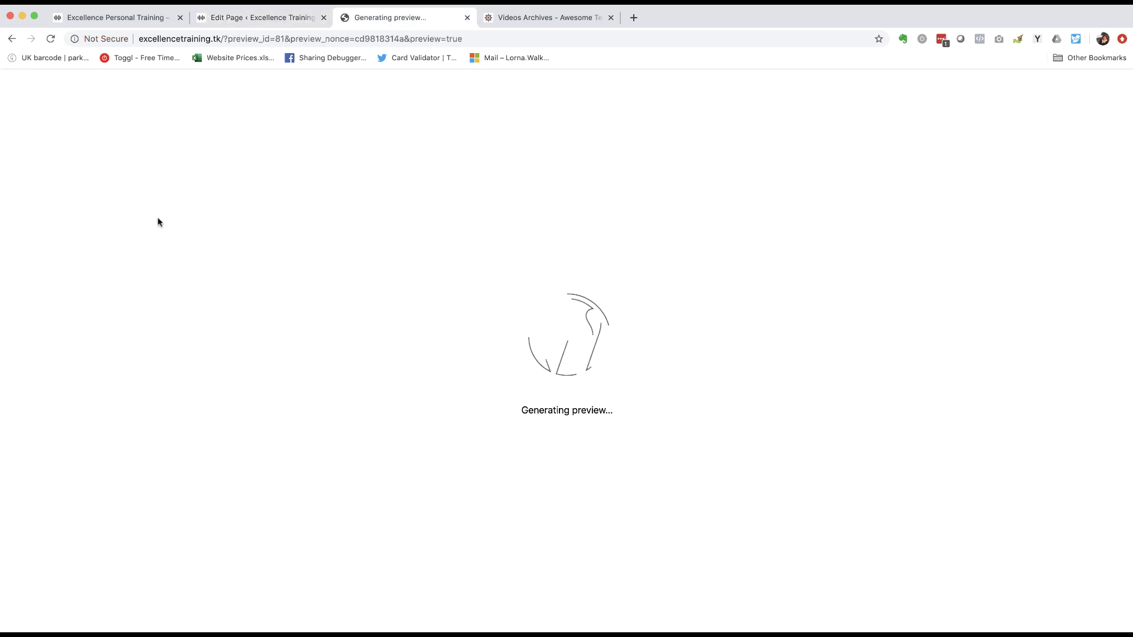
- Scroll the preview down to Get in touch and its 'Send us an email' button, then return to the editor
scroll(234, 244, down, 3)
scroll(234, 245, up, 5)
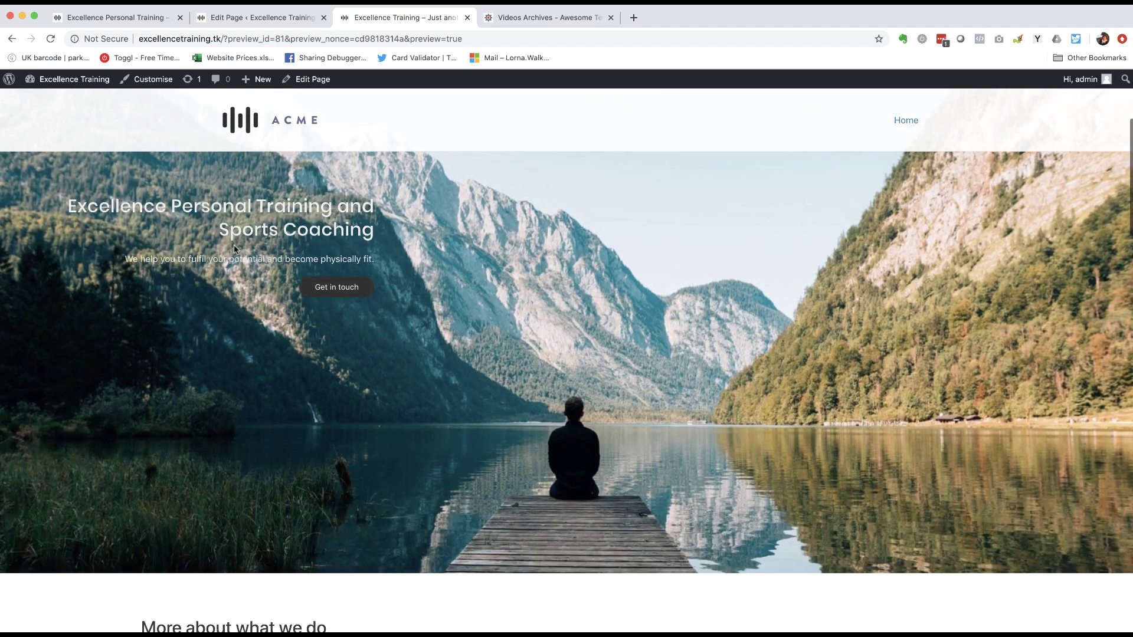
scroll(556, 263, down, 4)
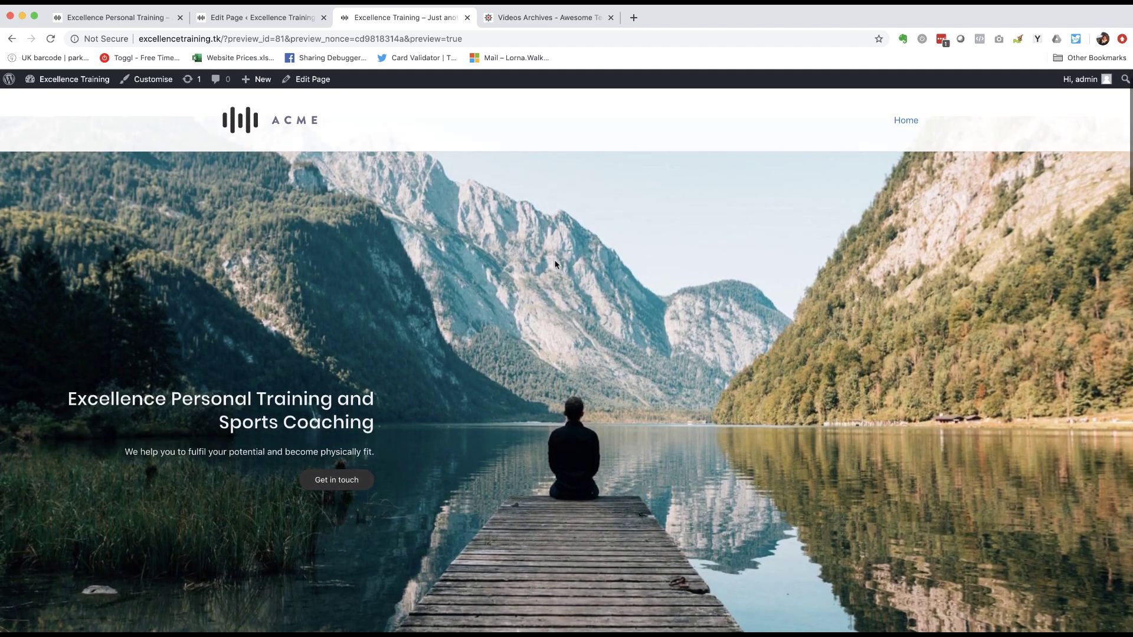
scroll(555, 264, up, 1)
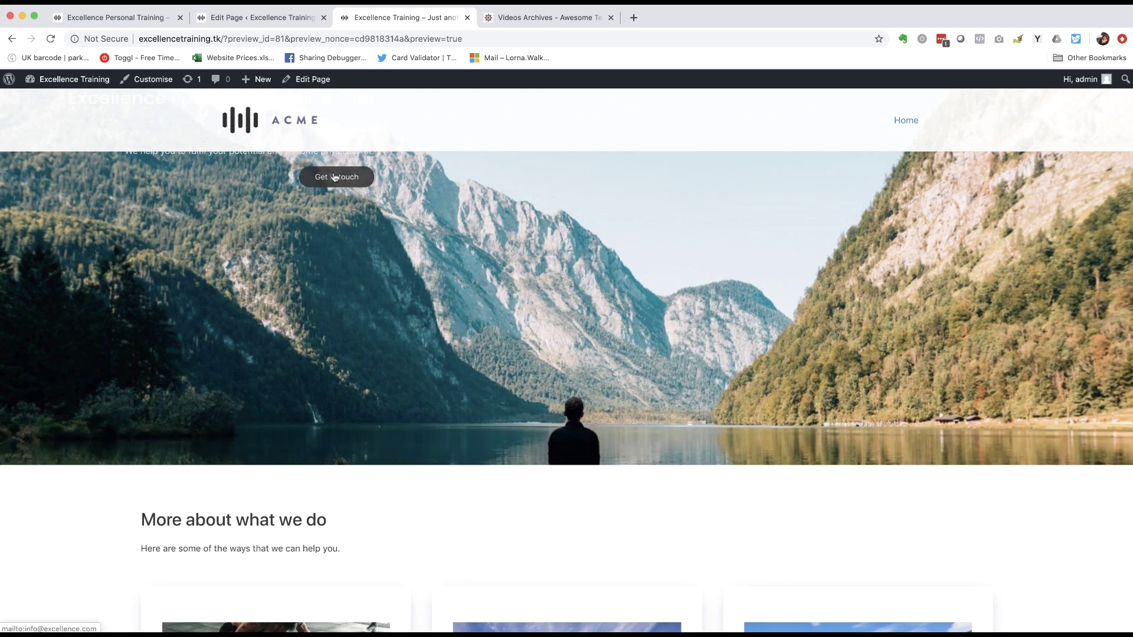
scroll(234, 360, down, 5)
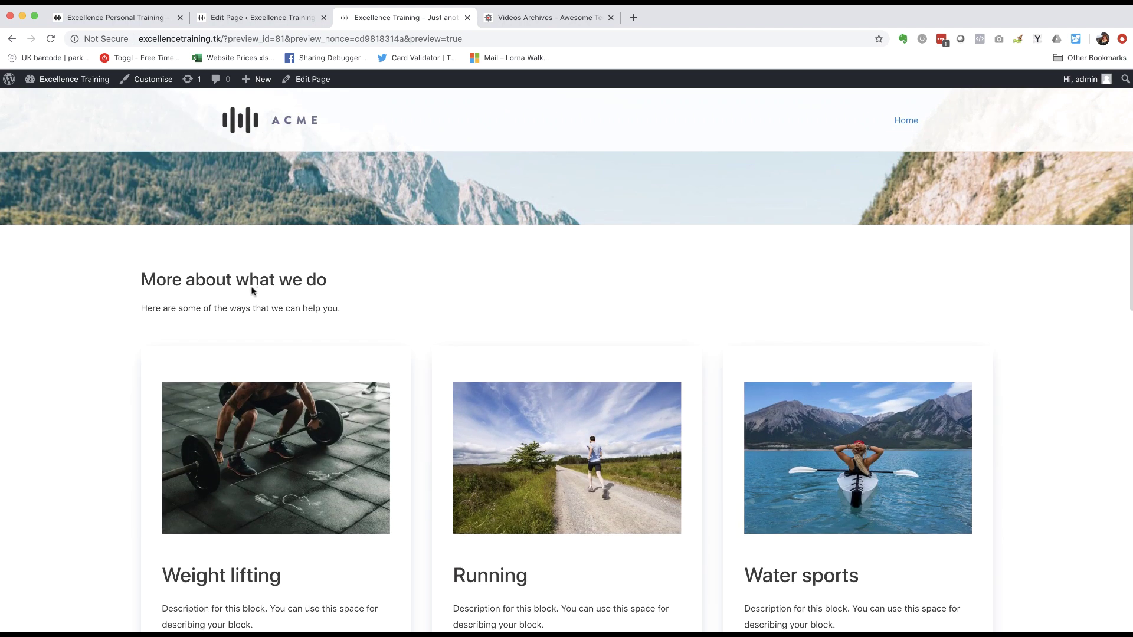
scroll(157, 334, down, 4)
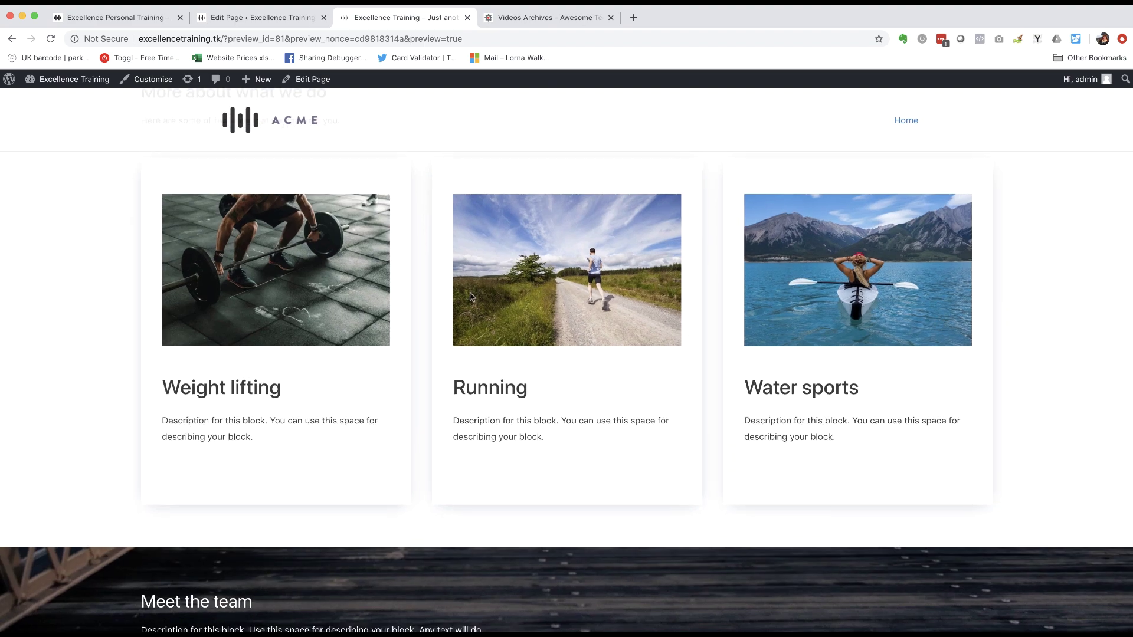
scroll(93, 294, down, 5)
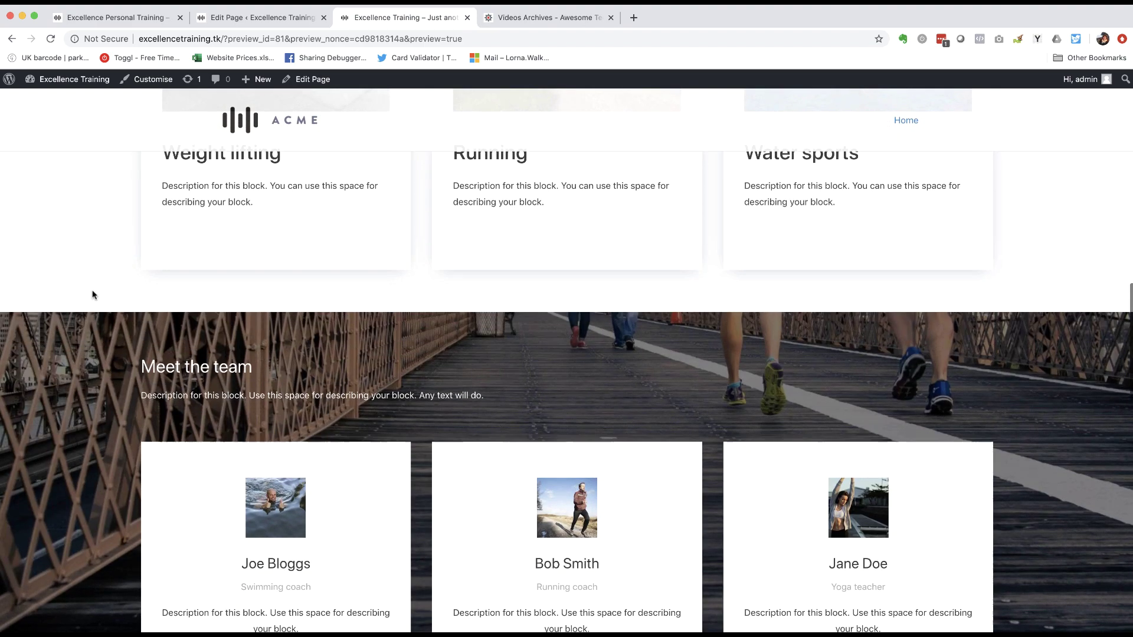
scroll(92, 295, down, 5)
scroll(338, 269, up, 4)
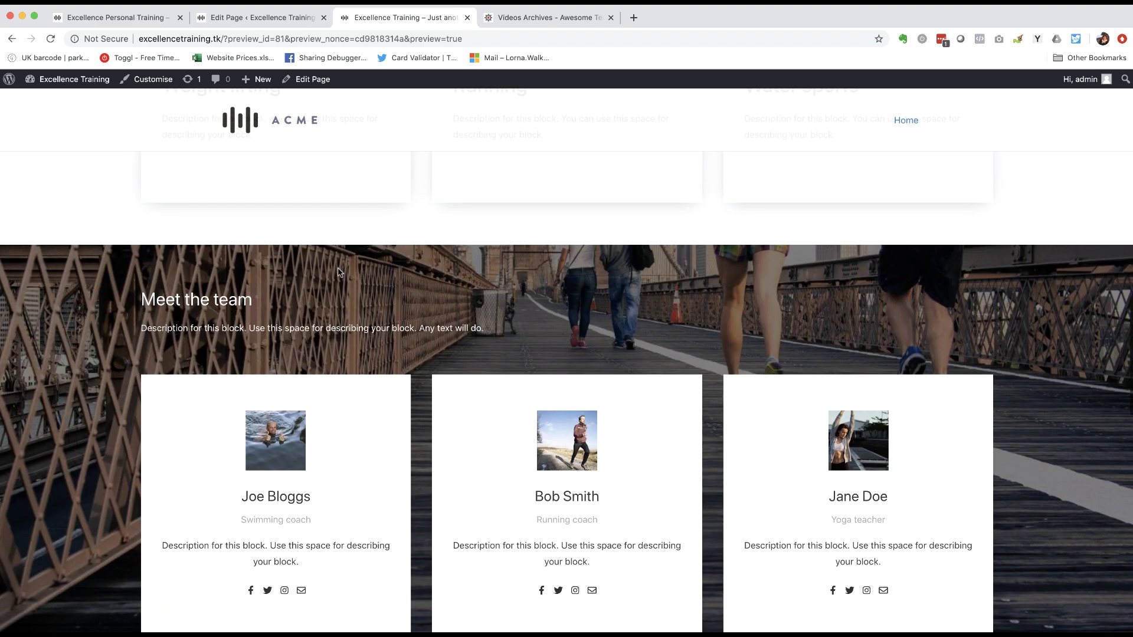
scroll(338, 272, down, 9)
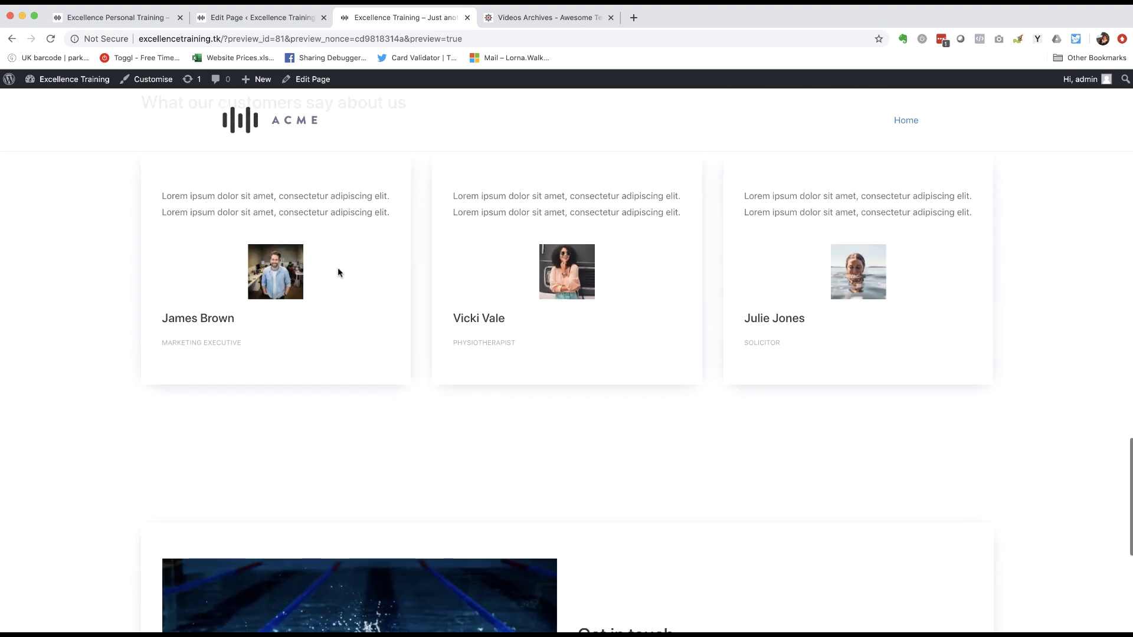
scroll(337, 272, down, 6)
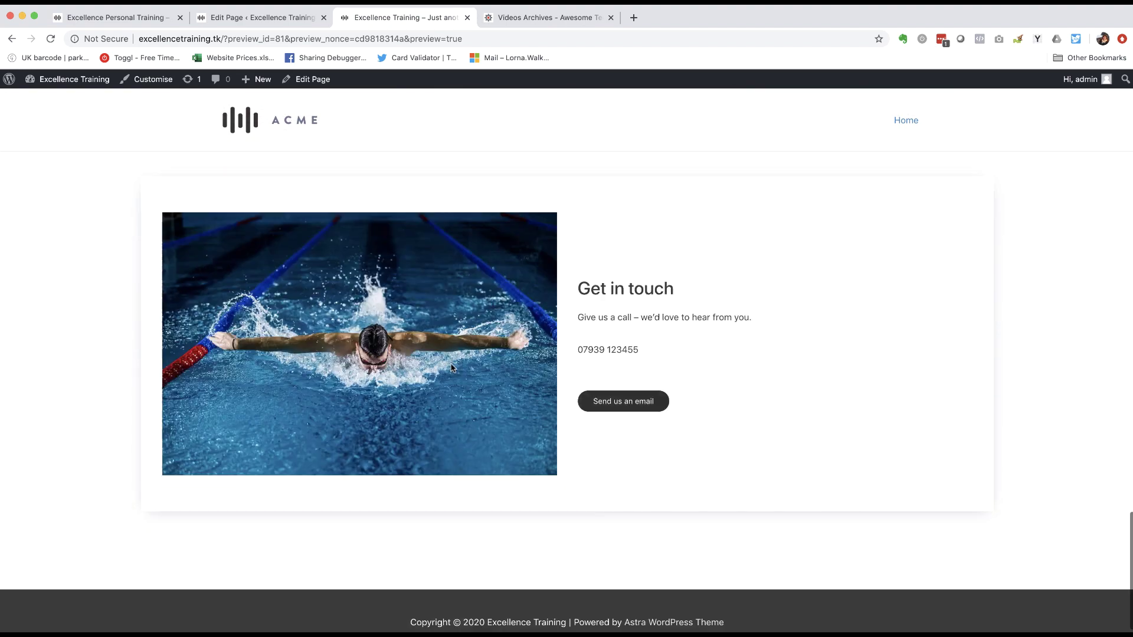
scroll(451, 368, down, 1)
key(ctrl+shift+Tab)
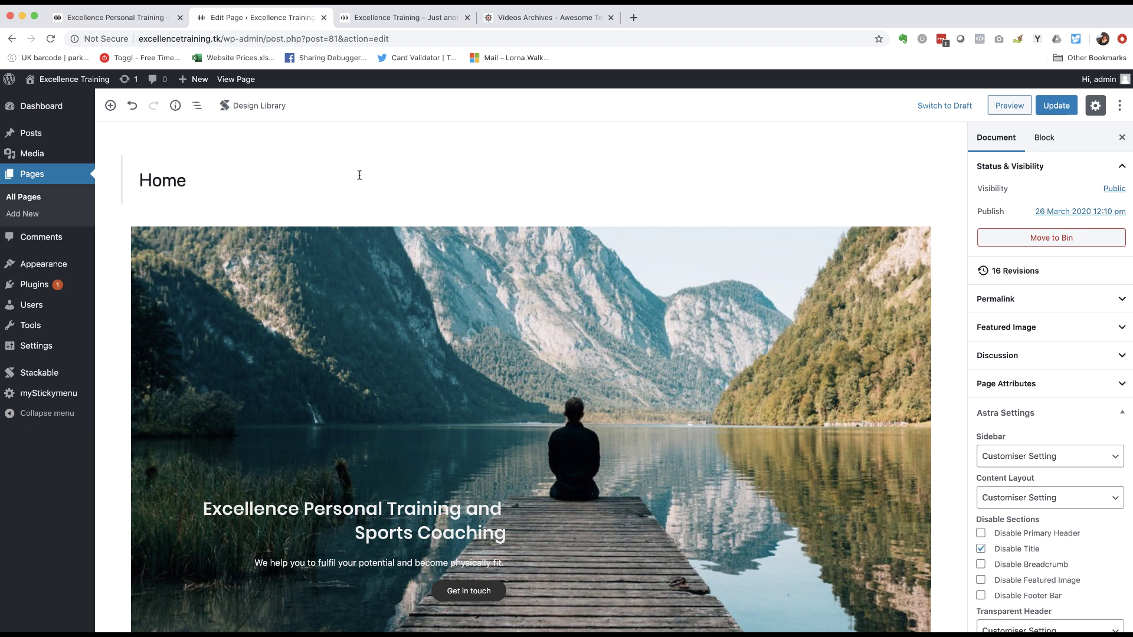
click(122, 17)
scroll(198, 186, up, 10)
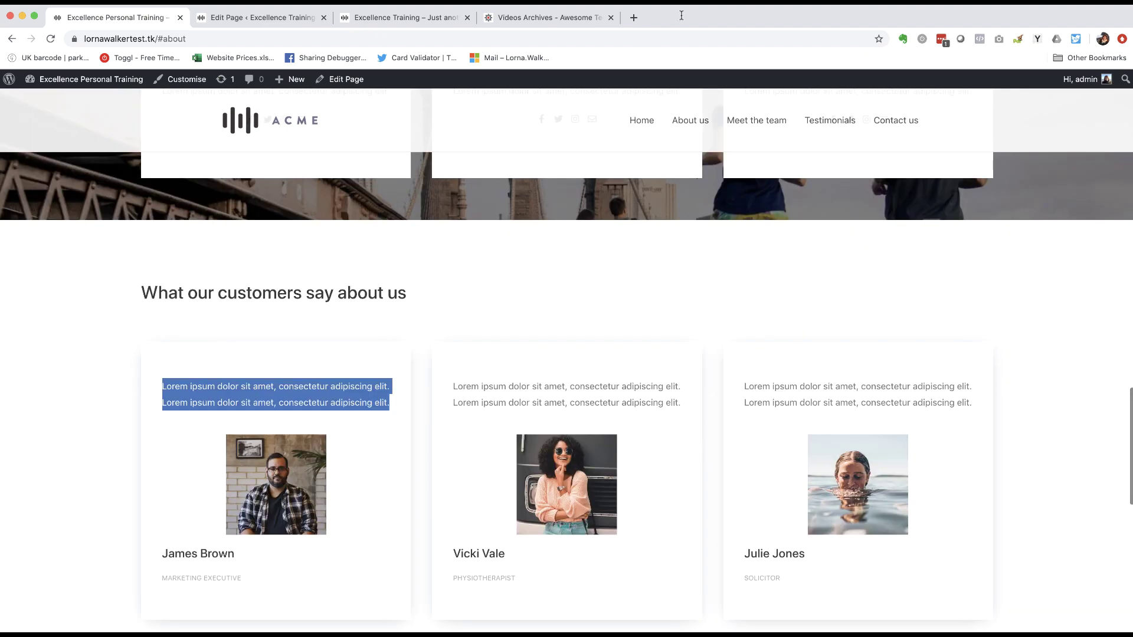
click(712, 124)
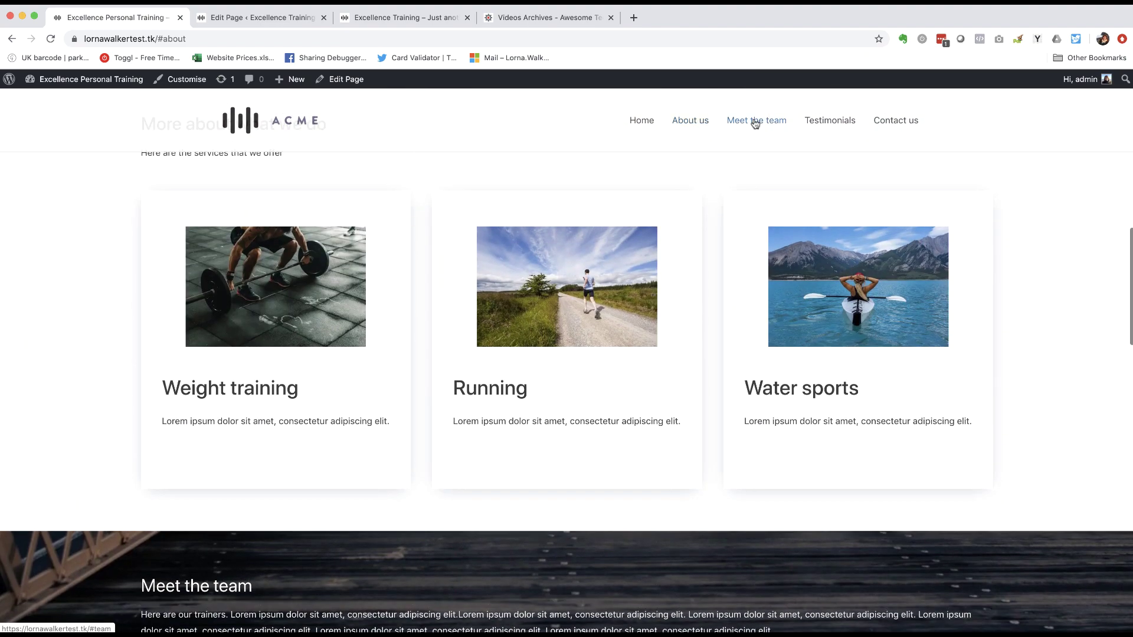
click(758, 120)
click(847, 124)
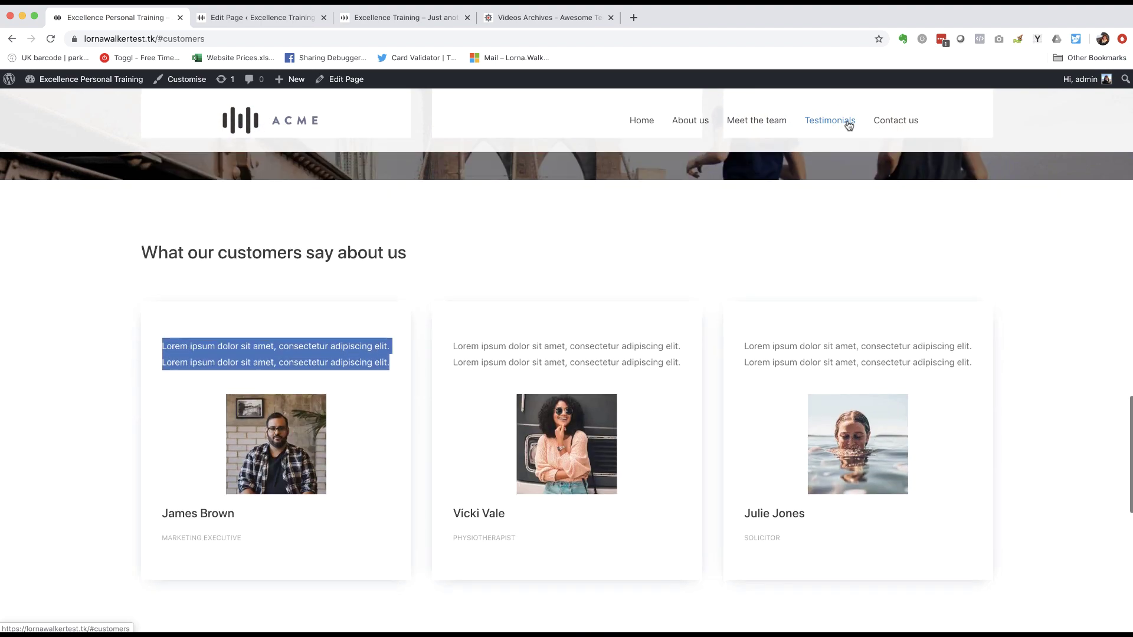
click(902, 122)
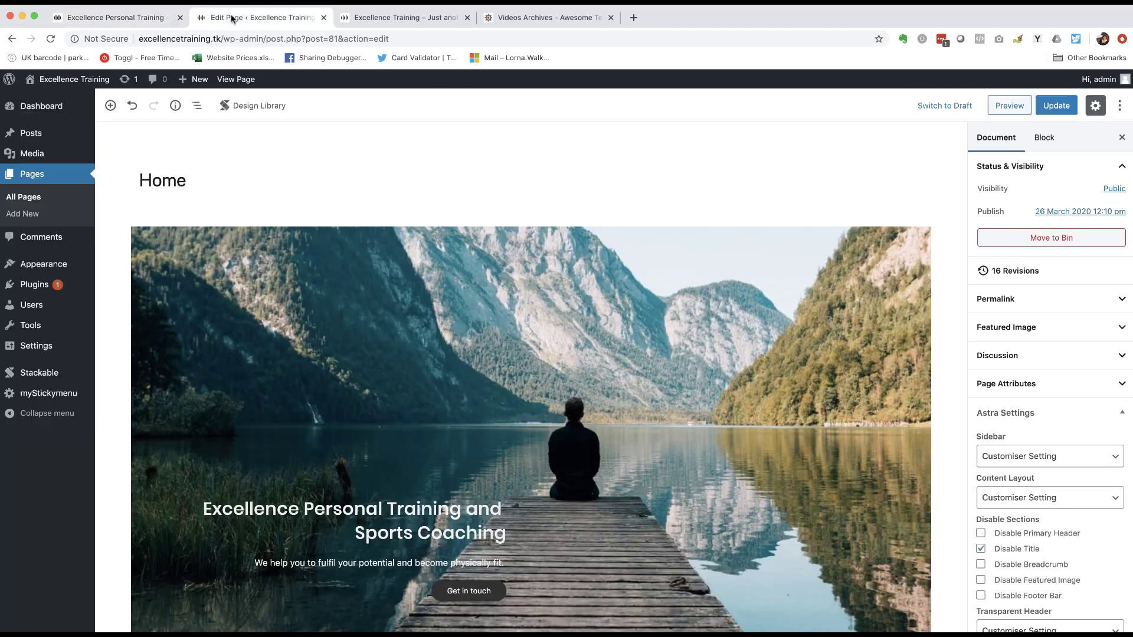
click(232, 17)
- Insert an Anchor block with the ID 'about' above the services grid
scroll(485, 257, down, 10)
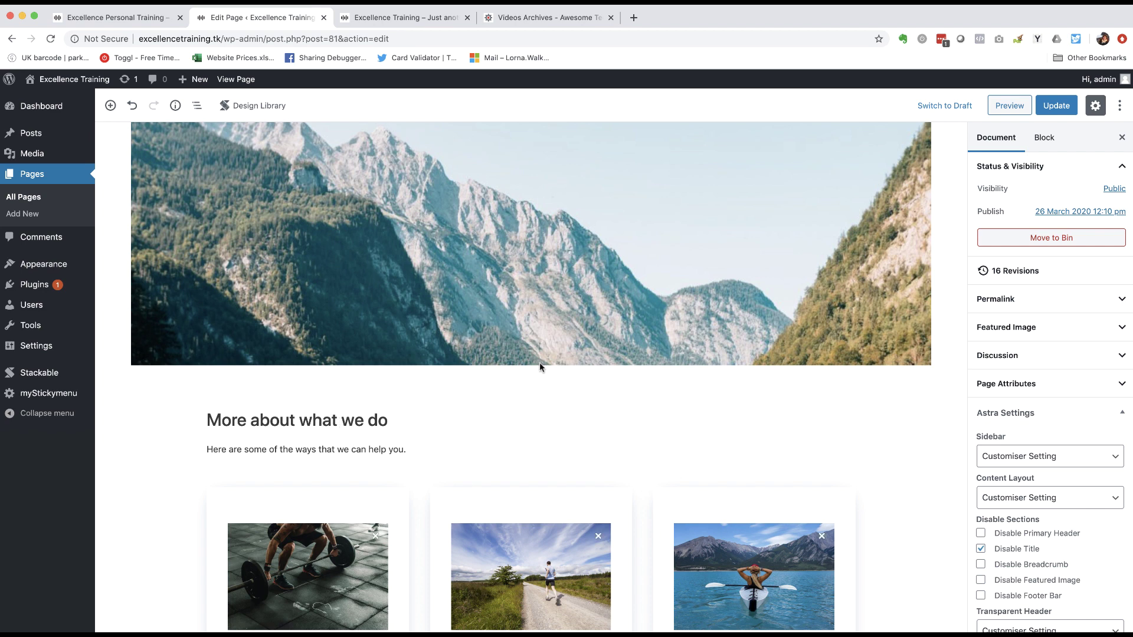
mouse_move(548, 352)
click(531, 356)
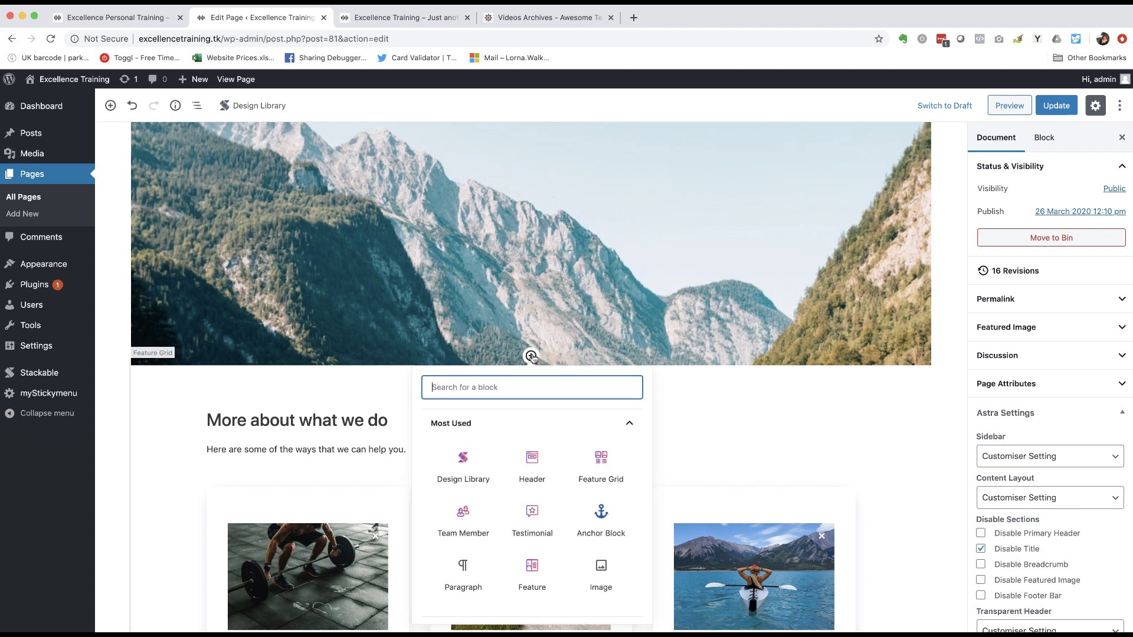
text(anc)
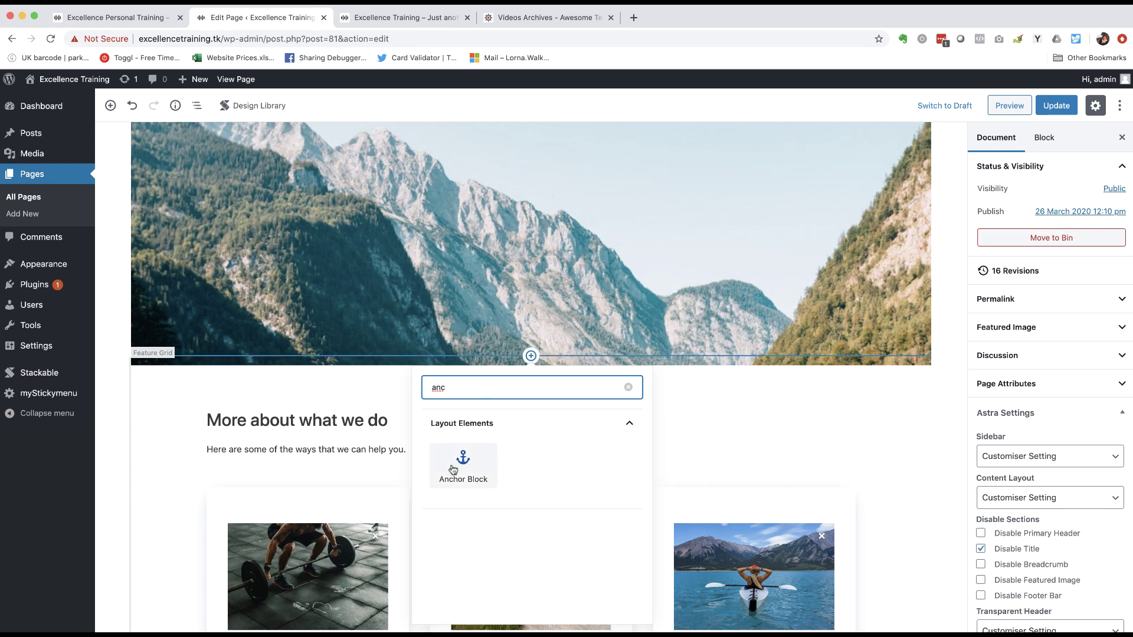
click(462, 469)
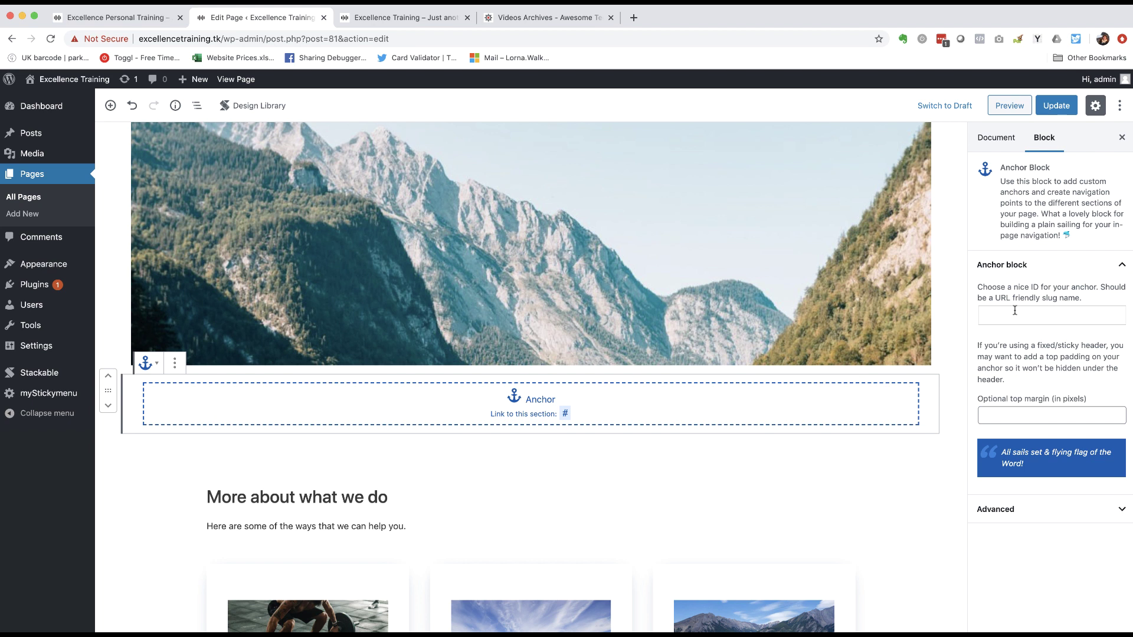
click(1015, 310)
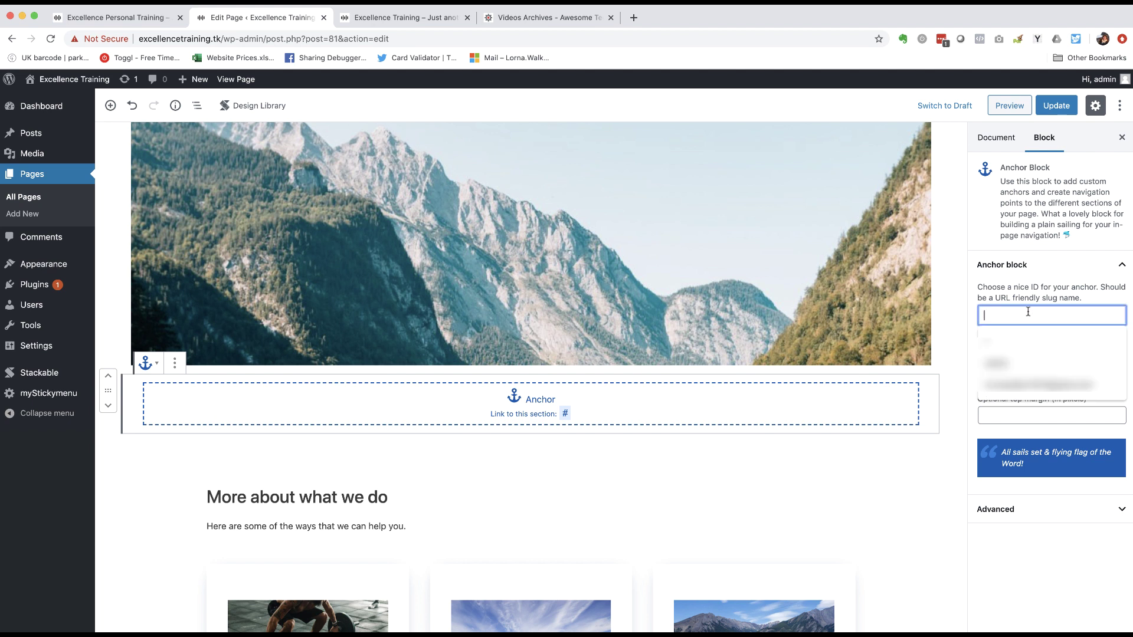
text(ach)
key(BackSpace)
key(BackSpace)
key(BackSpace)
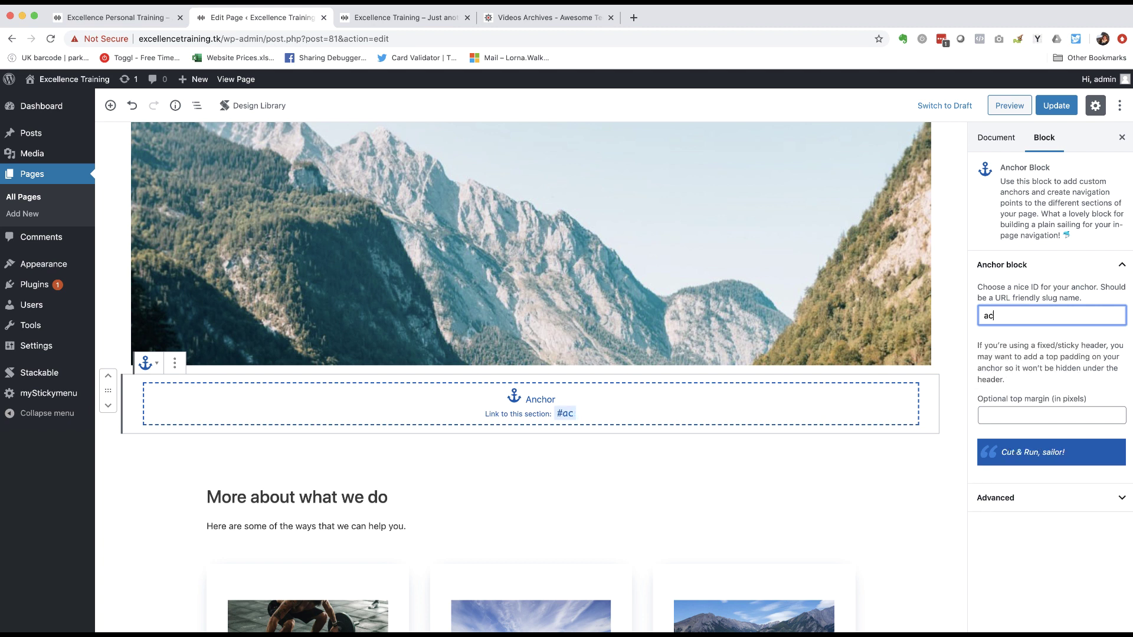
text(con)
key(BackSpace)
key(BackSpace)
key(BackSpace)
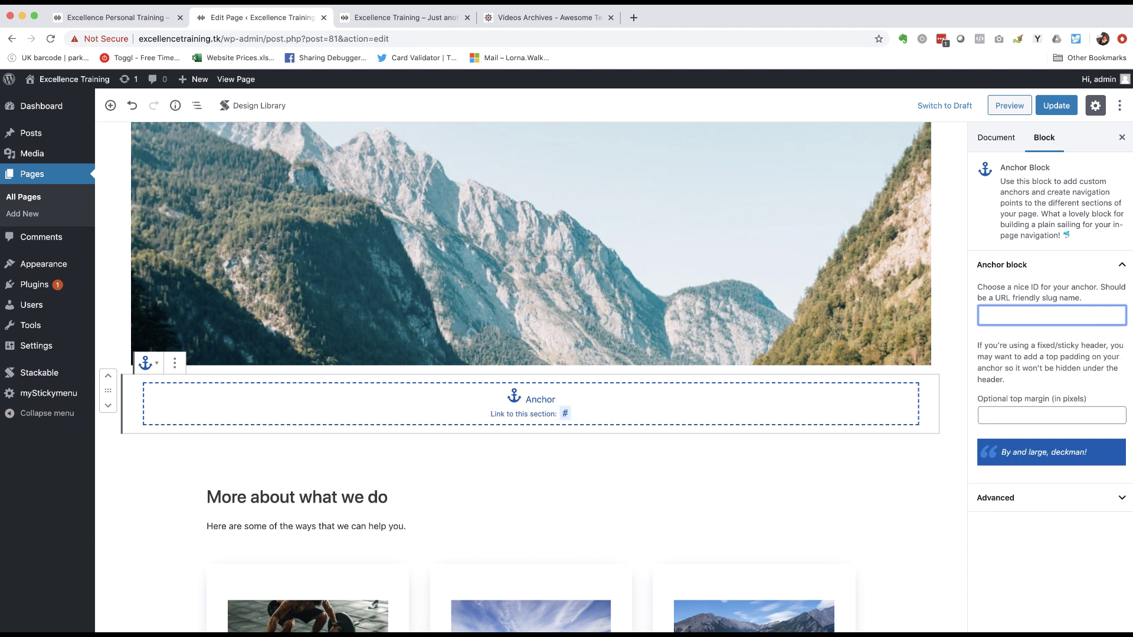
text(about)
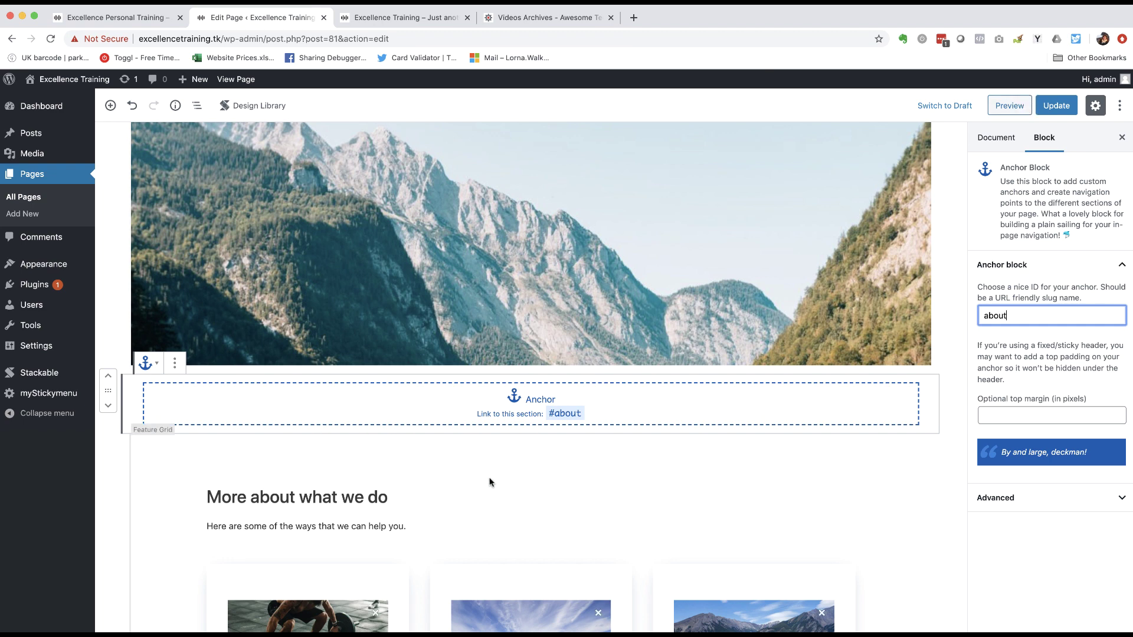
- Scroll down to the gap between the Feature Grid and the Team Member block
click(717, 467)
scroll(717, 466, down, 4)
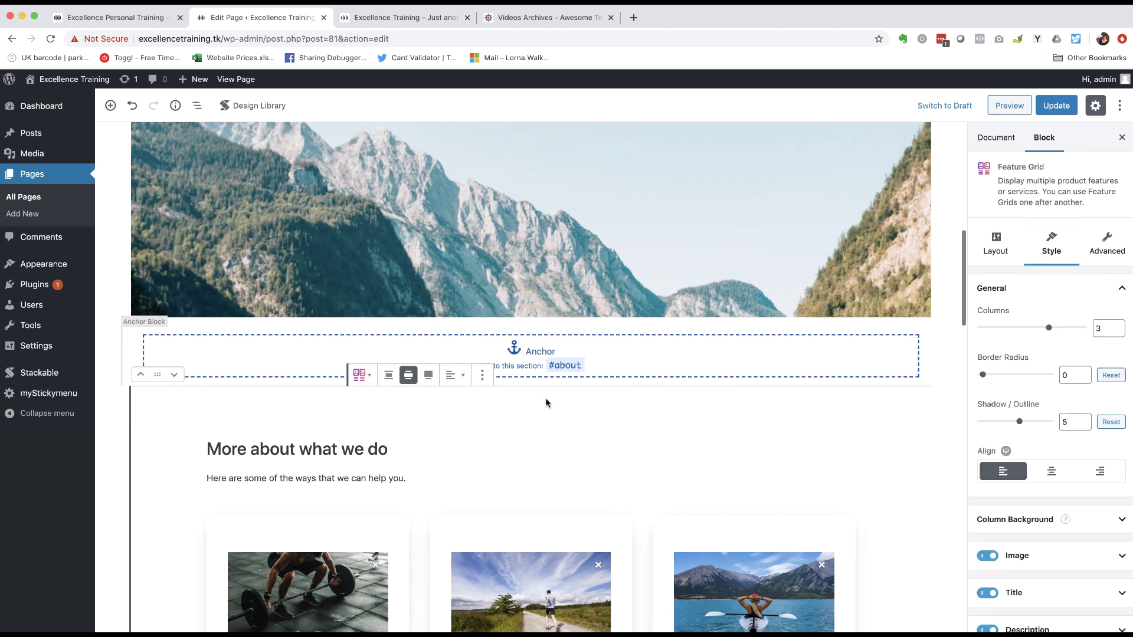
scroll(546, 402, down, 5)
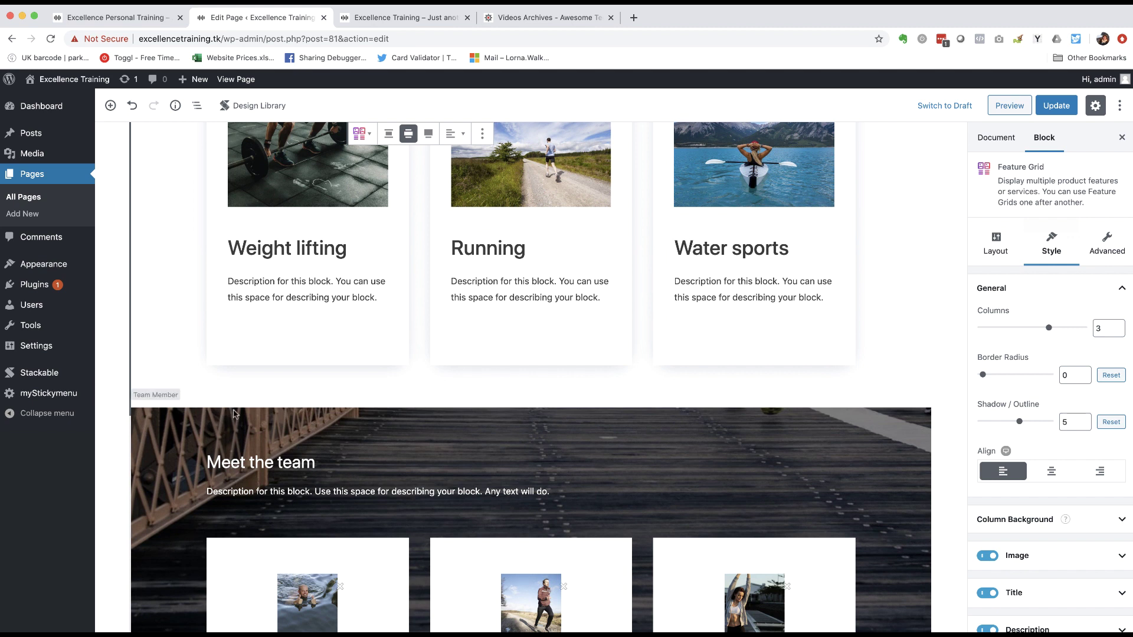
mouse_move(532, 400)
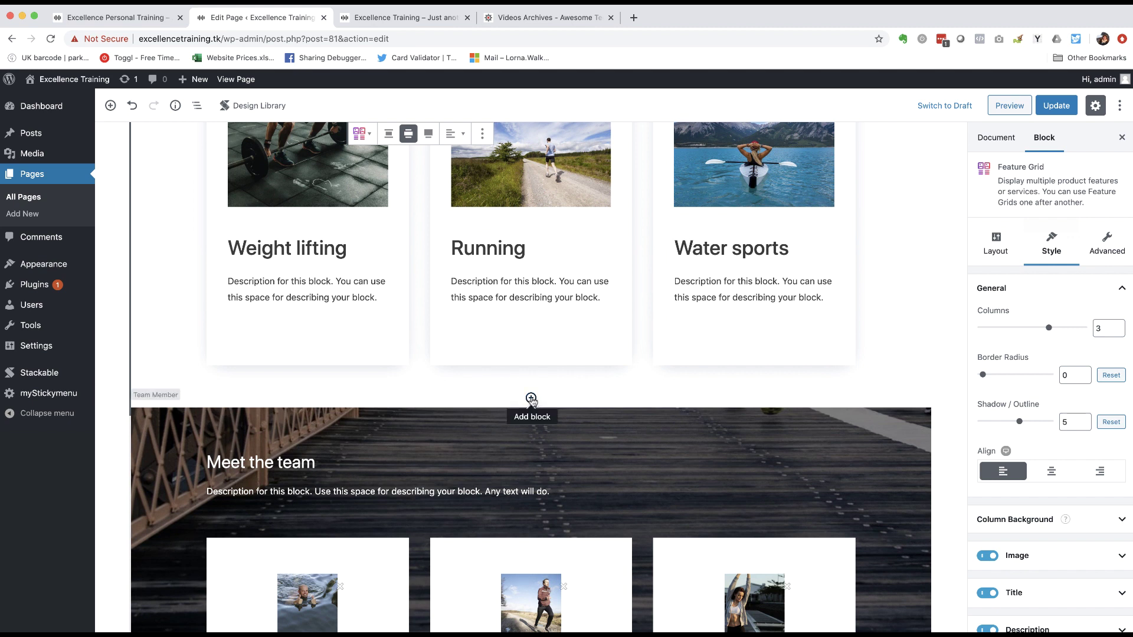
- Insert an Anchor block with the ID 'team' above the Meet the team section
click(531, 399)
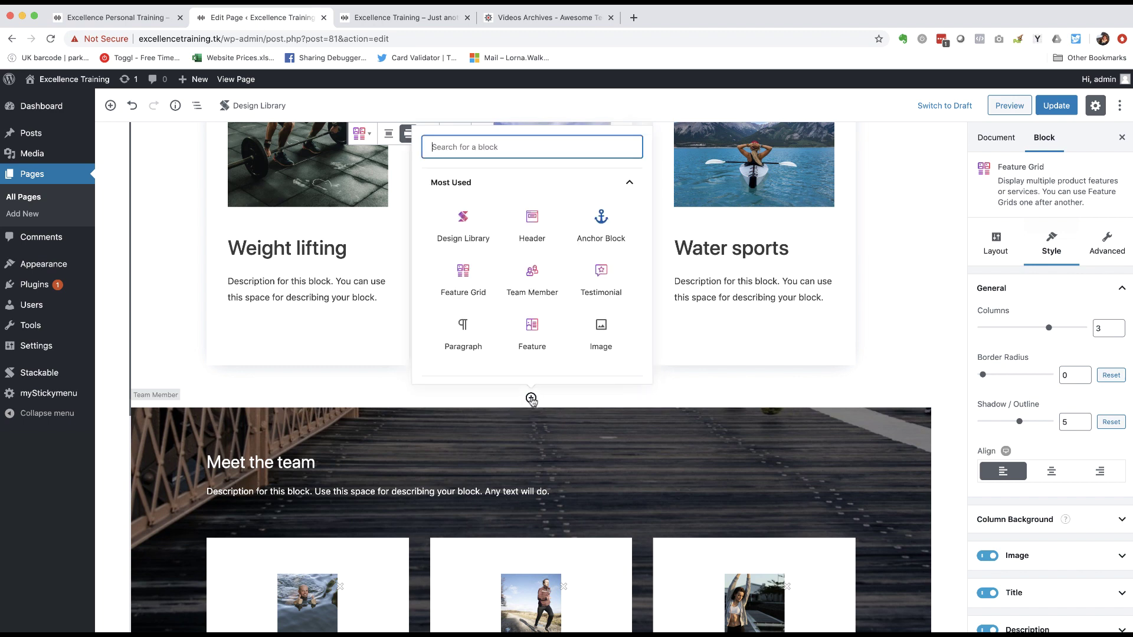
click(601, 224)
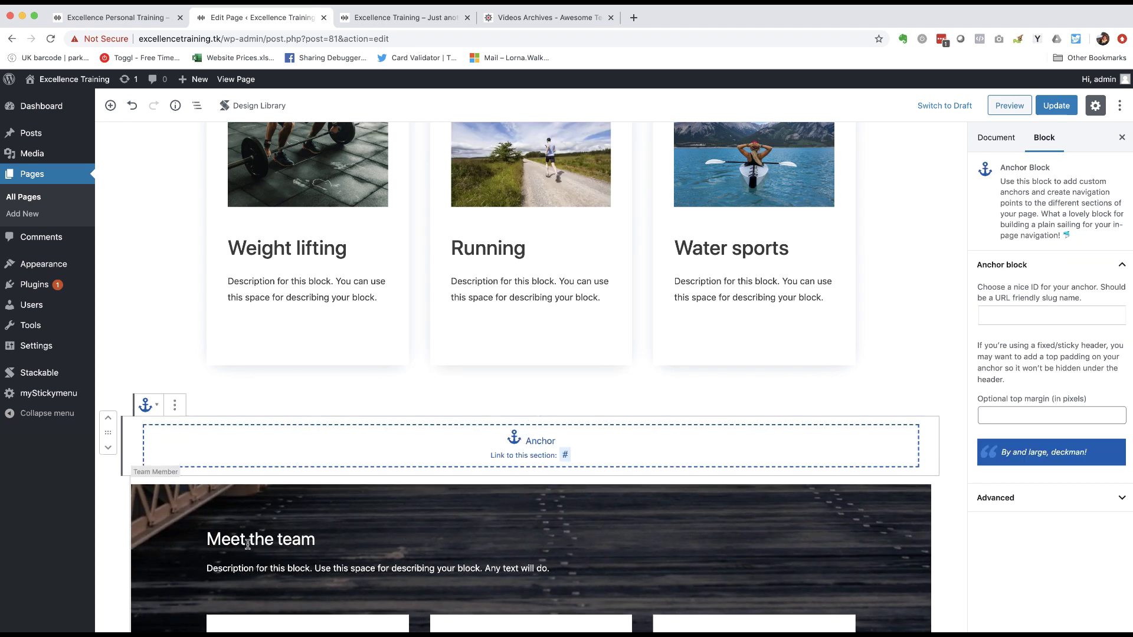
click(1030, 315)
text(team)
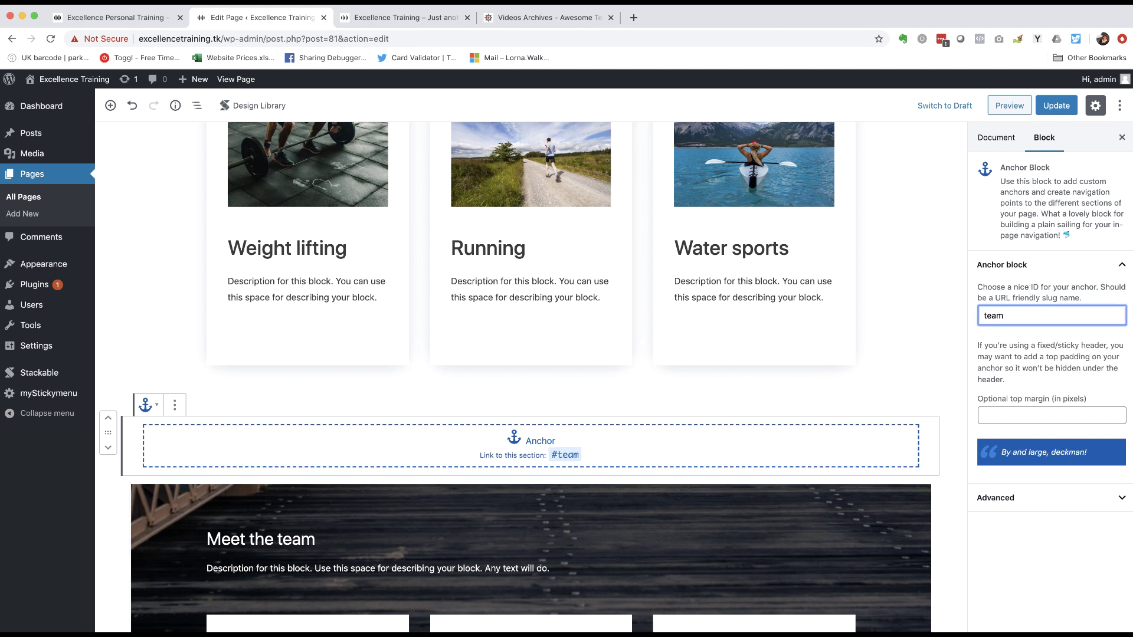
- Insert an Anchor block with the ID 'testimonials' above the customer testimonials section
scroll(794, 393, down, 5)
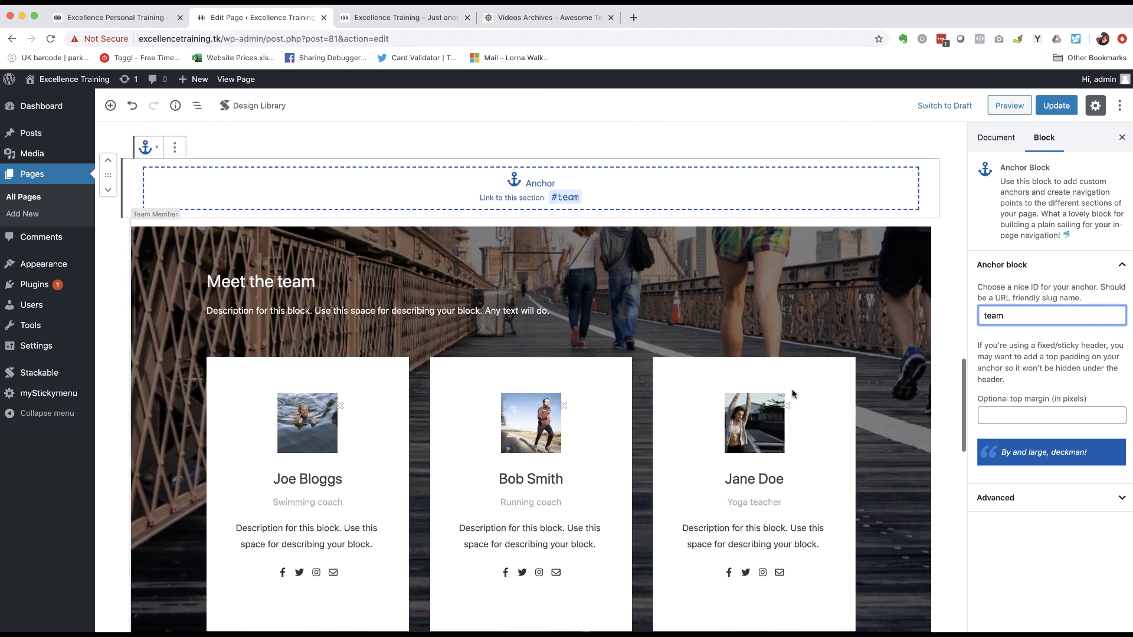
scroll(794, 394, down, 6)
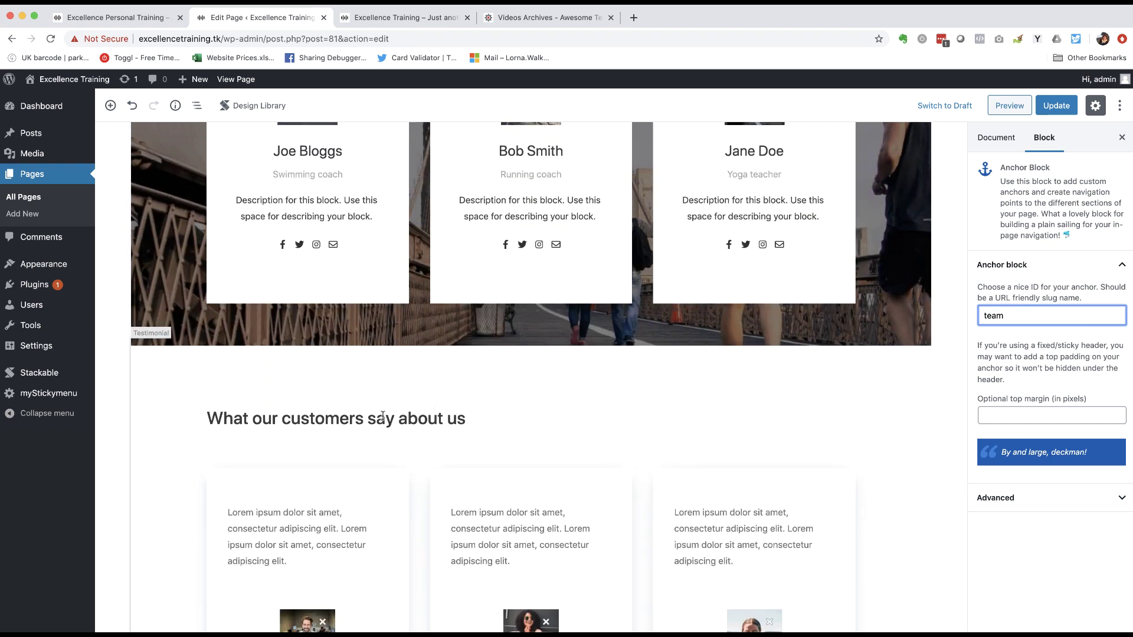
click(383, 417)
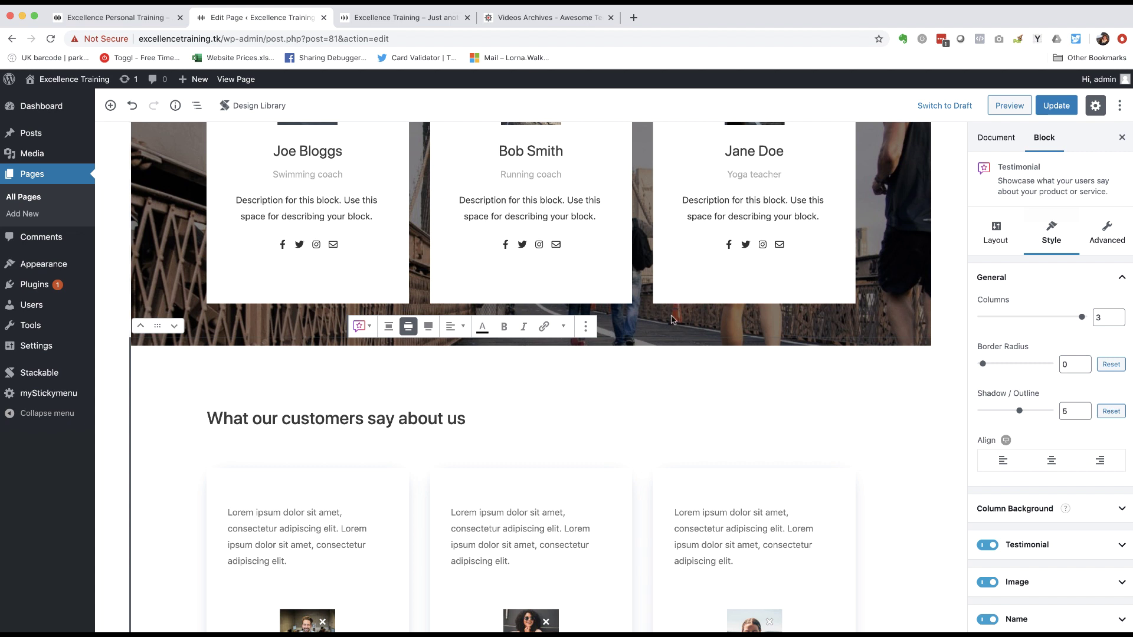
click(912, 265)
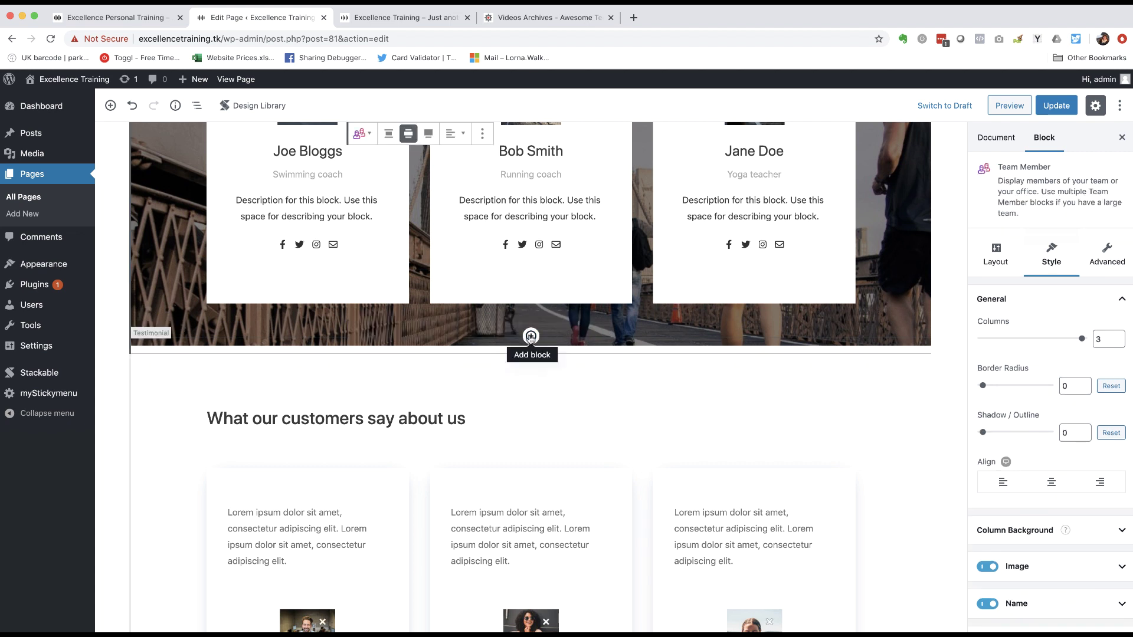
click(530, 336)
click(533, 448)
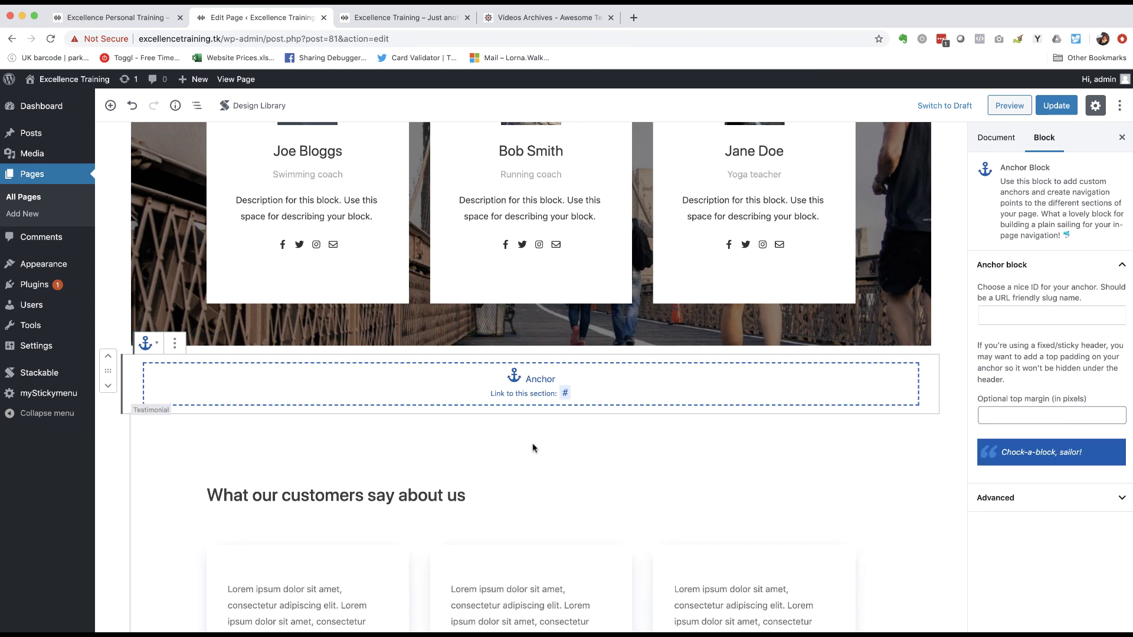
click(1034, 310)
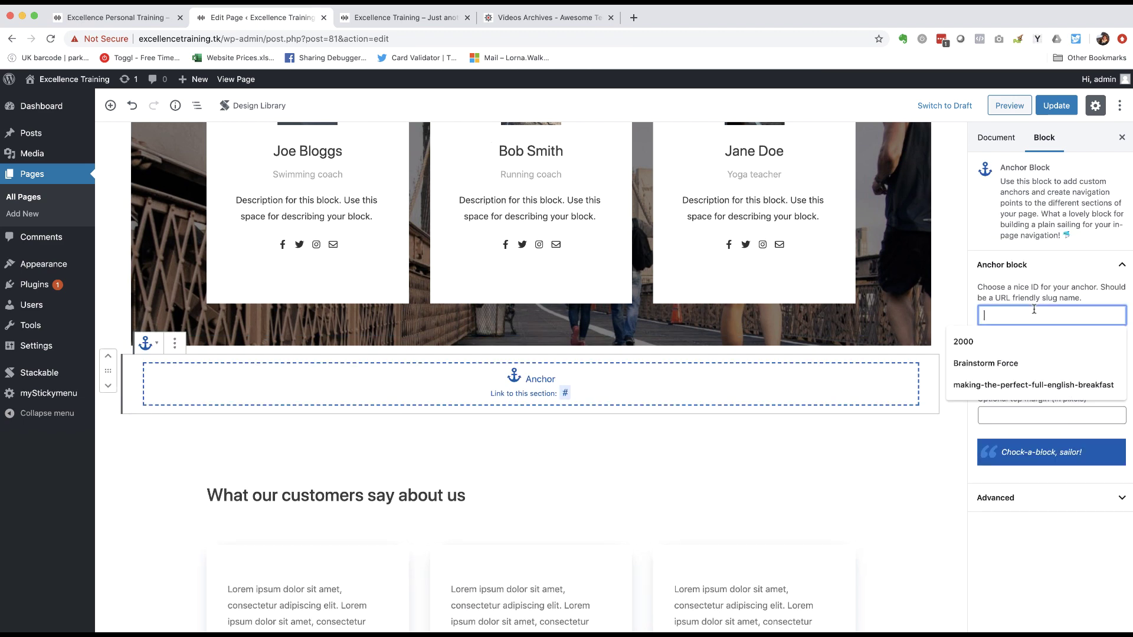
text(testimoni)
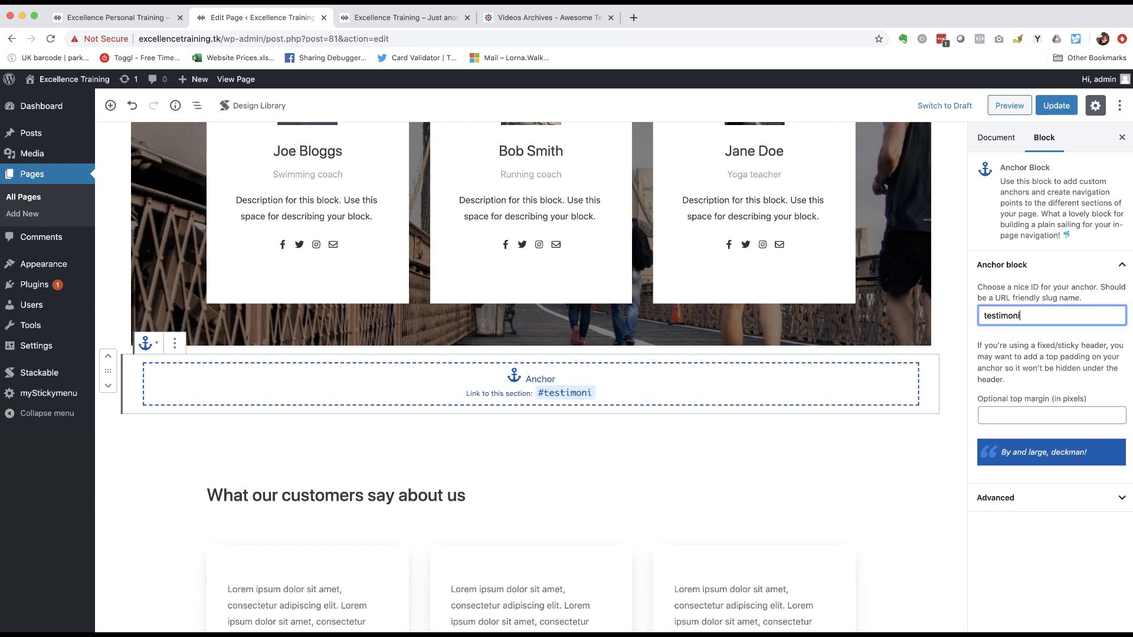
text(als)
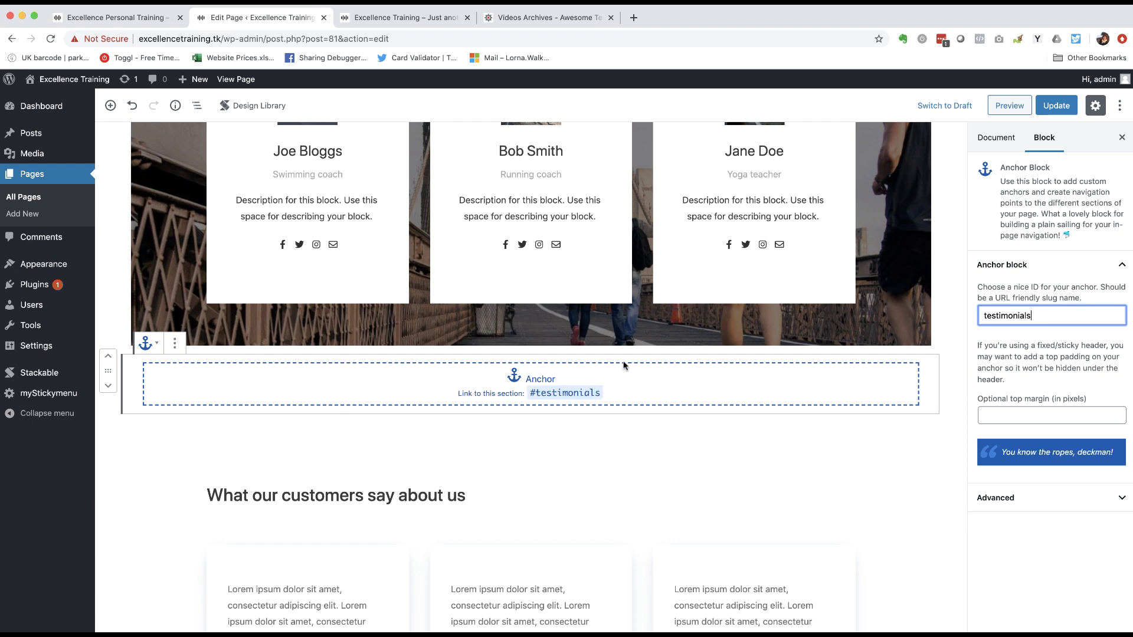
scroll(624, 364, down, 10)
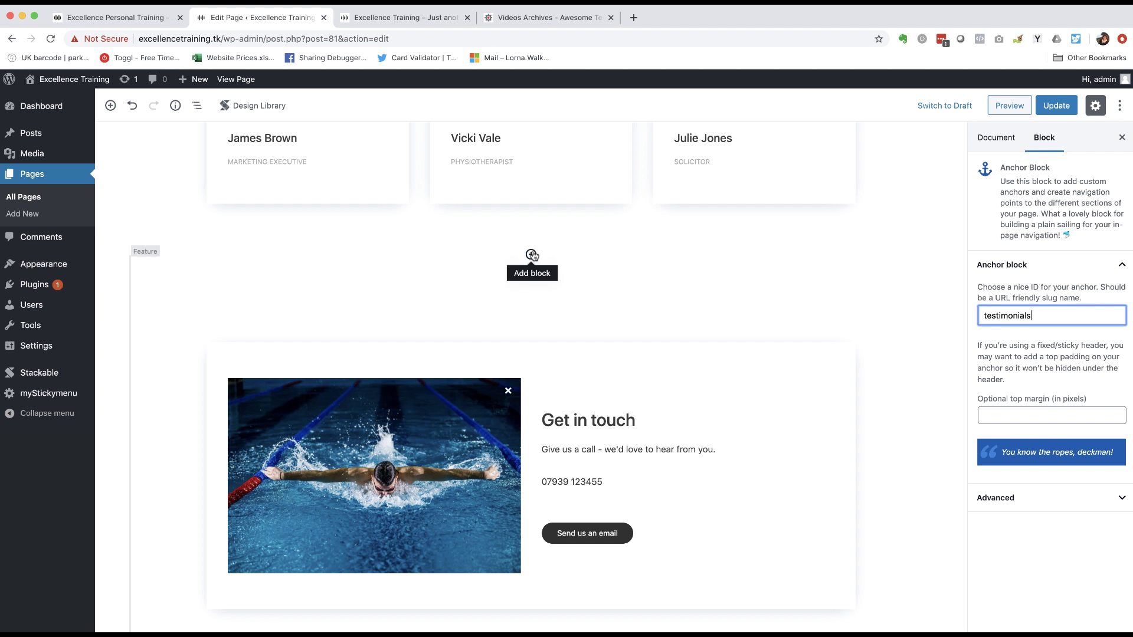
- Insert an Anchor block with the ID 'contact' above Get in touch and update the page
click(531, 255)
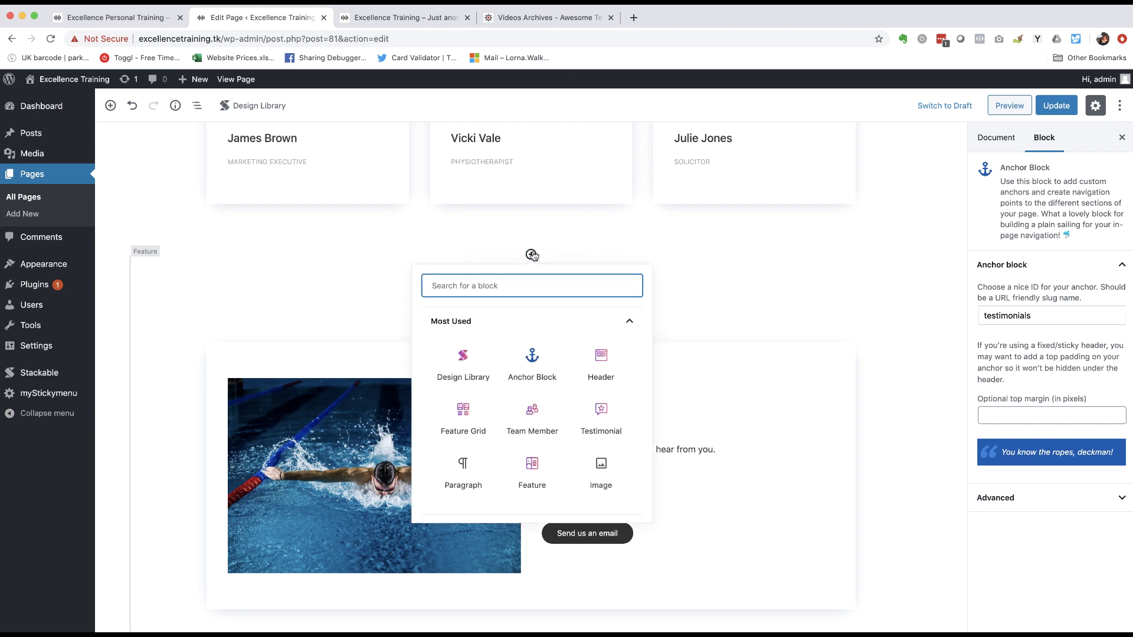
click(527, 367)
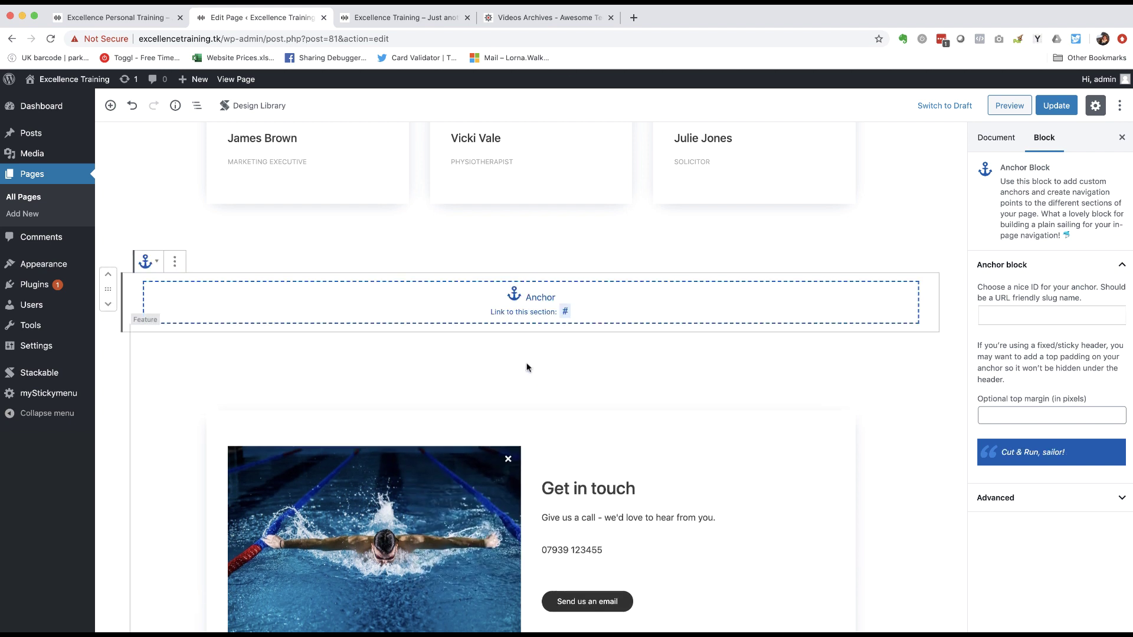
click(1027, 317)
text(ci)
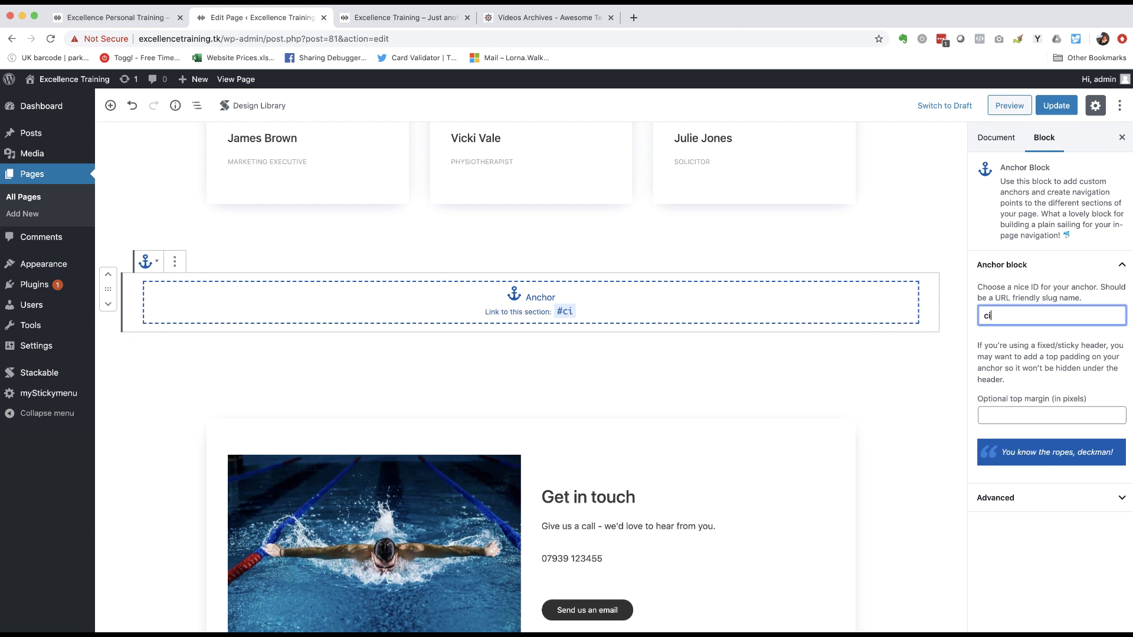
key(BackSpace)
text(ontact)
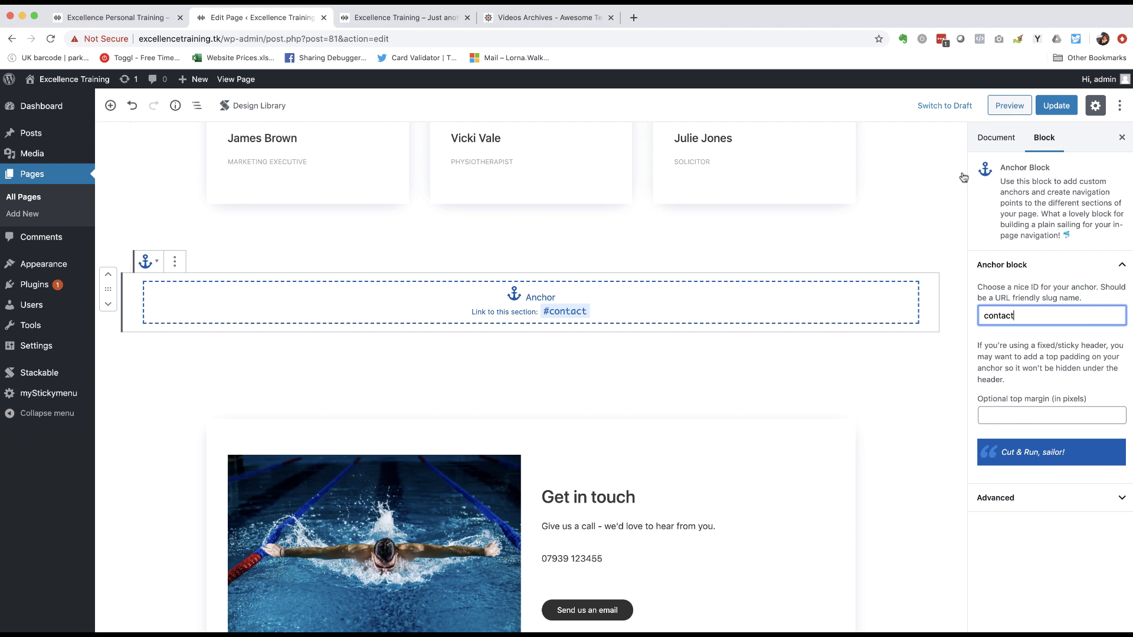
click(1053, 108)
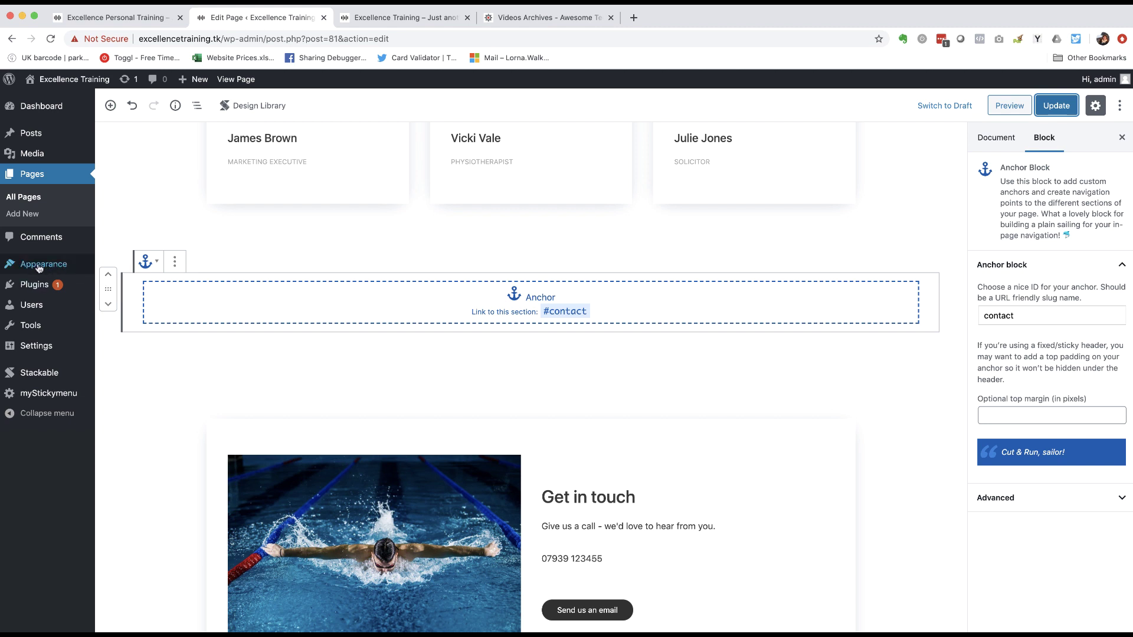
mouse_move(39, 268)
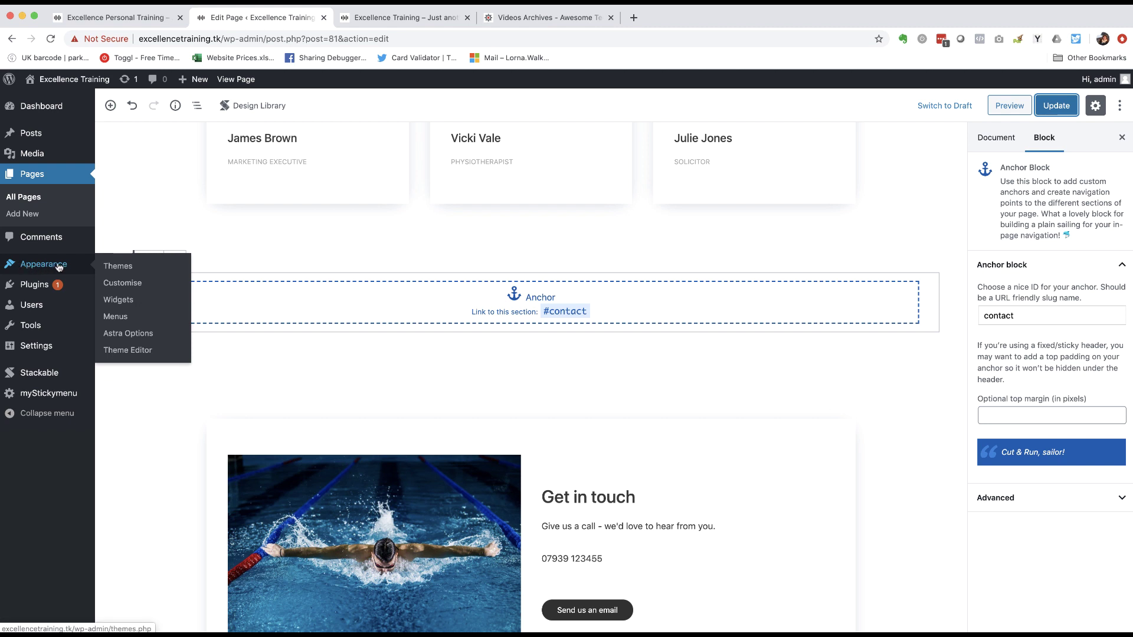
- Remove the invalid Blog, Contact and About items from the Primary menu, then expand Custom Links
click(116, 317)
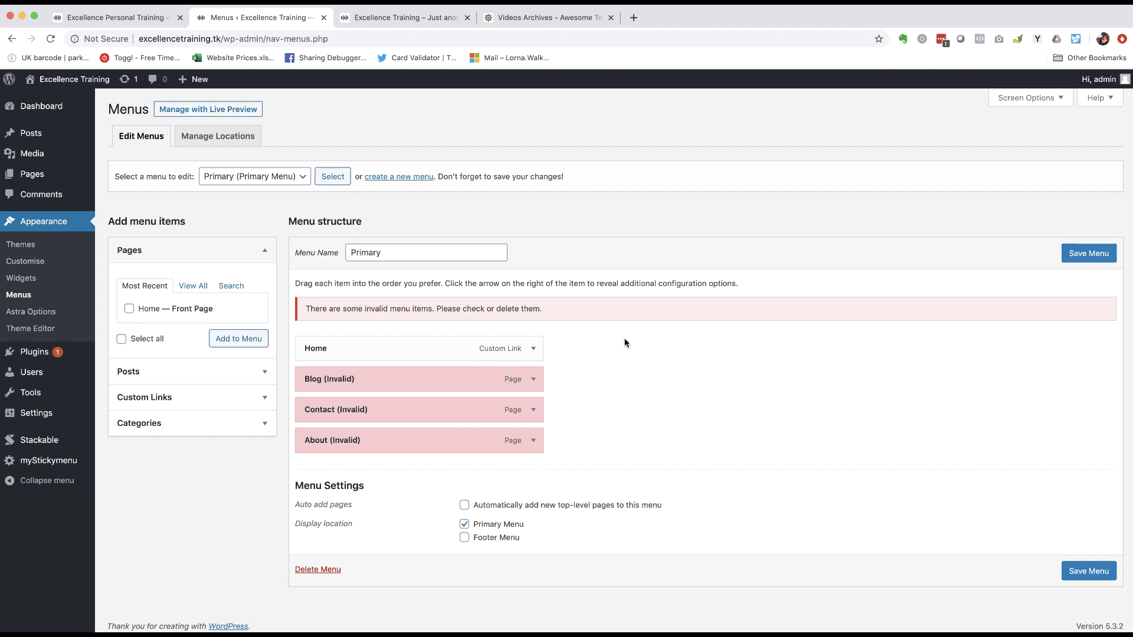
scroll(627, 343, down, 1)
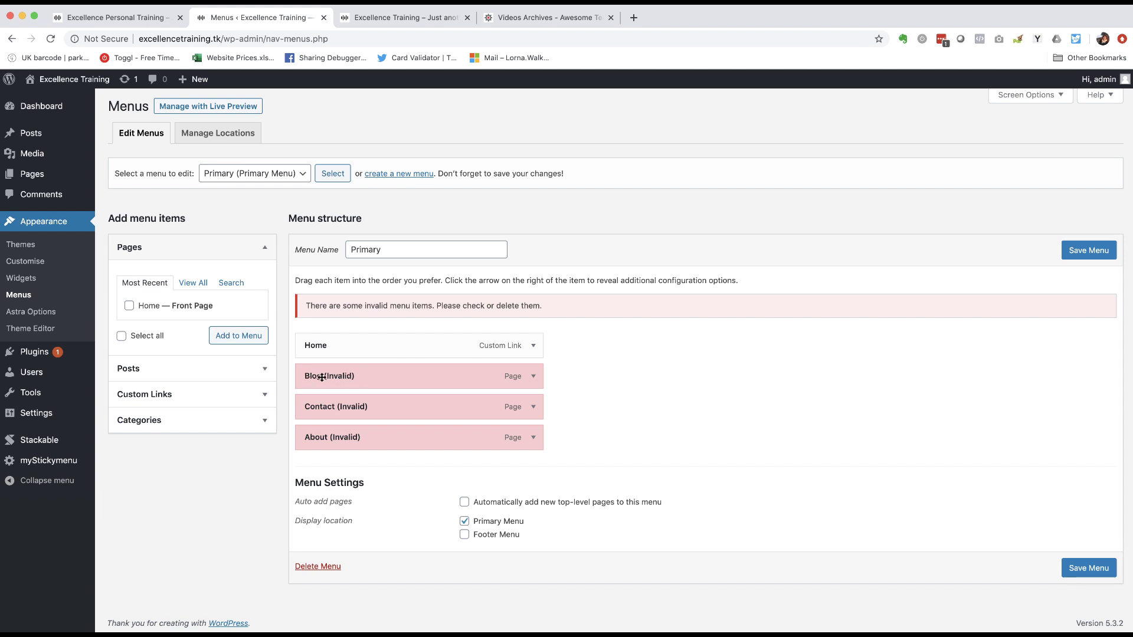
click(534, 378)
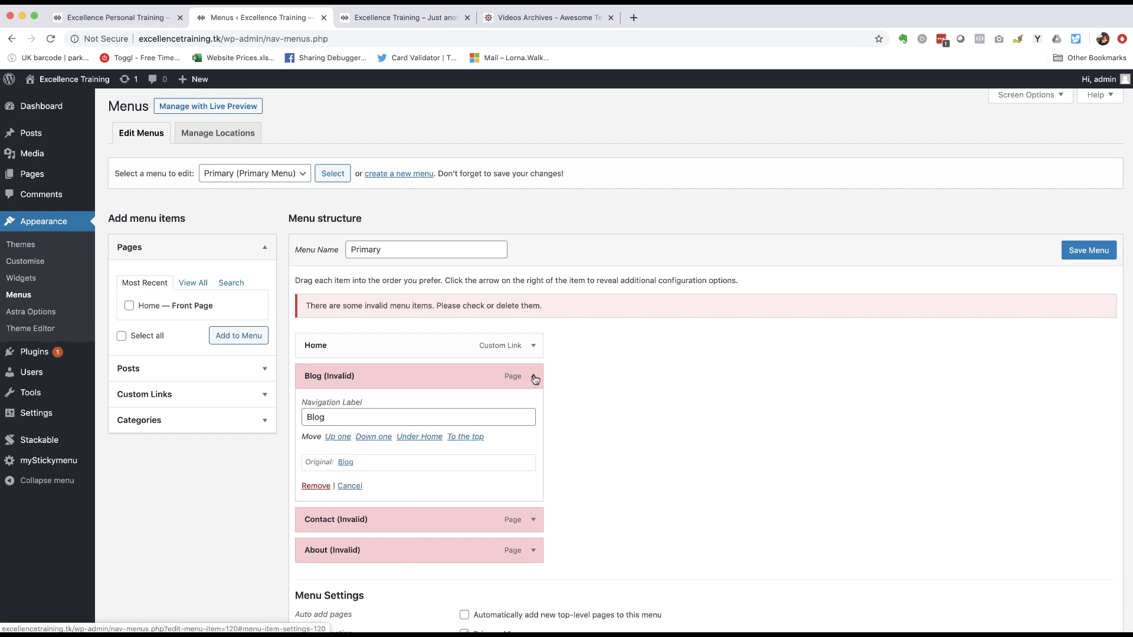
click(315, 486)
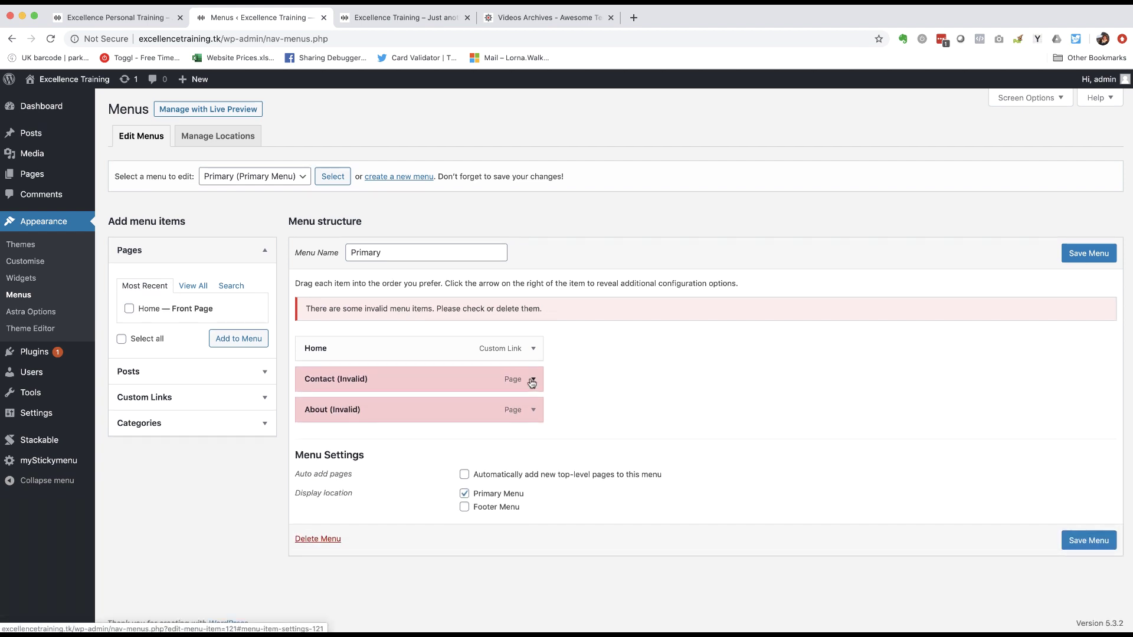
click(531, 378)
click(316, 488)
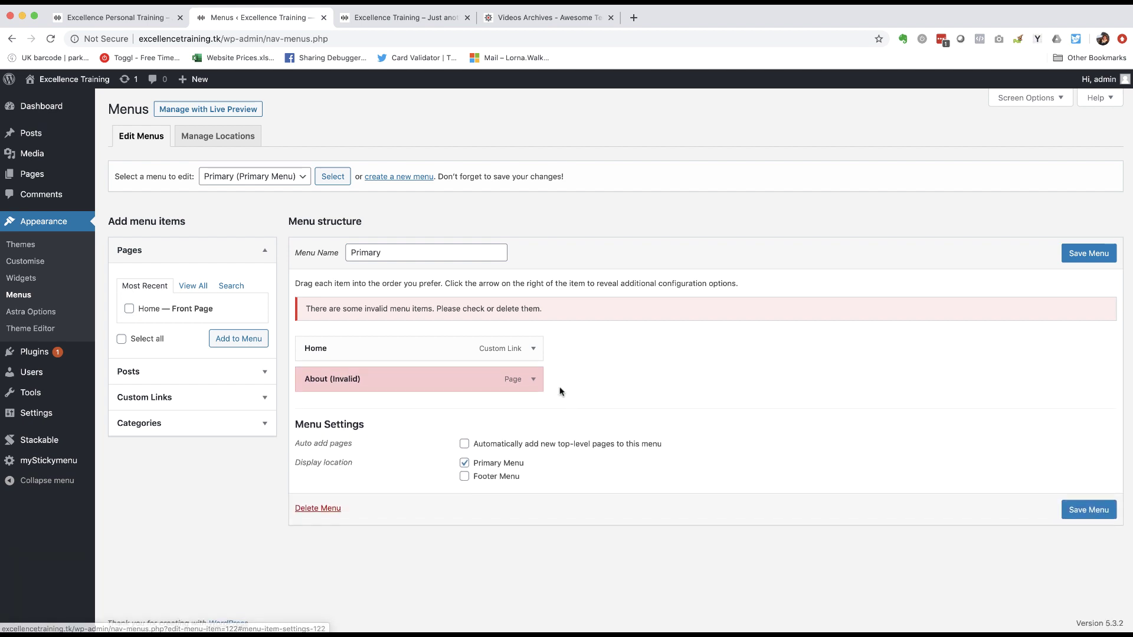
click(534, 379)
click(316, 489)
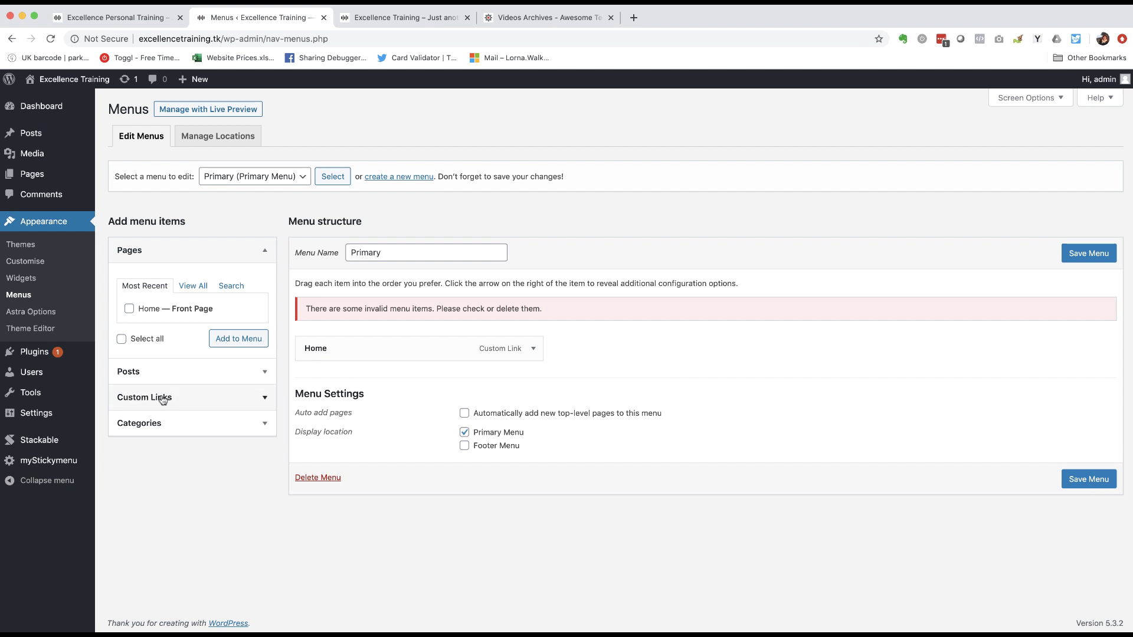
click(263, 400)
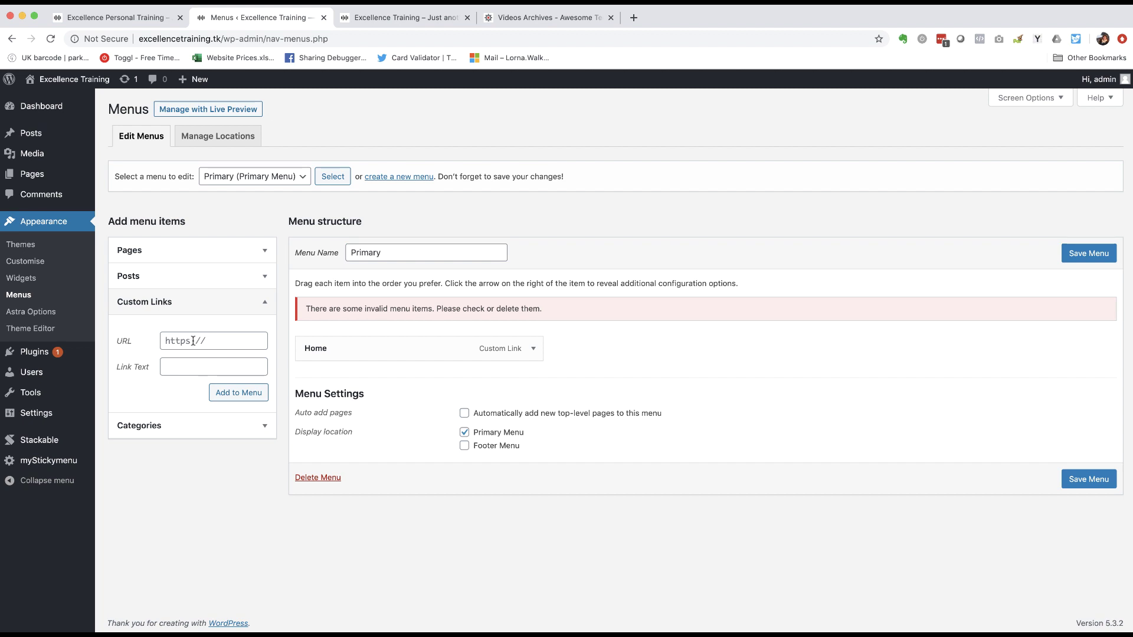
- Add custom links '#about' labelled 'About us' and '#team' labelled 'Meet the team' to the Primary menu
click(163, 341)
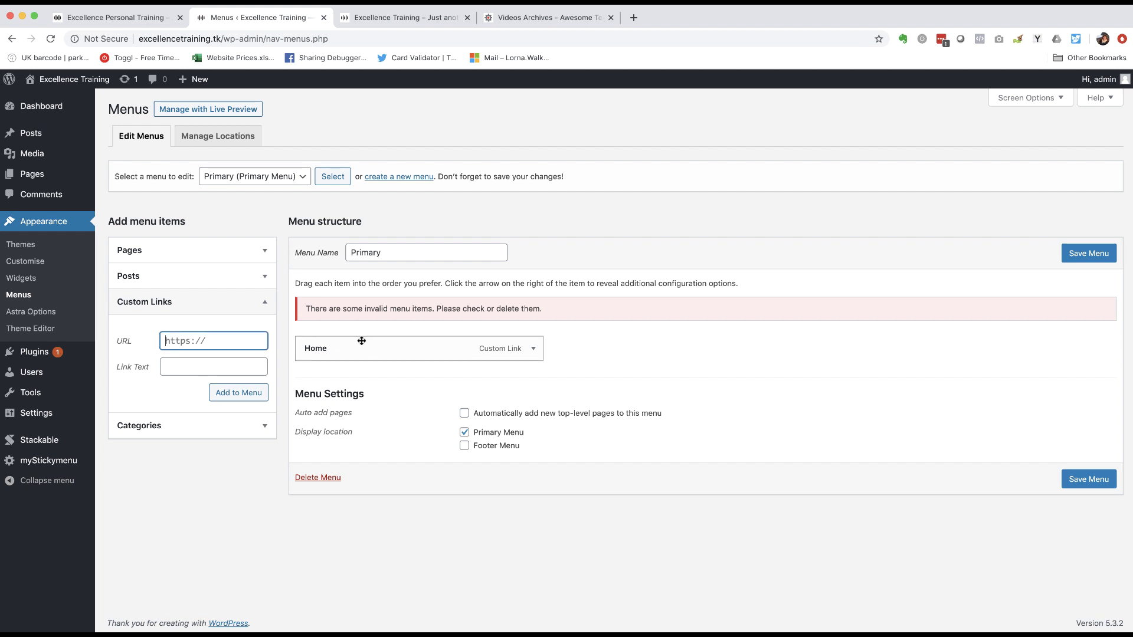
text(#about)
click(175, 364)
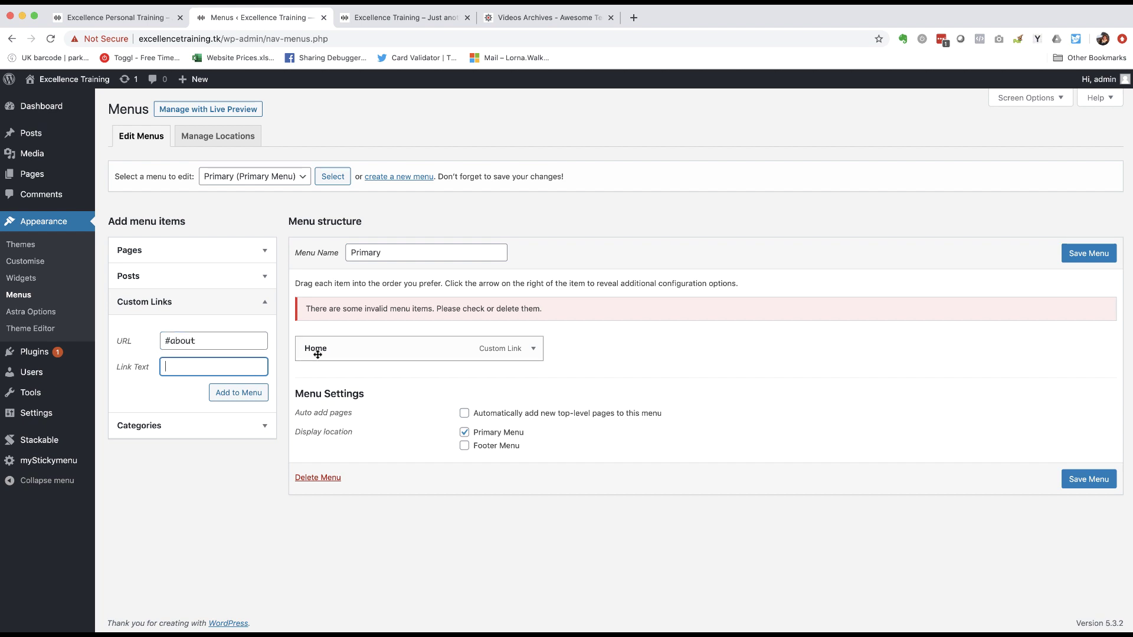
text(About us)
click(252, 394)
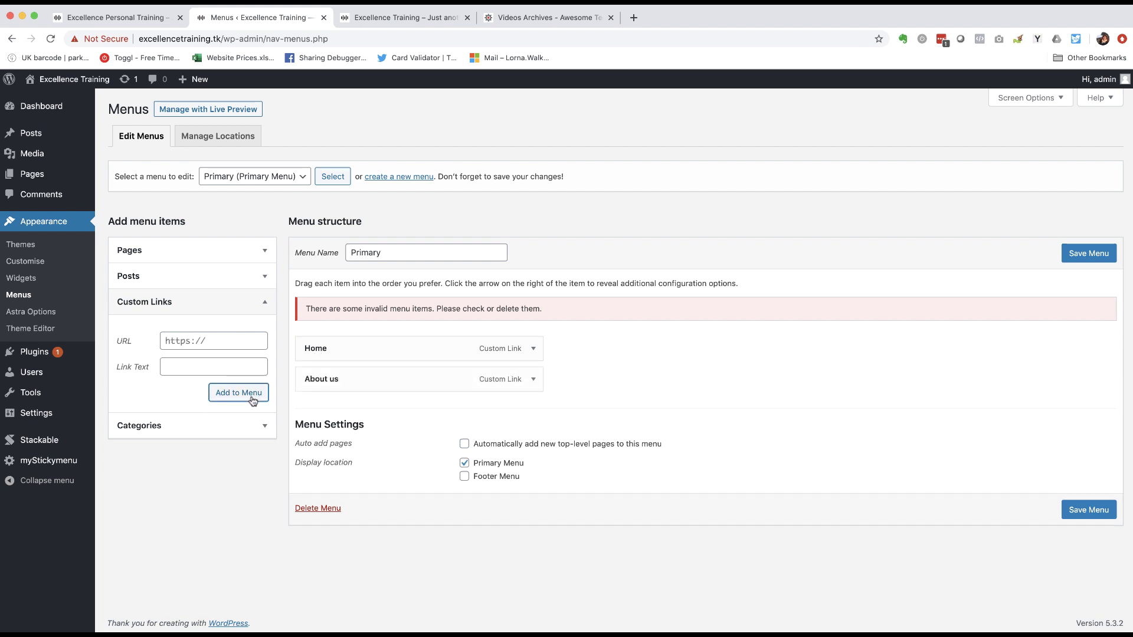
click(207, 337)
text(#)
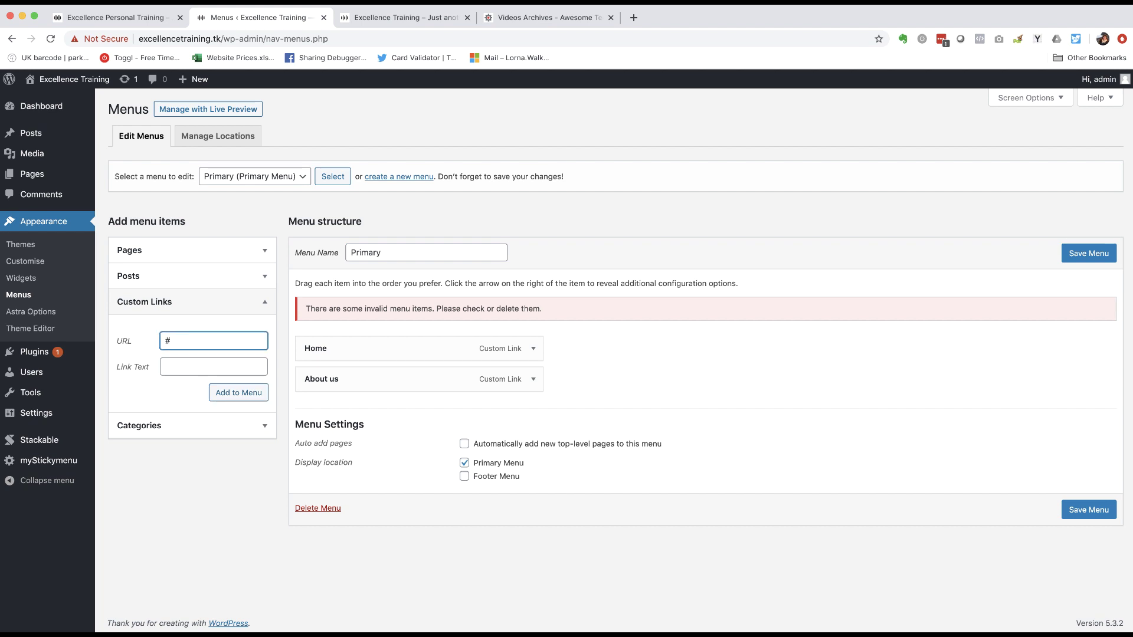
text(team)
key(Tab)
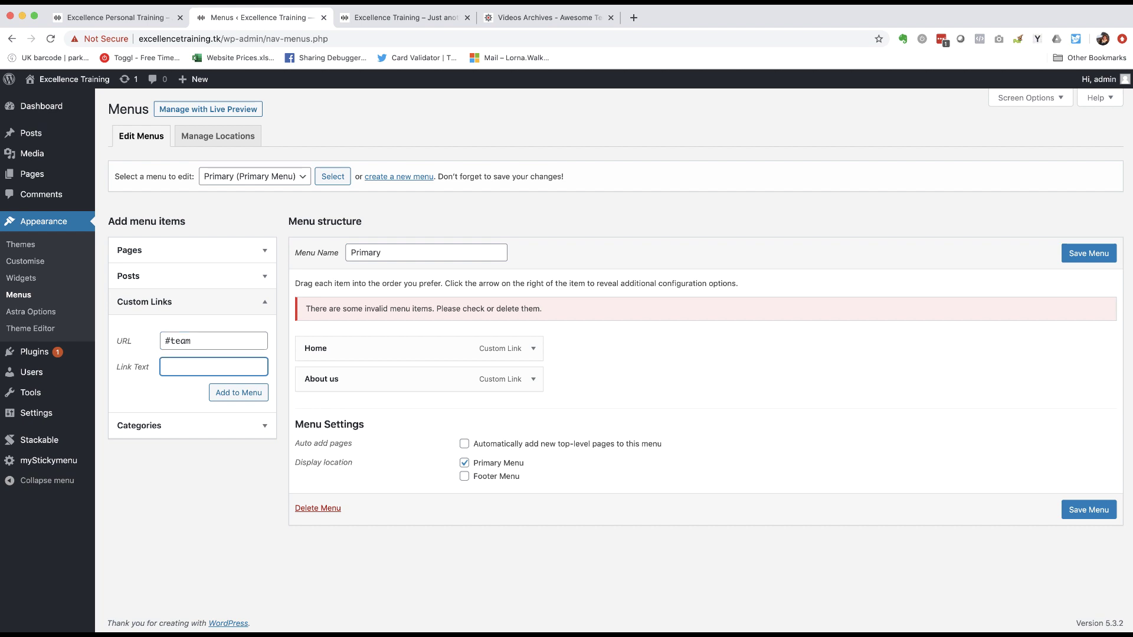
text(Meet the team)
click(232, 393)
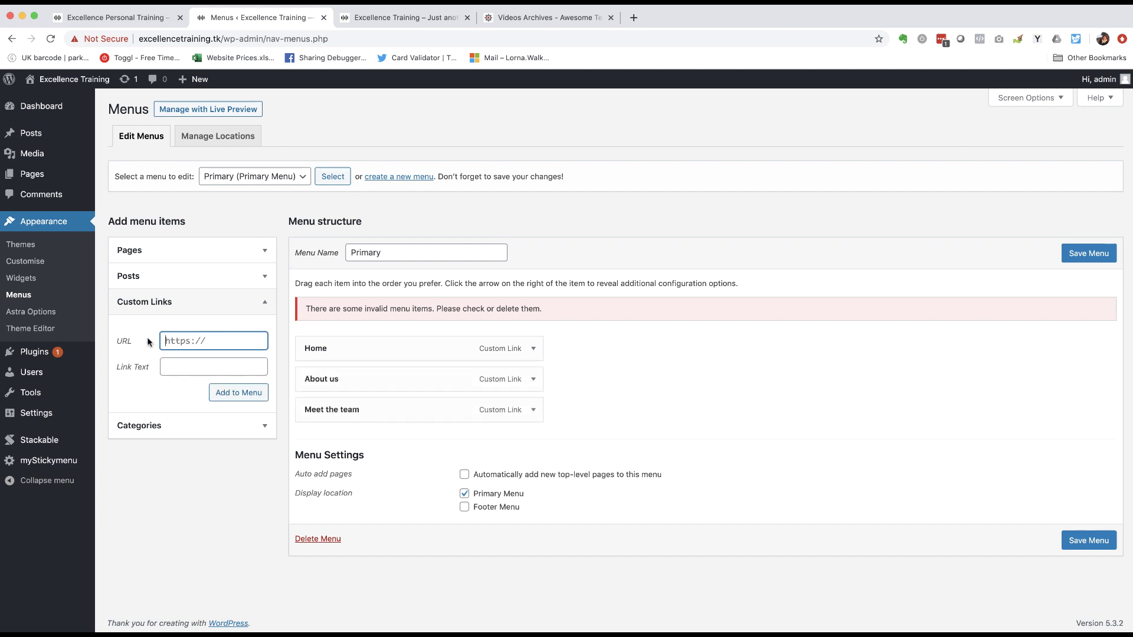
- Add custom links '#testimonials' labelled 'What our customers say' and '#contact' labelled 'Contact us'
text(#testimonials)
click(198, 367)
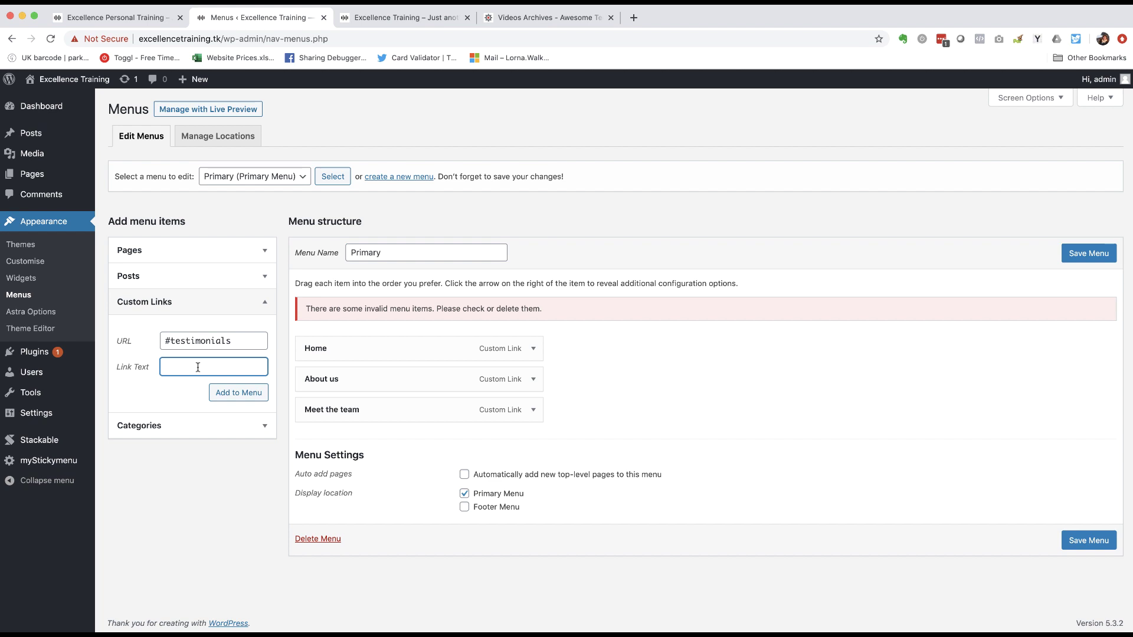
text(What our customers say)
click(235, 394)
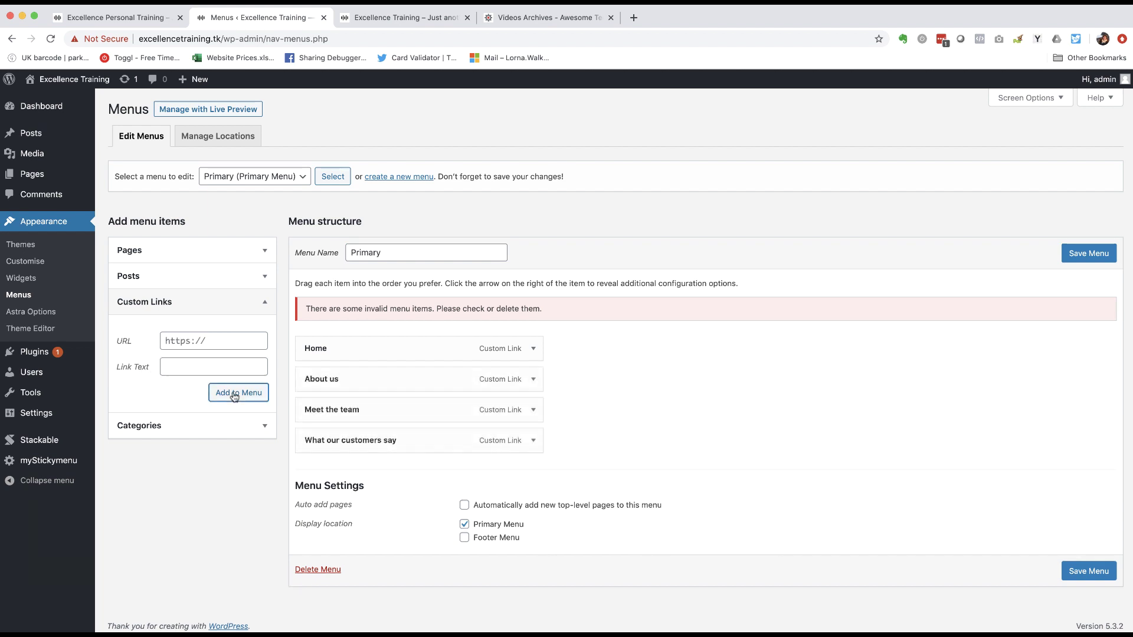
click(214, 339)
text(#)
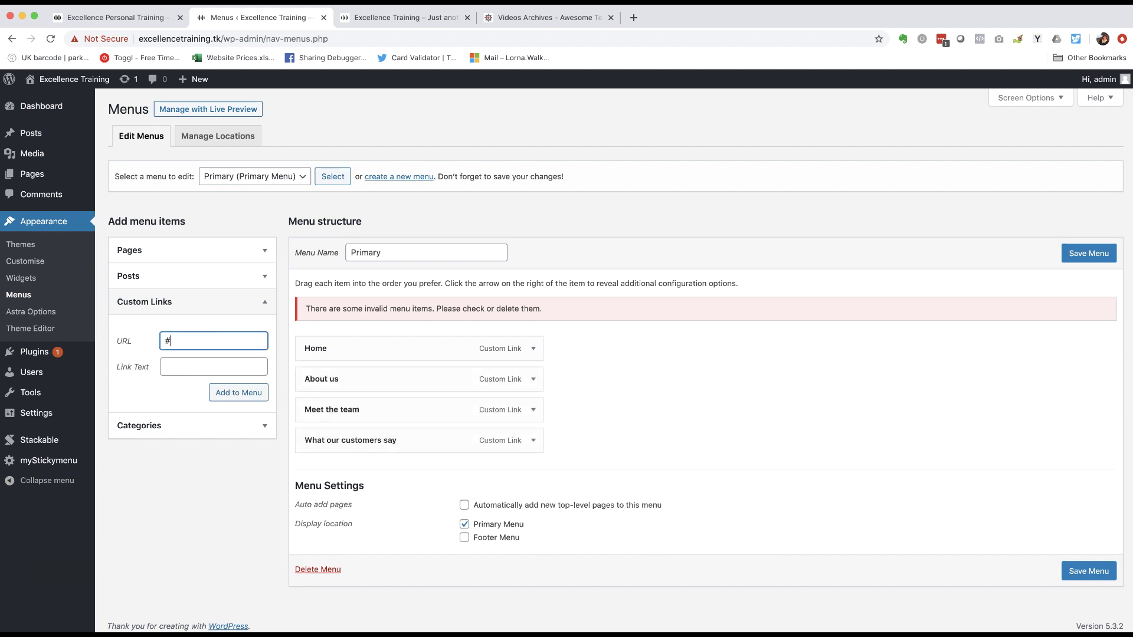
text(contact)
key(Tab)
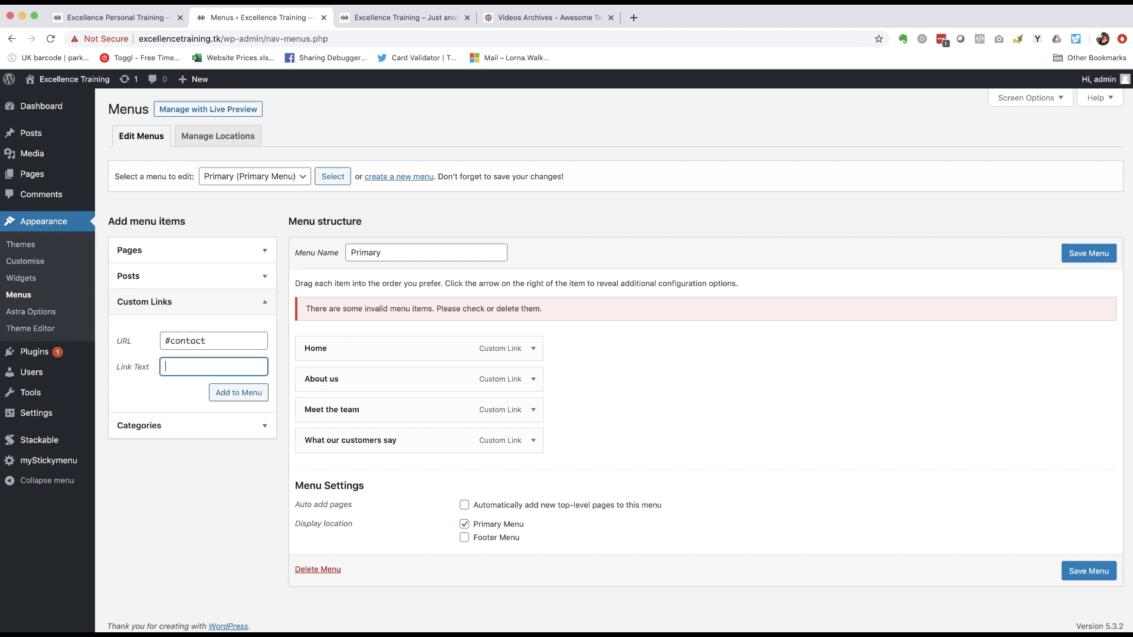
text(Contact us)
click(231, 391)
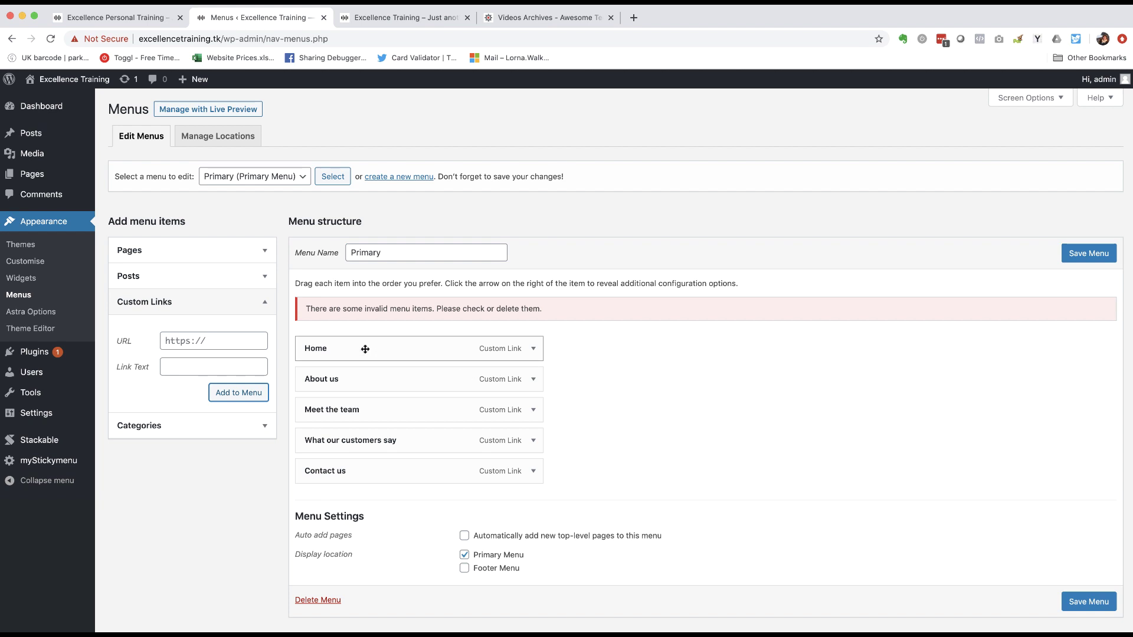
- Save the Primary menu and test its team, testimonials and contact links on the live site
click(1083, 256)
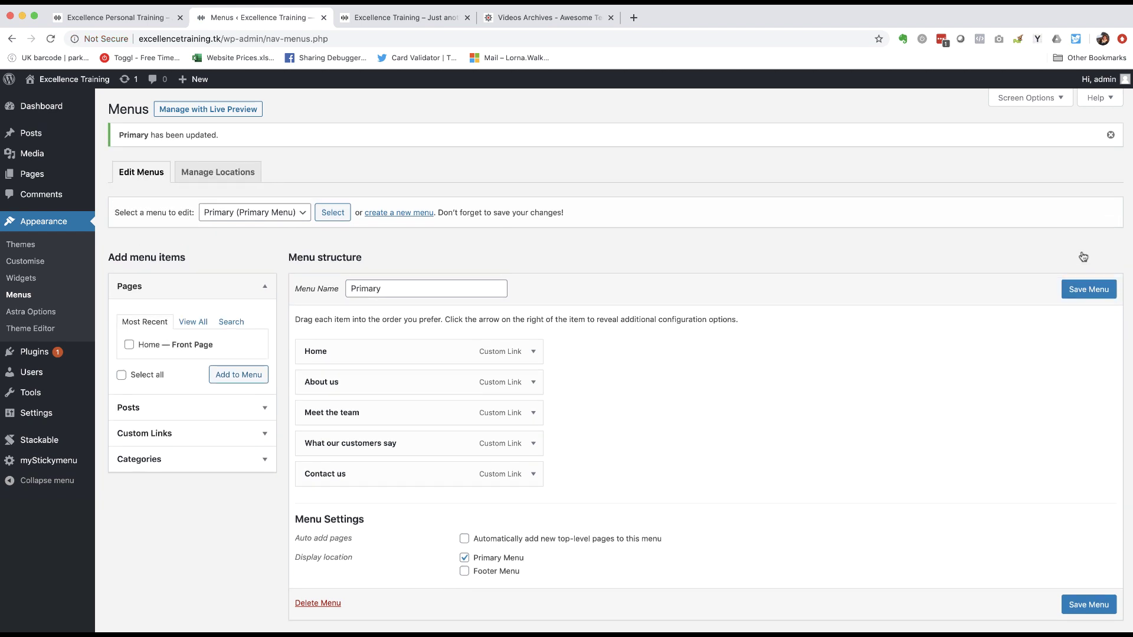
click(56, 82)
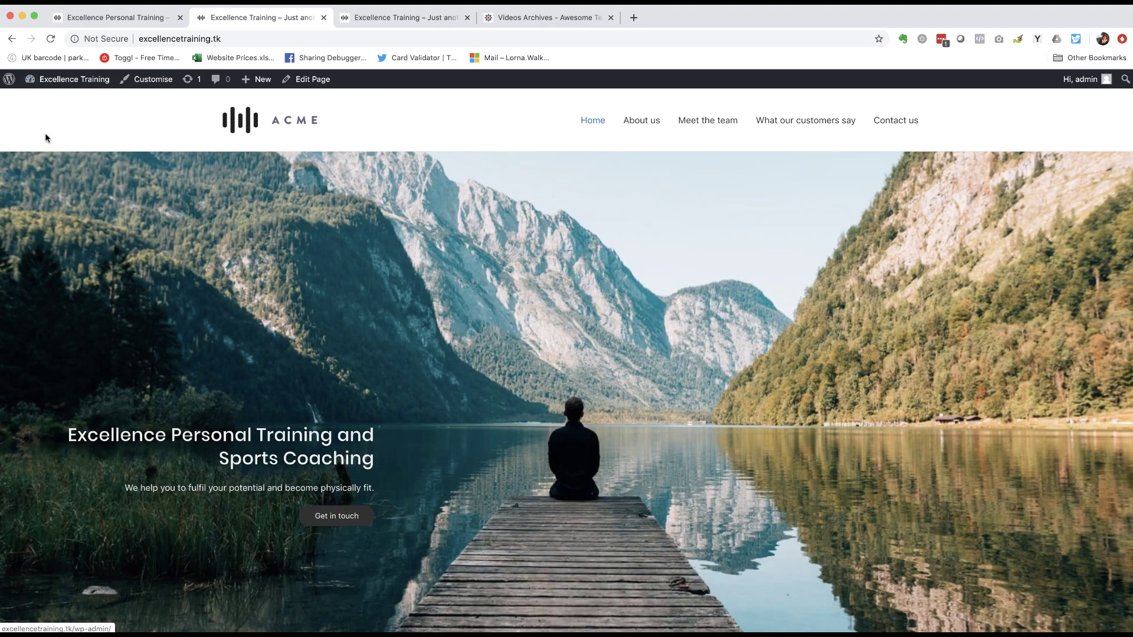
click(724, 121)
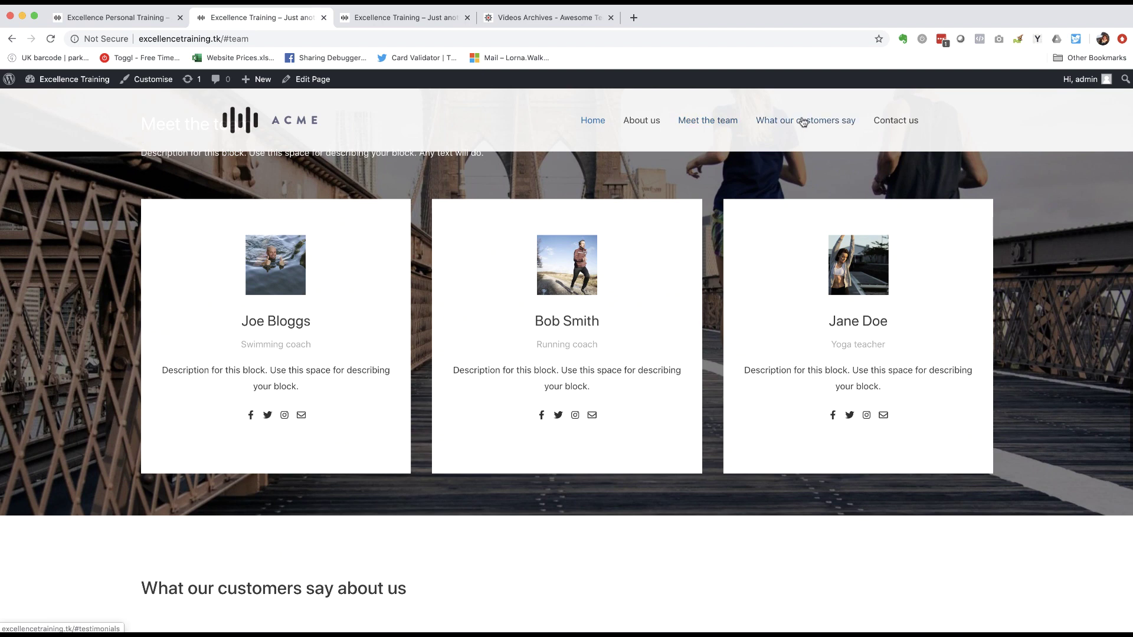
click(803, 122)
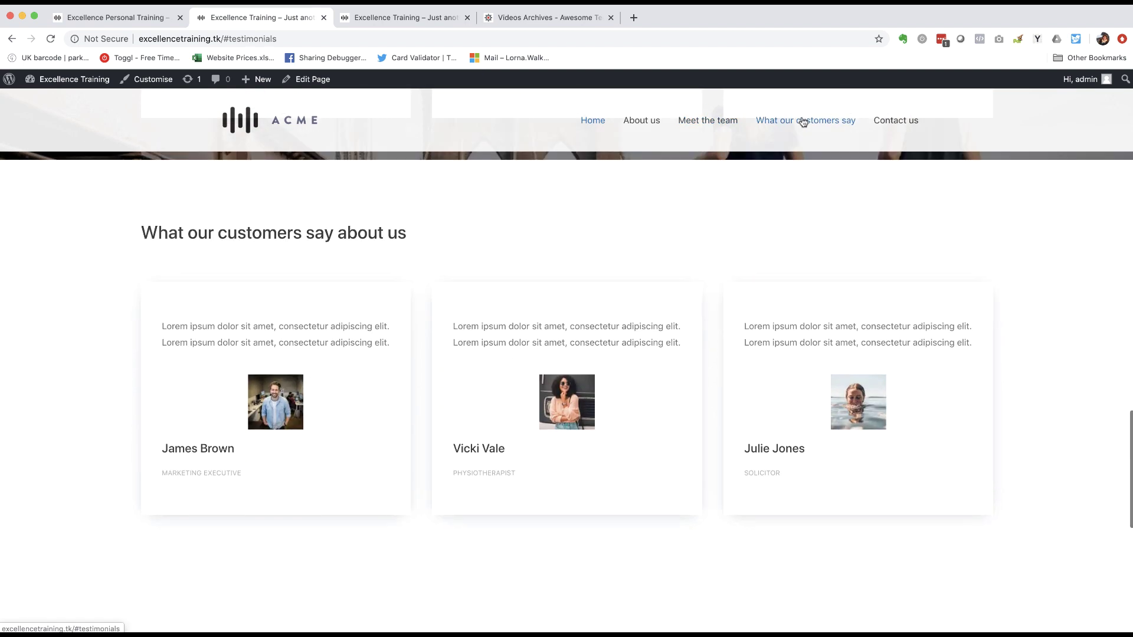
click(906, 120)
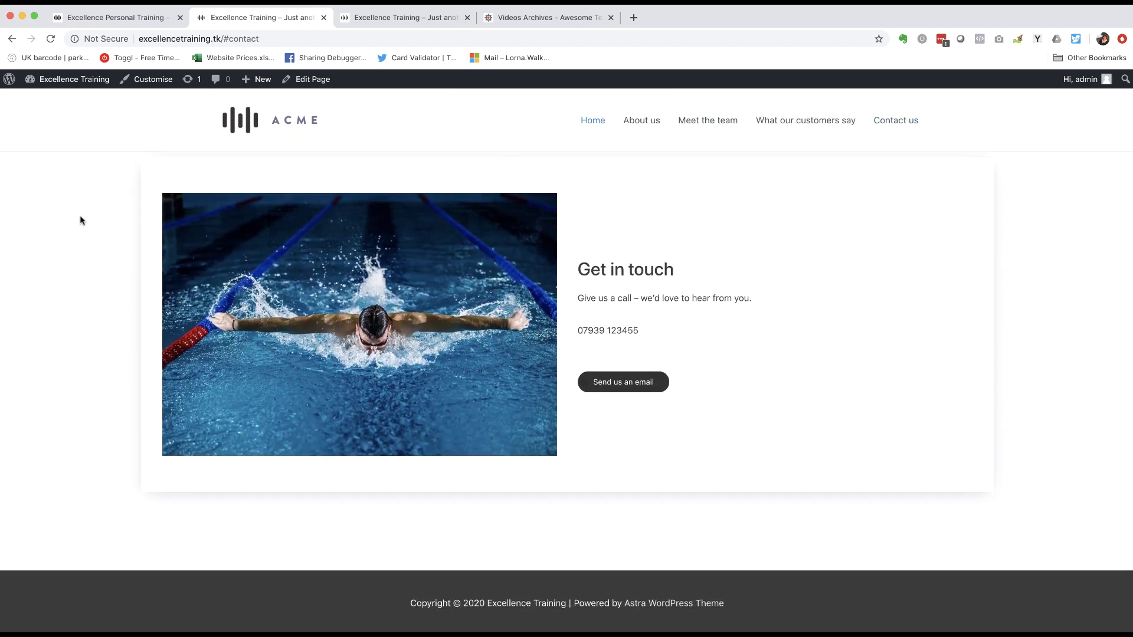
scroll(80, 217, down, 2)
- Delete 'Powered by [theme_author]' from the footer Section 1 Custom Text in the Customizer and publish
click(148, 81)
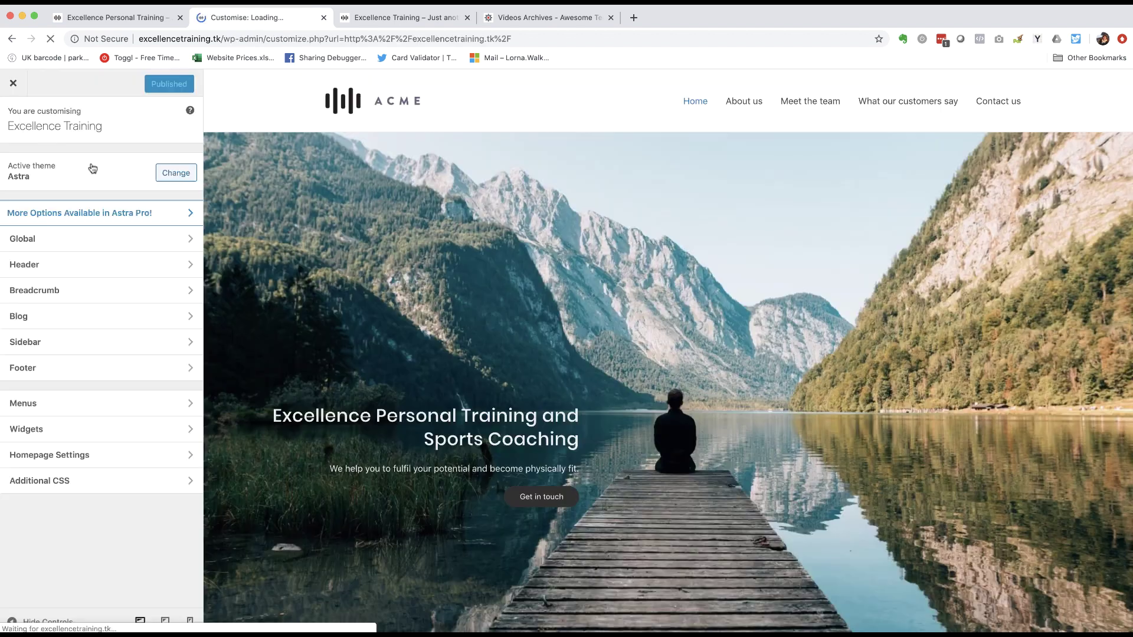
click(33, 370)
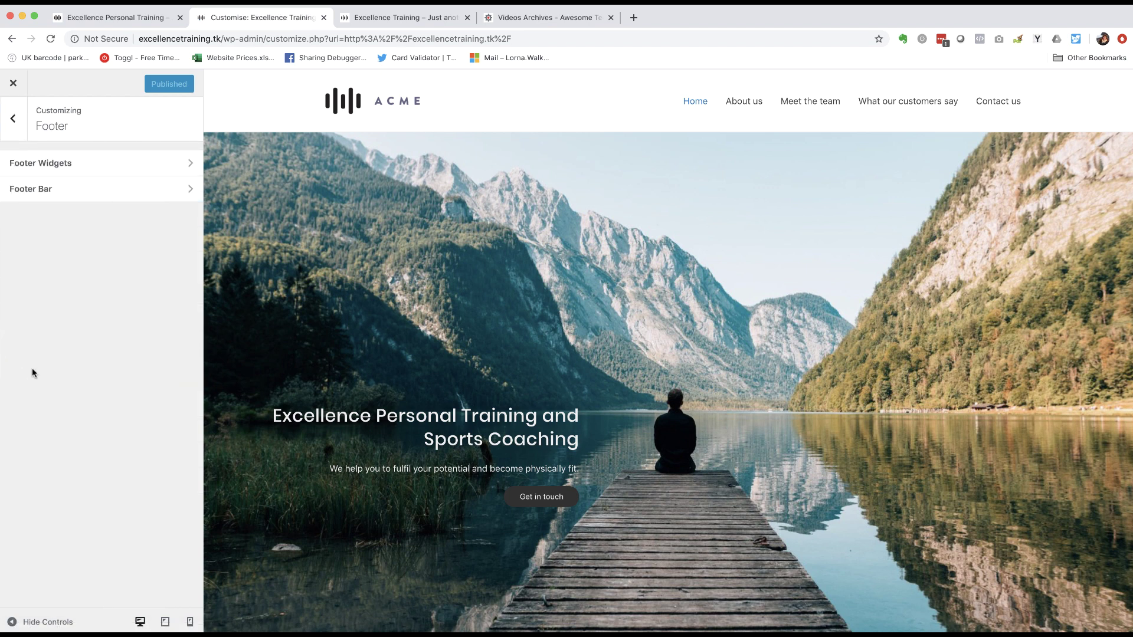
click(52, 190)
scroll(101, 242, down, 2)
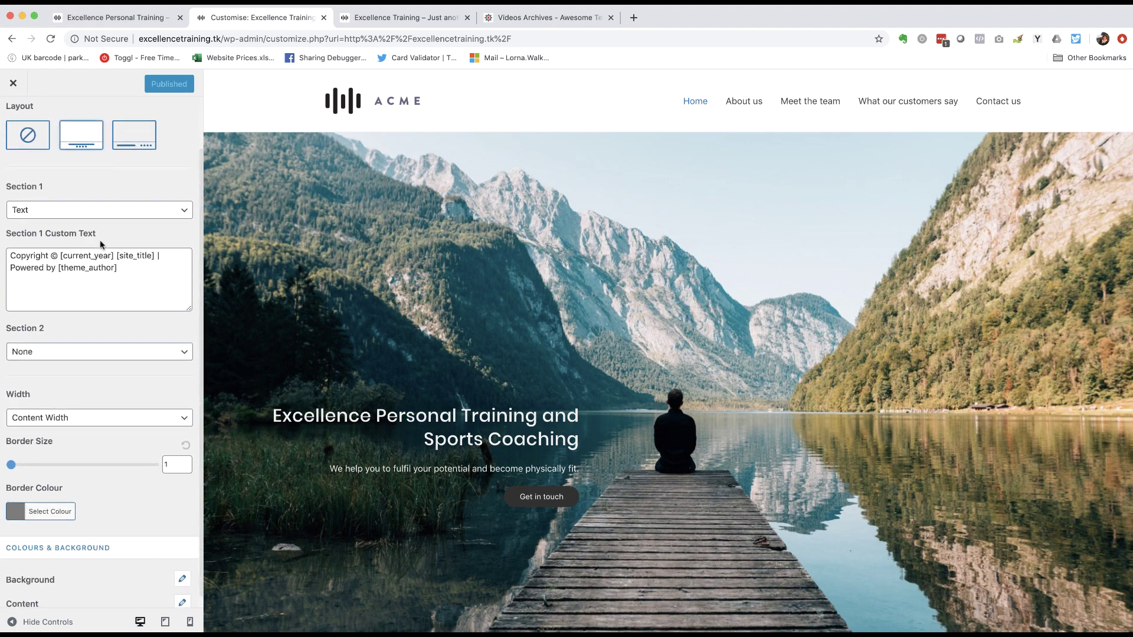
scroll(458, 284, down, 10)
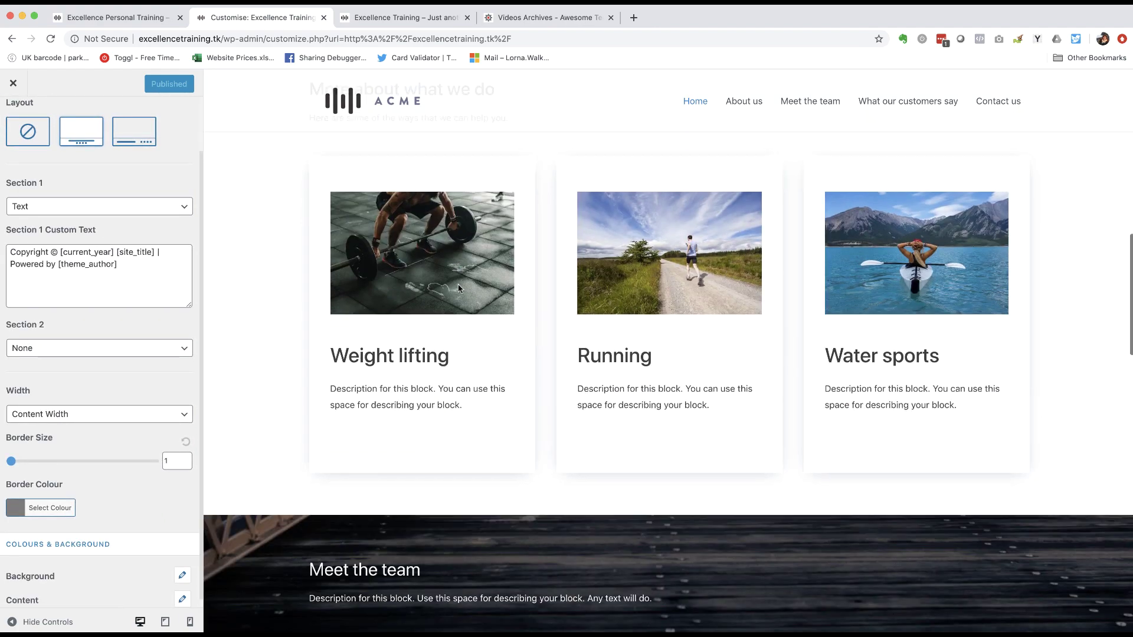
scroll(457, 285, down, 15)
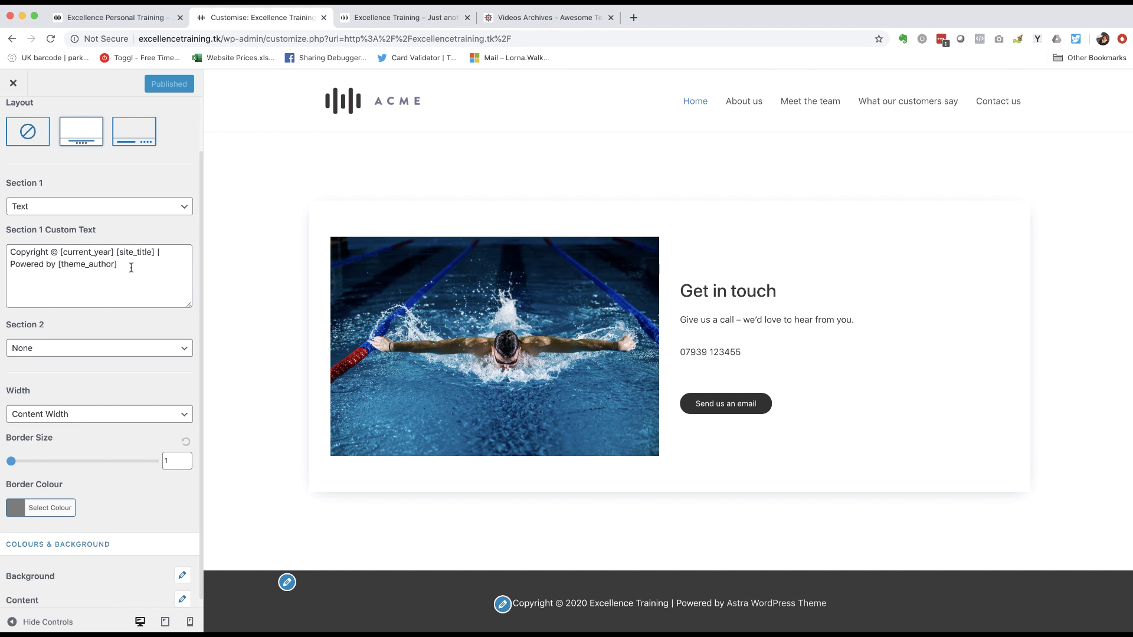
drag(125, 265, 8, 264)
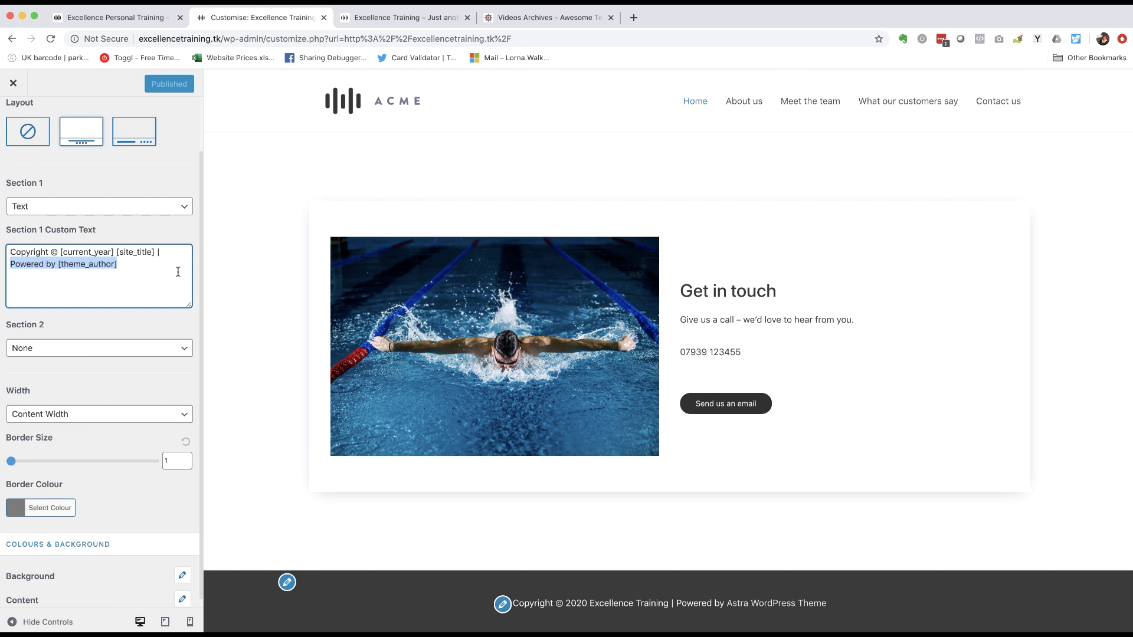
key(BackSpace)
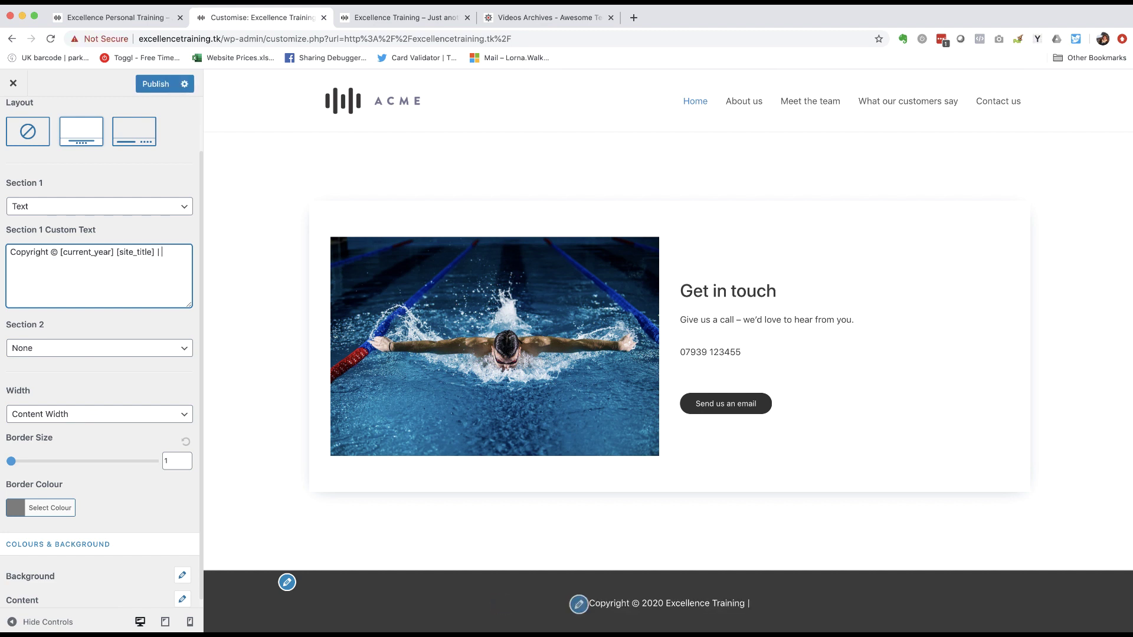
click(161, 86)
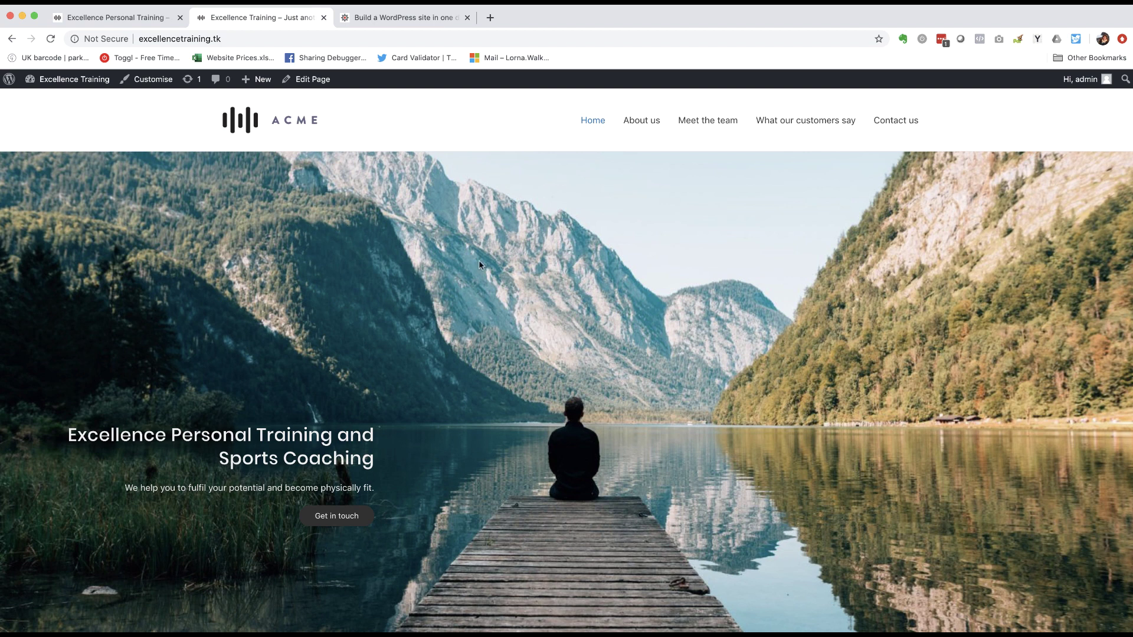
- Scroll the live home page to check the footer now reads 'Copyright © 2020 Excellence Training'
scroll(521, 186, down, 4)
scroll(521, 186, up, 3)
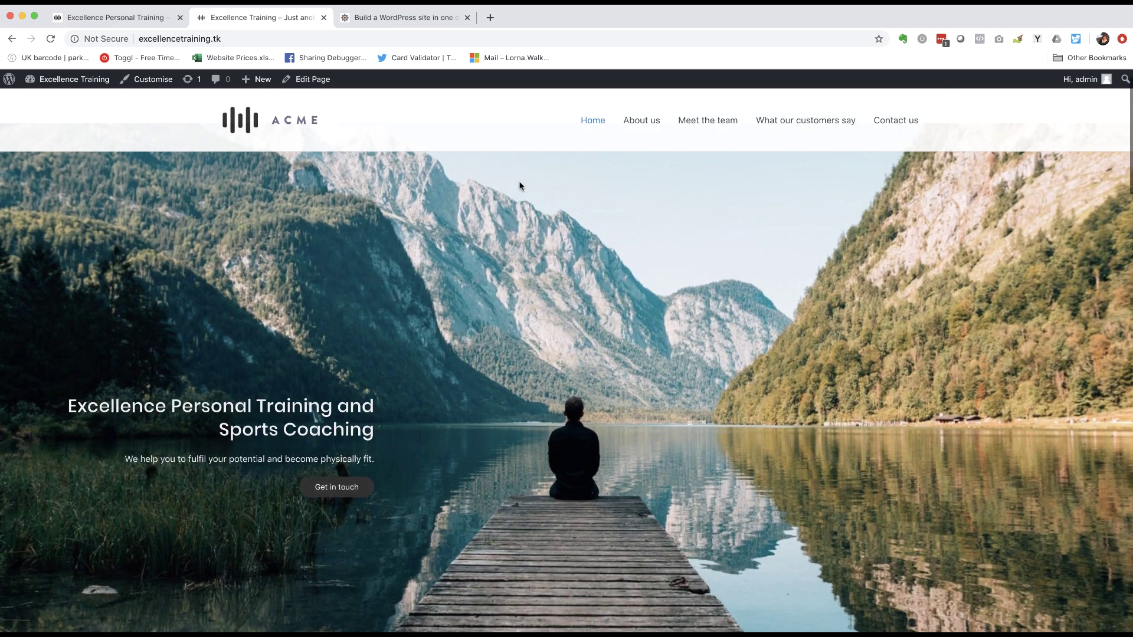
scroll(521, 186, down, 4)
scroll(520, 185, up, 5)
scroll(520, 185, down, 10)
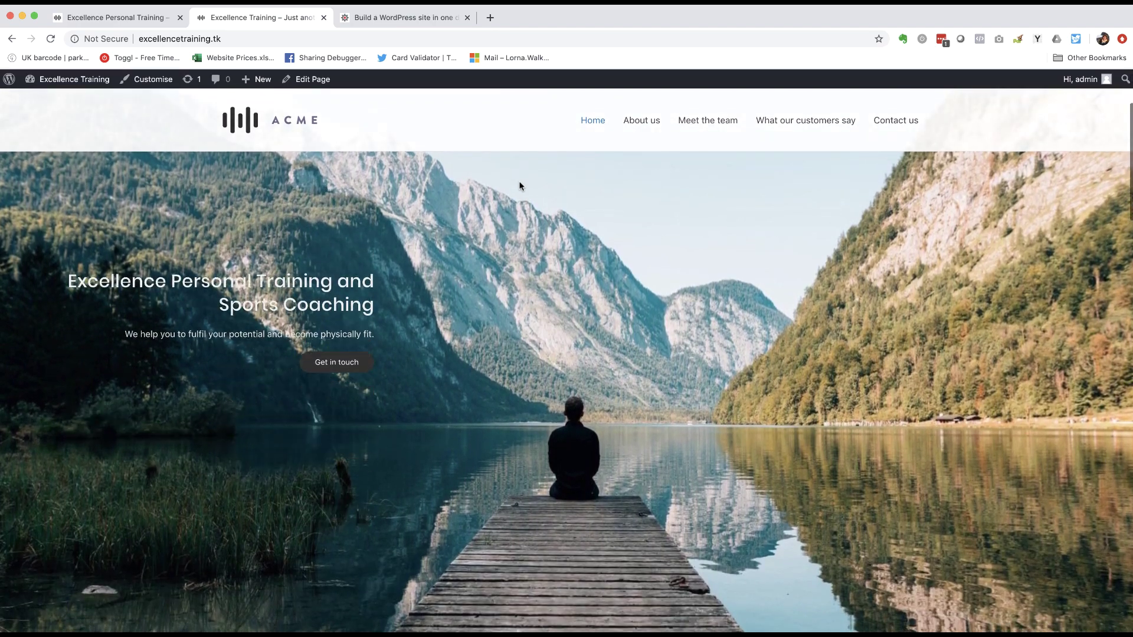
scroll(521, 185, down, 6)
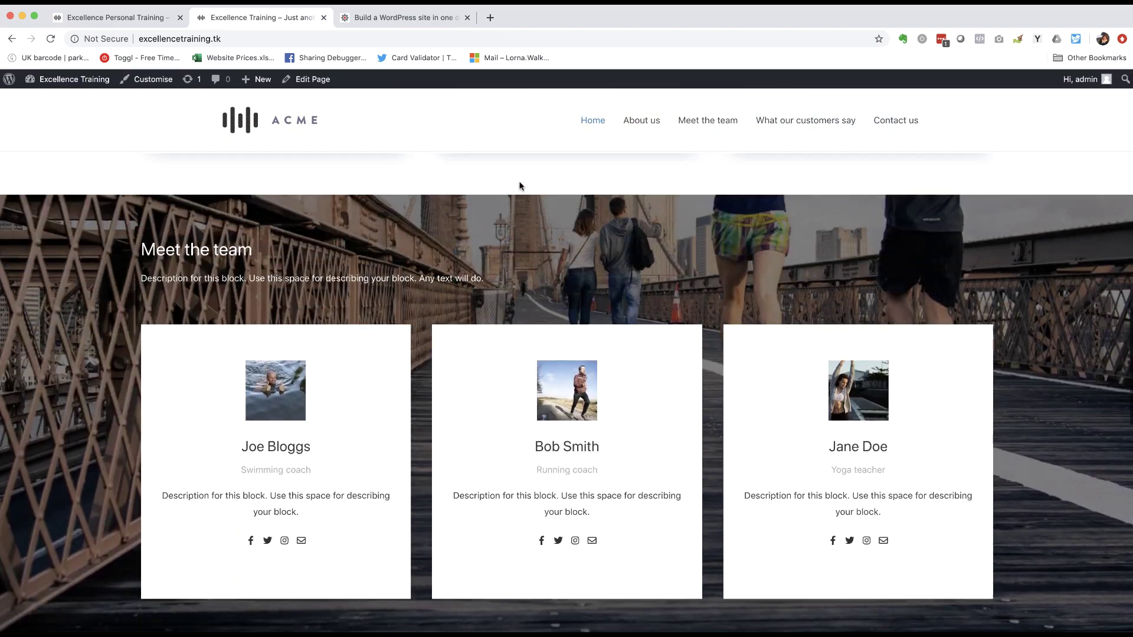
scroll(521, 186, up, 9)
scroll(520, 185, up, 4)
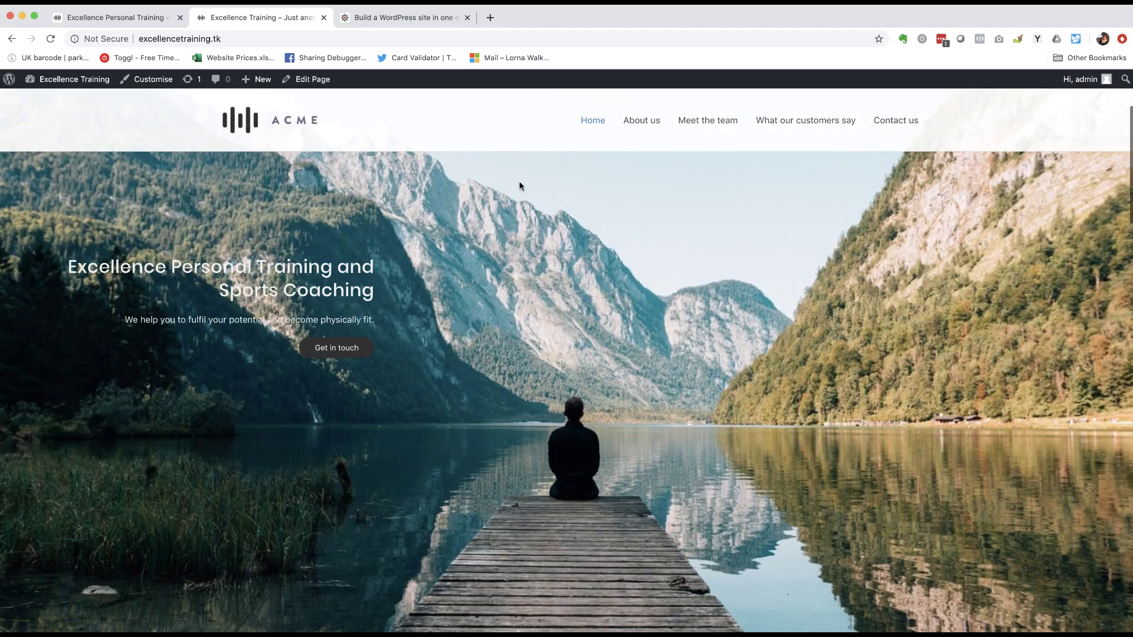
- Test the About us, Meet the team, What our customers say and Contact us menu links, then switch to the Awesome Tech Training tab
click(646, 127)
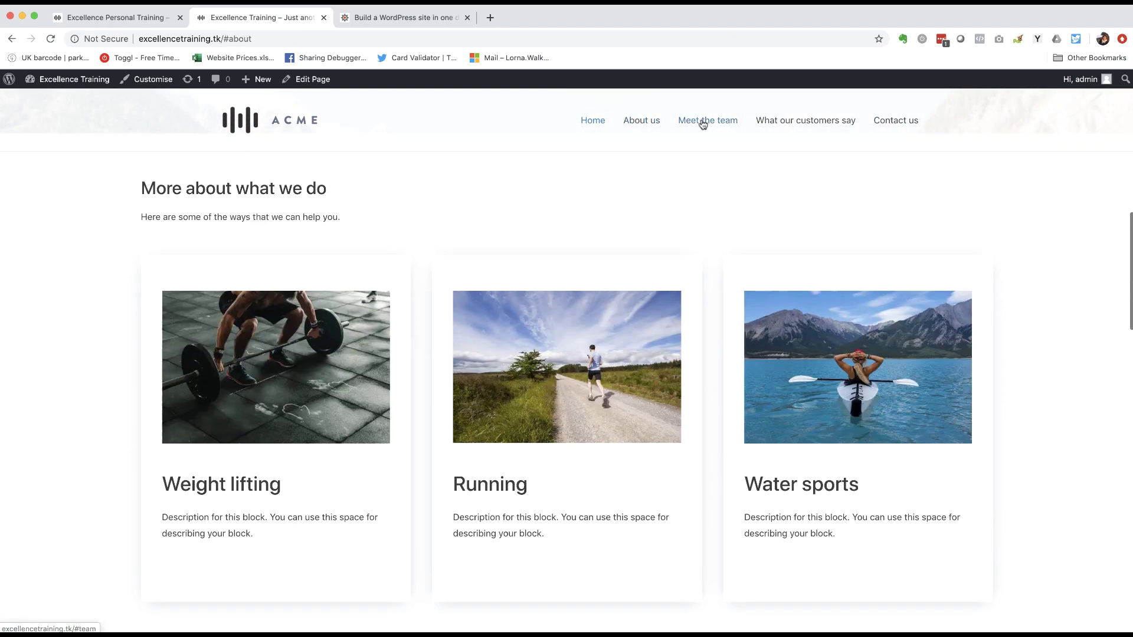
click(702, 121)
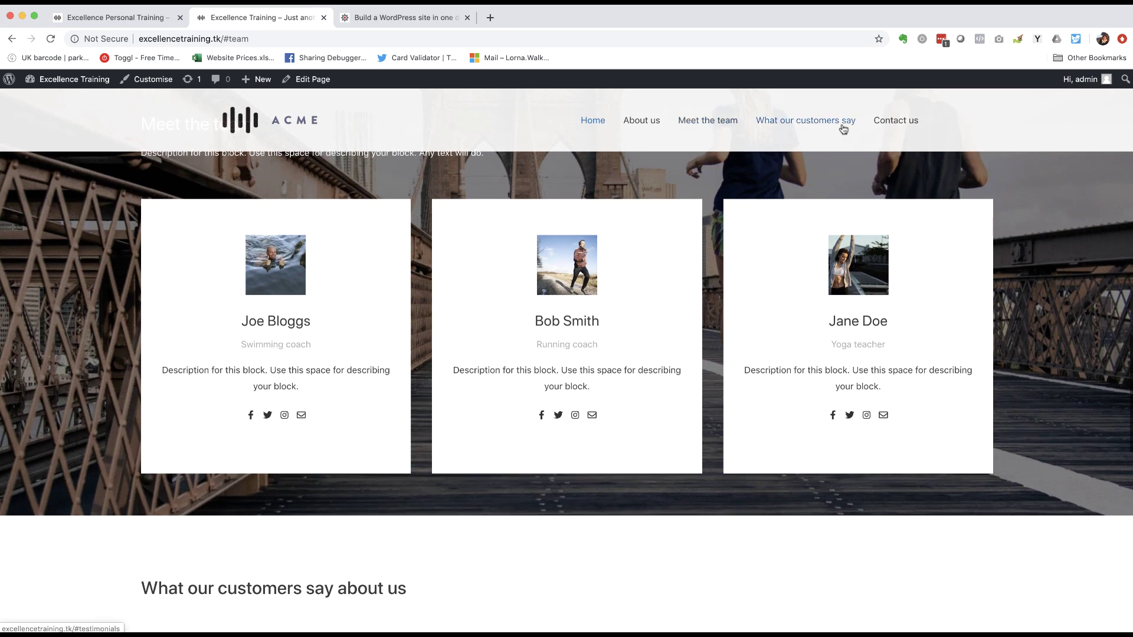
click(835, 122)
click(898, 122)
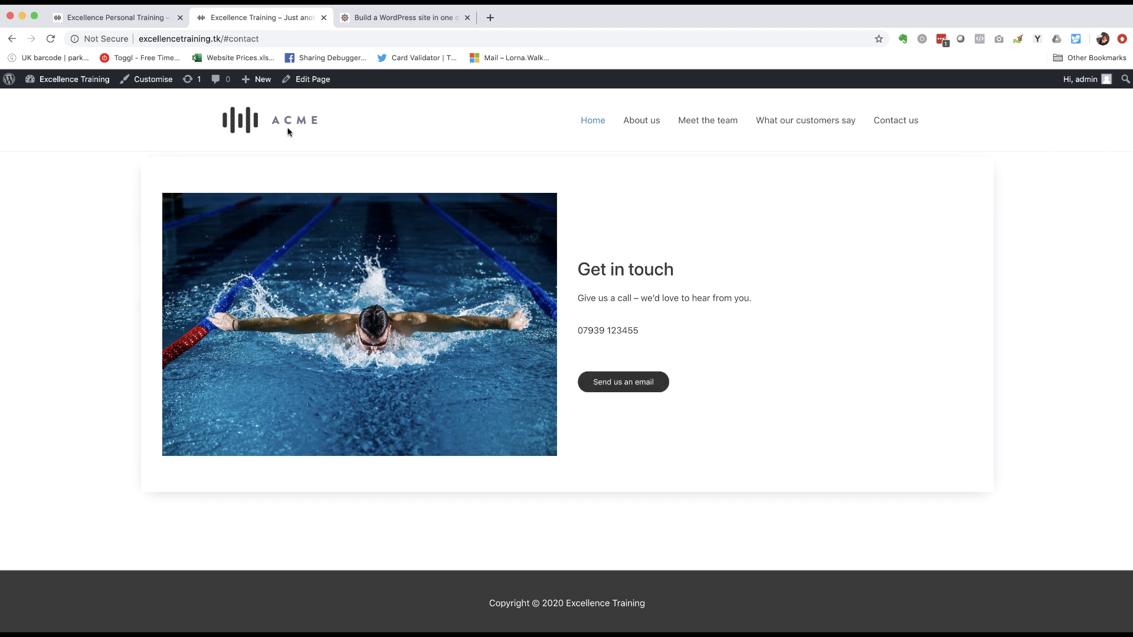
click(370, 21)
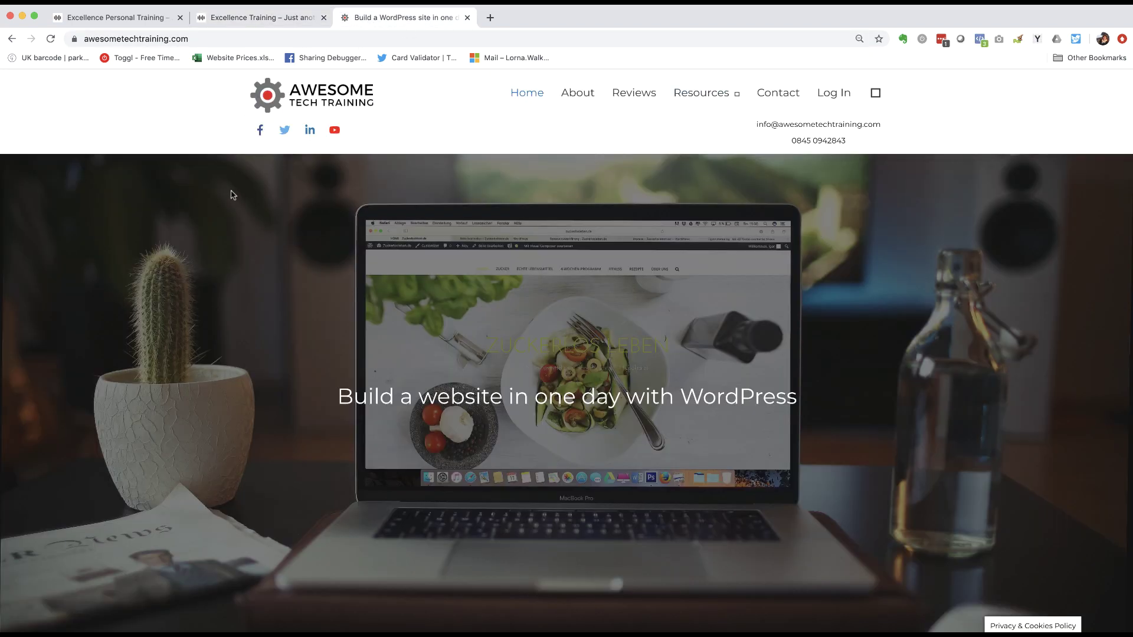
- Scroll through the 'Build a website in one day with WordPress' course page's curriculum and ticket dates
scroll(176, 240, down, 2)
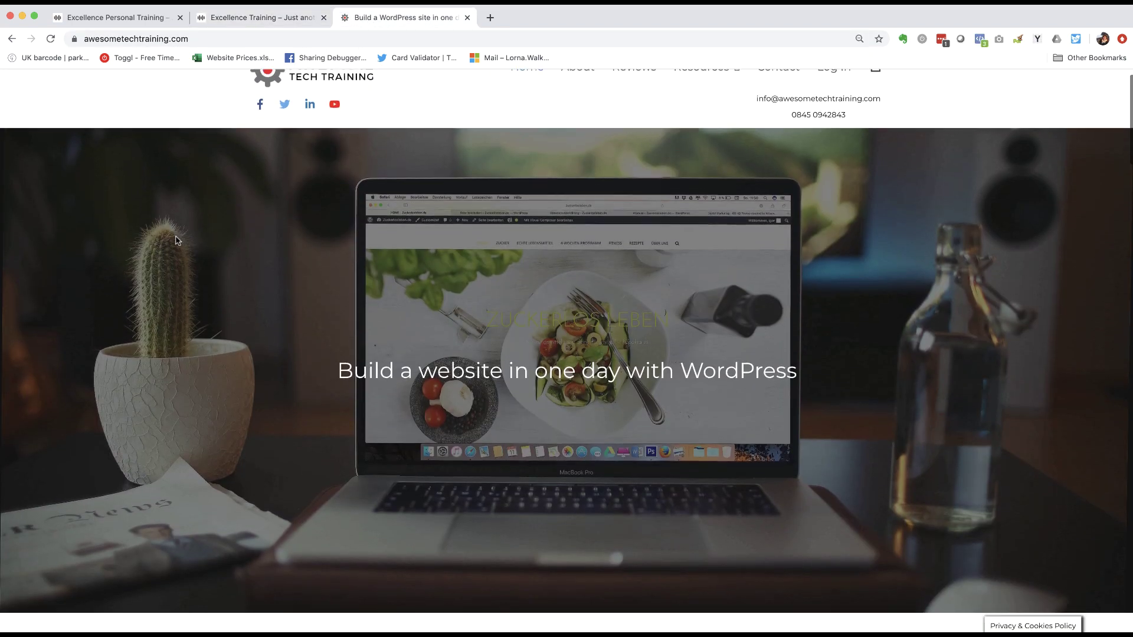
scroll(175, 241, down, 10)
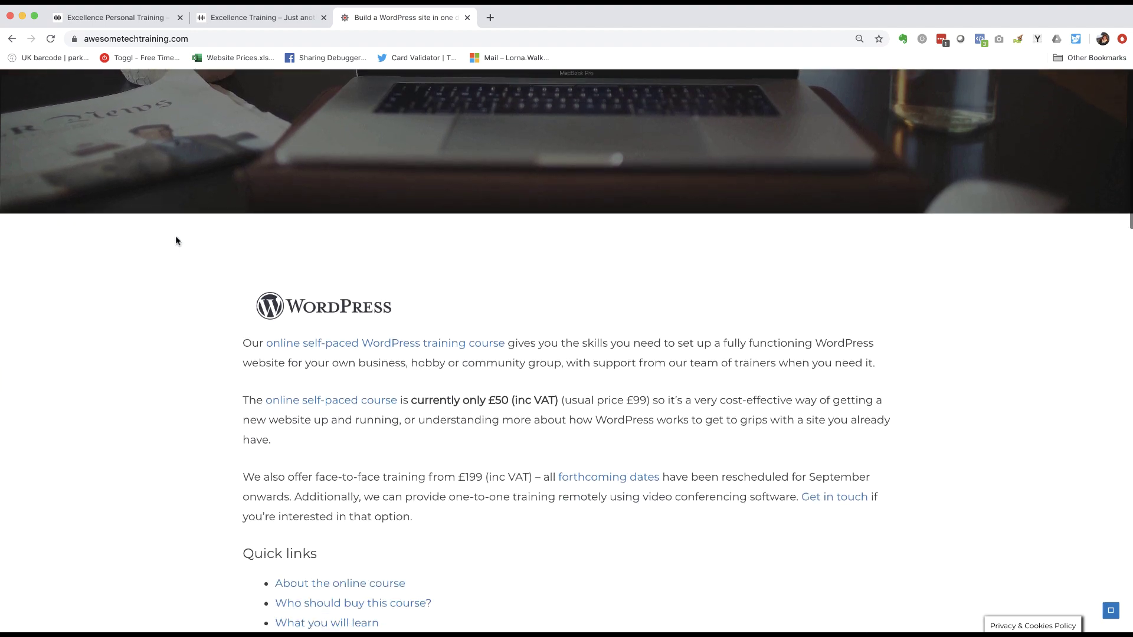
scroll(175, 238, down, 10)
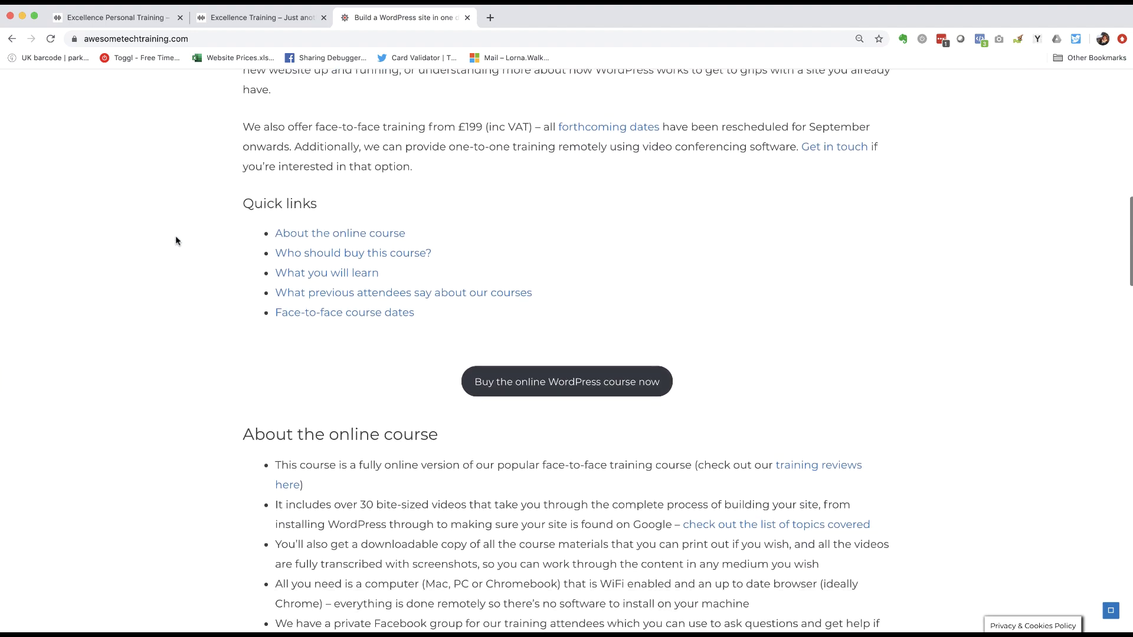
scroll(175, 240, down, 12)
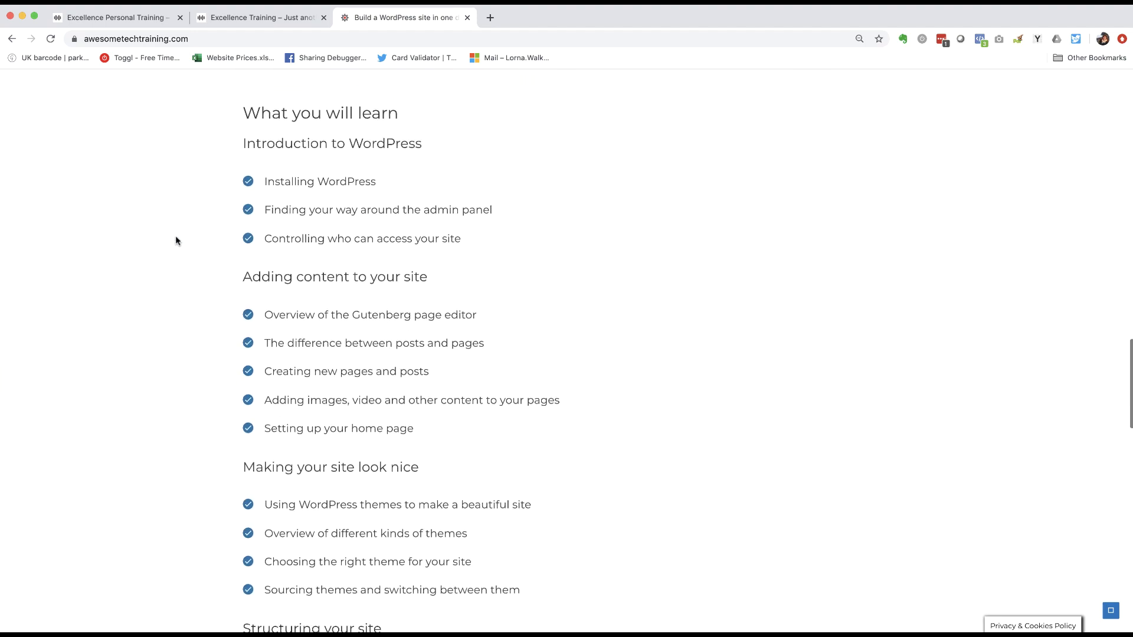
scroll(176, 241, down, 5)
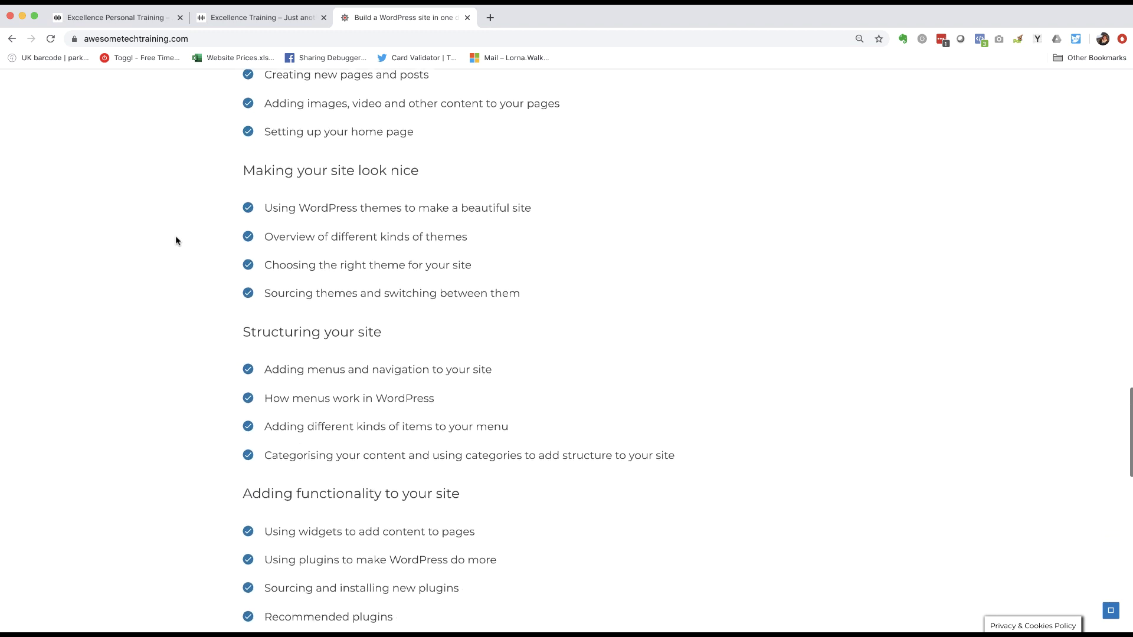
scroll(197, 201, down, 5)
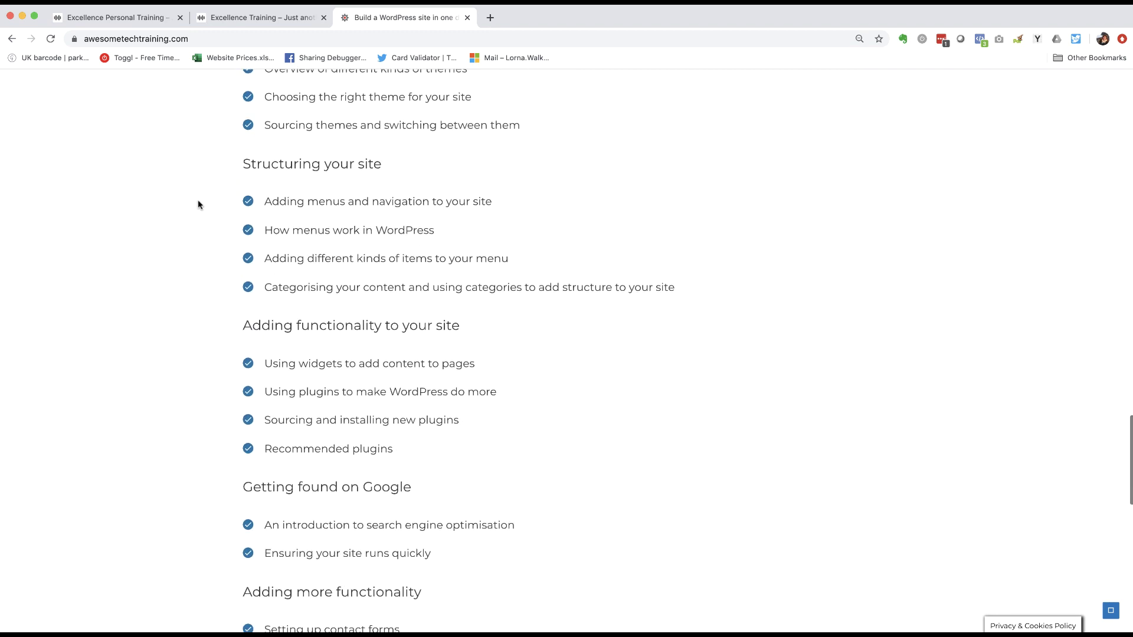
scroll(198, 205, down, 6)
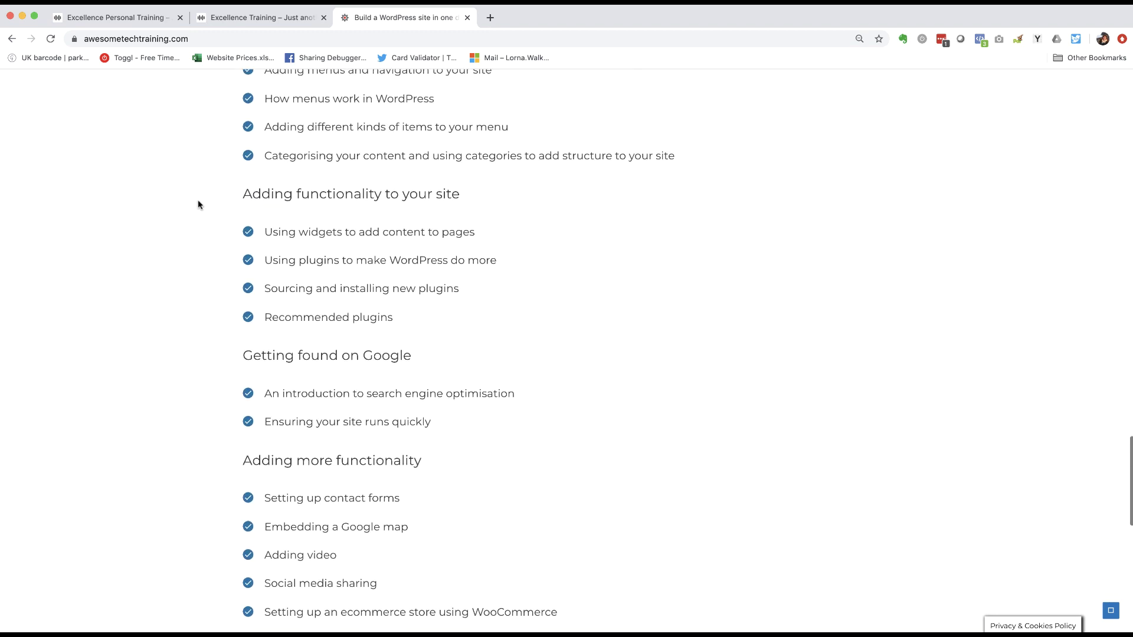
scroll(197, 205, down, 5)
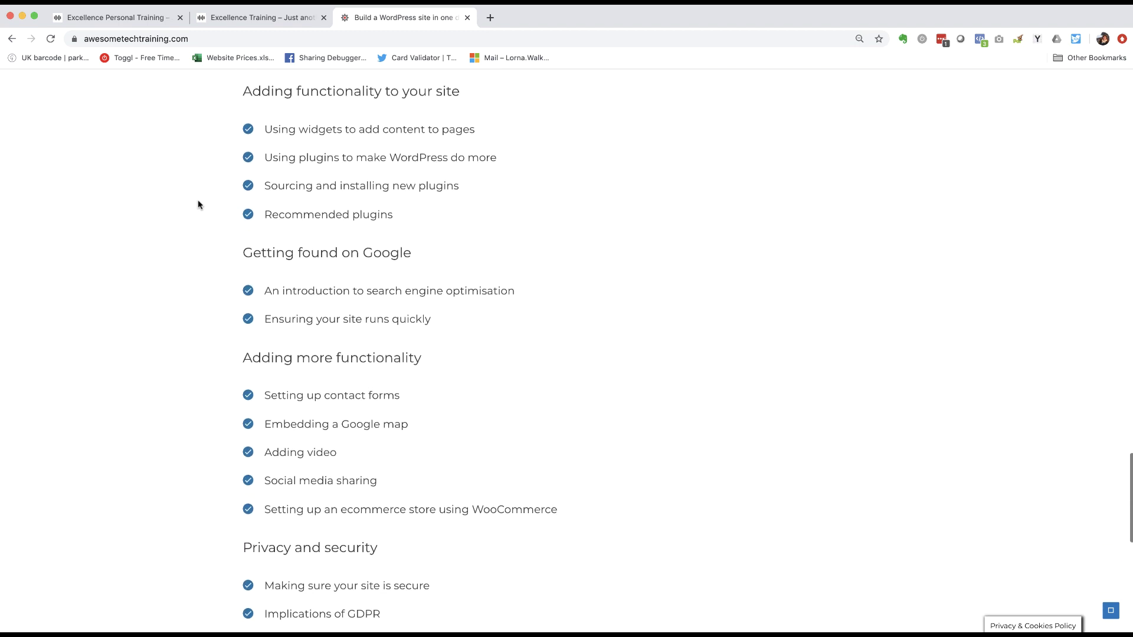
scroll(198, 205, down, 3)
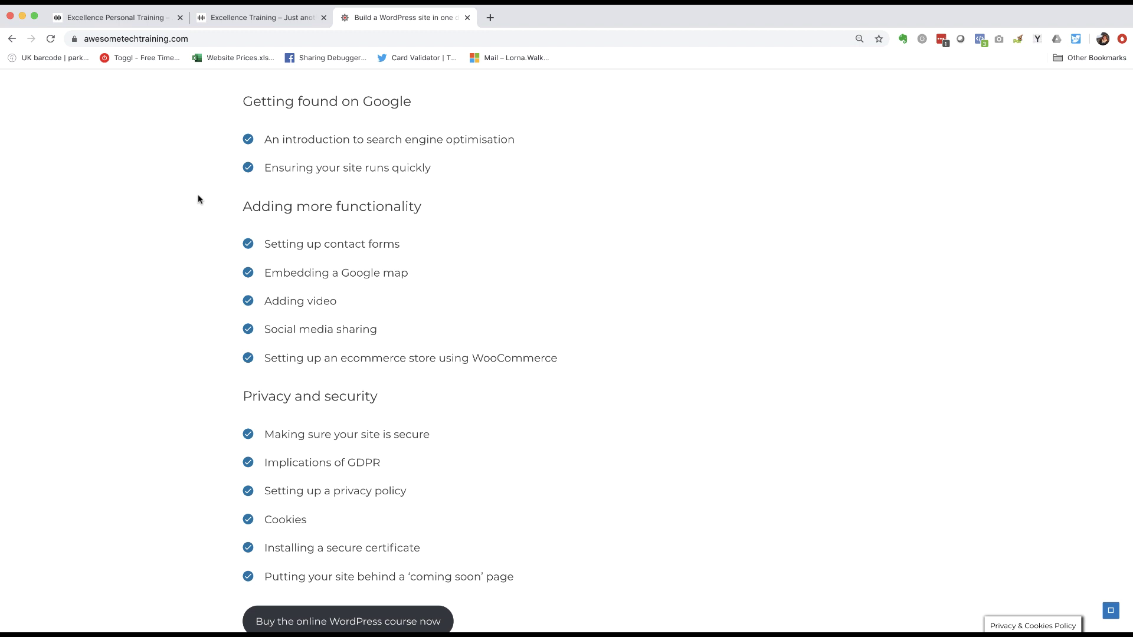
scroll(198, 199, up, 6)
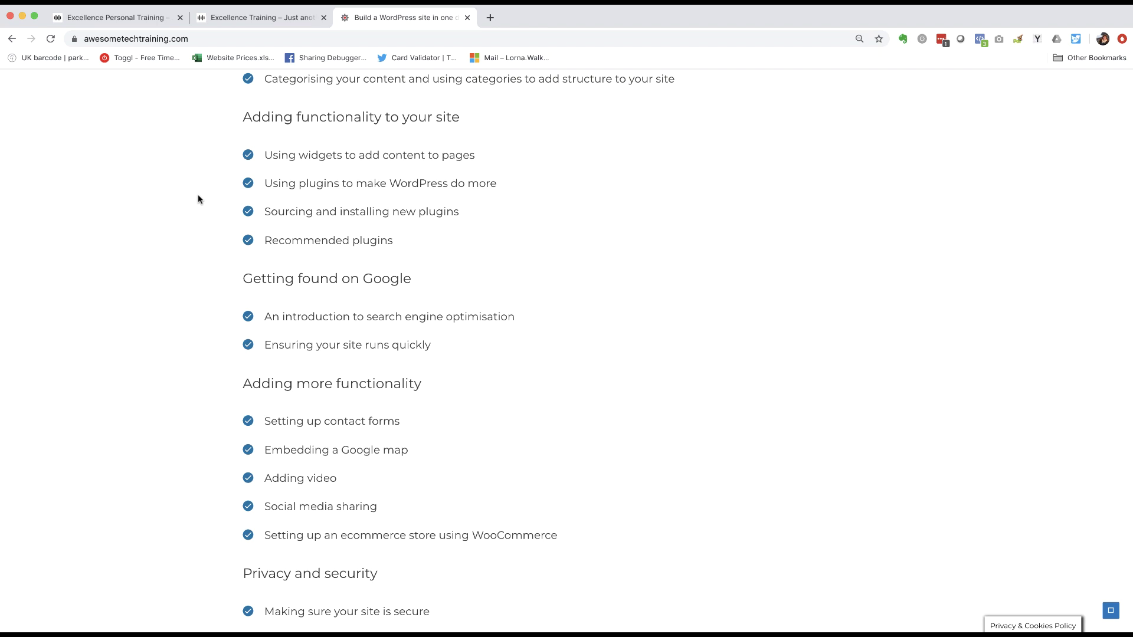
scroll(198, 200, down, 6)
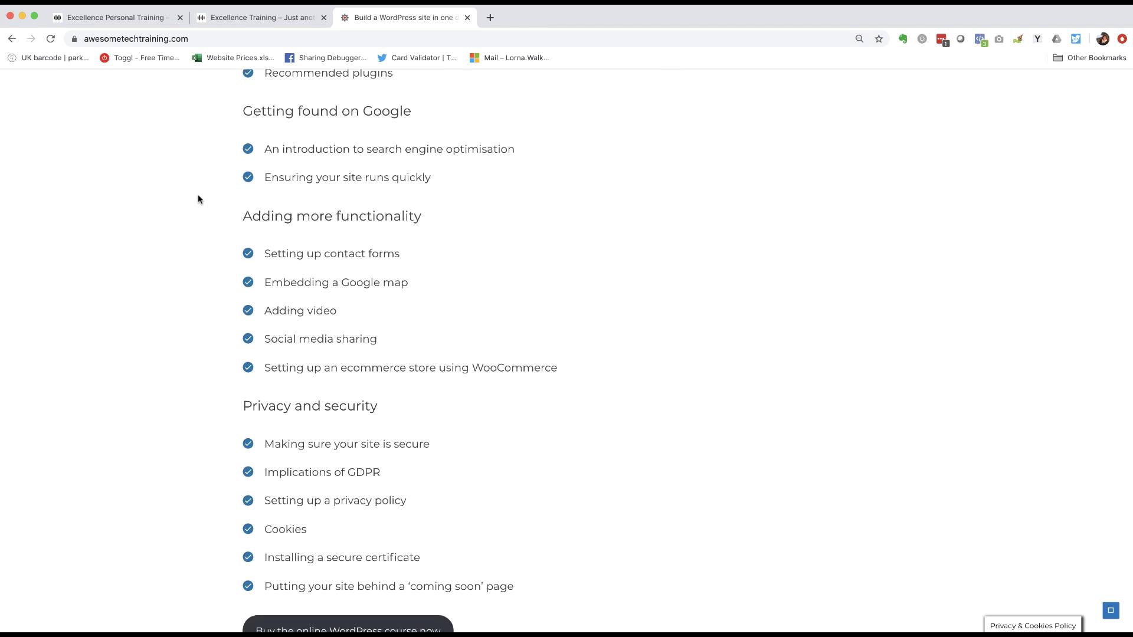
scroll(445, 277, down, 5)
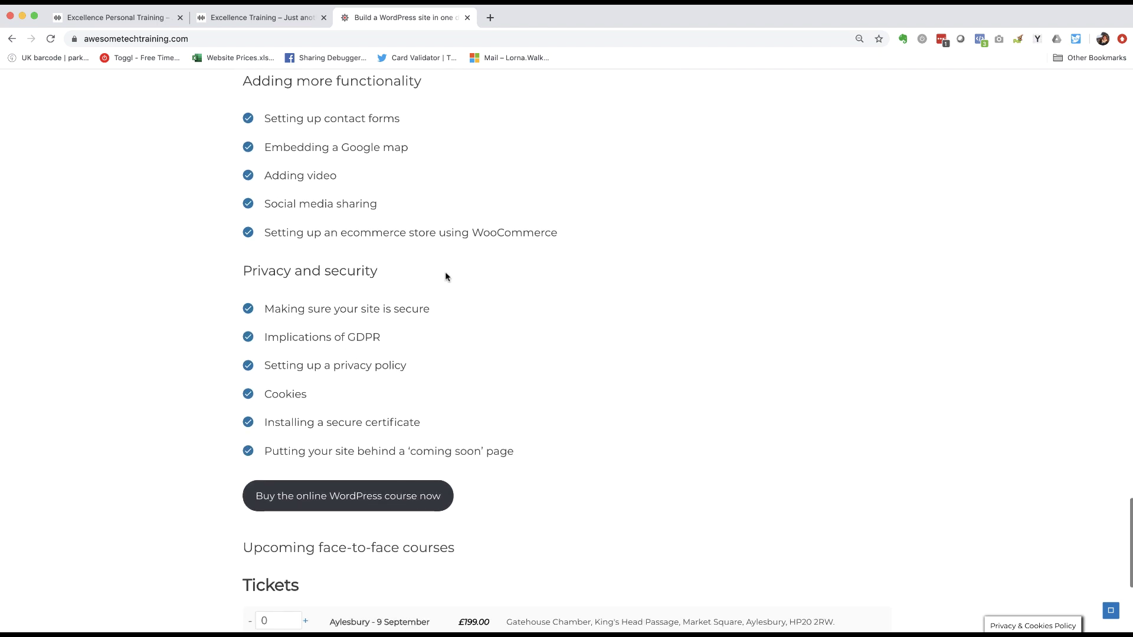
scroll(279, 331, up, 20)
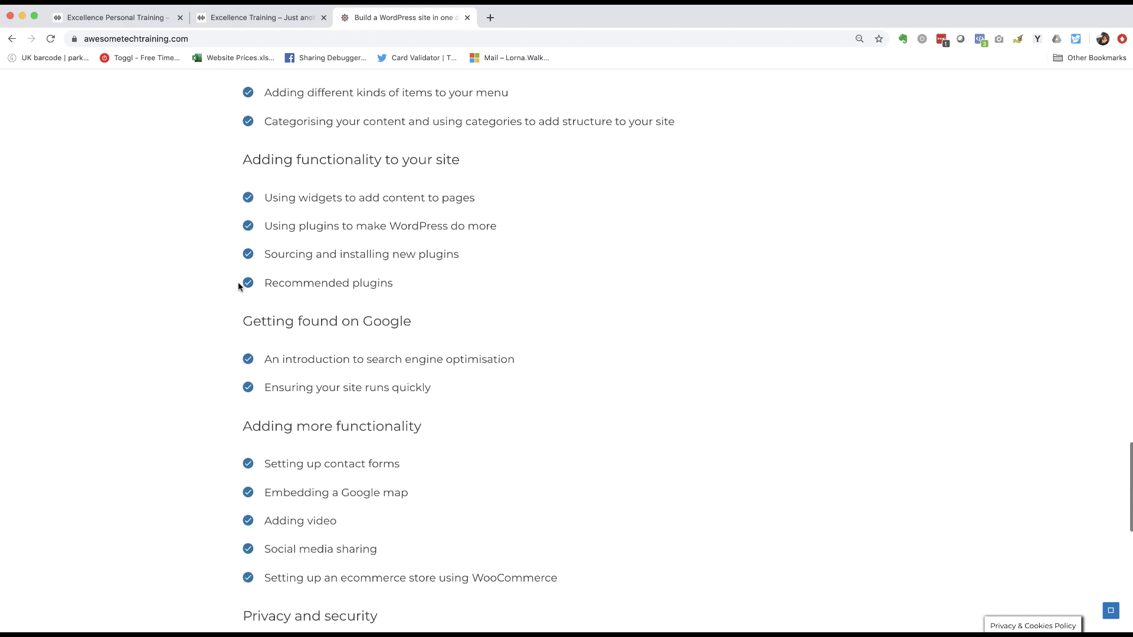
scroll(238, 286, up, 20)
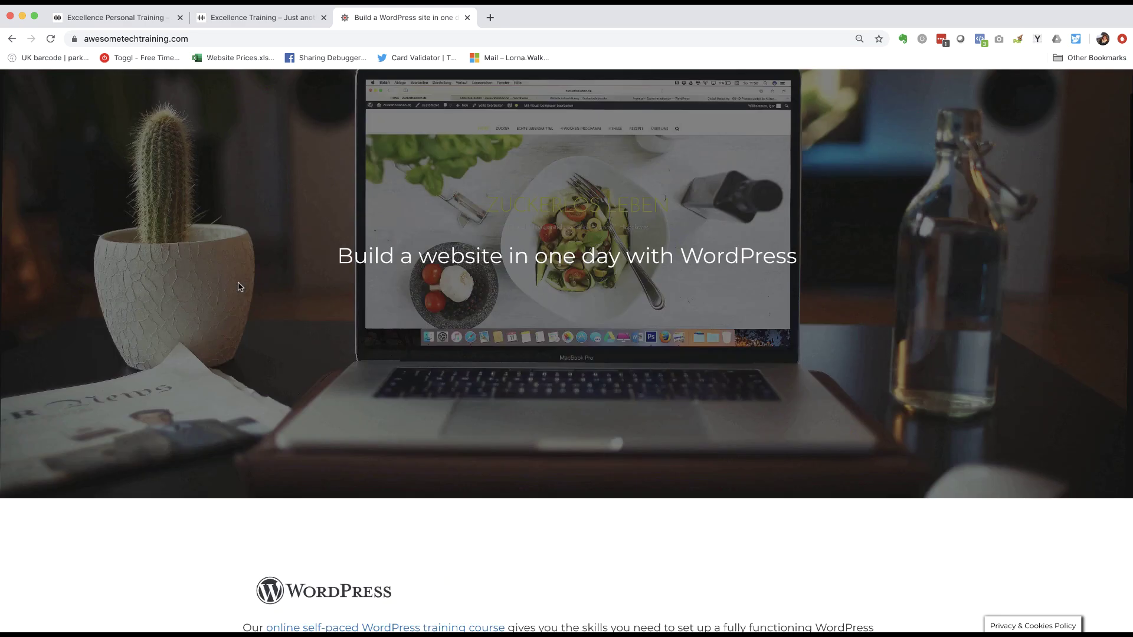
scroll(238, 287, down, 1)
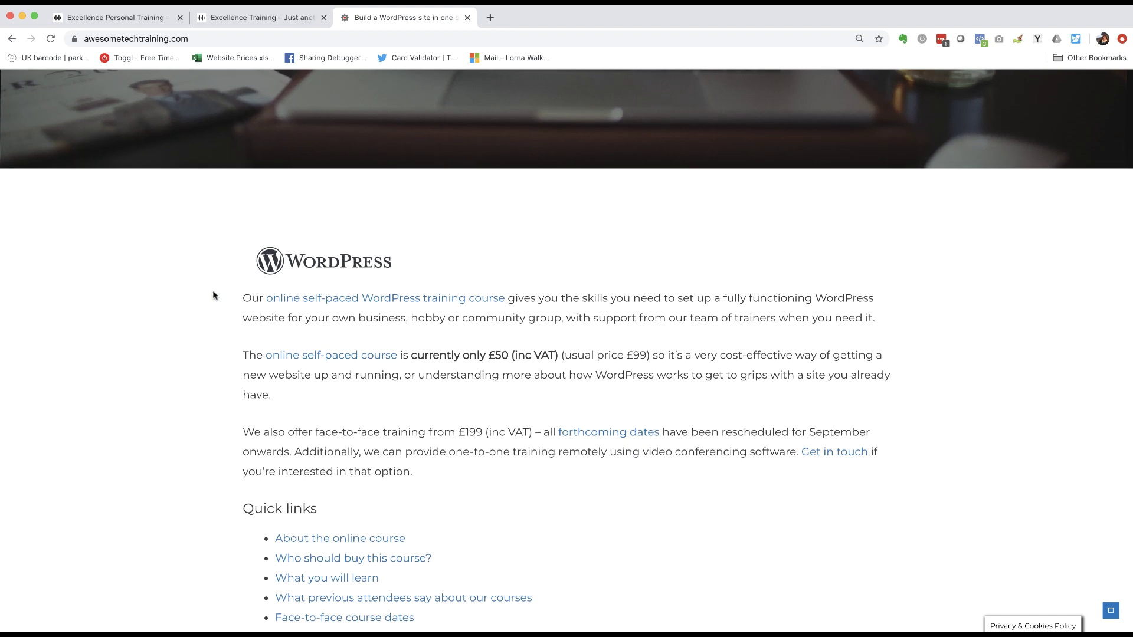
scroll(214, 295, up, 10)
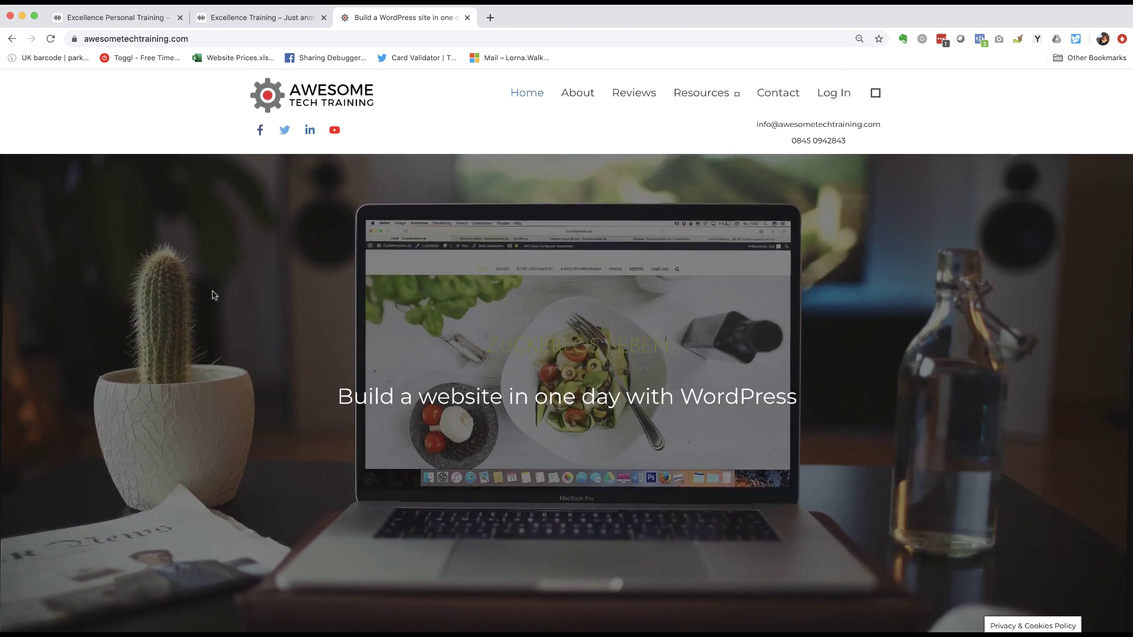
- Open Videos from the Resources menu and scroll through its WordPress tutorial video posts
mouse_move(722, 95)
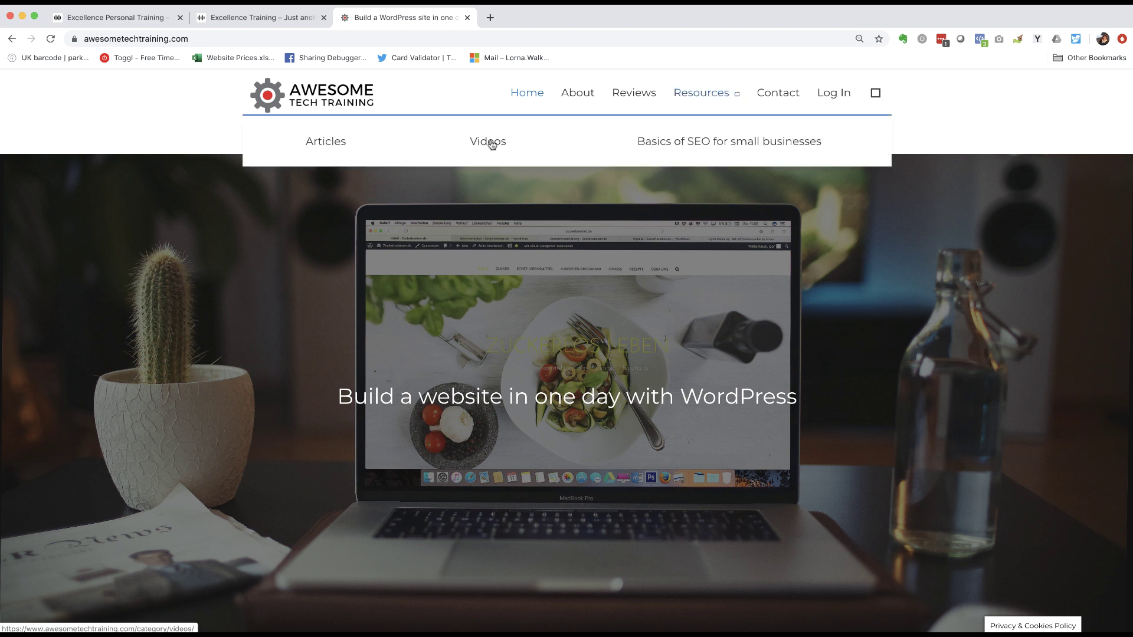
click(492, 145)
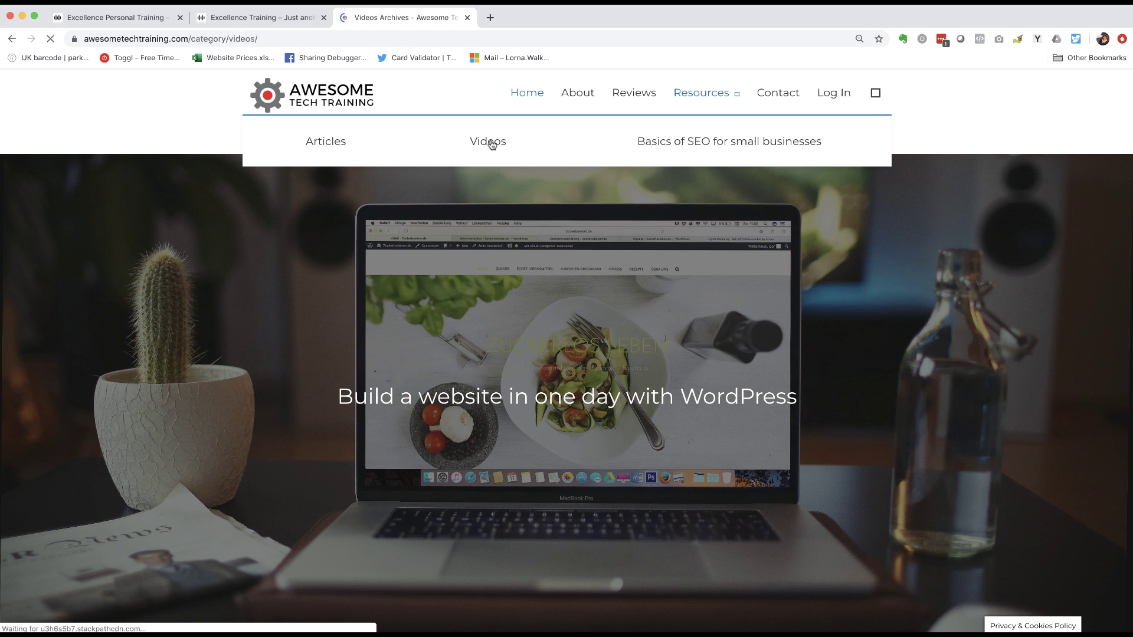
scroll(192, 187, down, 5)
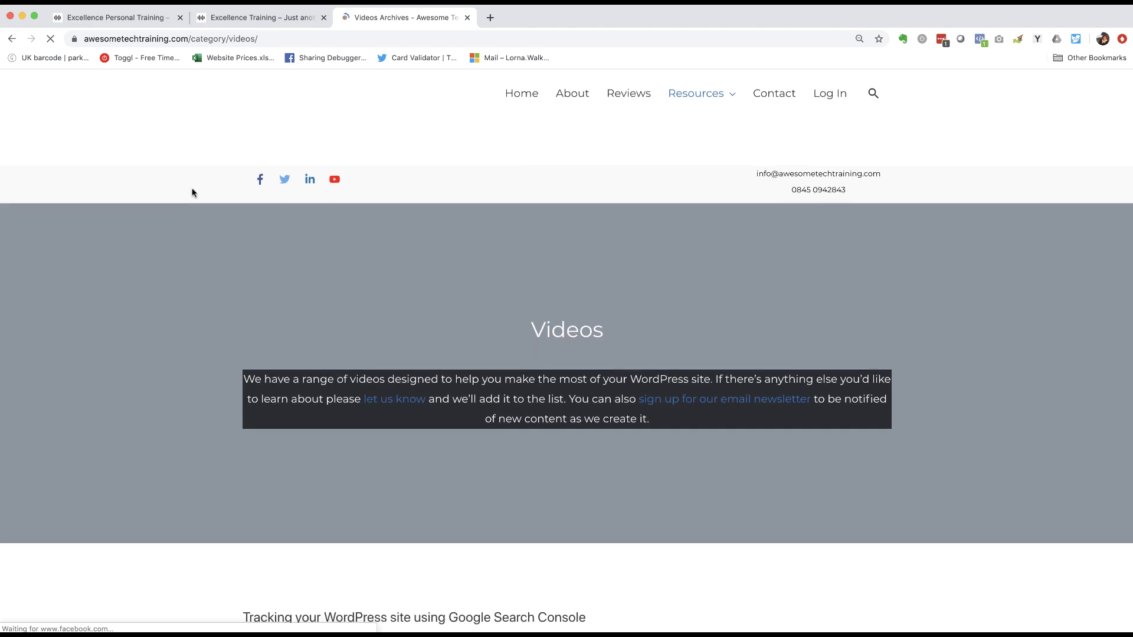
scroll(193, 188, down, 10)
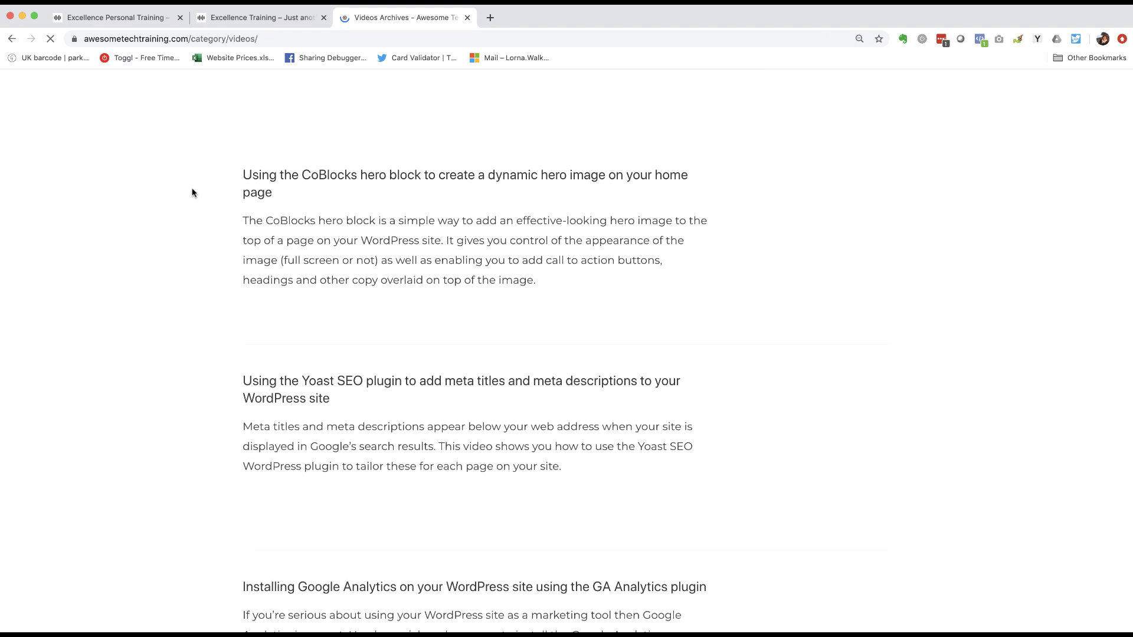
scroll(192, 192, down, 12)
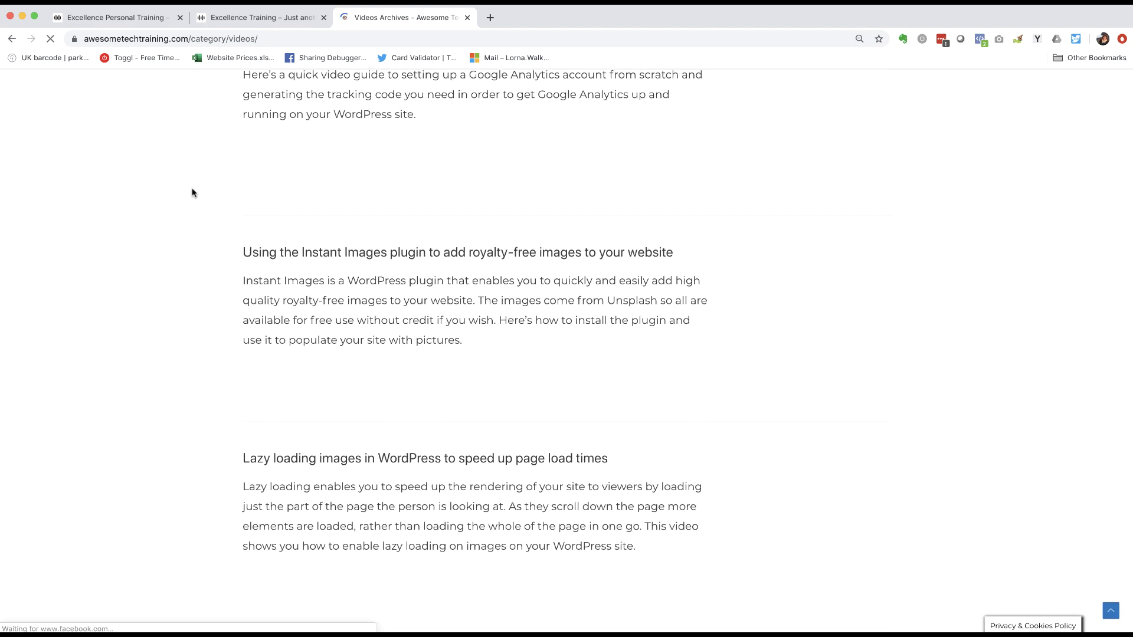
scroll(192, 192, down, 10)
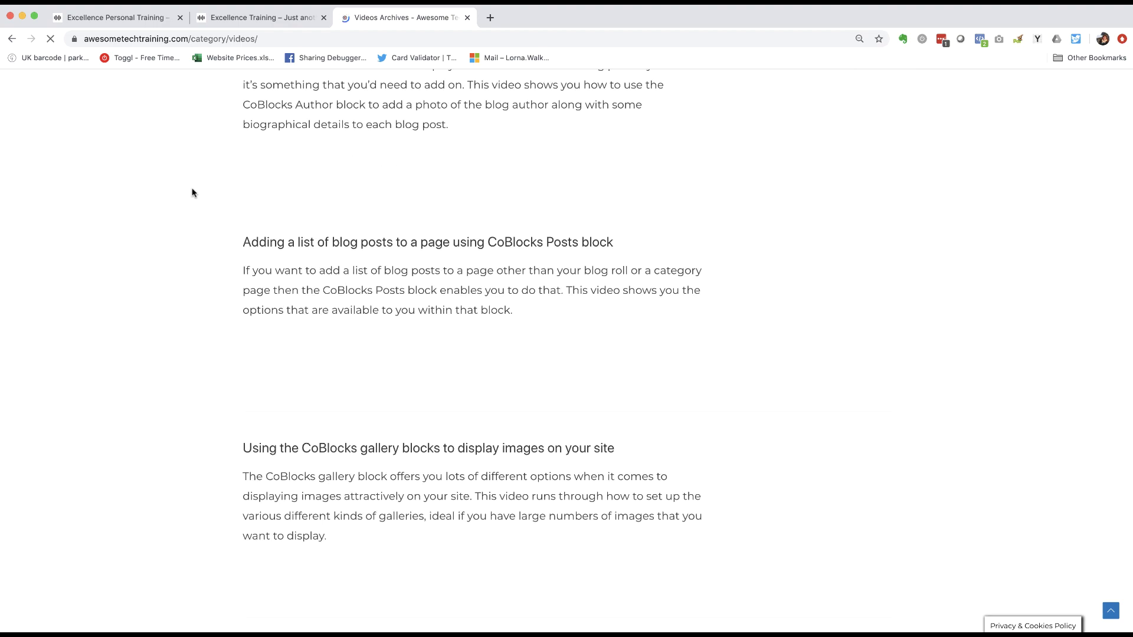
scroll(254, 152, up, 10)
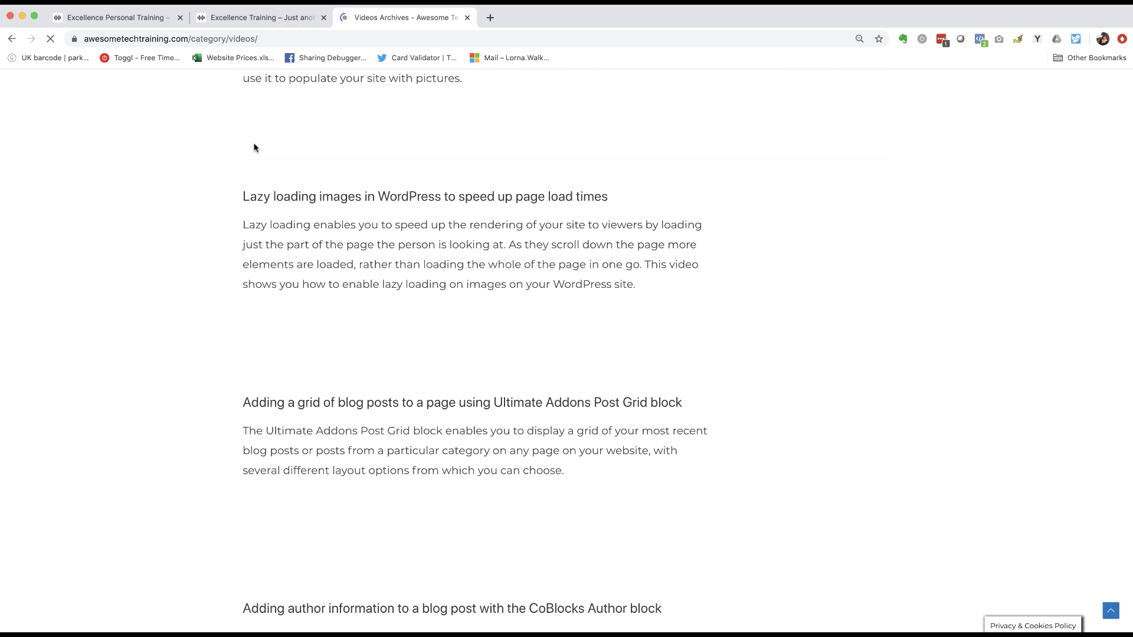
scroll(256, 153, up, 15)
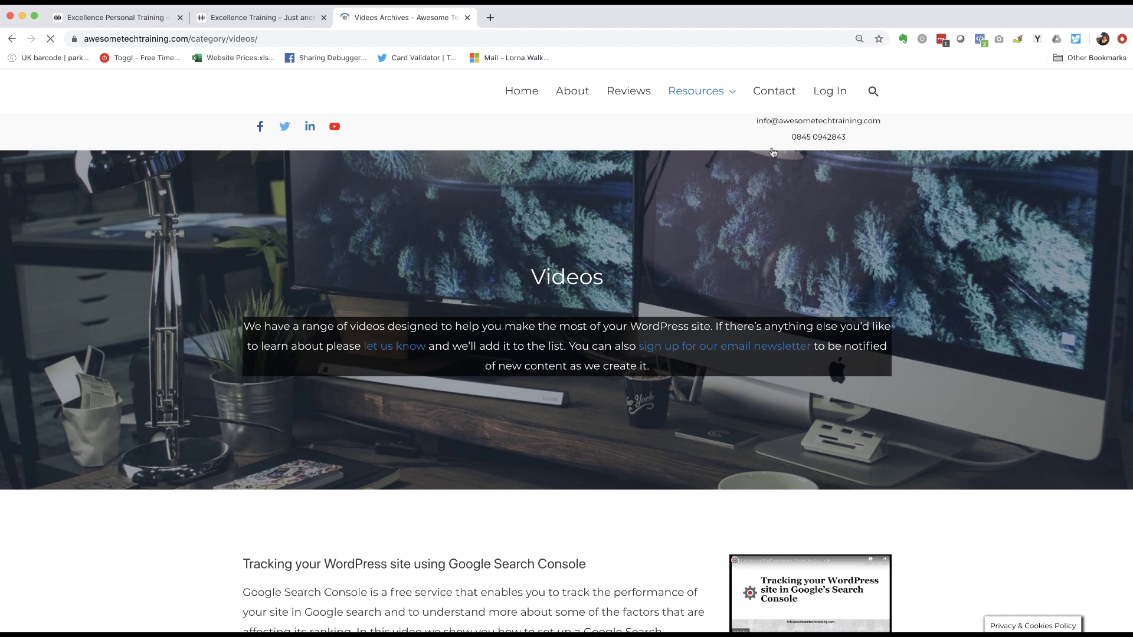
mouse_move(688, 90)
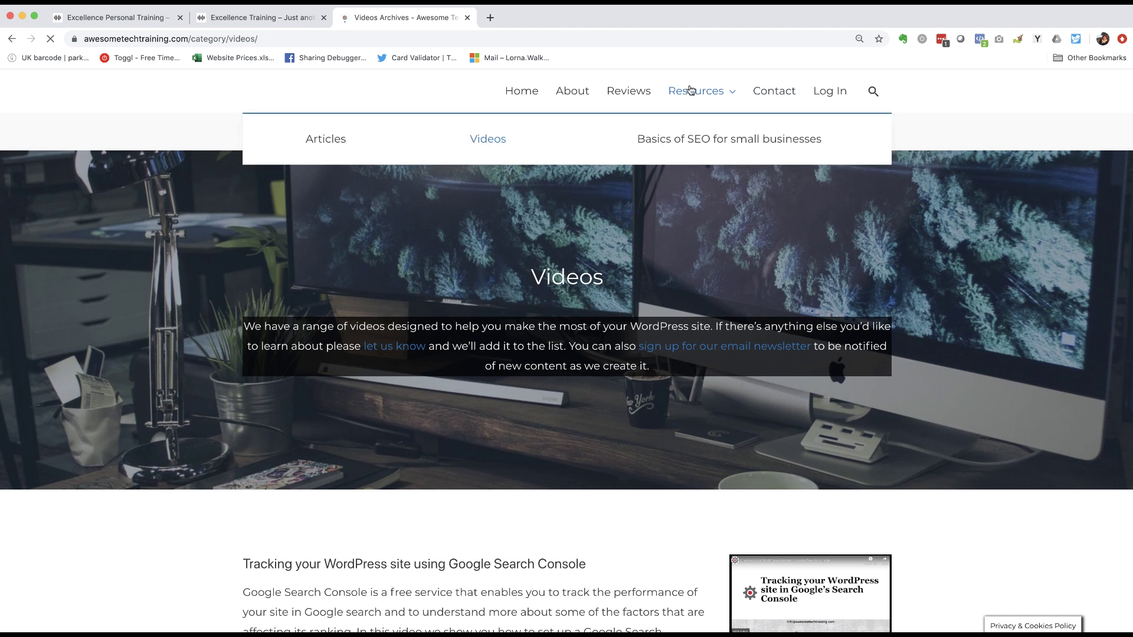
- Read the Basics of SEO for small businesses page via Articles, then return home through the logo
click(328, 140)
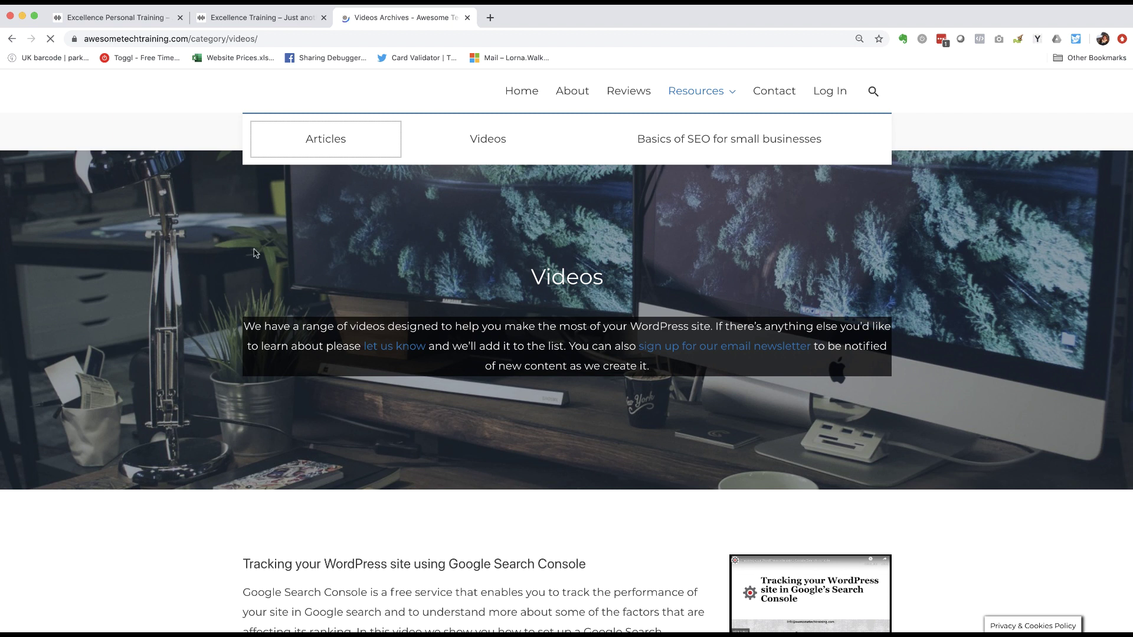
click(721, 143)
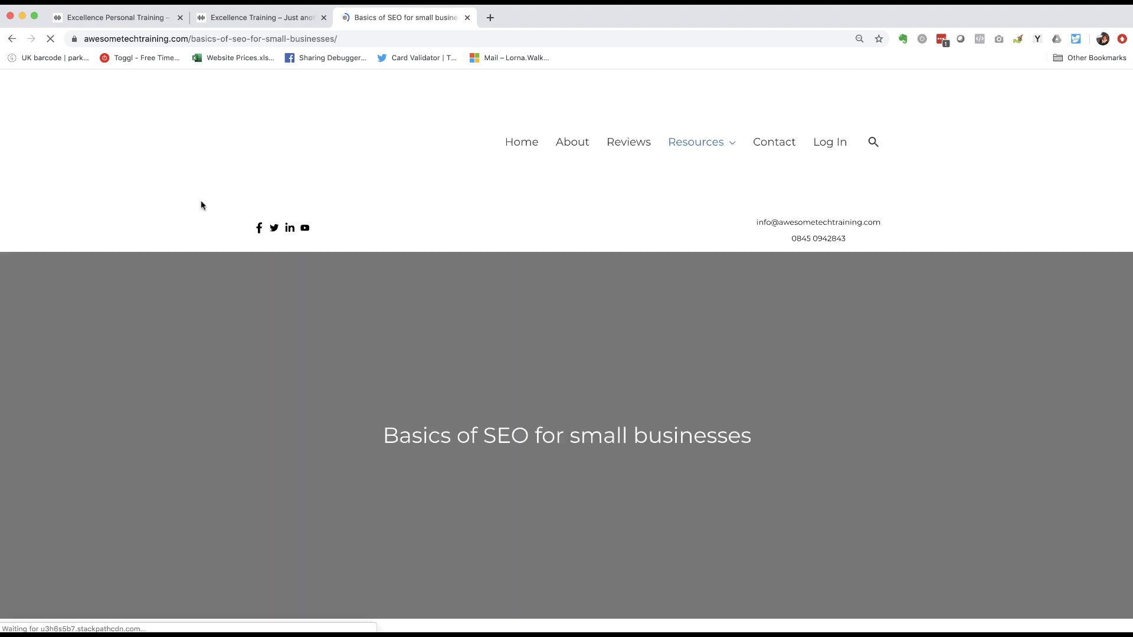
scroll(265, 219, down, 10)
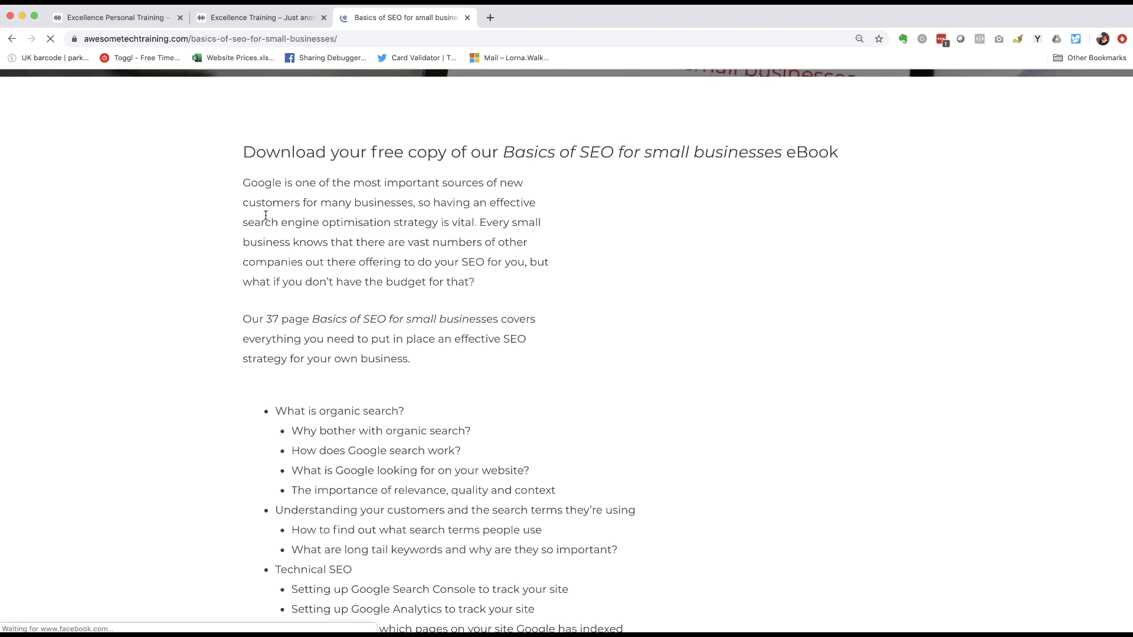
scroll(265, 219, down, 6)
scroll(266, 219, up, 4)
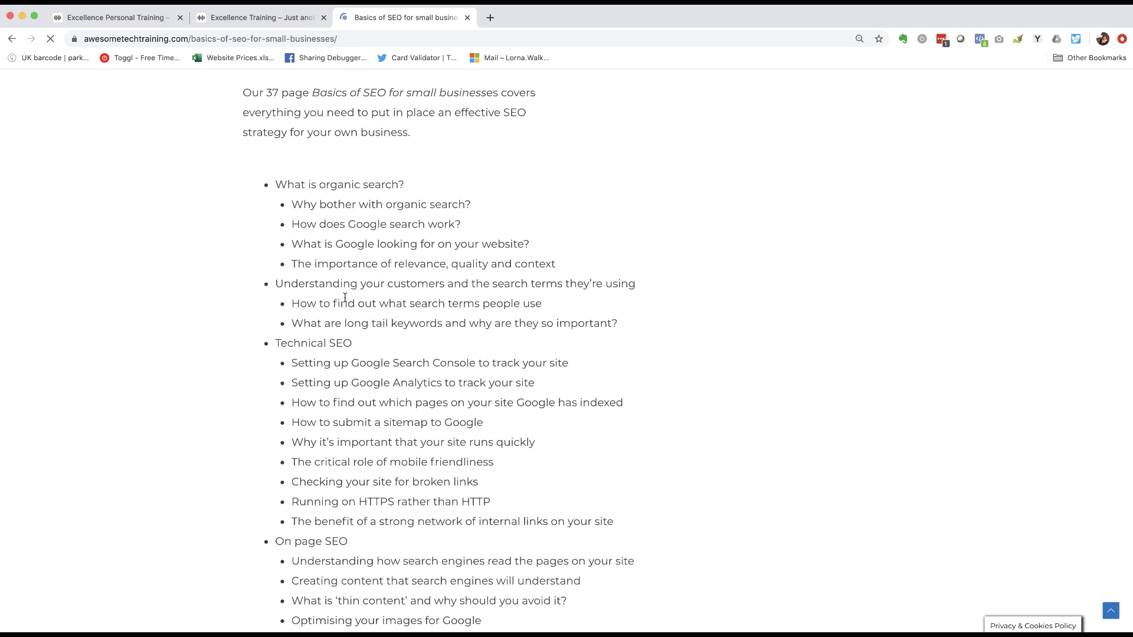
scroll(345, 298, down, 7)
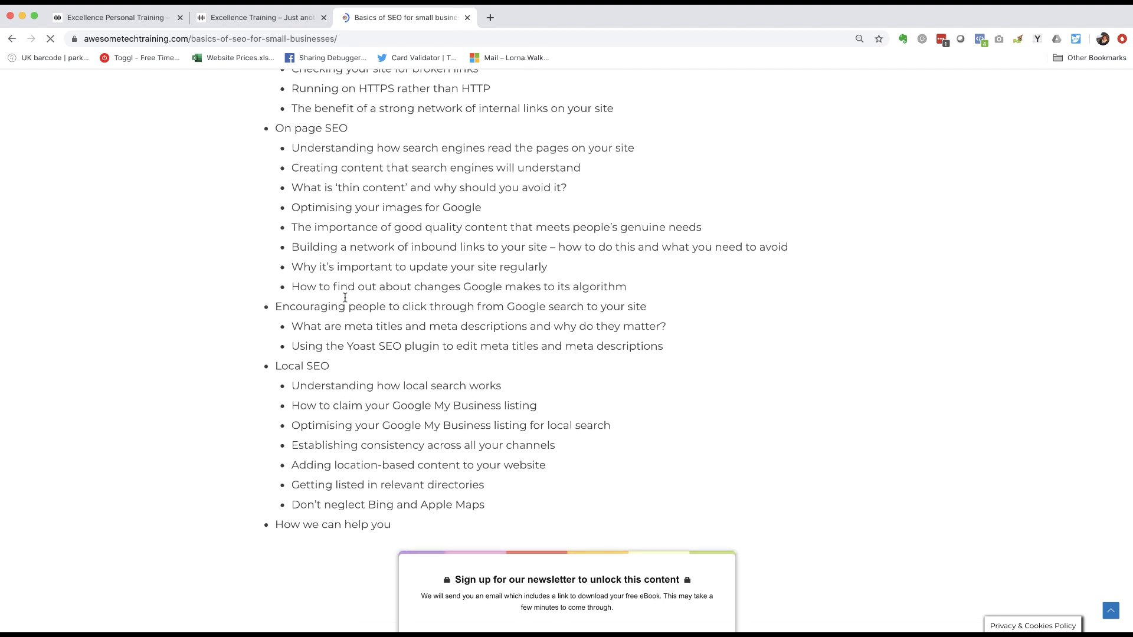
scroll(345, 298, down, 4)
scroll(345, 298, up, 7)
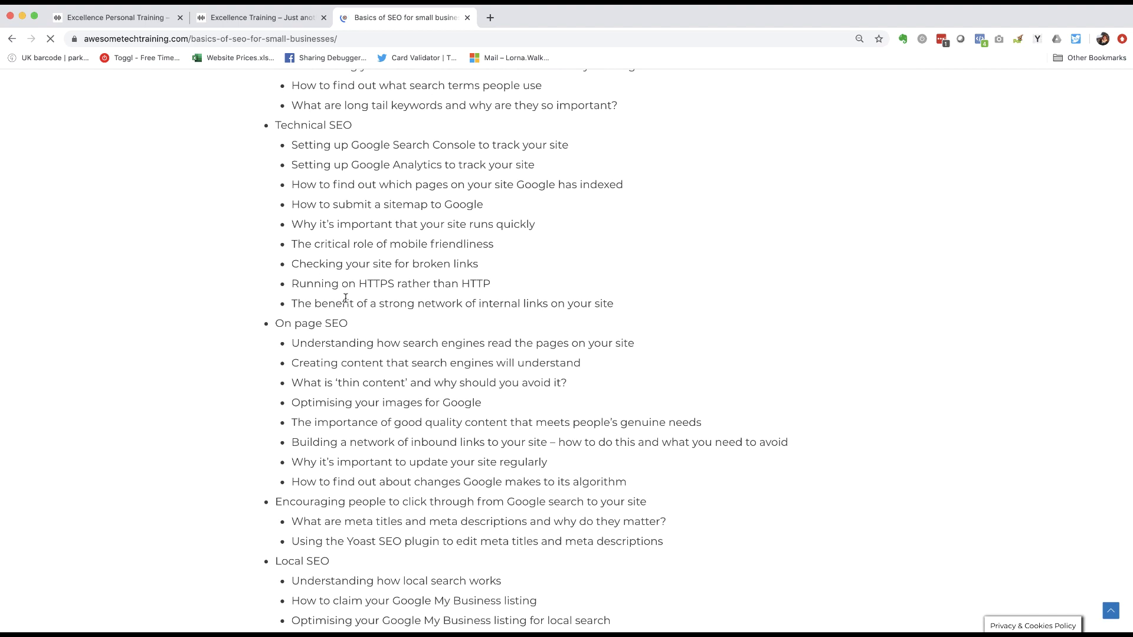
scroll(345, 298, up, 7)
scroll(345, 298, up, 4)
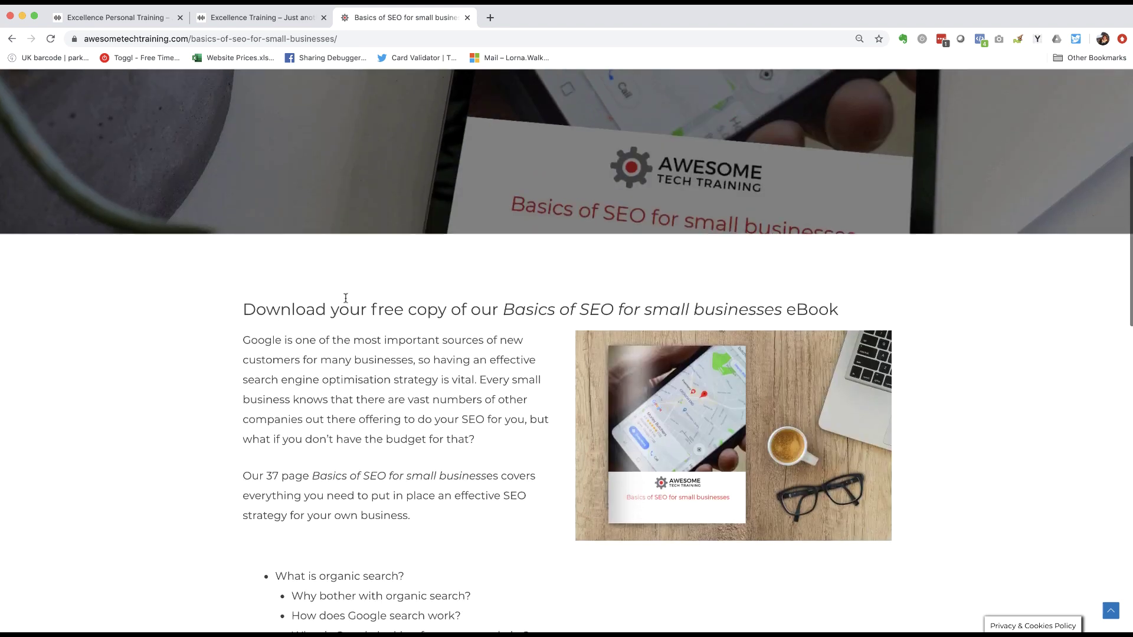
scroll(345, 298, up, 5)
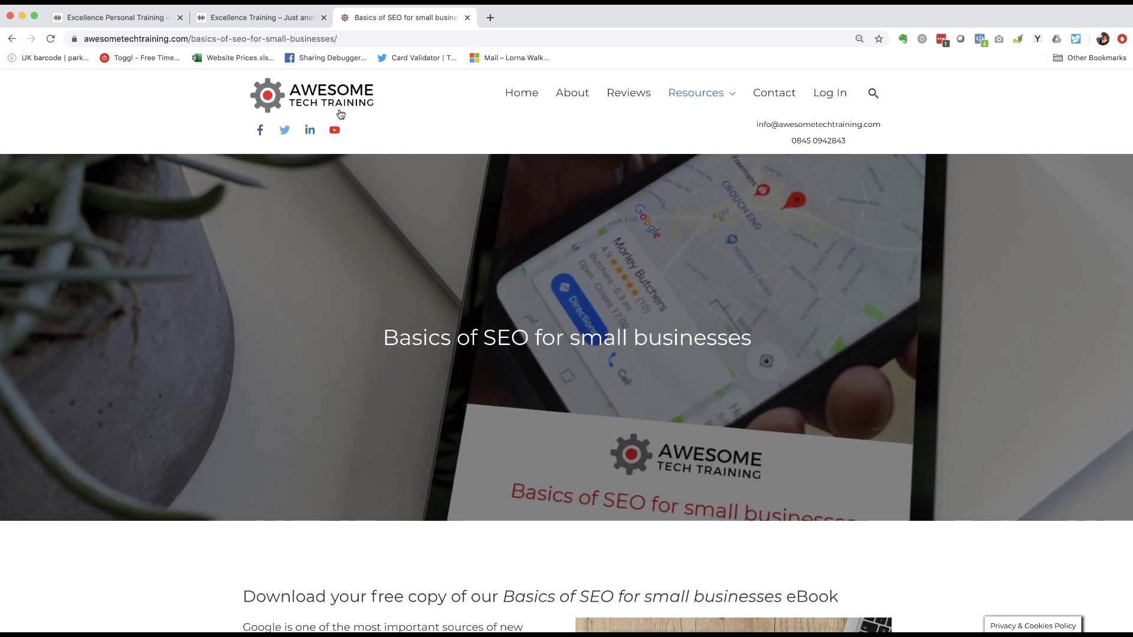
click(340, 114)
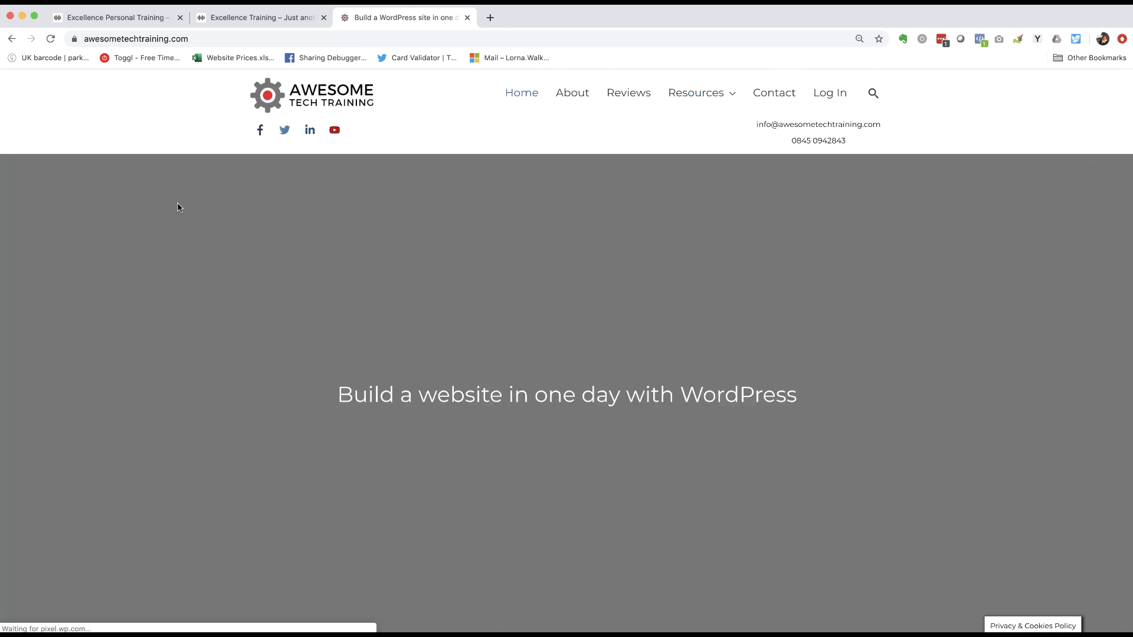